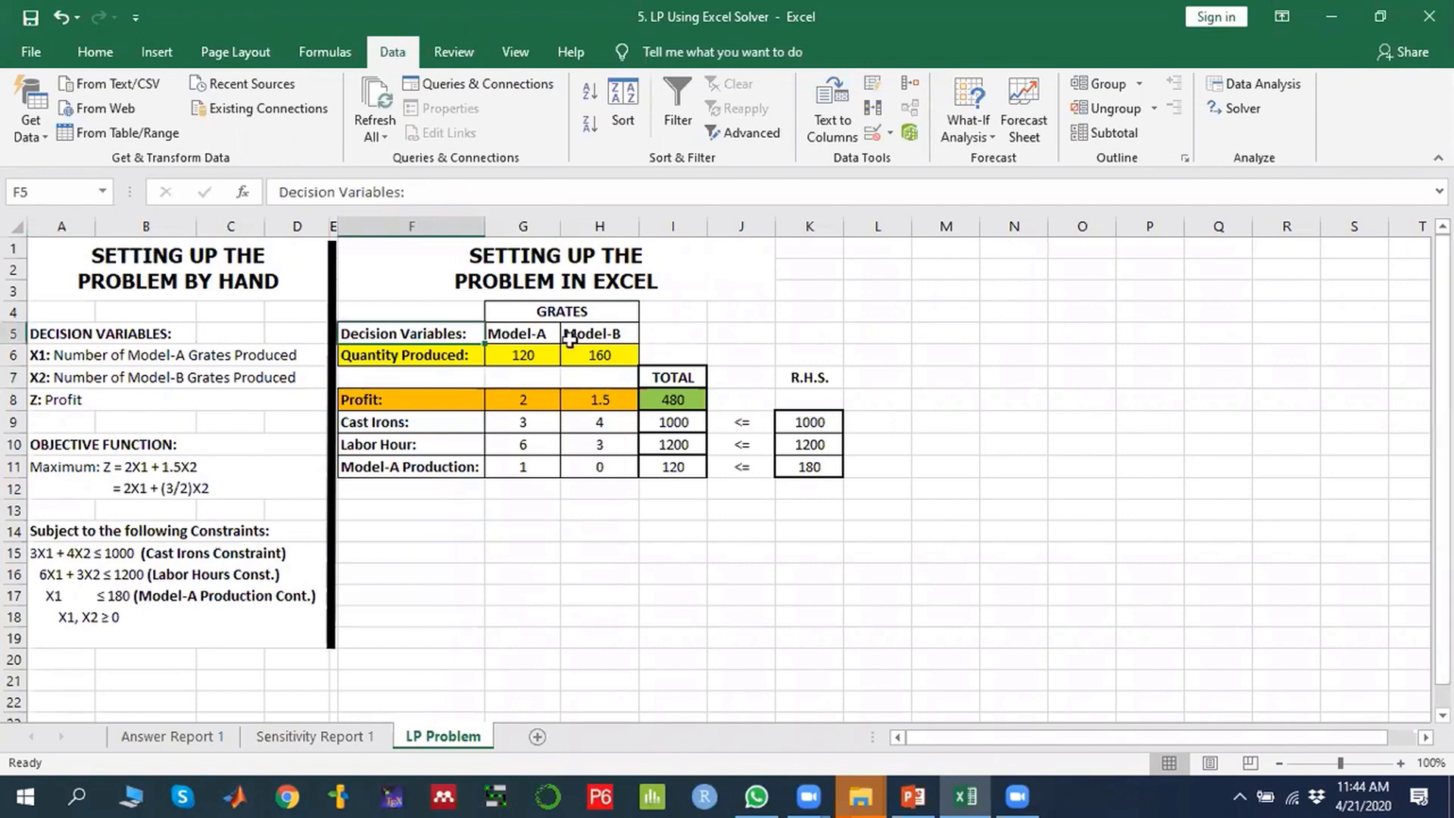
Clear the Quantity Produced values for Model-A and Model-B in G6:H6.
left_click(518, 353)
left_click_drag(518, 353, 597, 351)
key("Delete")
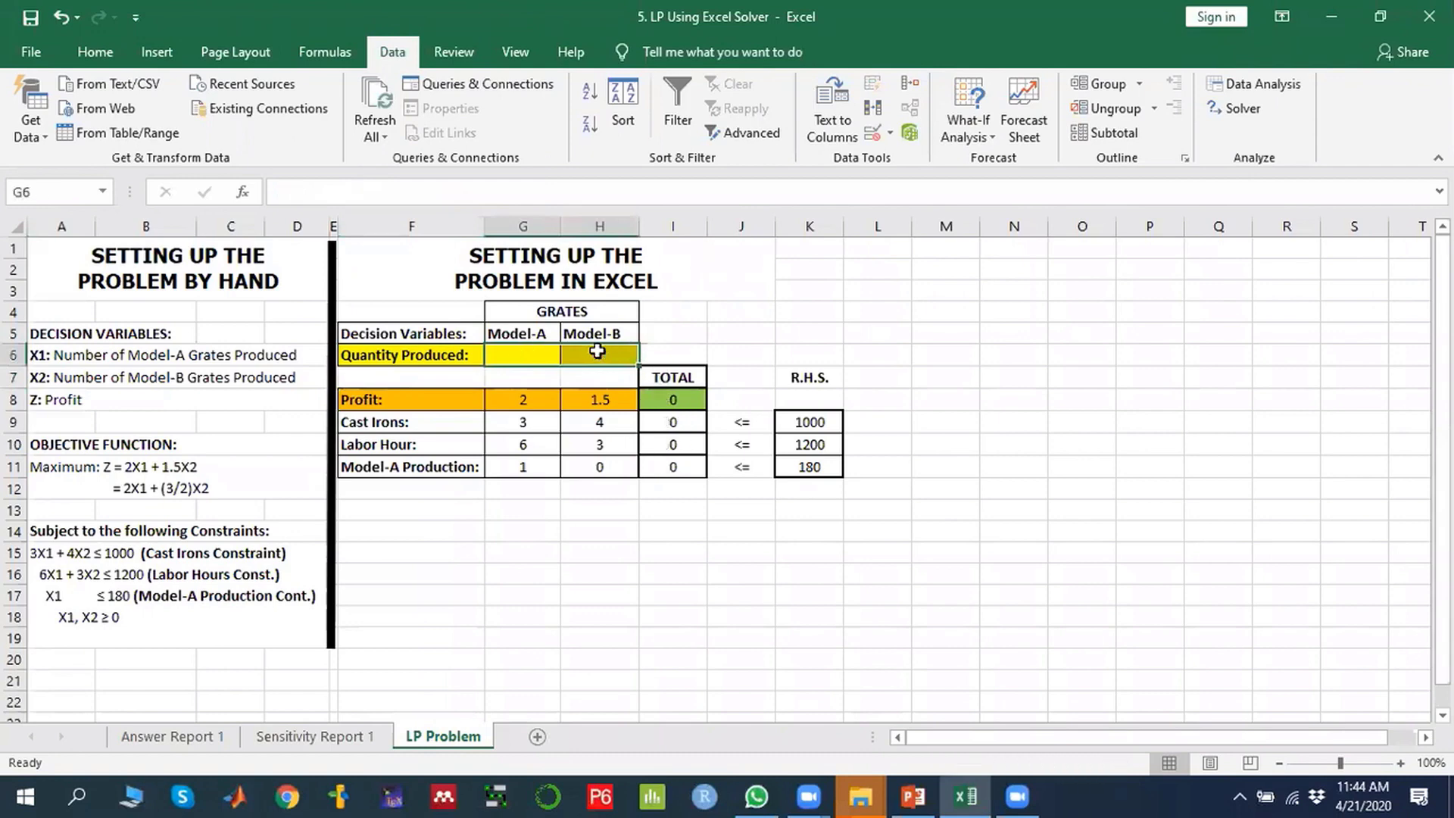
Review the decision variable cells G6:H6 and the profit coefficients of Model-A and Model-B in row 8.
left_click(525, 357)
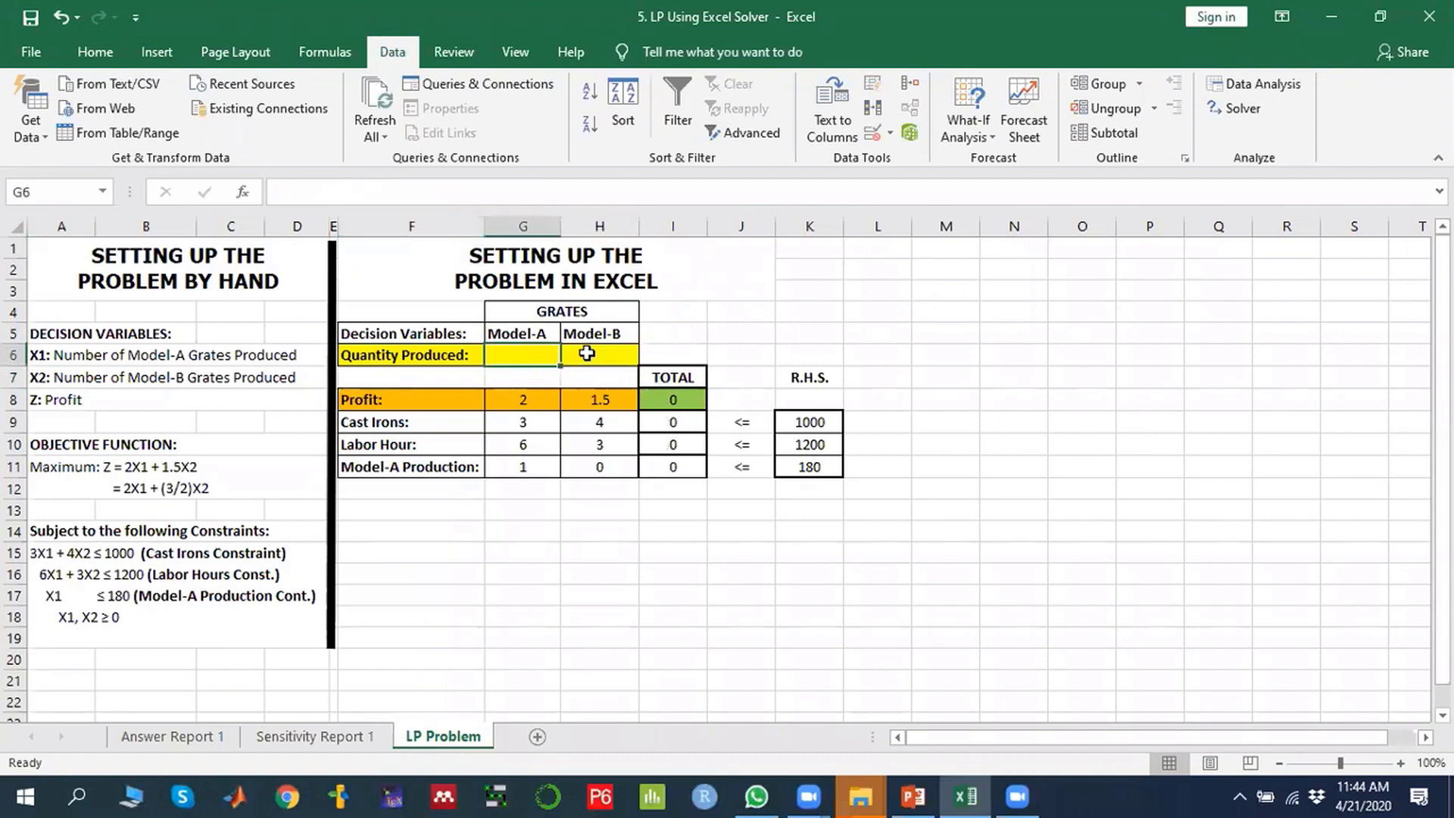
left_click(609, 357)
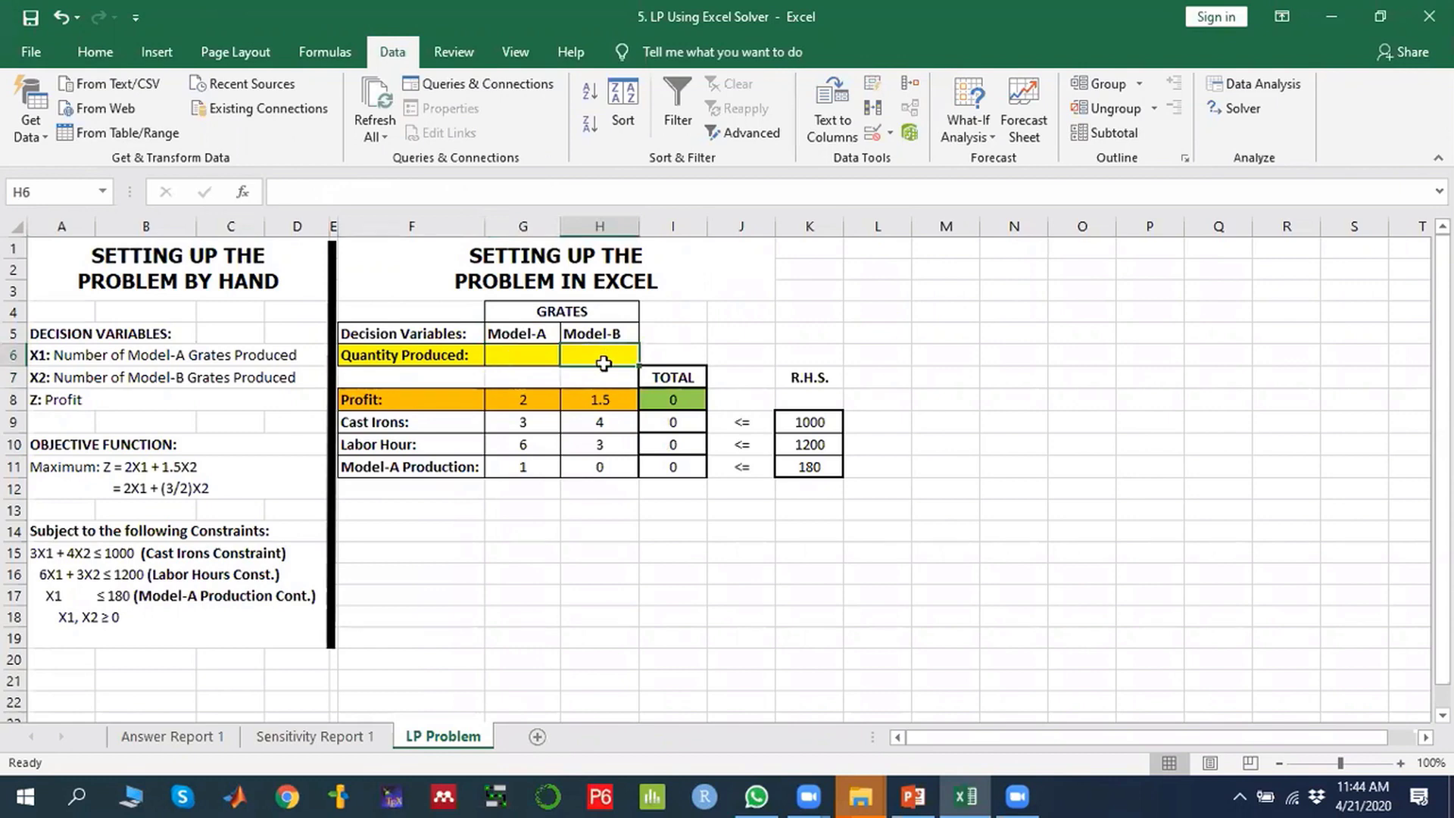
key("Left")
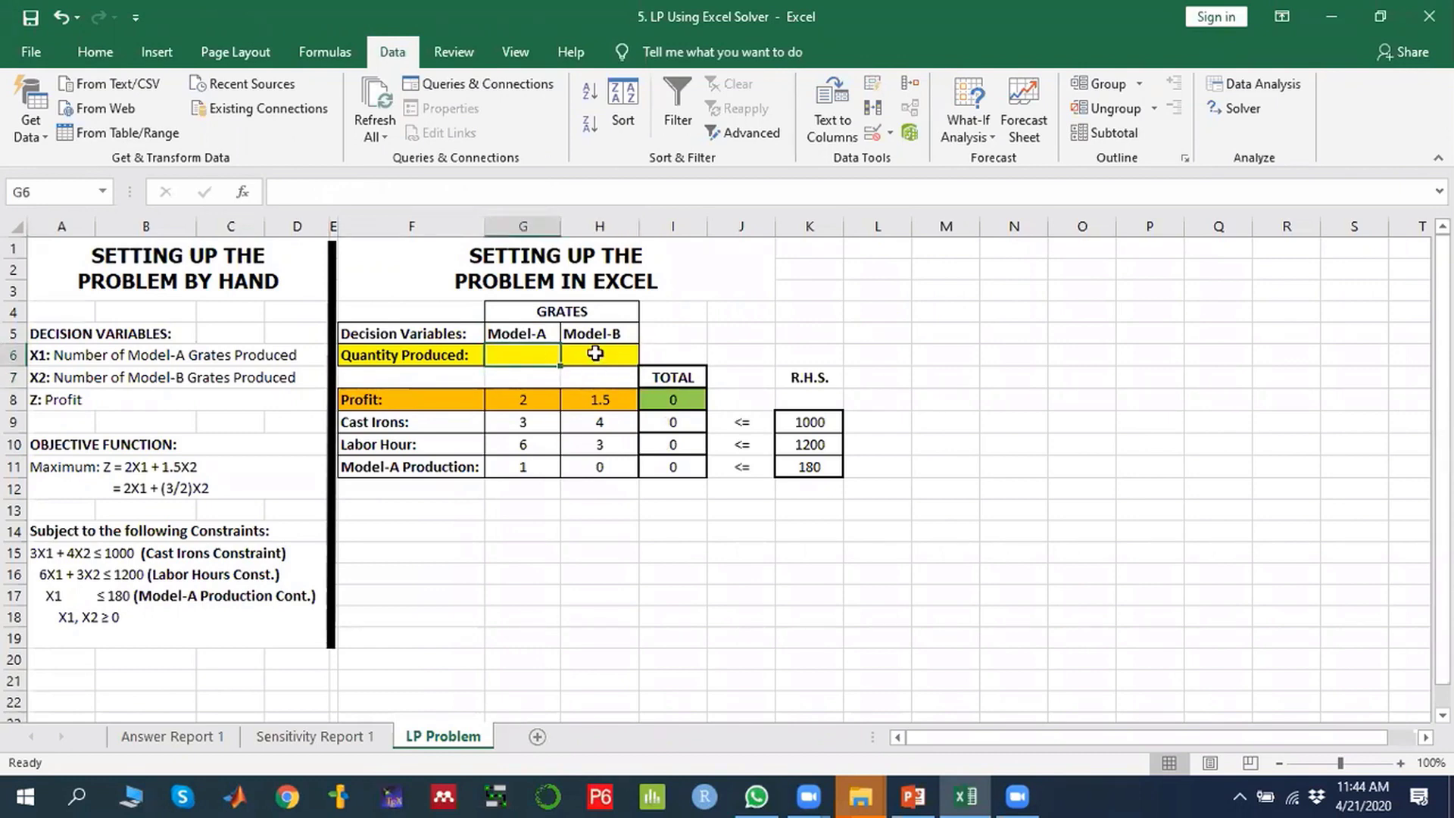
key("Right")
left_click_drag(530, 352, 605, 356)
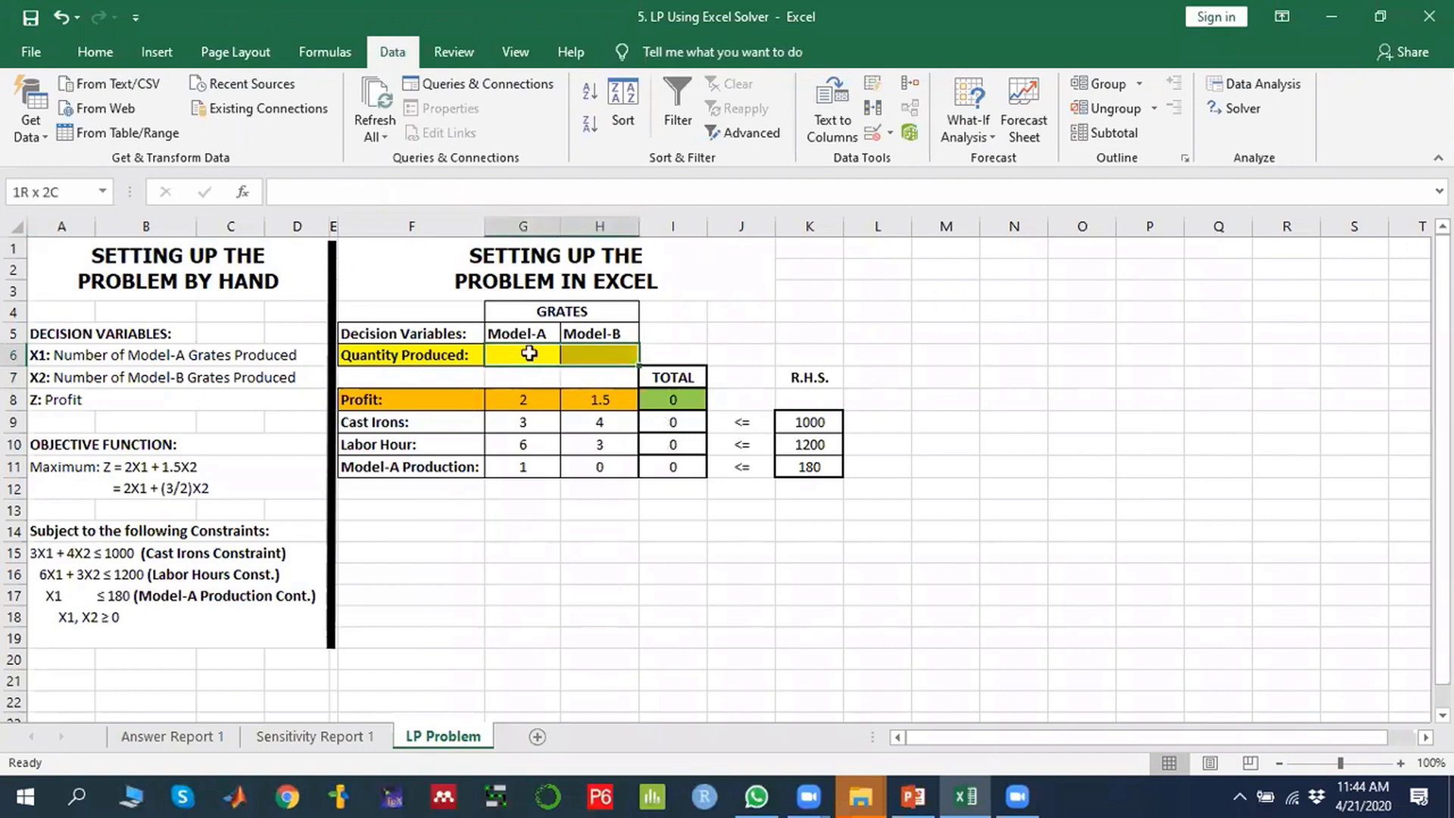
left_click(529, 352)
left_click(626, 350)
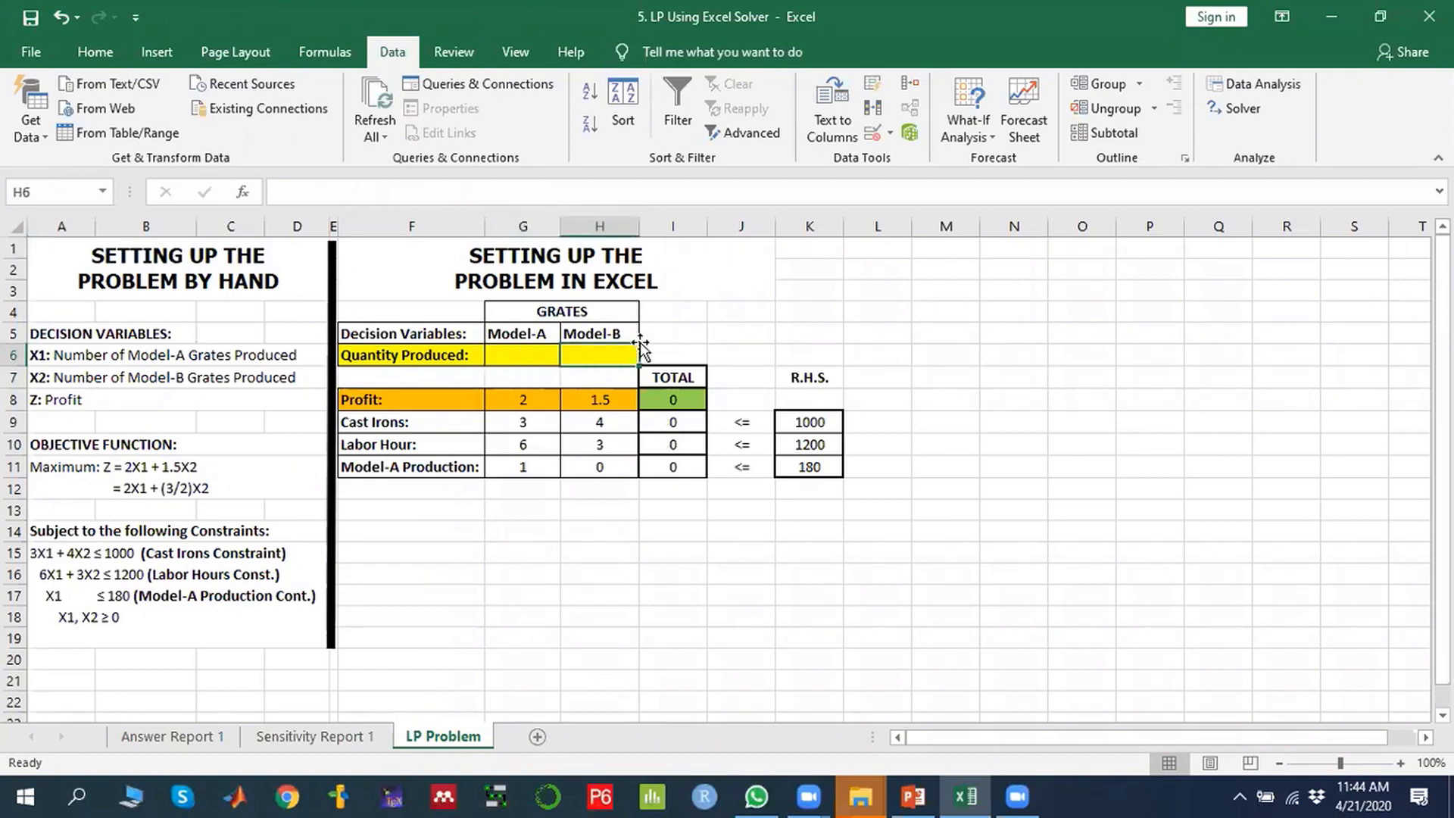
left_click(510, 399)
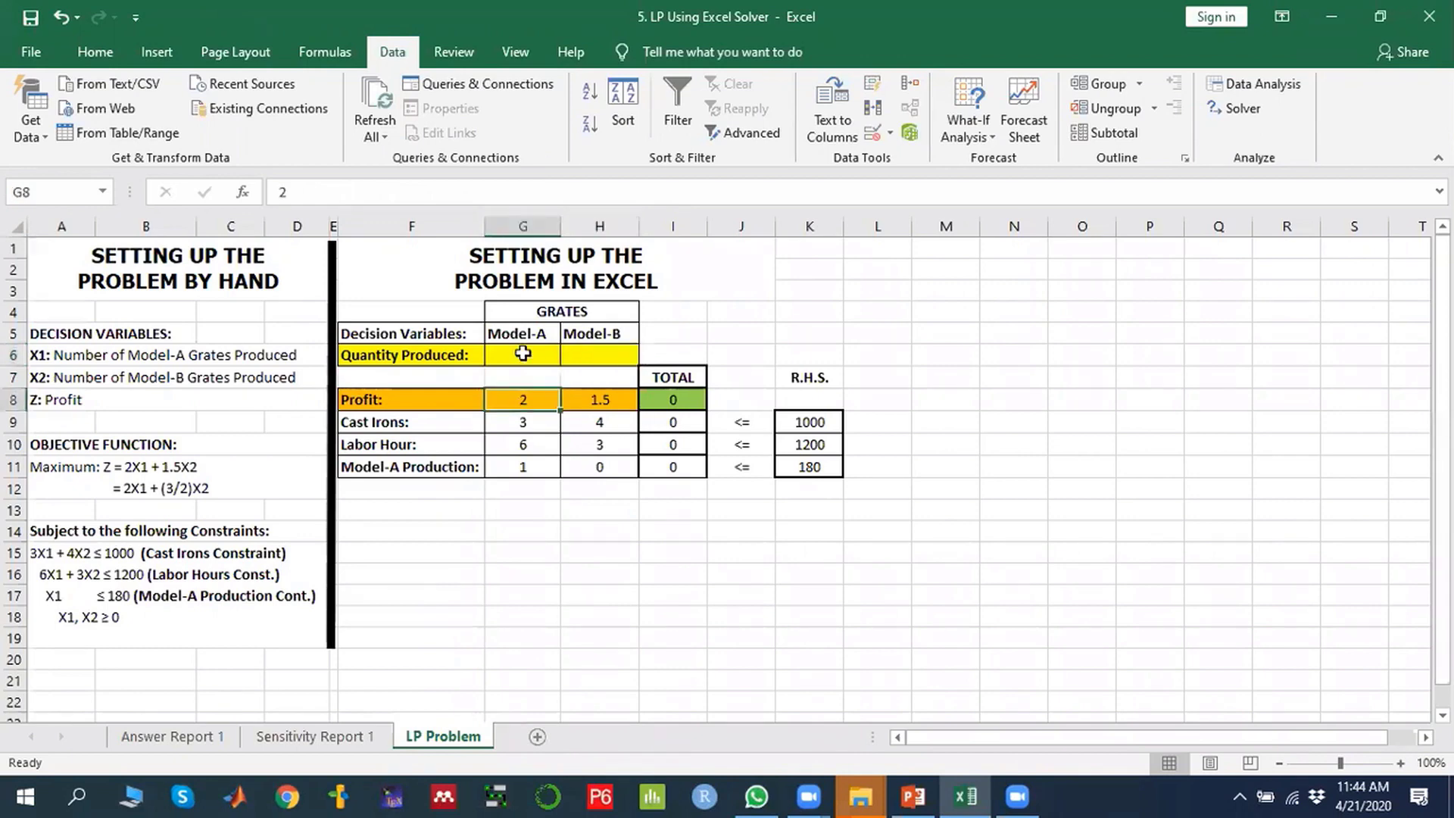
left_click(522, 353)
left_click(528, 400)
left_click(615, 400)
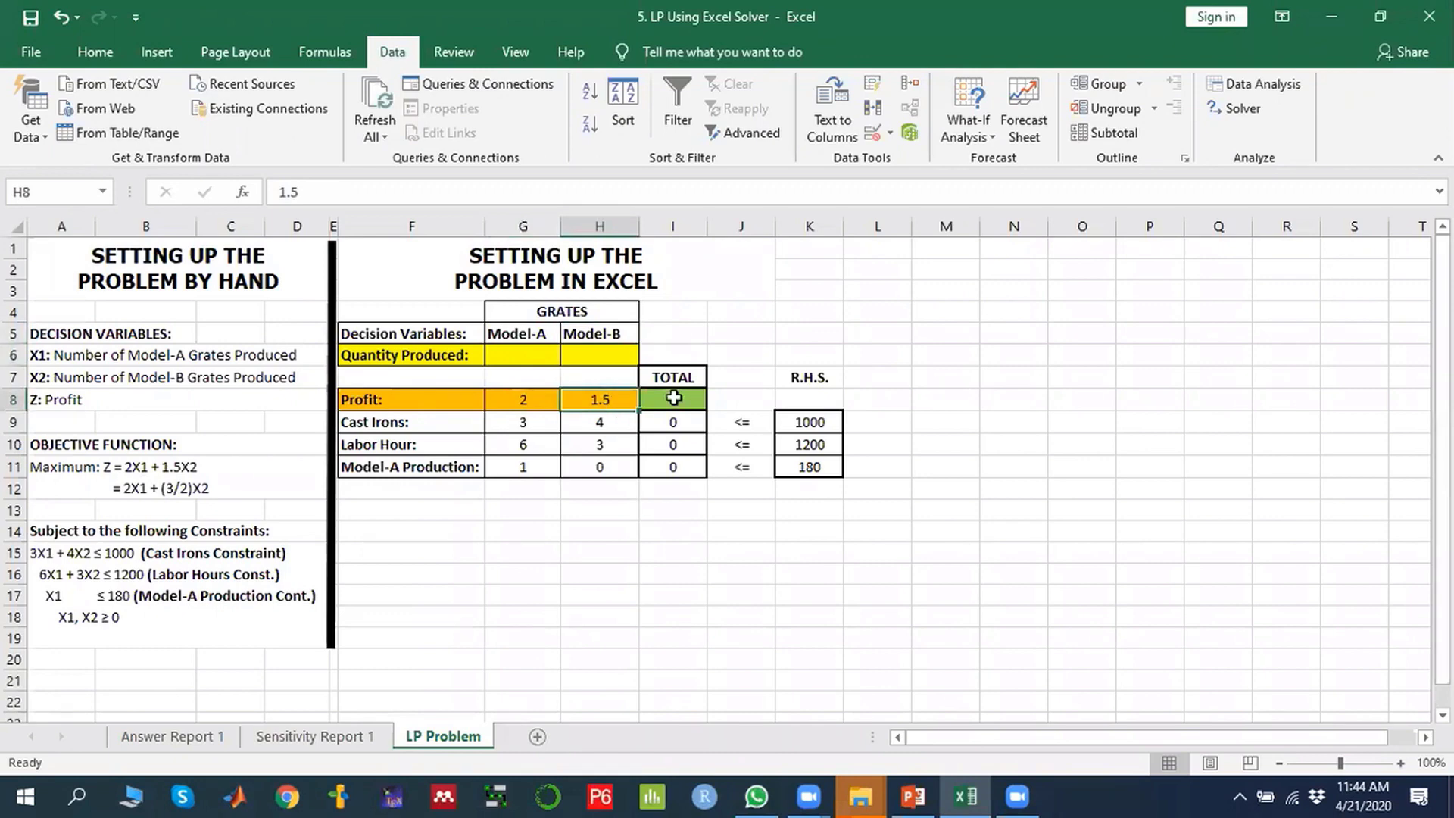
key("Right")
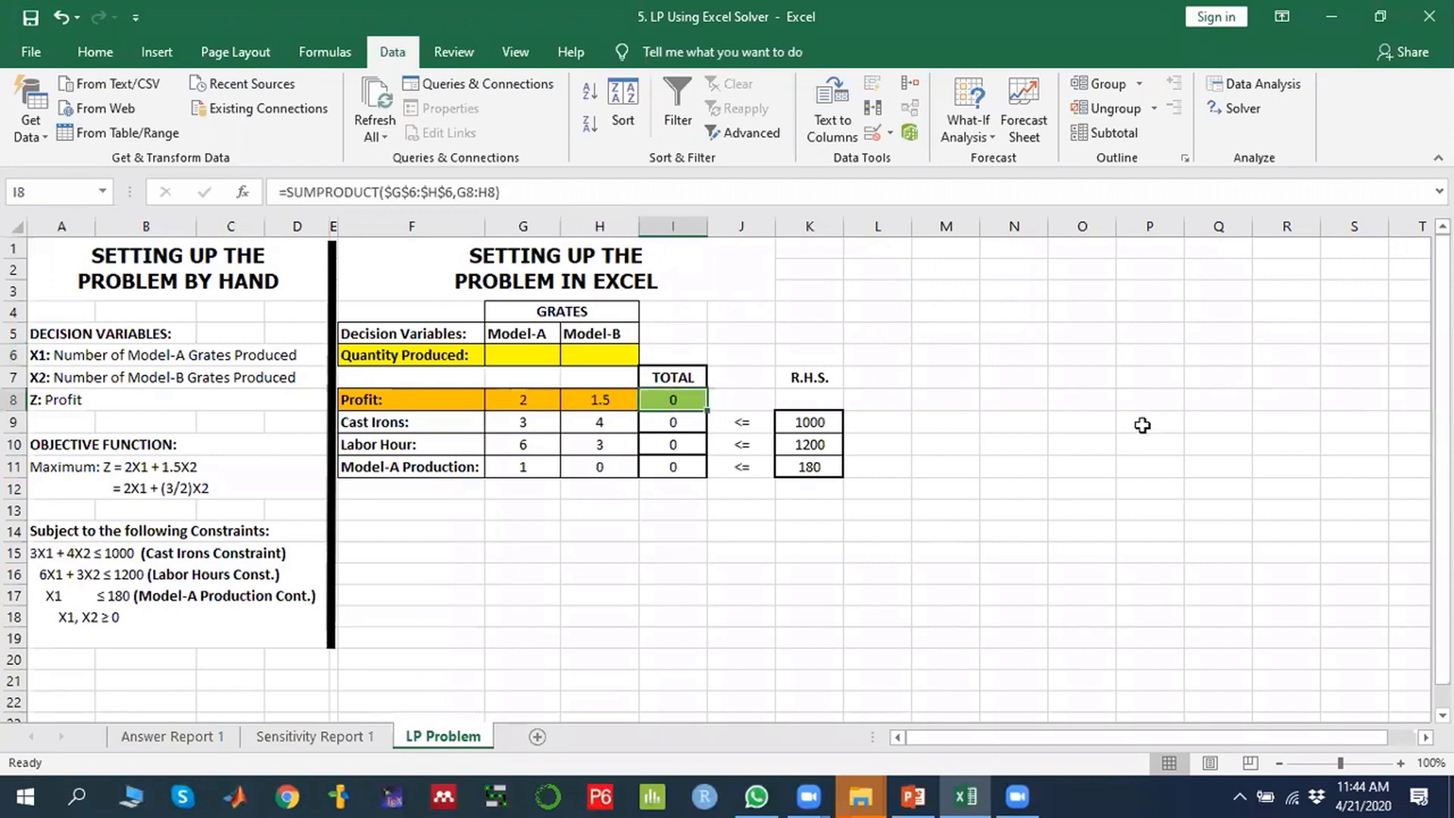
Inspect the SUMPRODUCT formula in the Profit total cell I8 at a larger, readable size.
double_click(672, 397)
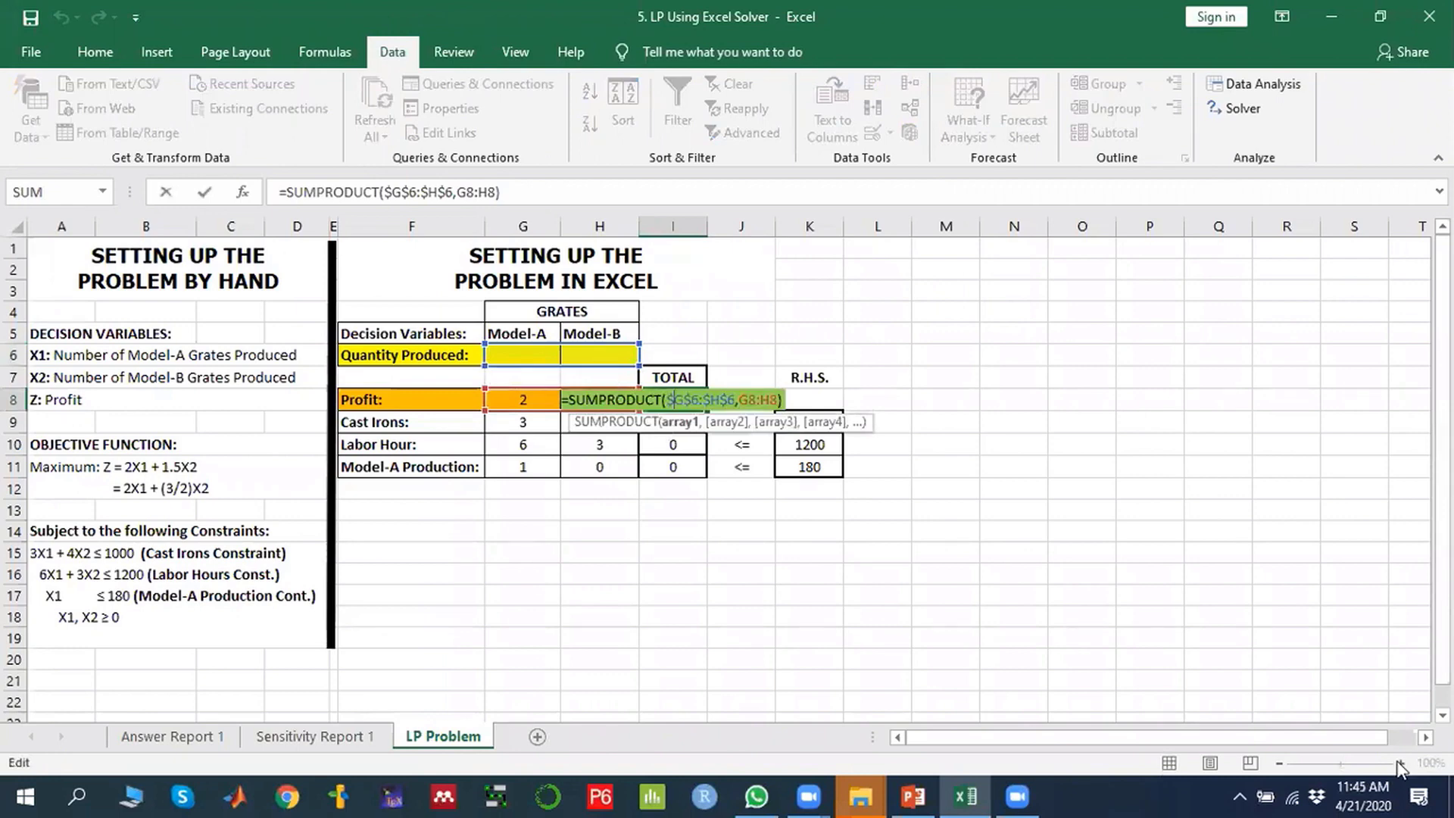
key("Escape")
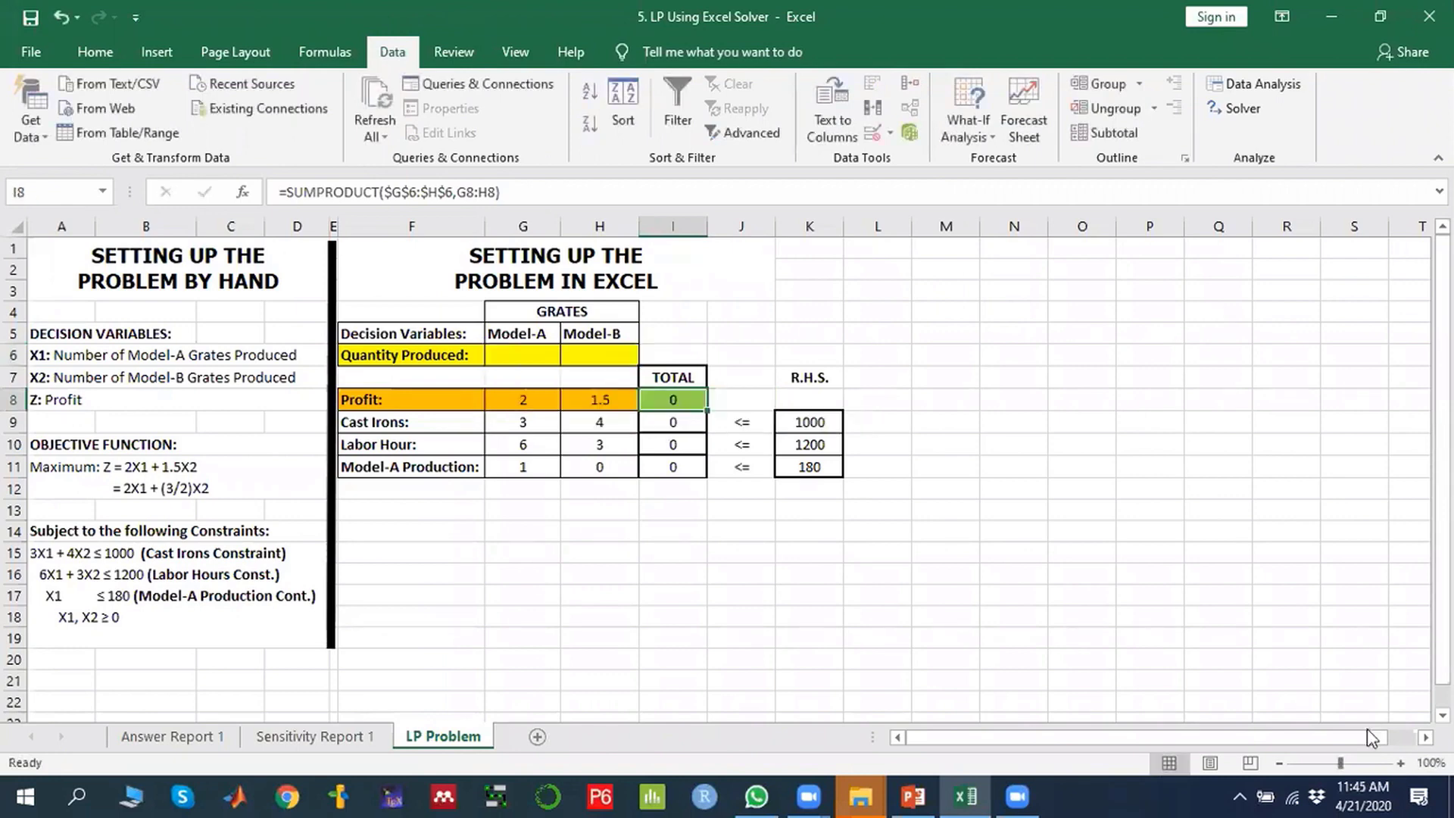
double_click(1396, 761)
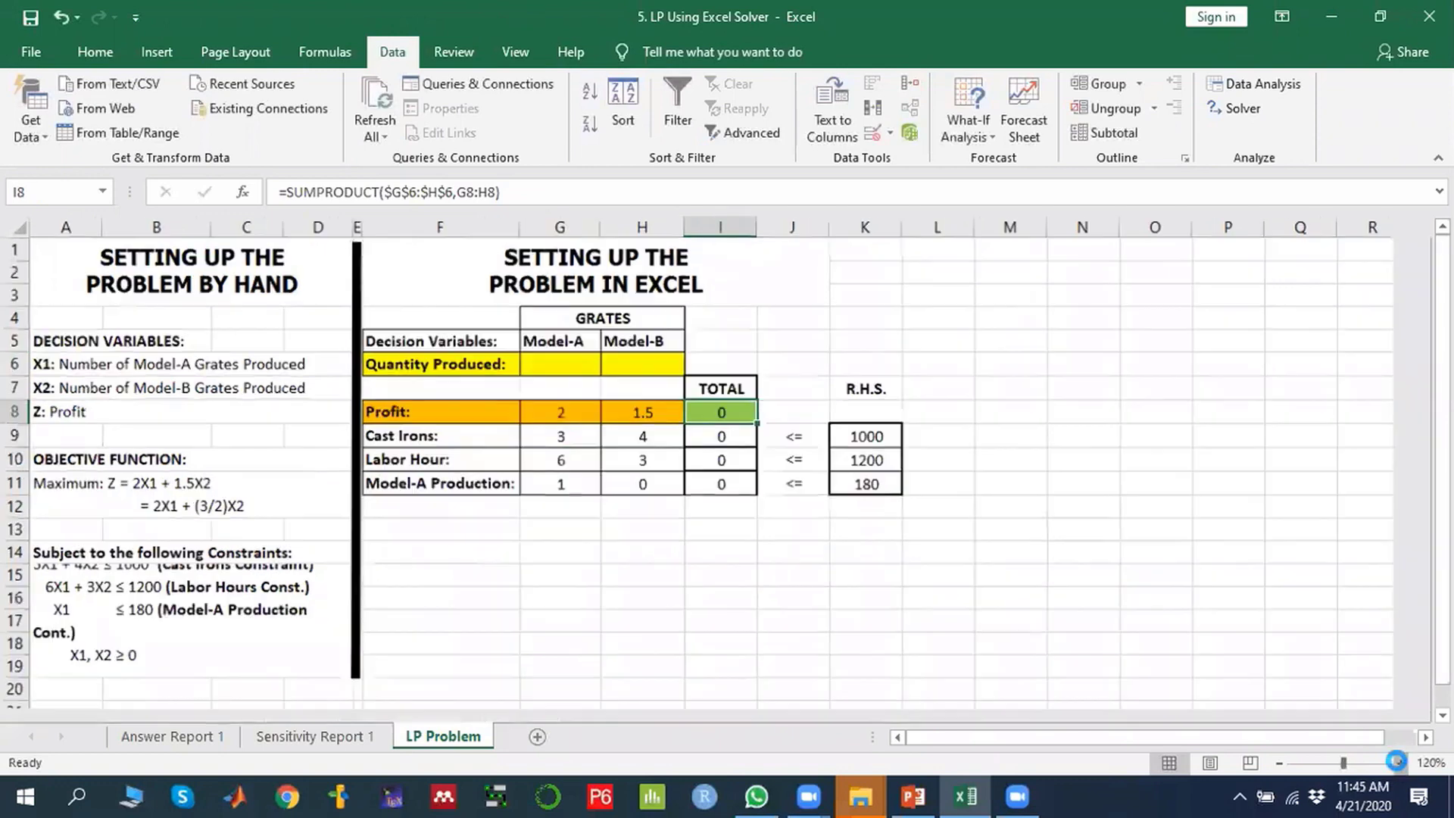
double_click(1395, 761)
triple_click(1395, 761)
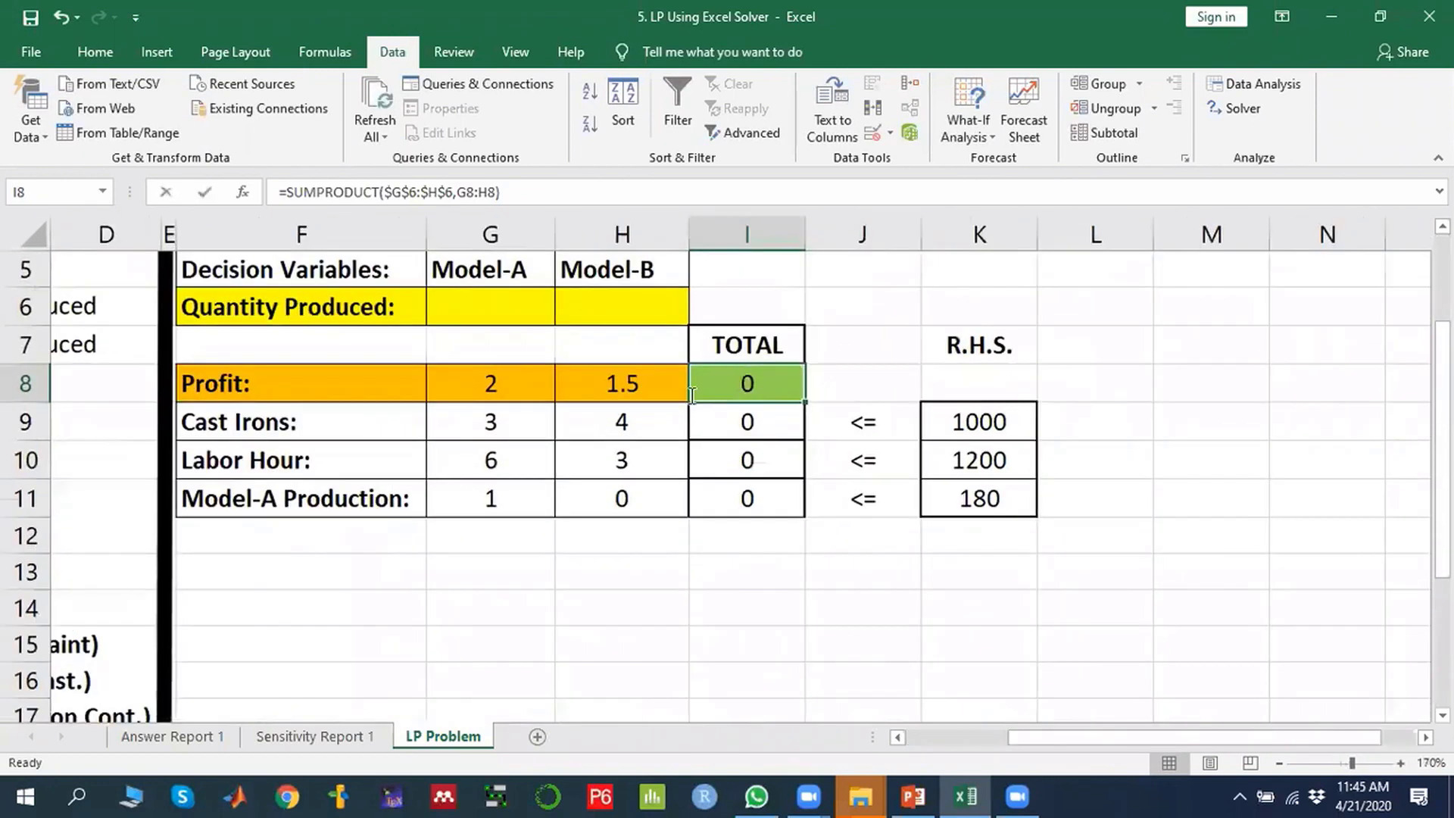
key("F2")
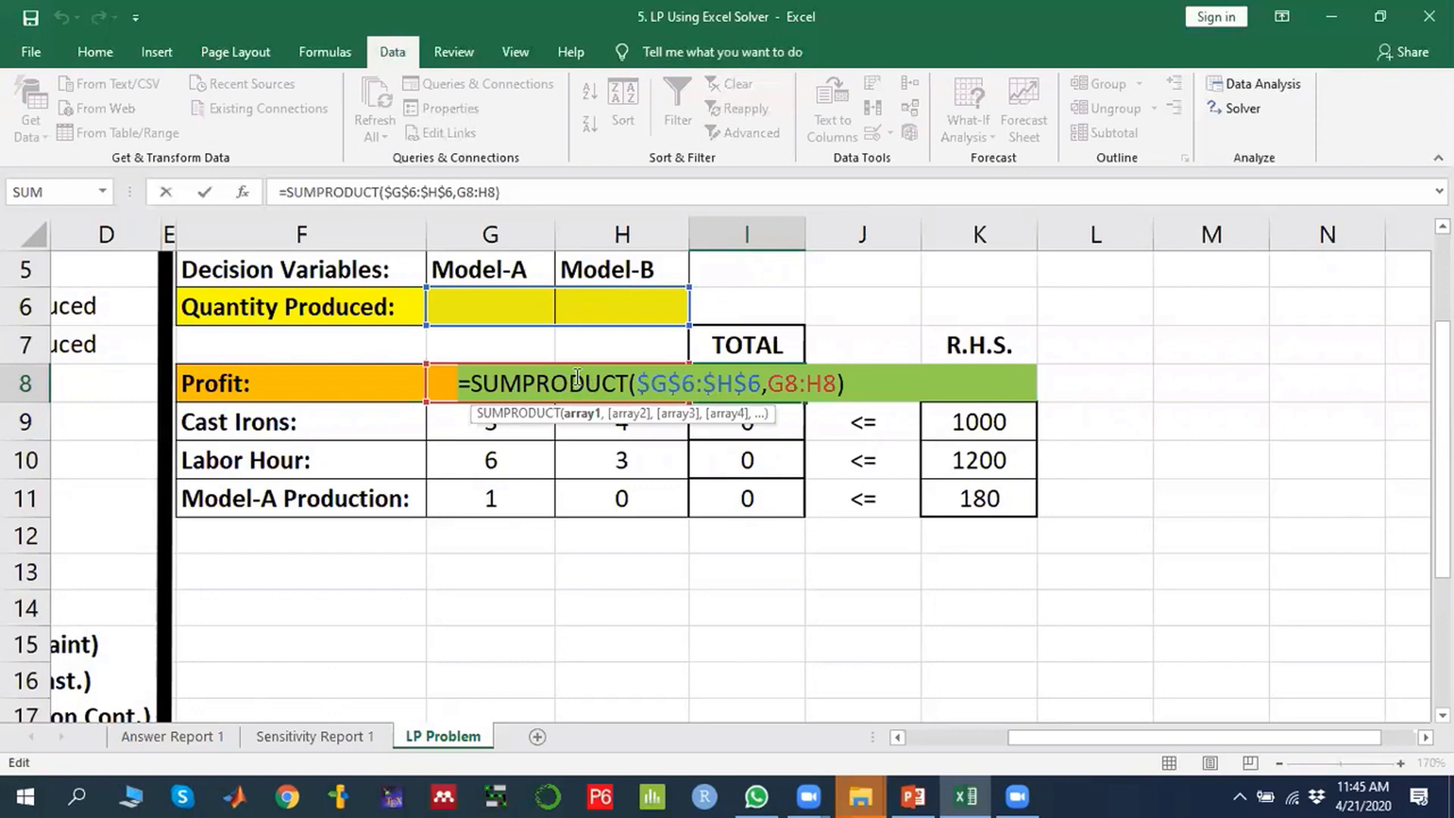
key("Escape")
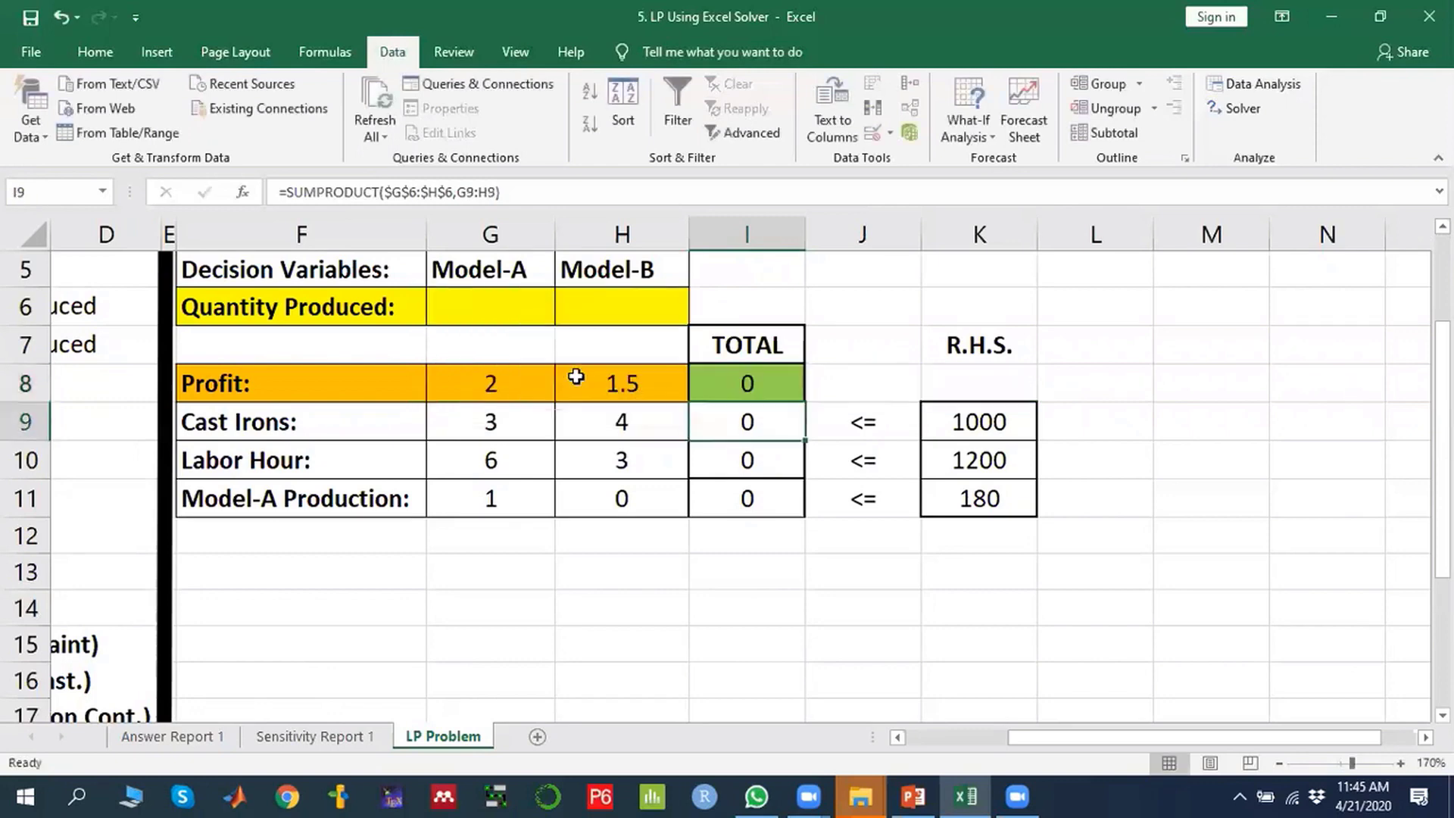
Match each model's profit coefficient with its quantity cell and examine both array ranges in the Profit total's SUMPRODUCT formula.
left_click(500, 374)
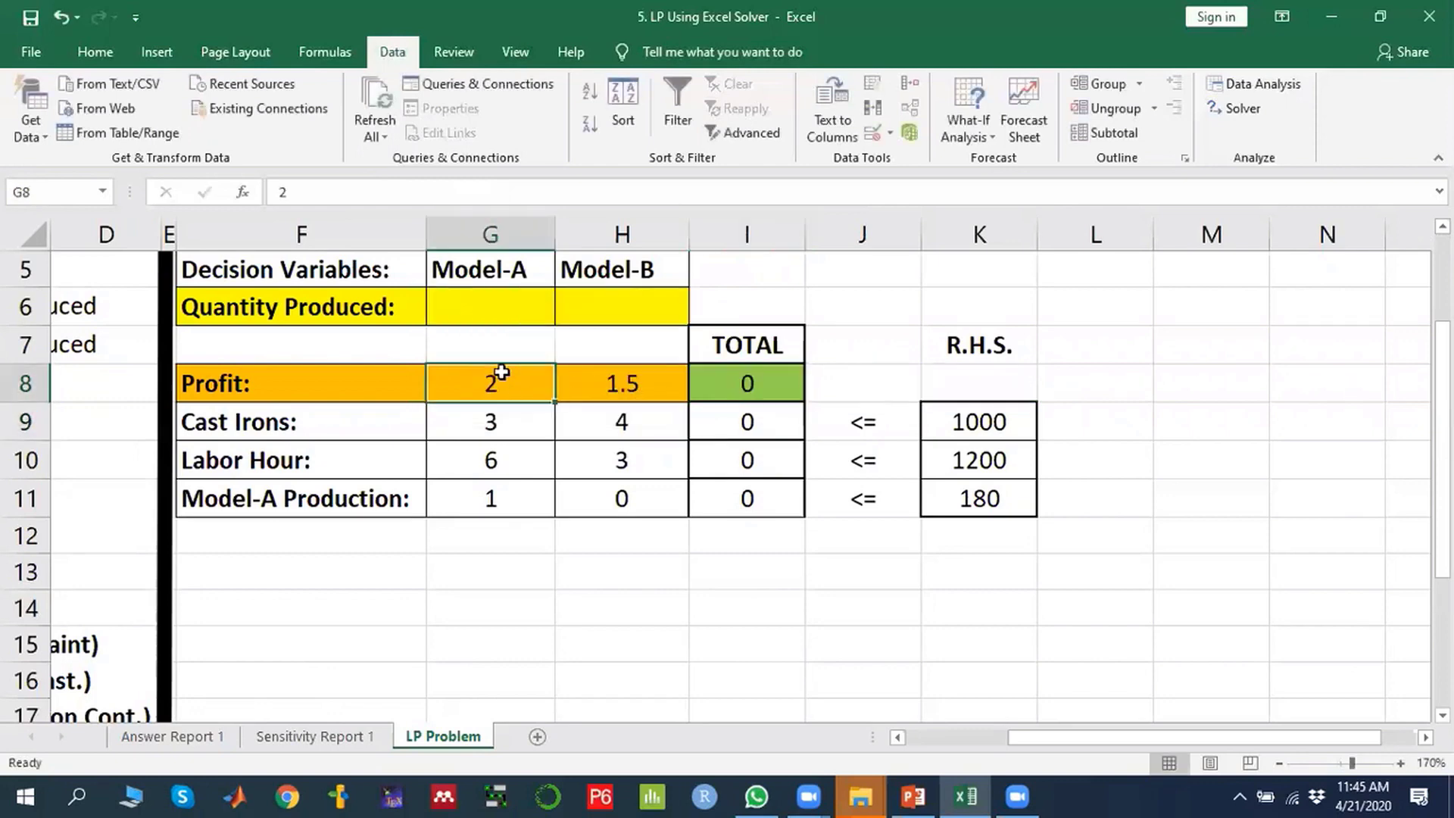
left_click(493, 302)
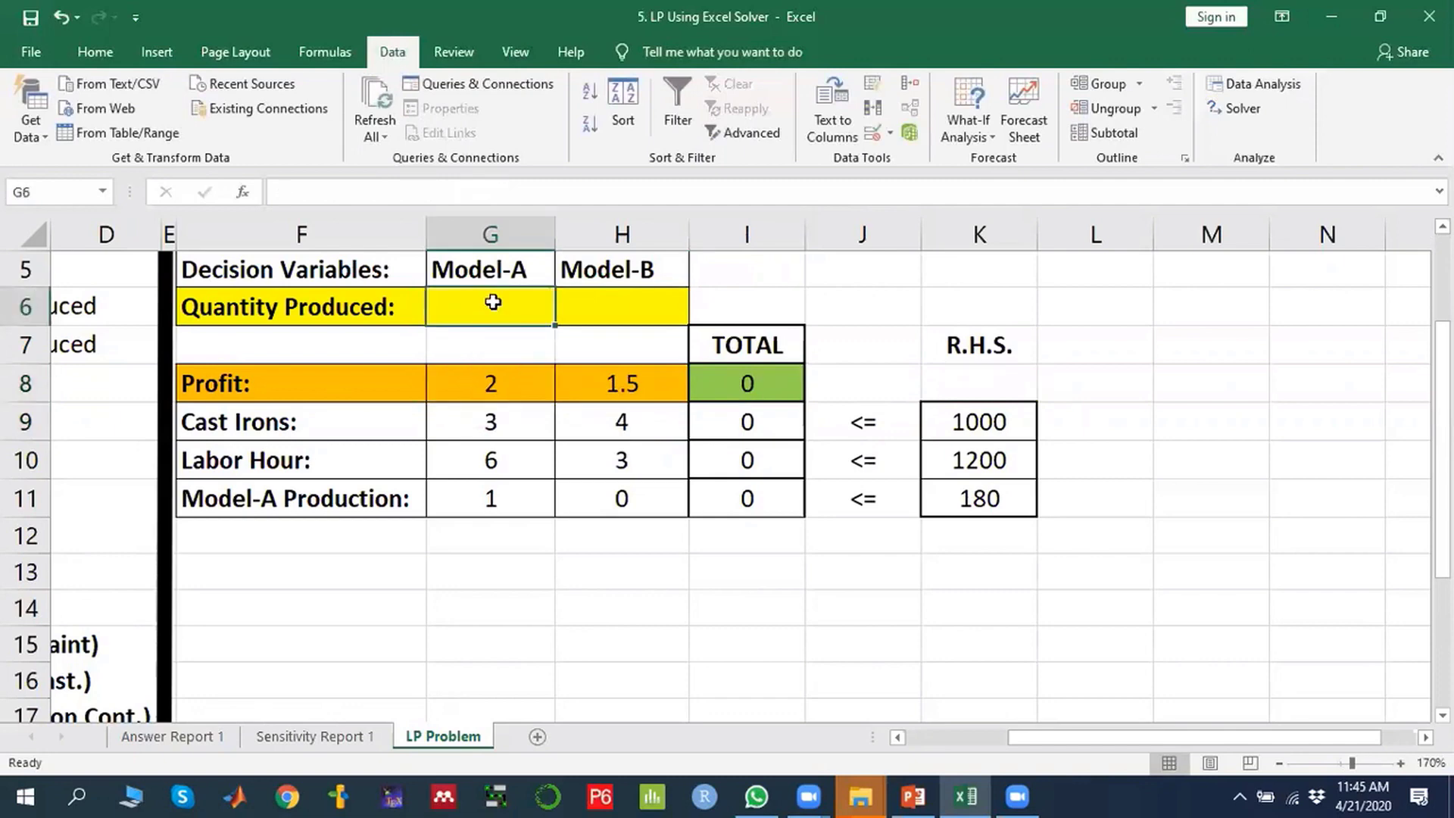
left_click(641, 381)
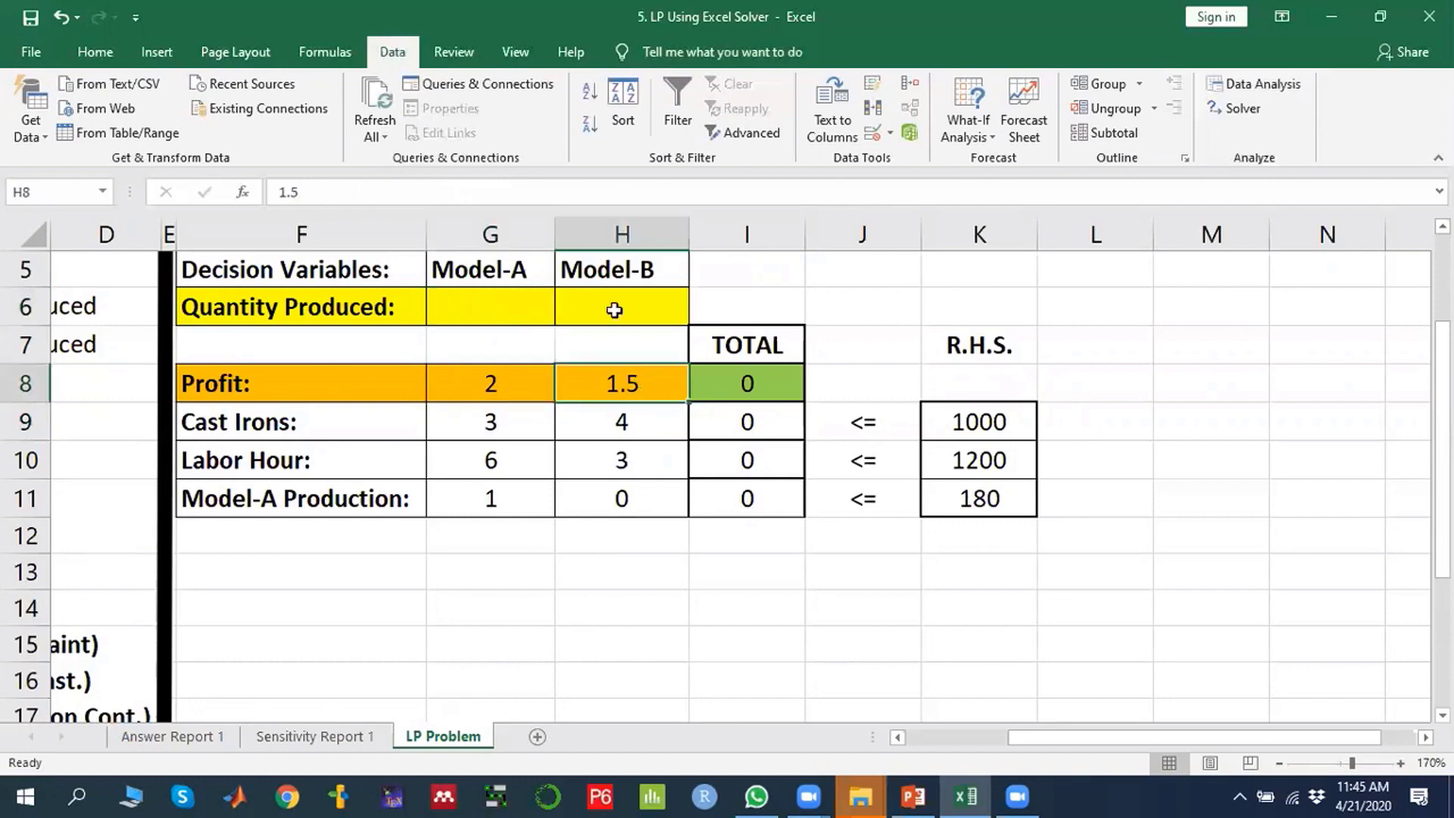
left_click(621, 298)
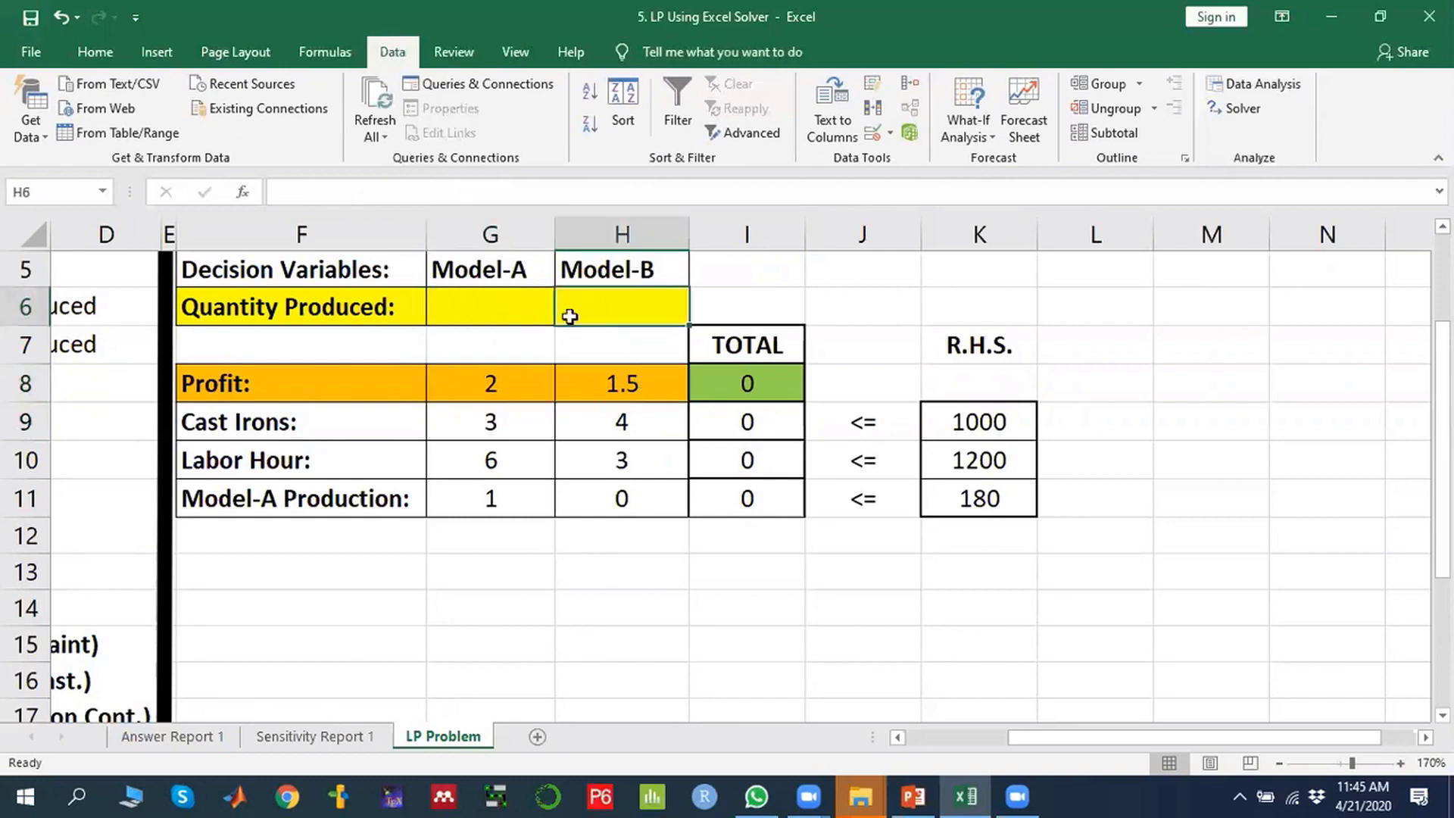
left_click(496, 305)
left_click(612, 309, "shift")
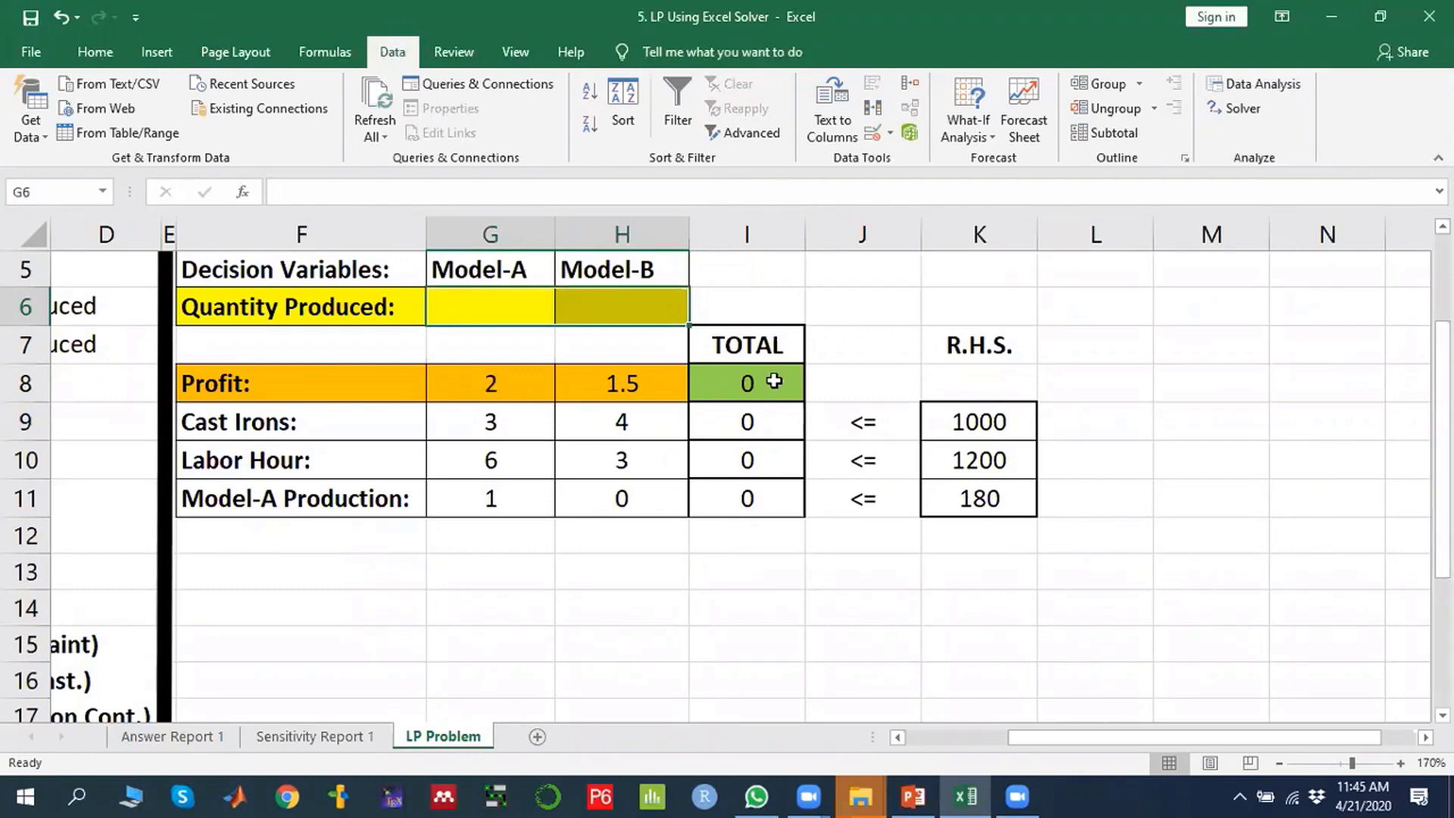
double_click(748, 381)
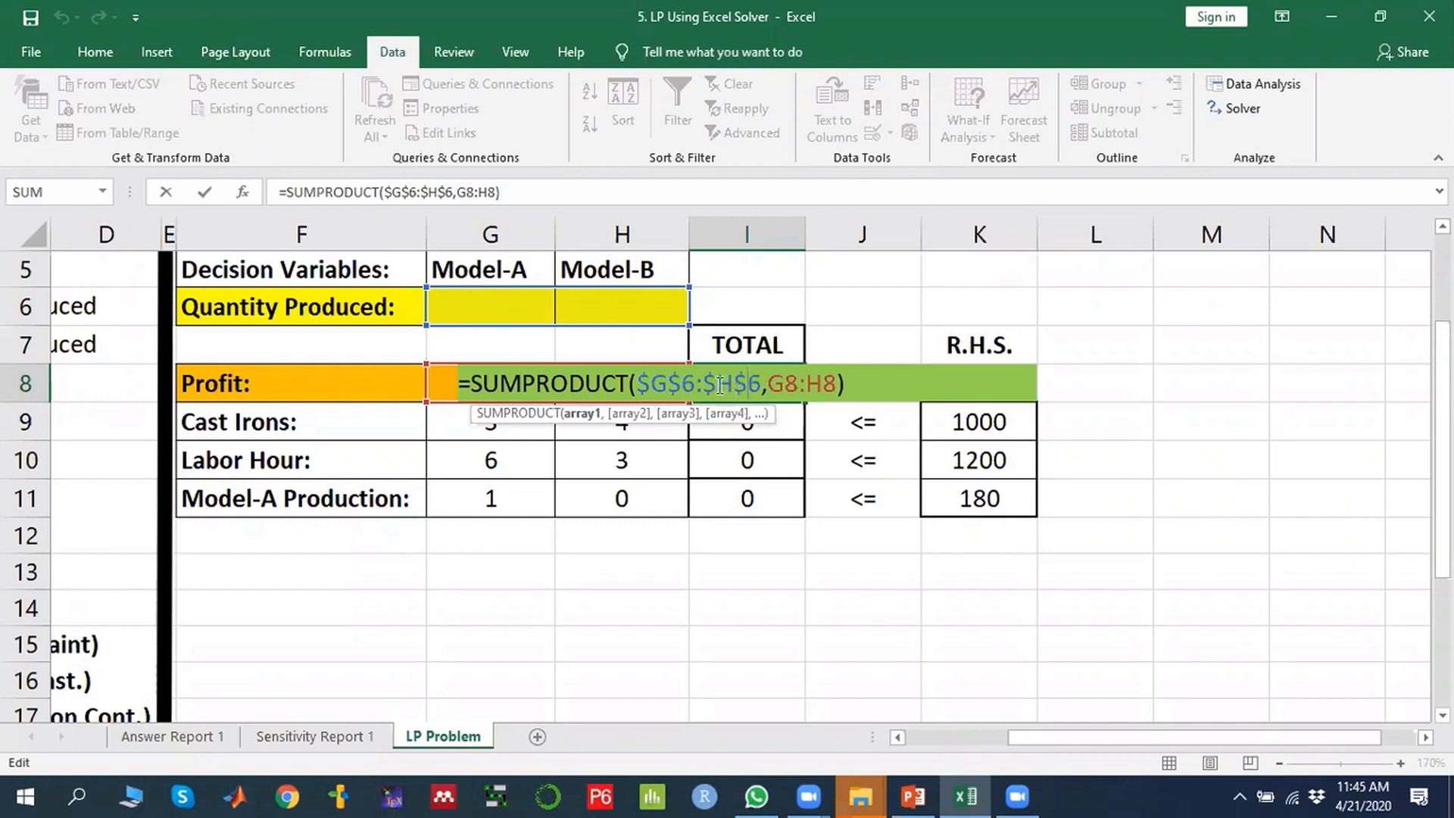
left_click_drag(646, 385, 763, 383)
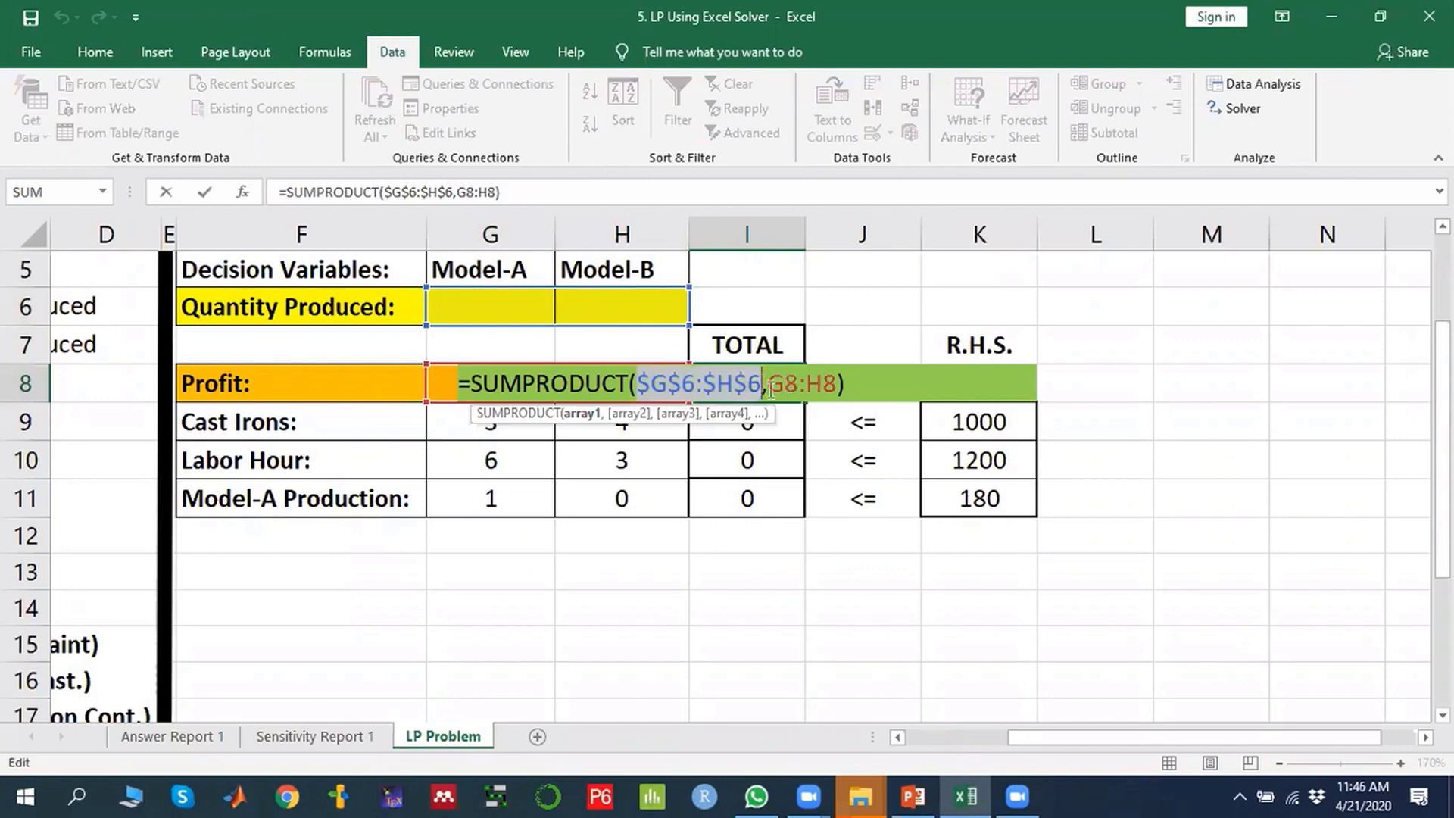
left_click_drag(767, 384, 836, 386)
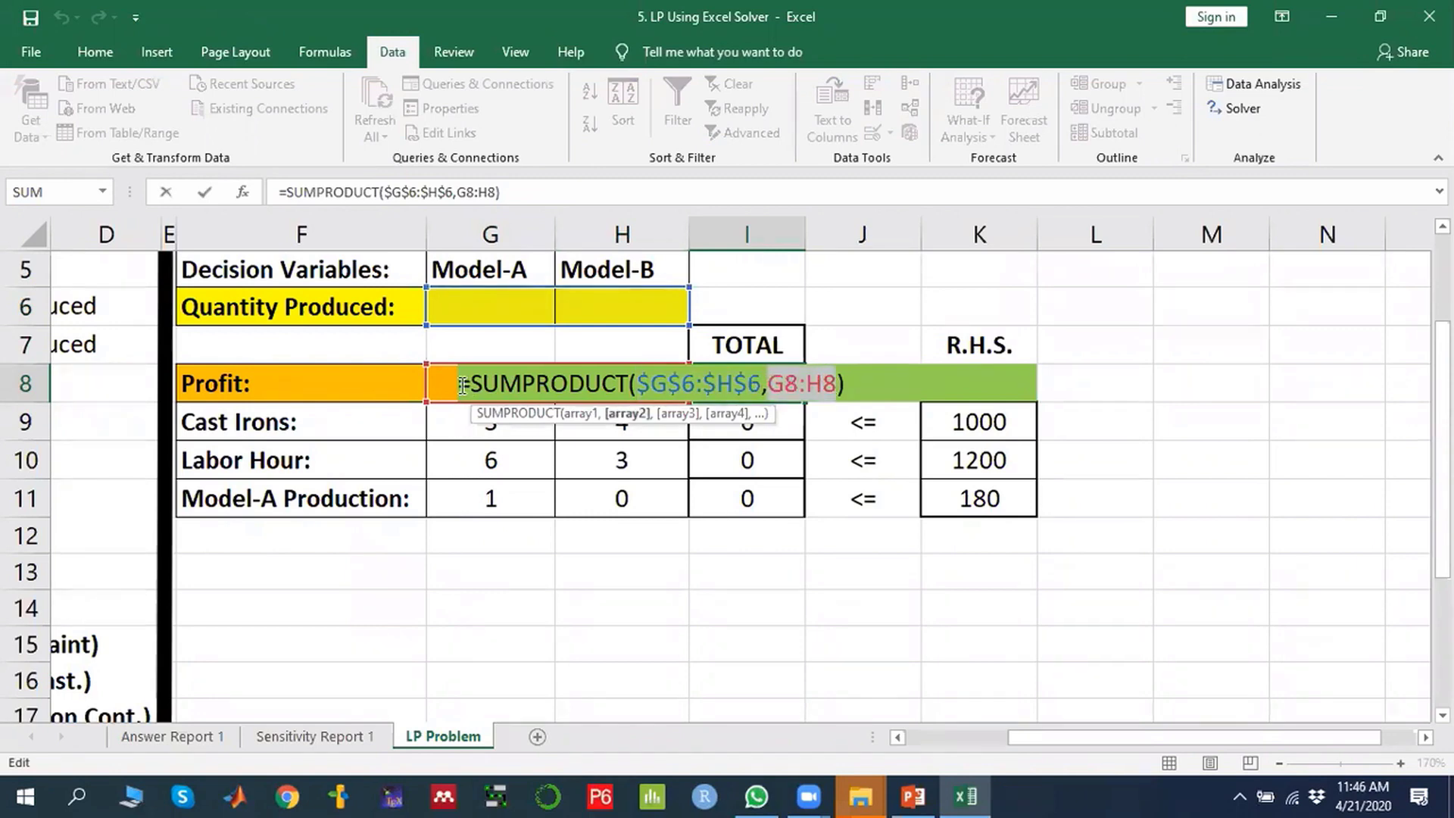
key("Escape")
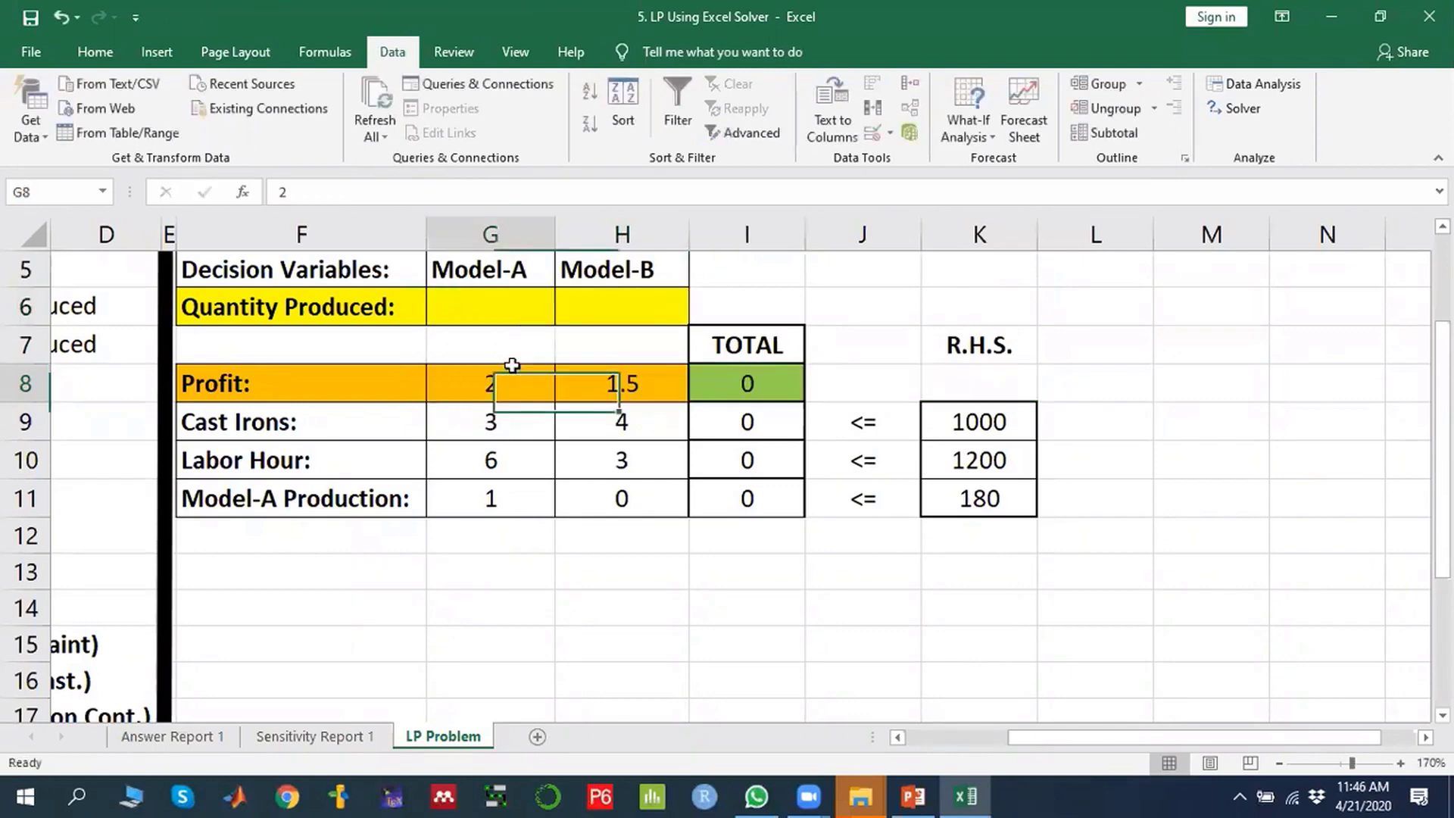
Trace the Profit total in I8 back to the quantity and profit cells of Model-A and Model-B.
left_click(513, 375)
left_click(759, 371)
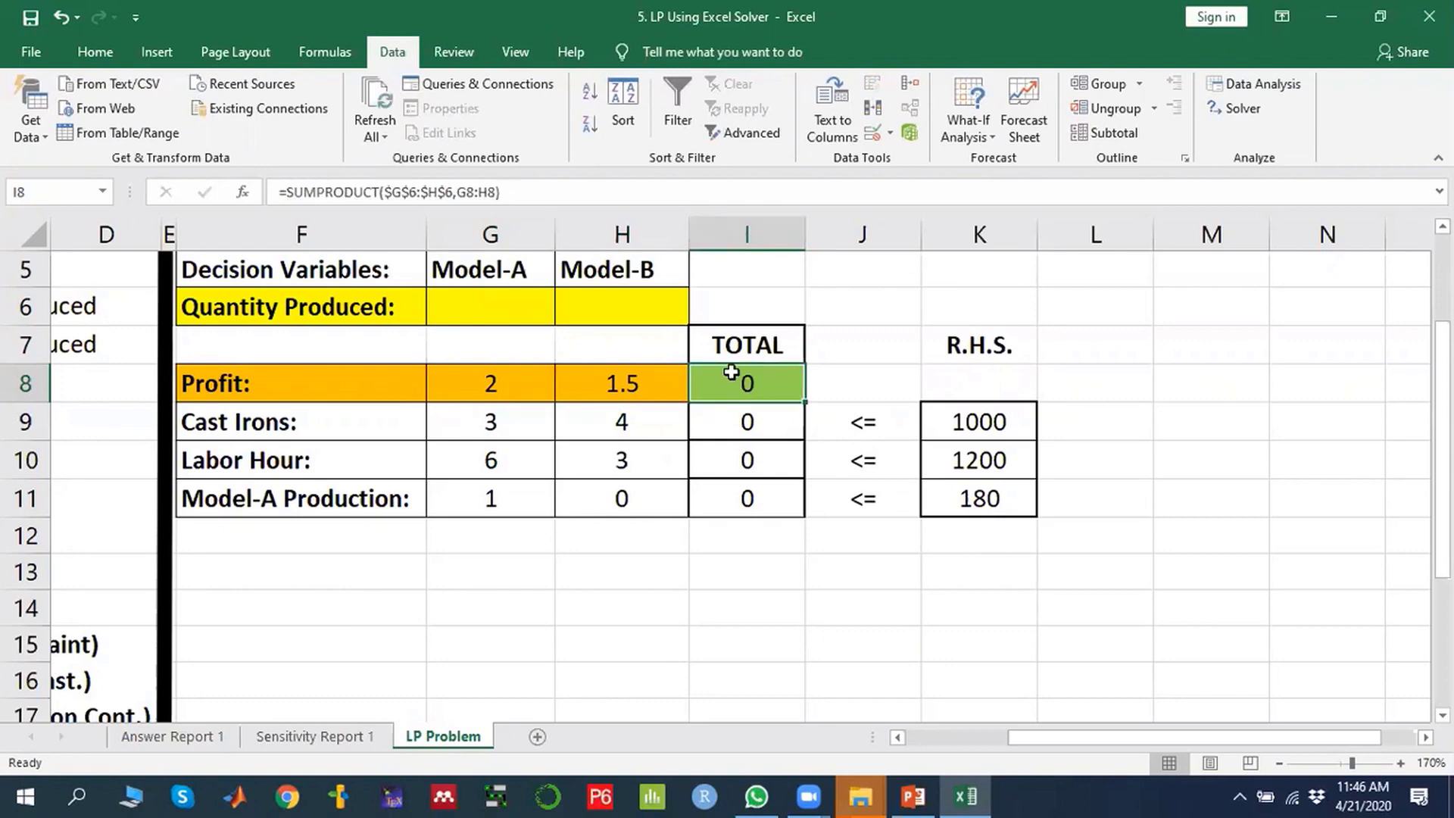
left_click(489, 305)
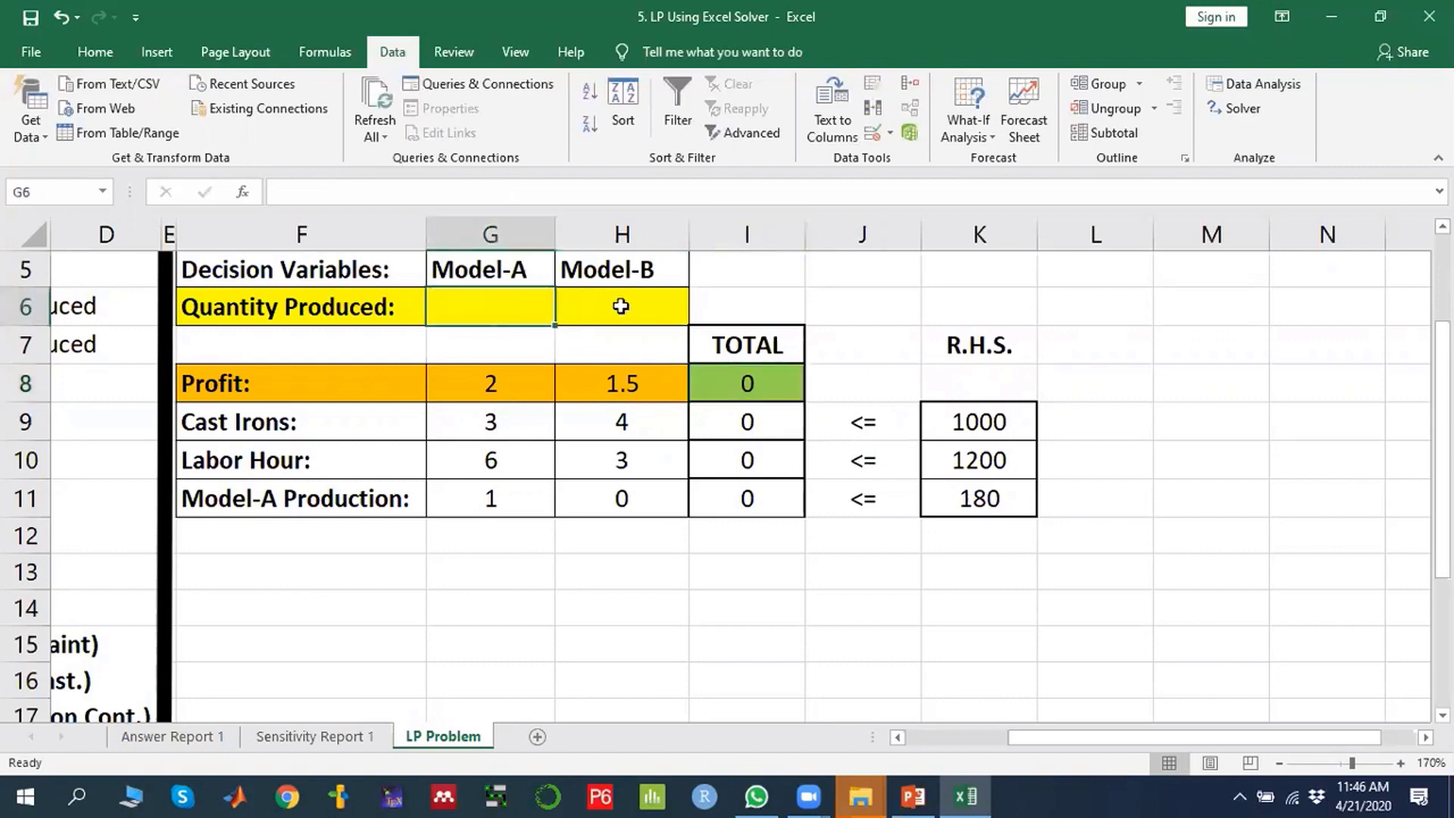
left_click(489, 381)
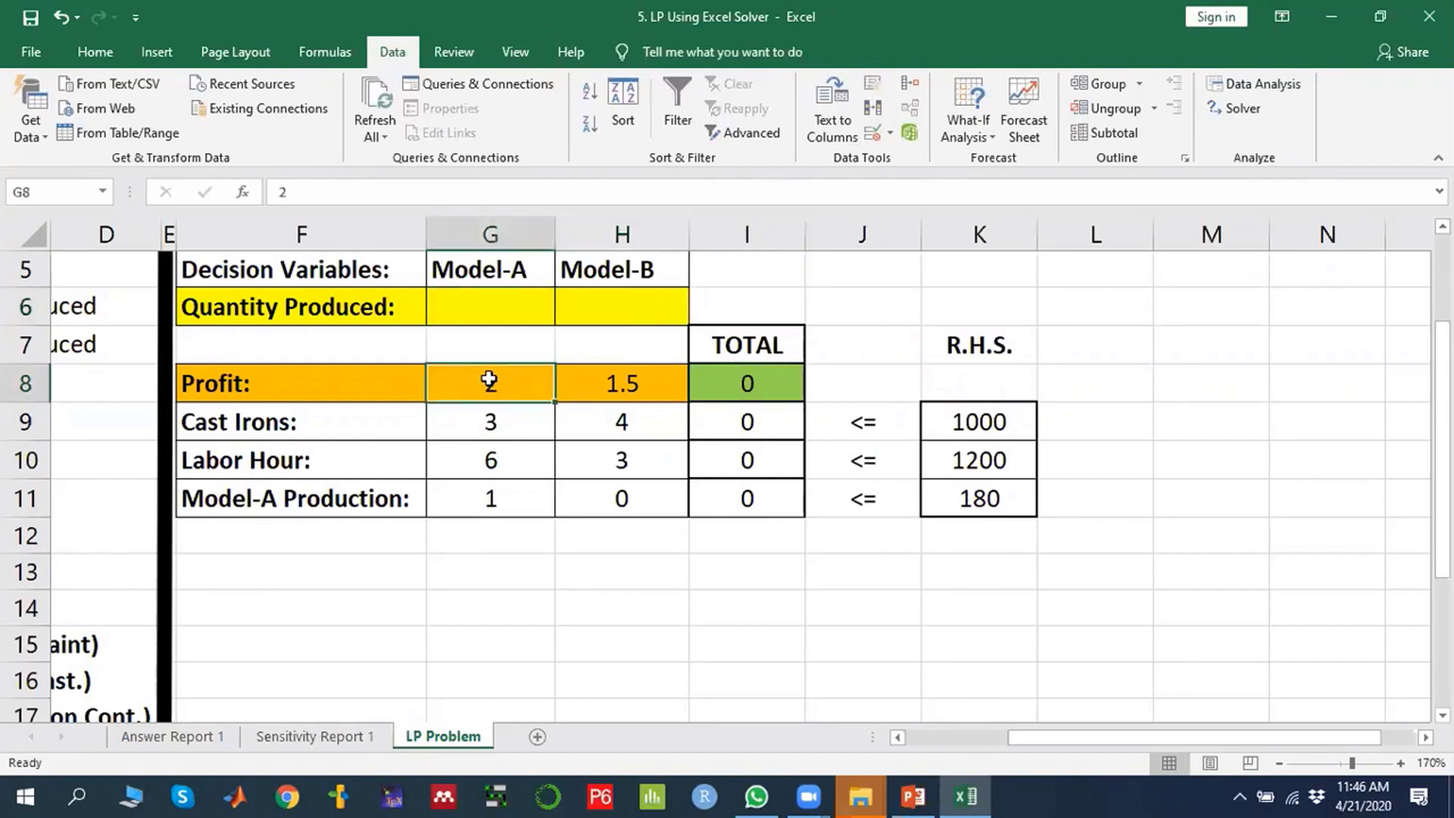
left_click(492, 304)
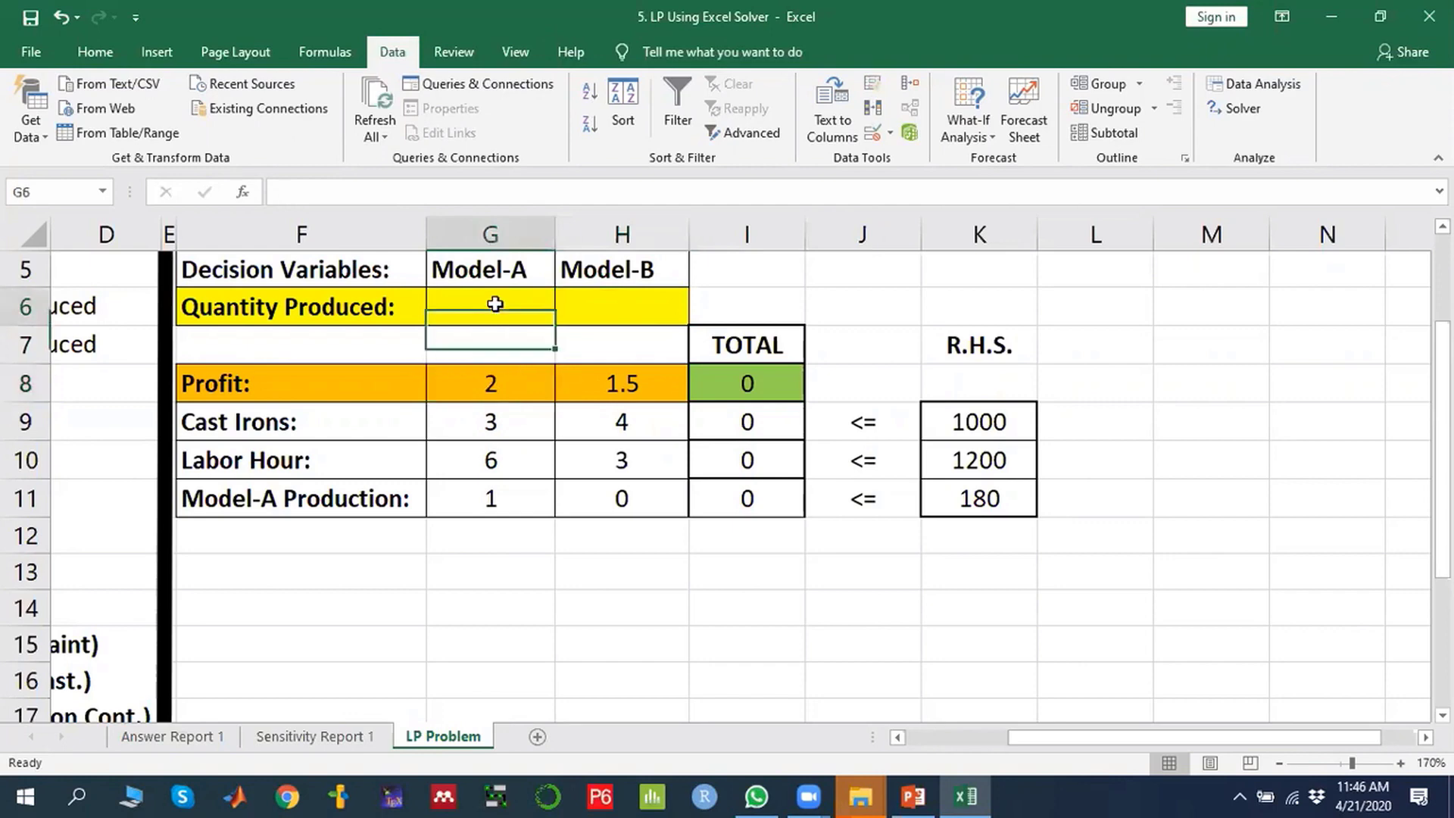
left_click(610, 387)
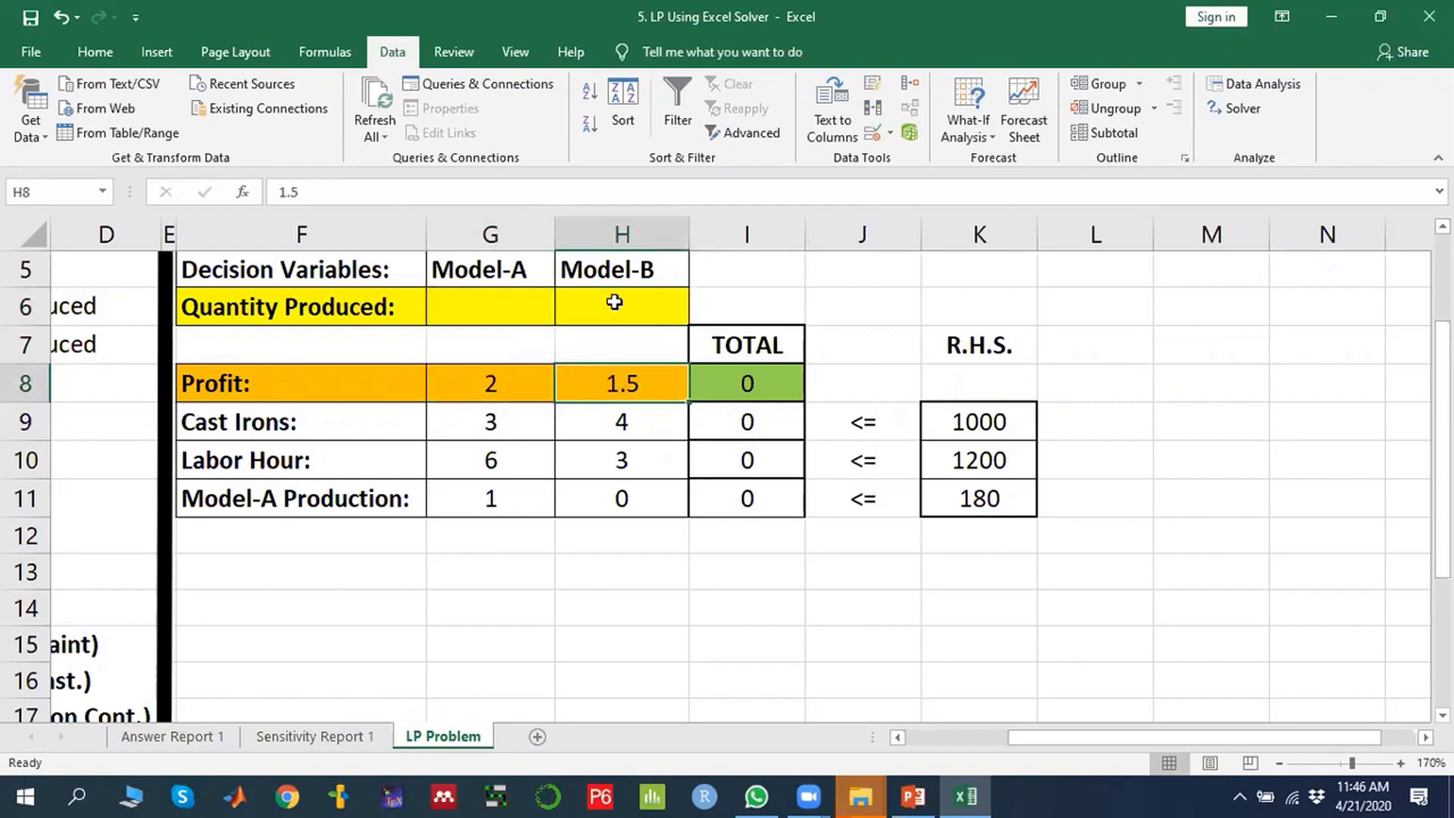
left_click(774, 384)
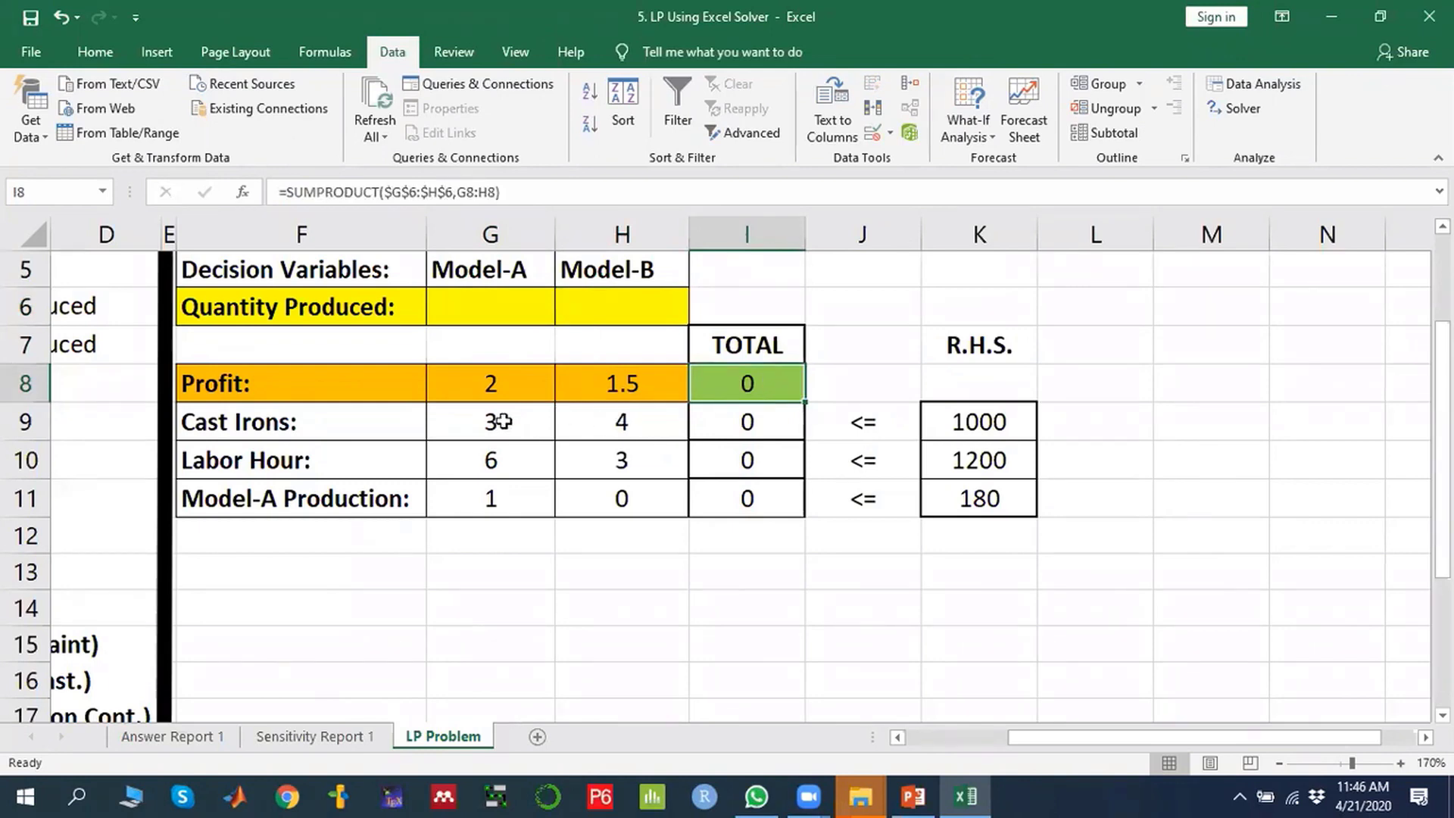
Examine the constraint rows, matching the Cast Irons coefficients with the Model-A and Model-B quantity cells and the R.H.S. limit.
left_click_drag(479, 421, 988, 515)
left_click(867, 560)
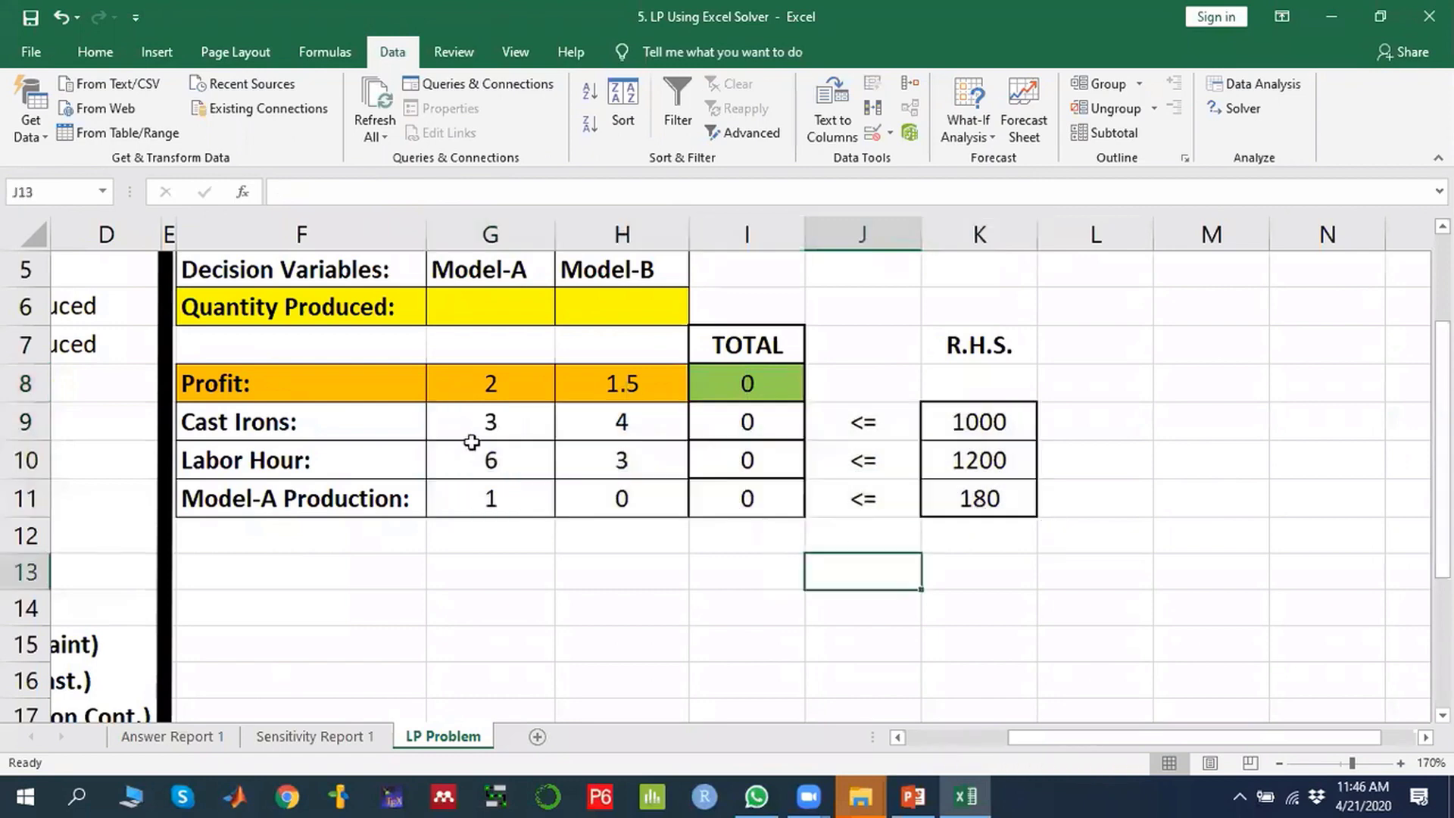
left_click(496, 424)
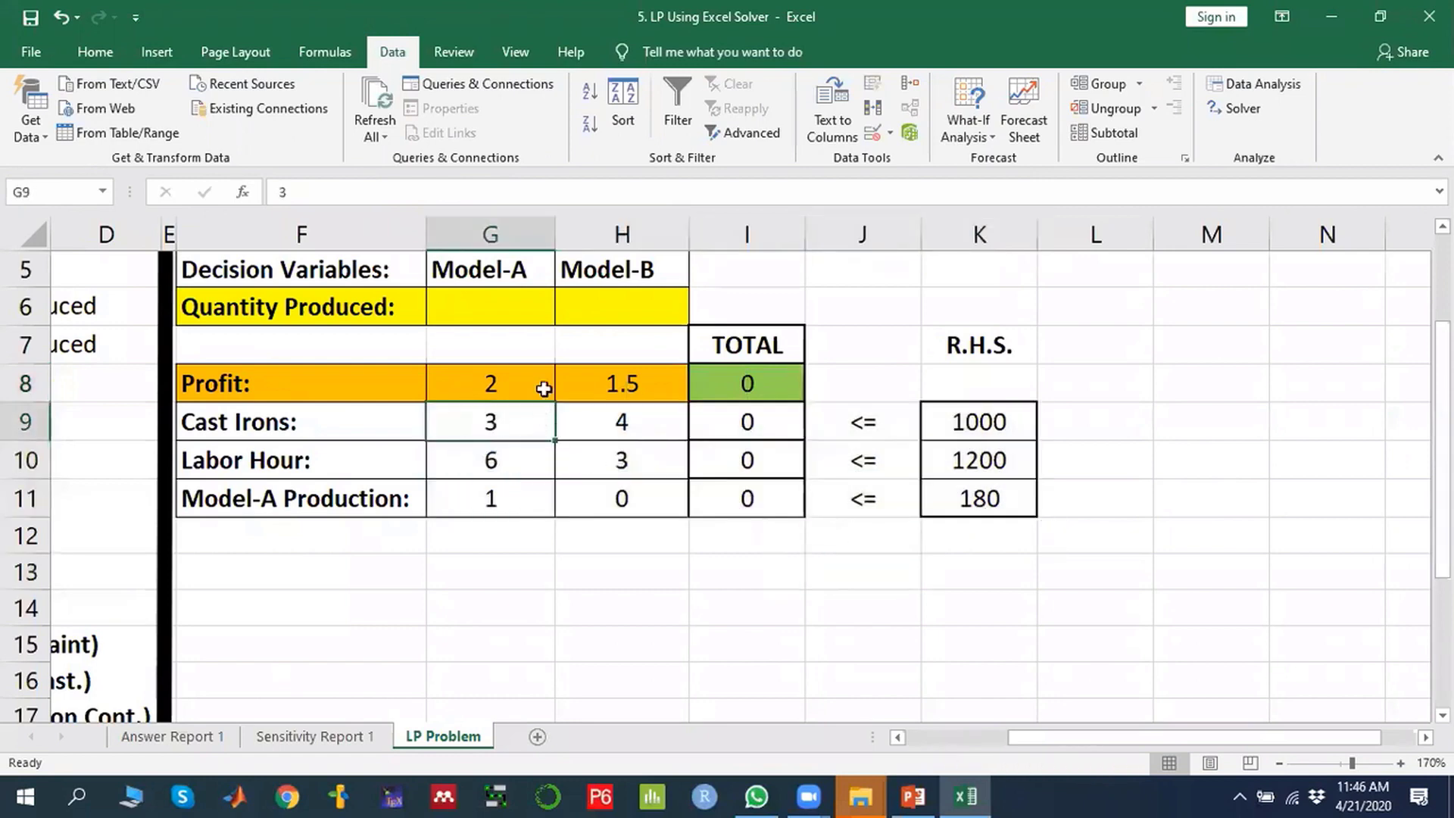
left_click(507, 308)
left_click(505, 426)
left_click(624, 424)
left_click(625, 298)
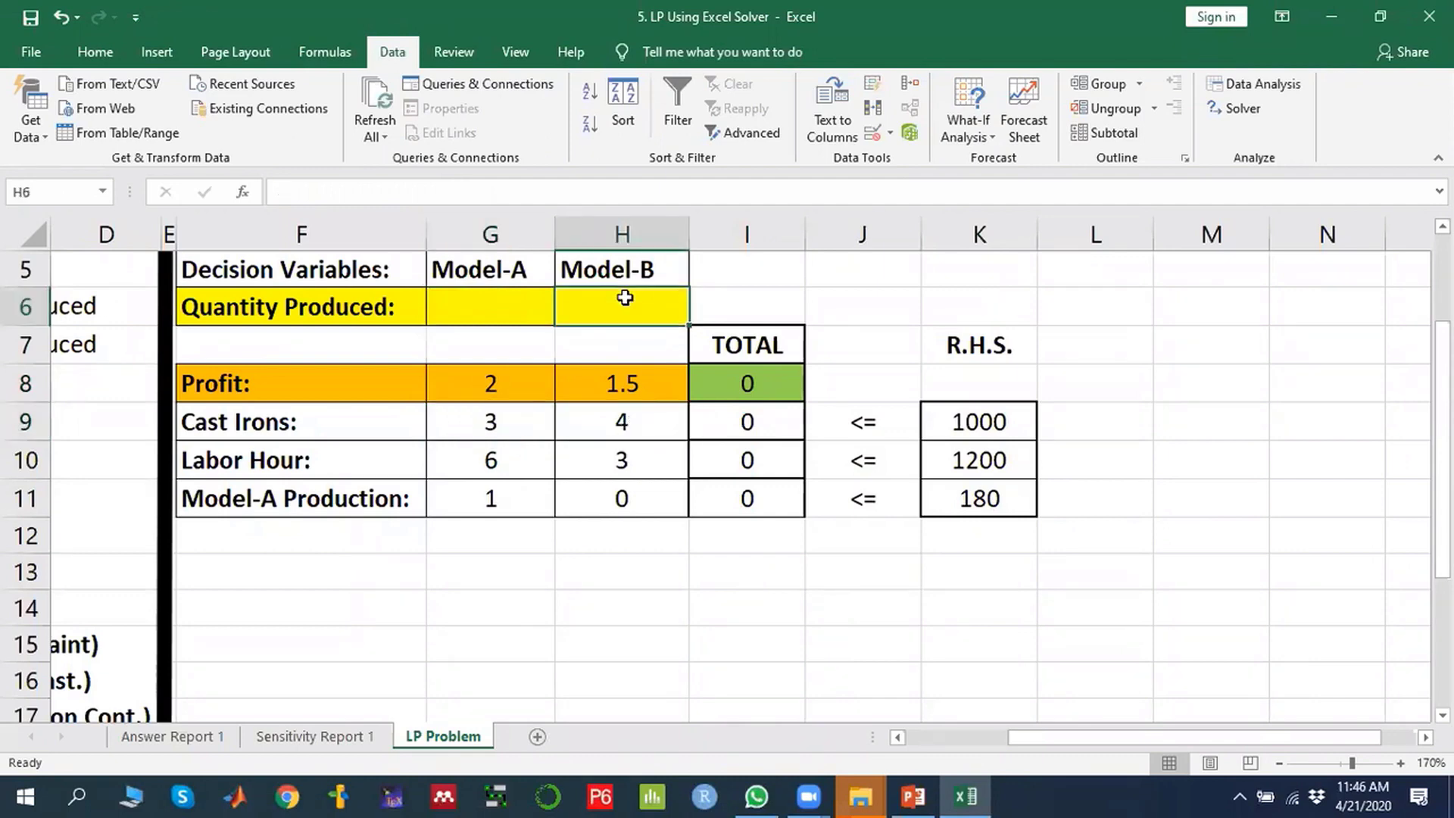
left_click(637, 424)
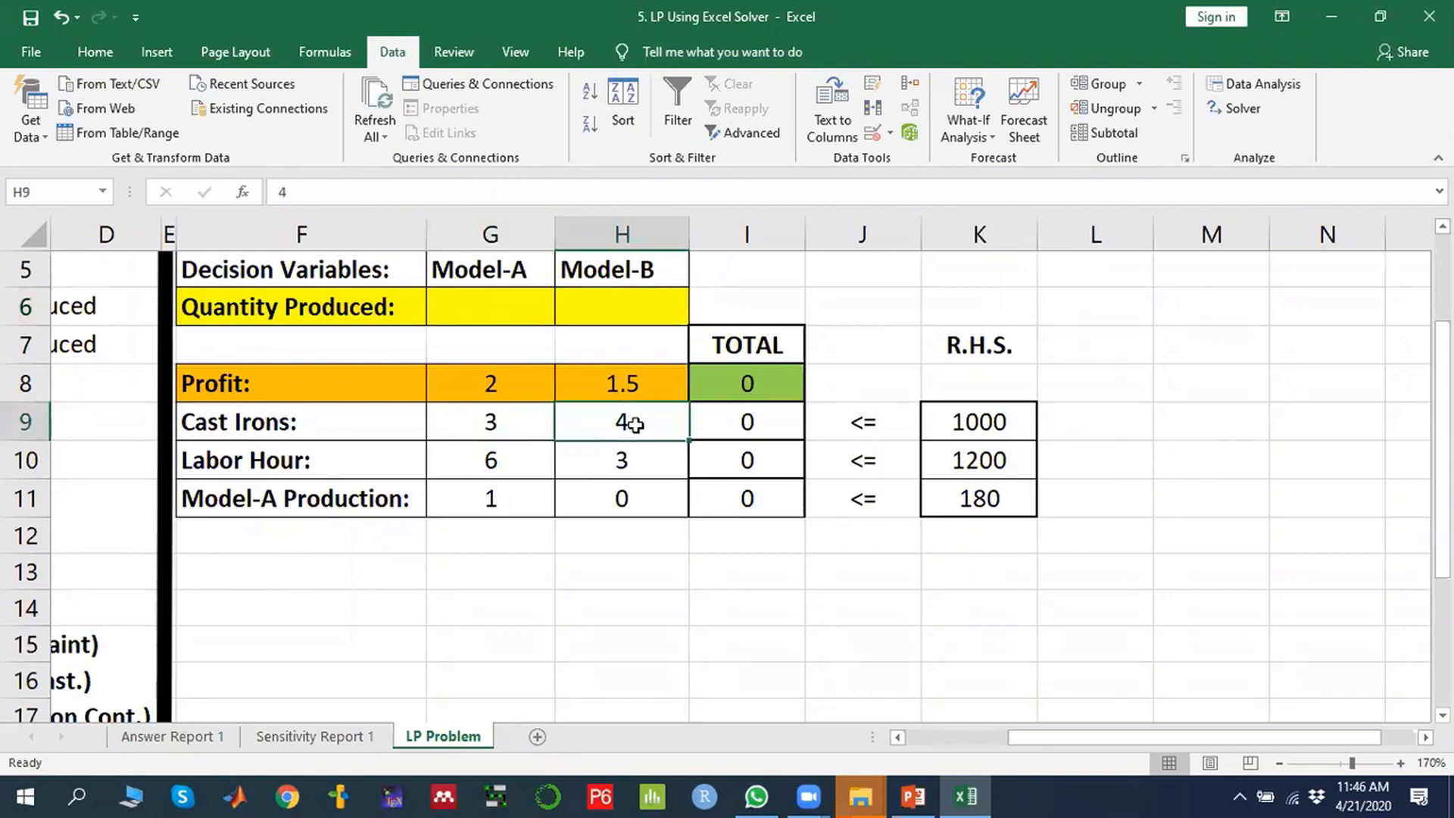
left_click(988, 423)
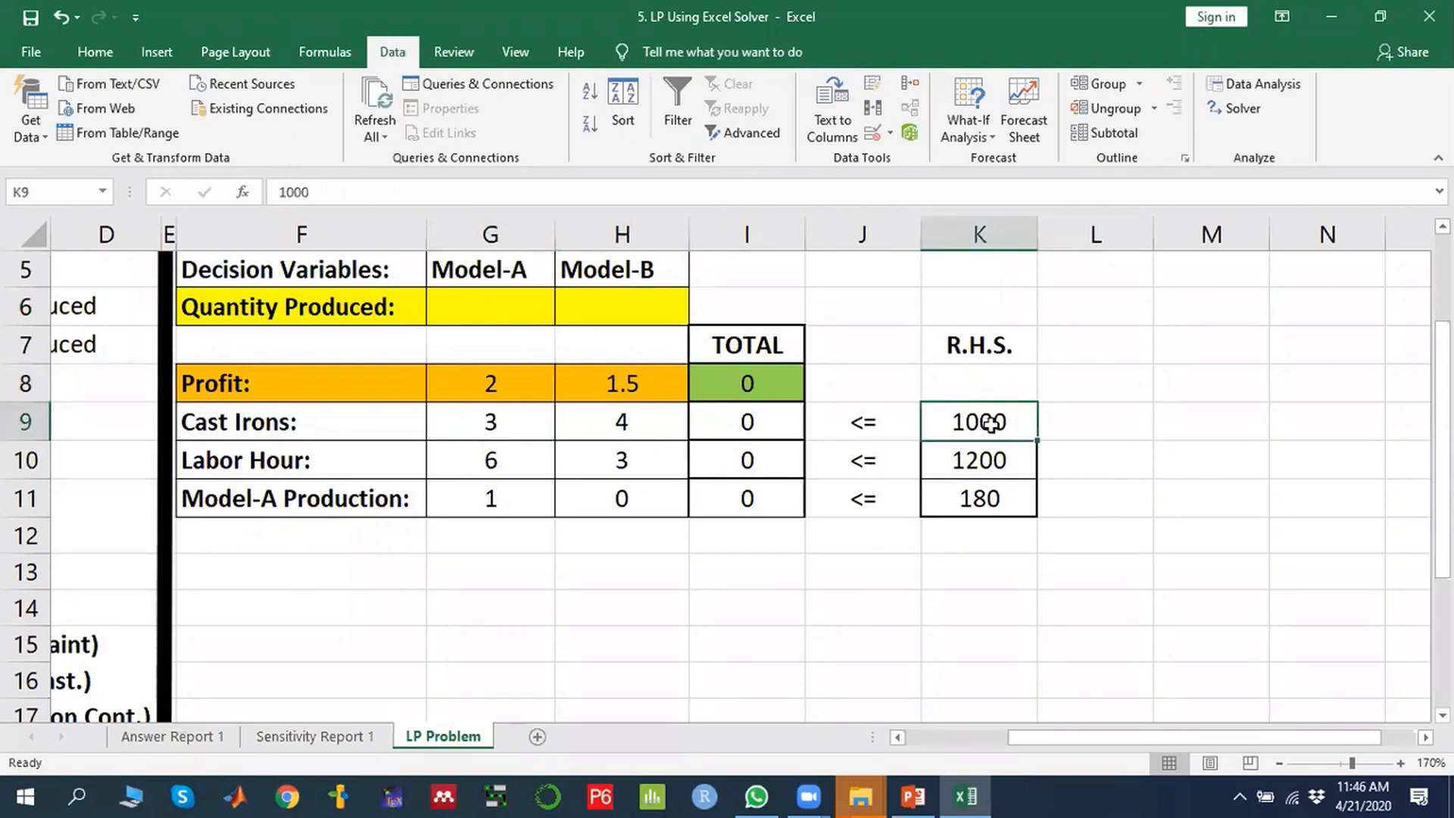
Examine the Labor Hour and Model-A Production constraints, matching their Model-A and Model-B coefficients with the quantity cells and R.H.S. limits.
left_click(505, 463)
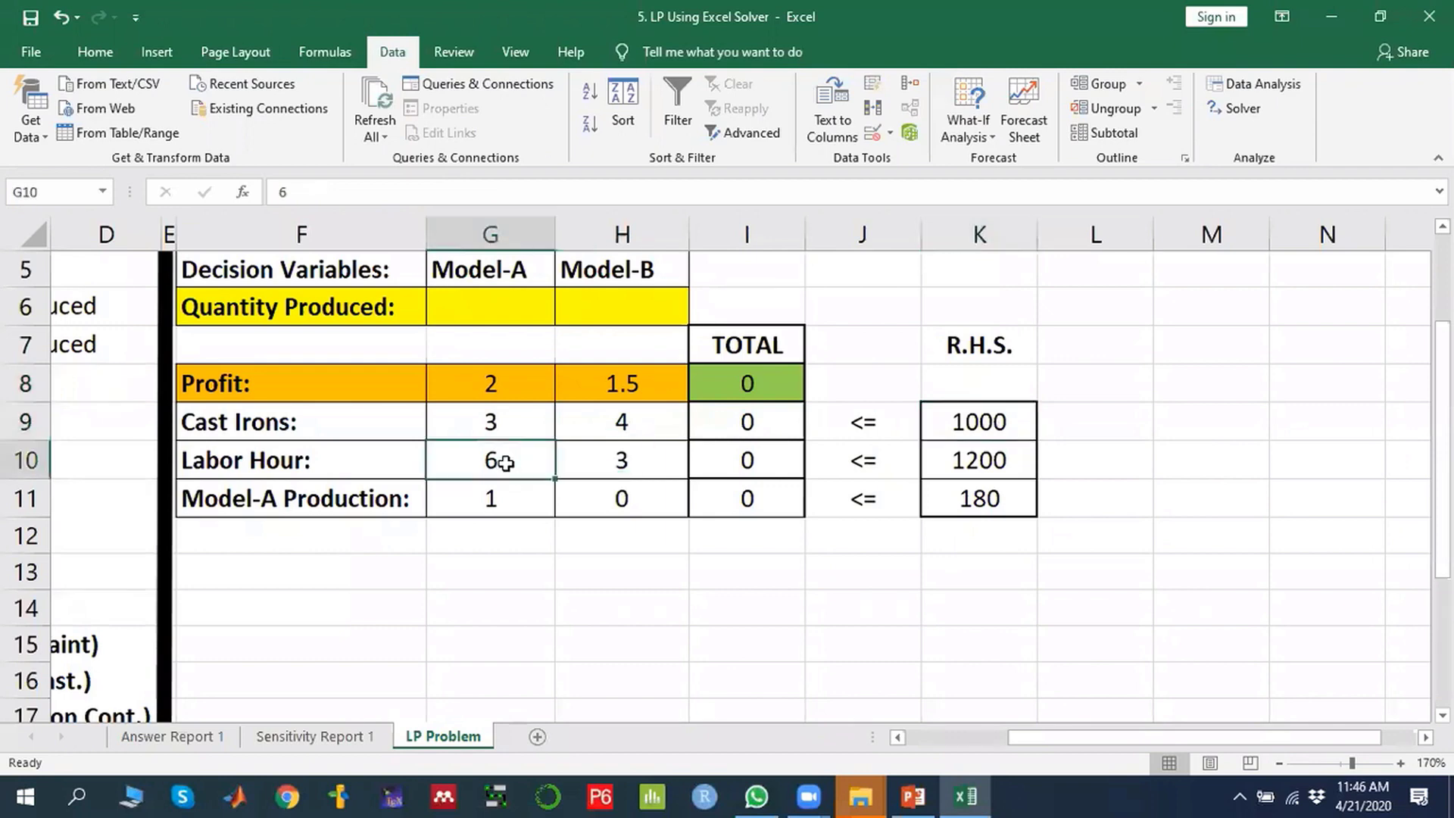
left_click(992, 458)
left_click(510, 465)
left_click(623, 300)
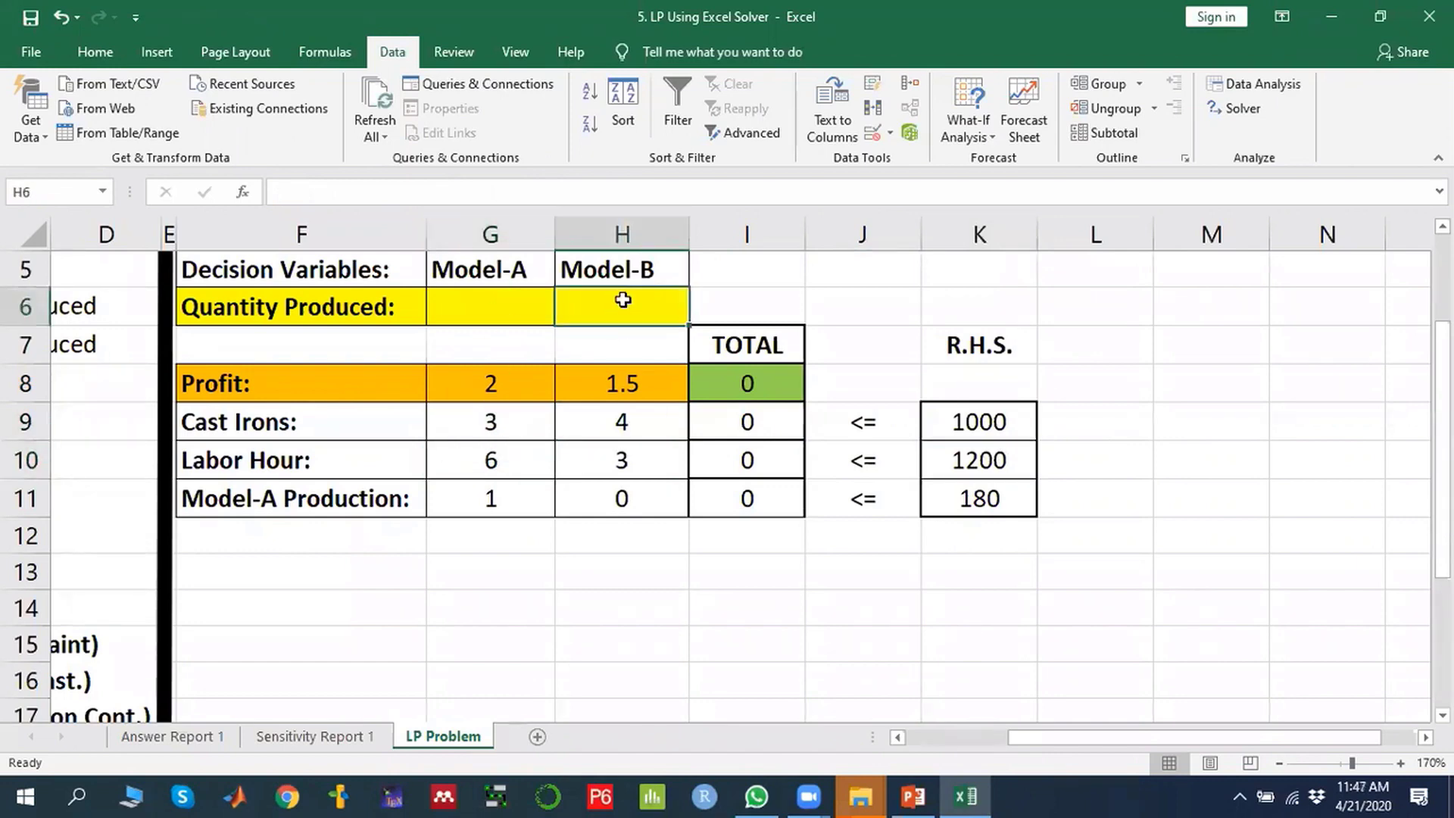
left_click(653, 465)
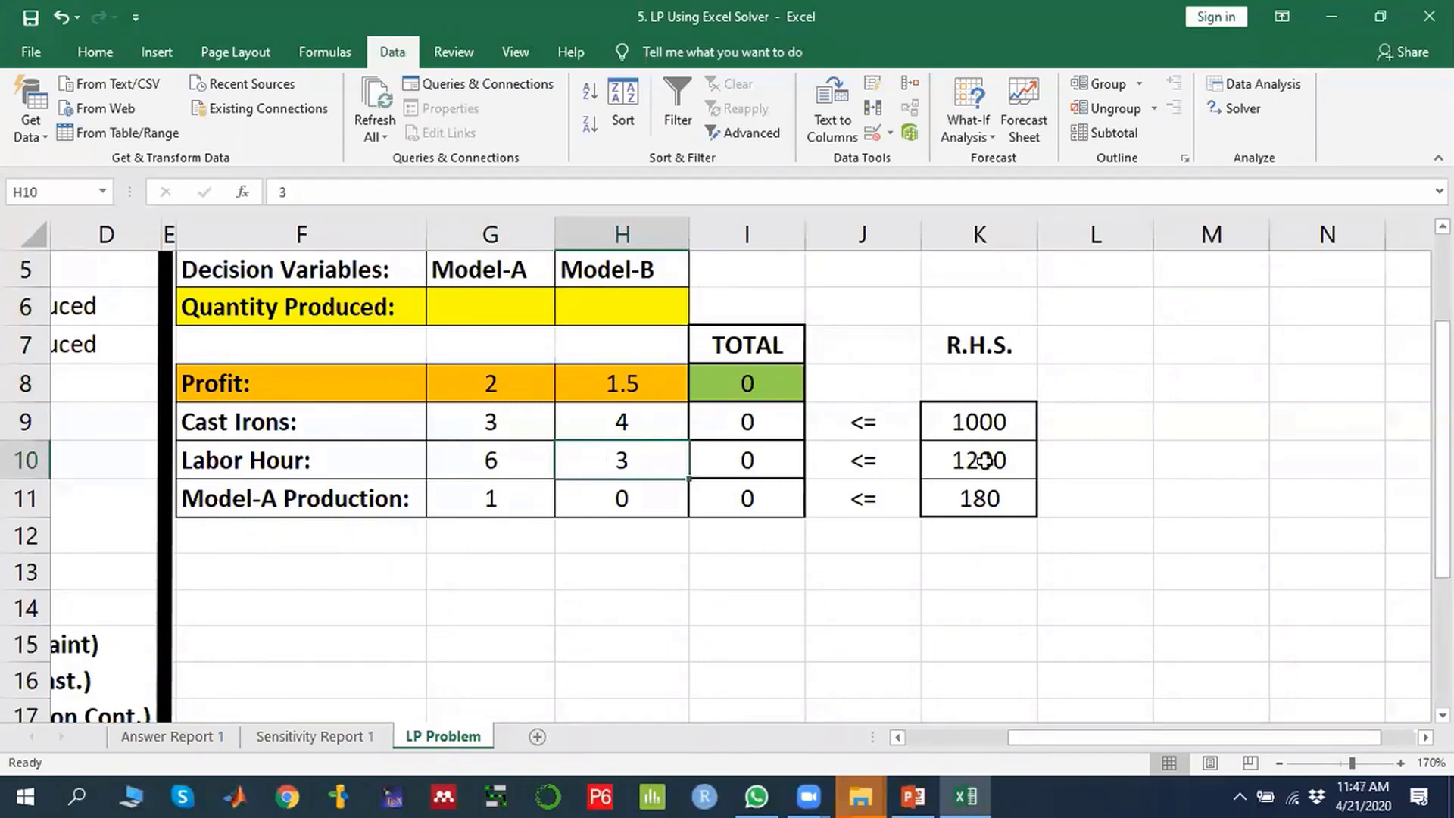
left_click(487, 500)
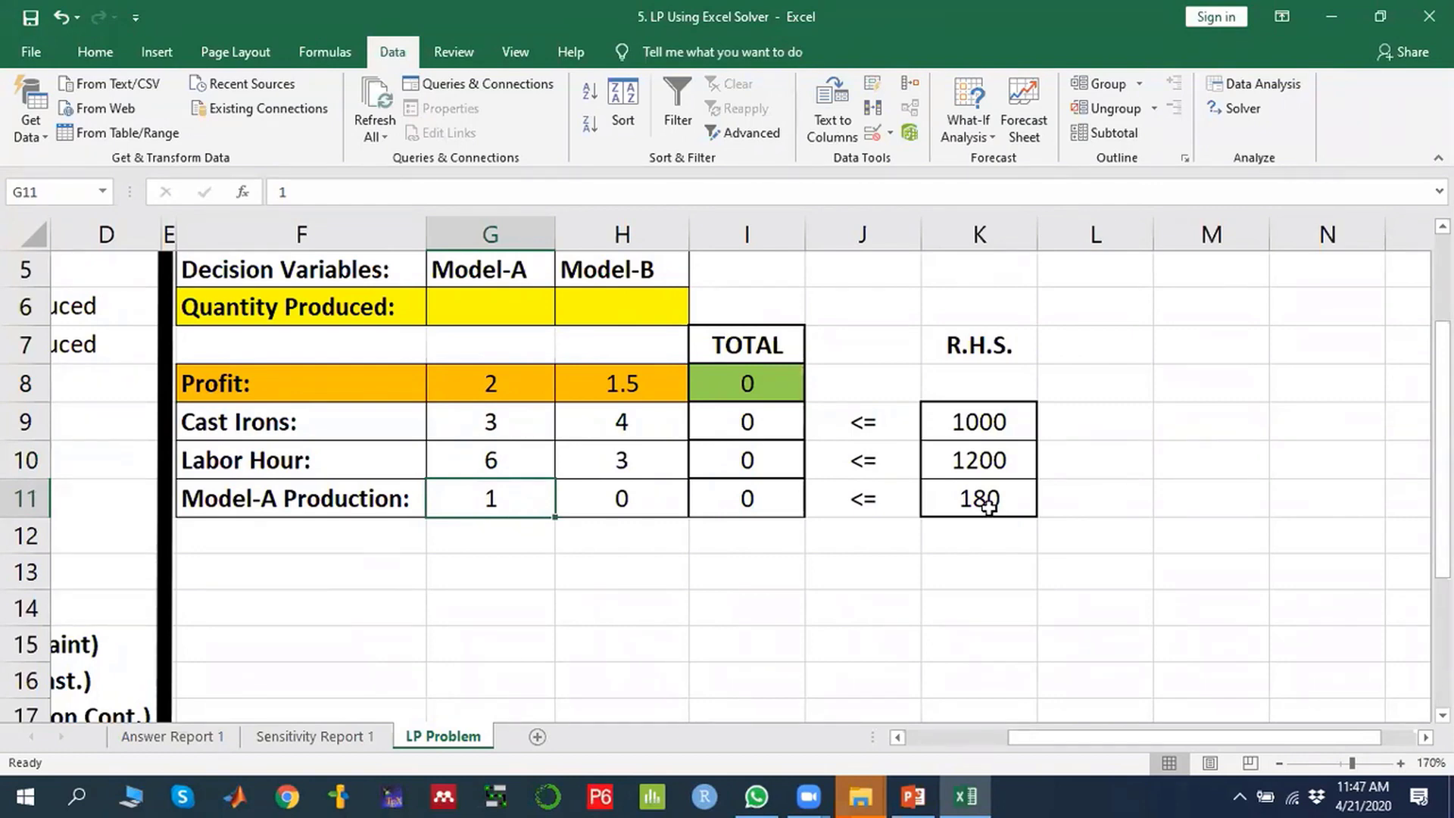
left_click(626, 497)
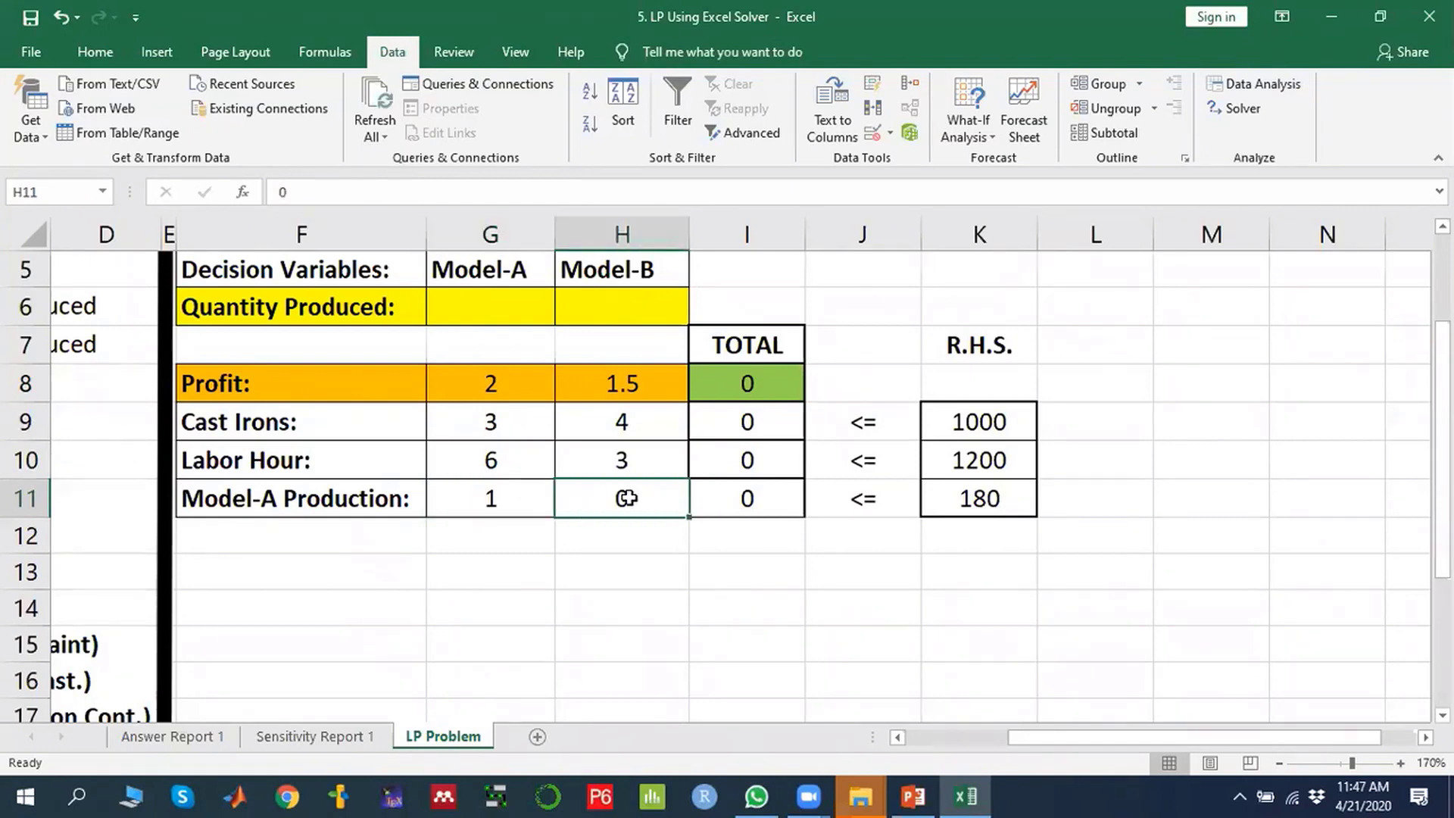
Copy the Profit total's SUMPRODUCT formula from I8 down through the three constraint totals in I9:I11.
left_click(766, 386)
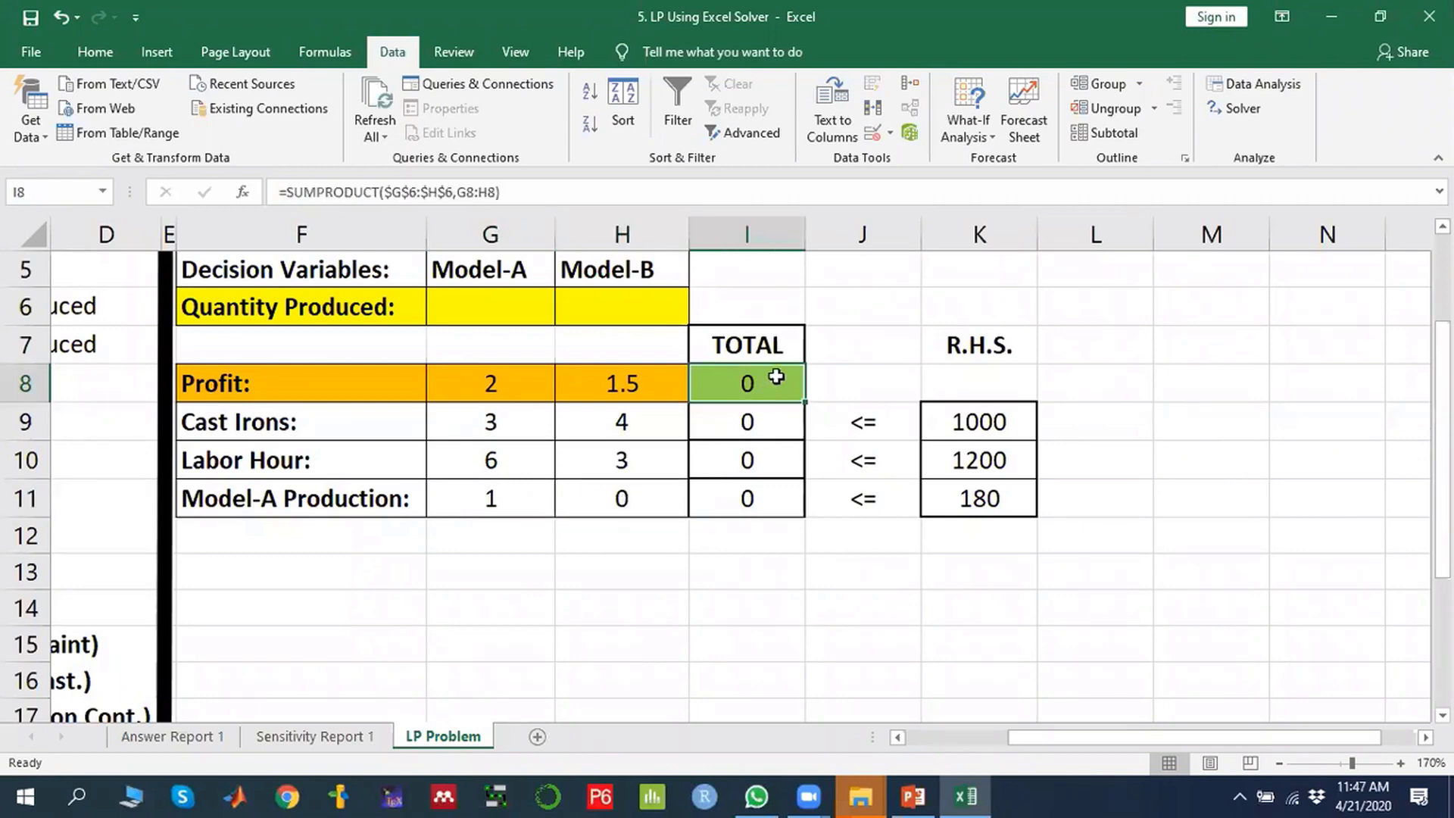
left_click(762, 418)
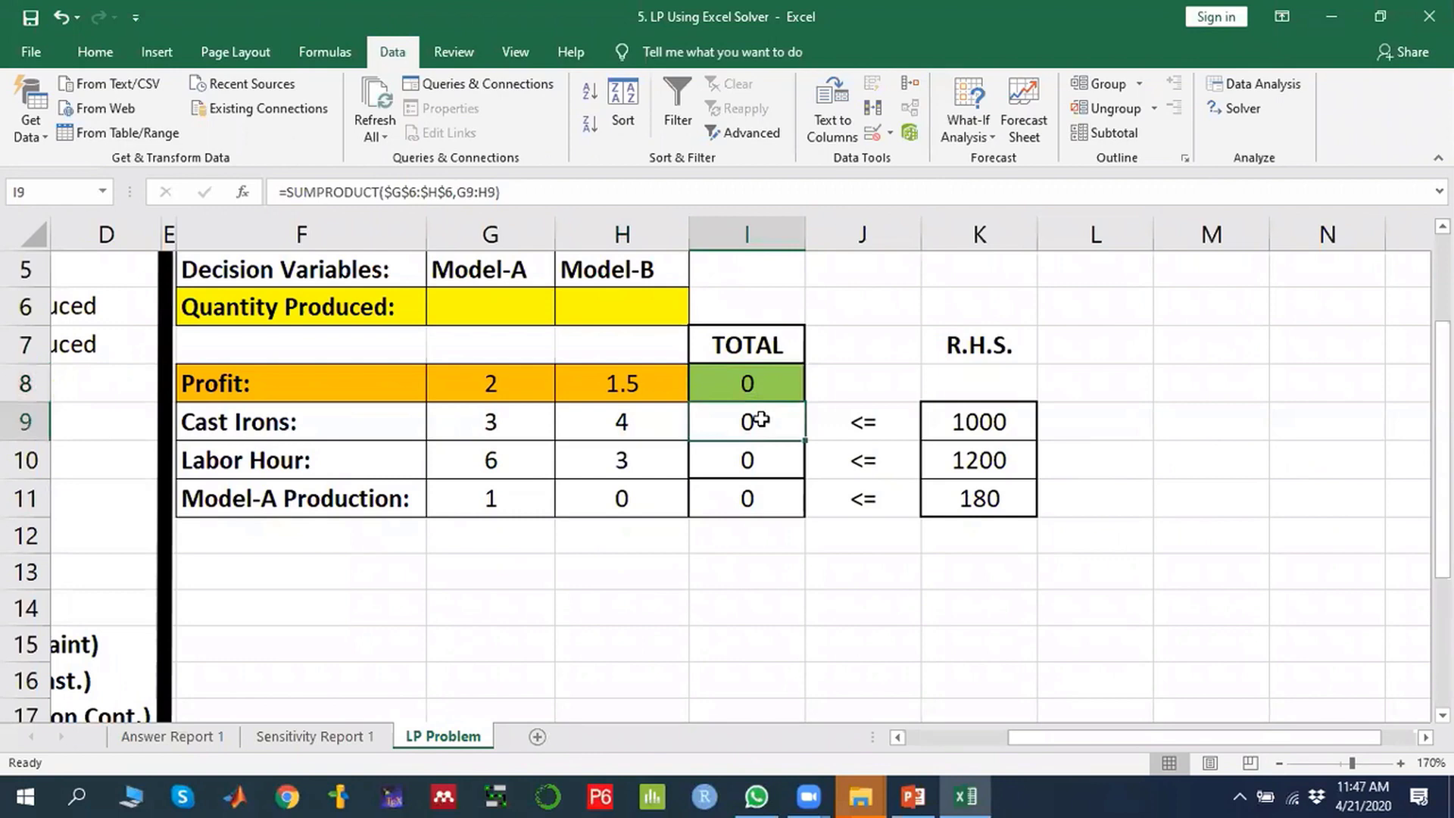
left_click(779, 380)
left_click_drag(804, 402, 797, 512)
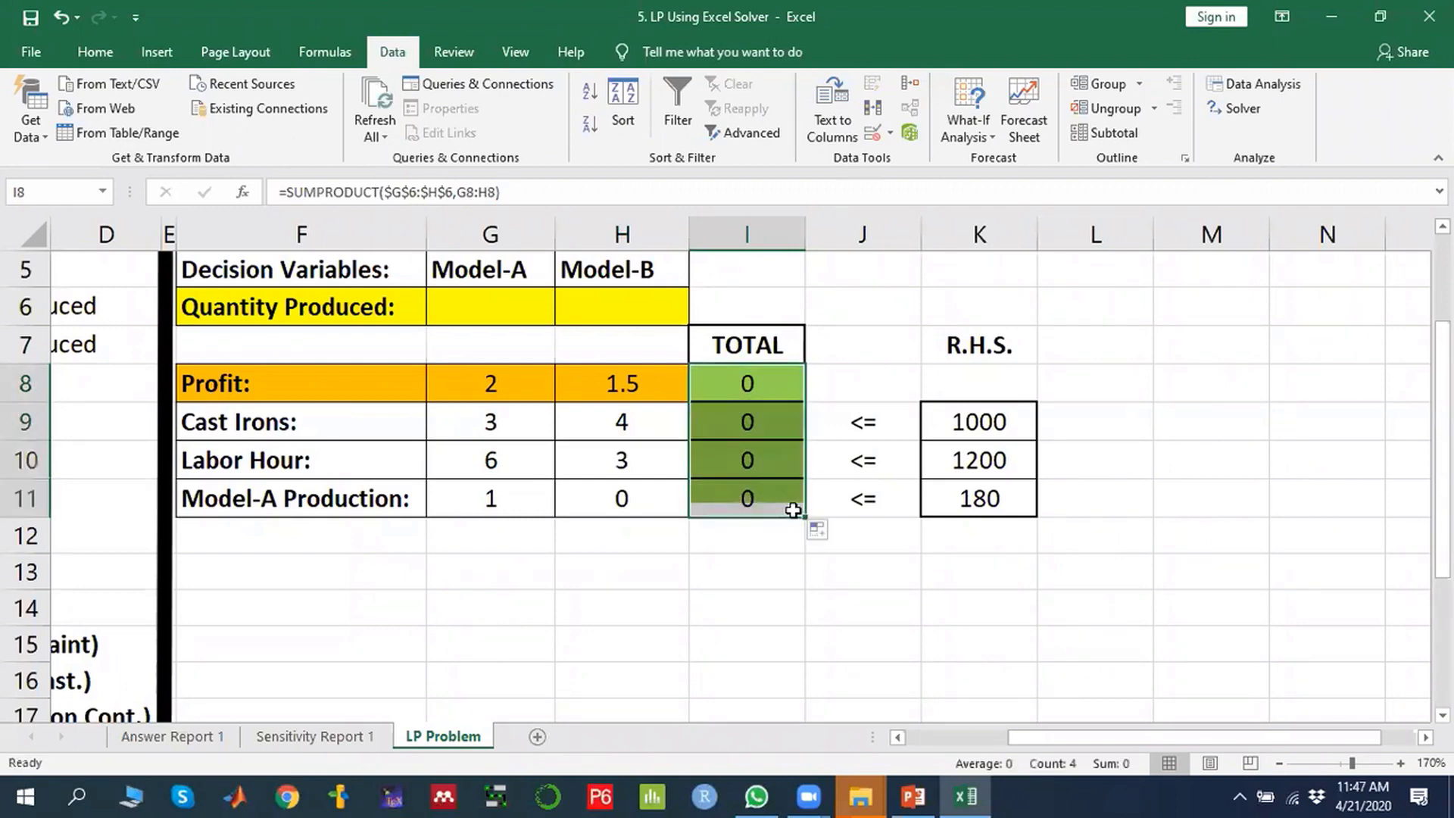
Remove the fill colour from the constraint total cells I9:I11.
left_click_drag(772, 420, 753, 497)
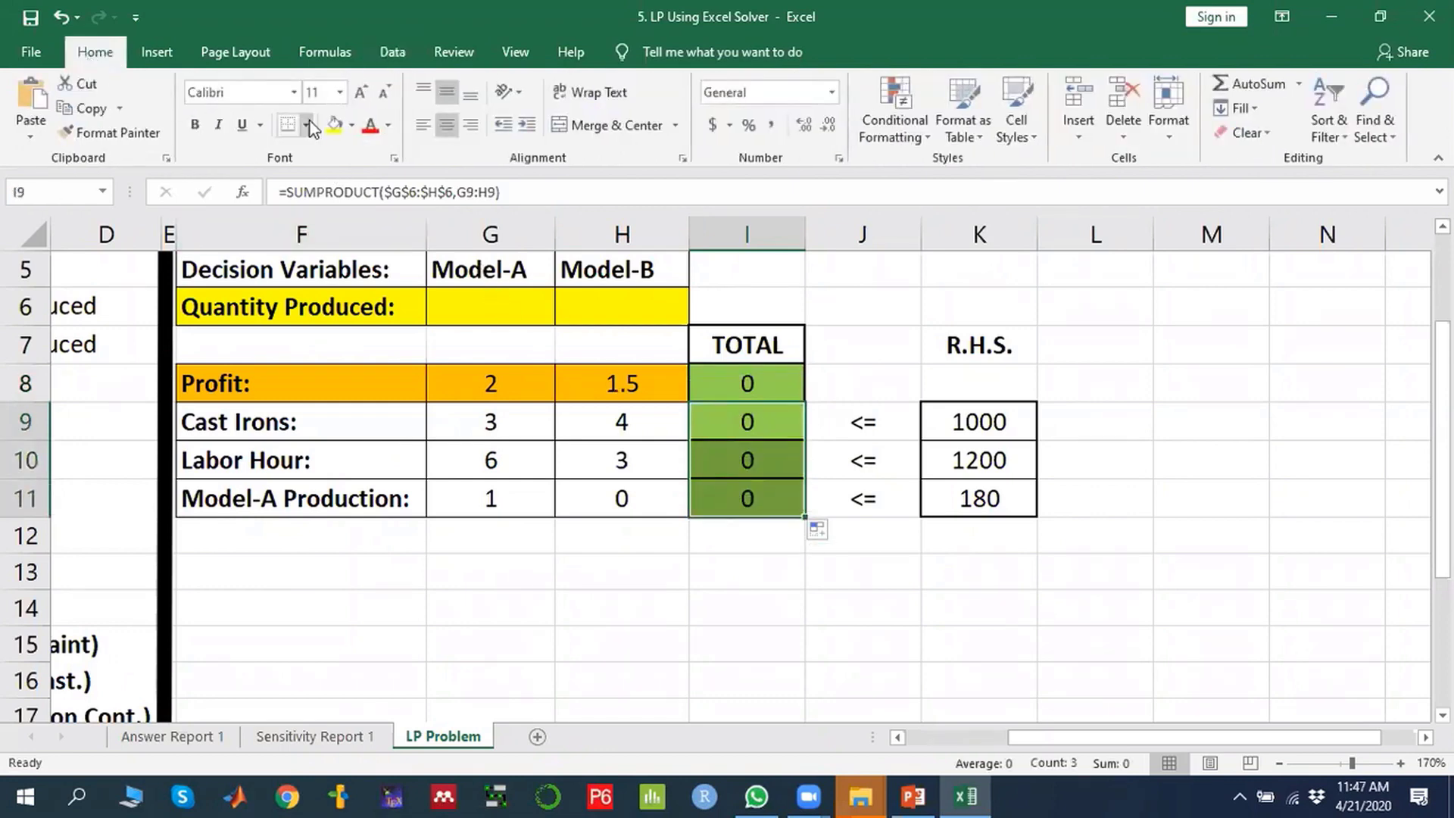
left_click(351, 126)
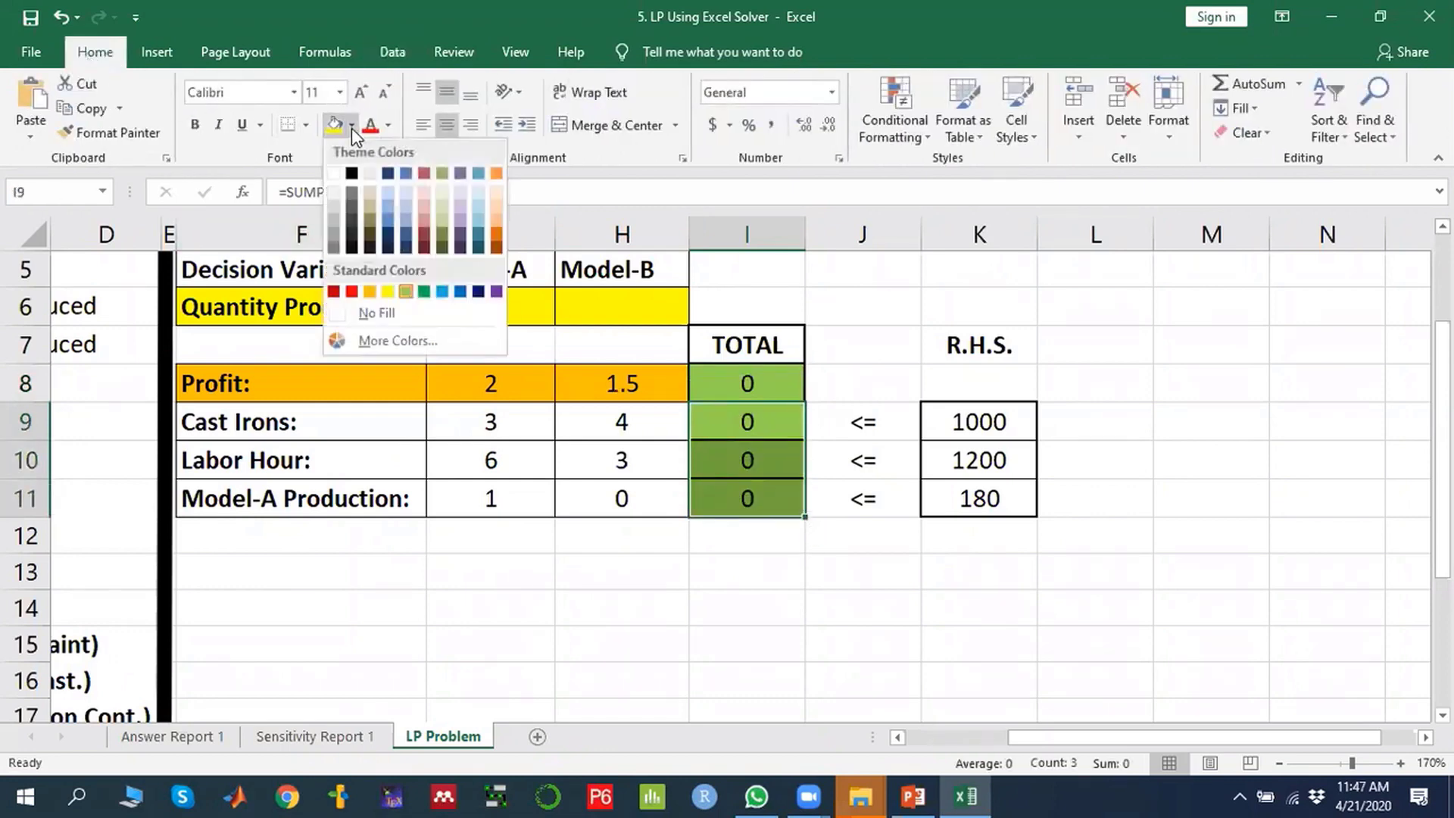
left_click(376, 312)
Inspect the Cast Irons total's SUMPRODUCT formula in I9, focusing on its fixed $G$6:$H$6 range.
left_click(769, 426)
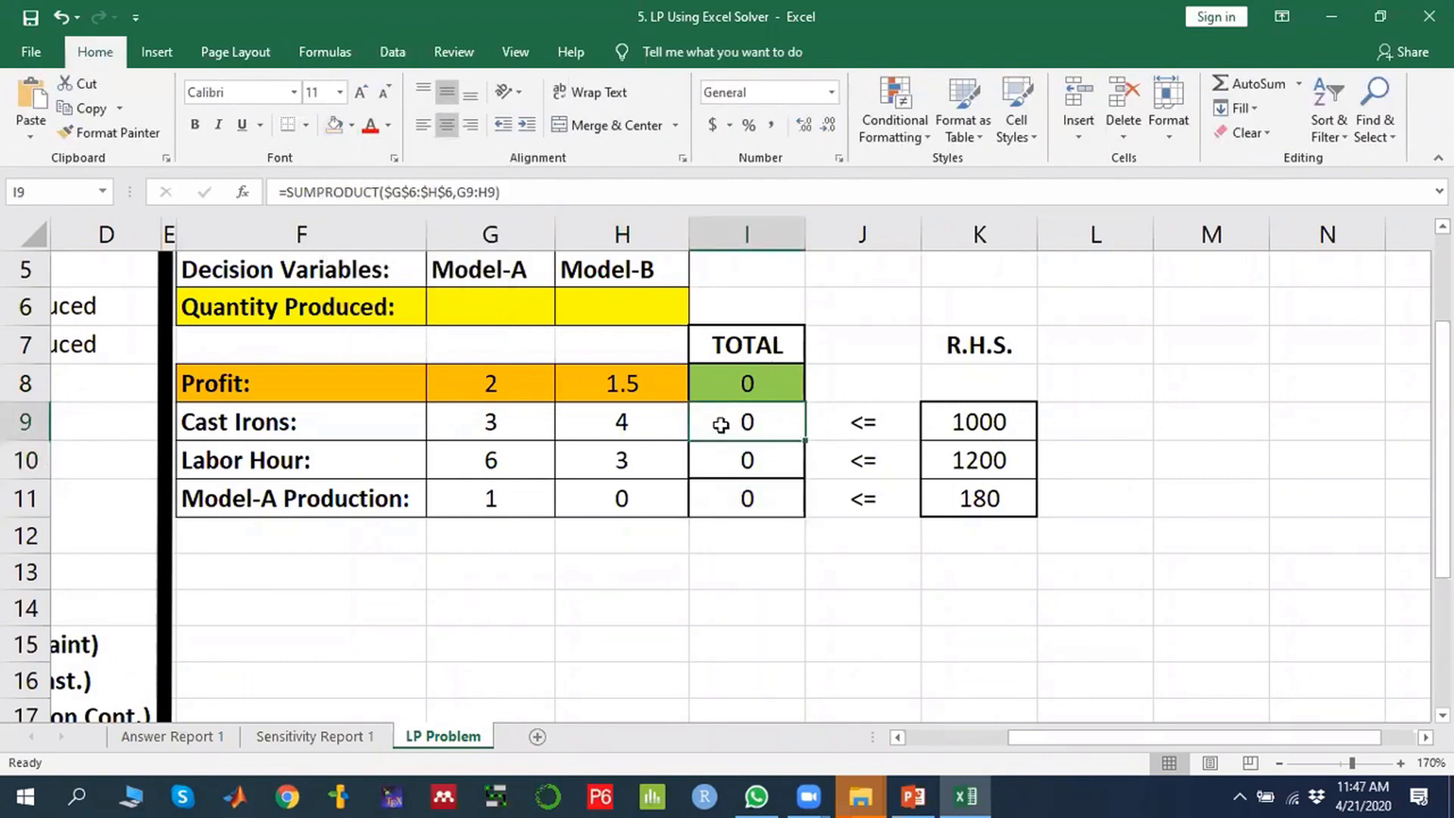
double_click(753, 422)
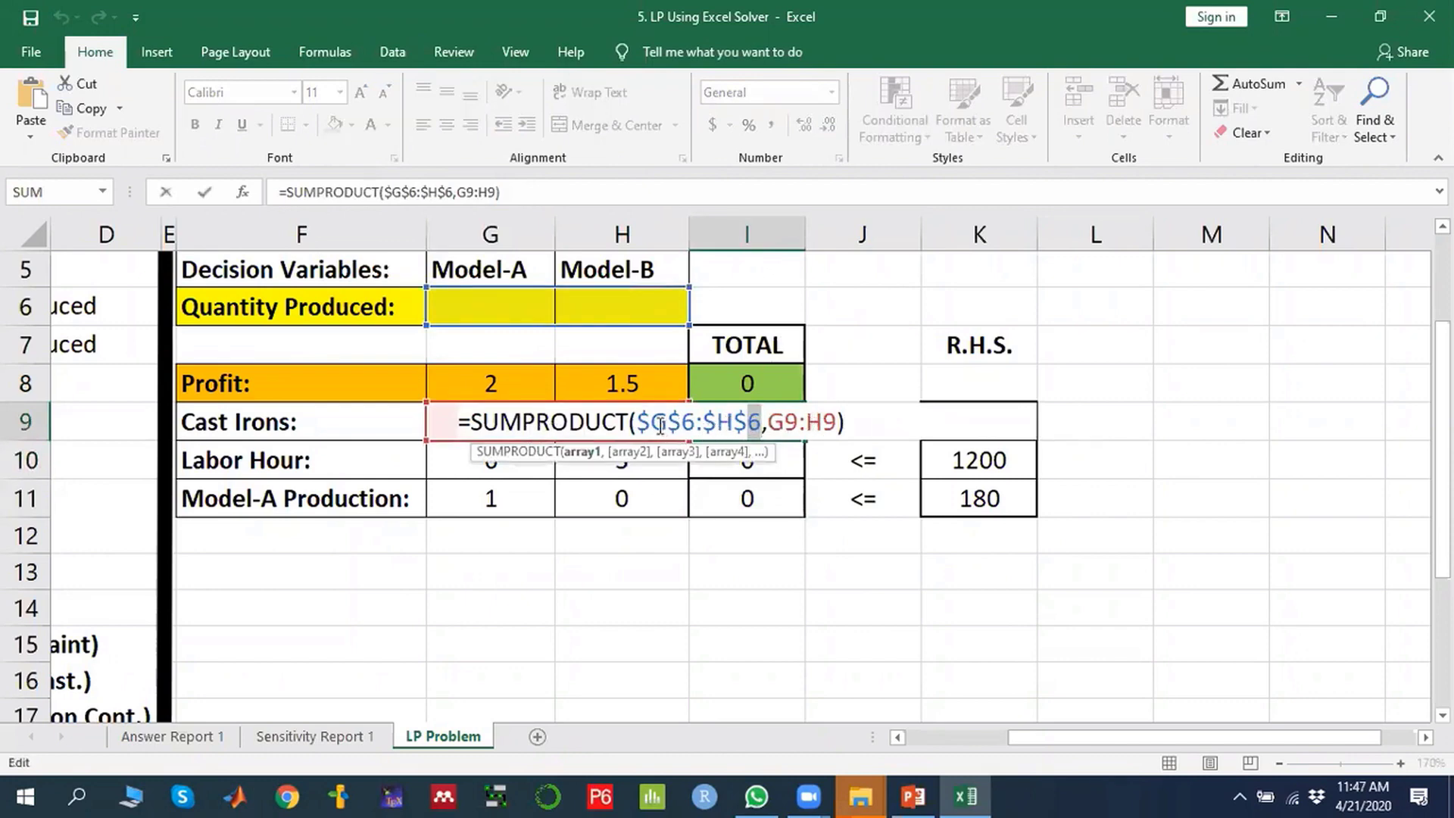
left_click_drag(642, 422, 759, 422)
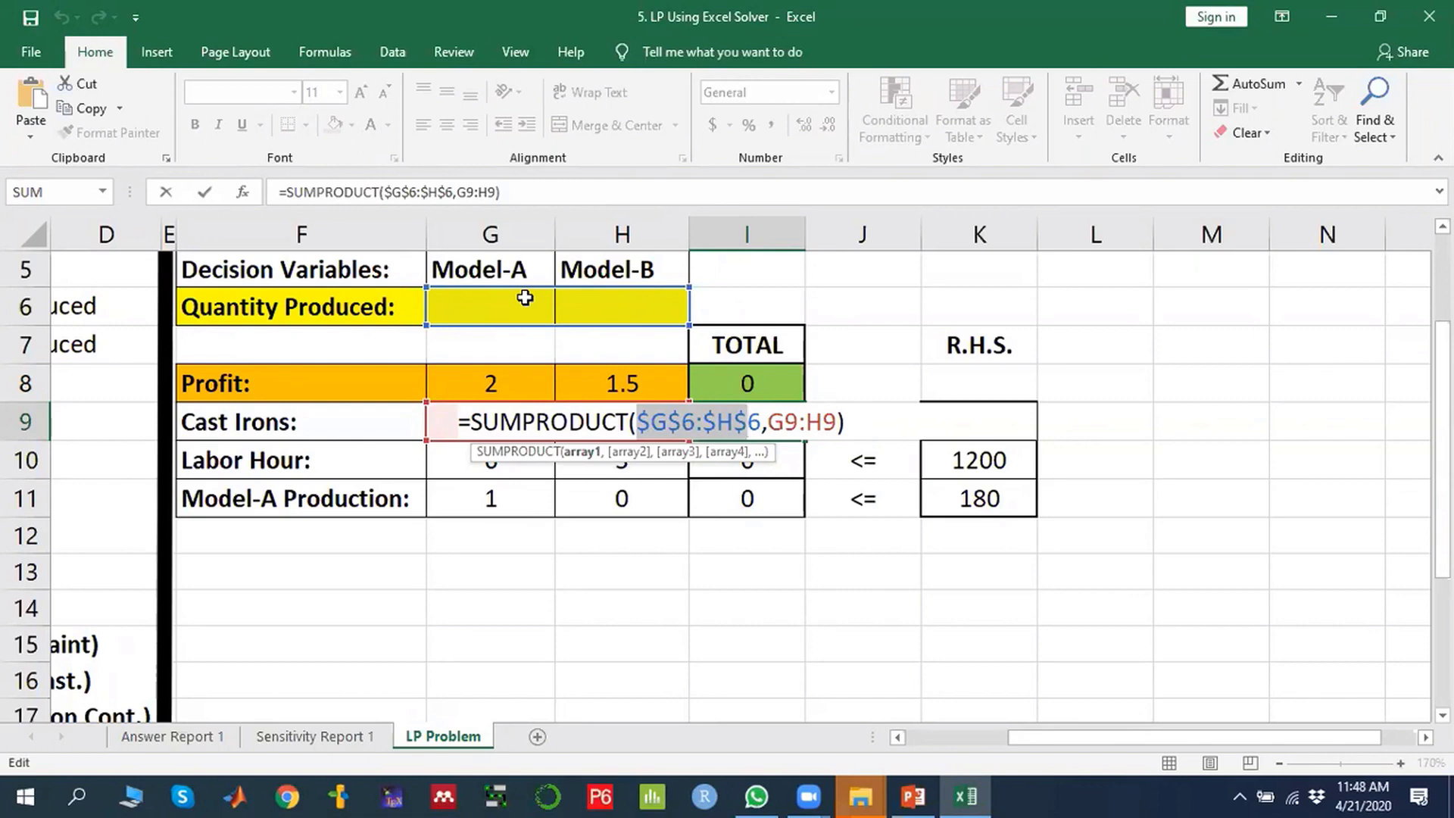
key("Return")
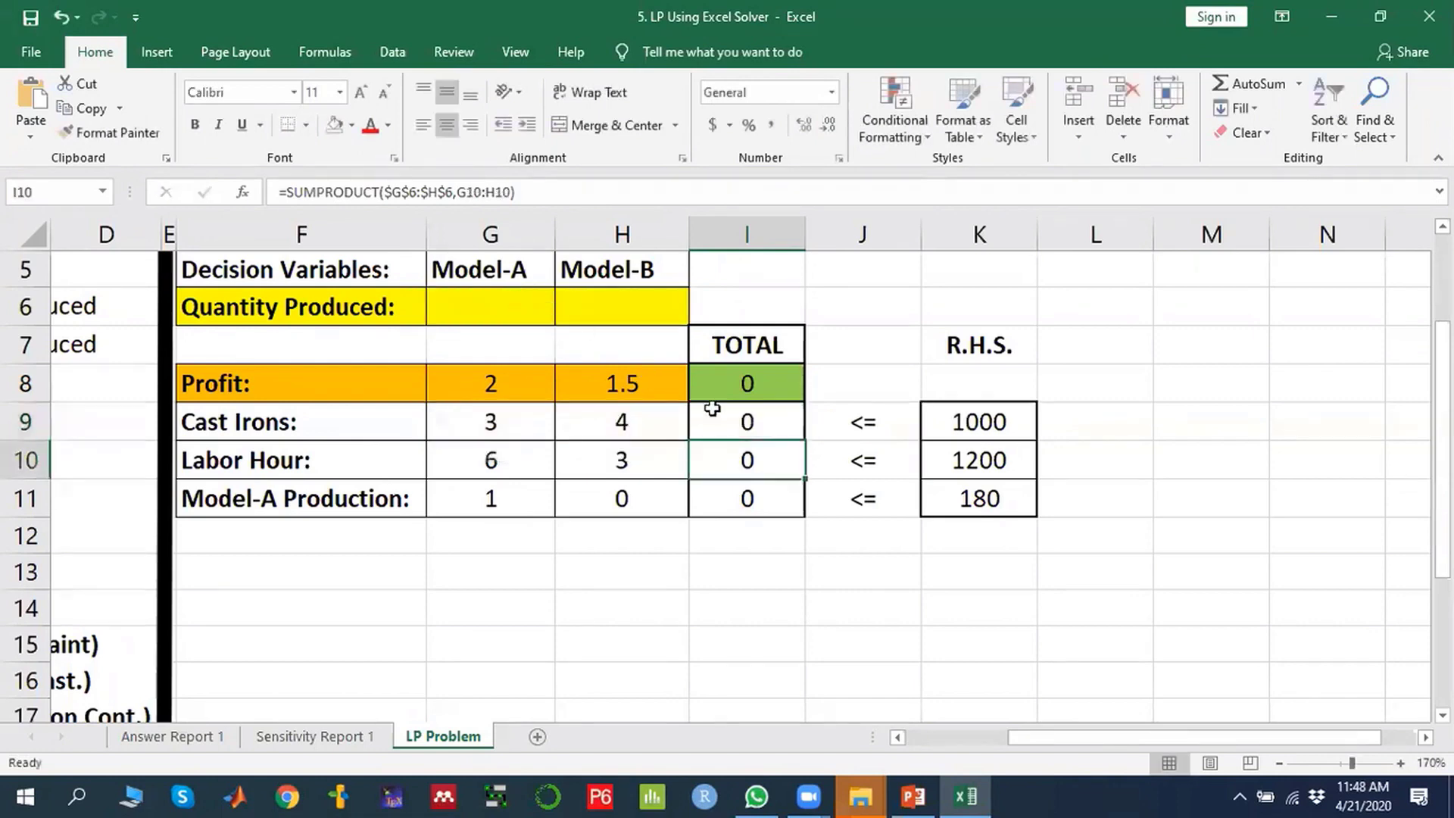
Trace the Cast Irons total in I9 through its Model-A and Model-B coefficients and their matching quantity cells.
left_click(743, 412)
left_click(487, 416)
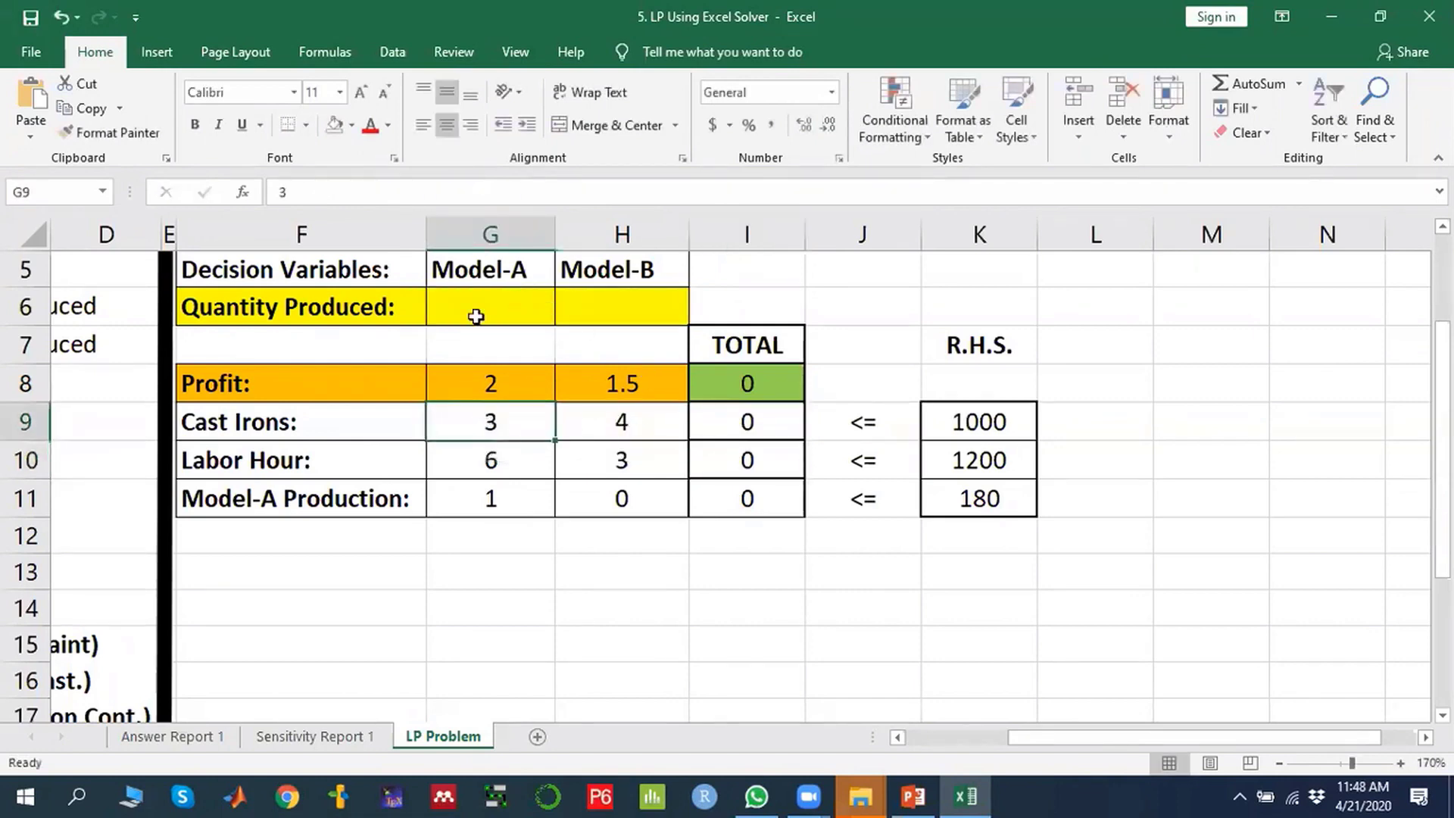
left_click(481, 305)
left_click(633, 416)
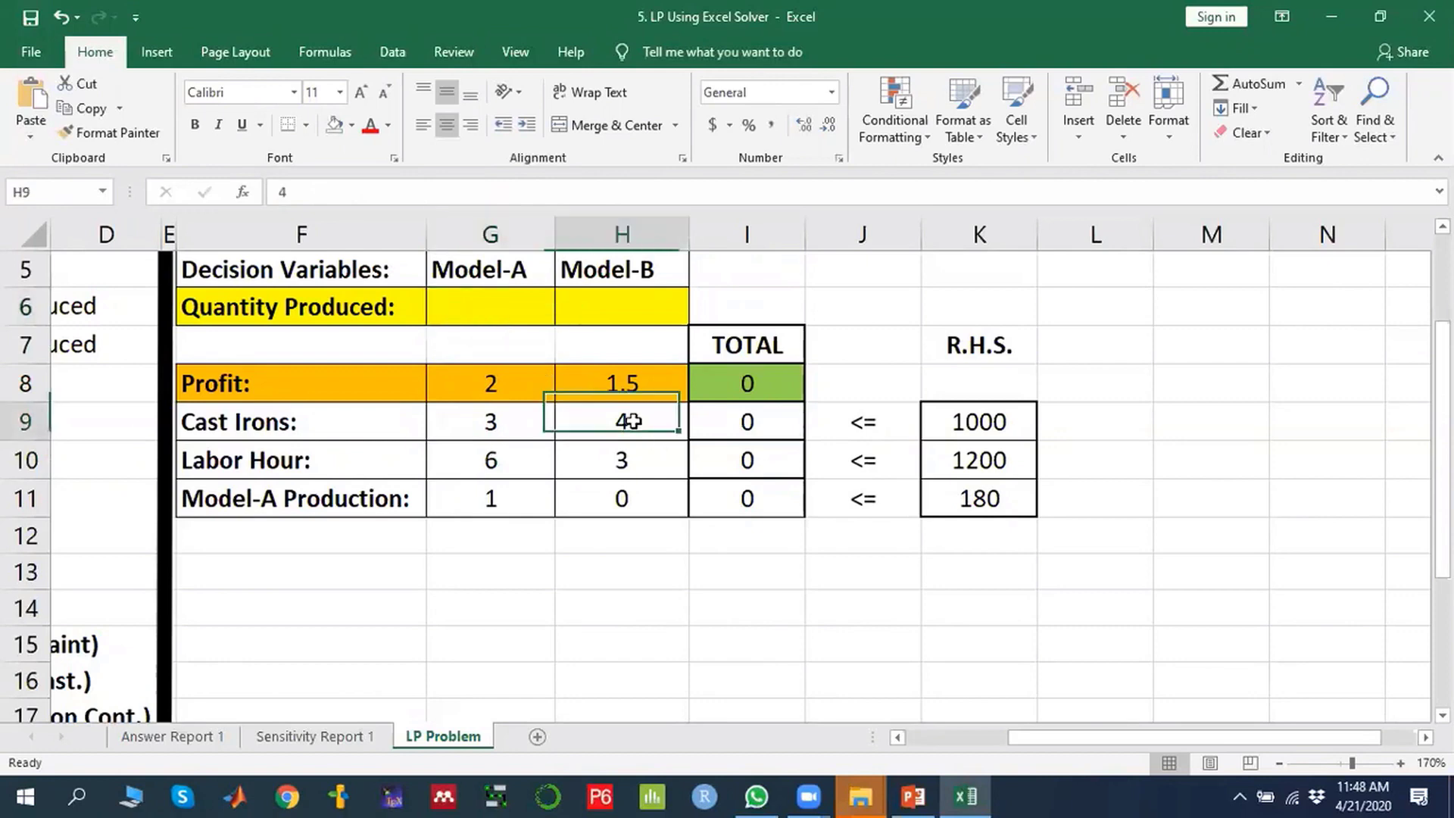
left_click(633, 298)
left_click(750, 422)
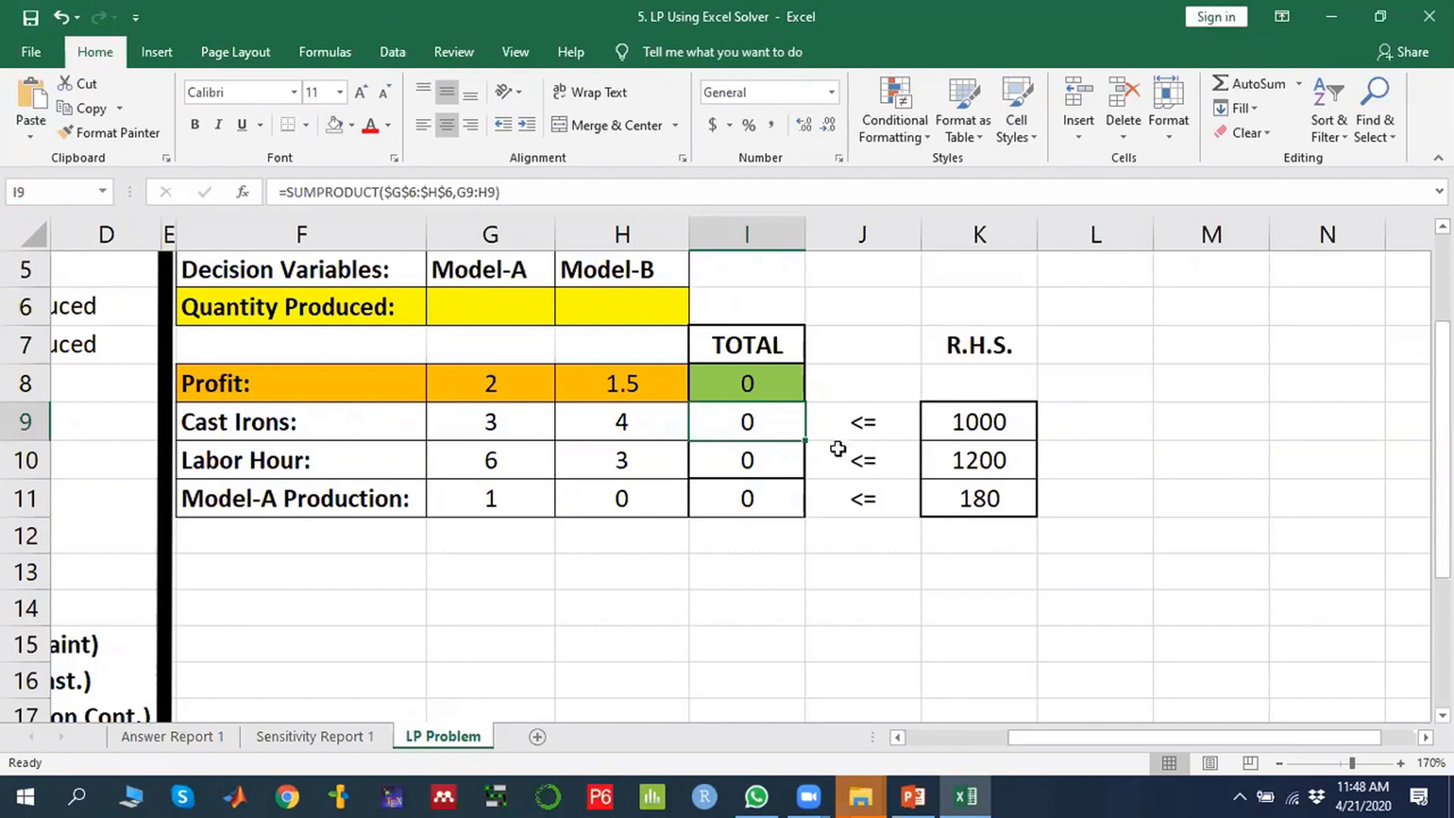
Trace the Labor Hour total in I10 through its two coefficients and the Model-A and Model-B quantity cells.
left_click(516, 457)
left_click(767, 455)
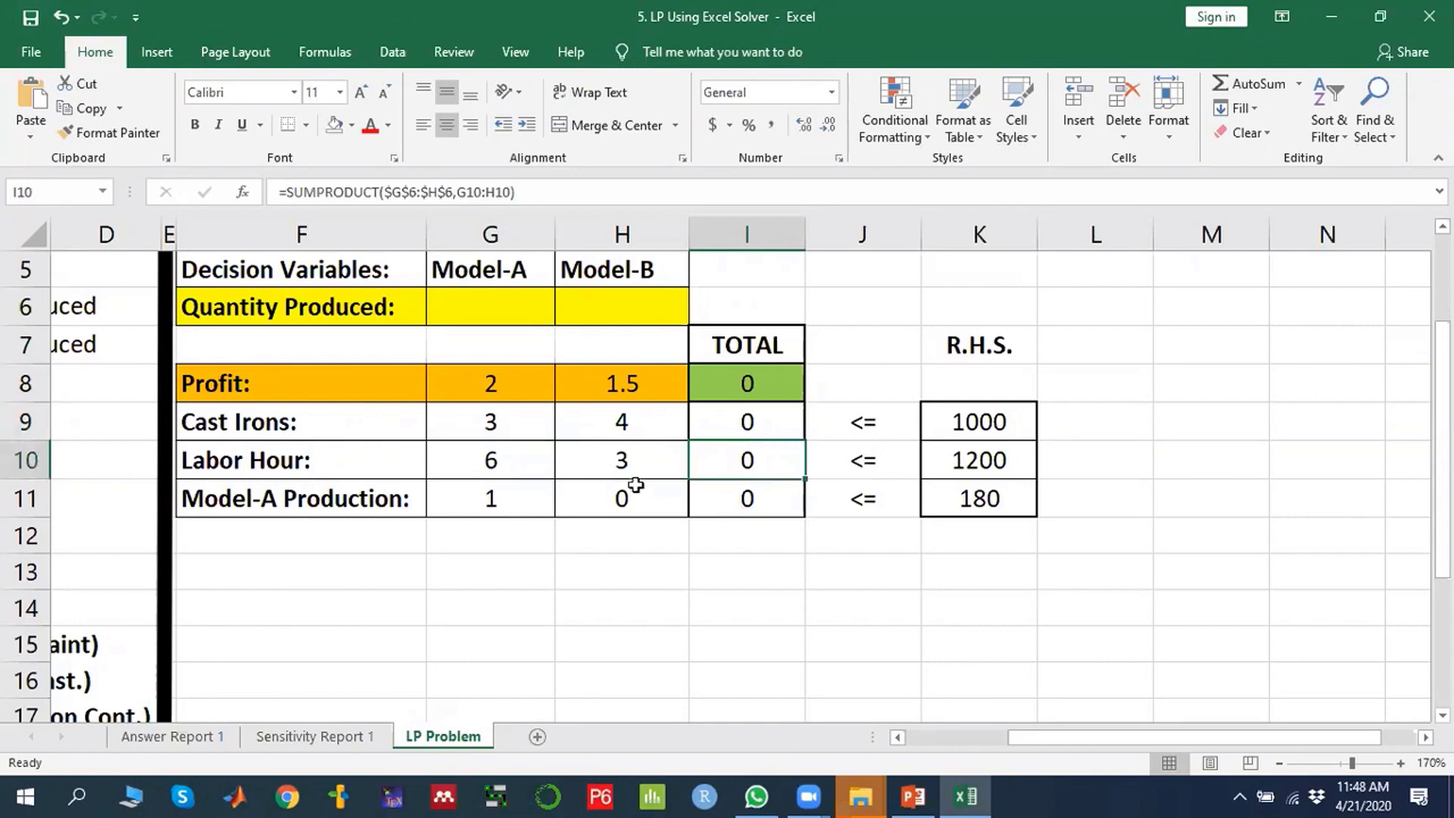
left_click(514, 454)
left_click(521, 308)
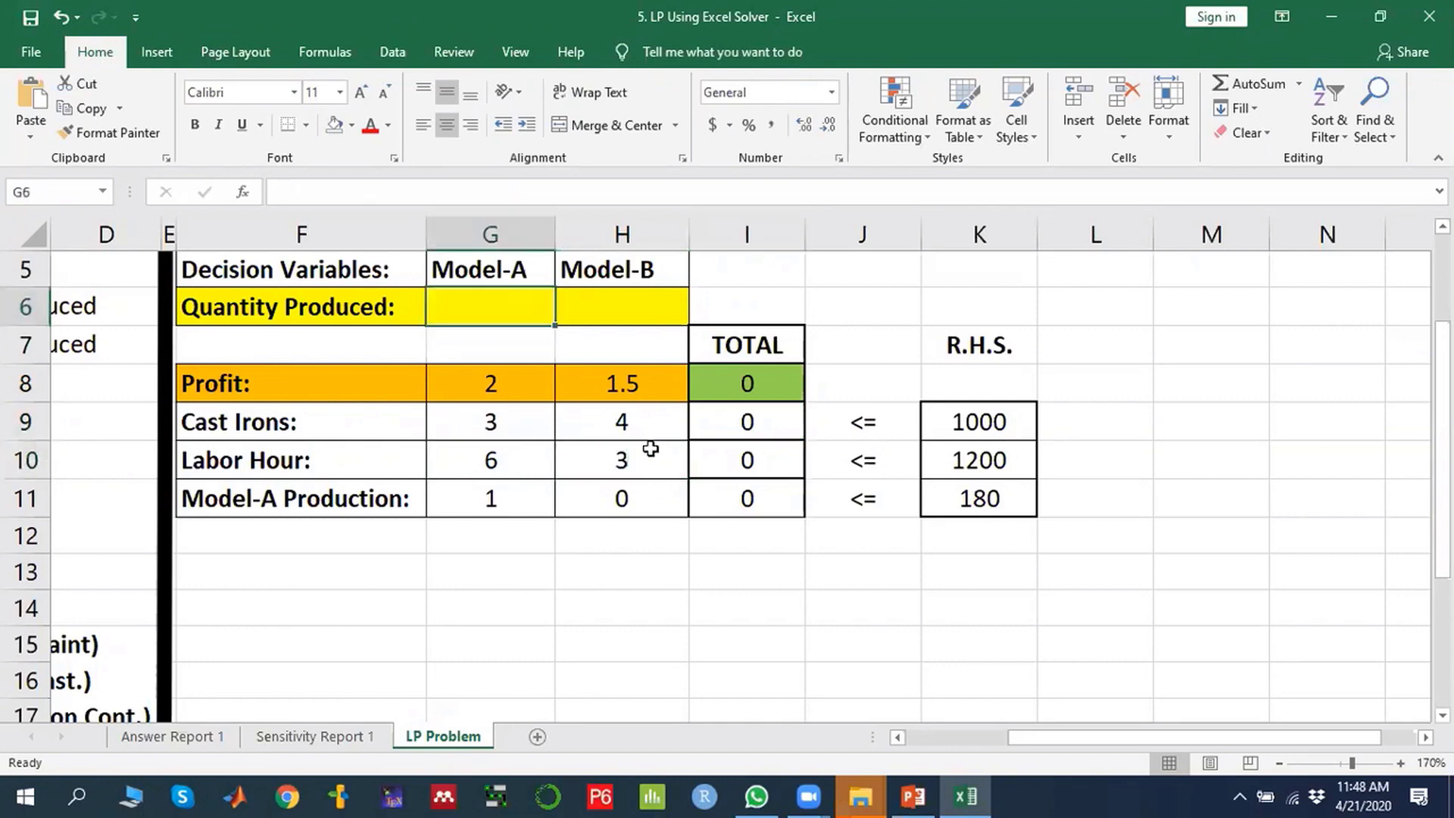
left_click(649, 455)
left_click(638, 293)
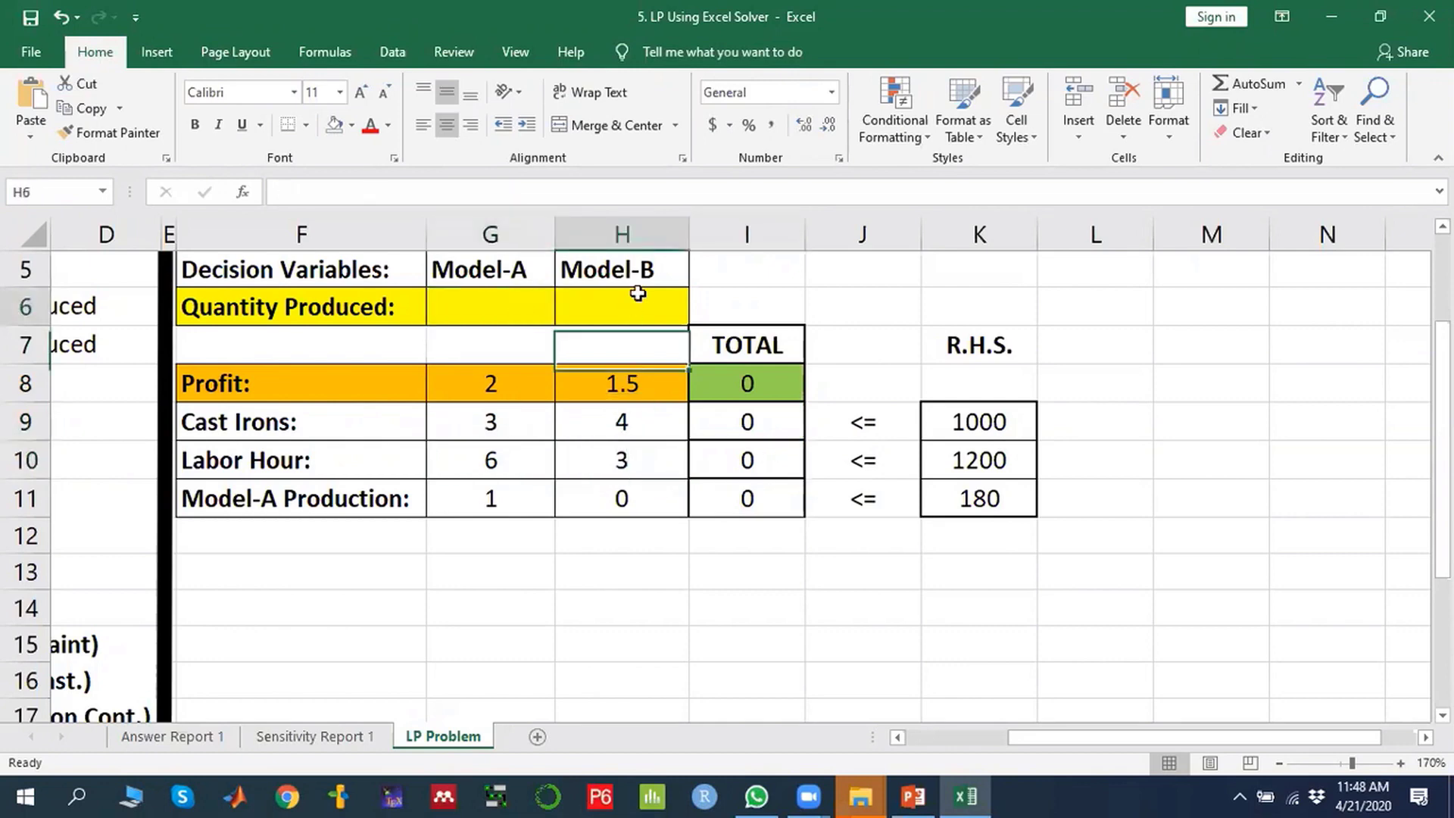
left_click(771, 460)
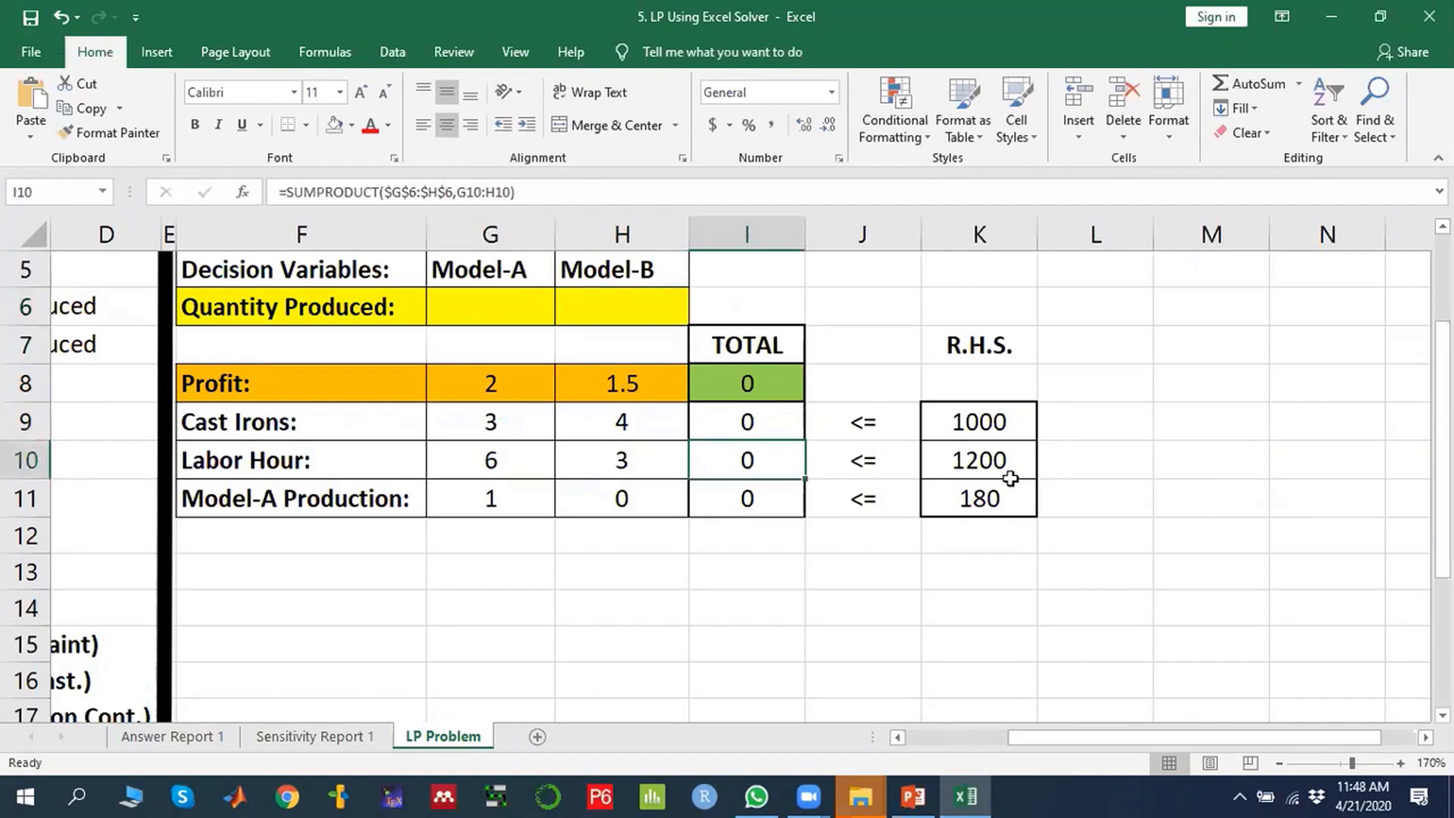
Check the Model-A Production coefficient and its total formula in I11, and review the TOTAL cells I8:I11.
left_click(503, 501)
left_click(747, 498)
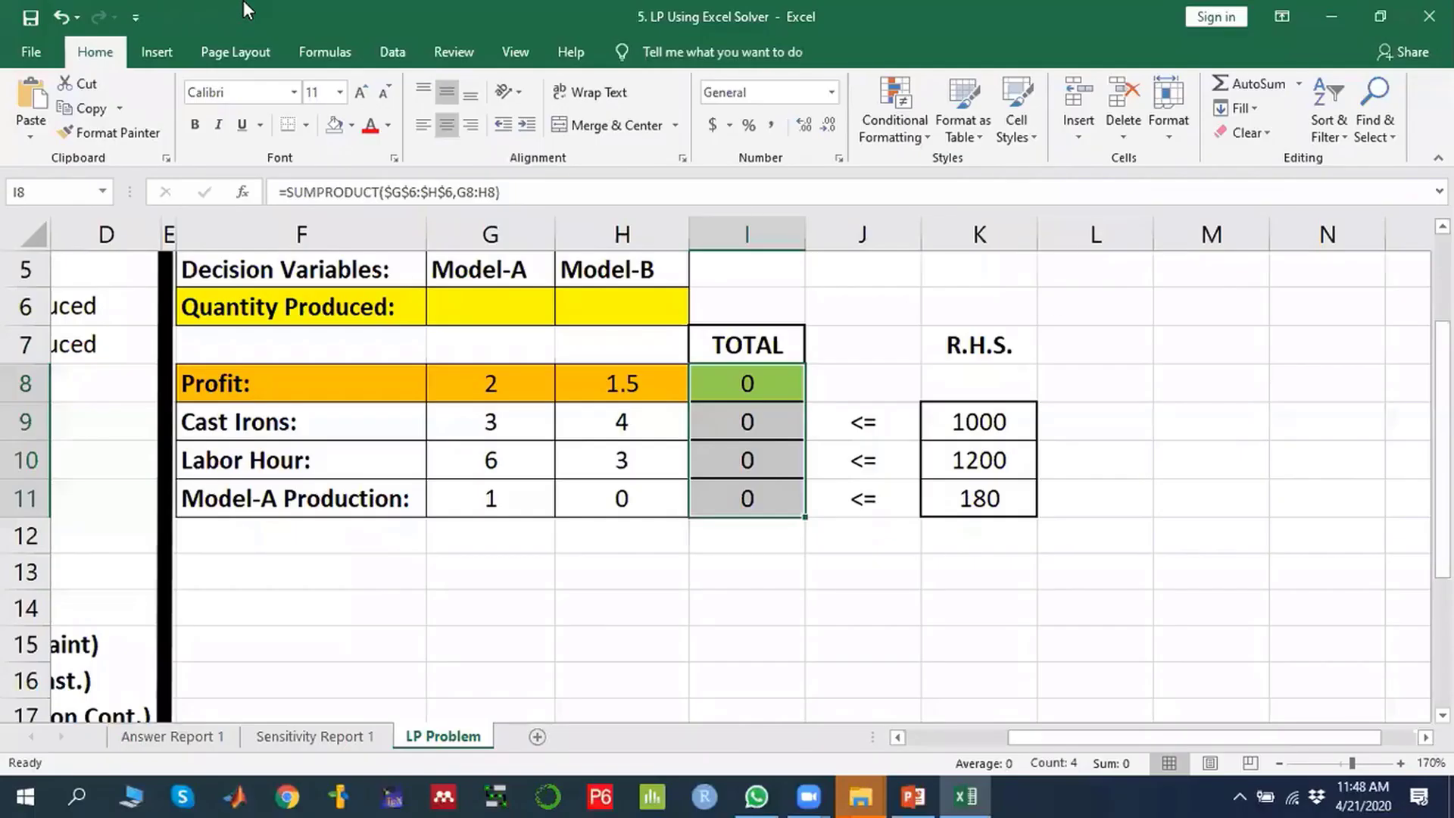
left_click(1128, 406)
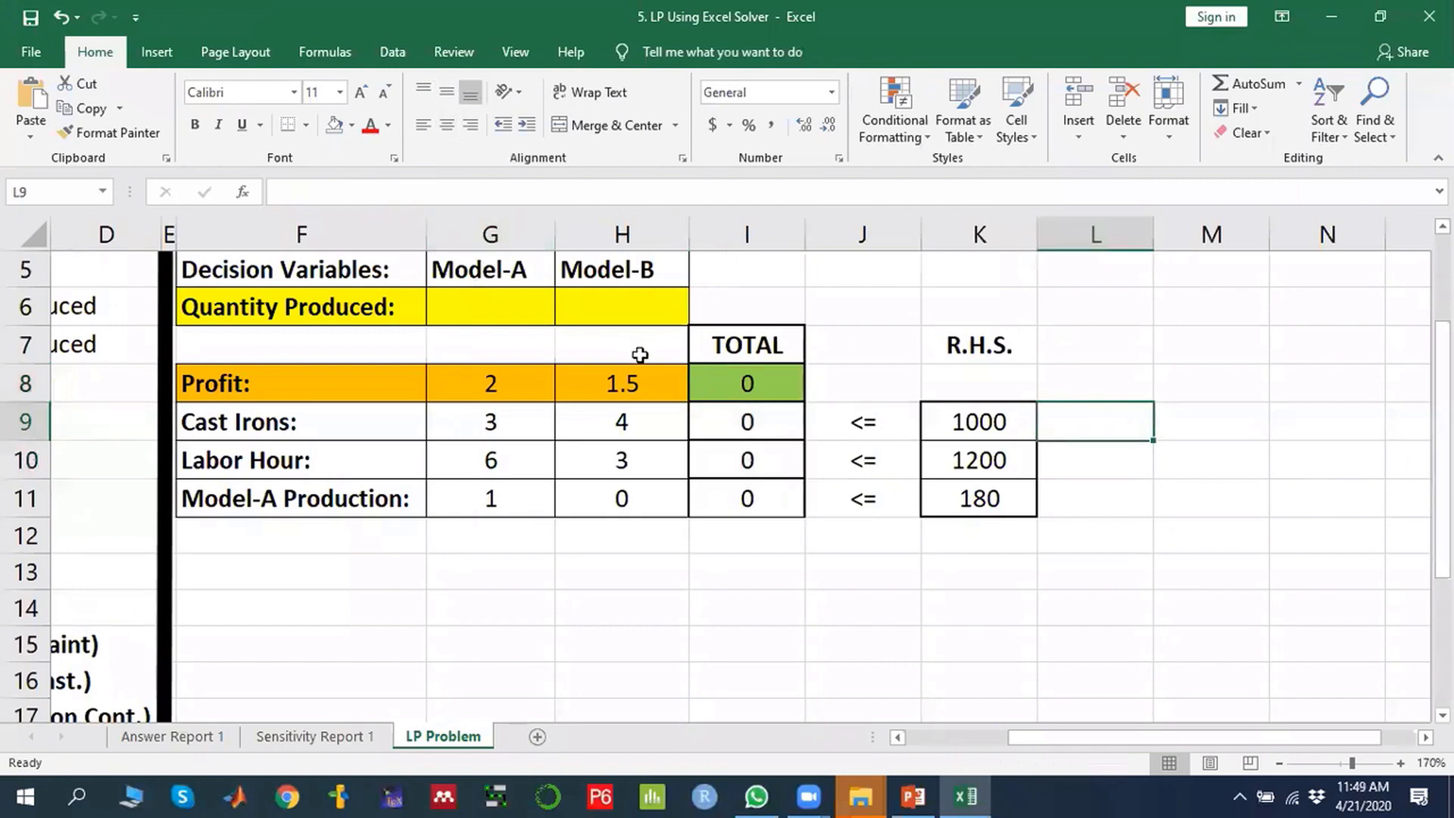
Open the Solver parameters and place the dialog clear of the model's TOTAL column.
left_click(390, 51)
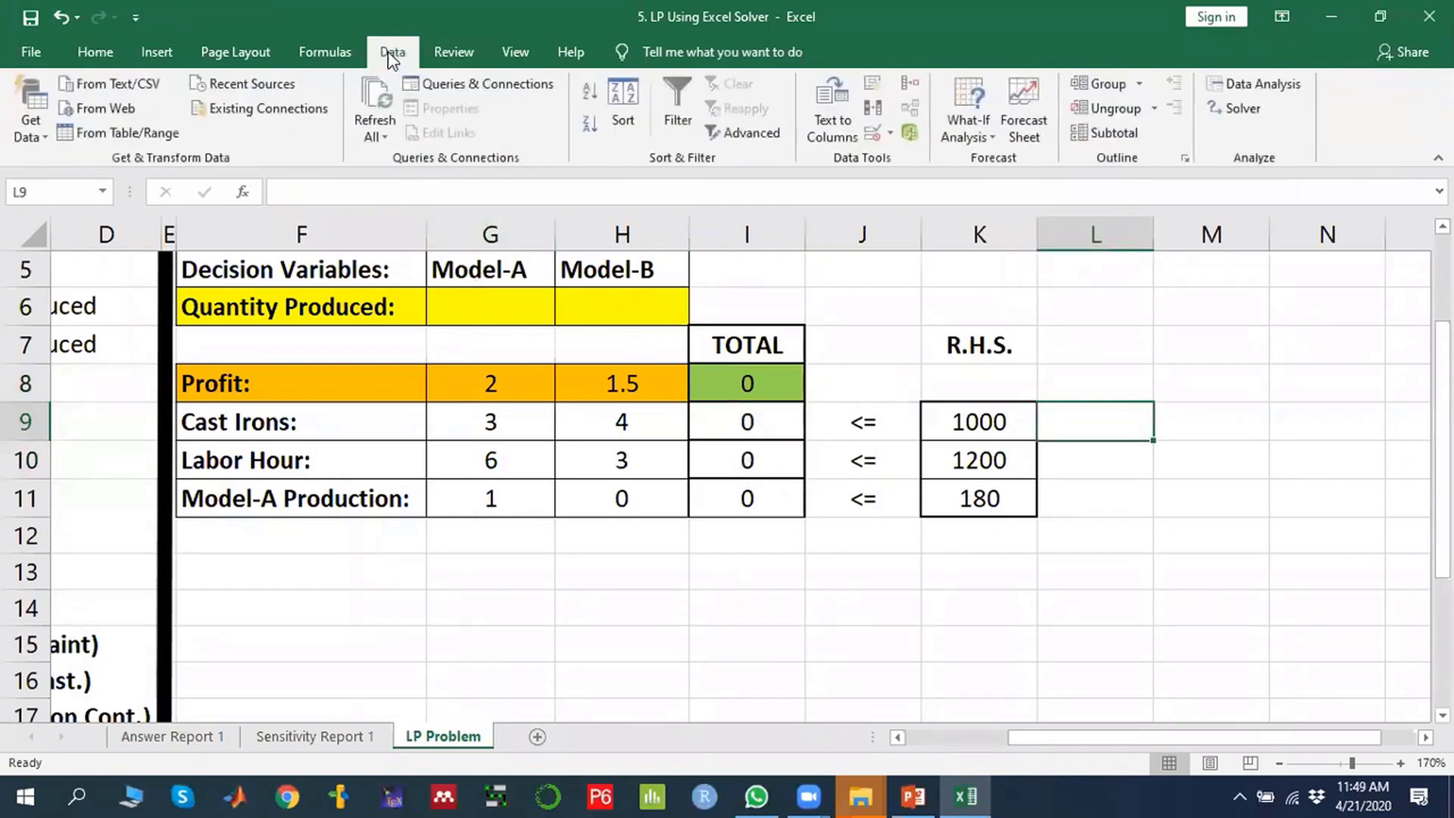
left_click(1279, 761)
left_click(1280, 762)
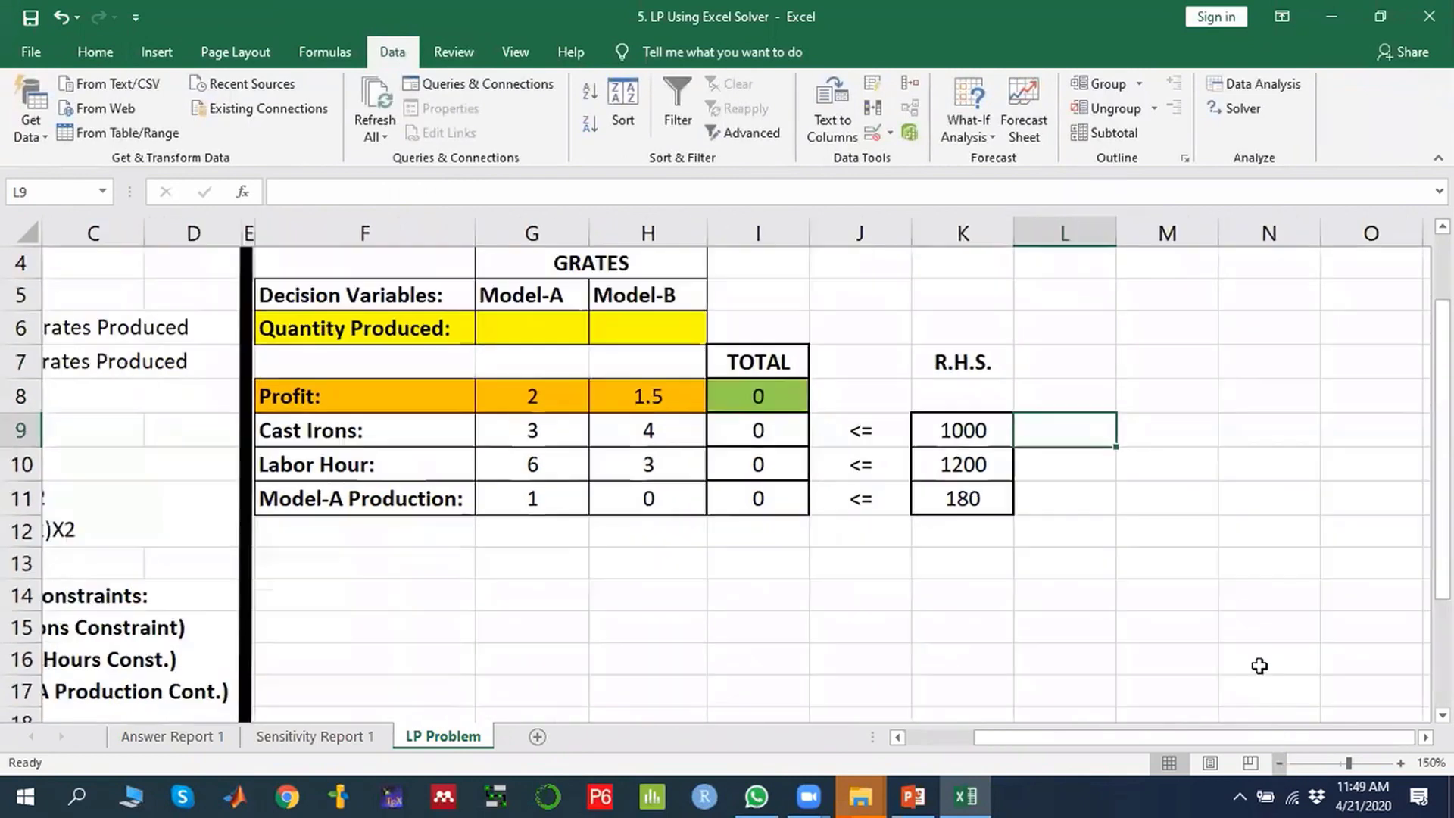
left_click(1242, 110)
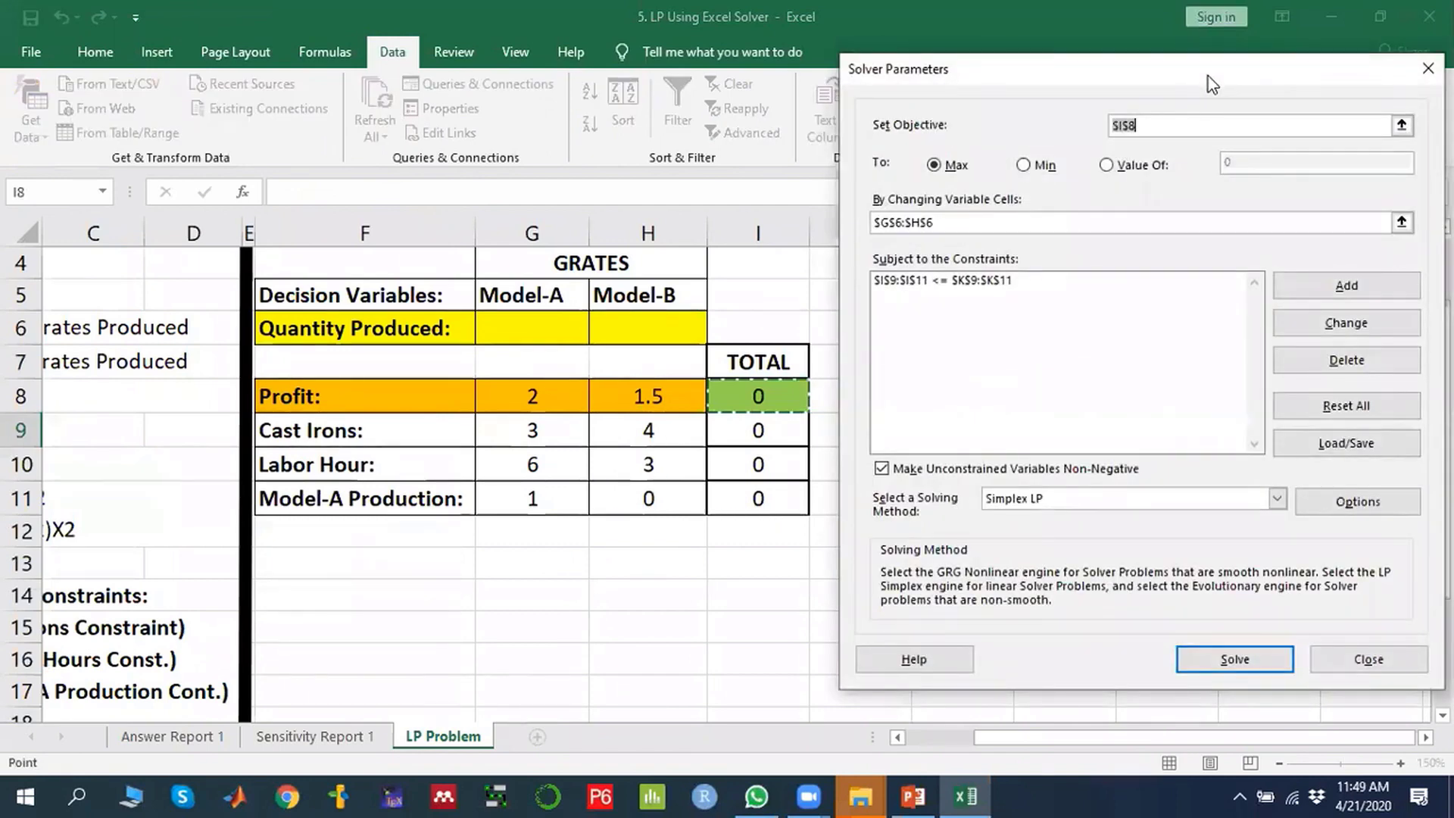
left_click_drag(1211, 84, 1213, 99)
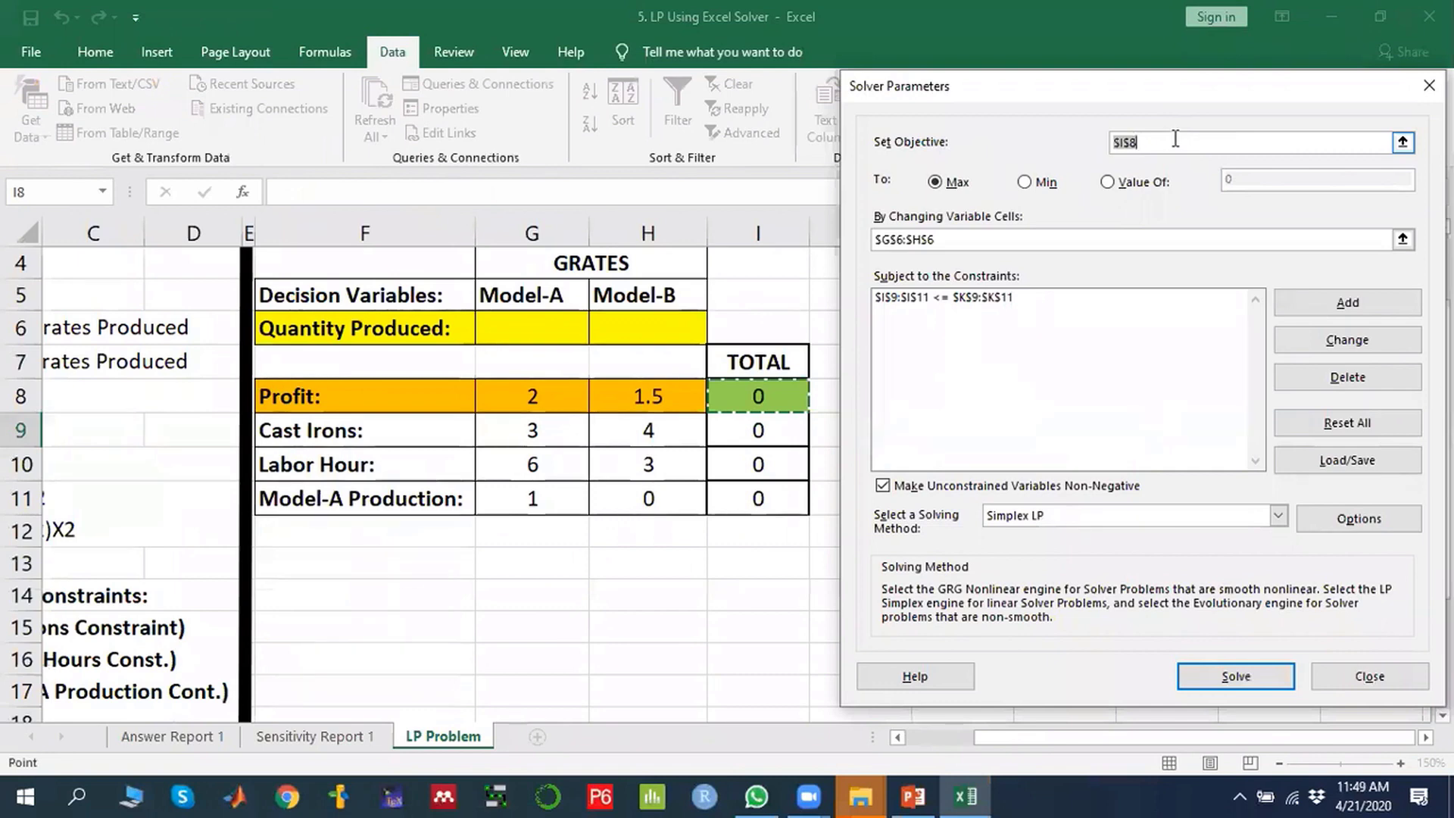
Set the Solver objective to the Profit total cell I8 and choose Max as the optimisation direction.
left_click(1402, 144)
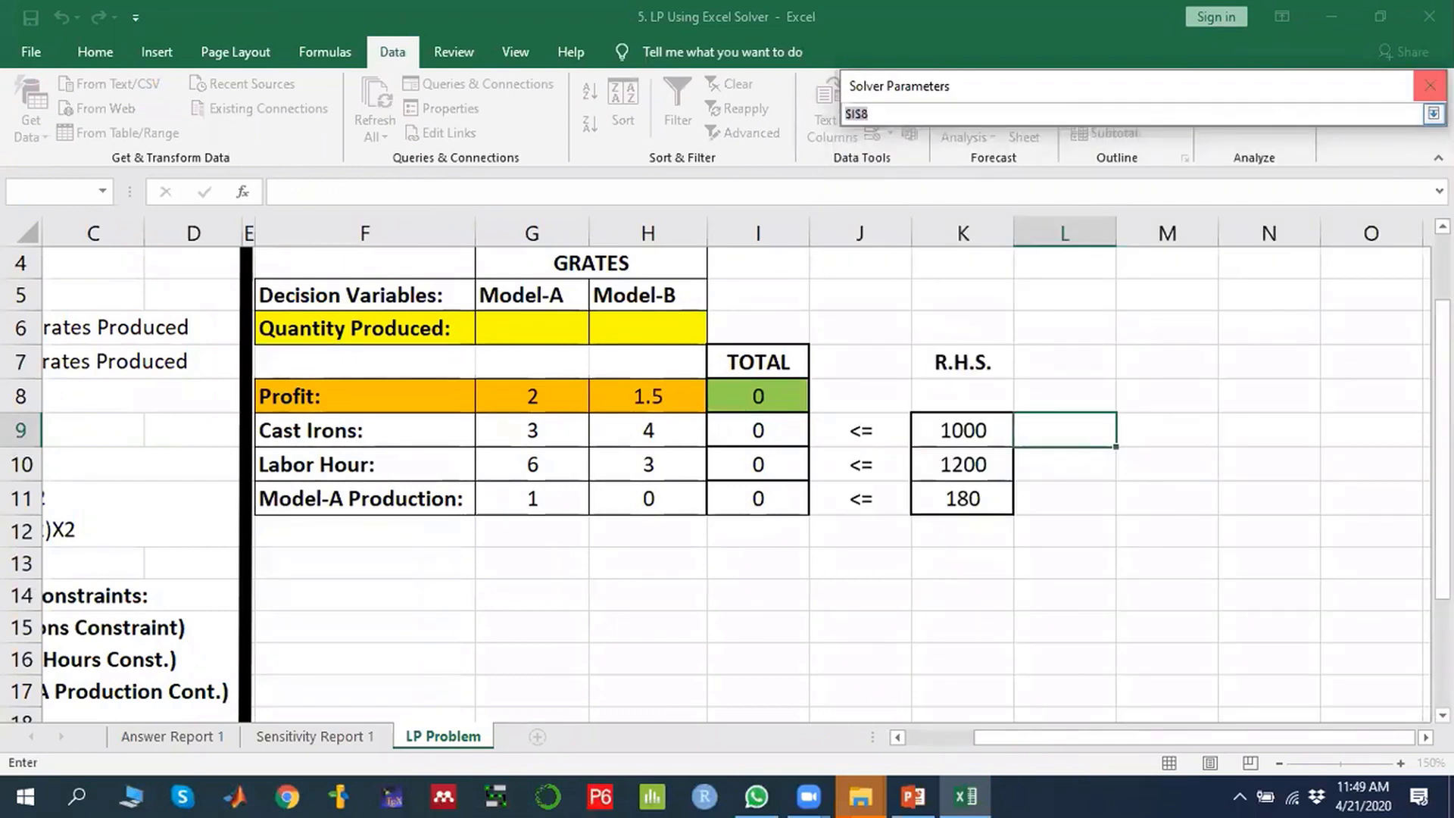
left_click(1433, 113)
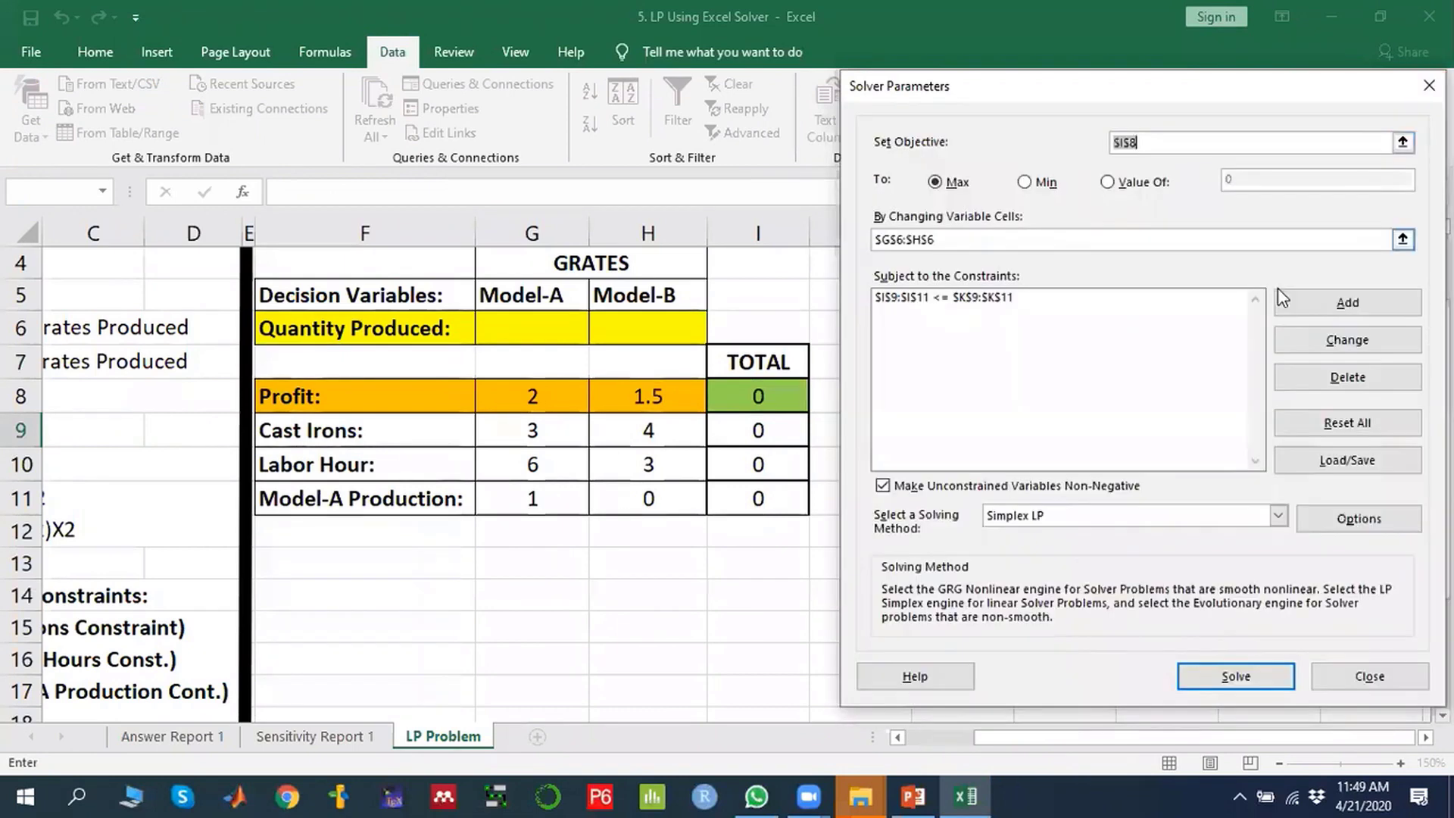
left_click(1402, 144)
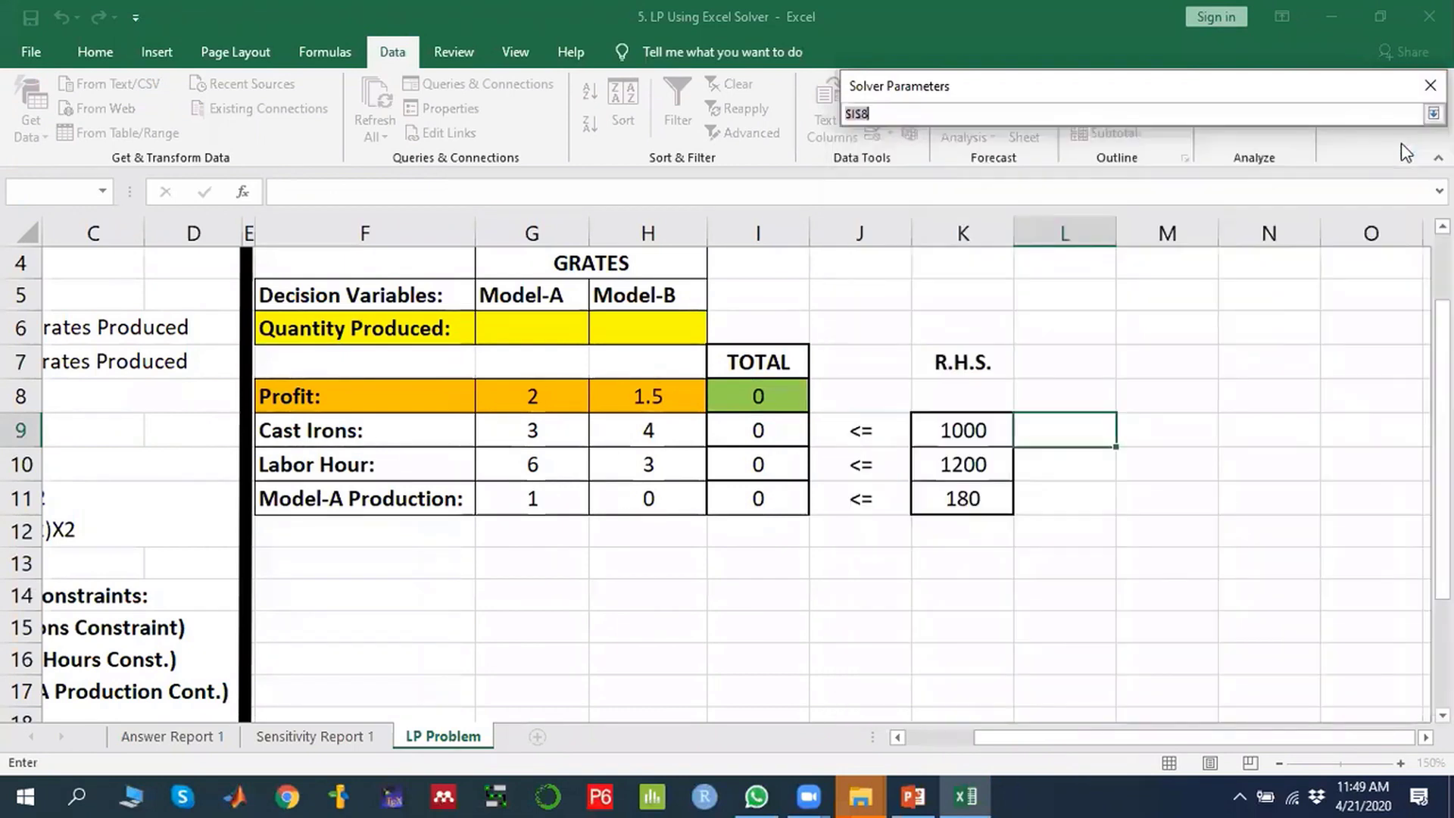
left_click(763, 394)
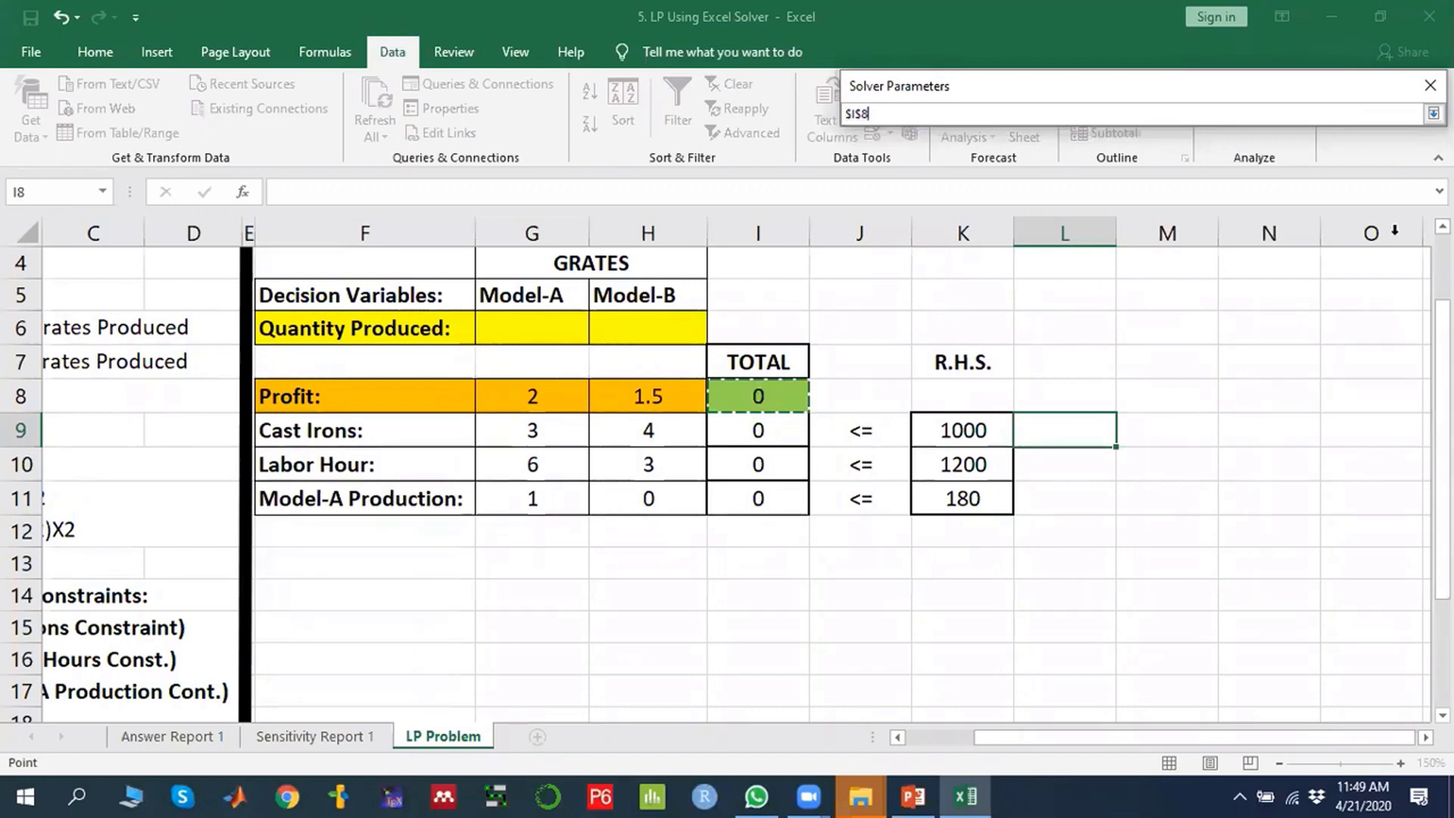
key("Return")
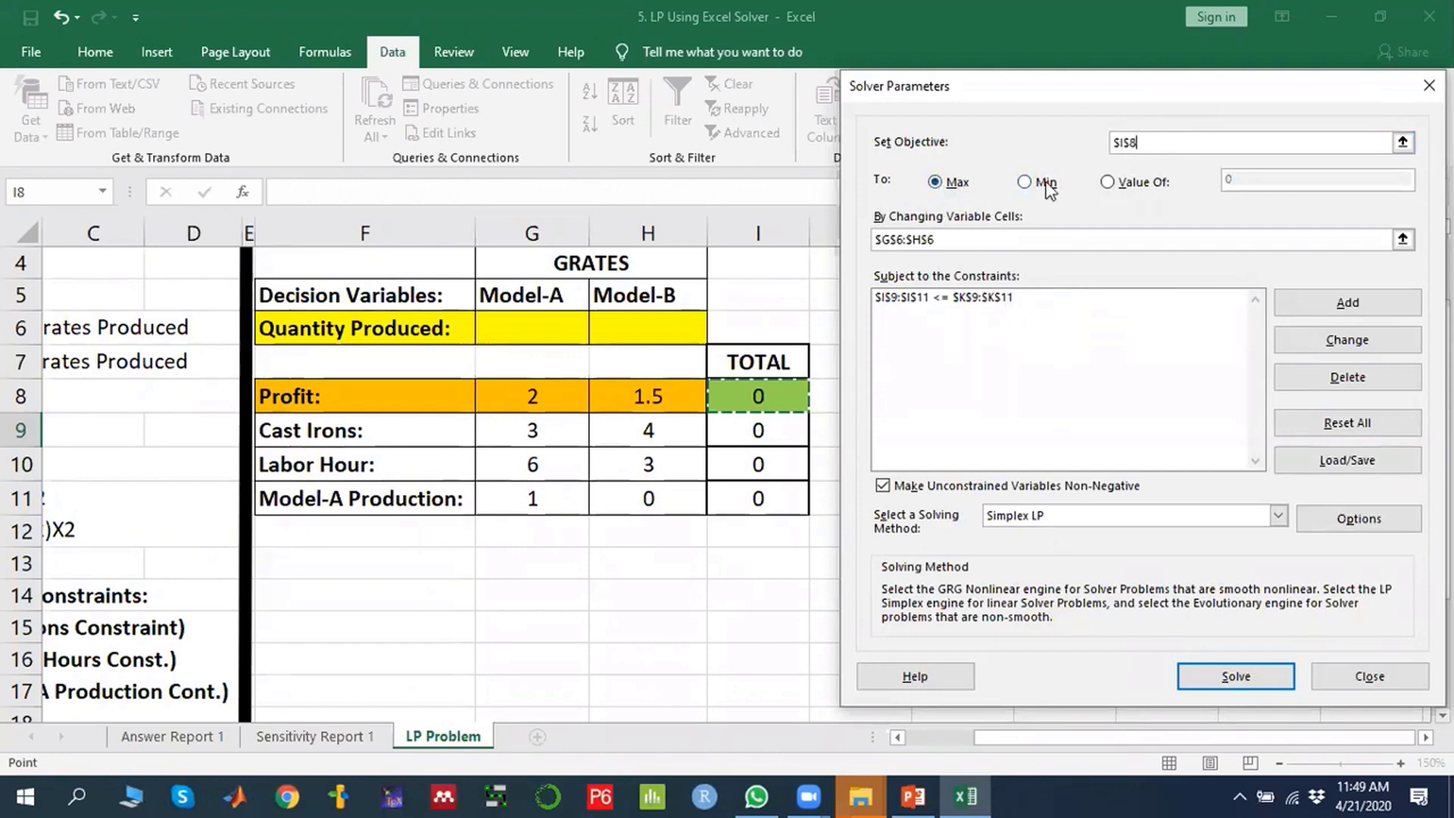
left_click(959, 188)
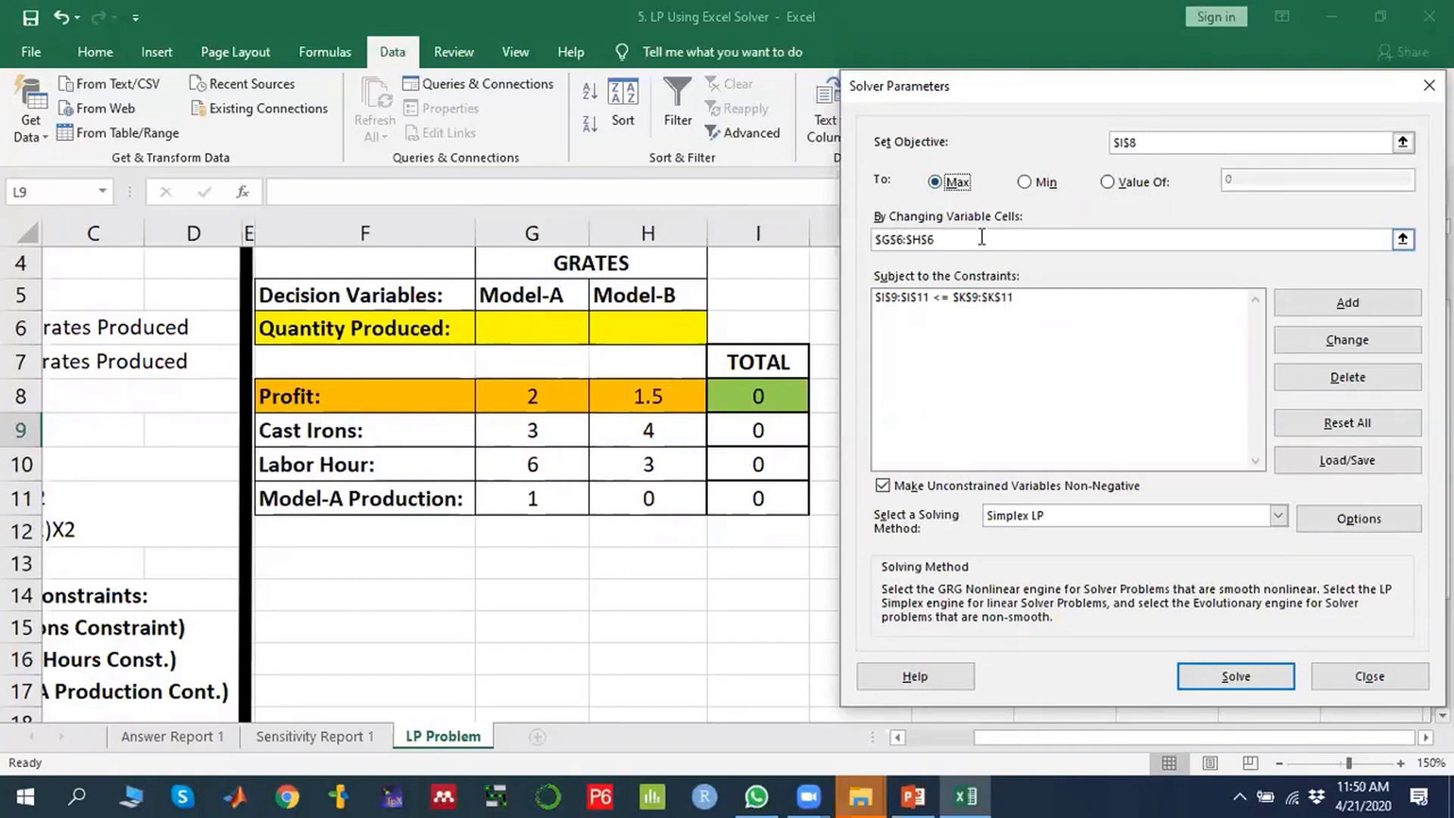
Set Solver's changing variable cells to the Model-A and Model-B Quantity Produced cells G6:H6.
left_click_drag(960, 238, 862, 241)
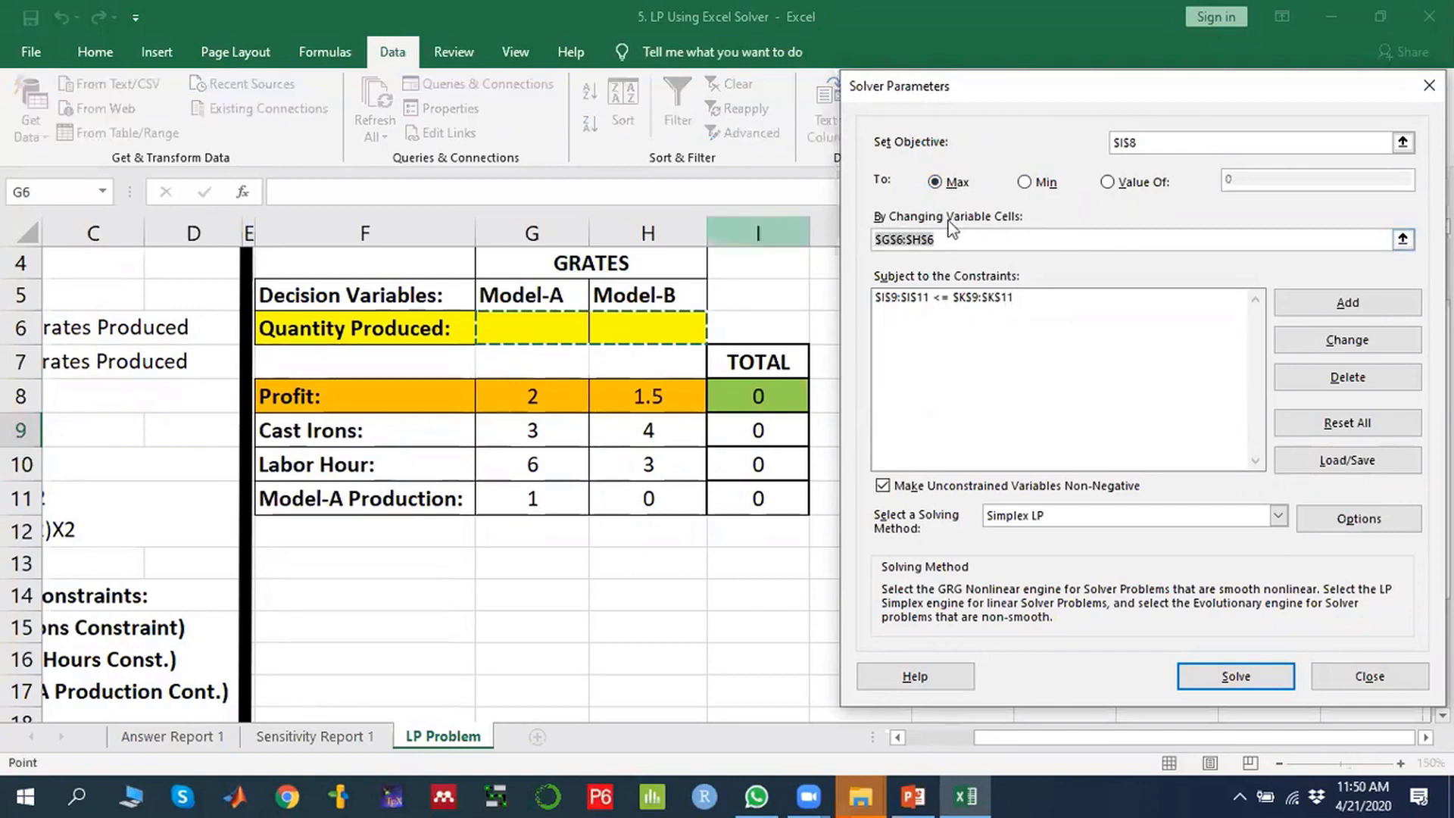
left_click(1402, 240)
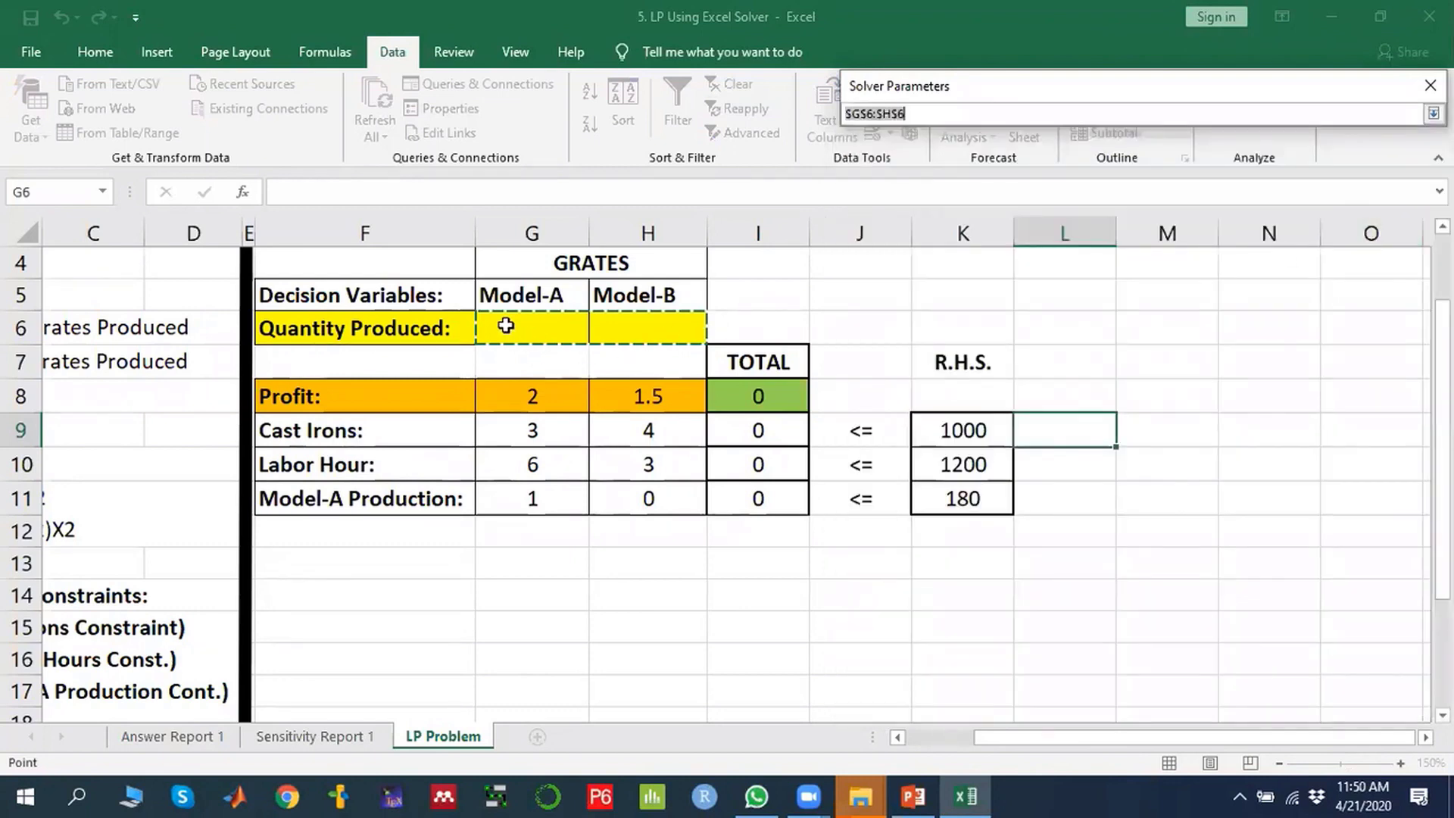
left_click(546, 321)
left_click_drag(546, 321, 635, 324)
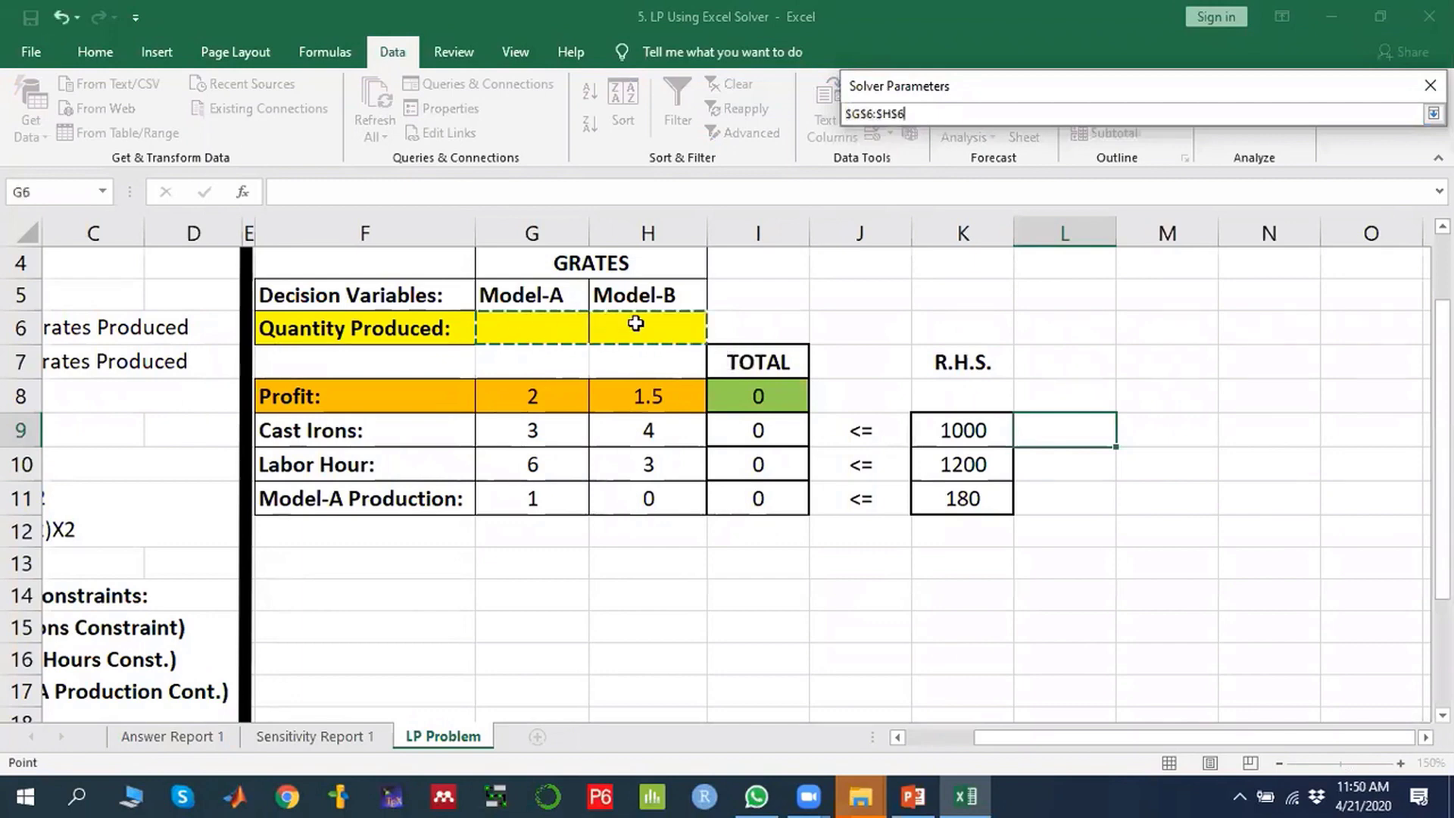
left_click(1433, 113)
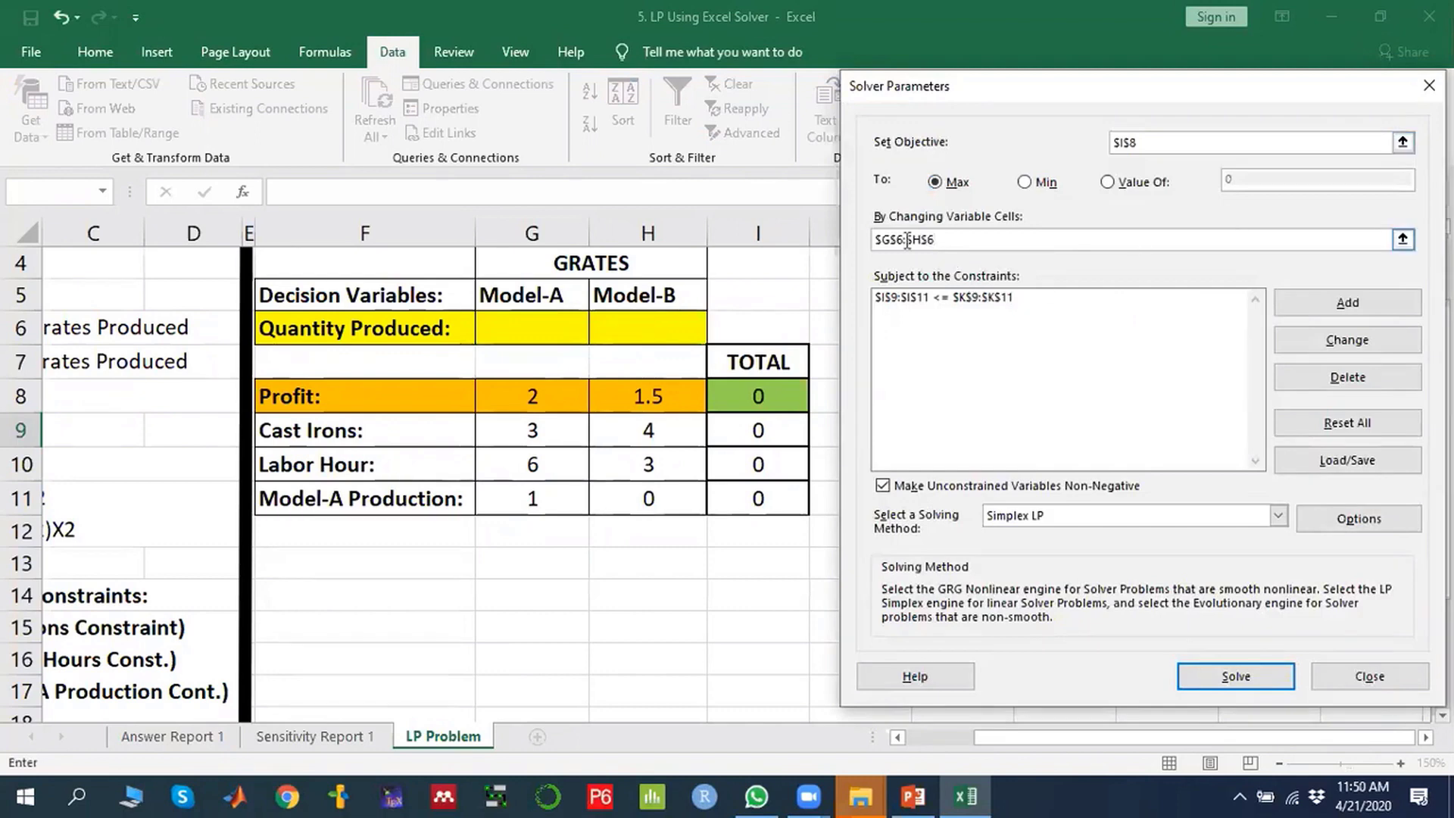
Delete the existing Solver constraint and start adding a new one, with its dialog clear of the TOTAL and R.H.S. columns.
left_click(966, 297)
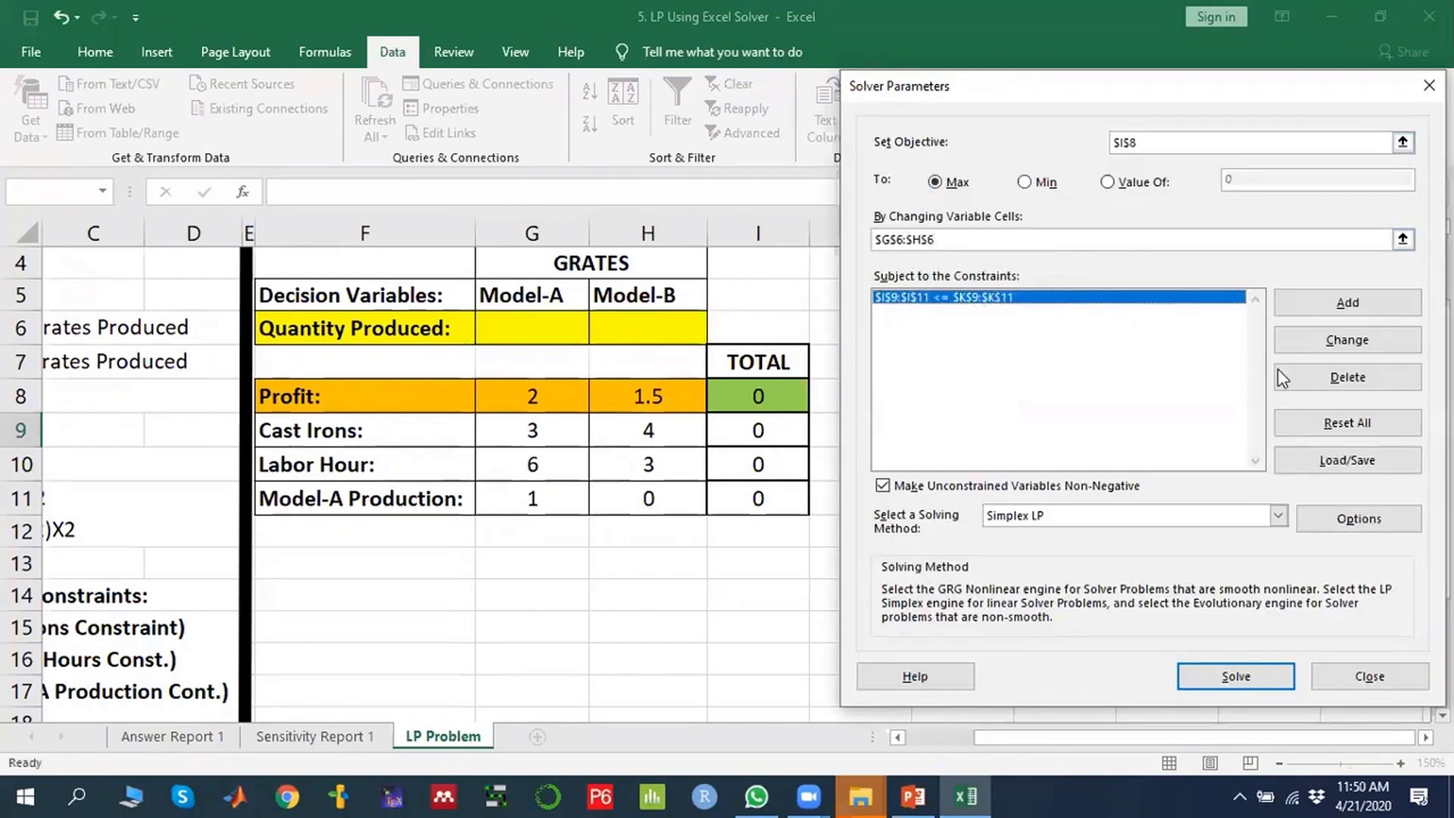
left_click(1343, 378)
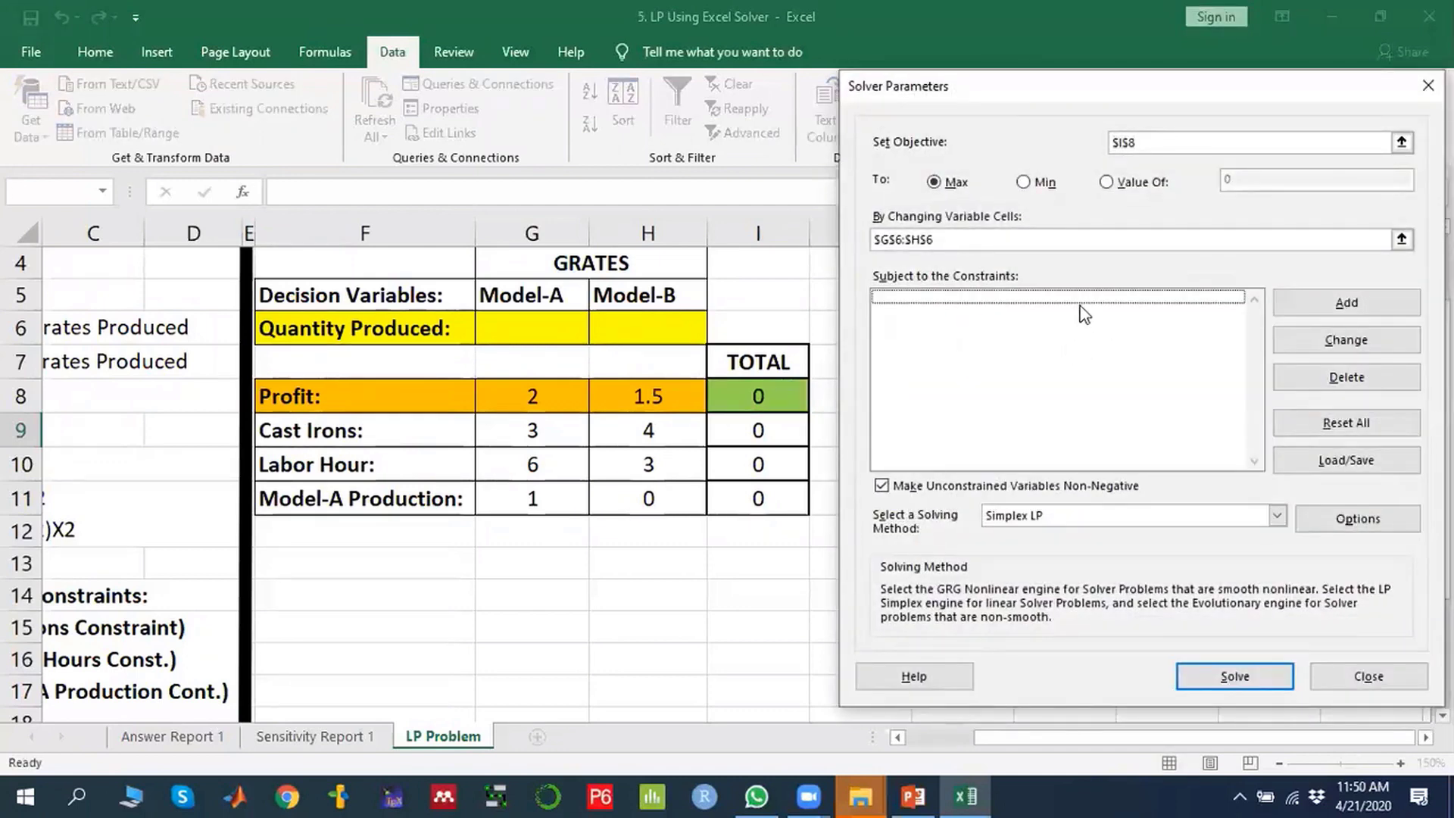
left_click(1331, 305)
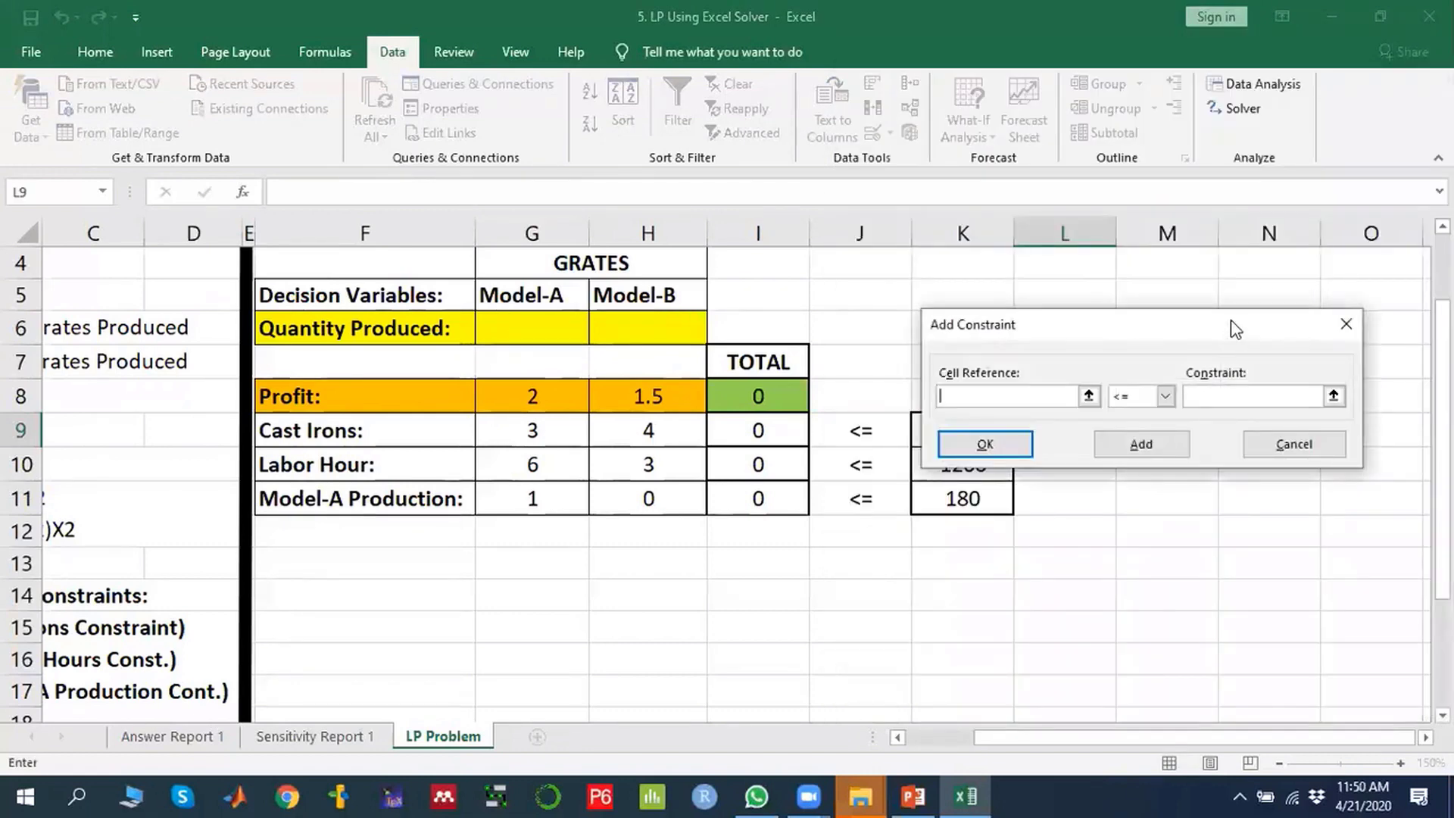
left_click_drag(1223, 319, 539, 253)
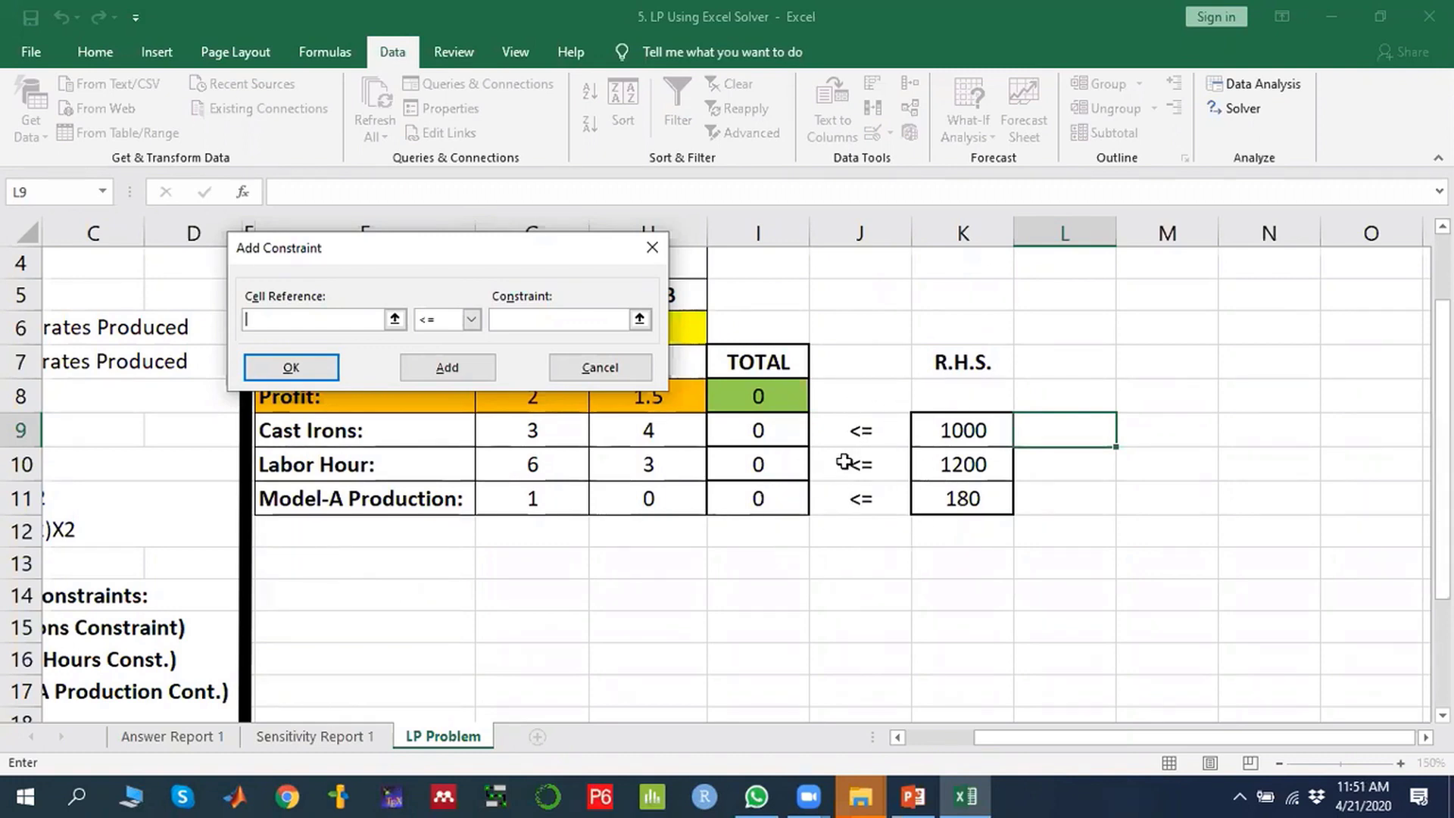
Add the constraint that the totals in I9:I11 are <= the R.H.S. limits in K9:K11.
left_click(755, 428)
left_click_drag(754, 428, 759, 499)
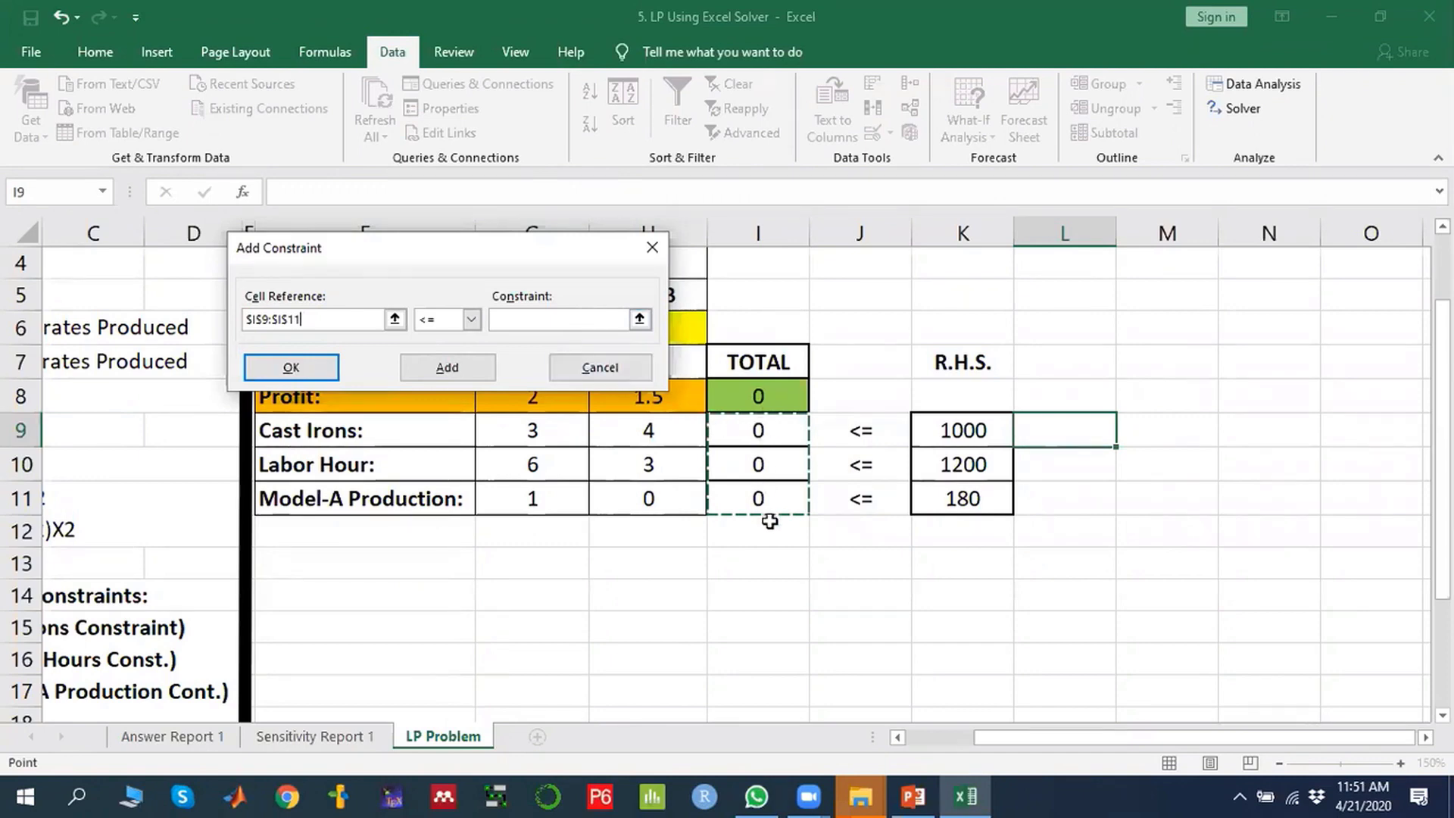
left_click(473, 318)
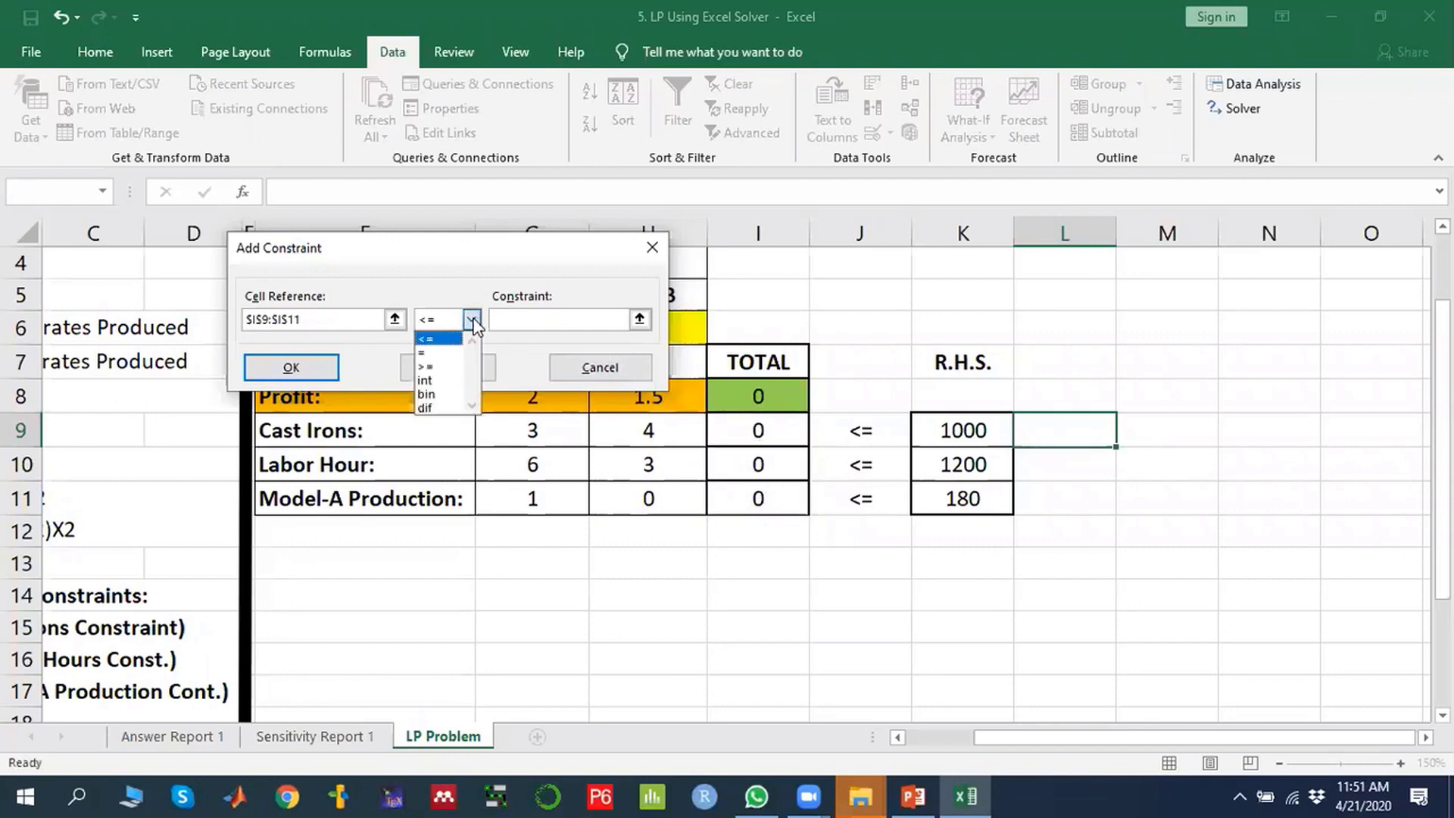
left_click(437, 338)
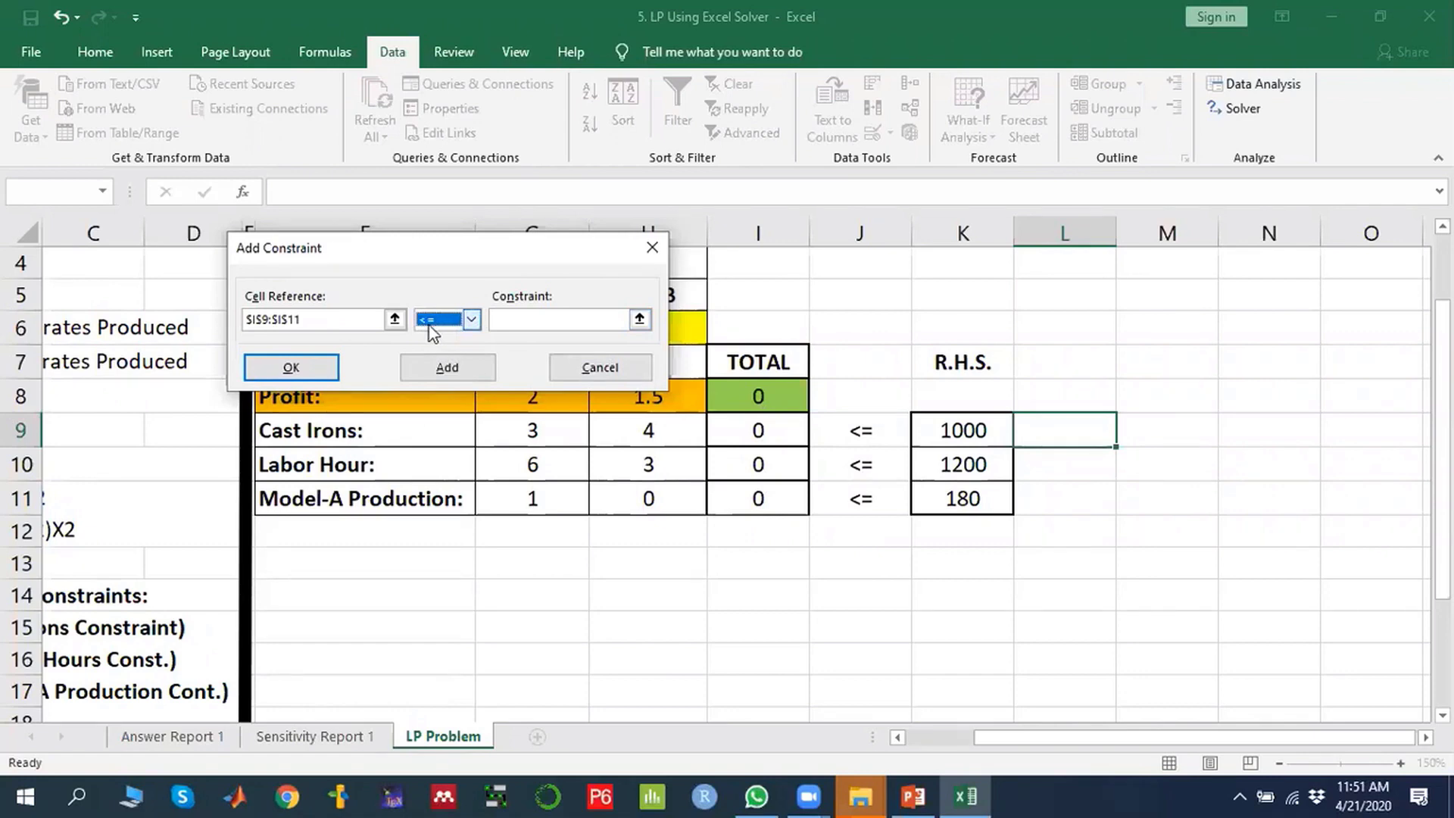
left_click(541, 320)
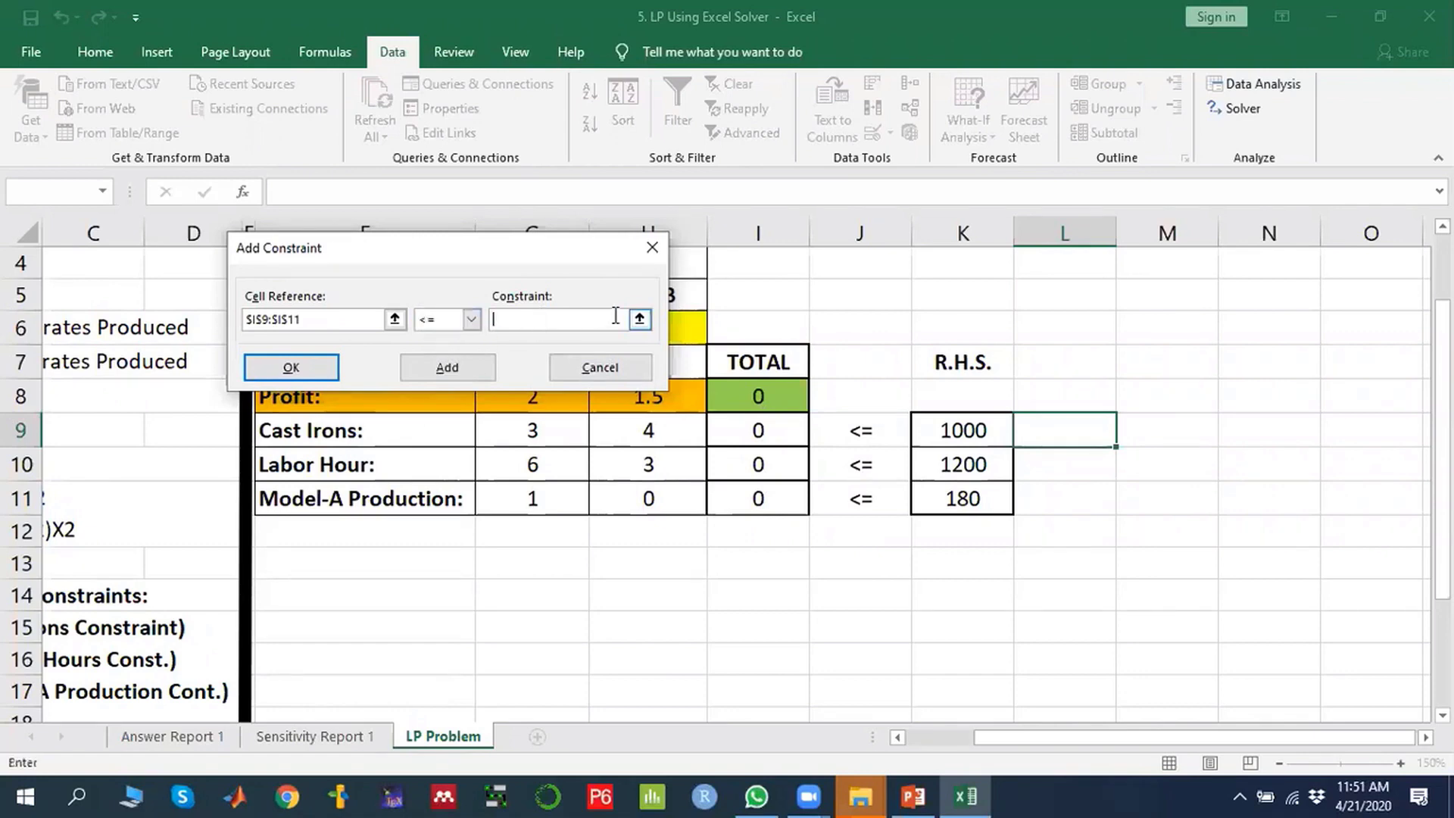
left_click(640, 318)
left_click_drag(957, 427, 970, 496)
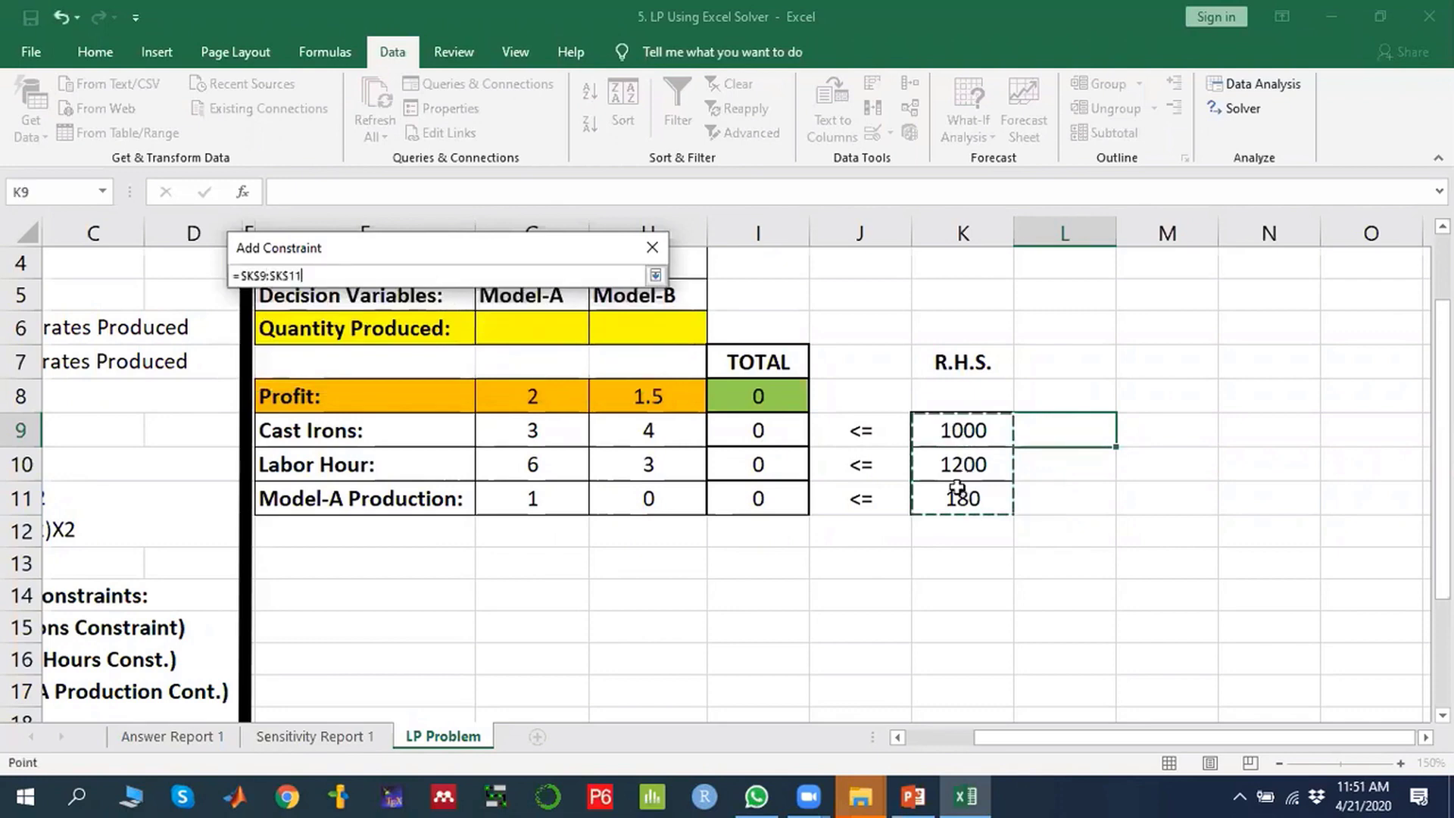
left_click(654, 275)
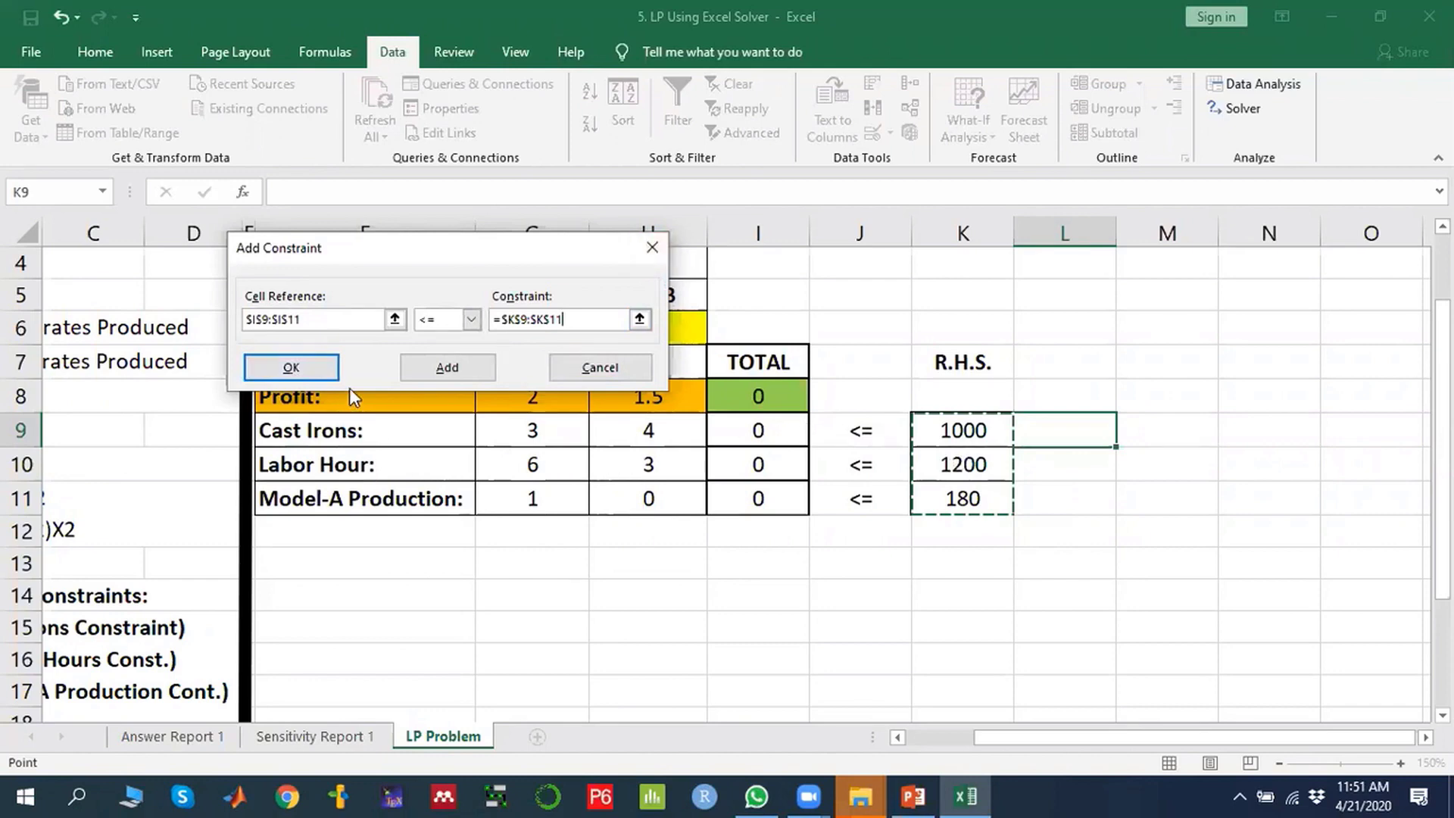
left_click(310, 370)
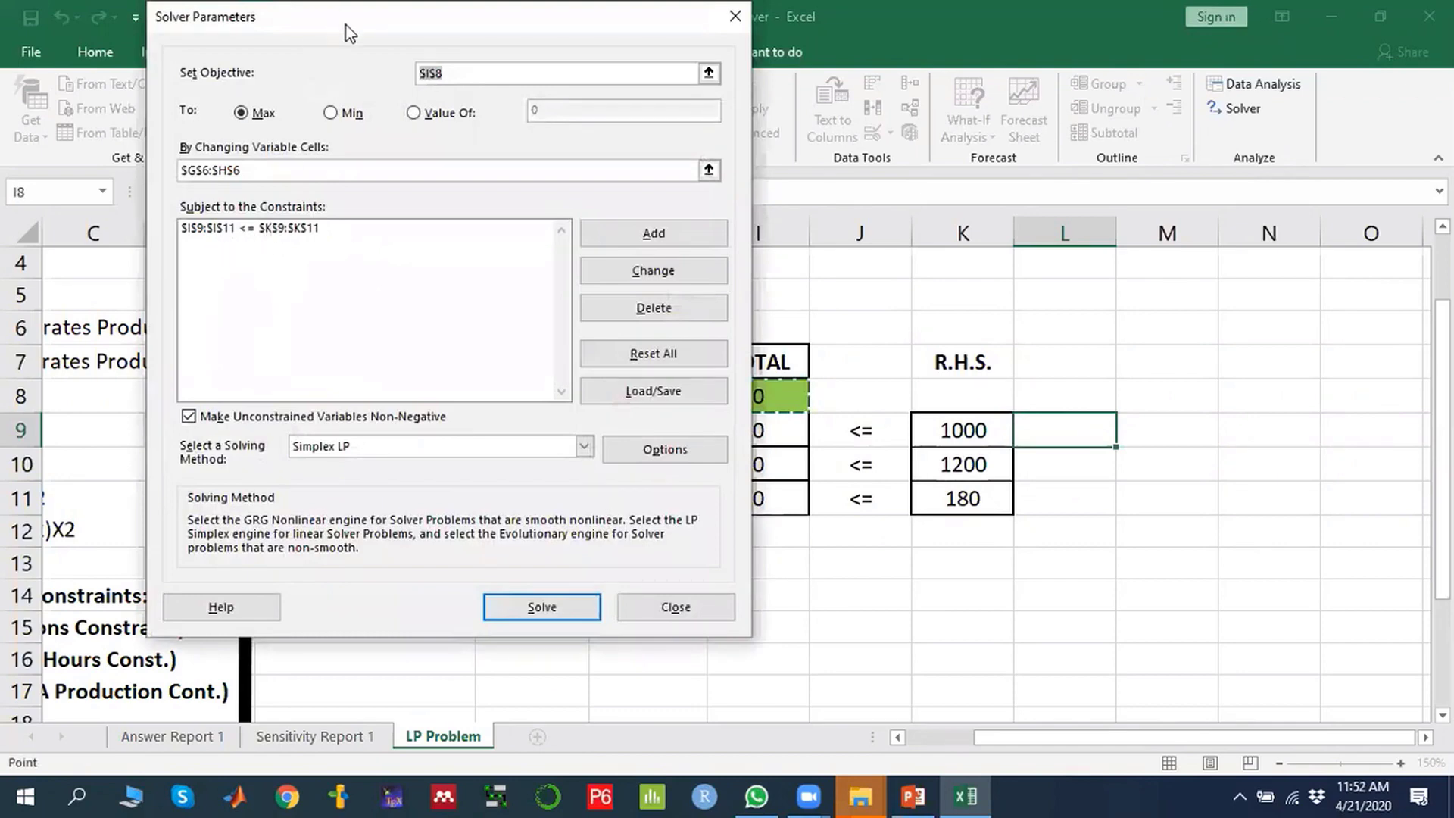
Solve the model with the Simplex LP method and place the results dialog clear of the model's values.
left_click_drag(349, 30, 867, 104)
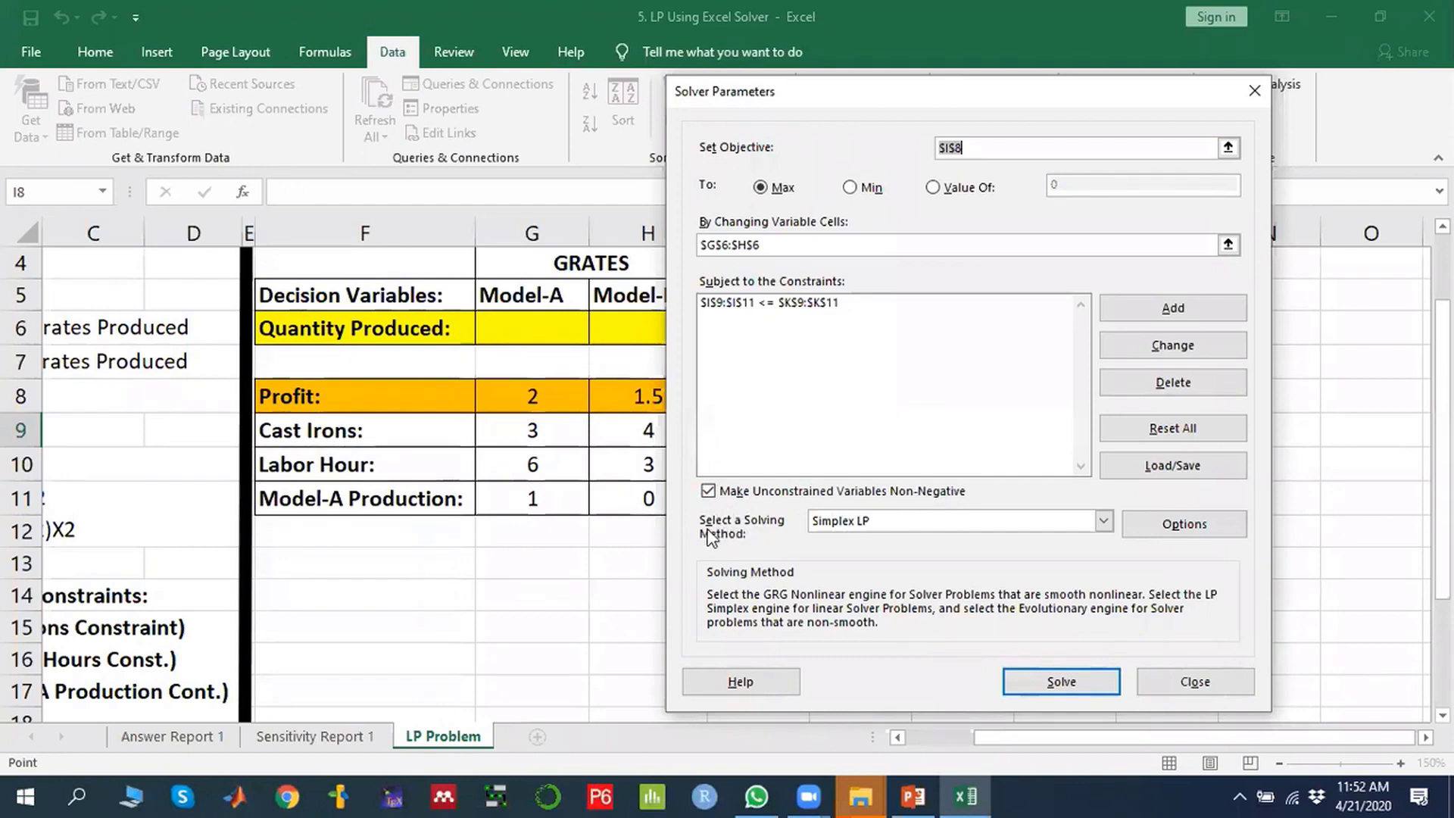
left_click(1105, 522)
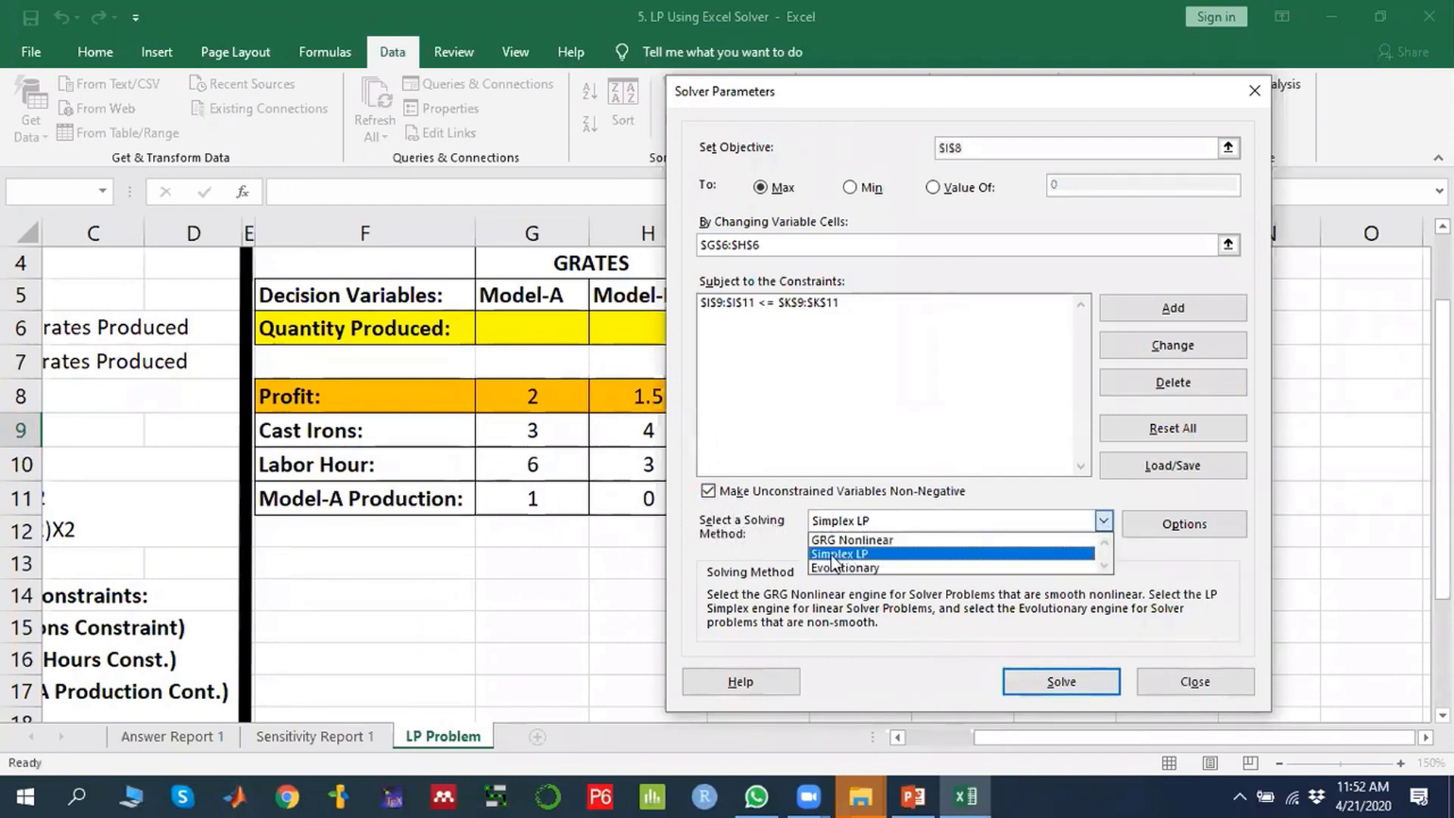
left_click(864, 554)
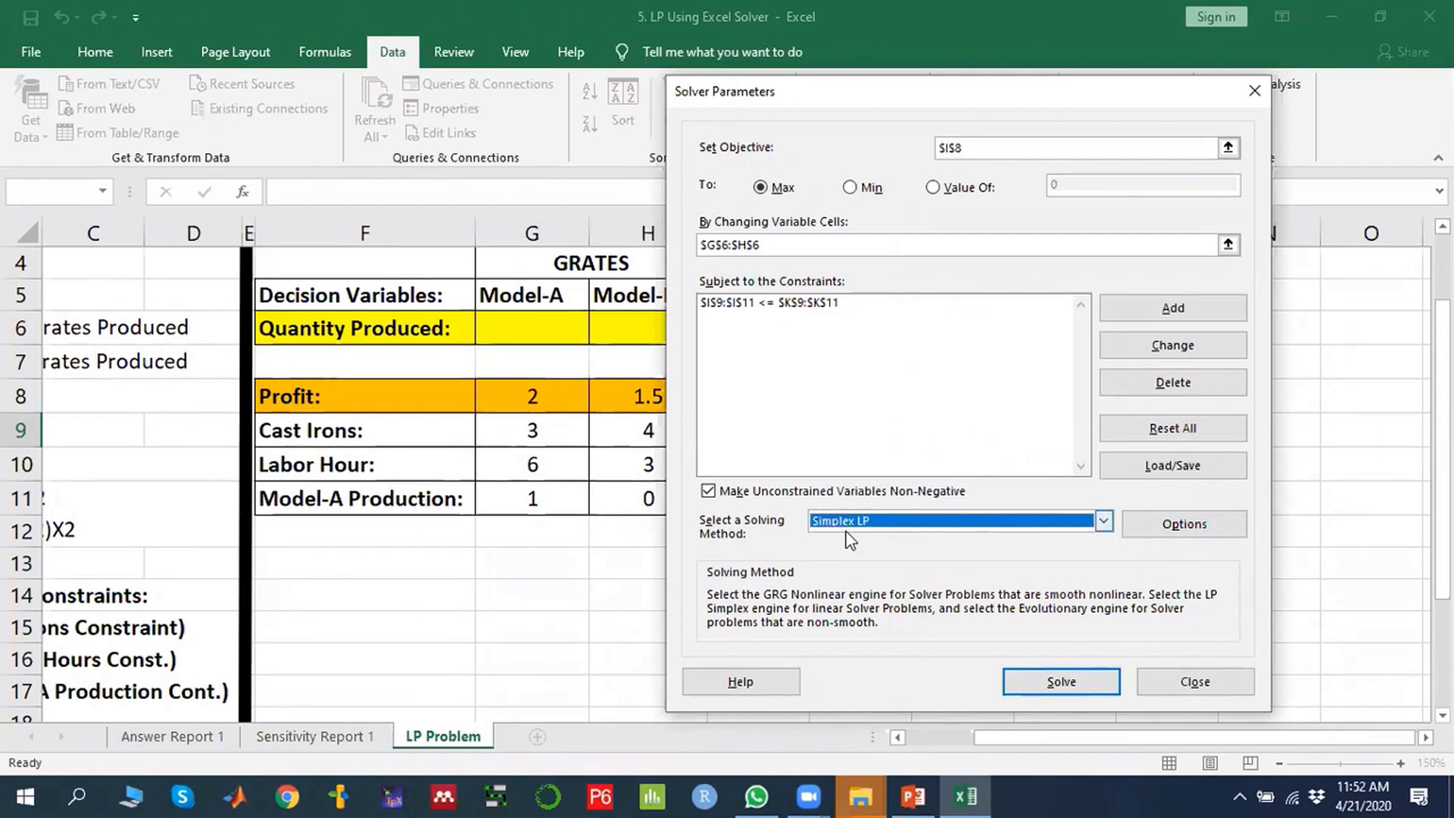
left_click(1062, 683)
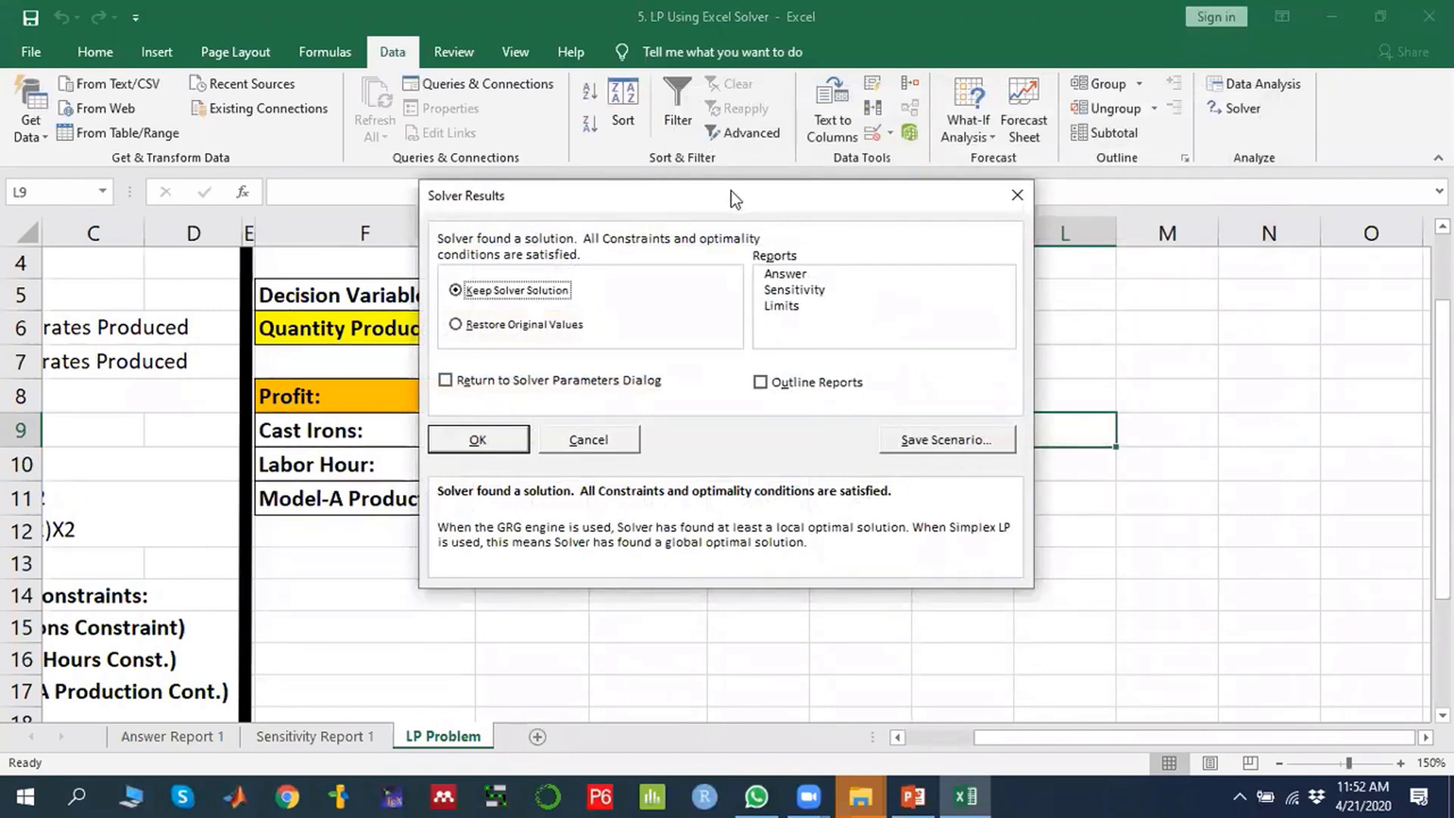
left_click_drag(730, 189, 1159, 240)
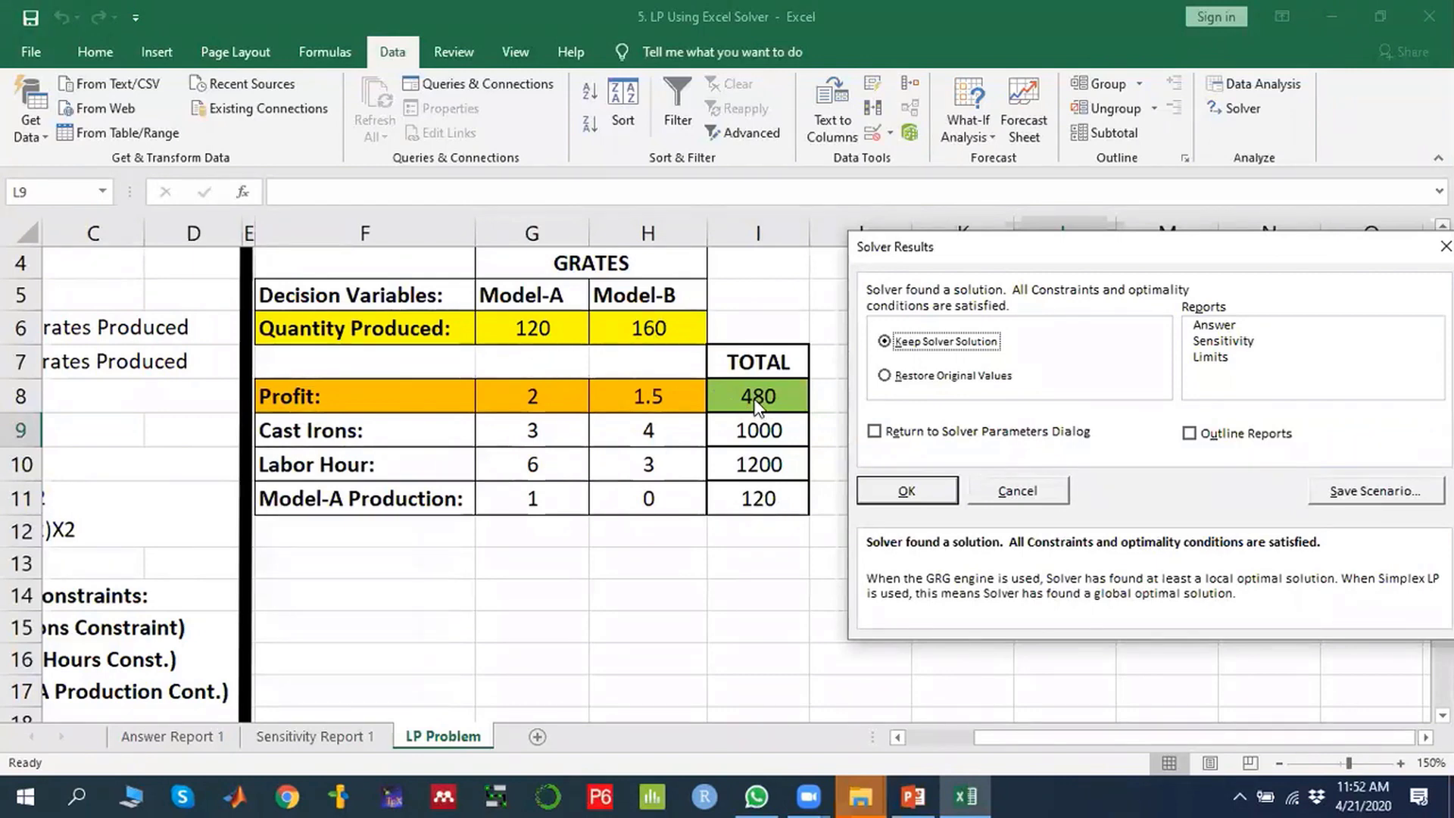
Keep the Solver solution and generate both the Answer and Sensitivity reports.
left_click_drag(1087, 256, 720, 187)
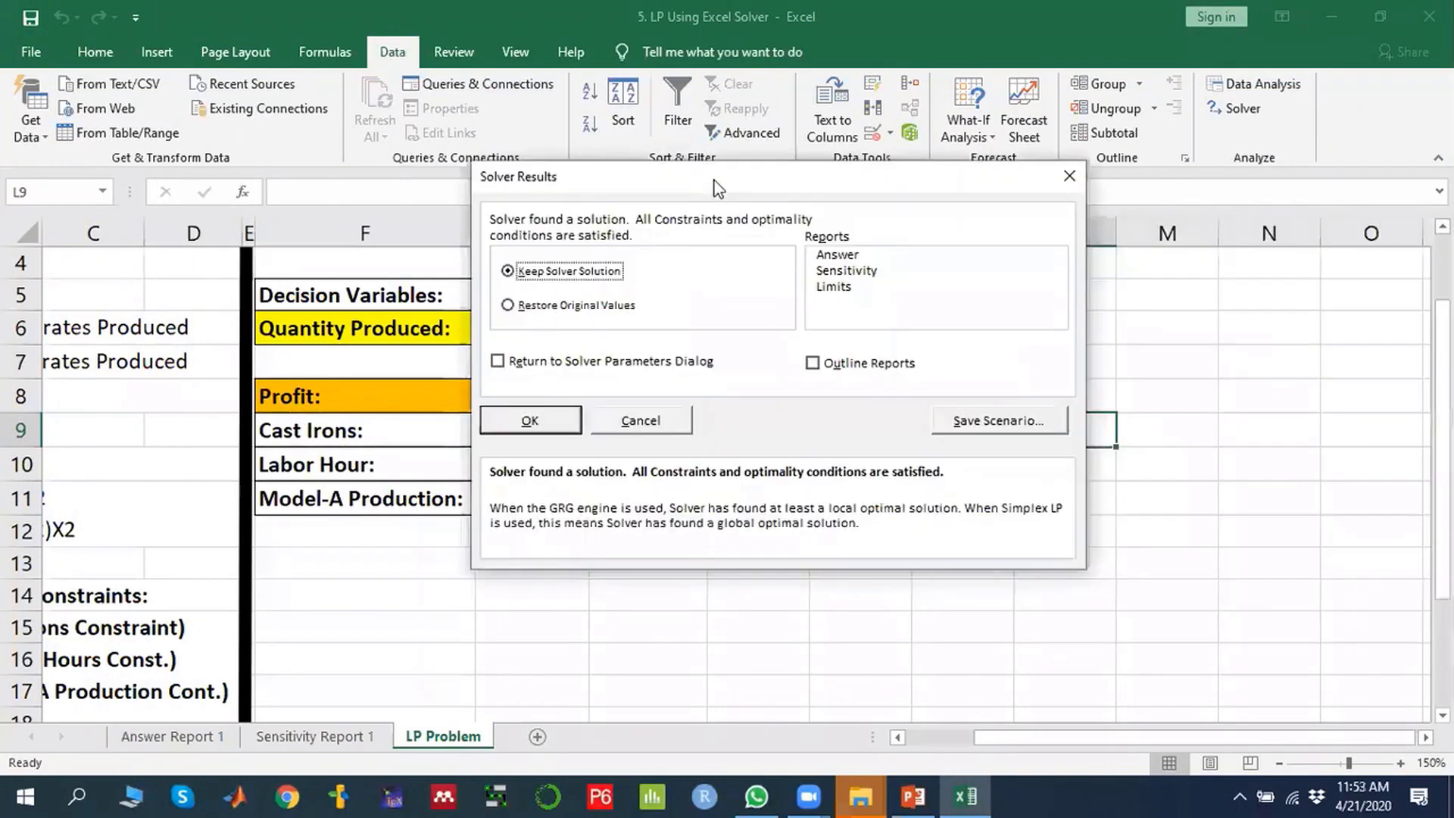
left_click(842, 257)
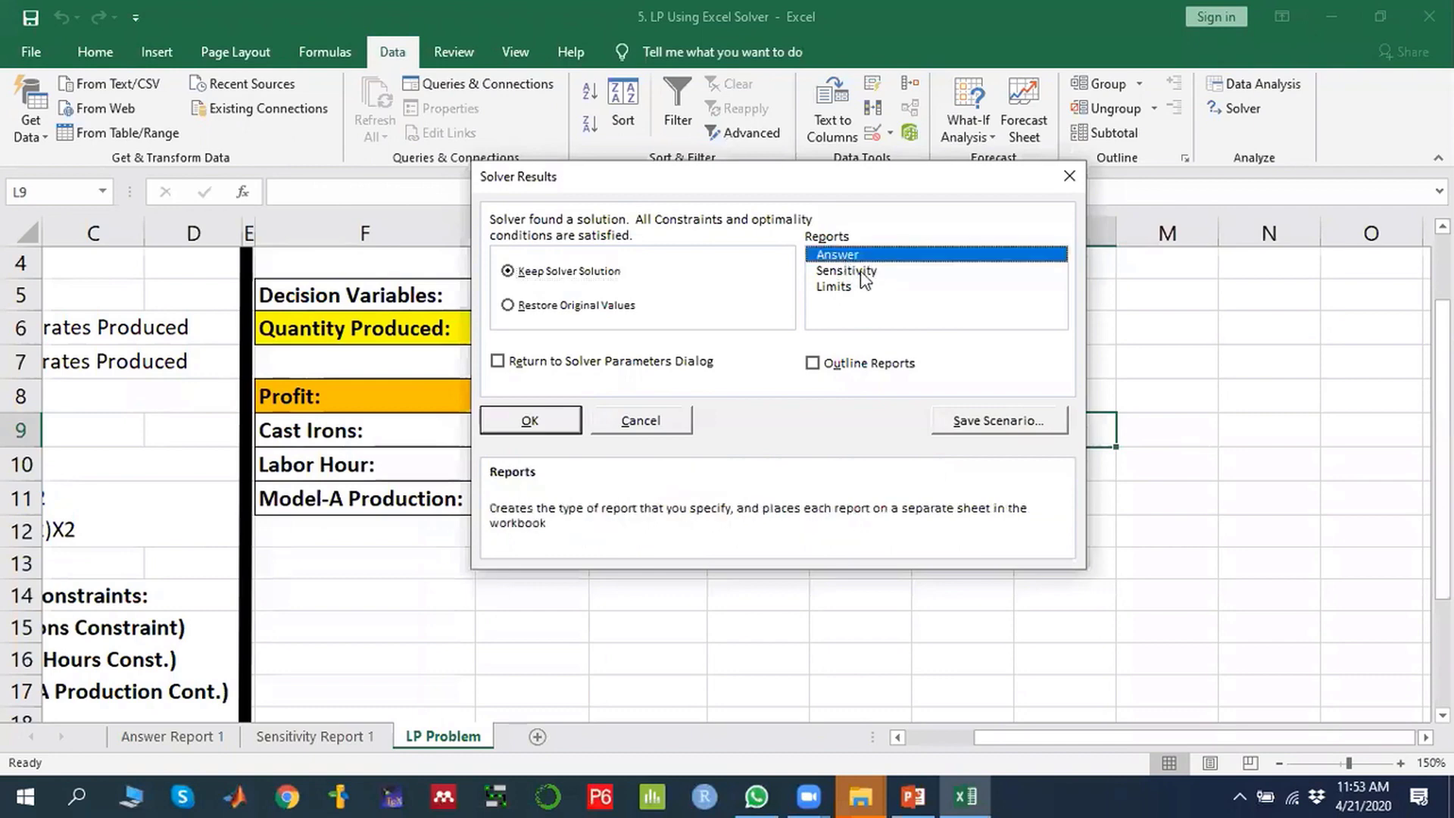
left_click(861, 273)
left_click(845, 255)
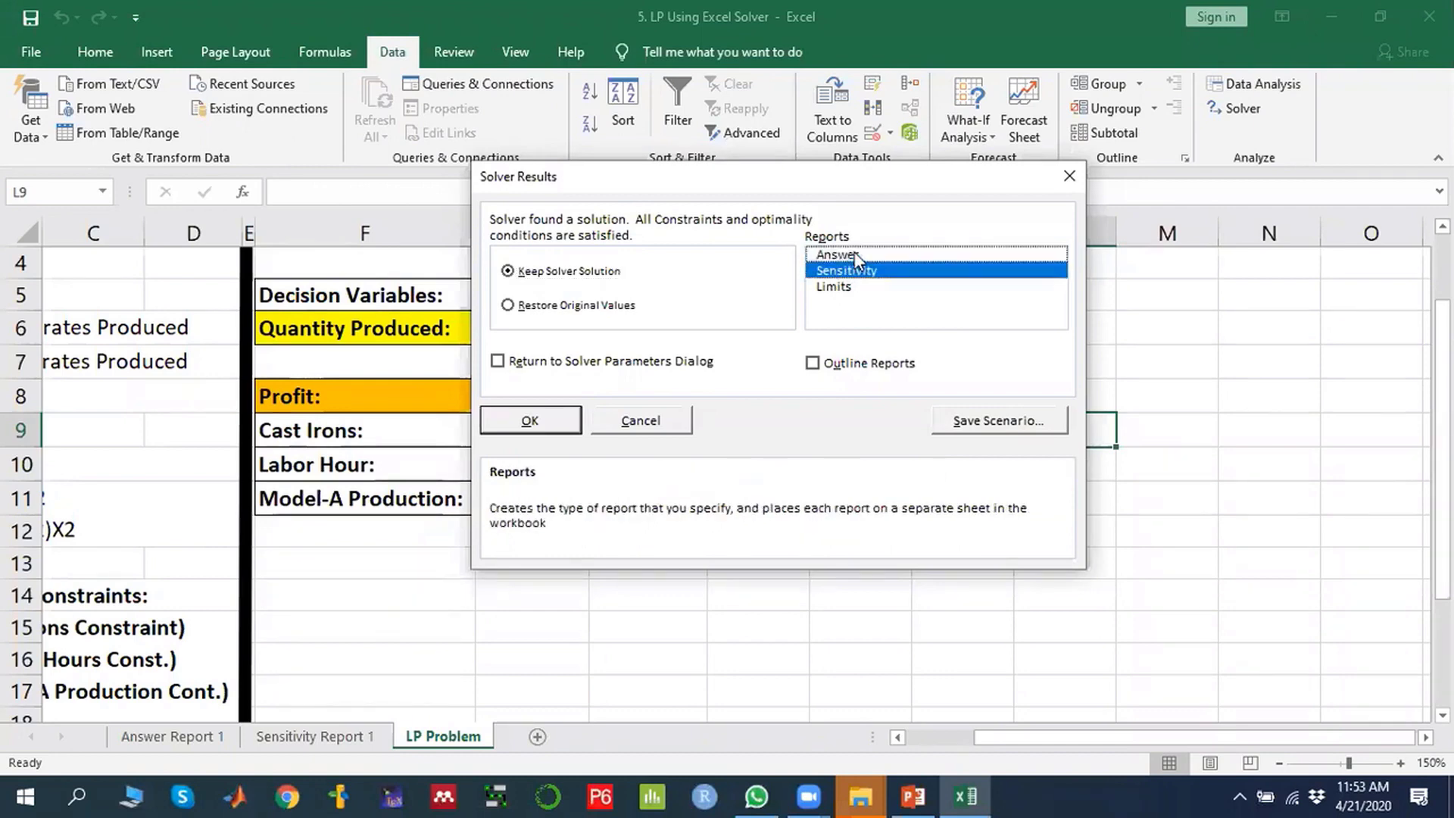
left_click(845, 256)
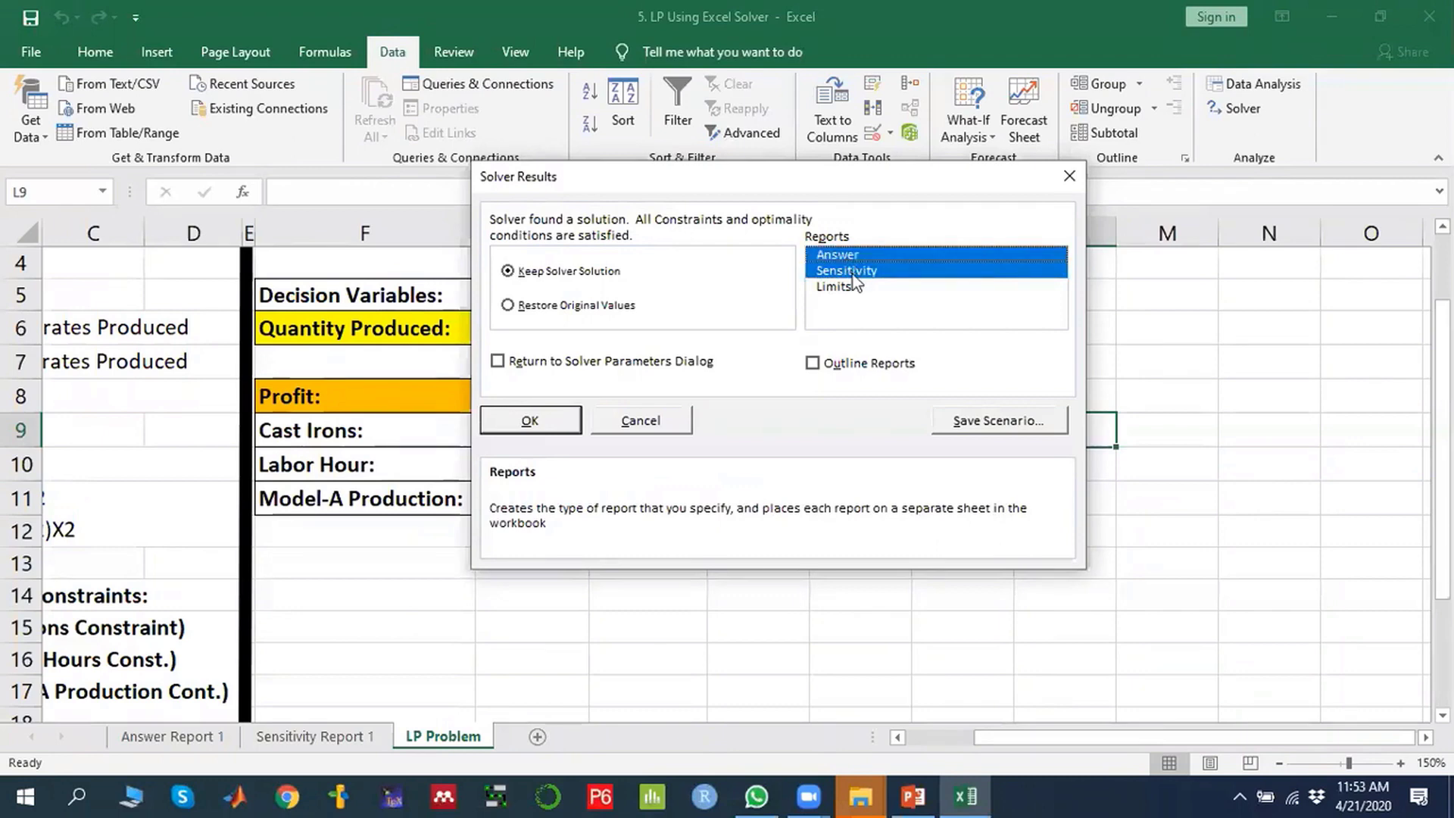
left_click(851, 270)
left_click(846, 271)
left_click(542, 419)
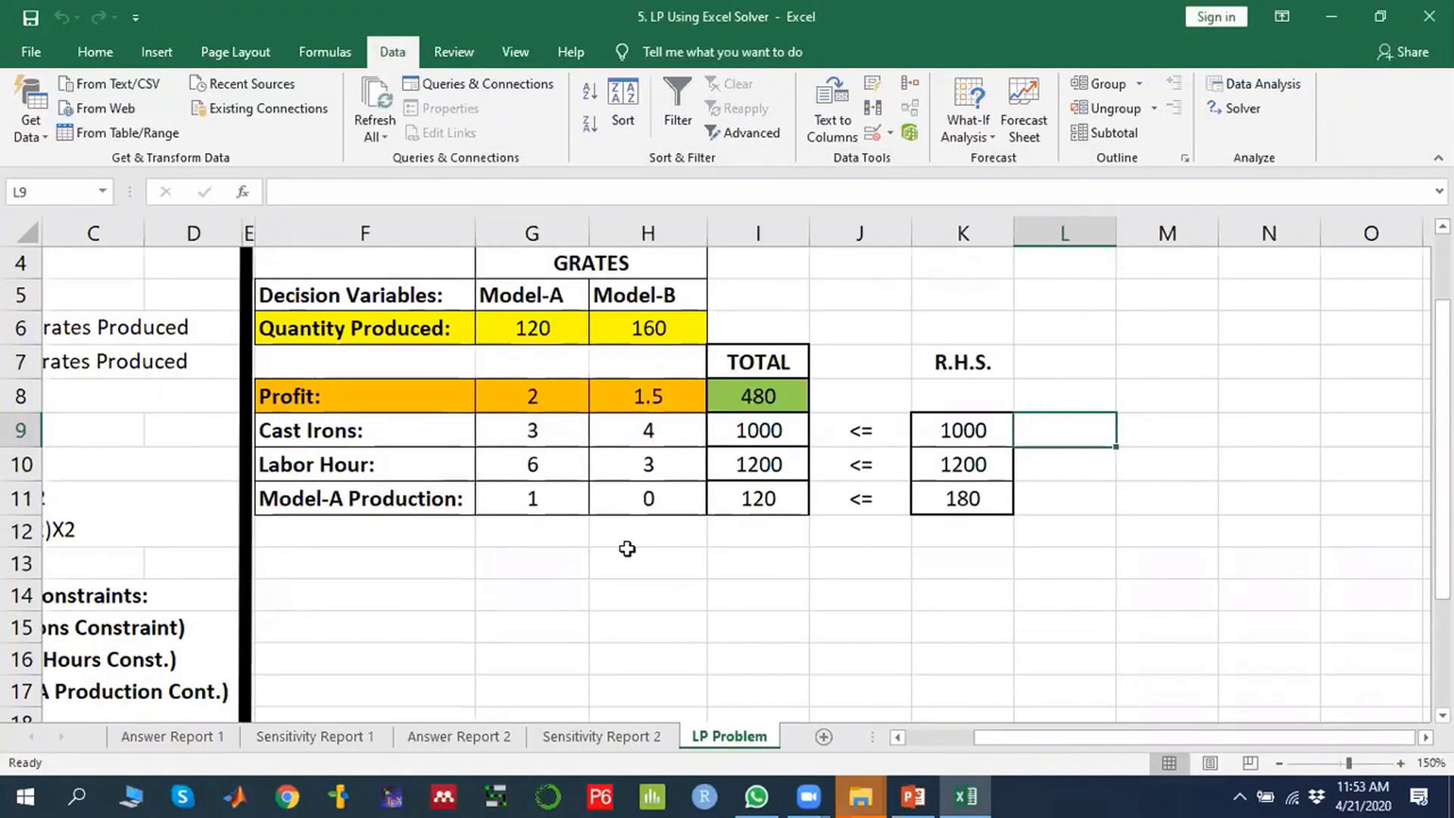
Look over the Answer Report 2 and Sensitivity Report 2 sheets, returning to the tables of Answer Report 2.
left_click(454, 737)
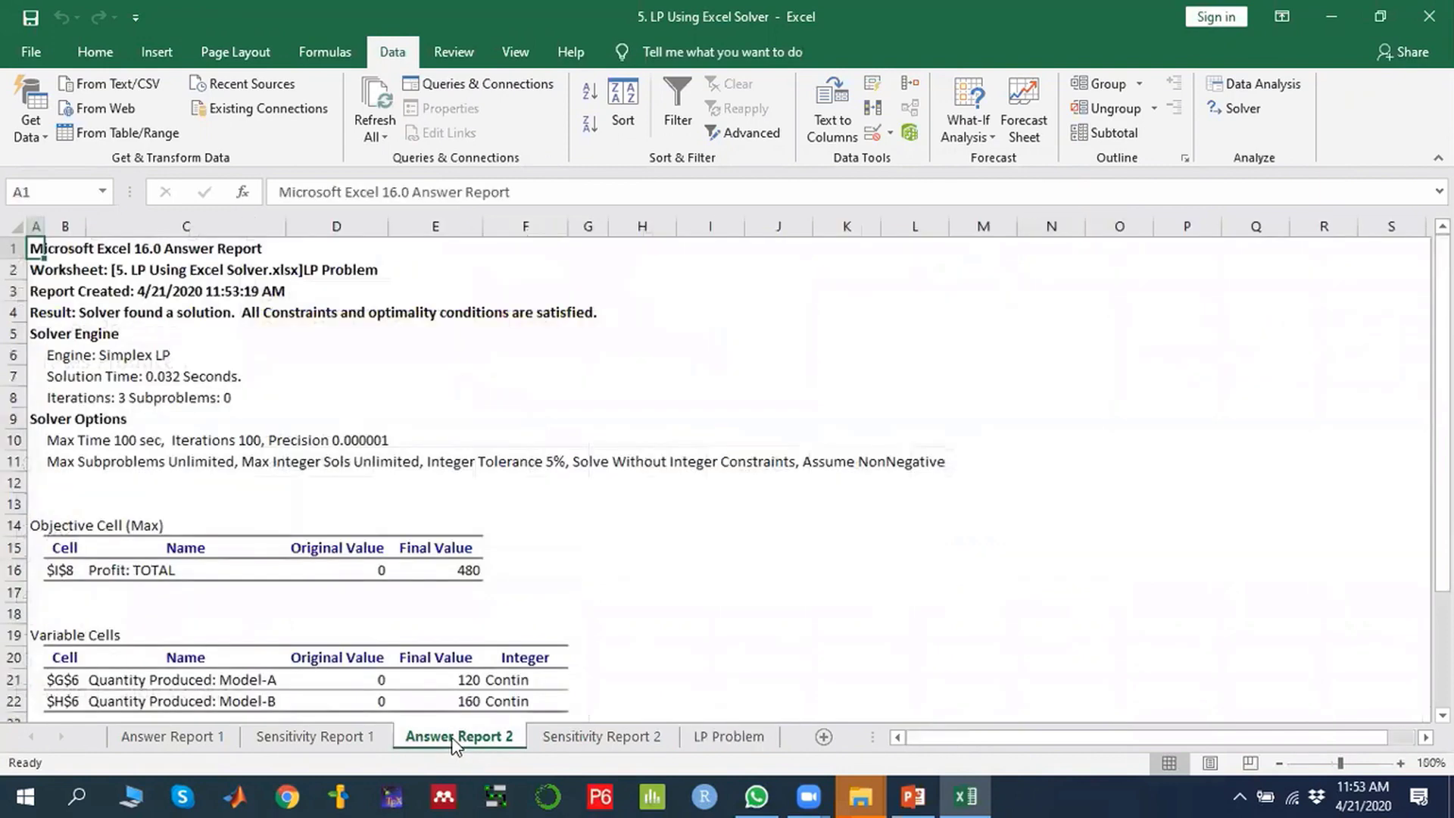
left_click(596, 737)
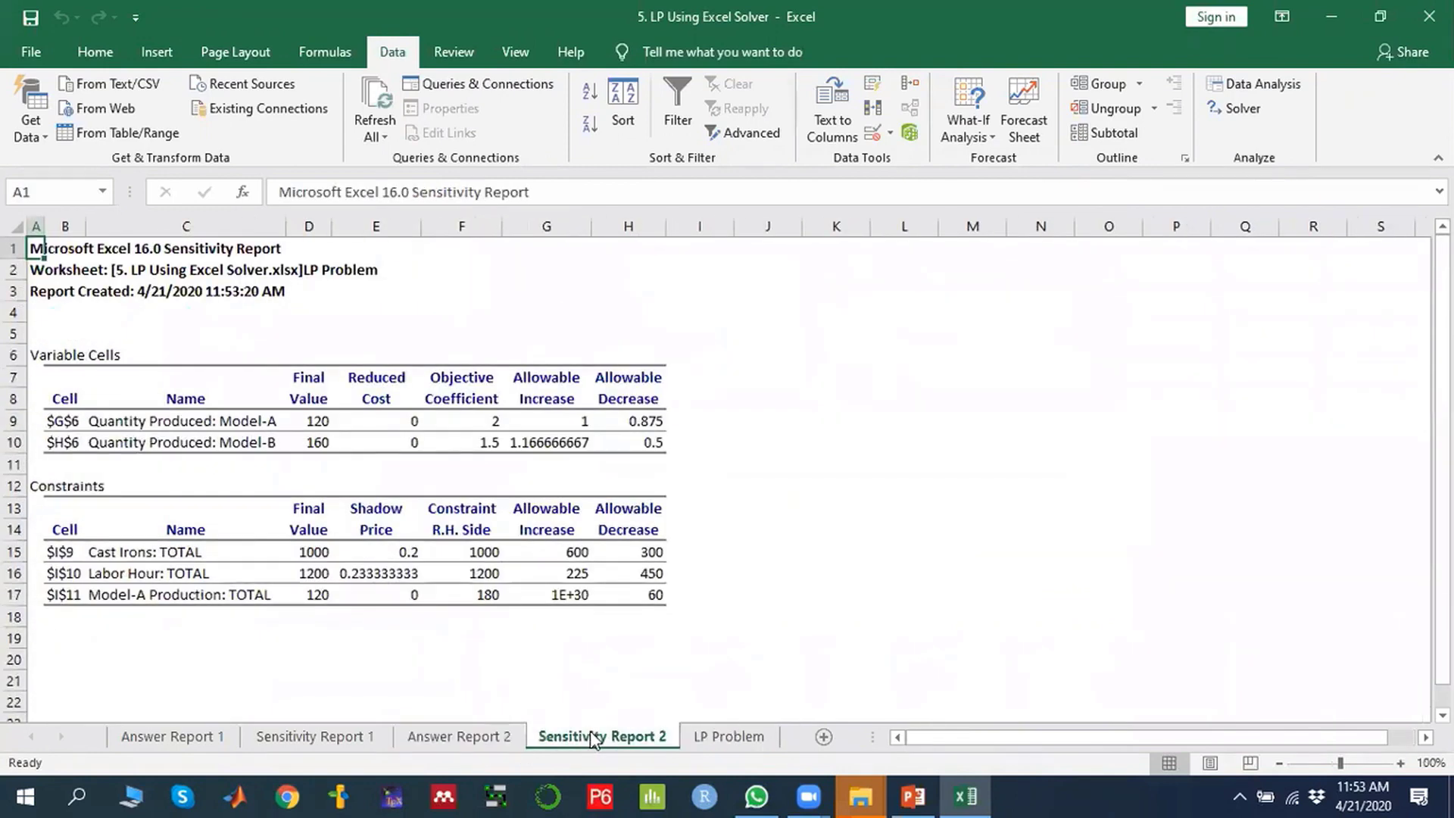
left_click(448, 739)
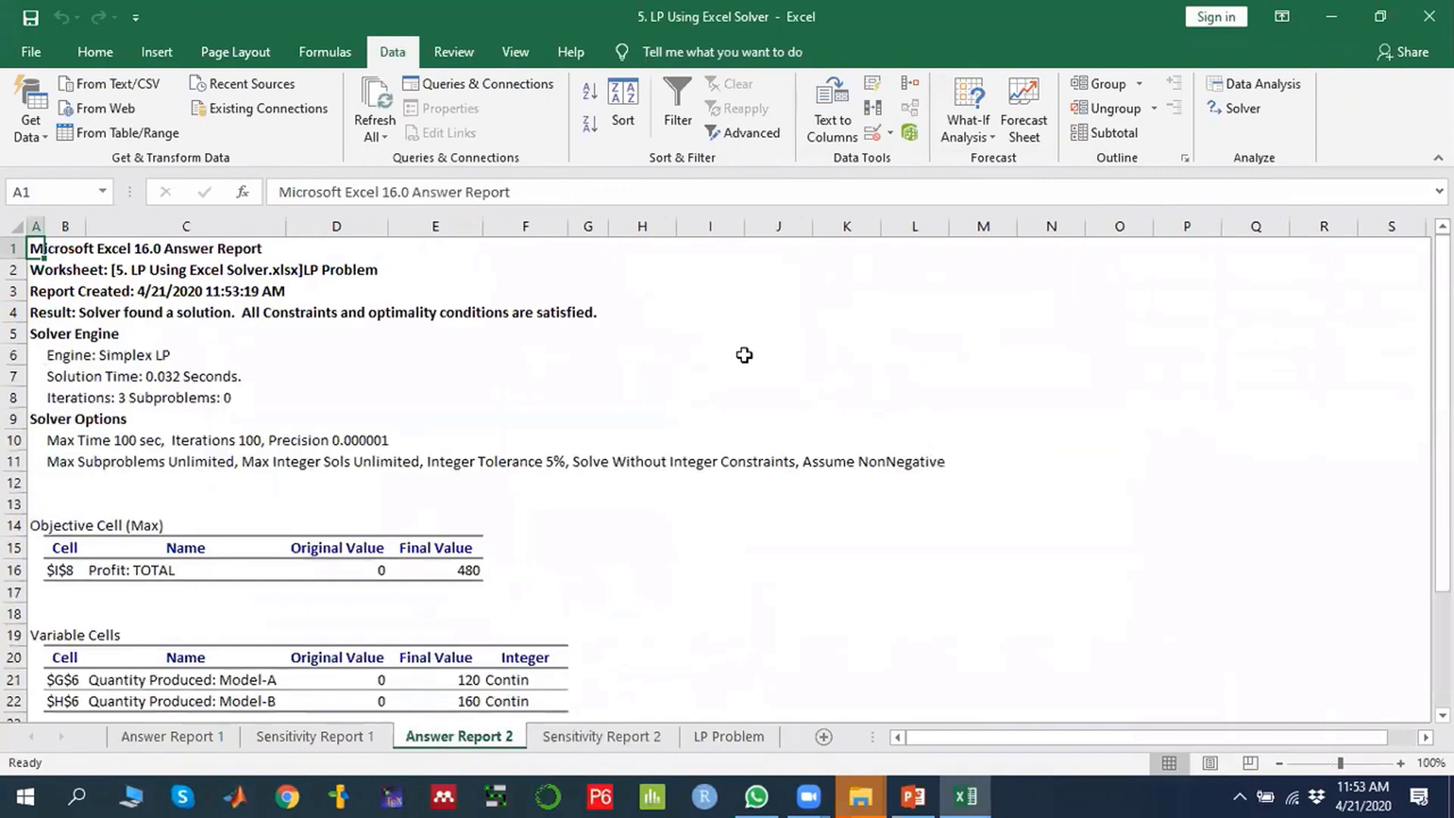
scroll(471, 409, "down", 2)
scroll(470, 409, "down", 2)
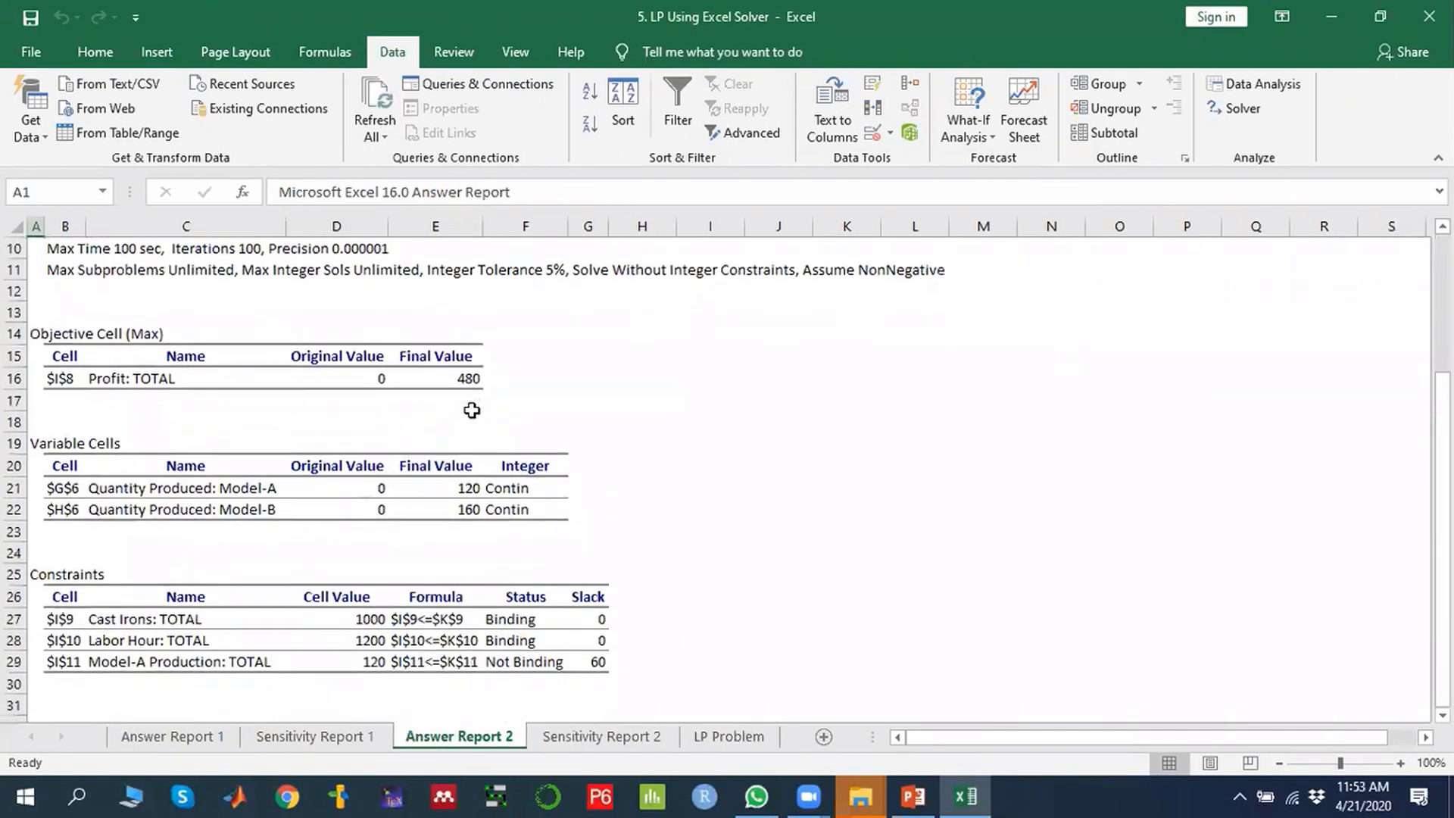
Examine the final values of the Profit total and the Model-A and Model-B quantities in Answer Report 2.
left_click(459, 321)
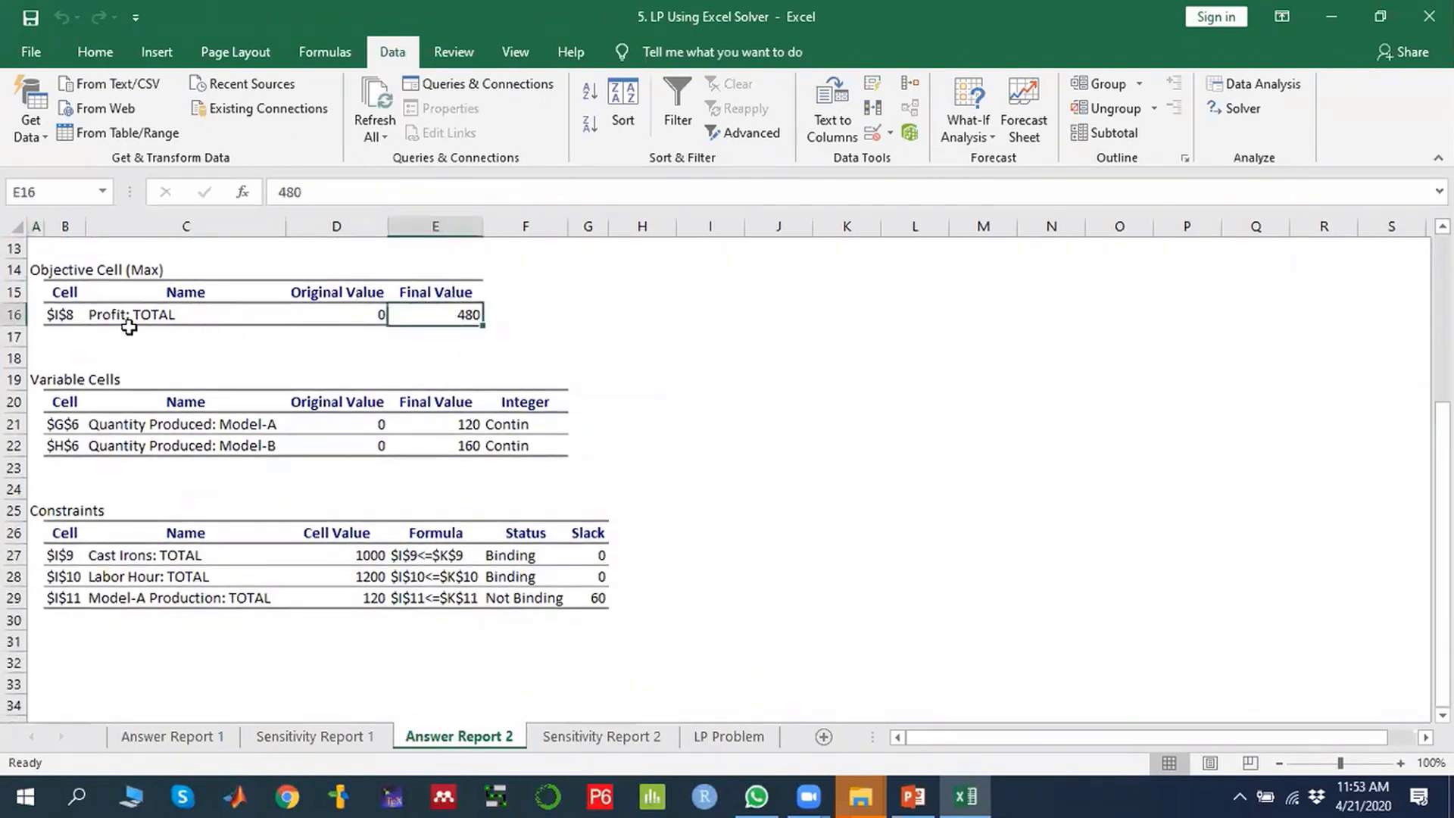
left_click(196, 309)
left_click_drag(195, 309, 464, 311)
left_click(470, 314)
left_click(462, 423)
left_click_drag(219, 424, 454, 421)
left_click_drag(201, 444, 464, 450)
left_click(461, 449)
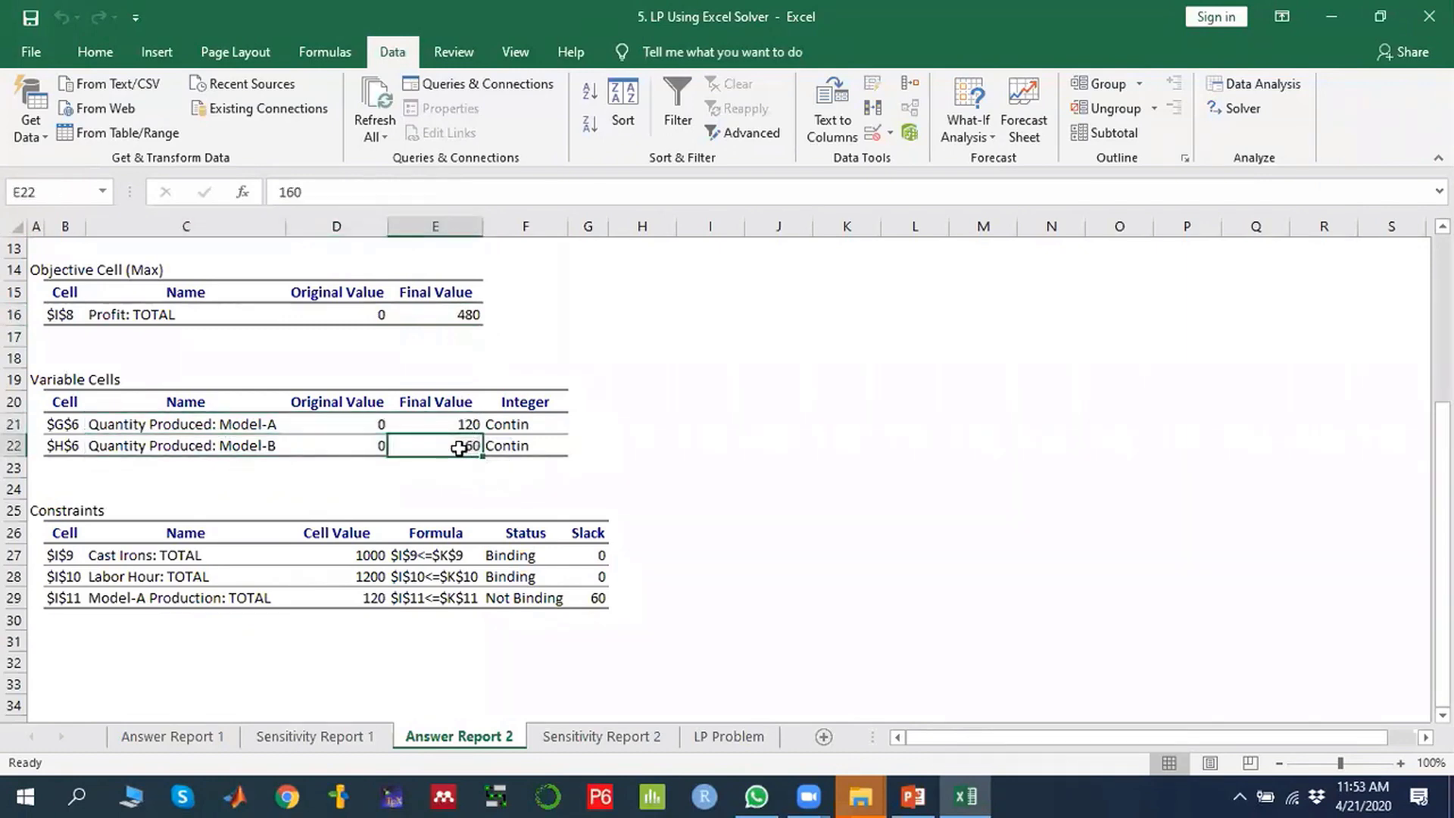
Examine the cell values of the Cast Irons, Labor Hour and Model-A Production constraints in Answer Report 2.
scroll(459, 448, "down", 1)
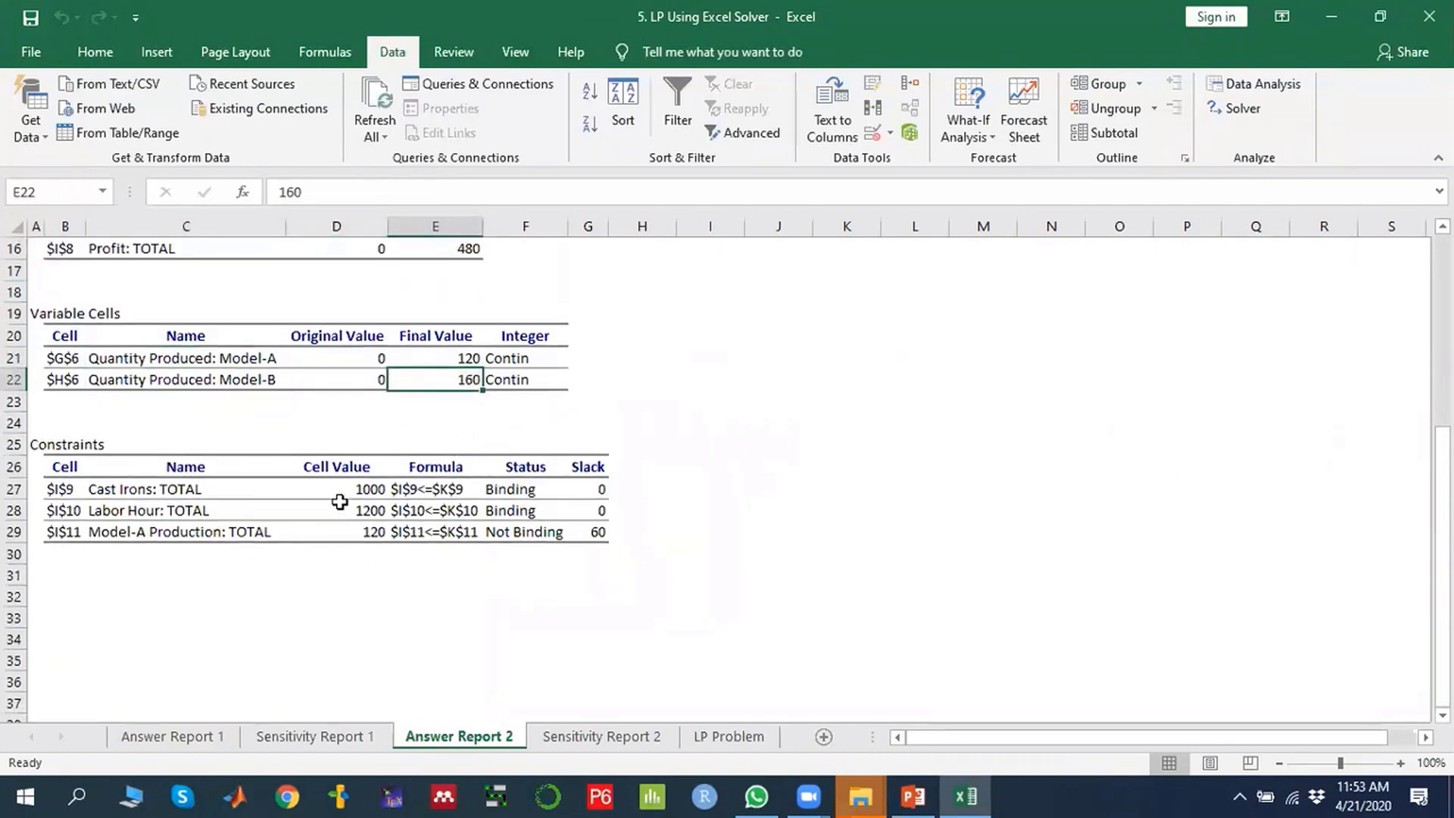
left_click(341, 488)
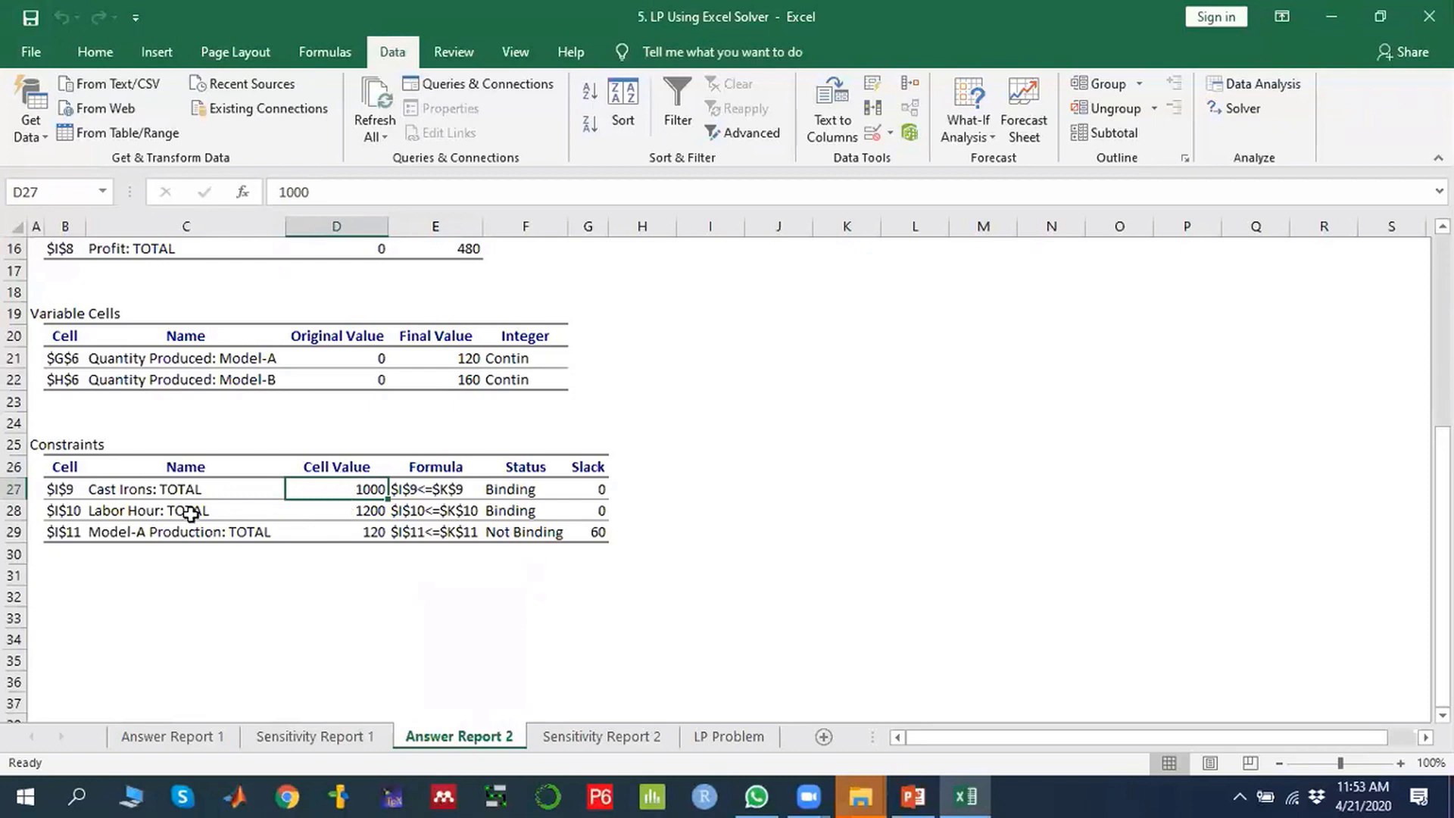
left_click(354, 509)
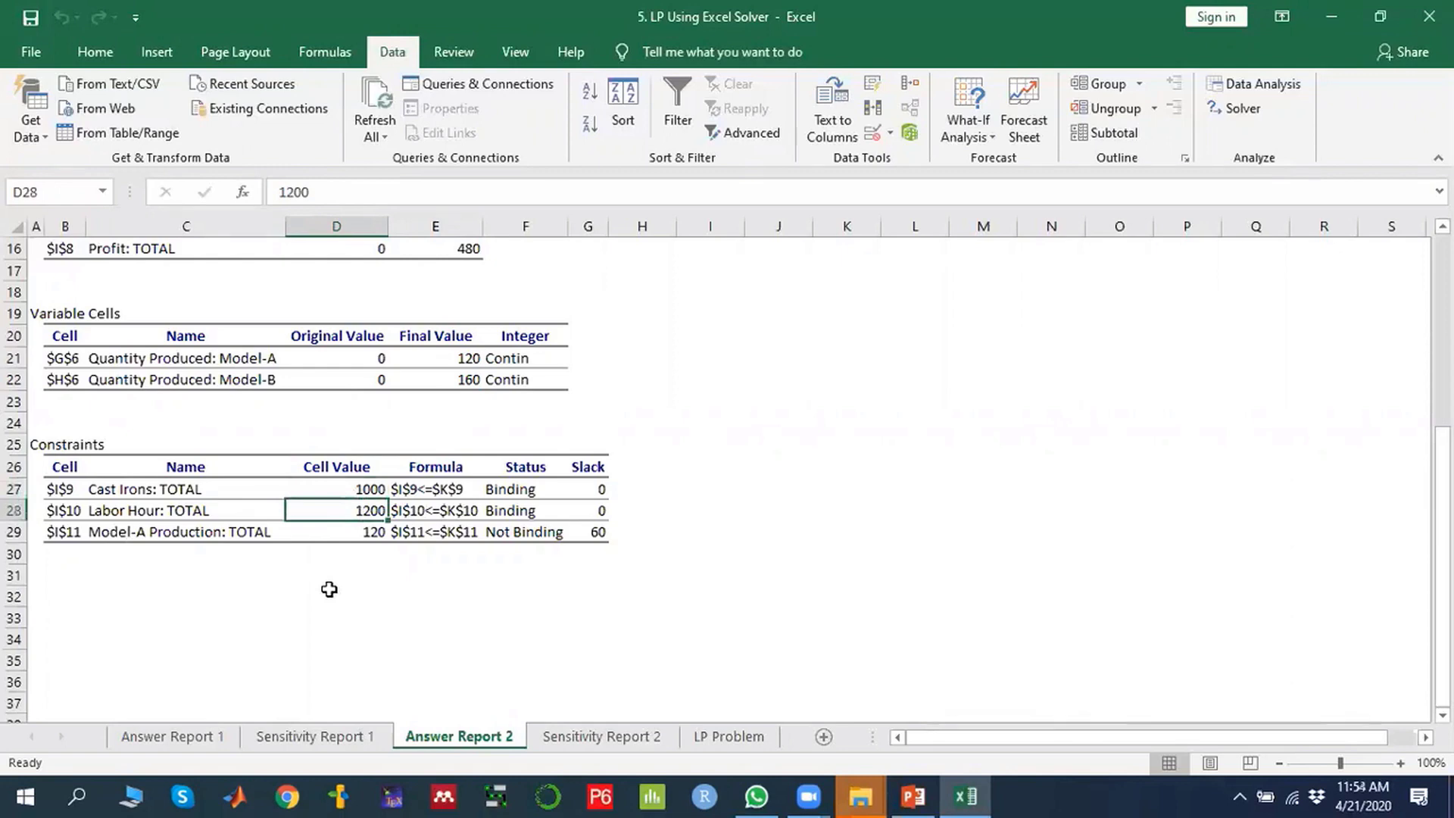
left_click(201, 532)
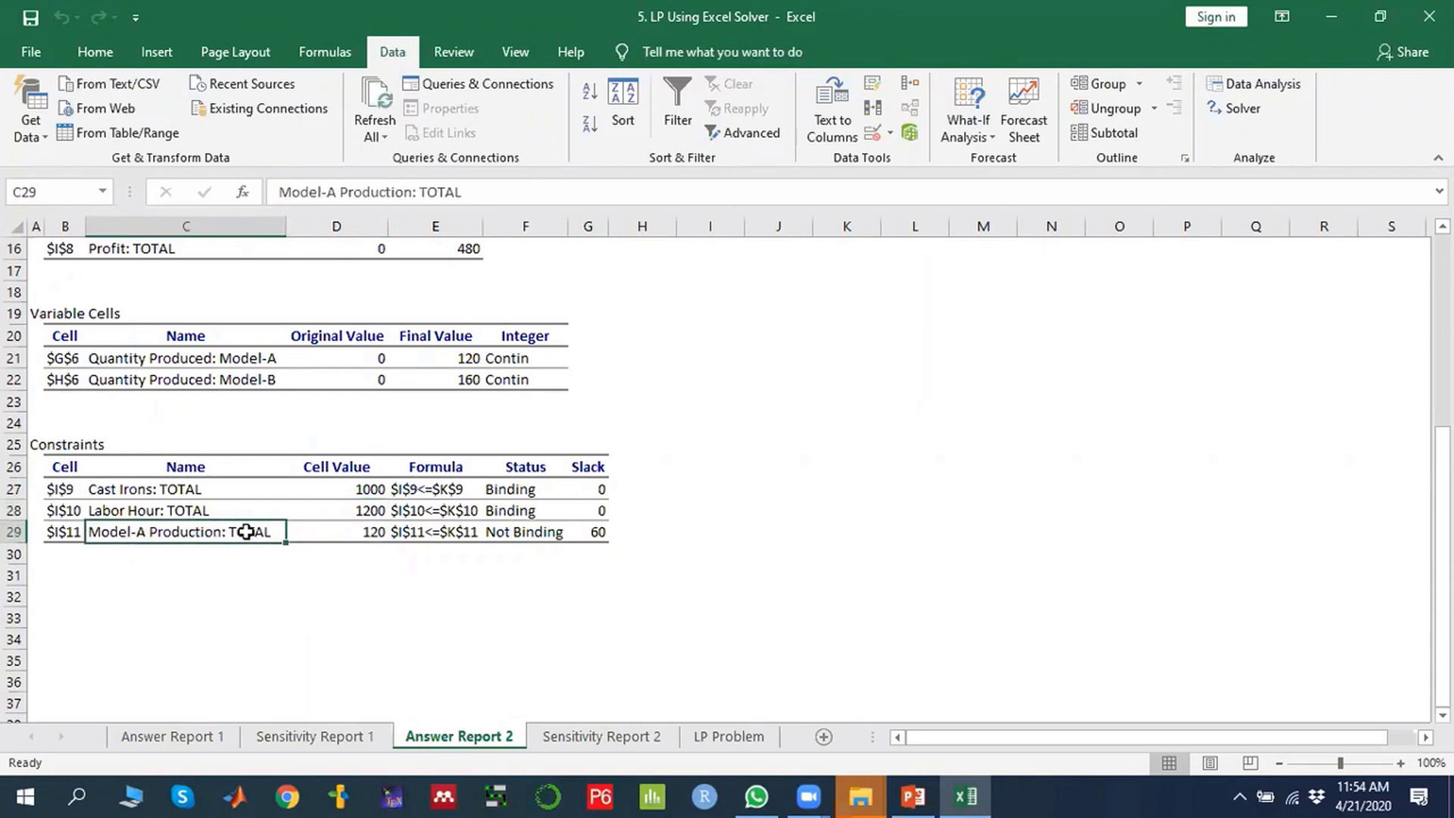
left_click(354, 489)
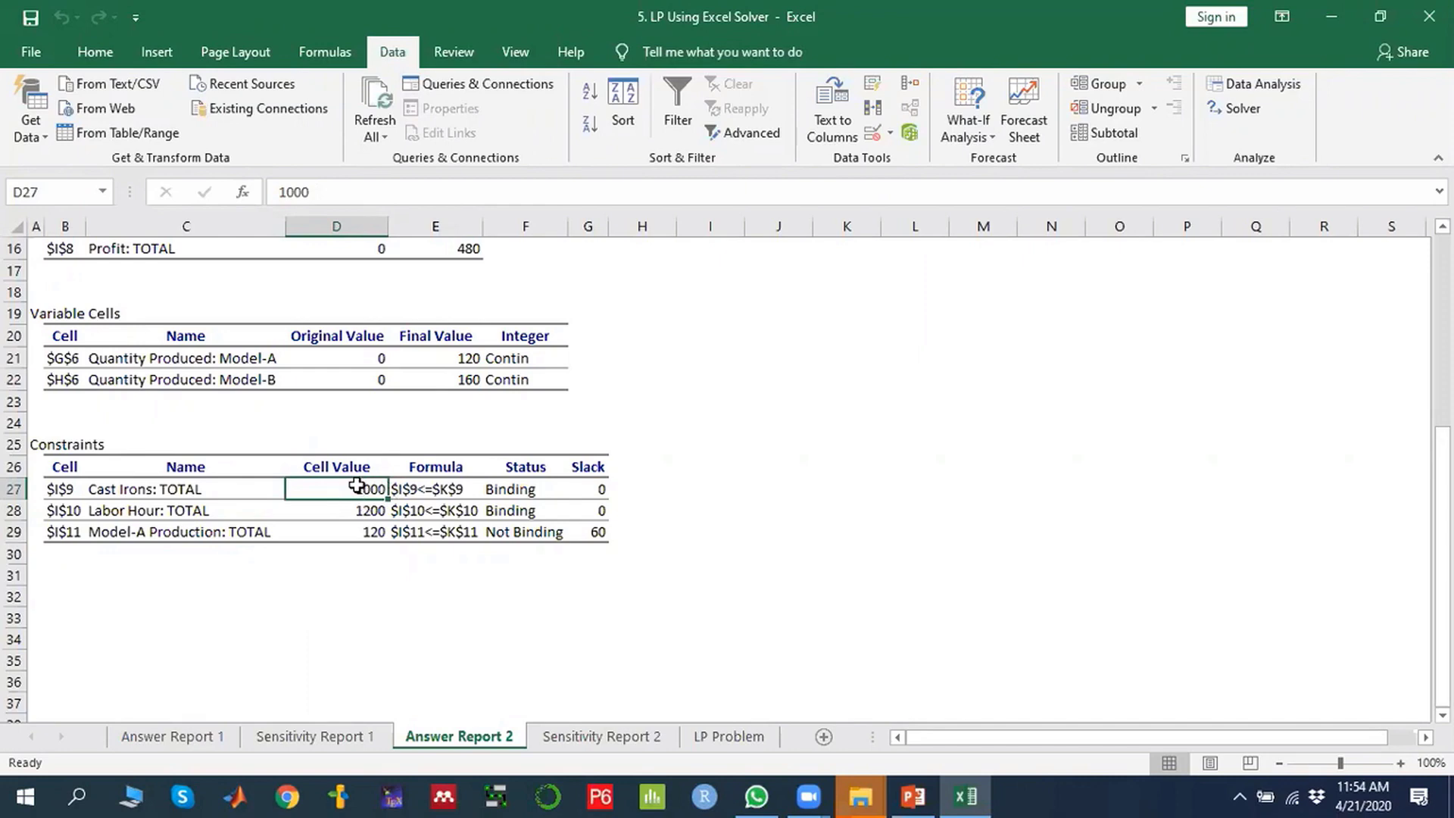
Examine the status and slack of the Cast Irons constraint.
left_click(595, 488)
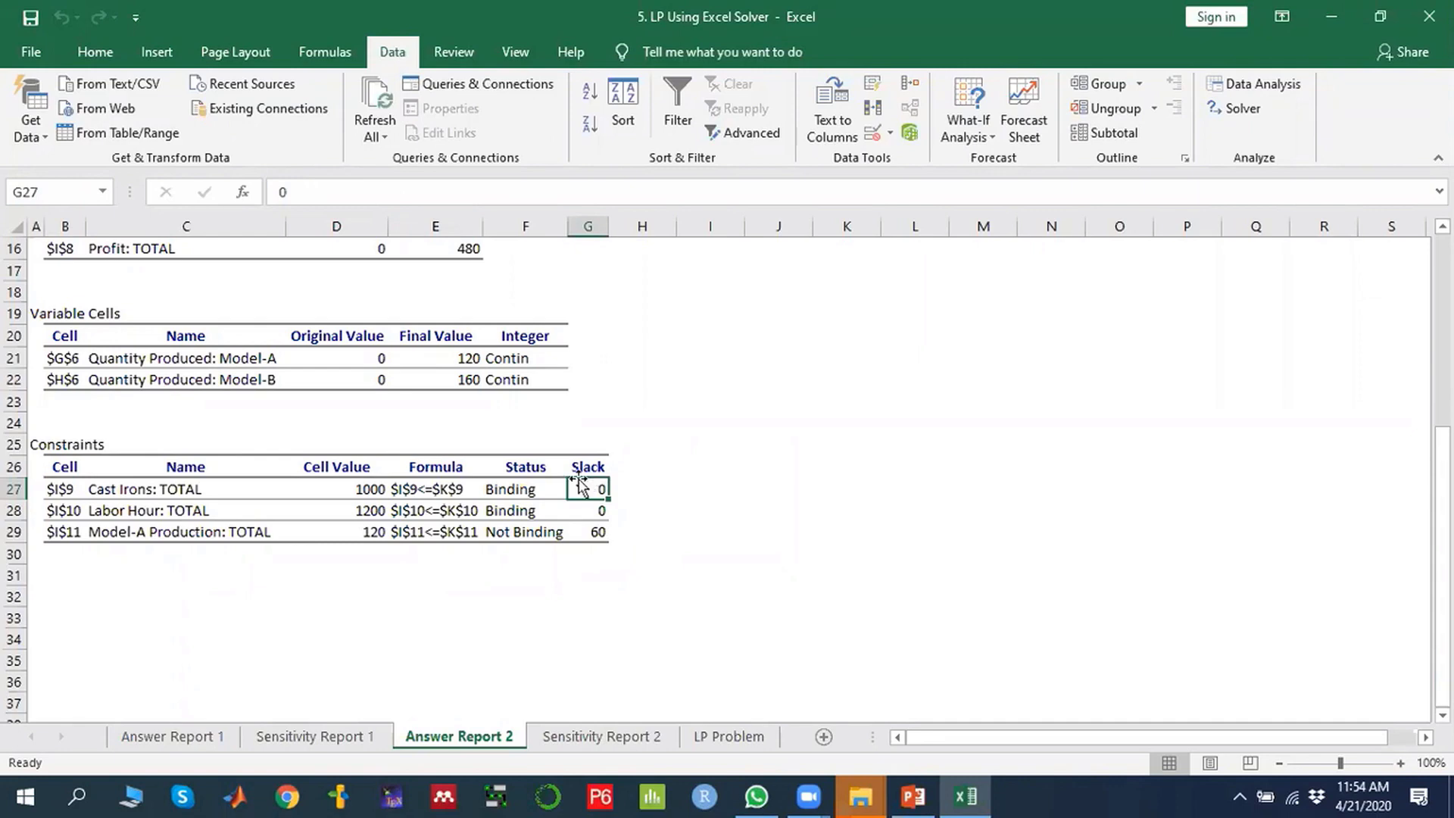
left_click(513, 491)
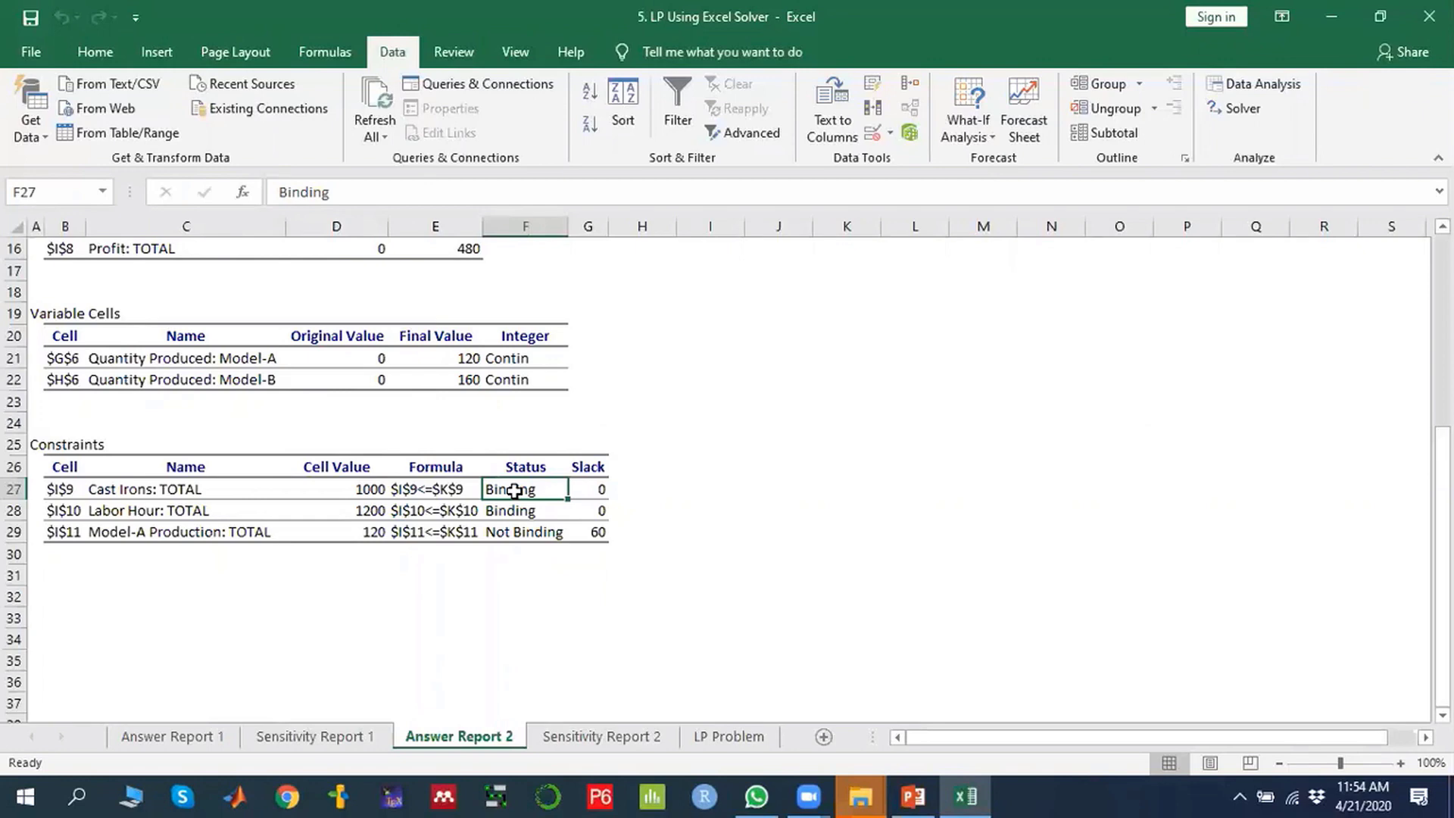
left_click(166, 489)
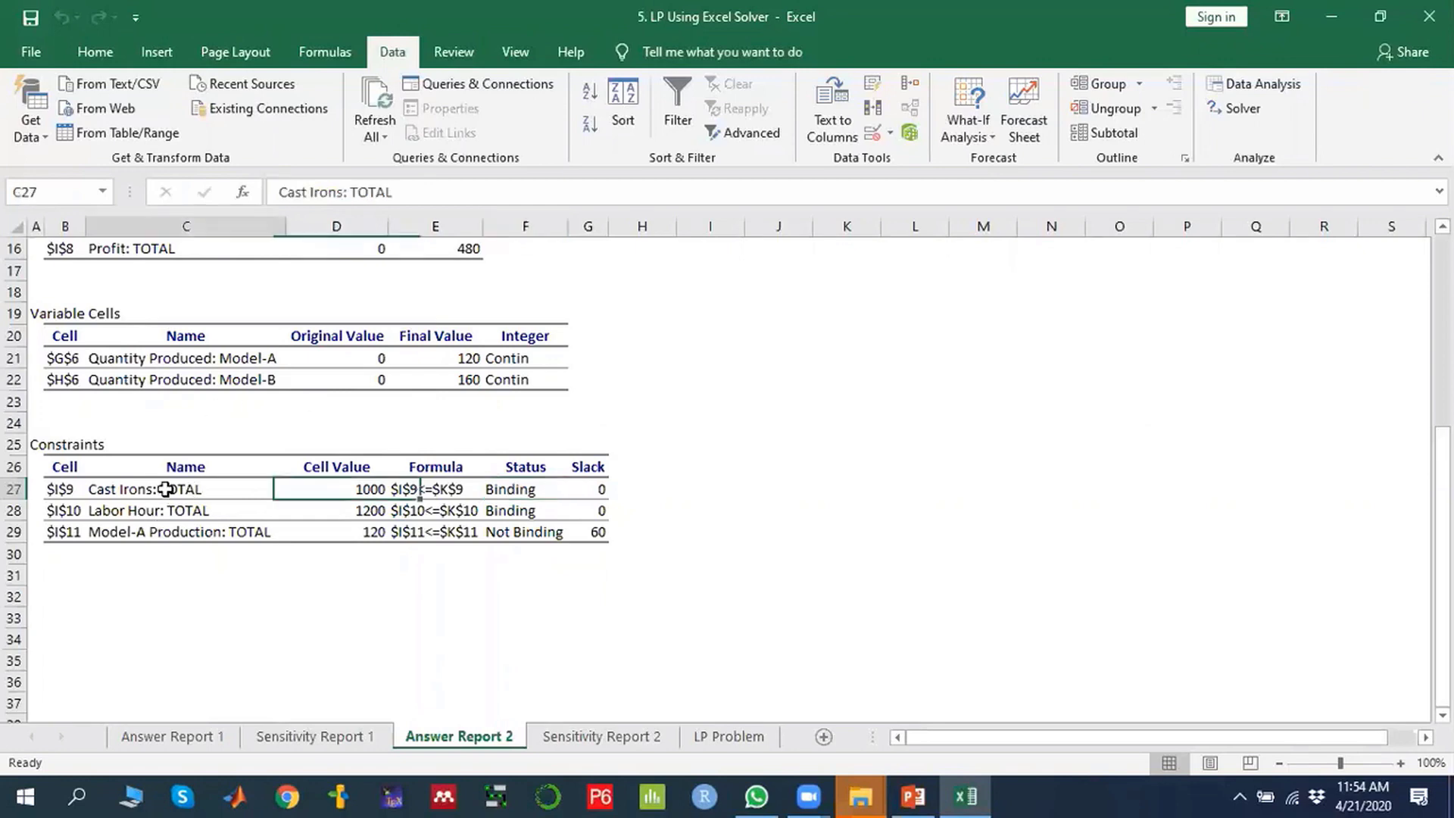
left_click(526, 486)
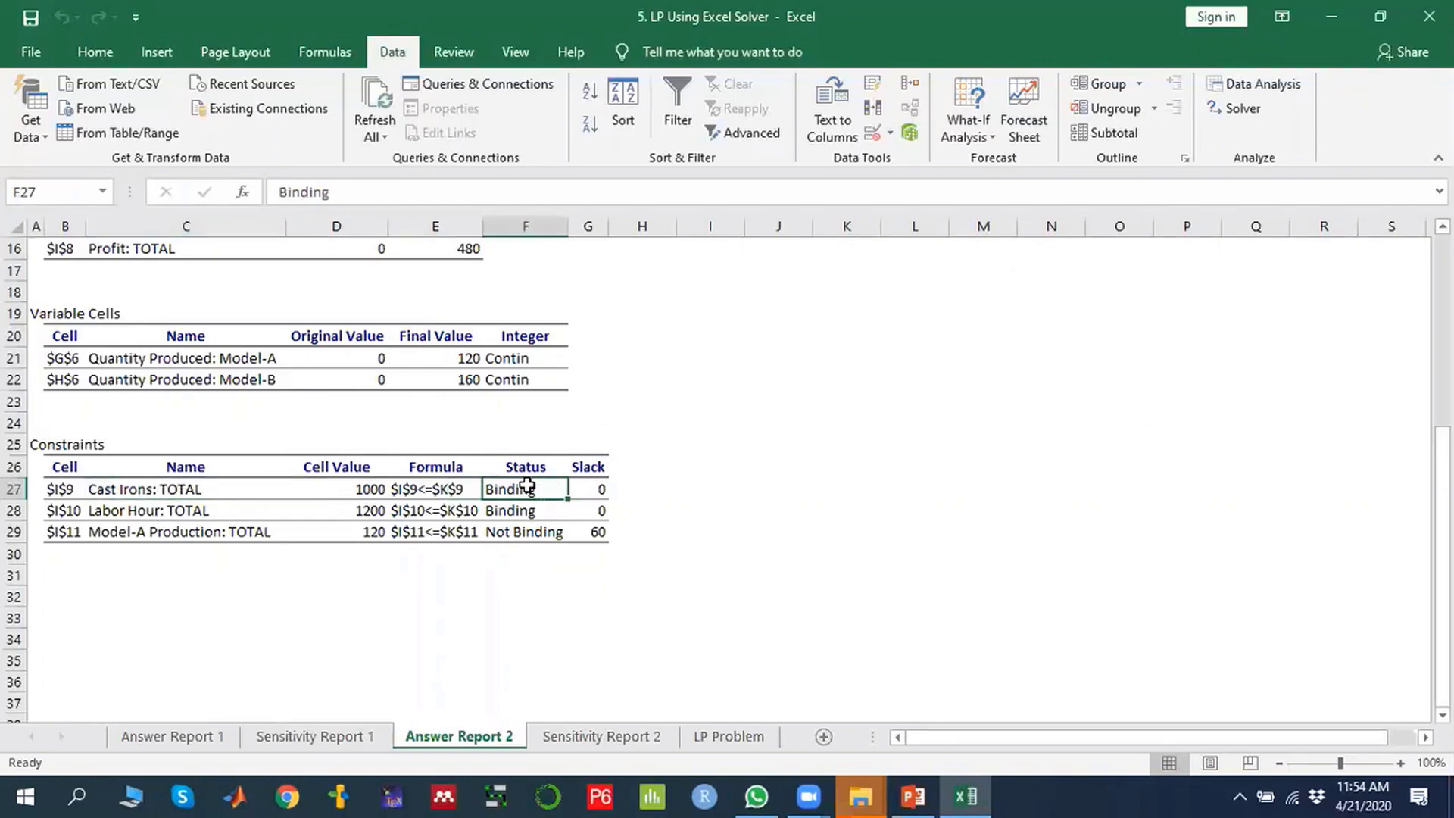
left_click(596, 487)
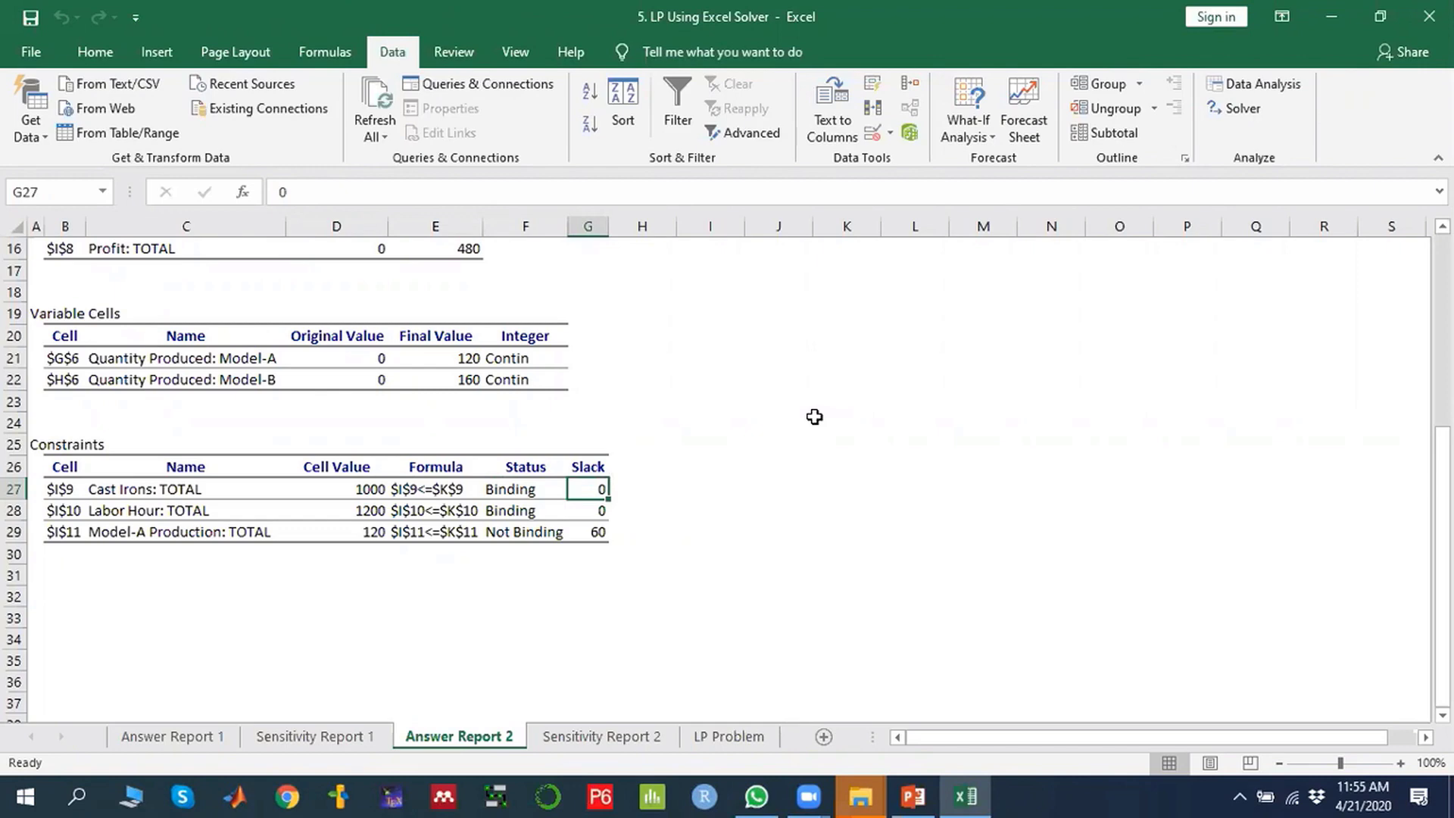
Check the Labor Hour constraint's cell value, status and slack, and the Model-A Production constraint's status and slack.
left_click(367, 510)
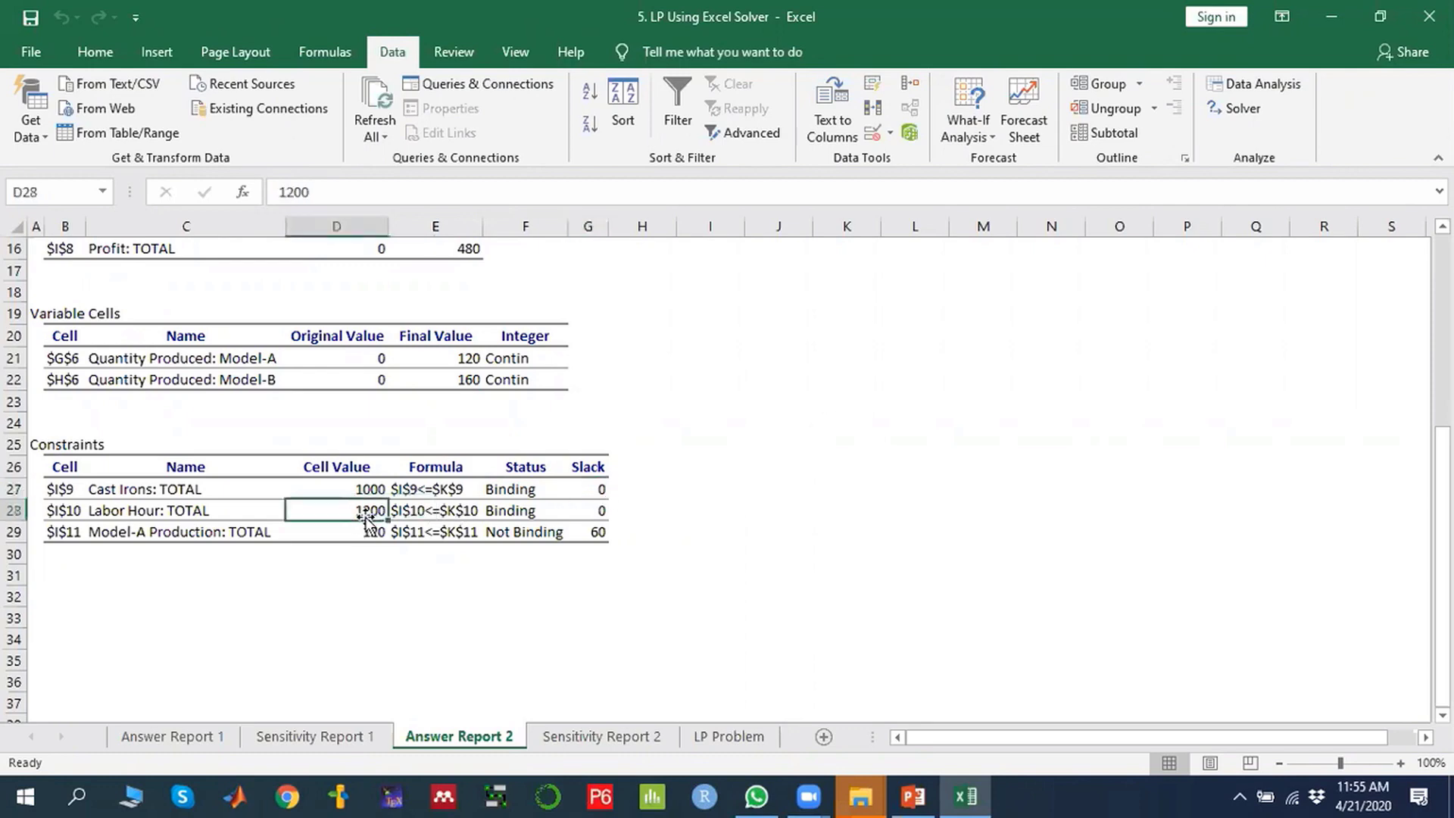
left_click(535, 512)
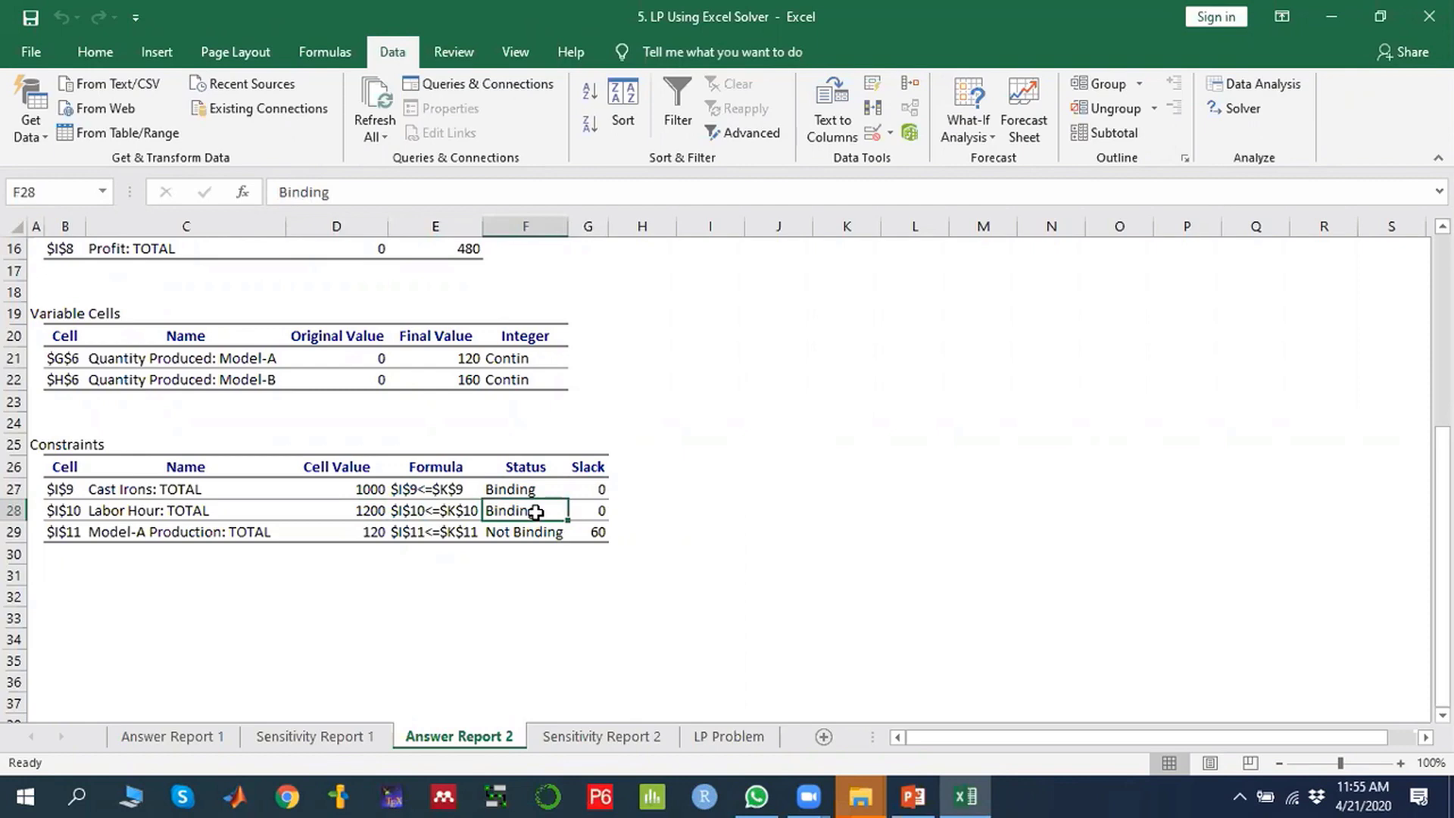
left_click(599, 508)
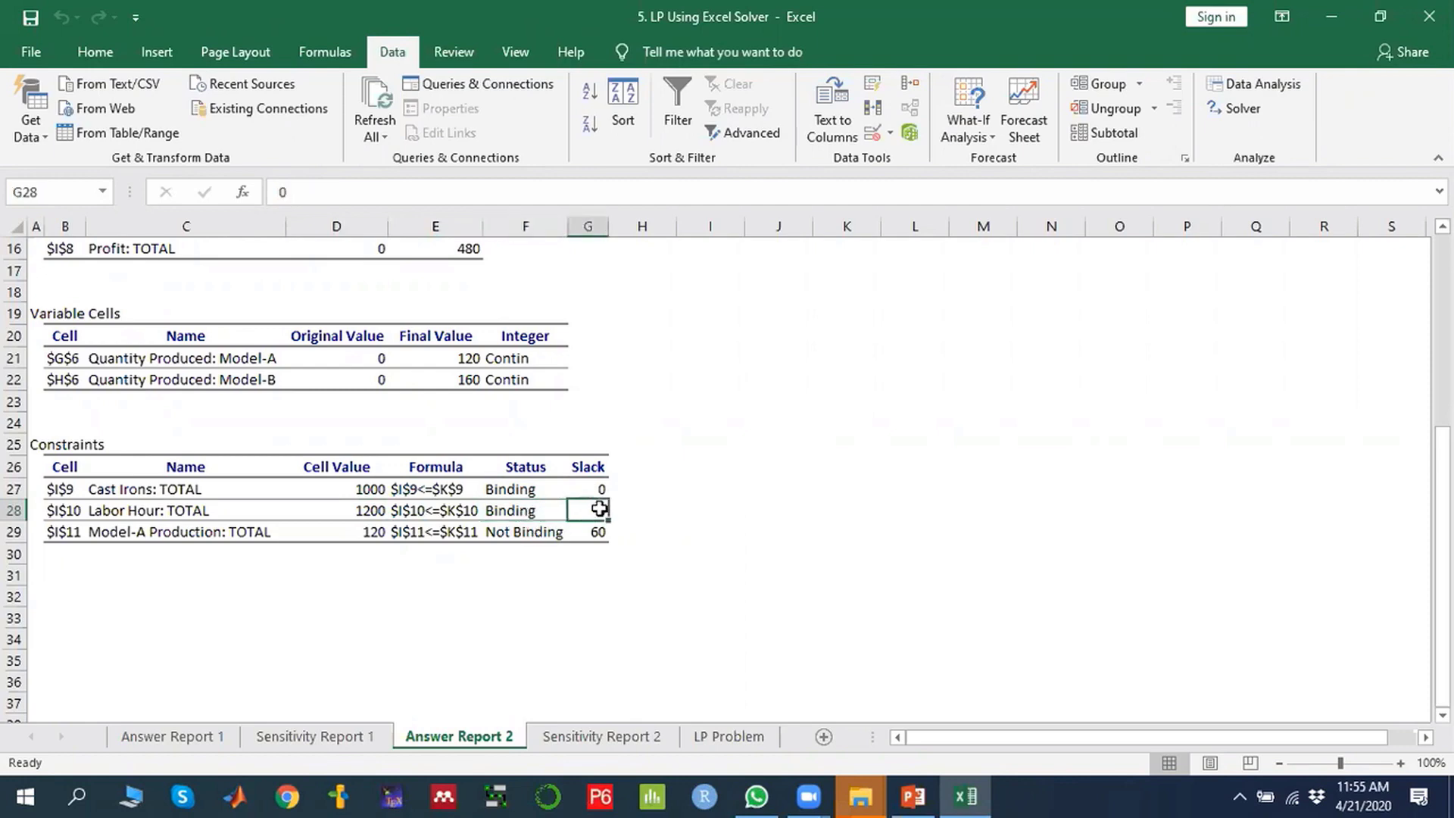
left_click(506, 535)
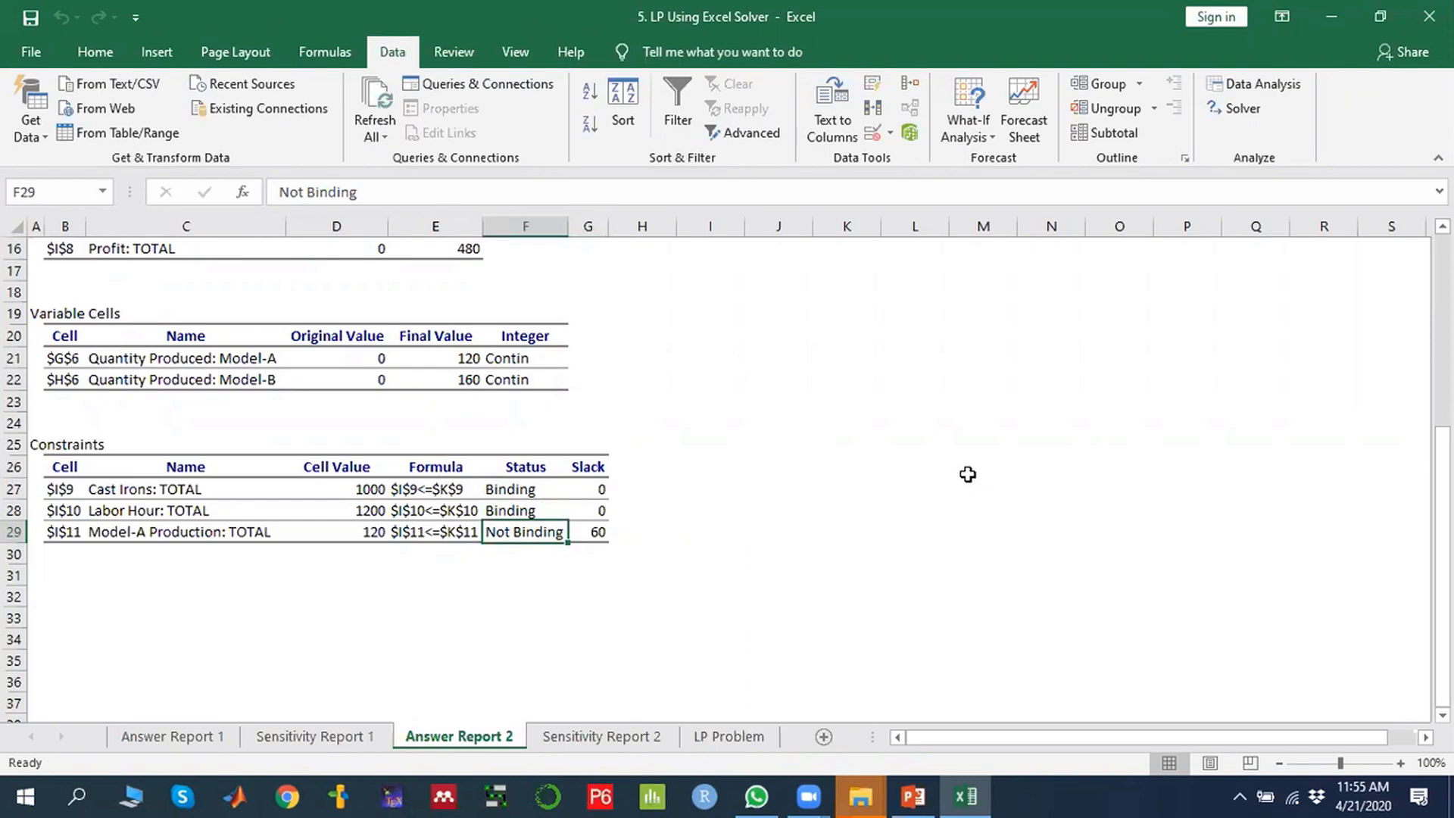
left_click(591, 533)
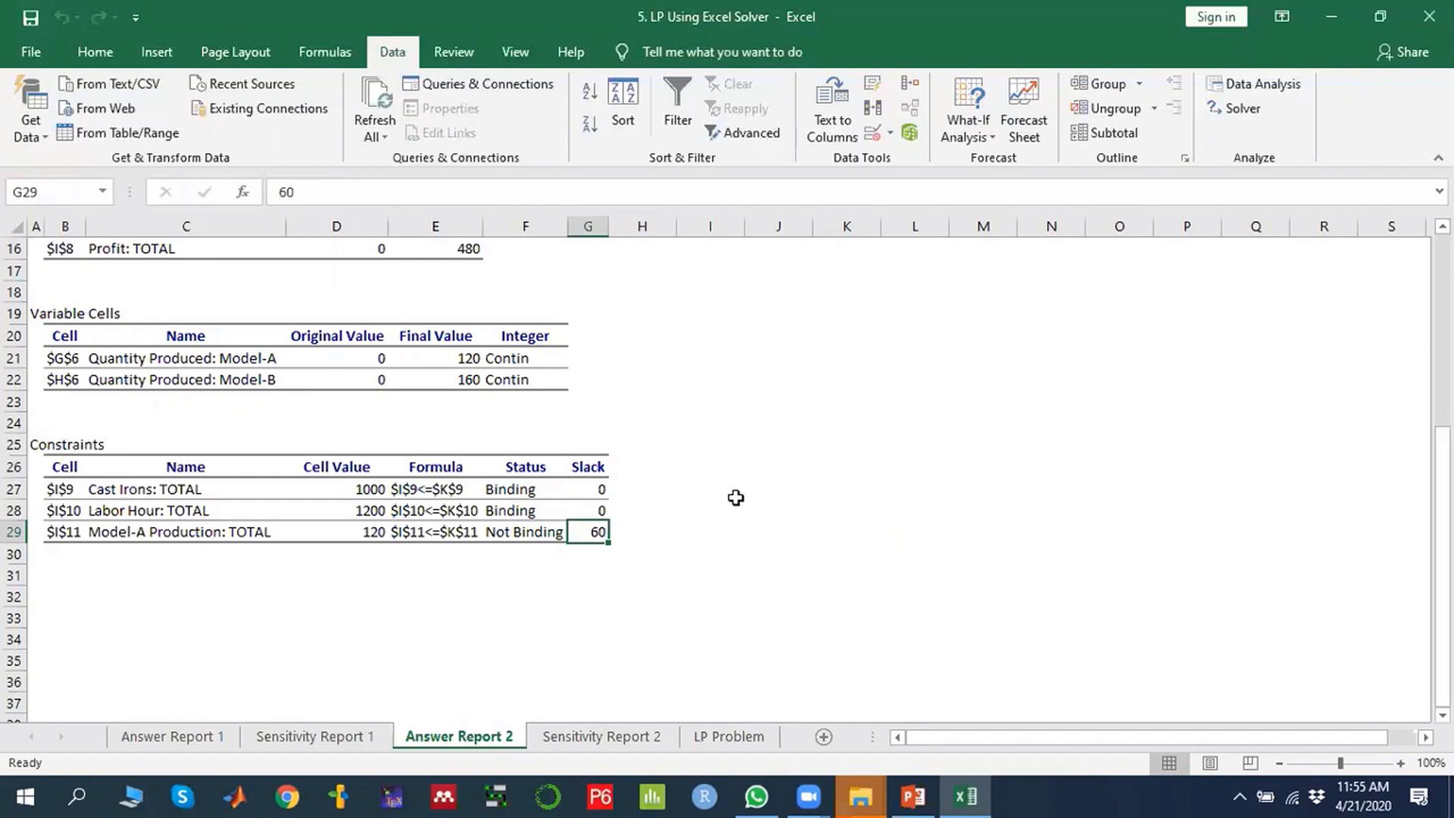
Review the final values of the Model-A and Model-B quantities and the Profit total in Answer Report 2 again.
left_click(464, 355)
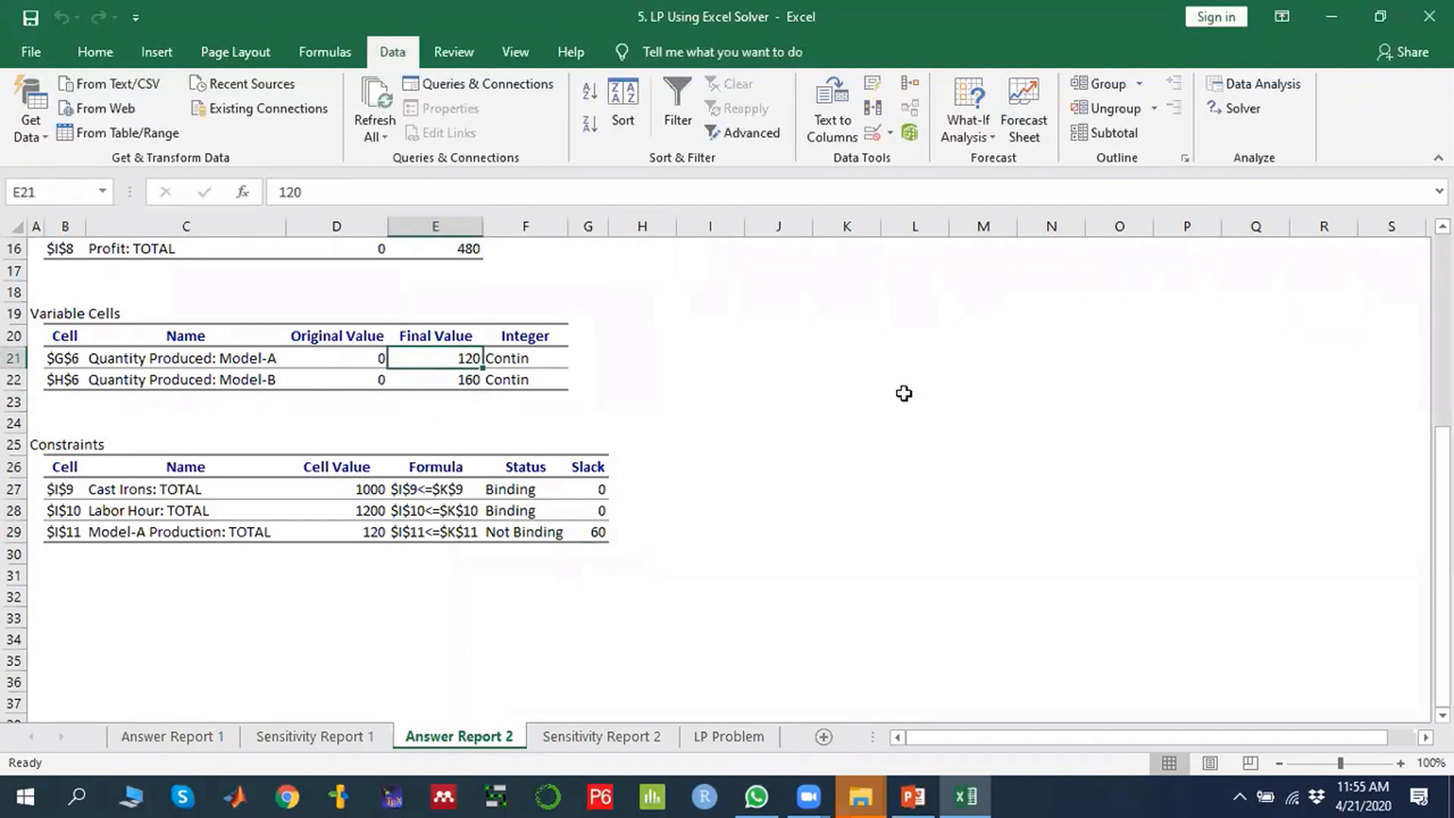
scroll(776, 428, "up", 1)
left_click(457, 315)
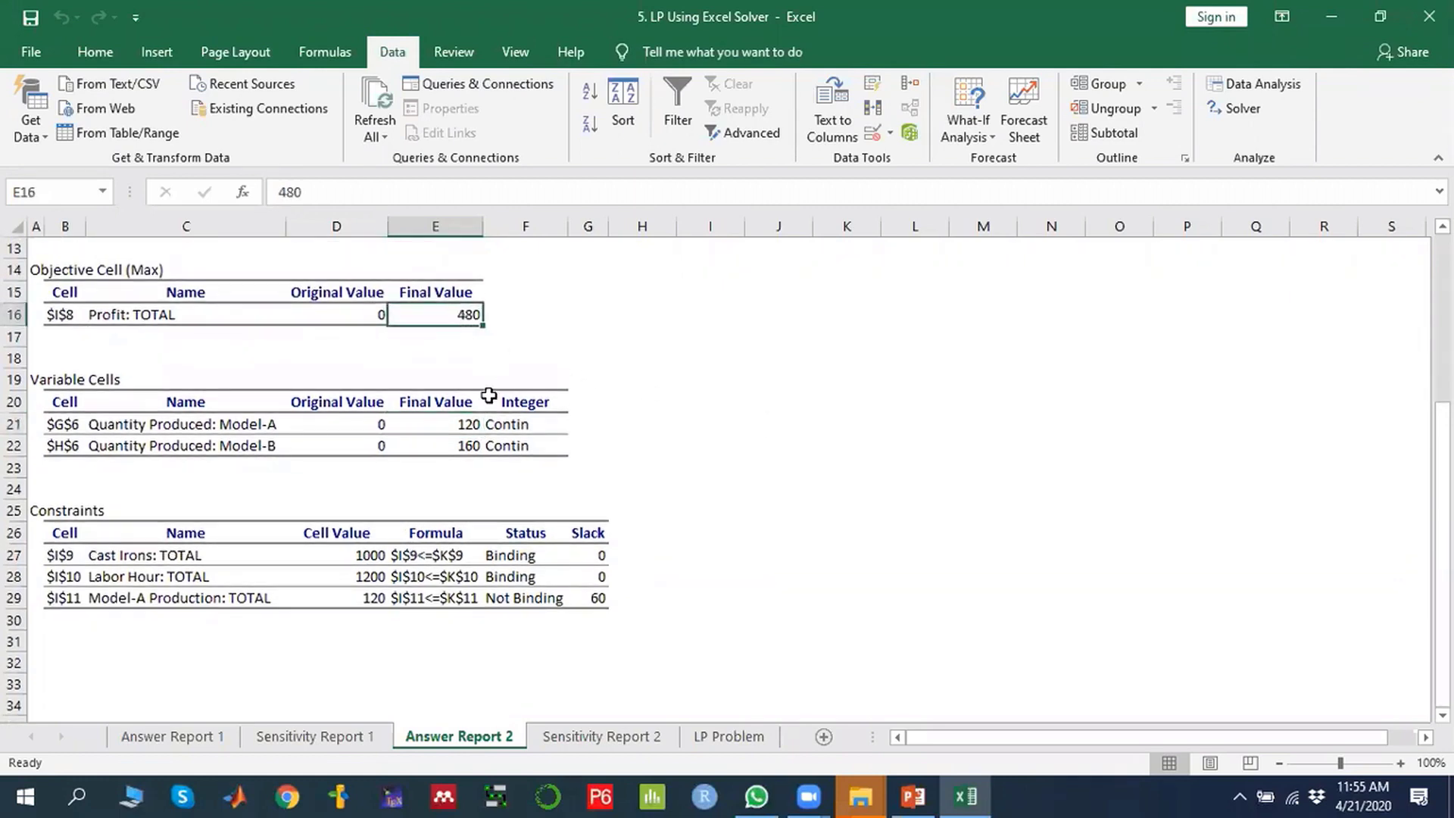
left_click(456, 426)
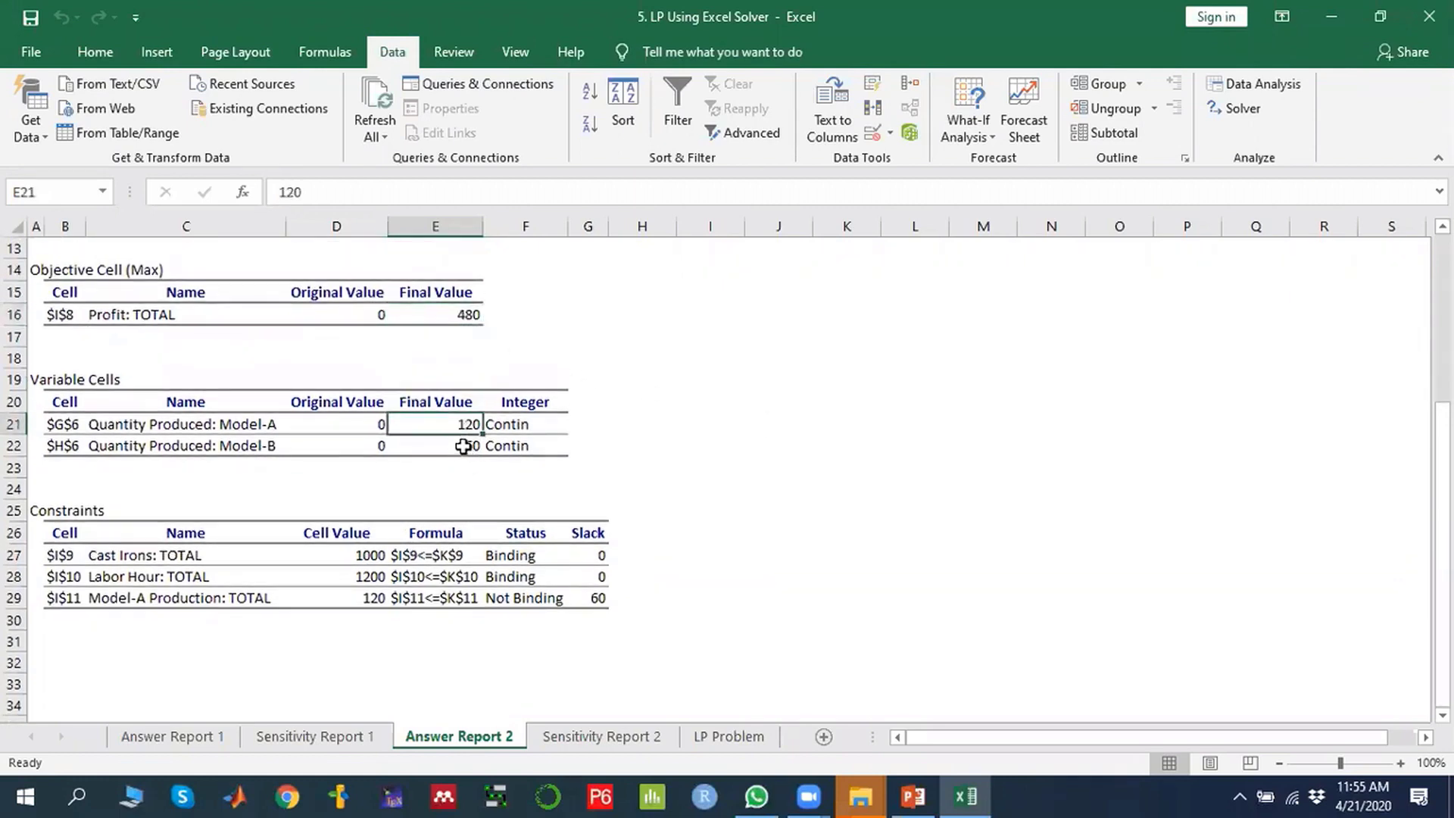
left_click(464, 442)
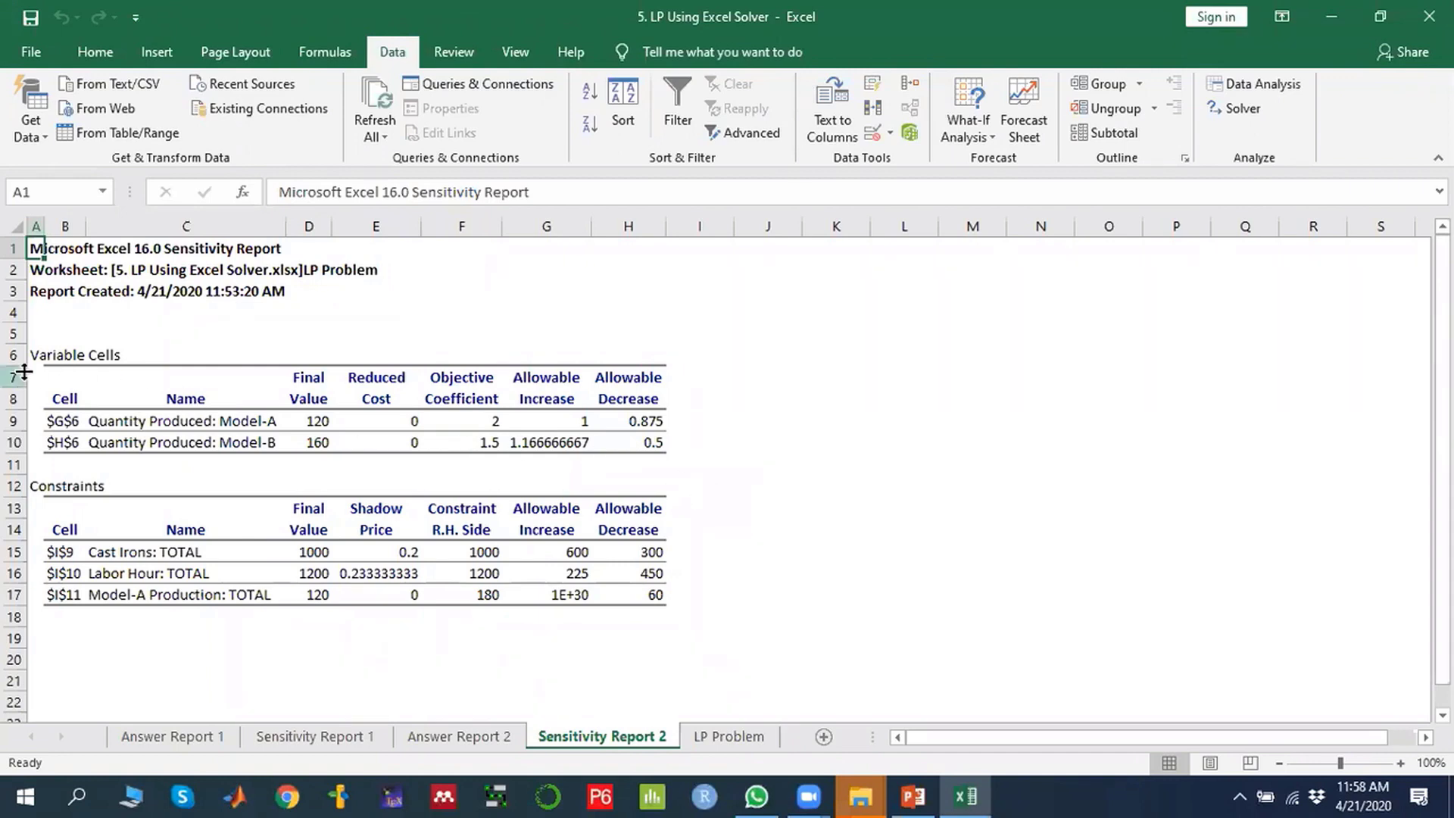
Inspect the final values of the Model-A and Model-B quantities in the Variable Cells table of Sensitivity Report 2.
left_click_drag(315, 420, 316, 439)
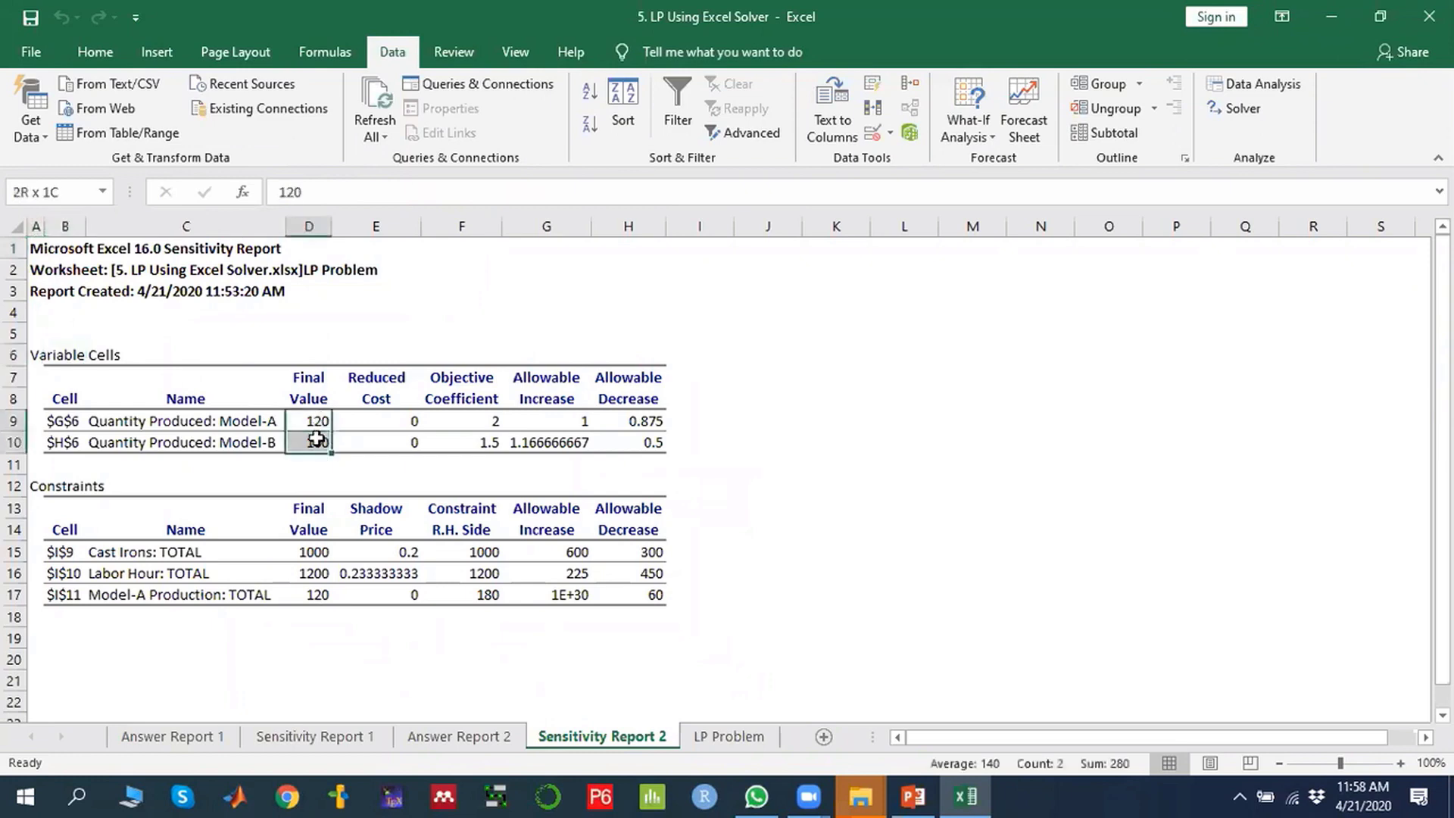
left_click(320, 423)
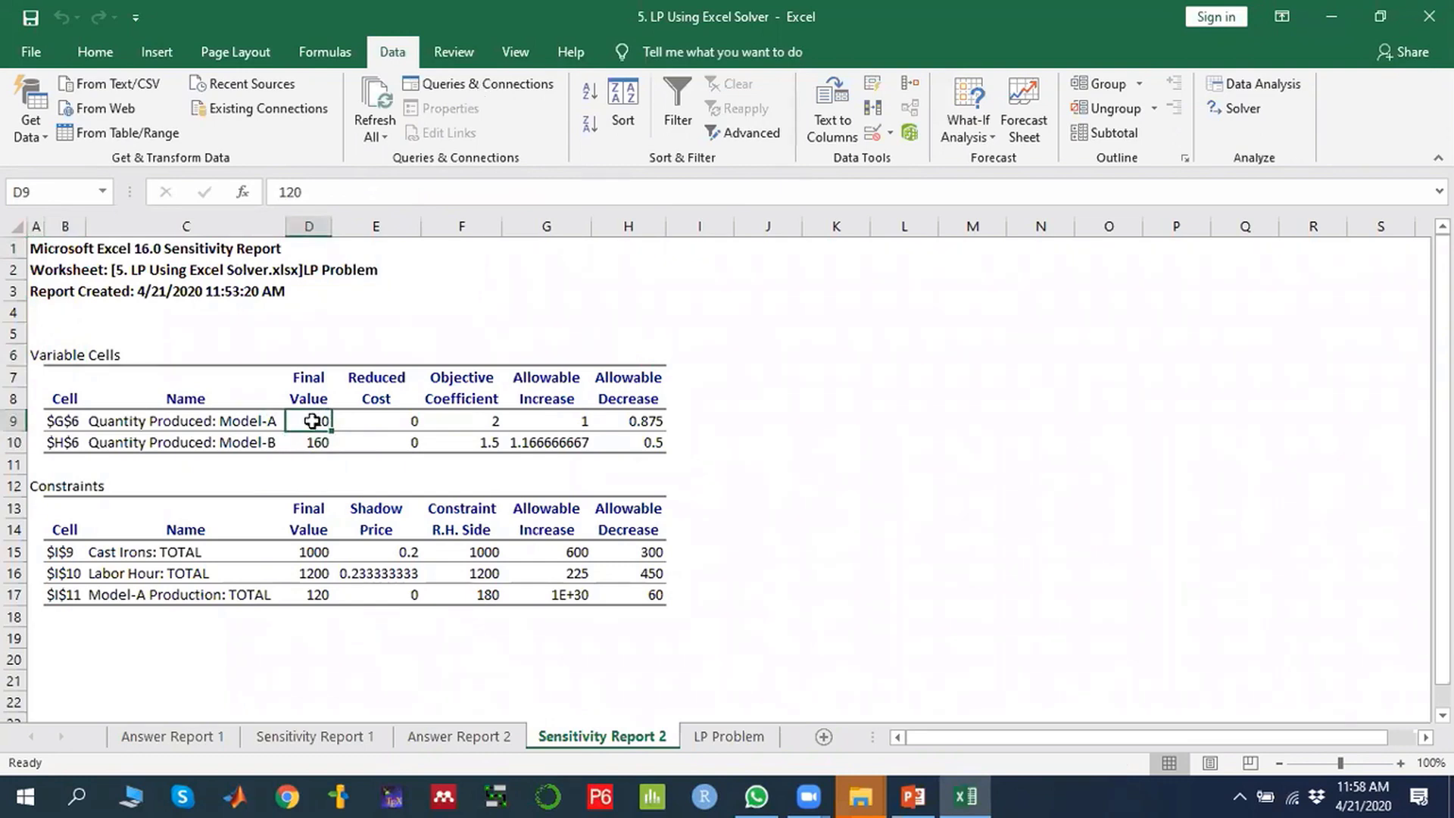
left_click(314, 437)
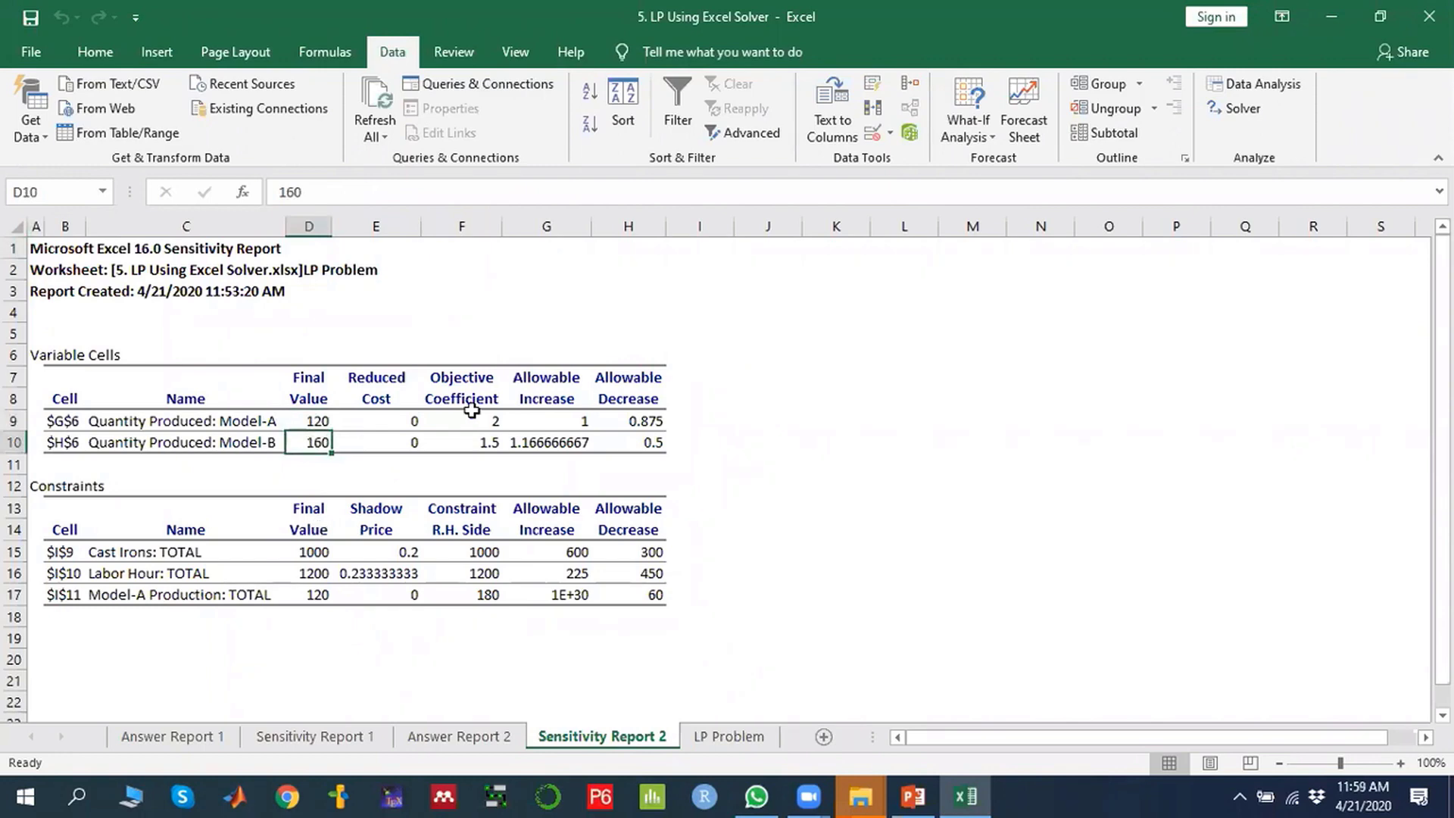
Examine the objective coefficients of Model-A and Model-B, relating each one to its final quantity value.
left_click_drag(474, 419, 471, 443)
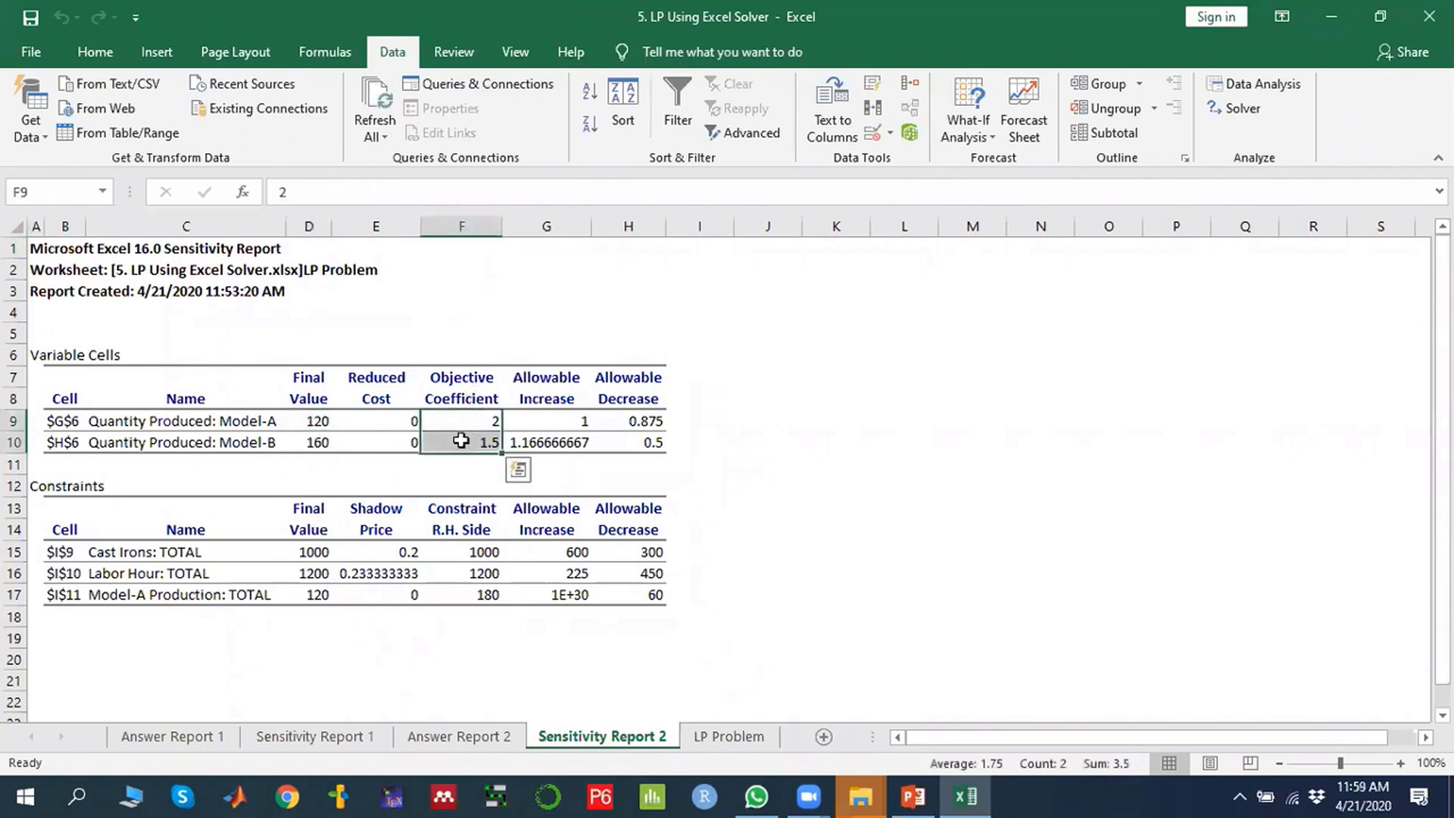
left_click(463, 423)
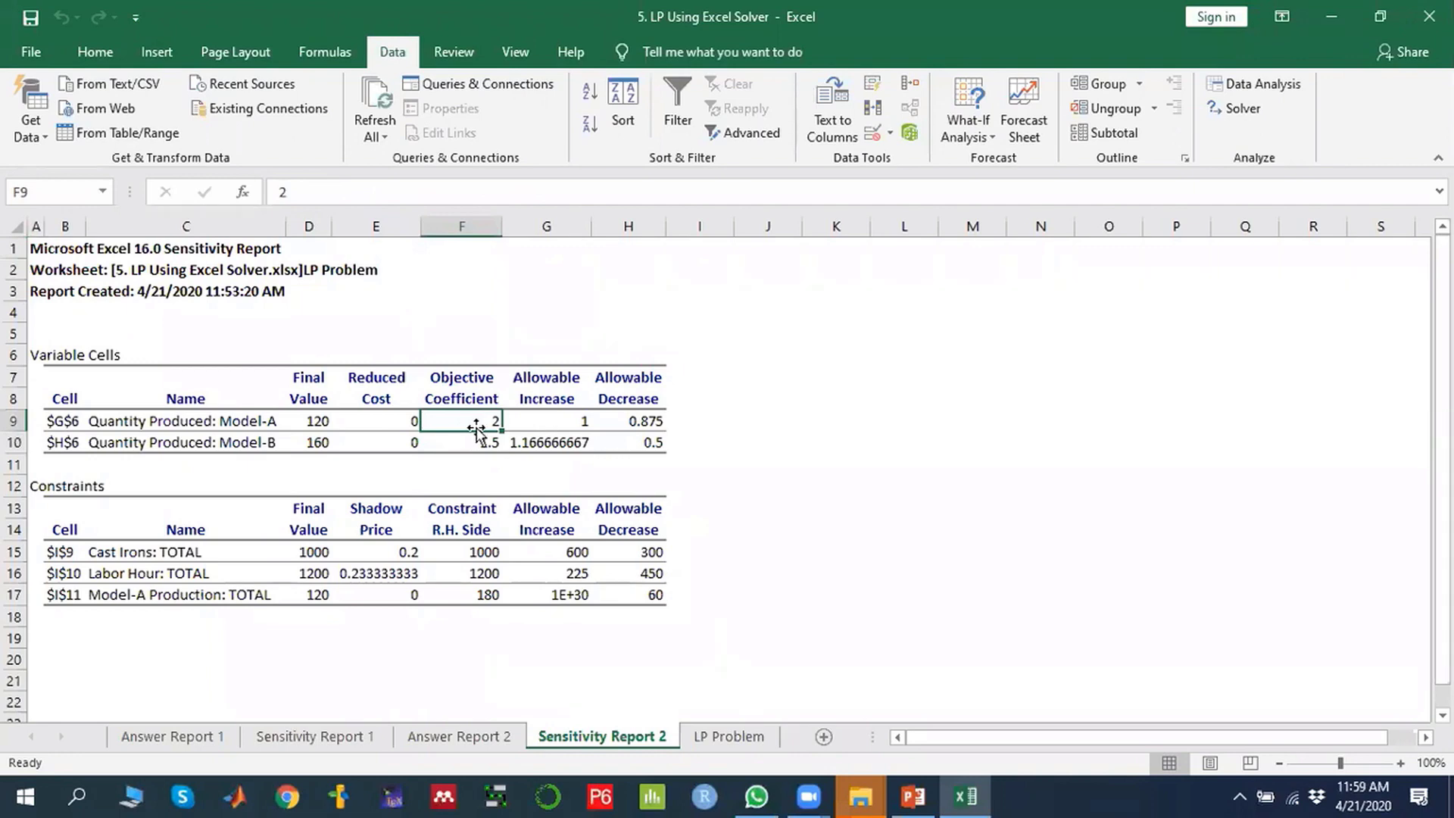
left_click(487, 439)
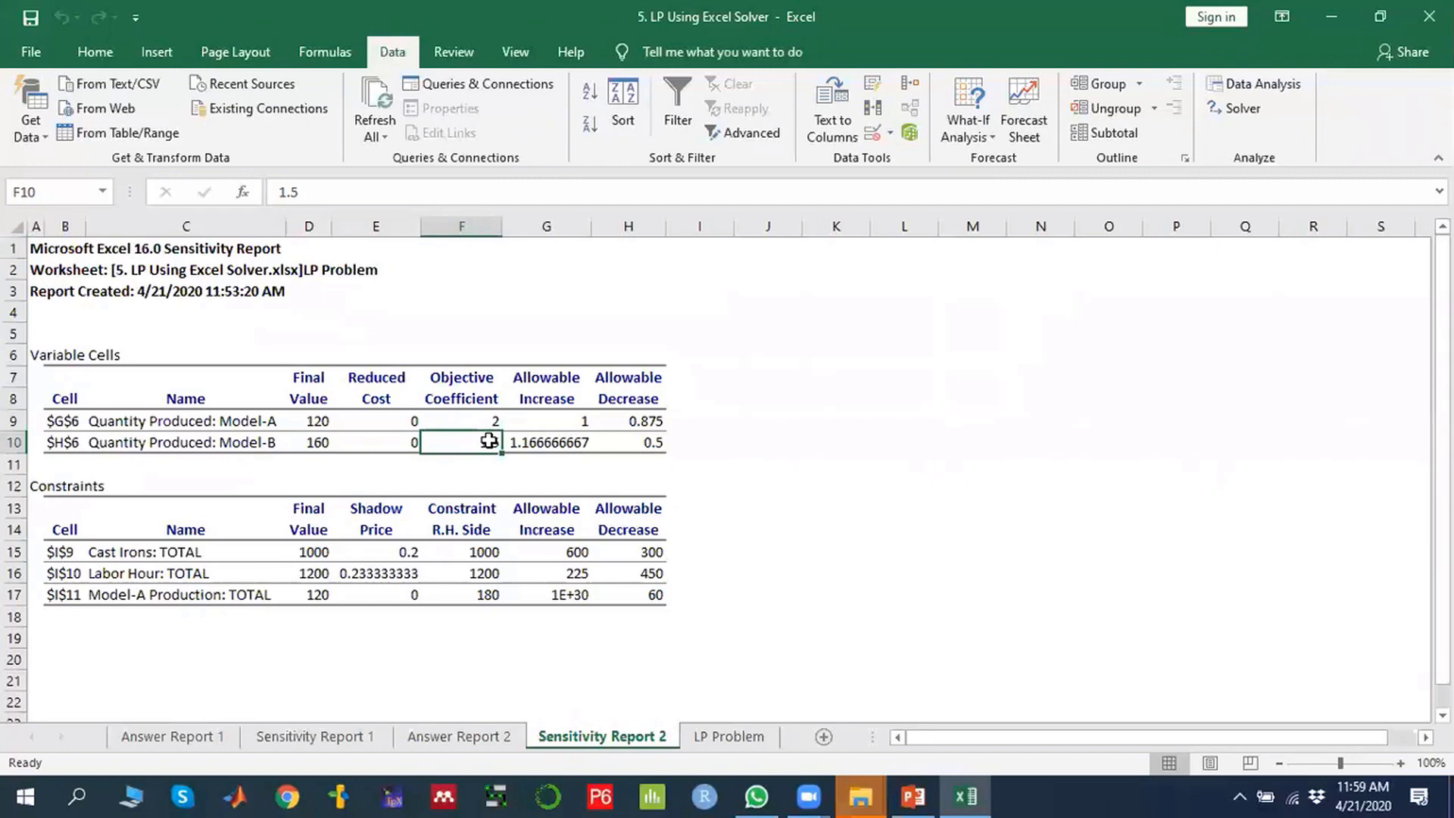
left_click(472, 418)
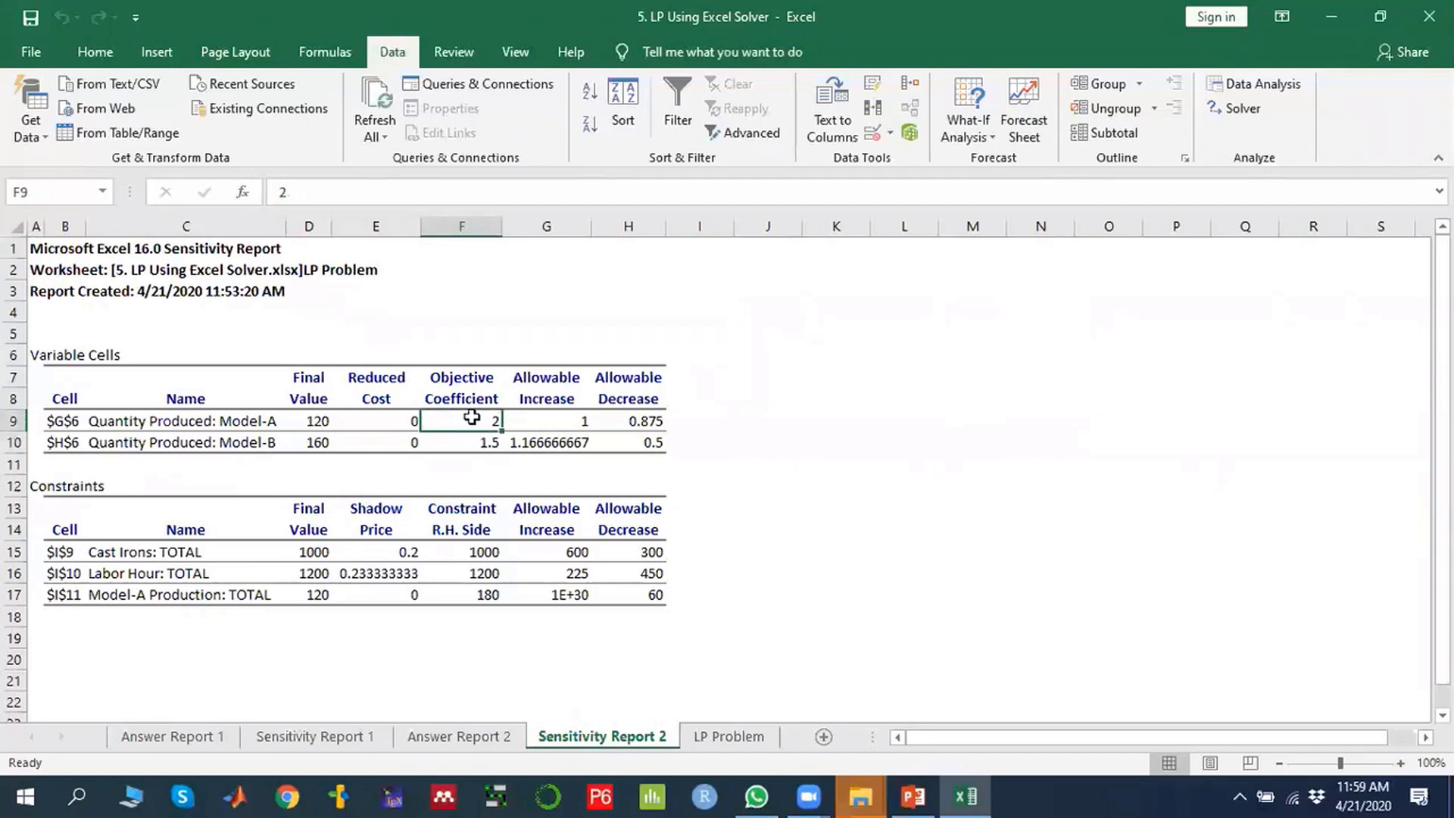
left_click(303, 421)
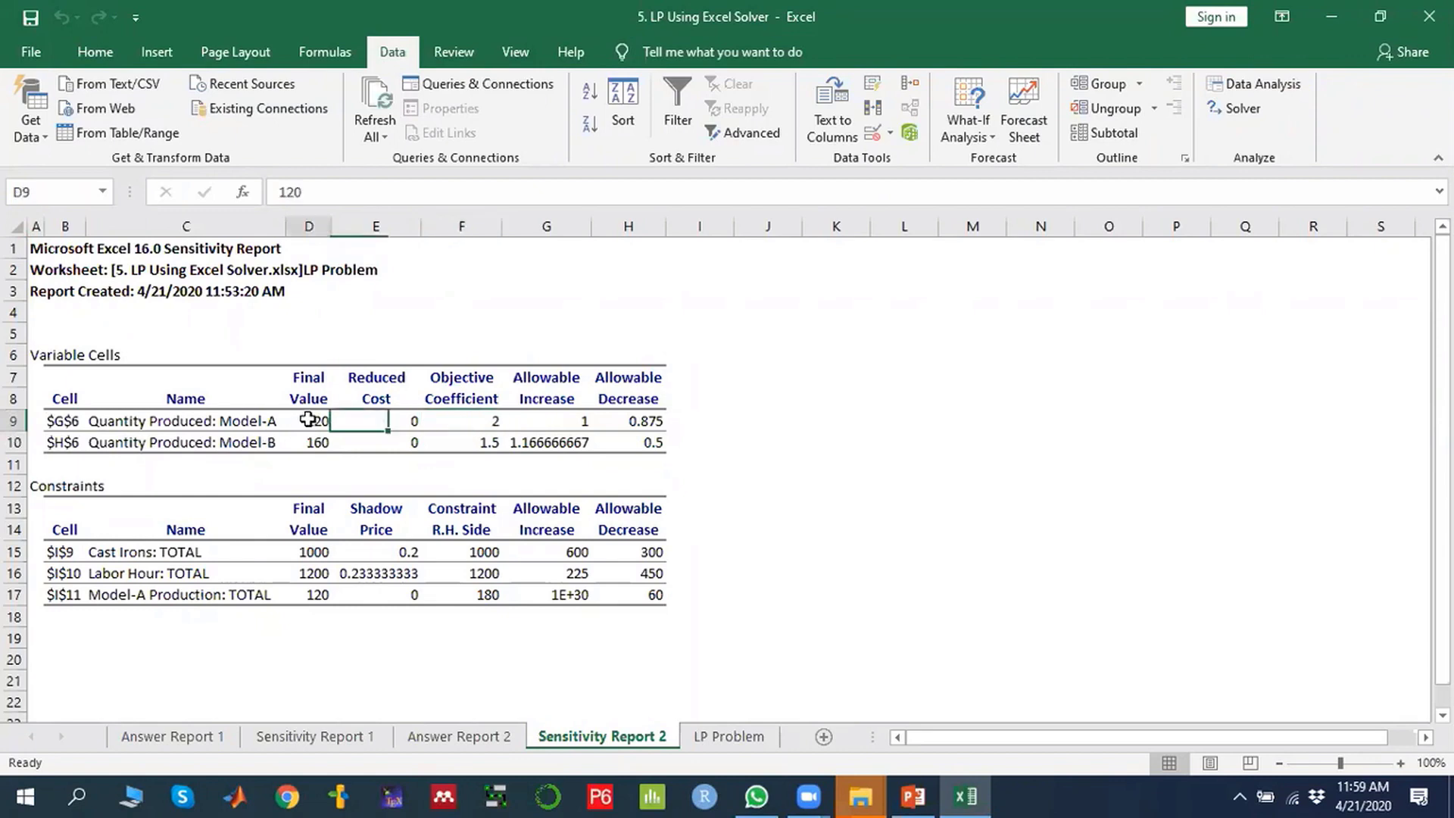
left_click(480, 442)
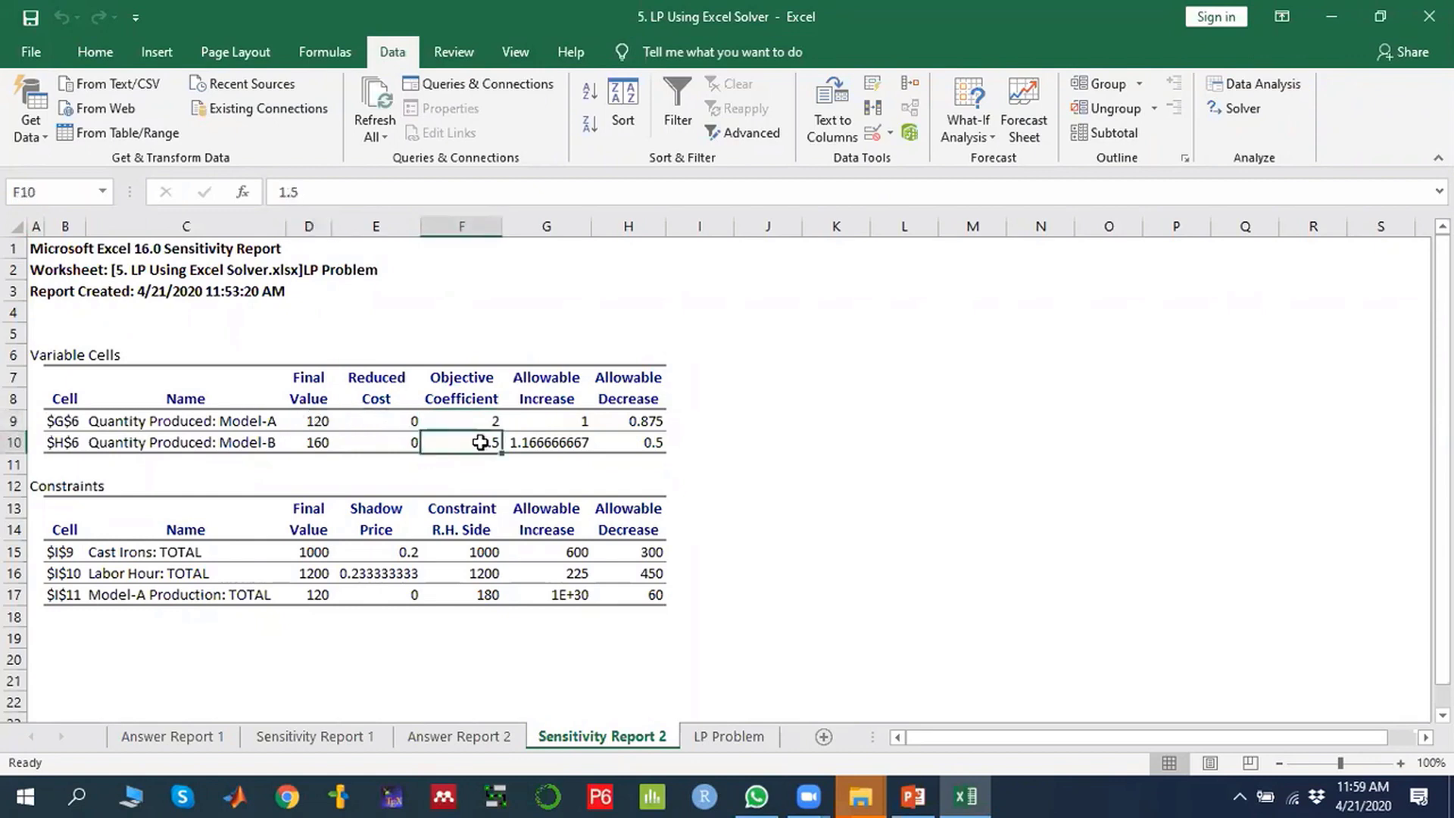
left_click(312, 440)
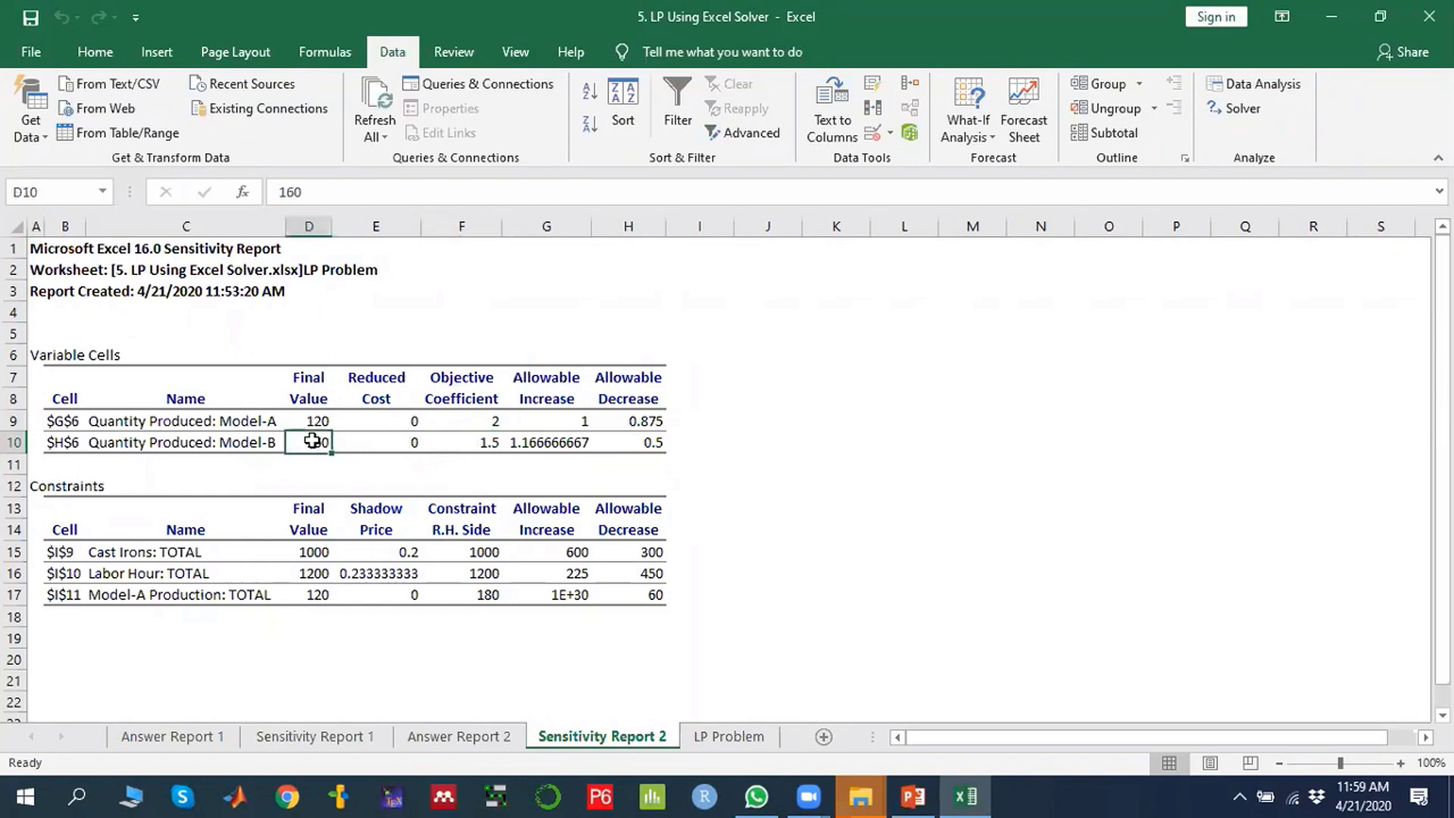
left_click(452, 420)
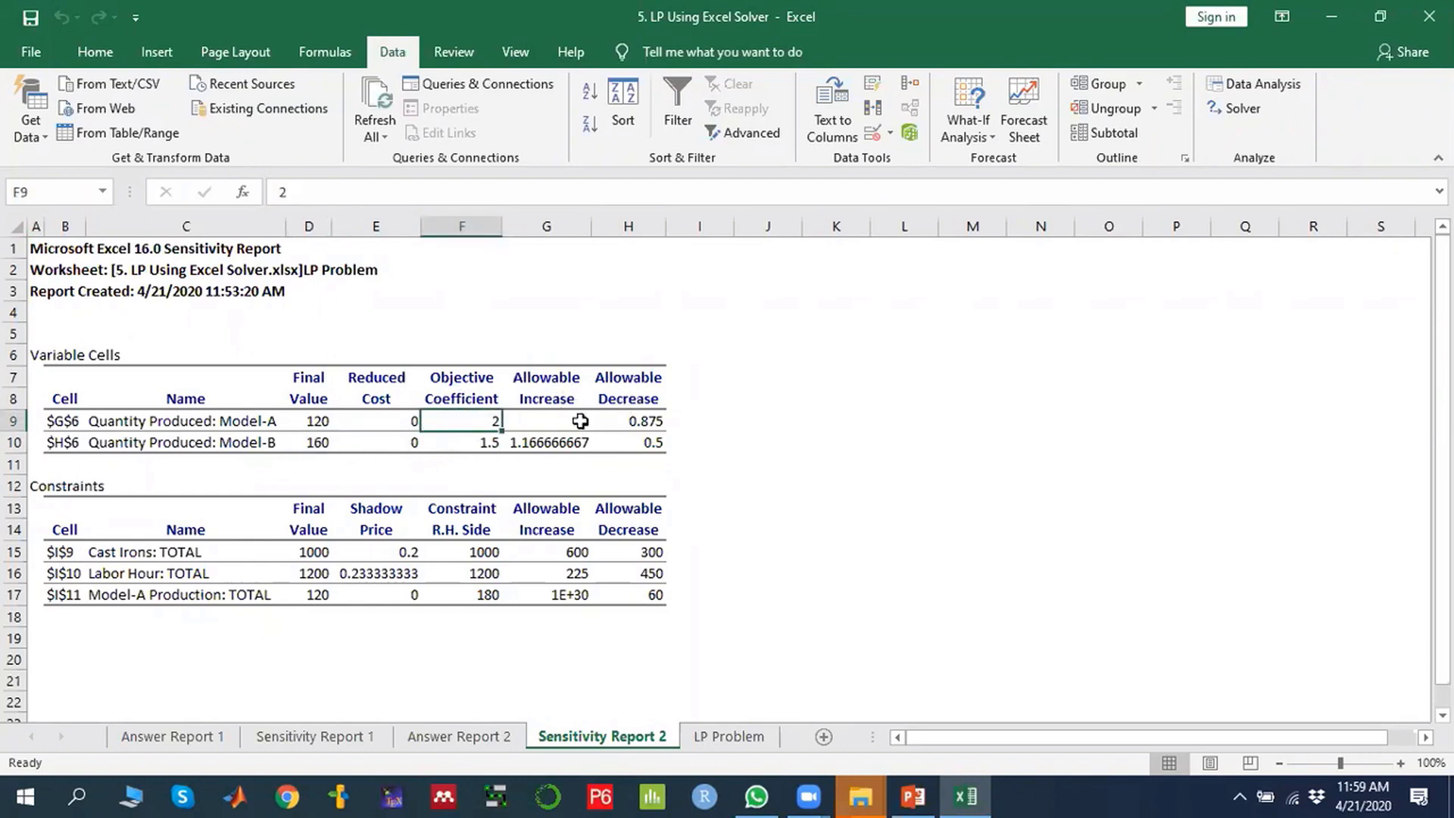
Highlight the allowable change headings, tick Model-A's objective coefficient and allowable increase, and handwrite its upper limit as 2+1 with 3 below, preceded by commas.
left_click_drag(548, 379, 630, 401)
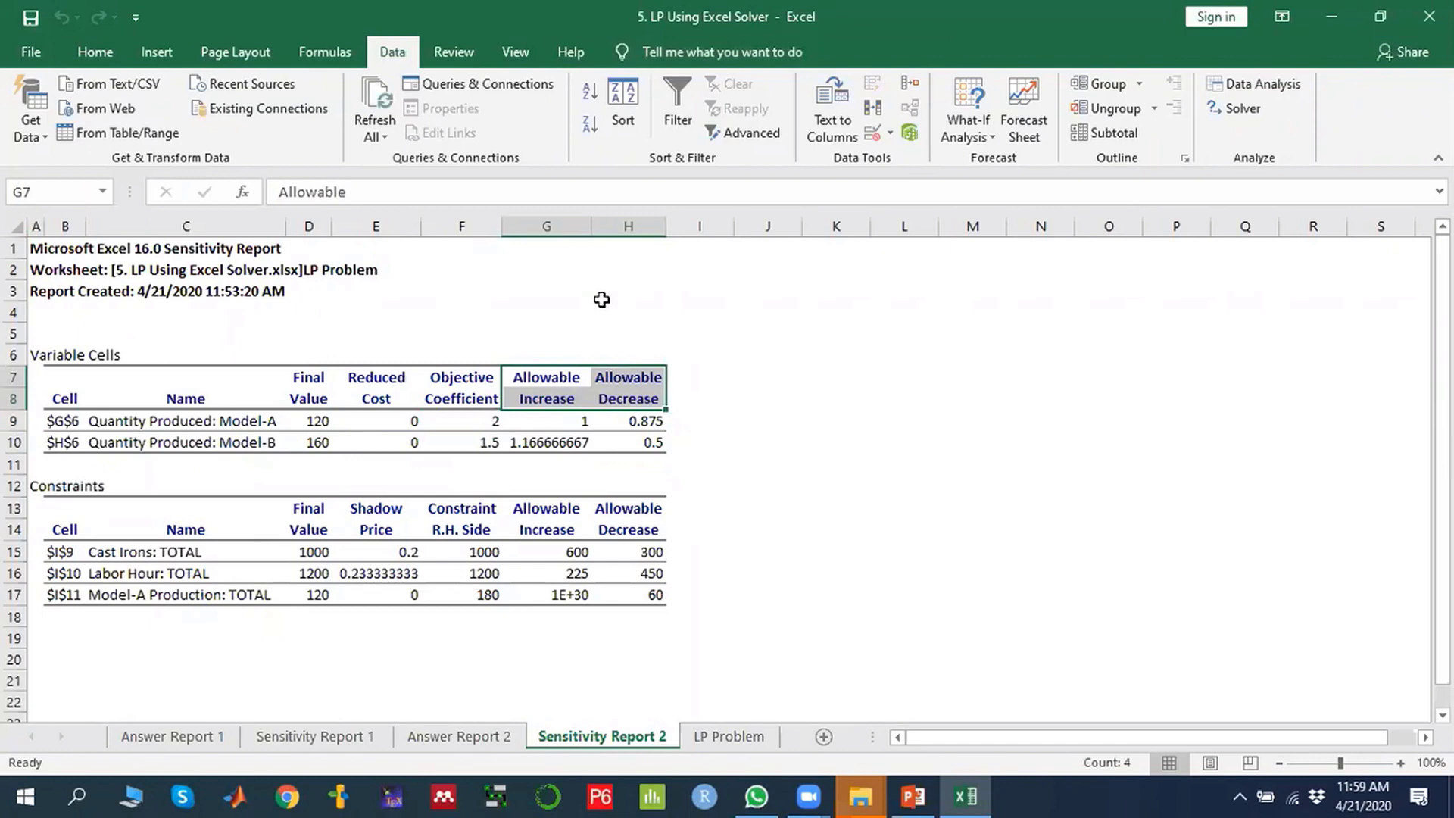
left_click_drag(470, 410, 521, 370)
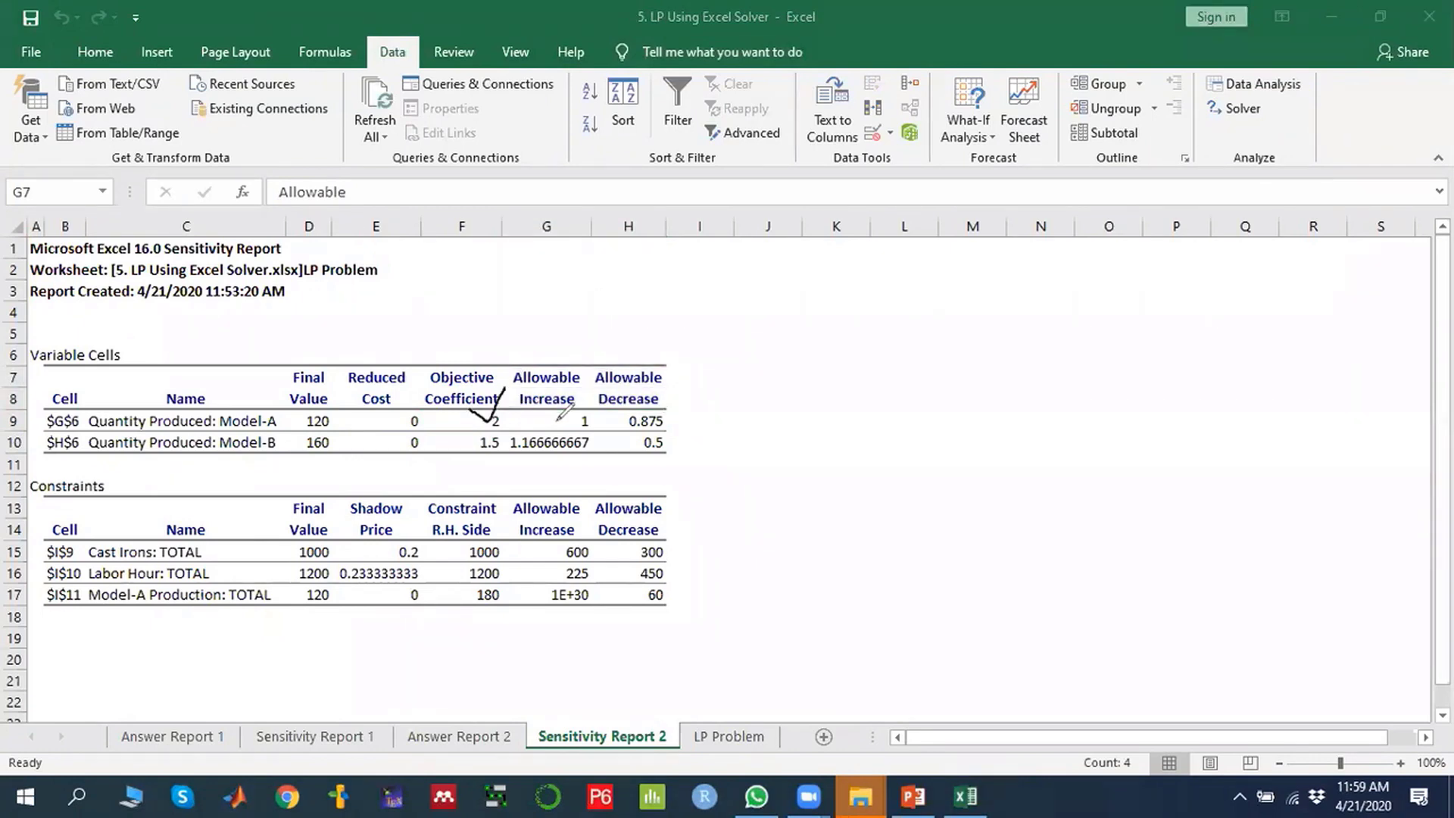
left_click_drag(557, 416, 584, 401)
mouse_move(1023, 366)
left_mouse_down()
mouse_move(1043, 389)
mouse_move(1110, 369)
mouse_move(1094, 386)
mouse_move(1127, 385)
left_mouse_up()
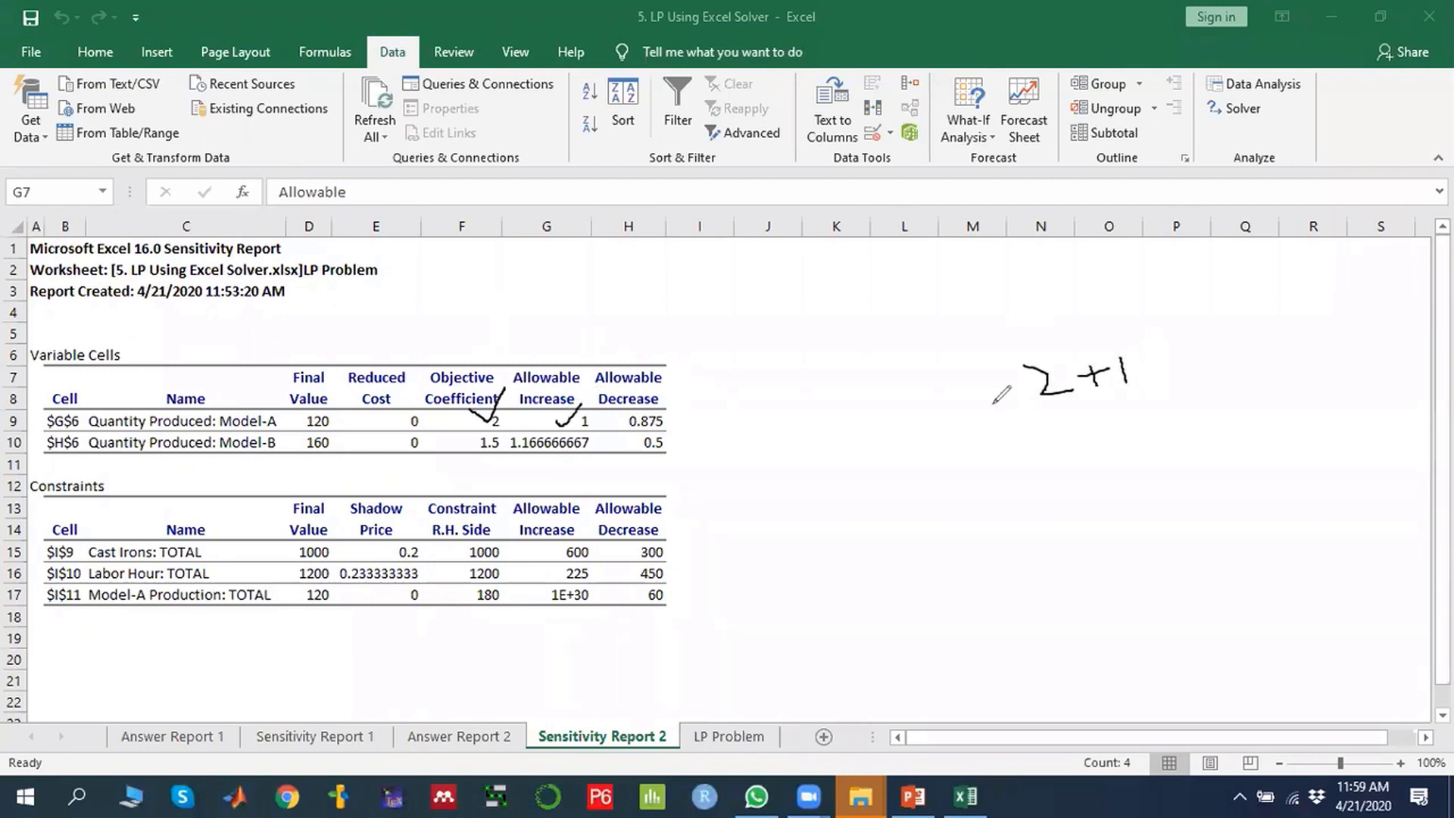
left_click_drag(990, 402, 998, 422)
mouse_move(1096, 459)
left_mouse_down()
mouse_move(1122, 478)
mouse_move(1098, 500)
left_mouse_up()
left_click_drag(1030, 486, 1017, 522)
Tick Model-A's allowable decrease and handwrite the lower limit 2−0.875 in front of the comma beside 2+1.
left_click_drag(609, 416, 635, 399)
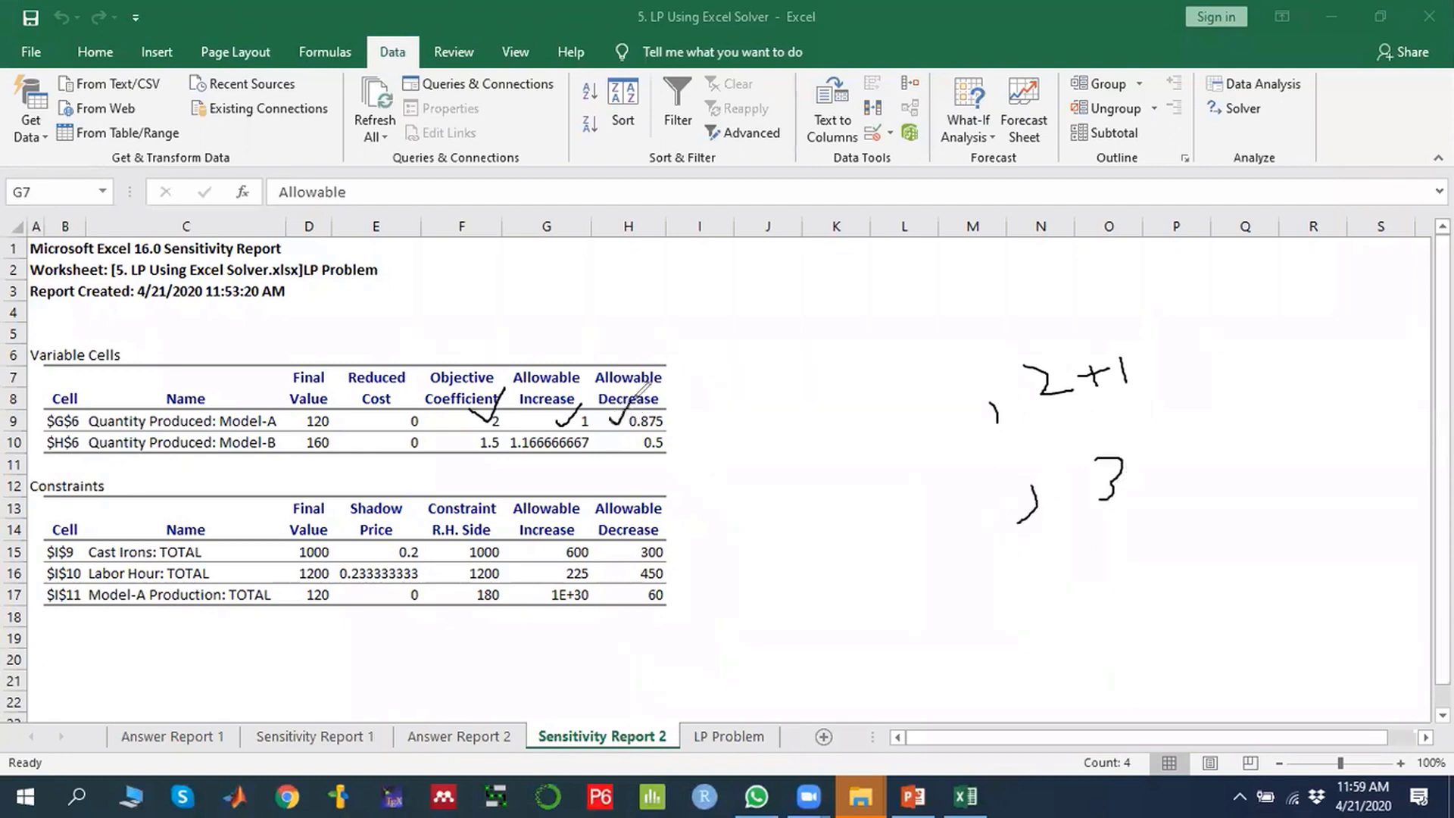
mouse_move(757, 428)
left_mouse_down()
mouse_move(788, 452)
mouse_move(833, 425)
left_mouse_up()
mouse_move(852, 412)
left_mouse_down()
mouse_move(848, 431)
mouse_move(913, 395)
mouse_move(917, 433)
mouse_move(955, 405)
left_mouse_up()
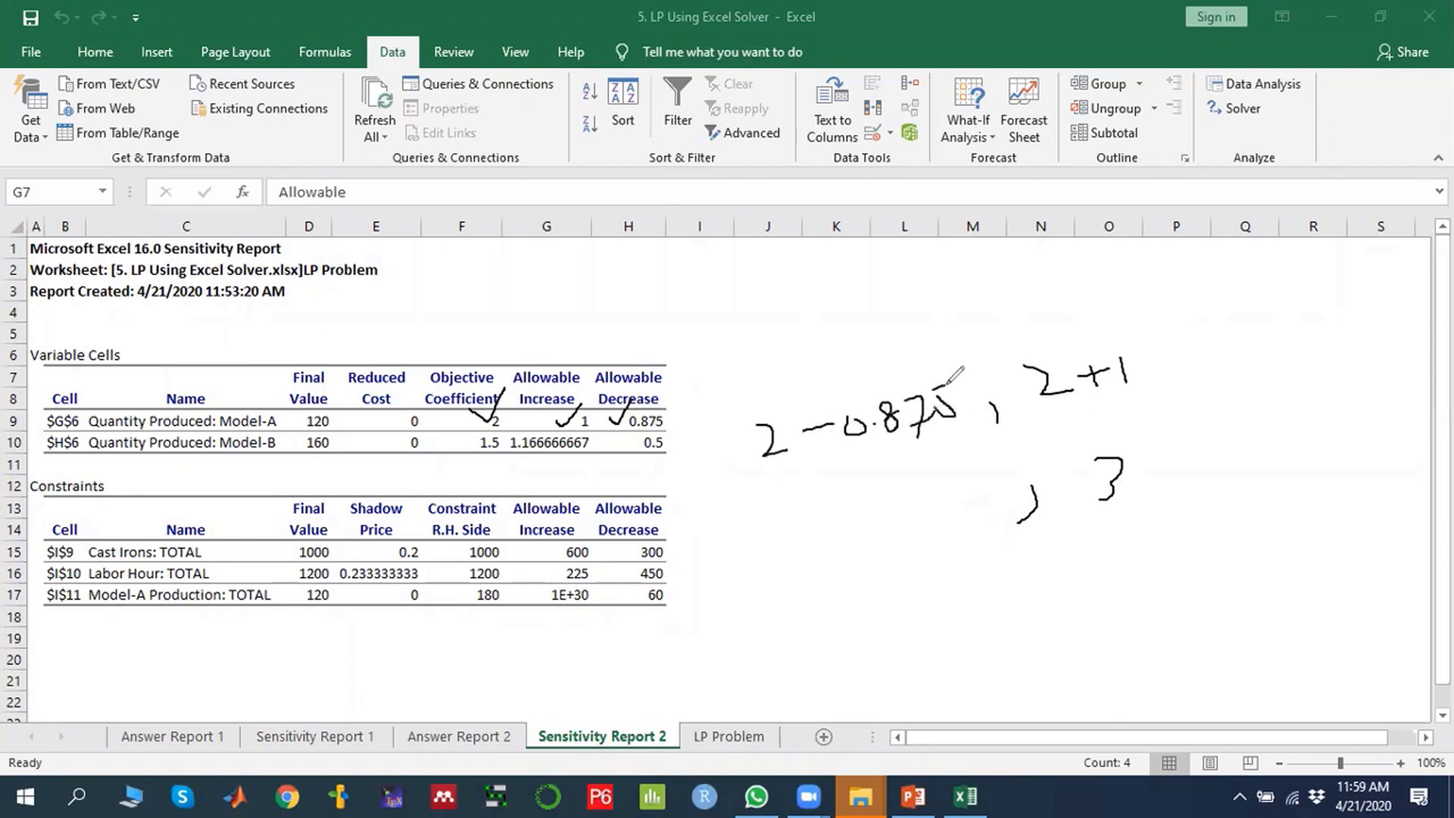
Handwrite the lower limit 1.125 before 3 and enclose the pair in parentheses as Model-A's coefficient range.
mouse_move(827, 533)
left_mouse_down()
mouse_move(882, 505)
mouse_move(904, 527)
mouse_move(934, 521)
left_mouse_up()
left_click_drag(772, 514, 828, 564)
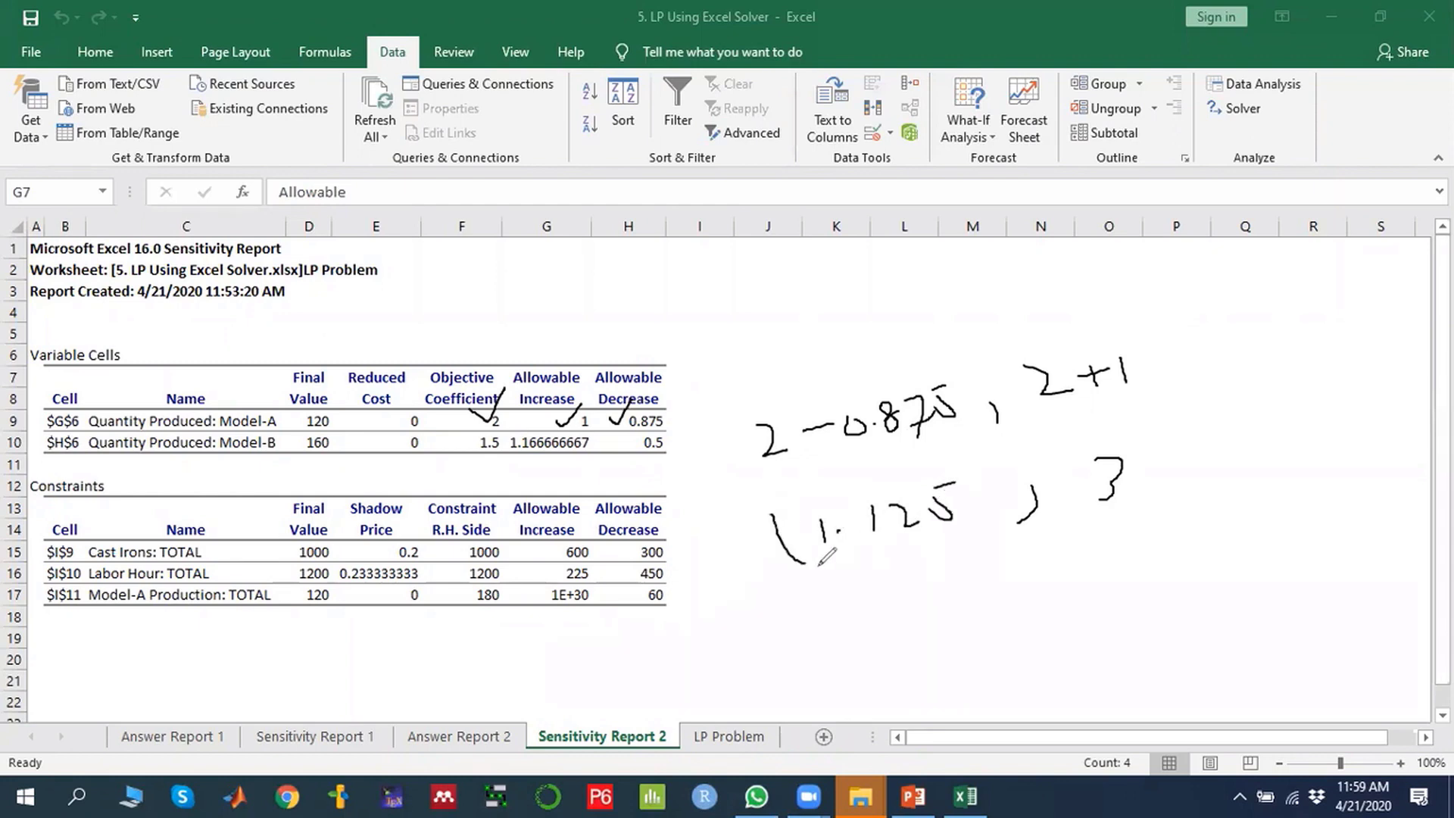
left_click_drag(1158, 427, 1150, 494)
Circle Model-A's objective coefficient, draw outward arrows under the handwritten range, and mark the final values, circling Model-A's.
mouse_move(507, 411)
left_mouse_down()
mouse_move(485, 408)
mouse_move(489, 436)
mouse_move(513, 408)
left_mouse_up()
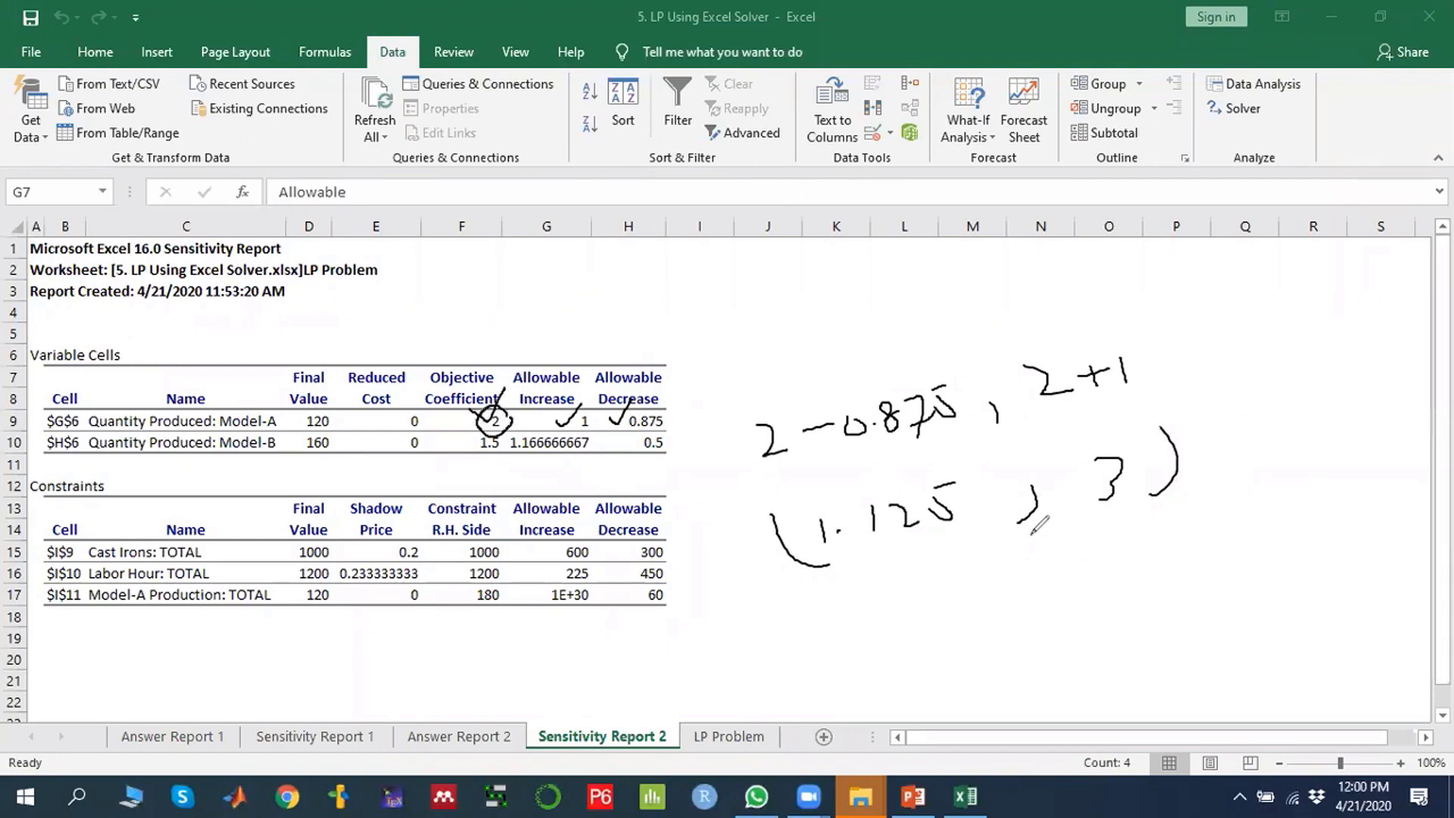
mouse_move(1031, 534)
left_mouse_down()
mouse_move(934, 562)
mouse_move(973, 576)
mouse_move(1128, 526)
left_mouse_up()
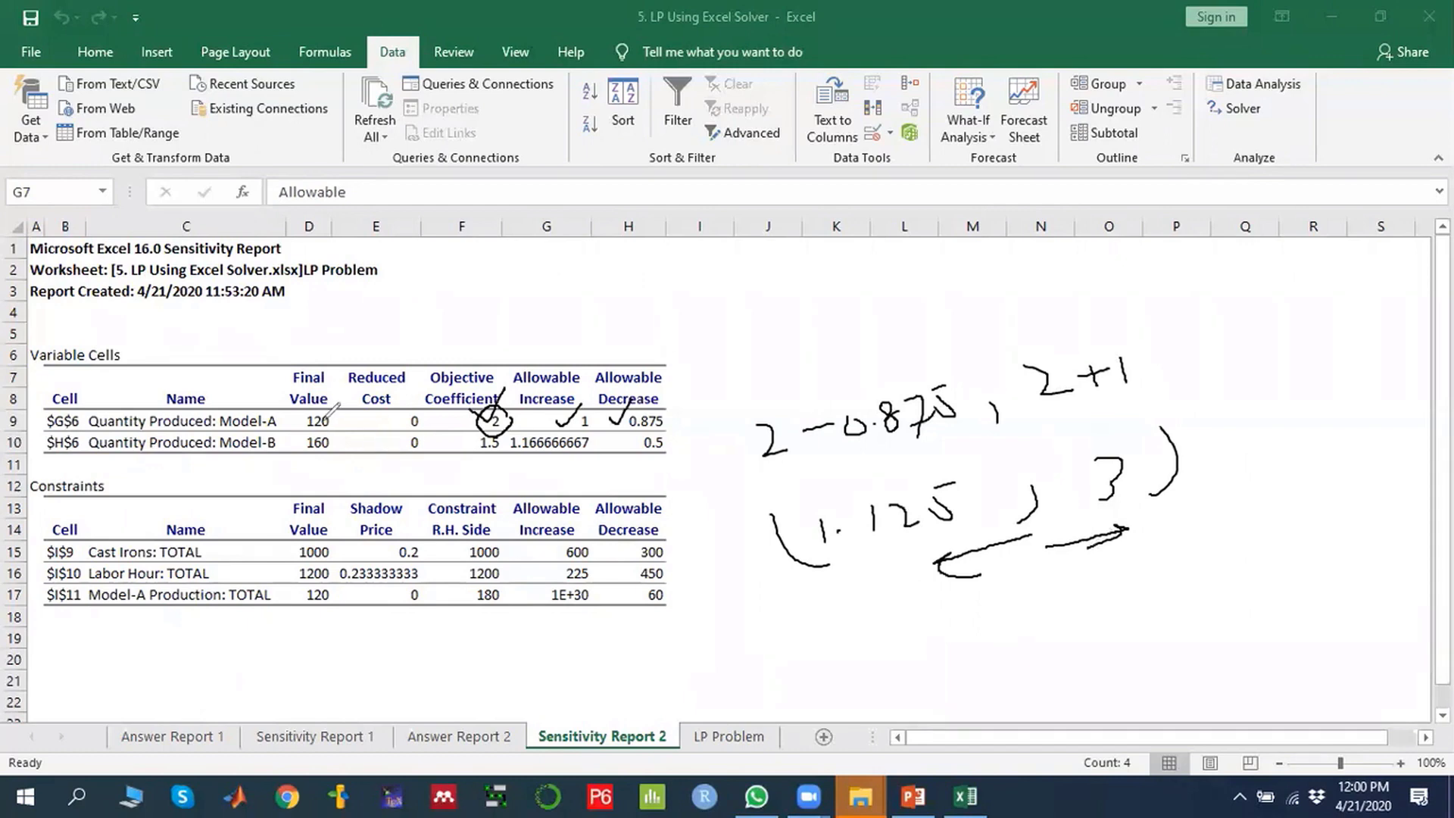
mouse_move(338, 404)
left_mouse_down()
mouse_move(298, 402)
mouse_move(345, 424)
mouse_move(337, 409)
left_mouse_up()
mouse_move(342, 409)
left_mouse_down()
mouse_move(346, 439)
mouse_move(328, 456)
left_mouse_up()
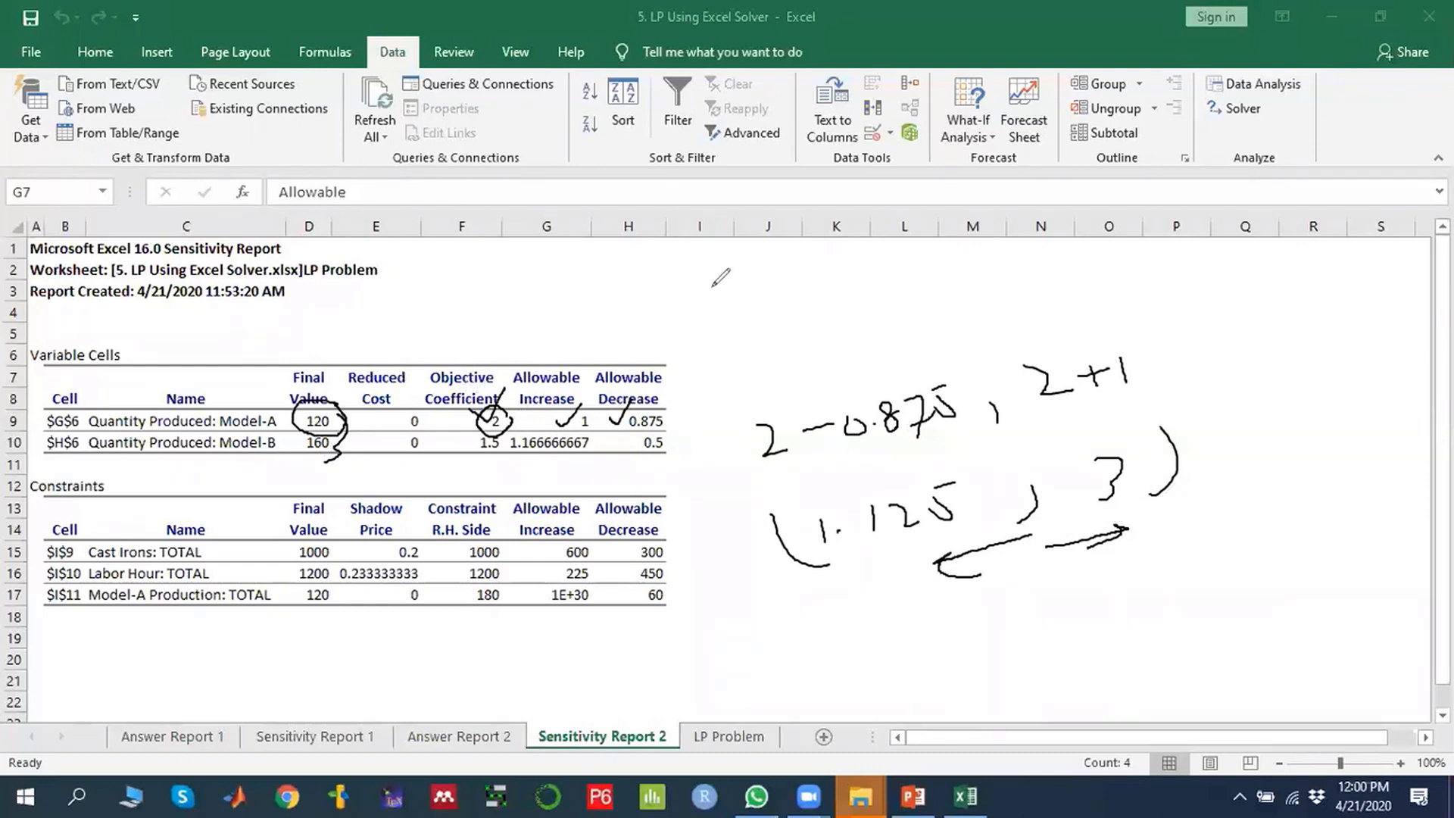
Handwrite the objective calculation 2×120+1.5×160=480 above the range, ticking both models' objective coefficients.
left_click_drag(707, 282, 741, 305)
left_click_drag(513, 414, 537, 403)
mouse_move(758, 279)
left_mouse_down()
mouse_move(780, 305)
mouse_move(766, 310)
left_mouse_up()
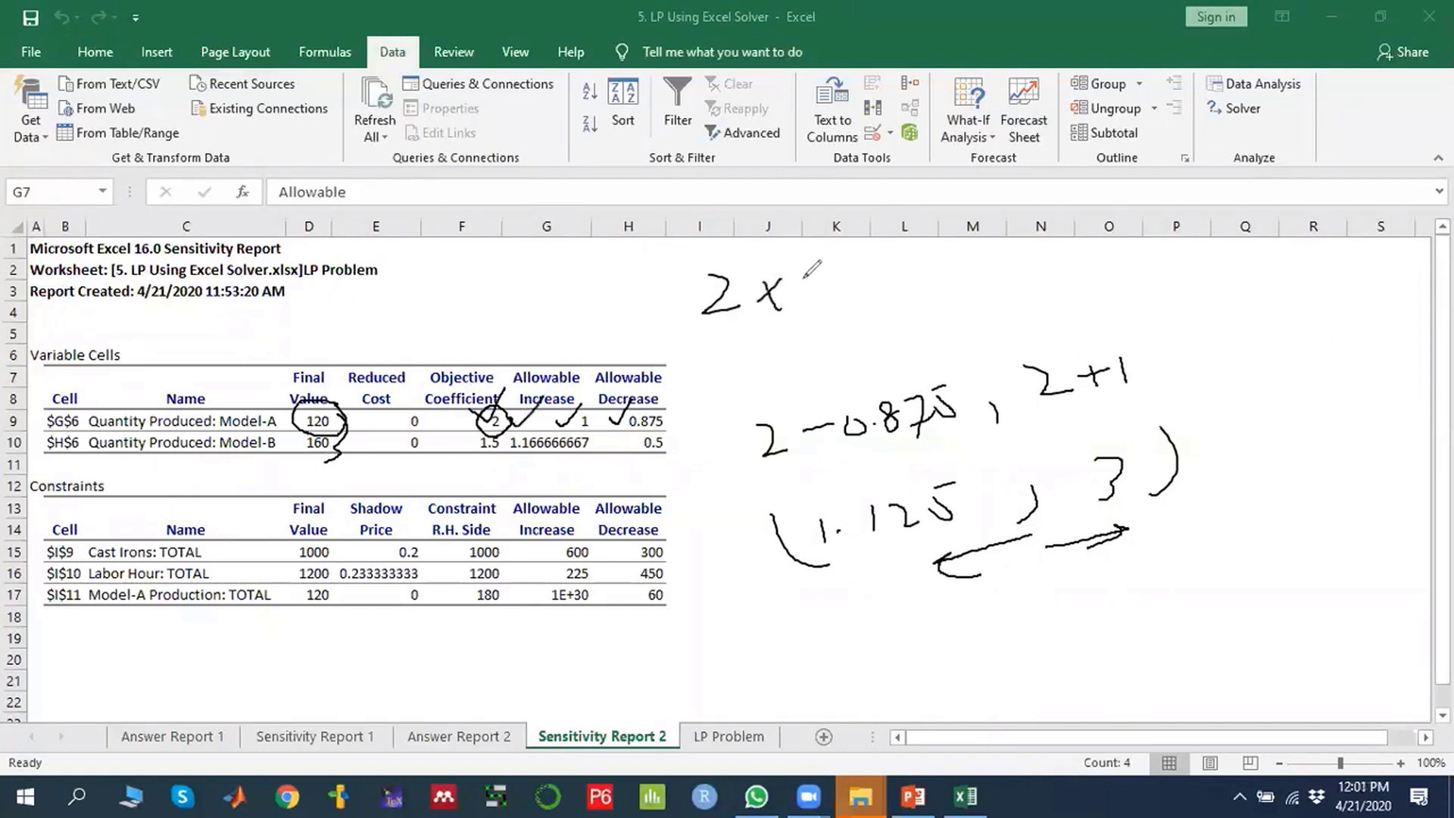
mouse_move(806, 266)
left_mouse_down()
mouse_move(804, 304)
mouse_move(931, 280)
mouse_move(912, 266)
mouse_move(1016, 269)
mouse_move(1002, 289)
left_mouse_up()
left_click_drag(462, 443, 484, 429)
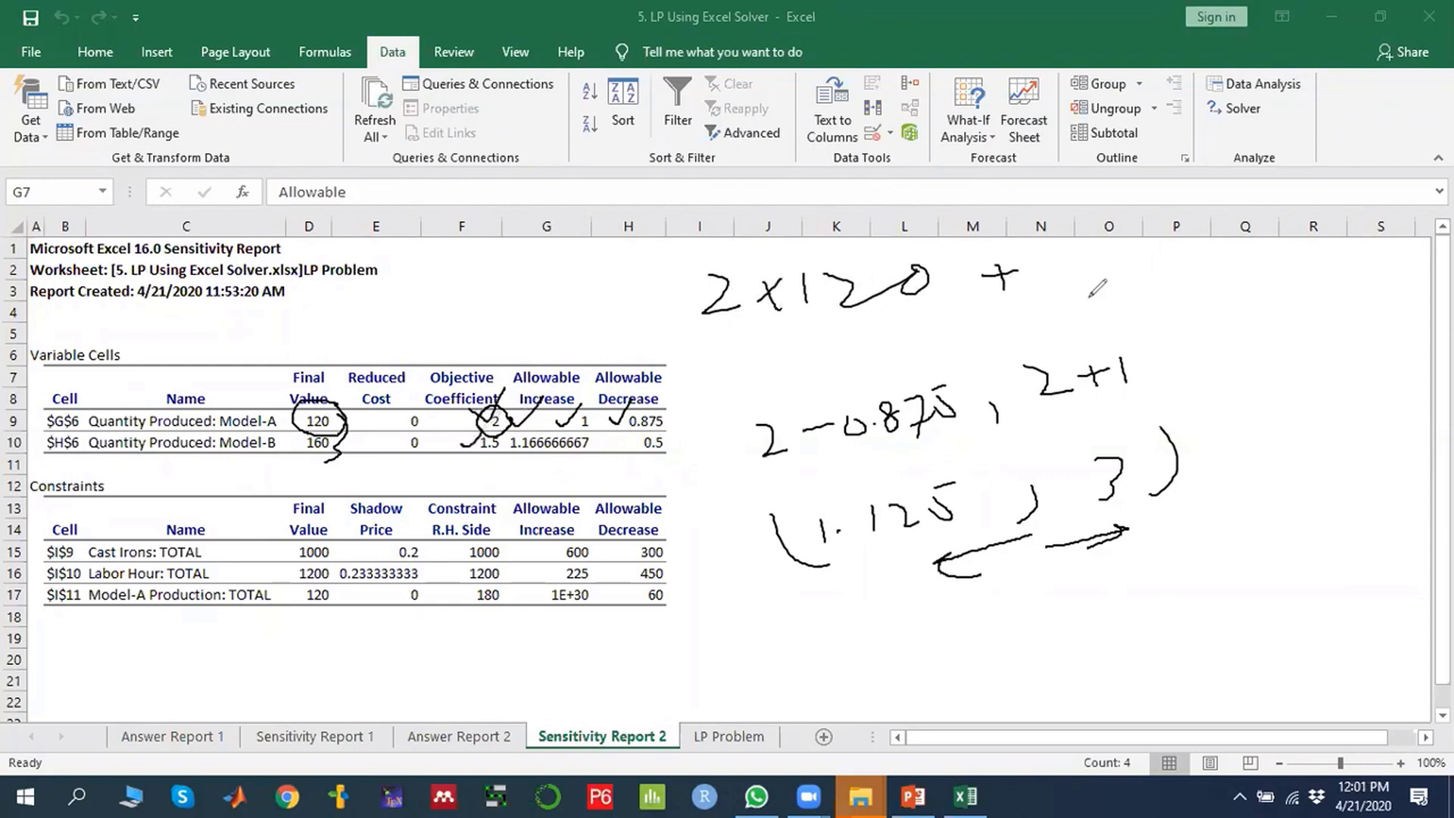
mouse_move(1034, 260)
left_mouse_down()
mouse_move(1032, 286)
mouse_move(1057, 279)
left_mouse_up()
left_click_drag(1060, 260, 1122, 277)
mouse_move(1122, 257)
left_mouse_down()
mouse_move(1099, 277)
mouse_move(1149, 287)
mouse_move(1300, 258)
left_mouse_up()
mouse_move(1280, 271)
left_mouse_down()
mouse_move(1360, 269)
mouse_move(1360, 305)
left_mouse_up()
mouse_move(1386, 283)
left_mouse_down()
mouse_move(1379, 261)
mouse_move(1420, 257)
left_mouse_up()
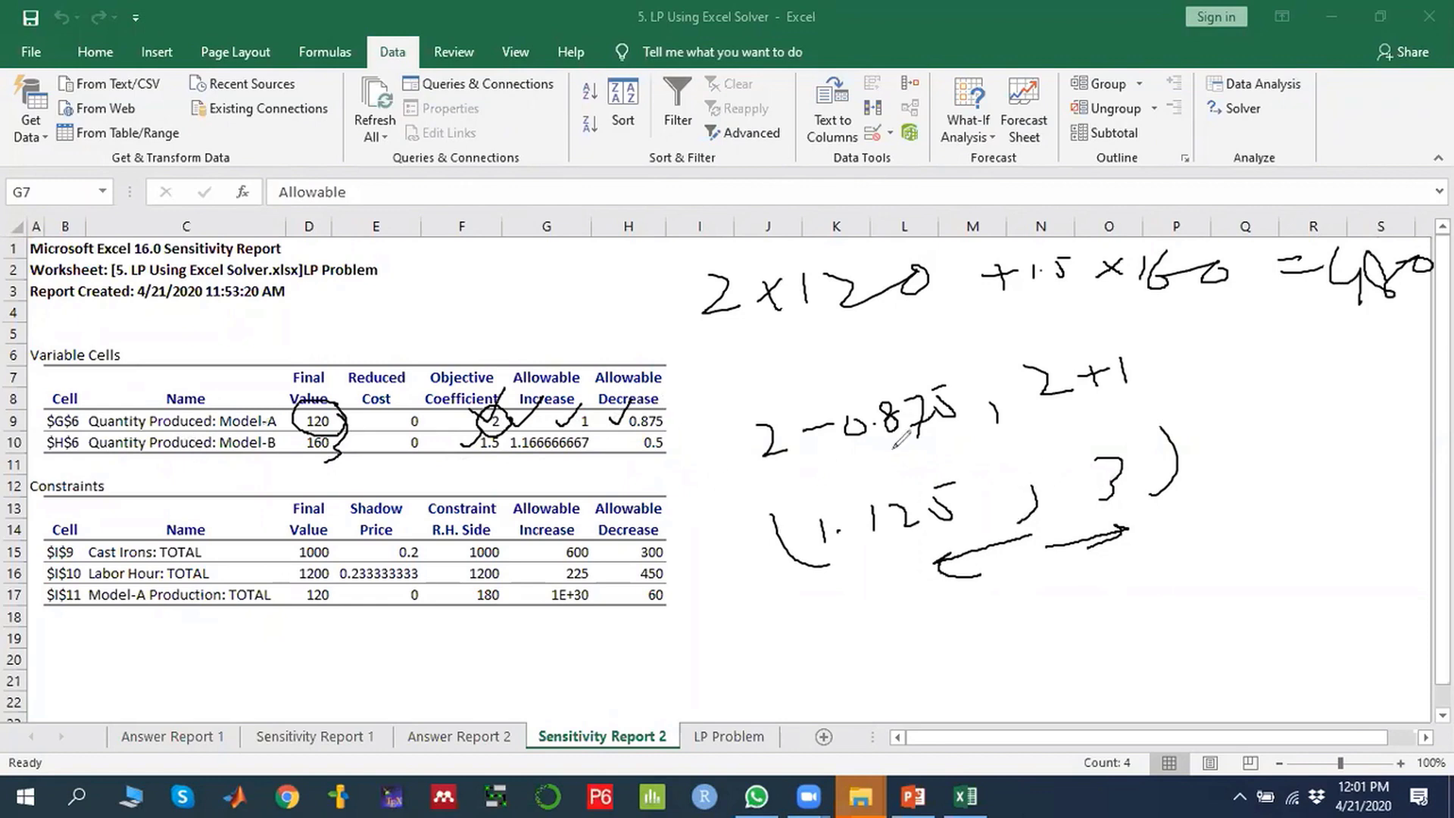
Circle the upper limit 3 and underline the whole handwritten coefficient range twice.
mouse_move(1120, 454)
left_mouse_down()
mouse_move(1076, 508)
mouse_move(1116, 445)
left_mouse_up()
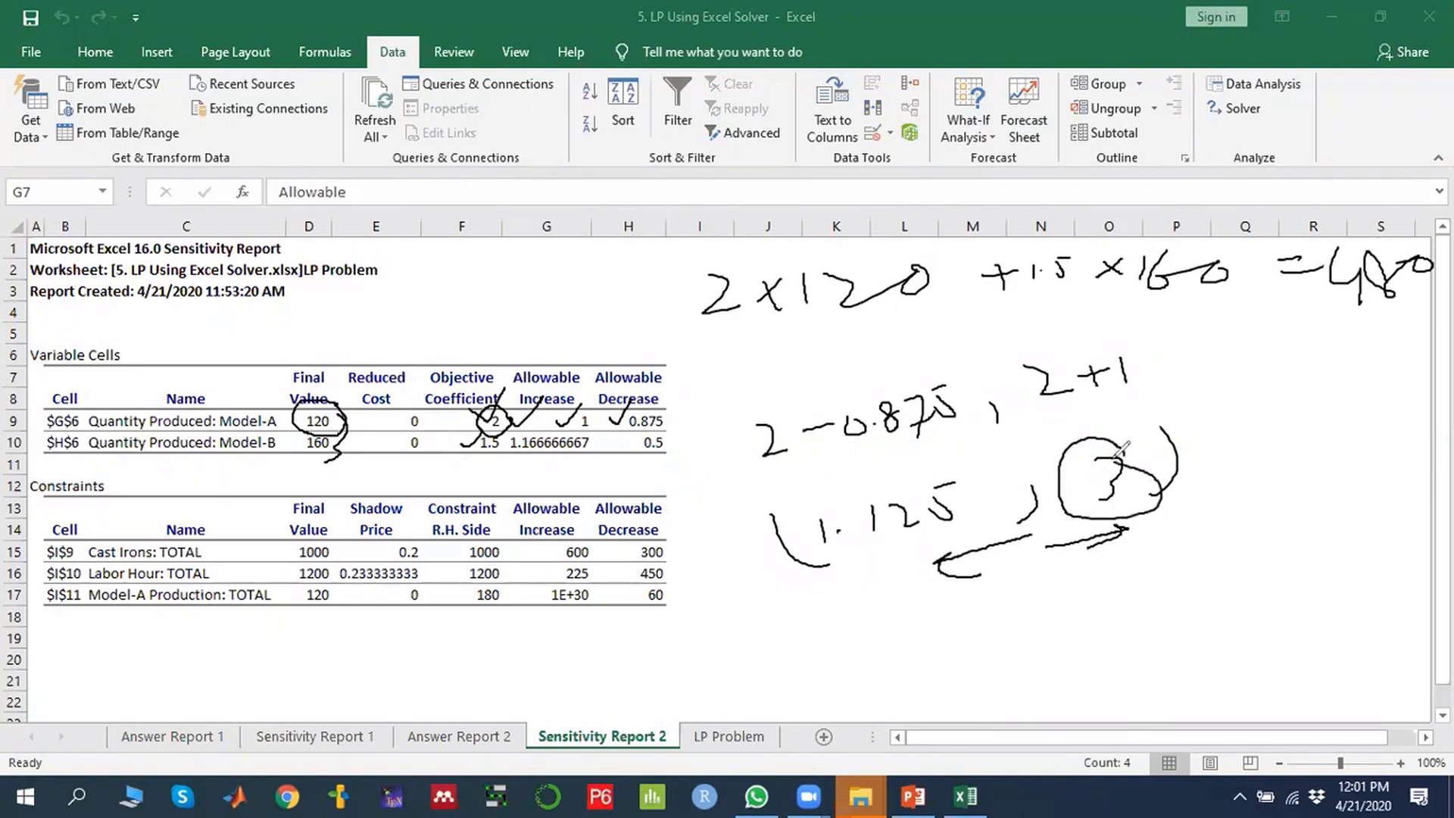
left_click_drag(819, 582, 1165, 538)
left_click_drag(799, 613, 1180, 568)
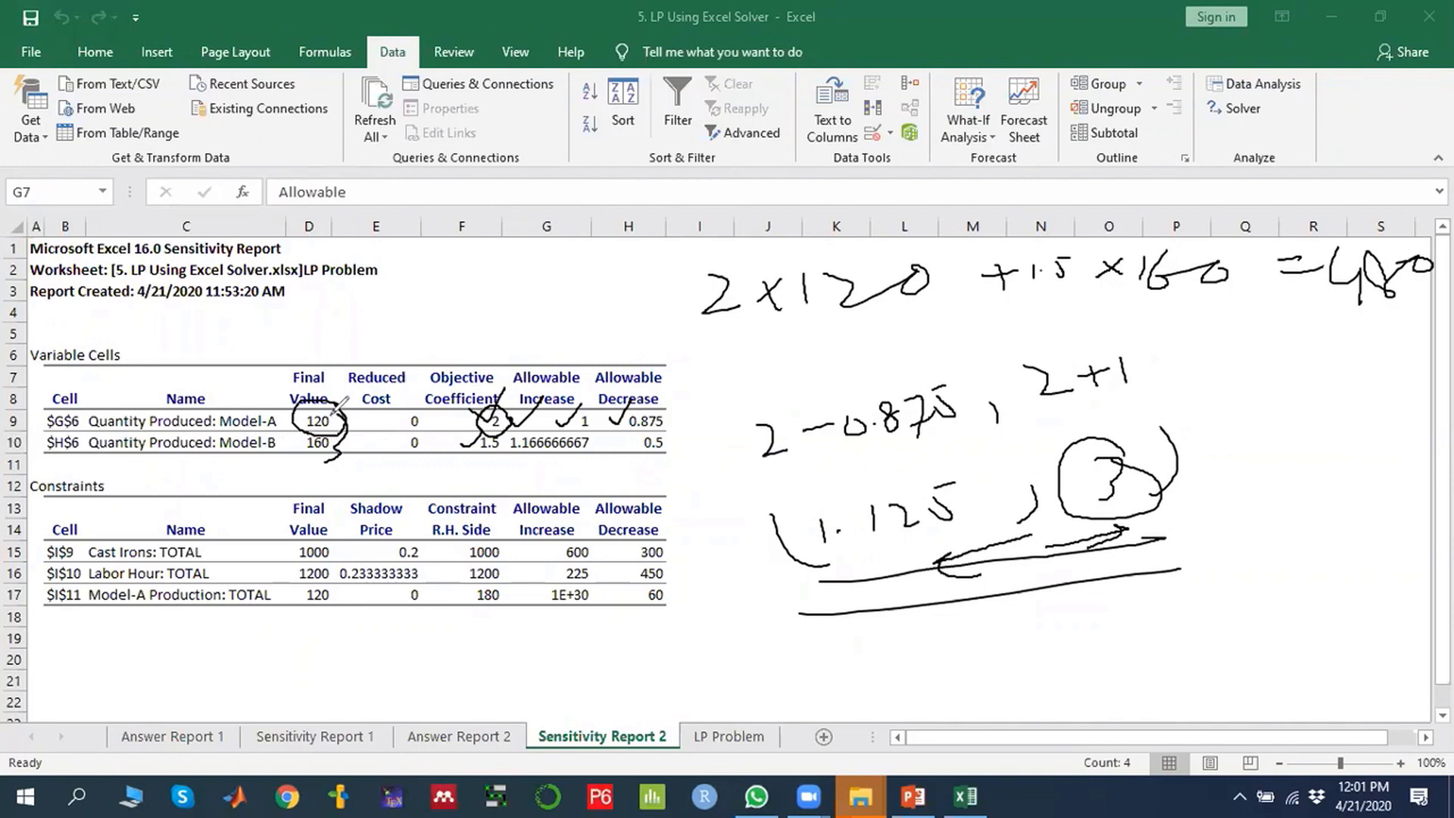
Mark the final values again and handwrite 3×120+1.5×160= followed by a tick under the first calculation.
left_click_drag(333, 411, 344, 451)
mouse_move(726, 341)
left_mouse_down()
mouse_move(746, 357)
mouse_move(727, 401)
left_mouse_up()
mouse_move(827, 338)
left_mouse_down()
mouse_move(784, 371)
mouse_move(831, 378)
mouse_move(941, 355)
left_mouse_up()
mouse_move(1028, 347)
left_mouse_down()
mouse_move(1056, 342)
mouse_move(1048, 356)
left_mouse_up()
mouse_move(1075, 319)
left_mouse_down()
mouse_move(1074, 345)
mouse_move(1098, 330)
left_mouse_up()
mouse_move(1124, 302)
left_mouse_down()
mouse_move(1107, 305)
mouse_move(1113, 341)
mouse_move(1172, 345)
mouse_move(1147, 342)
left_mouse_up()
left_click_drag(1196, 297, 1196, 339)
mouse_move(1236, 288)
left_mouse_down()
mouse_move(1231, 307)
mouse_move(1249, 318)
mouse_move(1331, 349)
left_mouse_up()
left_click_drag(1321, 372, 1429, 315)
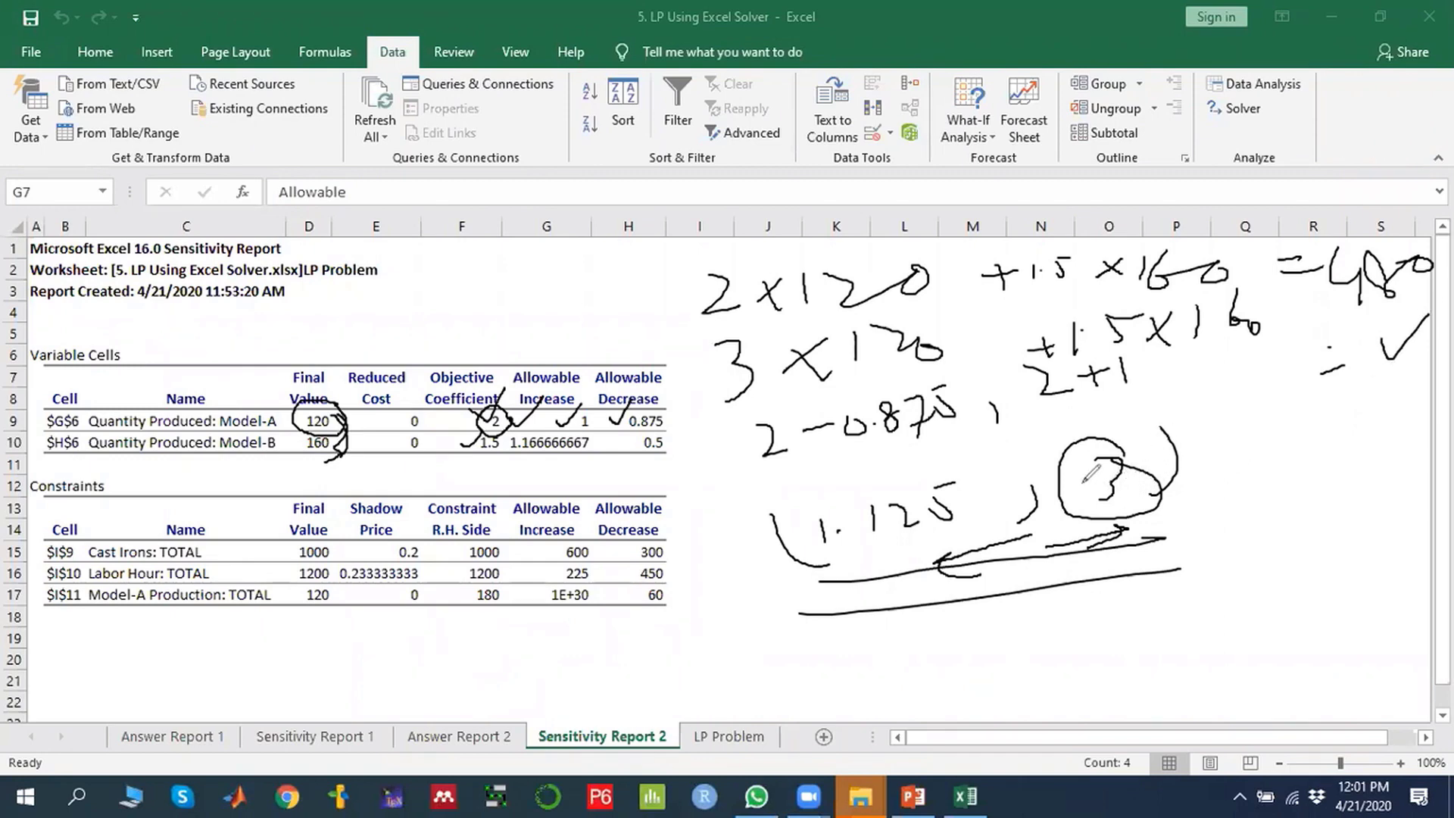
Clear the annotations, circle Model-A's allowable increase and coefficient, write 4 above the coefficient heading, and tick Model-A's final value.
left_click(989, 172)
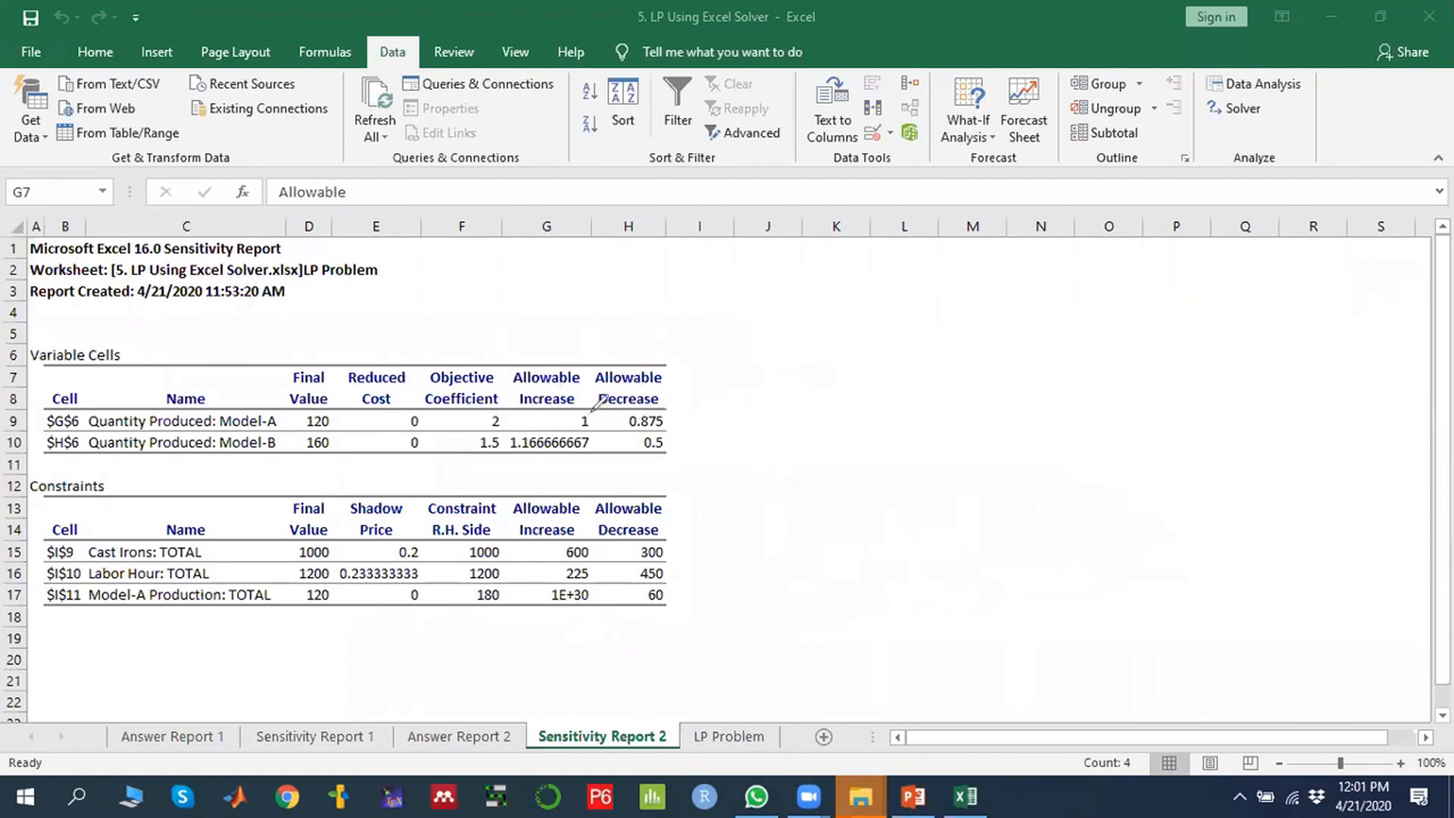
mouse_move(592, 412)
left_mouse_down()
mouse_move(562, 423)
mouse_move(596, 410)
left_mouse_up()
mouse_move(517, 412)
left_mouse_down()
mouse_move(484, 433)
mouse_move(515, 414)
left_mouse_up()
left_click_drag(482, 316, 482, 360)
left_click_drag(340, 417, 369, 400)
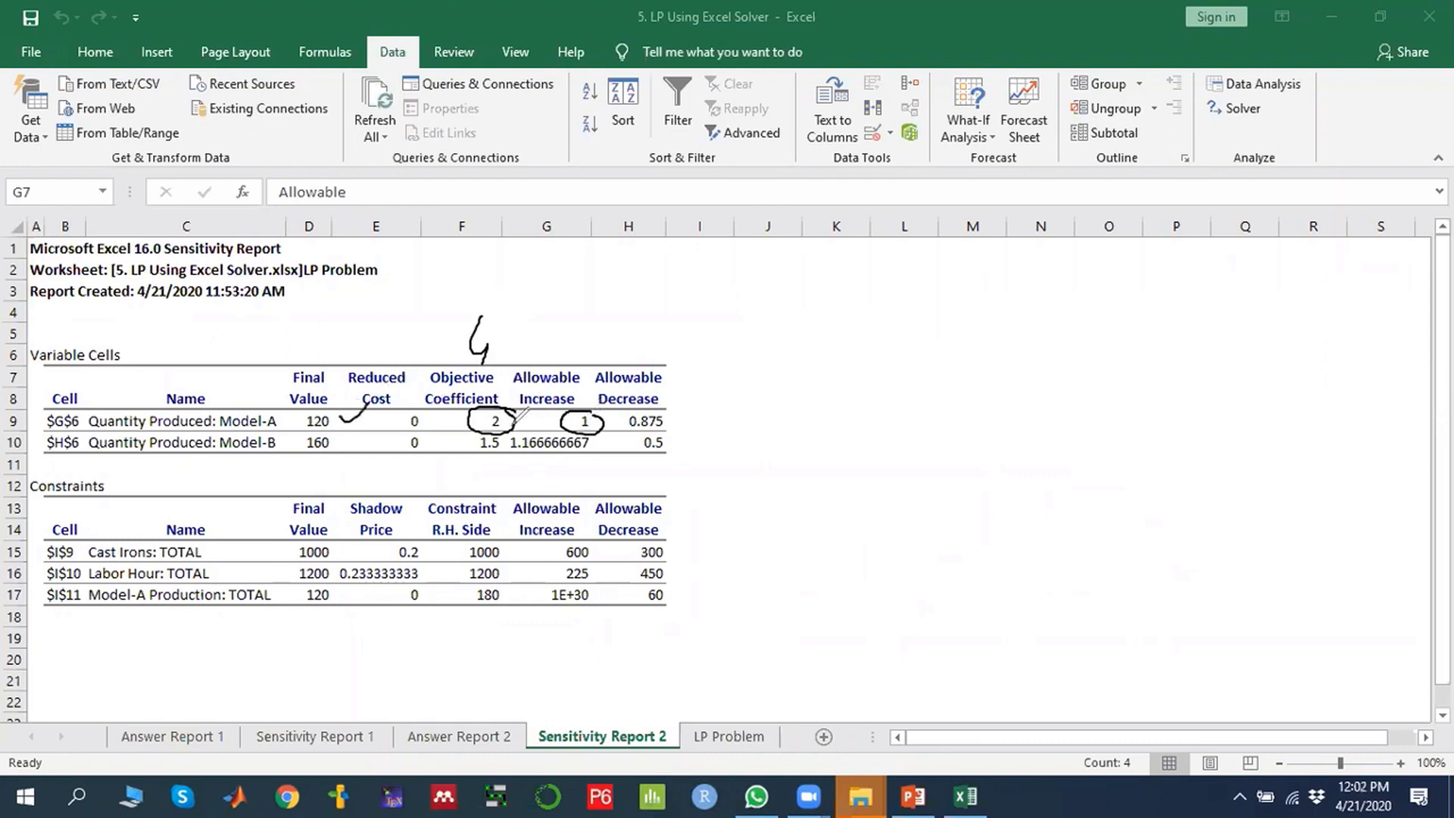
Handwrite the range 1.125, 3 with enclosing curves and strokes beyond both ends, and circle both models' final values with an arrow.
mouse_move(854, 362)
left_mouse_down()
mouse_move(849, 378)
mouse_move(906, 370)
left_mouse_up()
left_click(860, 372)
mouse_move(913, 360)
left_mouse_down()
mouse_move(913, 377)
mouse_move(925, 355)
mouse_move(952, 375)
left_mouse_up()
left_click_drag(973, 345, 981, 371)
left_click_drag(1024, 327, 863, 387)
mouse_move(766, 350)
left_mouse_down()
mouse_move(898, 411)
mouse_move(807, 452)
left_mouse_up()
left_click_drag(1015, 420, 1154, 385)
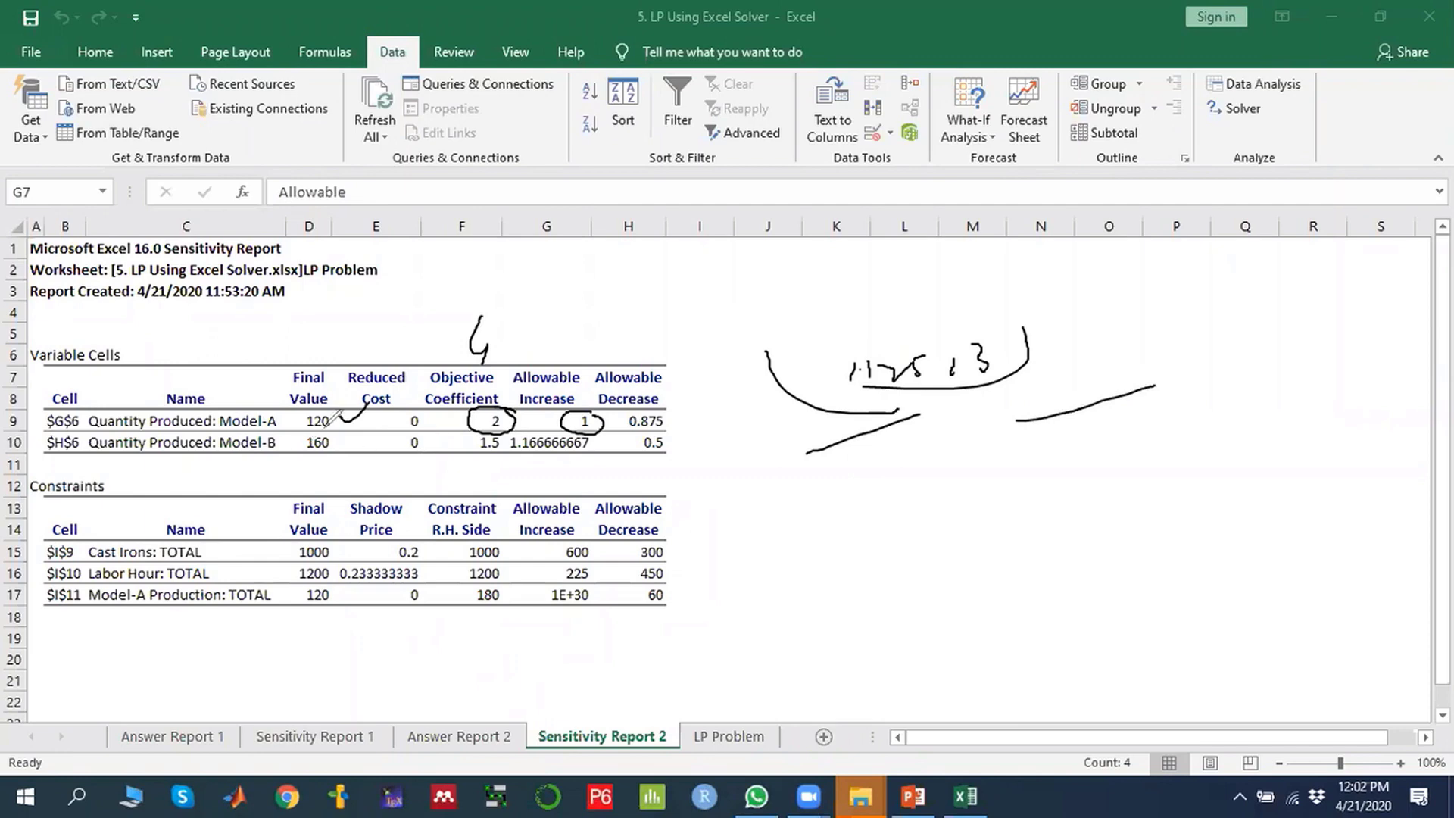
mouse_move(360, 395)
left_mouse_down()
mouse_move(288, 405)
mouse_move(350, 464)
mouse_move(356, 393)
mouse_move(407, 327)
left_mouse_up()
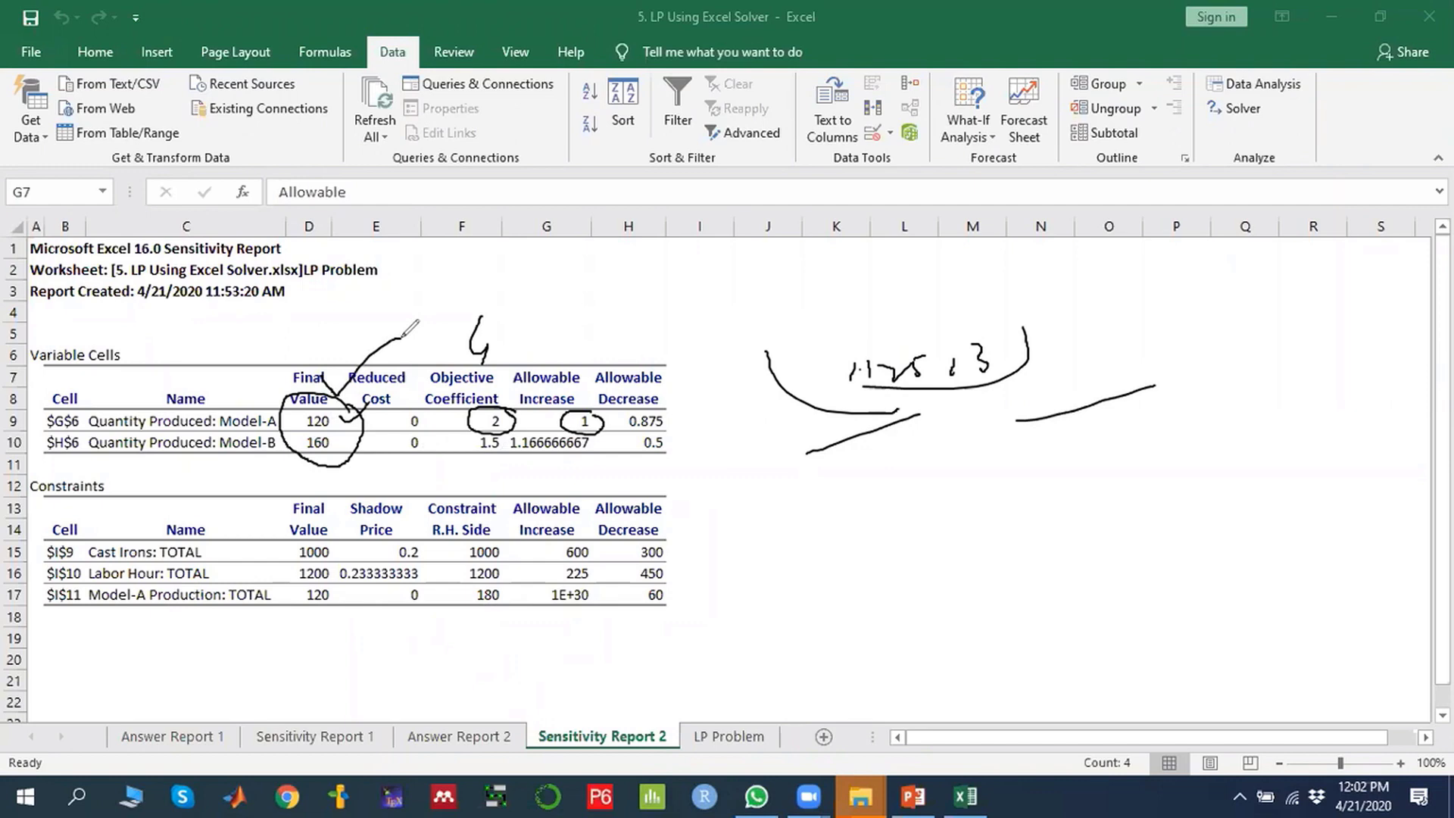
Clear the annotations, then circle and tick the allowable increase and decrease columns of the Variable Cells table.
left_click(486, 157)
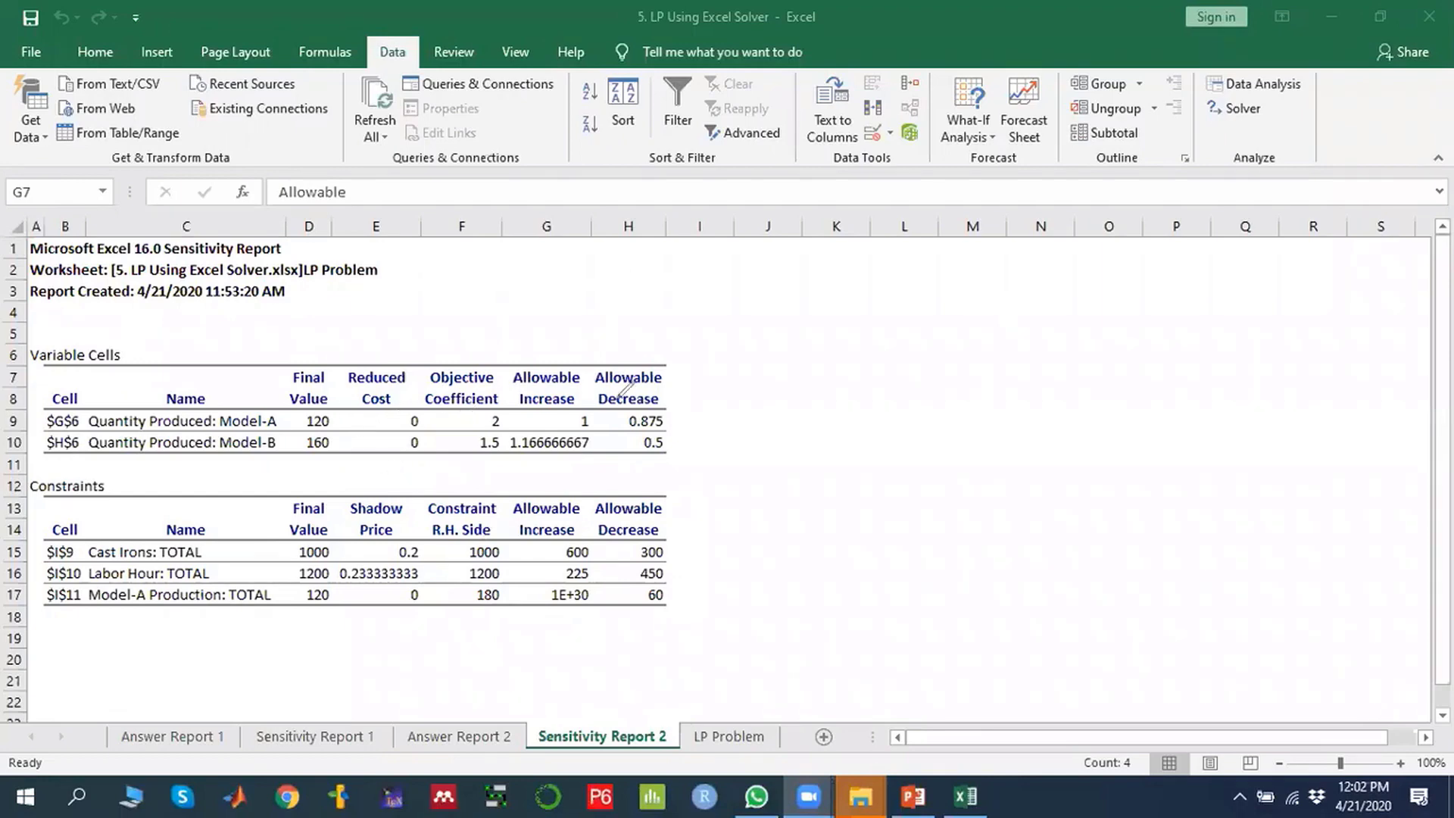
mouse_move(709, 370)
left_mouse_down()
mouse_move(503, 365)
mouse_move(655, 469)
mouse_move(704, 362)
left_mouse_up()
left_click_drag(709, 411, 875, 369)
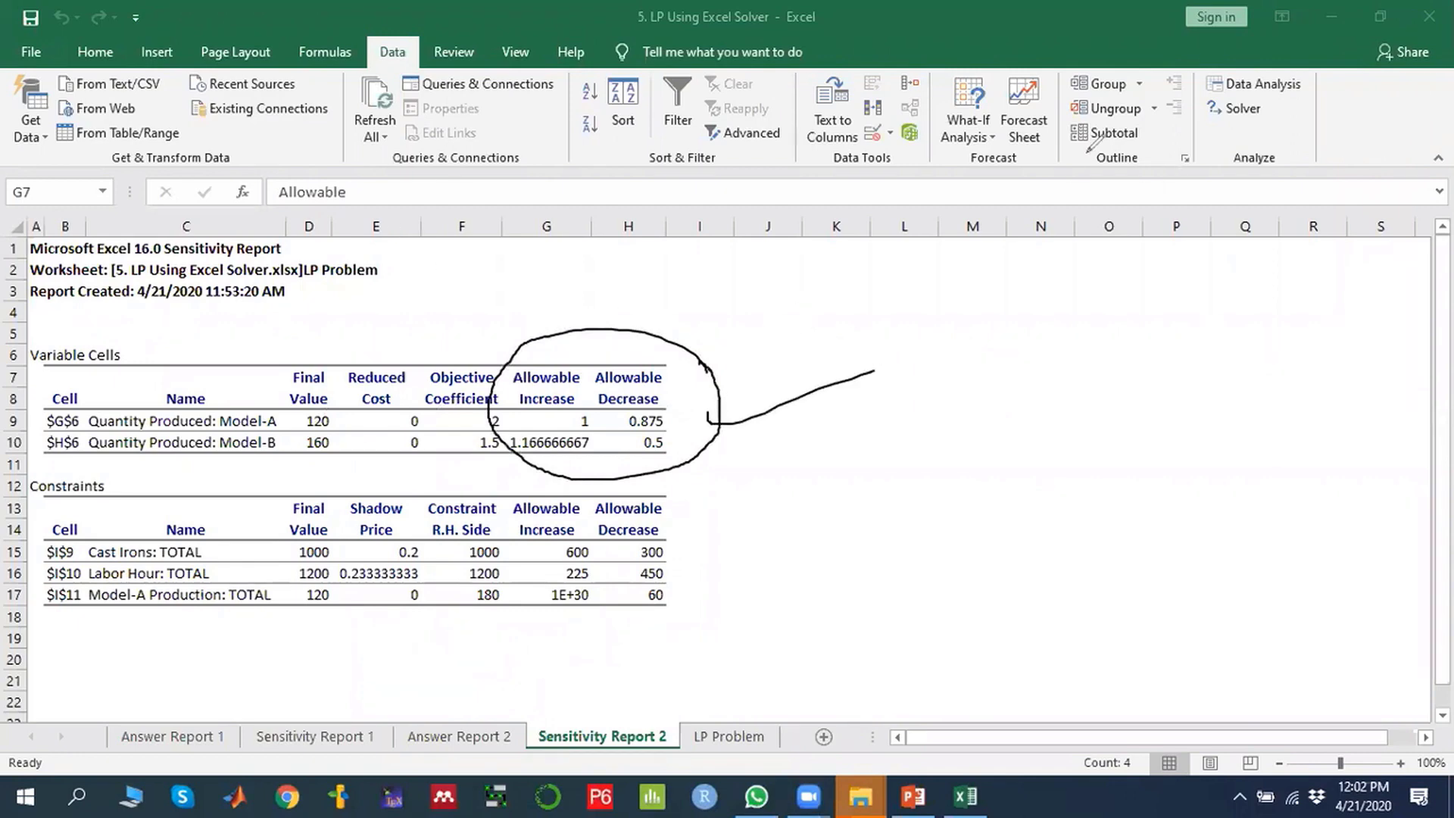
Clear the annotations and circle the Constraints title and the Shadow Price column.
key("e")
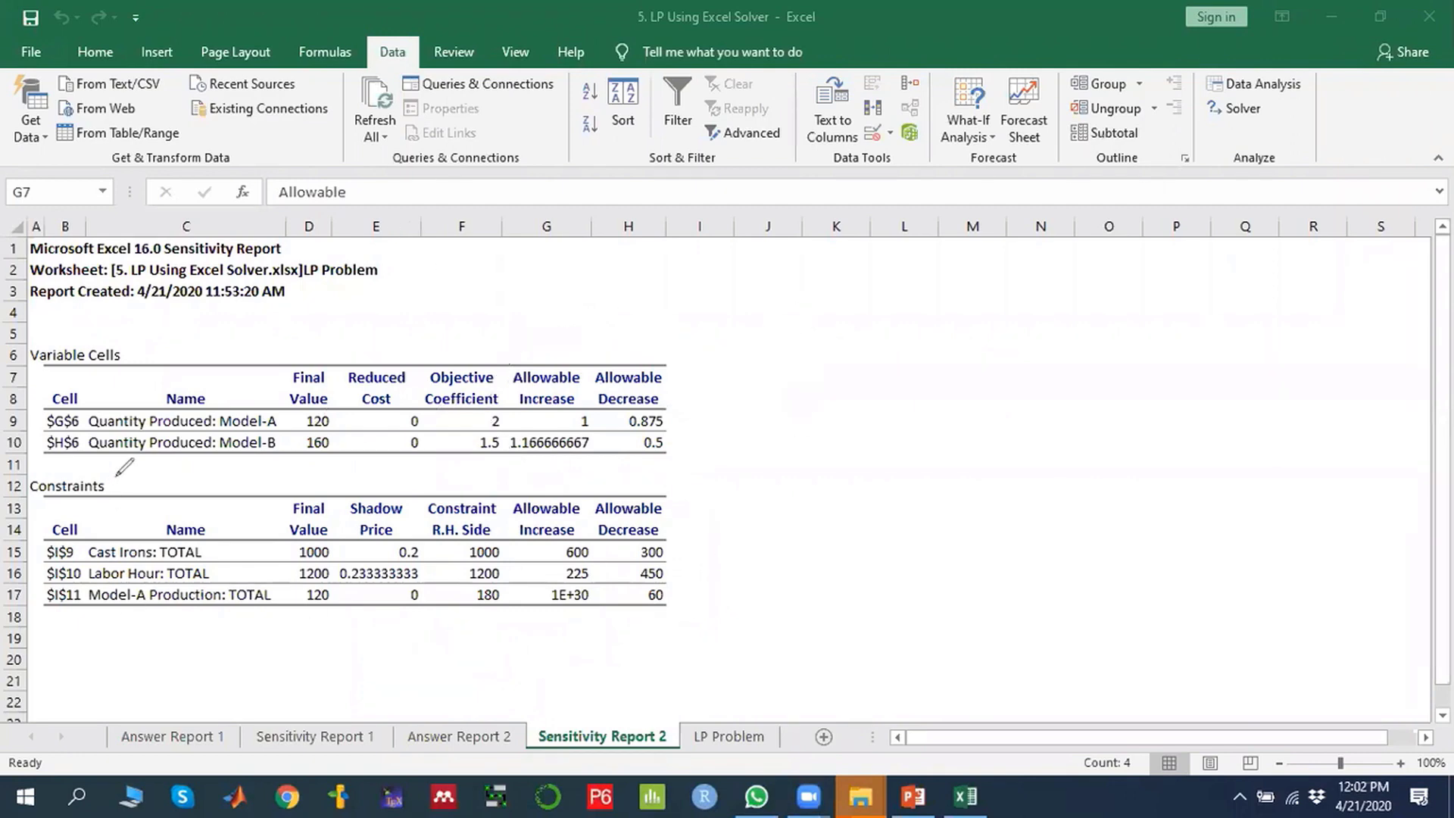
mouse_move(115, 474)
left_mouse_down()
mouse_move(16, 491)
mouse_move(95, 499)
mouse_move(115, 474)
left_mouse_up()
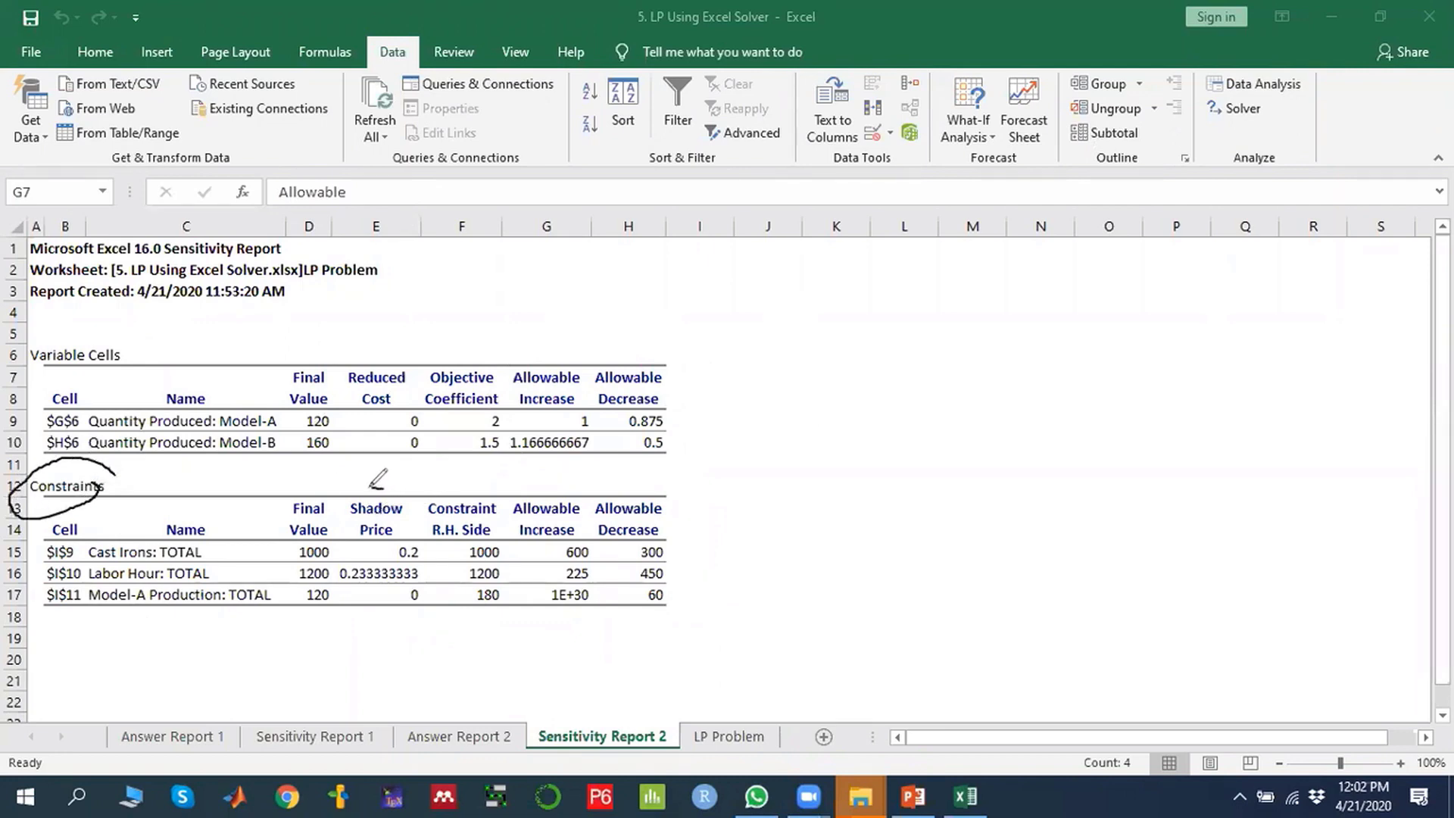
mouse_move(384, 488)
left_mouse_down()
mouse_move(328, 550)
mouse_move(386, 621)
mouse_move(451, 592)
mouse_move(408, 481)
mouse_move(388, 479)
left_mouse_up()
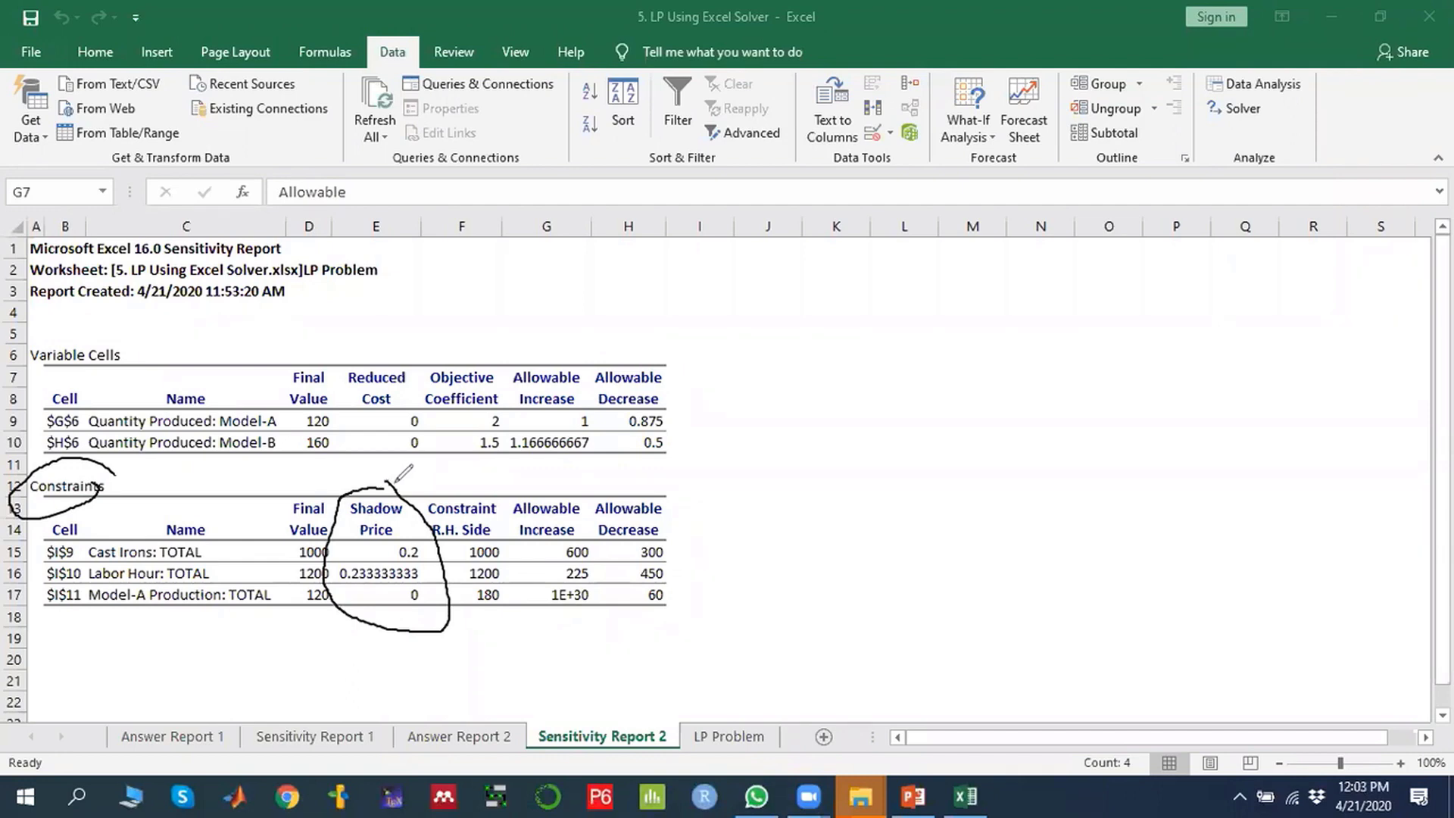
Tick the cast irons name and shadow price, underline its final value, and handwrite 1000 with an upward arrow, 1001 and 0.2.
left_click_drag(423, 549, 463, 525)
mouse_move(217, 550)
left_mouse_down()
mouse_move(249, 539)
mouse_move(328, 563)
left_mouse_up()
mouse_move(831, 390)
left_mouse_down()
mouse_move(827, 420)
mouse_move(909, 394)
mouse_move(923, 416)
left_mouse_up()
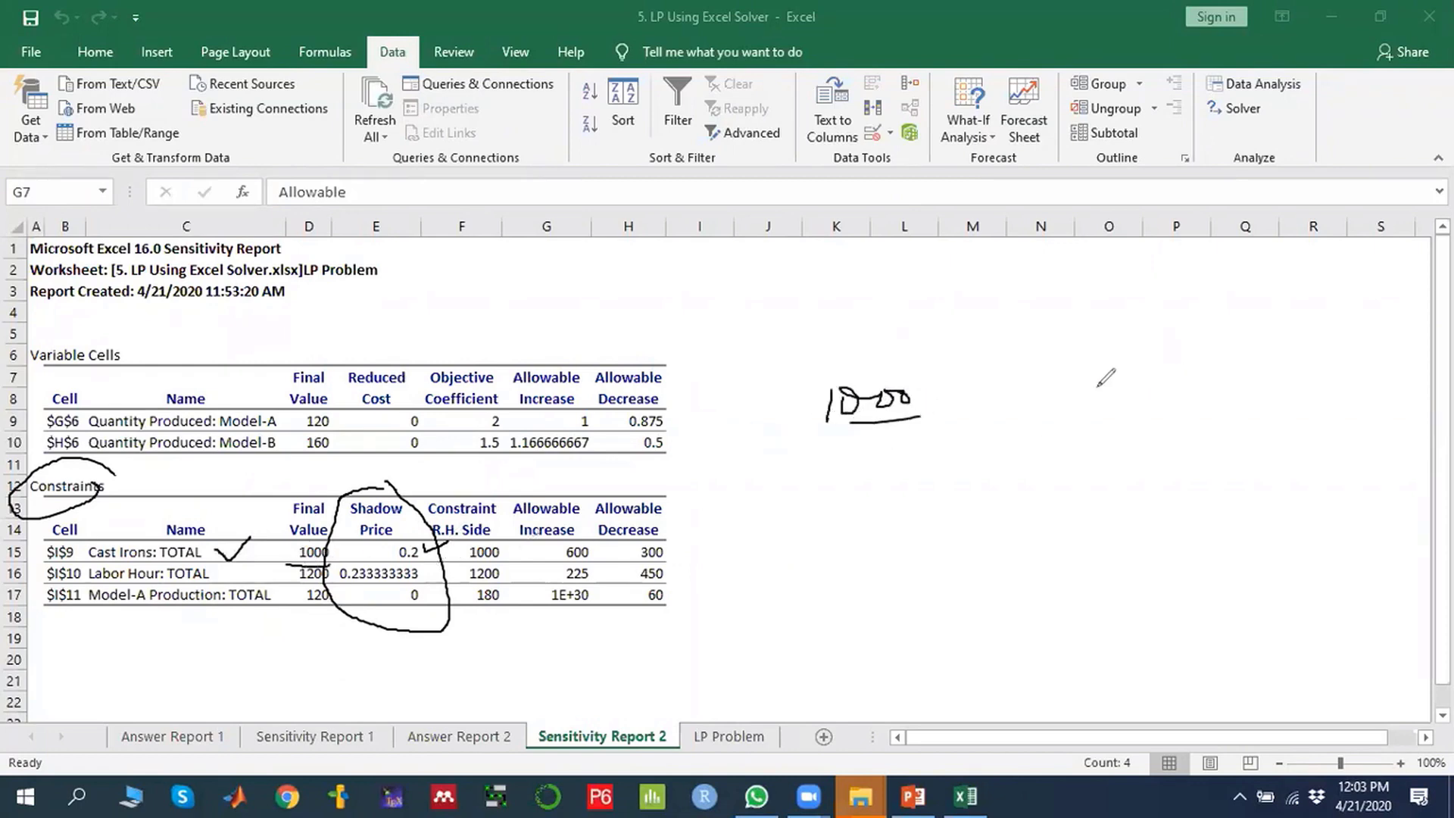
left_click_drag(1107, 374, 1136, 388)
left_click(1121, 384)
mouse_move(869, 384)
left_mouse_down()
mouse_move(871, 355)
mouse_move(882, 361)
left_mouse_up()
mouse_move(878, 453)
left_mouse_down()
mouse_move(875, 475)
mouse_move(924, 446)
mouse_move(951, 461)
left_mouse_up()
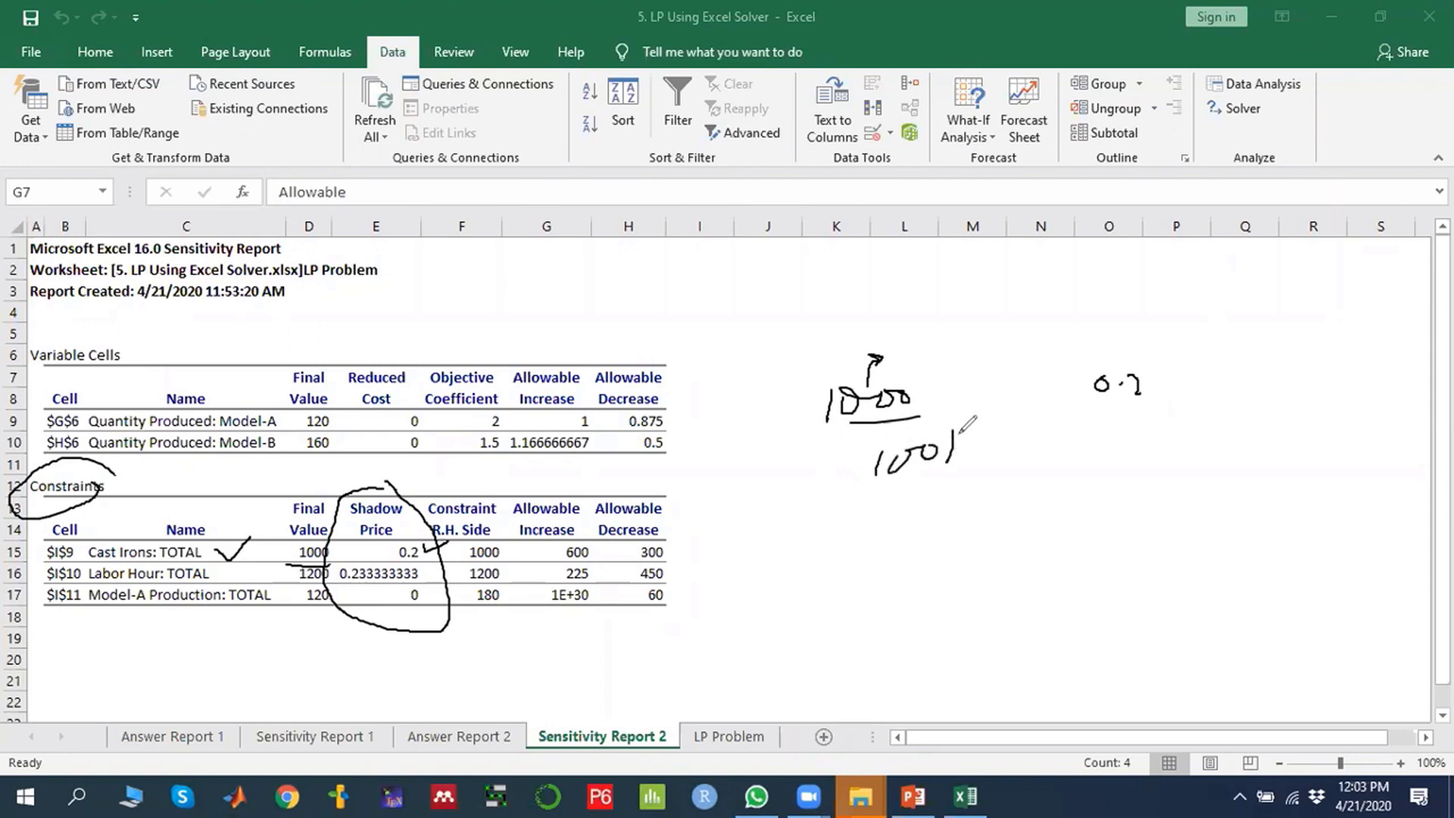
Circle and underline the handwritten 0.2, then handwrite 480+0.2 with the underlined result 480.2 below.
left_click(1119, 386)
mouse_move(1158, 382)
left_mouse_down()
mouse_move(1132, 353)
mouse_move(1072, 405)
mouse_move(1160, 374)
left_mouse_up()
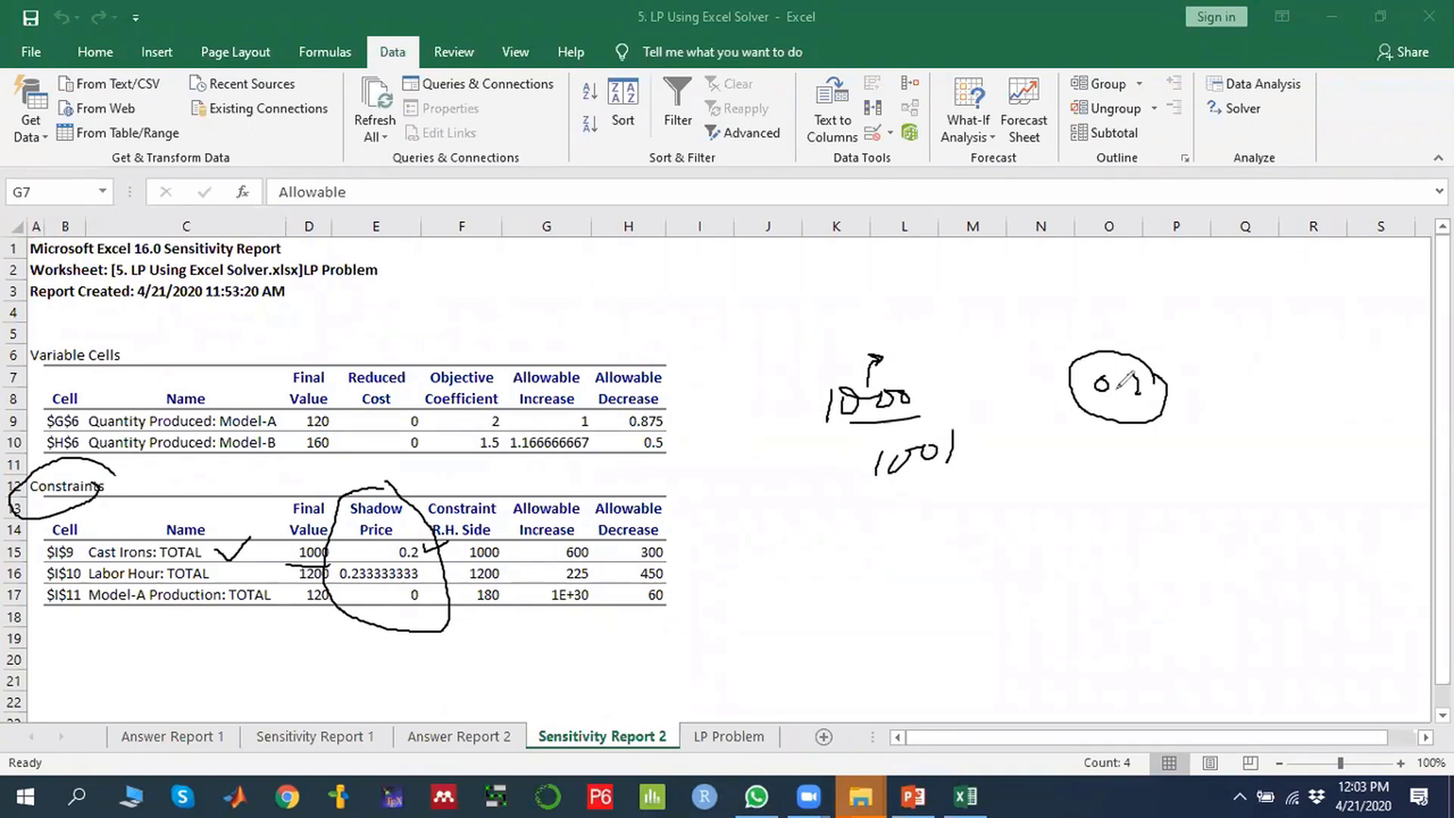
mouse_move(1179, 264)
left_mouse_down()
mouse_move(1187, 286)
mouse_move(1221, 265)
mouse_move(1228, 292)
mouse_move(1269, 257)
mouse_move(1322, 272)
mouse_move(1296, 299)
left_mouse_up()
left_click_drag(1104, 418, 1150, 407)
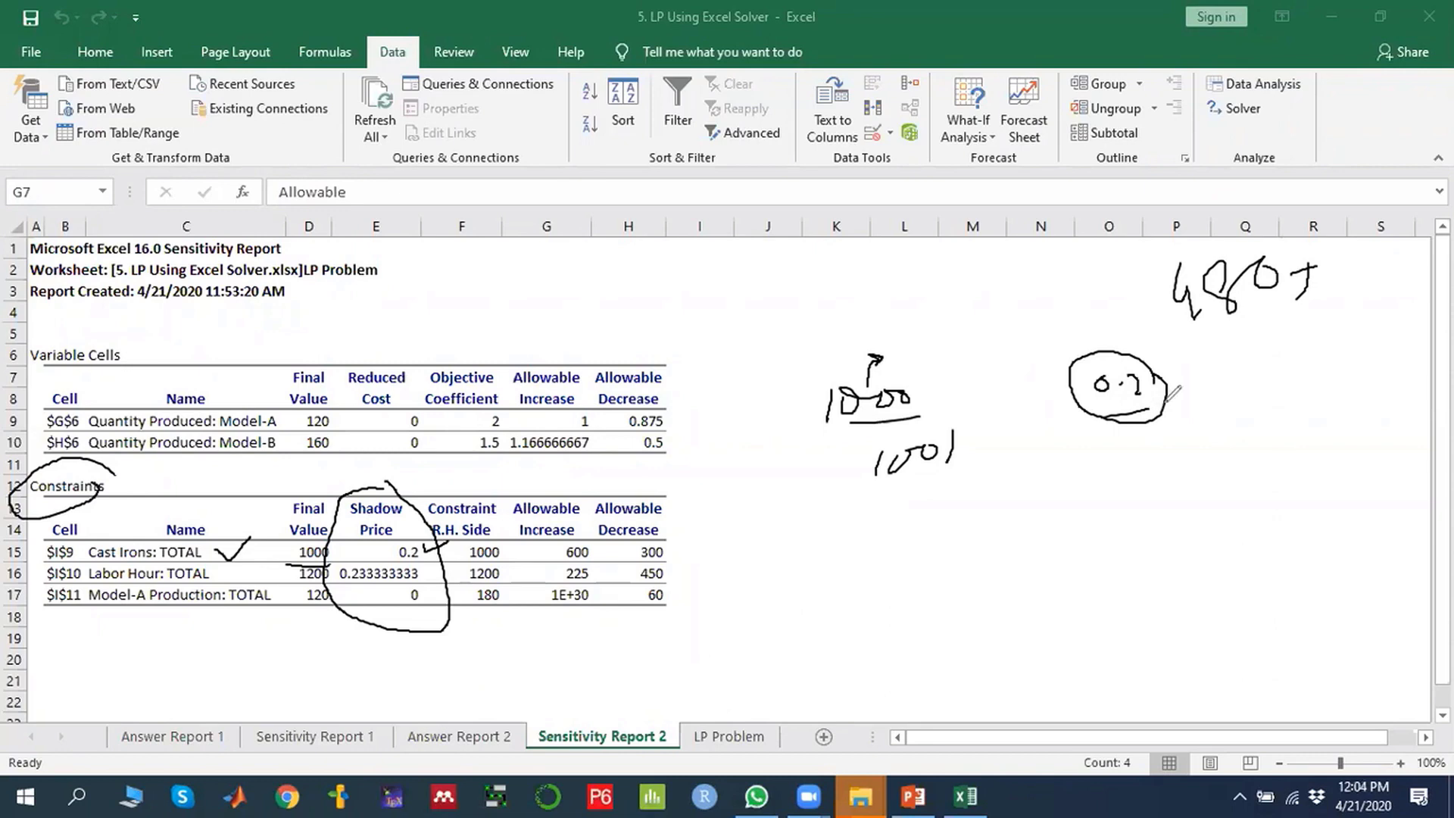
mouse_move(1339, 263)
left_mouse_down()
mouse_move(1336, 282)
mouse_move(1341, 264)
mouse_move(1376, 288)
left_mouse_up()
mouse_move(1250, 364)
left_mouse_down()
mouse_move(1255, 435)
mouse_move(1342, 367)
mouse_move(1385, 397)
left_mouse_up()
left_click_drag(1264, 444, 1422, 404)
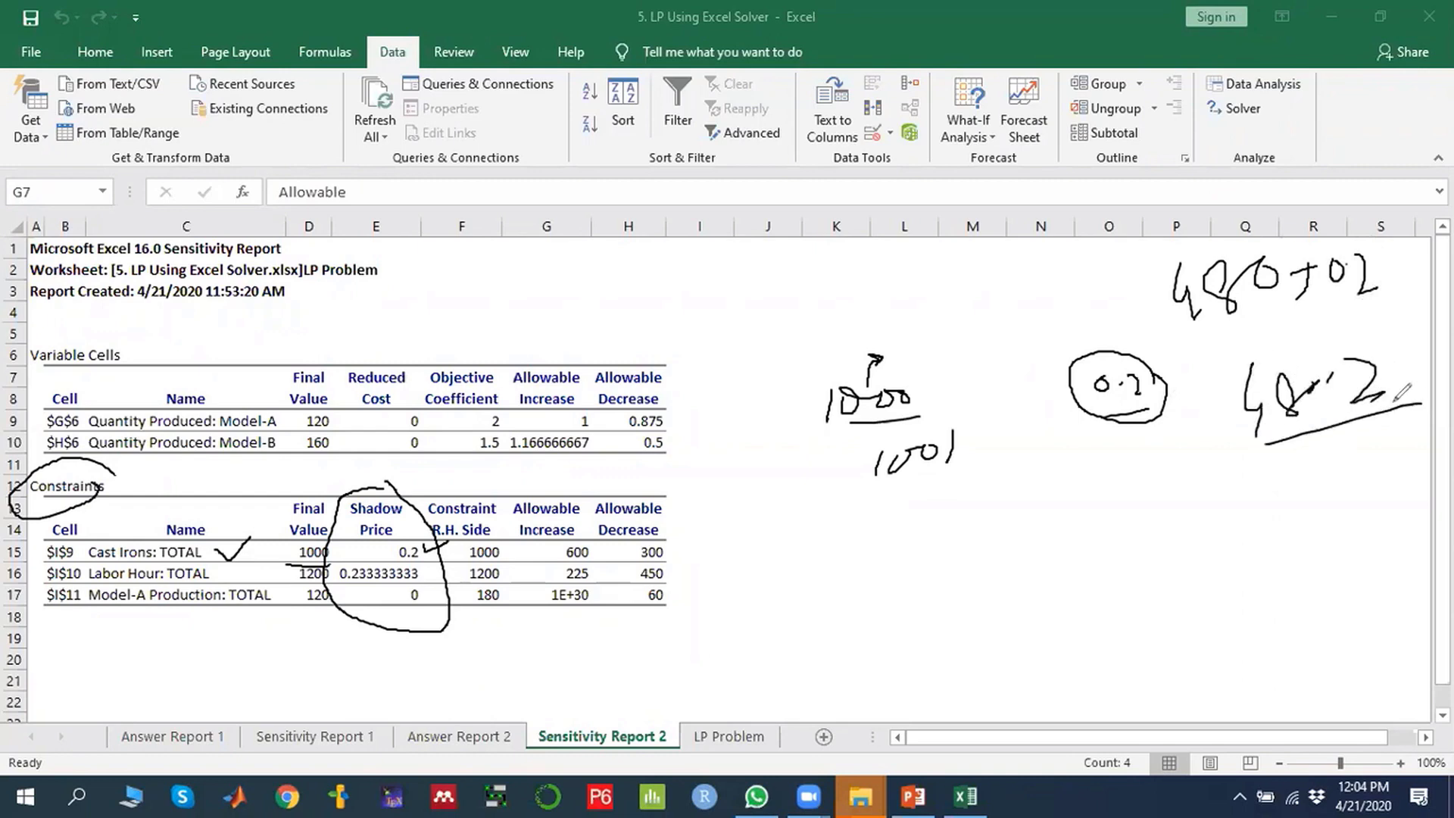
Clear the annotations, underline the cast irons right-hand side, and circle its allowable increase and decrease.
left_click(1005, 193)
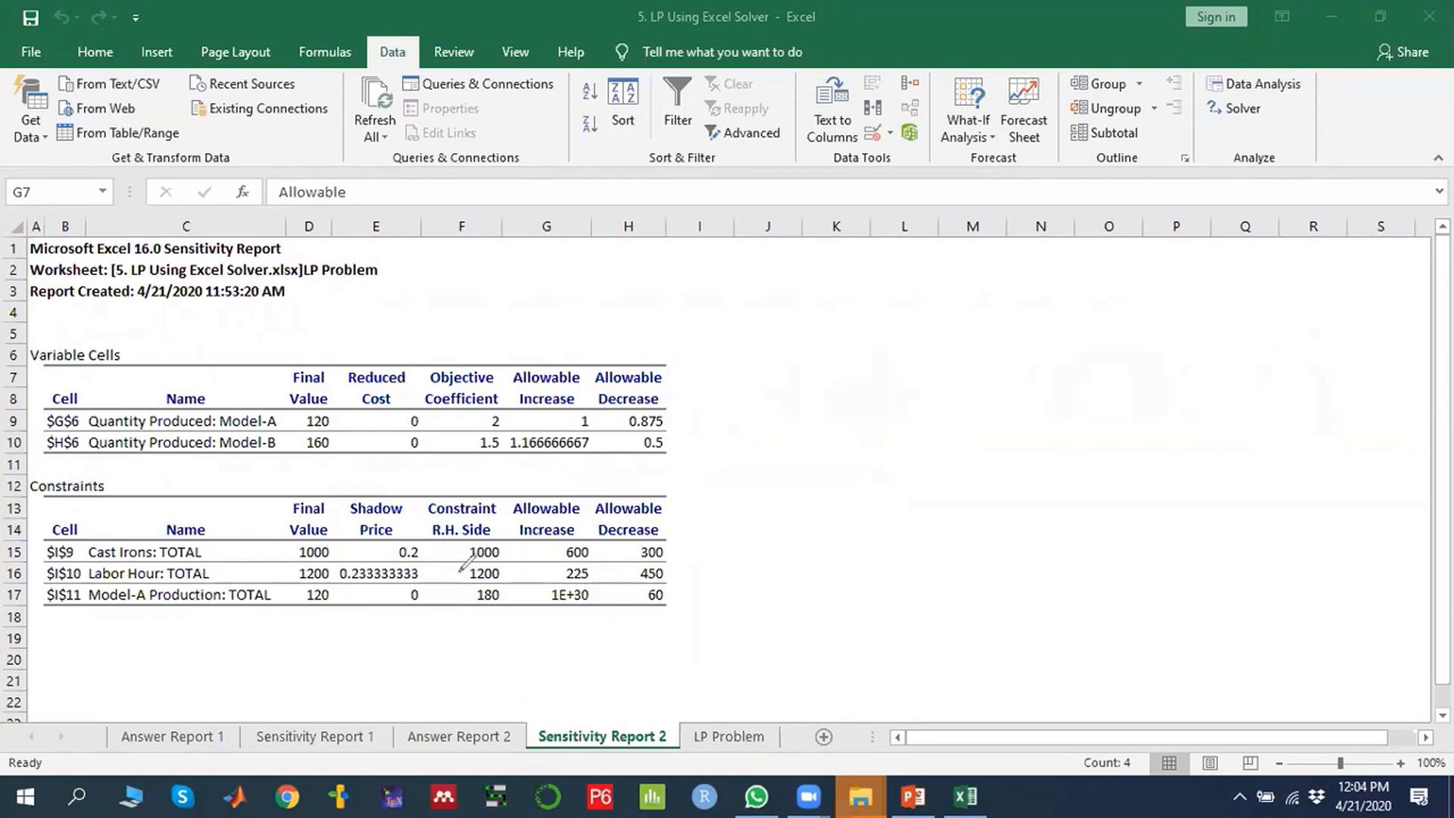
left_click_drag(463, 562, 509, 561)
mouse_move(676, 536)
left_mouse_down()
mouse_move(592, 536)
mouse_move(591, 568)
mouse_move(673, 546)
left_mouse_up()
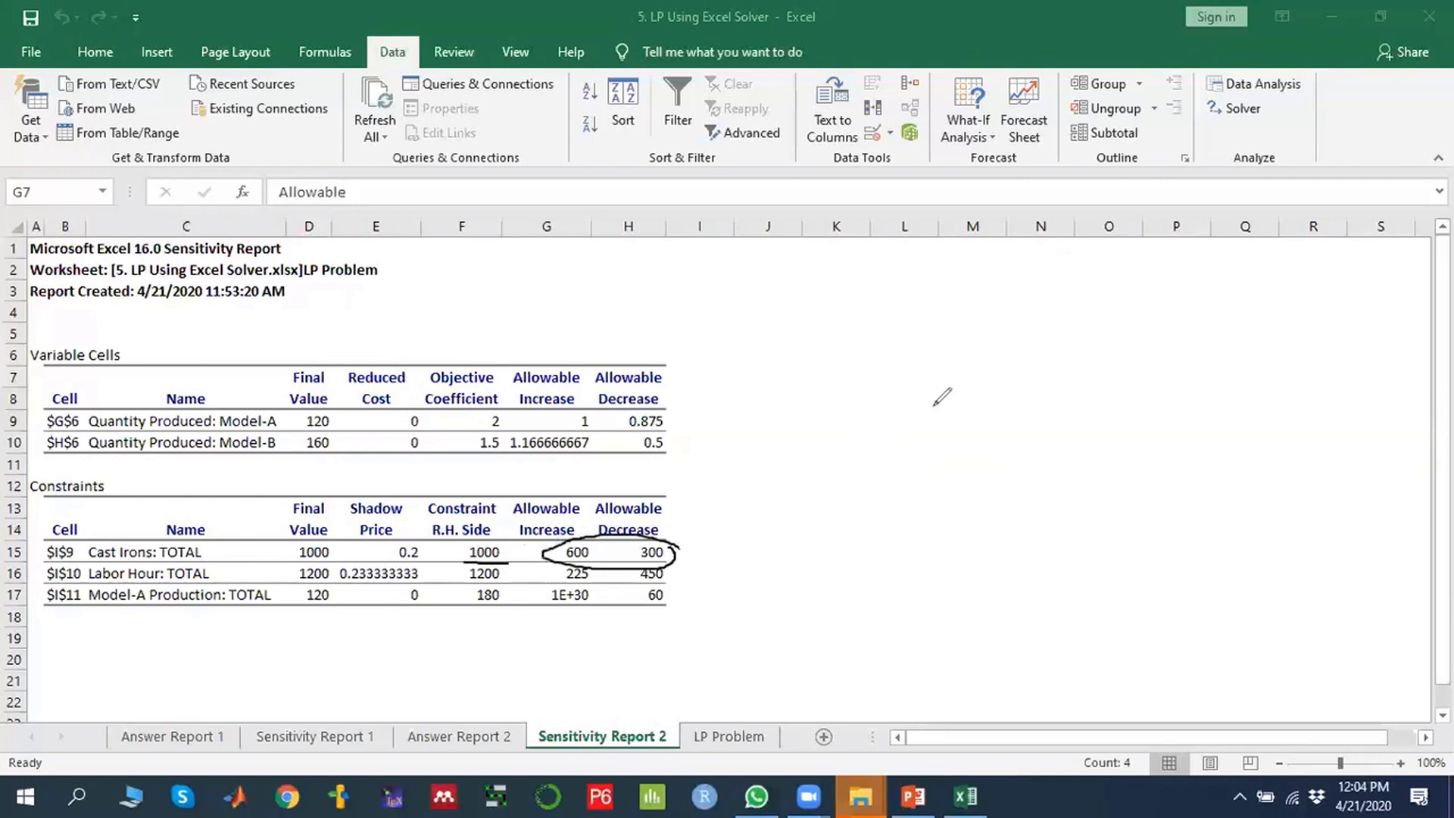
Handwrite the cast irons limits as 1000−300, 1000+600 and the bracketed range (700, 1600) below.
mouse_move(1056, 355)
left_mouse_down()
mouse_move(1053, 391)
mouse_move(1109, 341)
mouse_move(1155, 356)
mouse_move(1287, 337)
mouse_move(1275, 335)
left_mouse_up()
left_click_drag(1004, 401, 1010, 420)
mouse_move(718, 456)
left_mouse_down()
mouse_move(707, 483)
mouse_move(768, 454)
mouse_move(849, 447)
mouse_move(831, 462)
mouse_move(955, 410)
left_mouse_up()
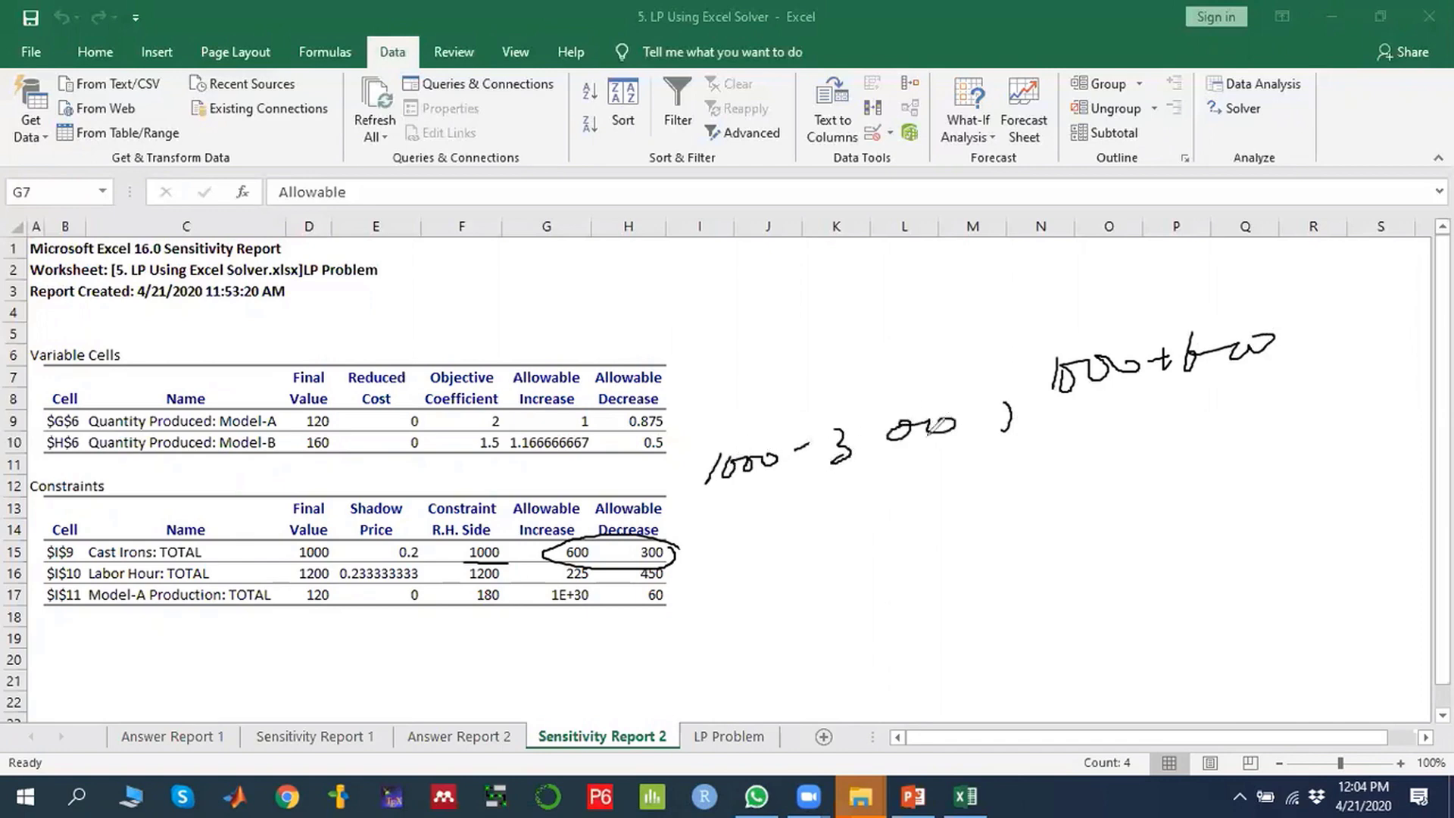
mouse_move(871, 517)
left_mouse_down()
mouse_move(892, 517)
mouse_move(907, 559)
mouse_move(992, 508)
mouse_move(1031, 509)
mouse_move(1033, 533)
mouse_move(1052, 522)
left_mouse_up()
mouse_move(1160, 450)
left_mouse_down()
mouse_move(1145, 508)
mouse_move(1241, 443)
mouse_move(1288, 447)
mouse_move(1285, 404)
mouse_move(1230, 530)
left_mouse_up()
left_click_drag(887, 501, 872, 572)
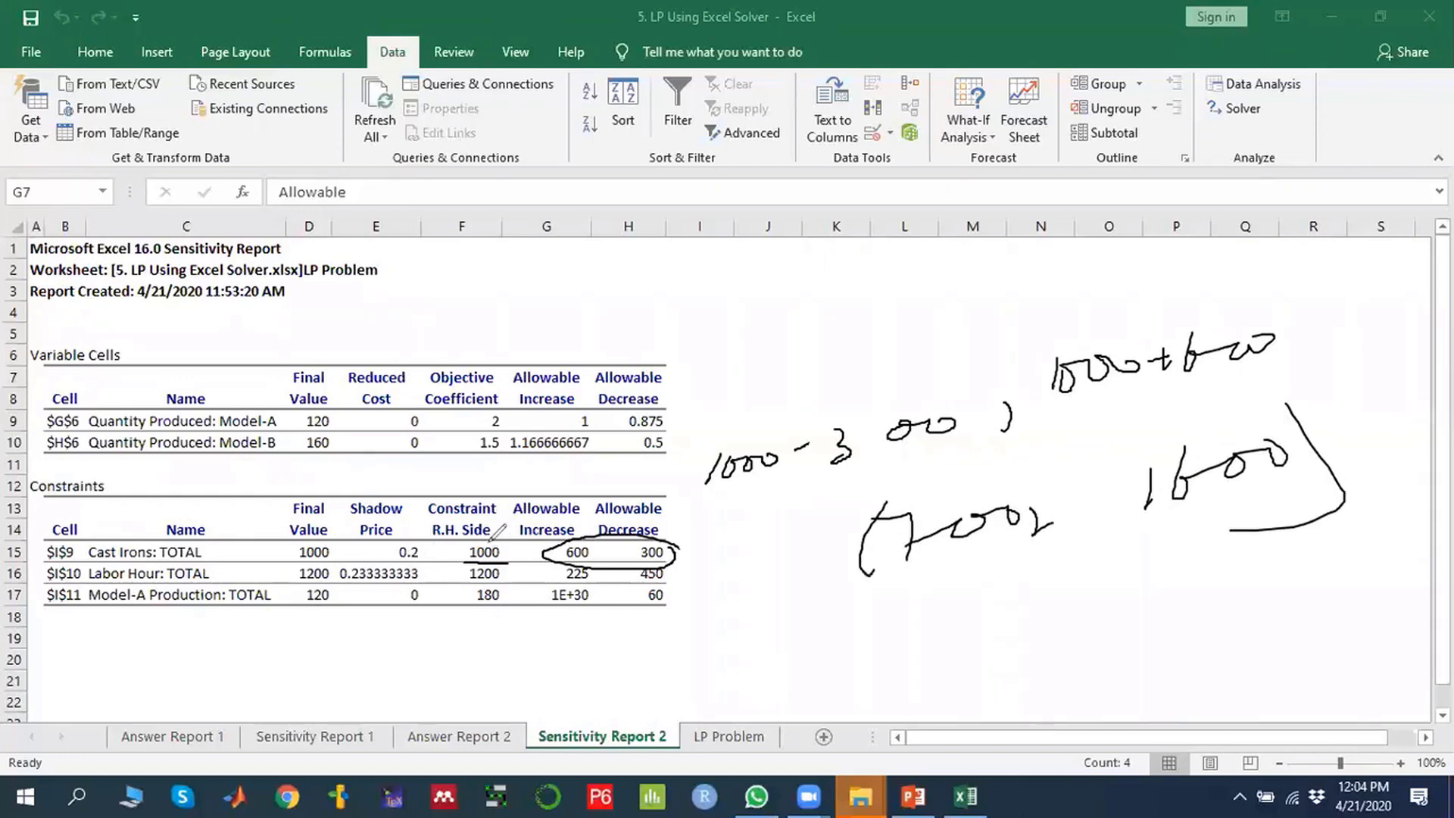
Tick the cast irons right-hand side and underline the handwritten limits 700 and 1600.
left_click_drag(468, 542, 435, 569)
left_click_drag(926, 573, 972, 567)
left_click_drag(1166, 523, 1293, 491)
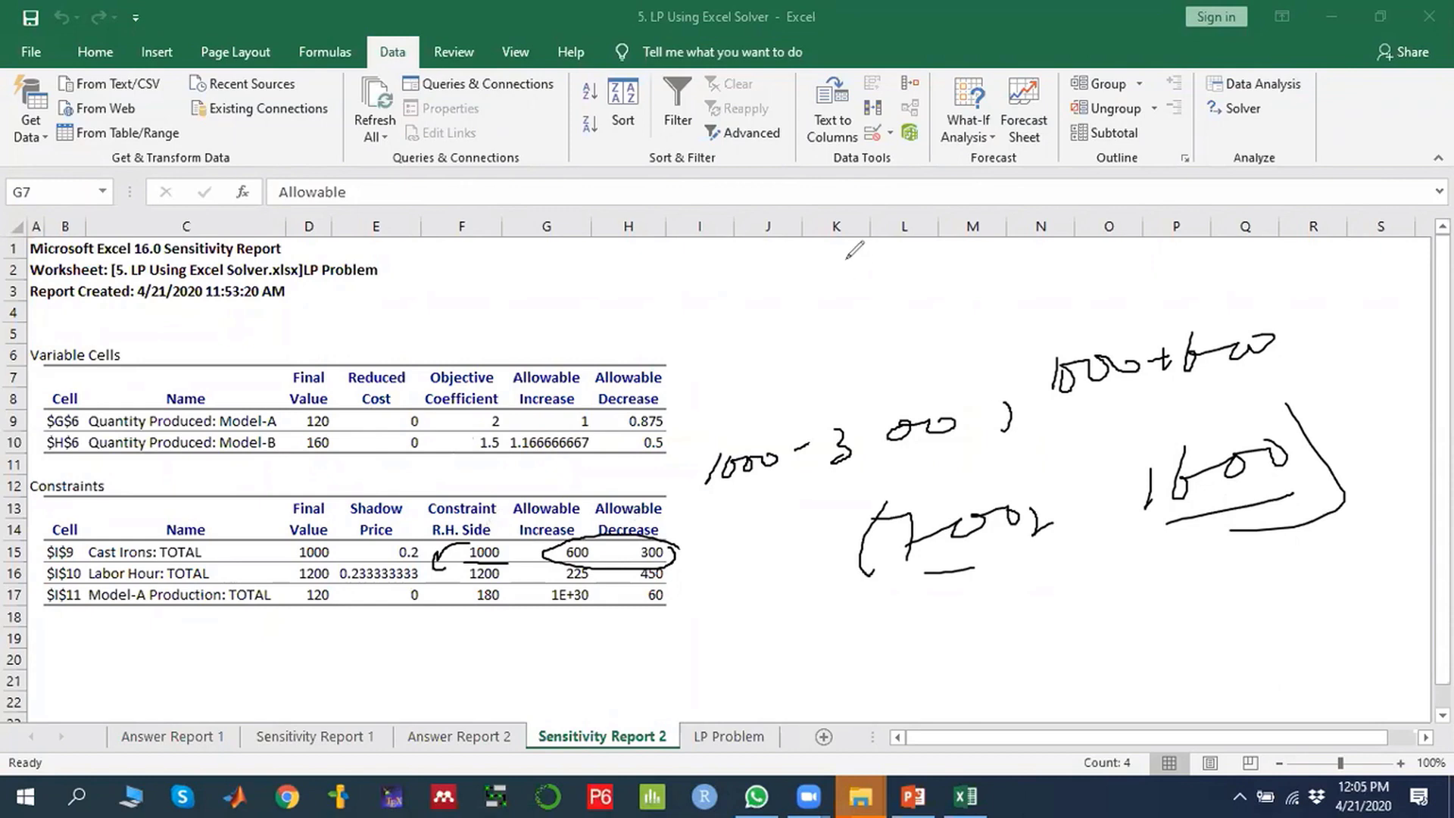
Handwrite 480 above the cast irons range and 1000+600=1600 below it, underlining the upper limit again.
left_click_drag(845, 260, 866, 328)
mouse_move(911, 271)
left_mouse_down()
mouse_move(946, 303)
mouse_move(973, 273)
left_mouse_up()
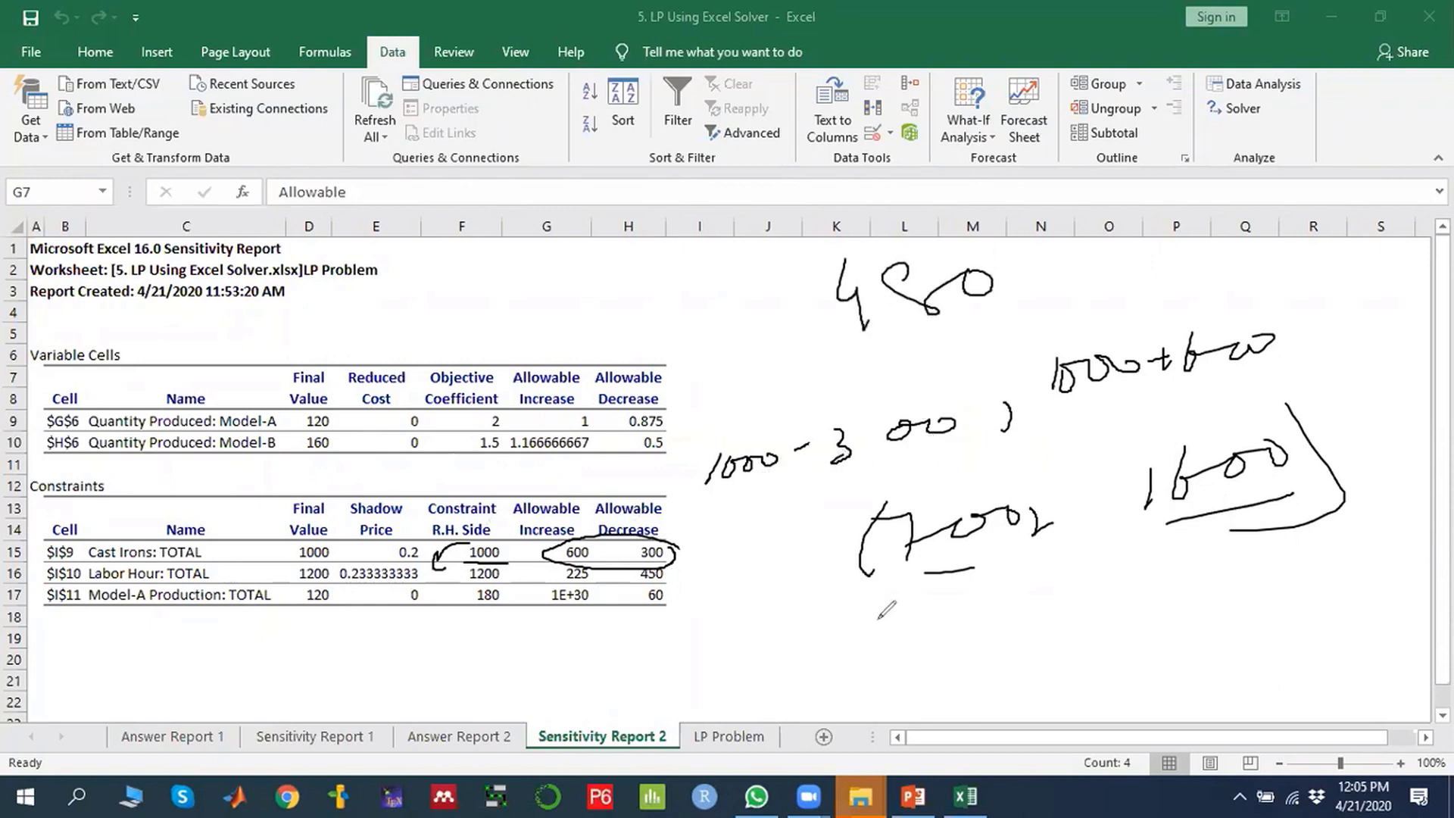
mouse_move(992, 598)
left_mouse_down()
mouse_move(989, 627)
mouse_move(1076, 597)
mouse_move(1156, 598)
mouse_move(1144, 609)
mouse_move(1214, 578)
mouse_move(1336, 564)
mouse_move(1336, 539)
mouse_move(1417, 534)
mouse_move(1382, 586)
mouse_move(1450, 566)
left_mouse_up()
left_click_drag(1188, 529, 1274, 504)
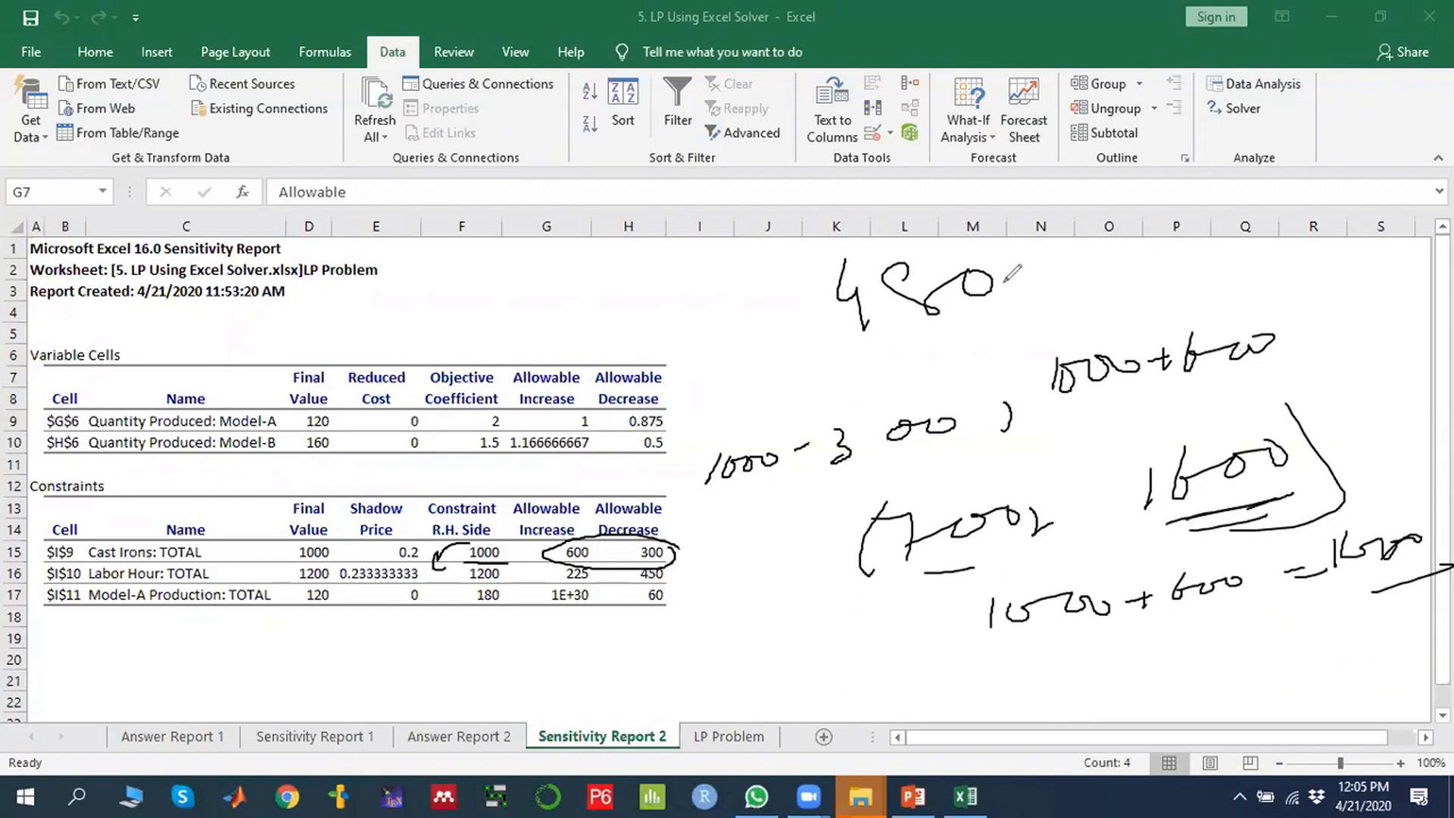
Circle the cast irons shadow price and extend the handwritten 480 to read 480+600×0.2.
mouse_move(1007, 282)
left_mouse_down()
mouse_move(1045, 278)
mouse_move(1026, 273)
mouse_move(1024, 306)
left_mouse_up()
mouse_move(1092, 251)
left_mouse_down()
mouse_move(1066, 303)
mouse_move(1244, 258)
mouse_move(1263, 300)
left_mouse_up()
mouse_move(428, 537)
left_mouse_down()
mouse_move(412, 566)
mouse_move(429, 530)
left_mouse_up()
left_click_drag(1285, 265, 1355, 289)
left_click(1306, 269)
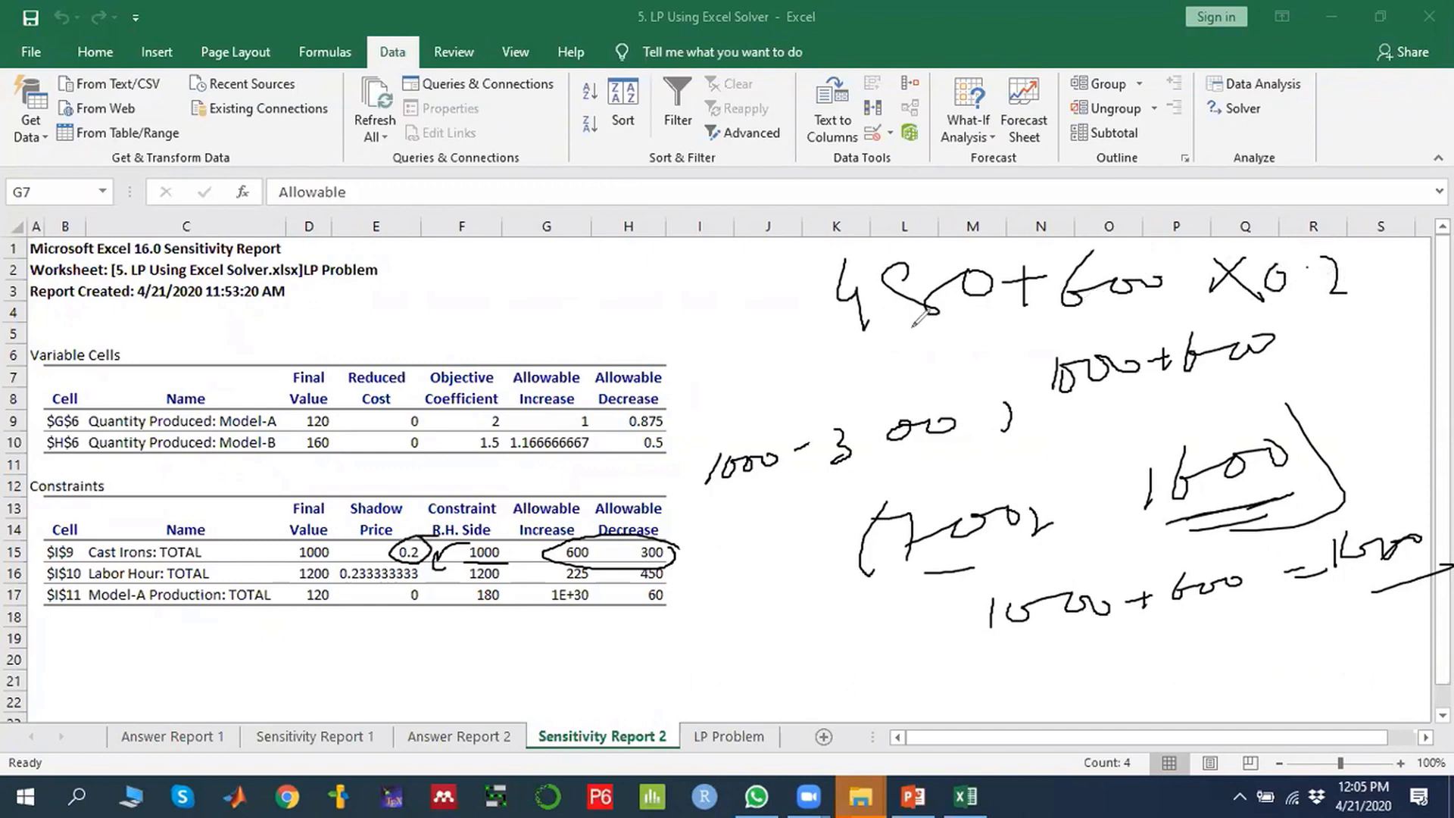
Underline the handwritten 480 and add strokes at both ends of the cast irons range.
left_click_drag(872, 342, 983, 325)
left_click_drag(1257, 441, 1306, 392)
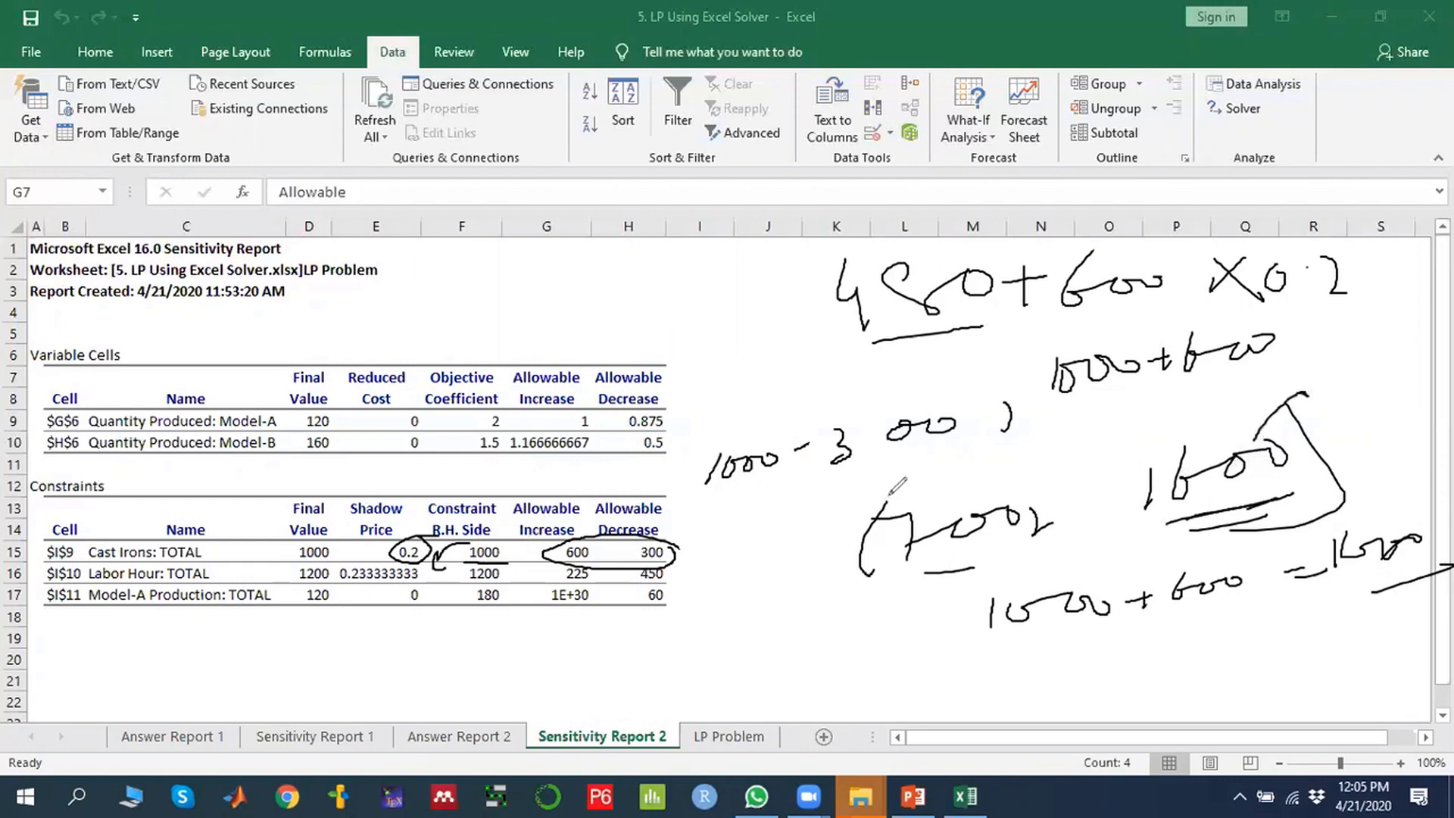
mouse_move(889, 492)
left_mouse_down()
mouse_move(818, 533)
mouse_move(810, 523)
mouse_move(833, 539)
left_mouse_up()
Clear the annotations and tick the ends of the Cast Irons and Labor Hour rows in the Constraints table.
key("e")
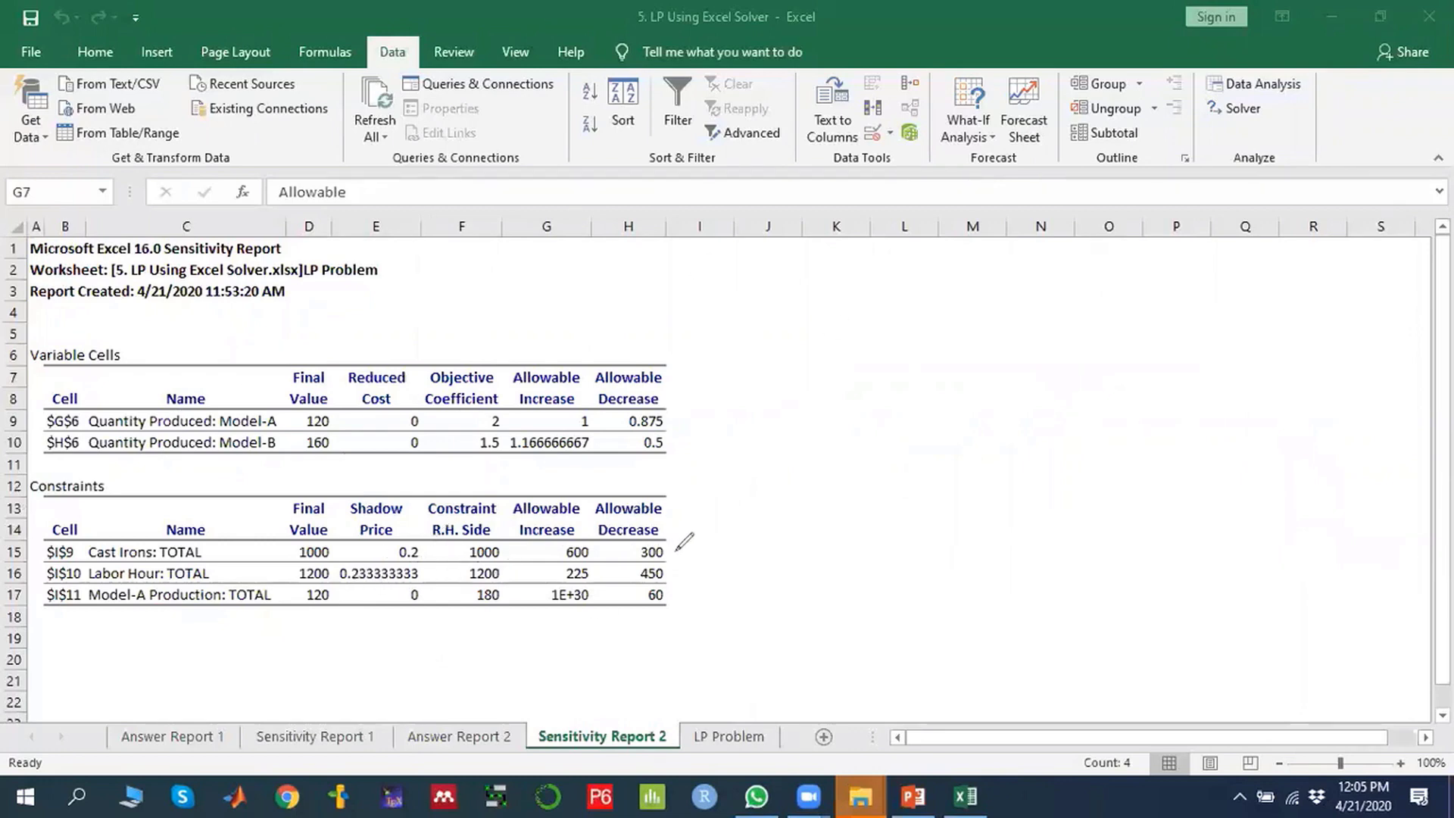
left_click_drag(667, 545, 753, 517)
left_click_drag(680, 572, 780, 538)
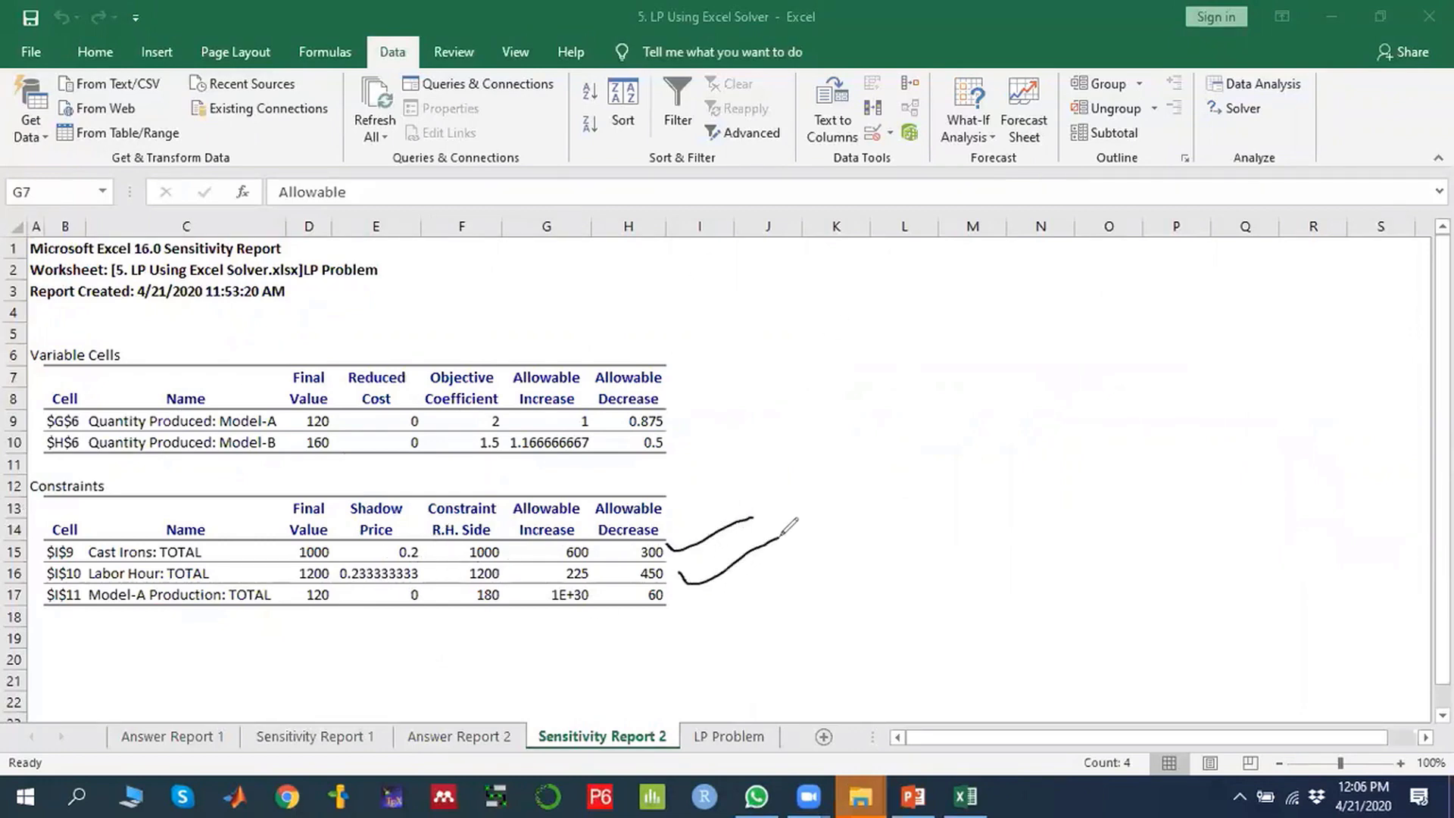
Tick the end of the Model-A Production row and circle its shadow price in the Constraints table.
mouse_move(687, 598)
left_mouse_down()
mouse_move(705, 630)
mouse_move(899, 597)
left_mouse_up()
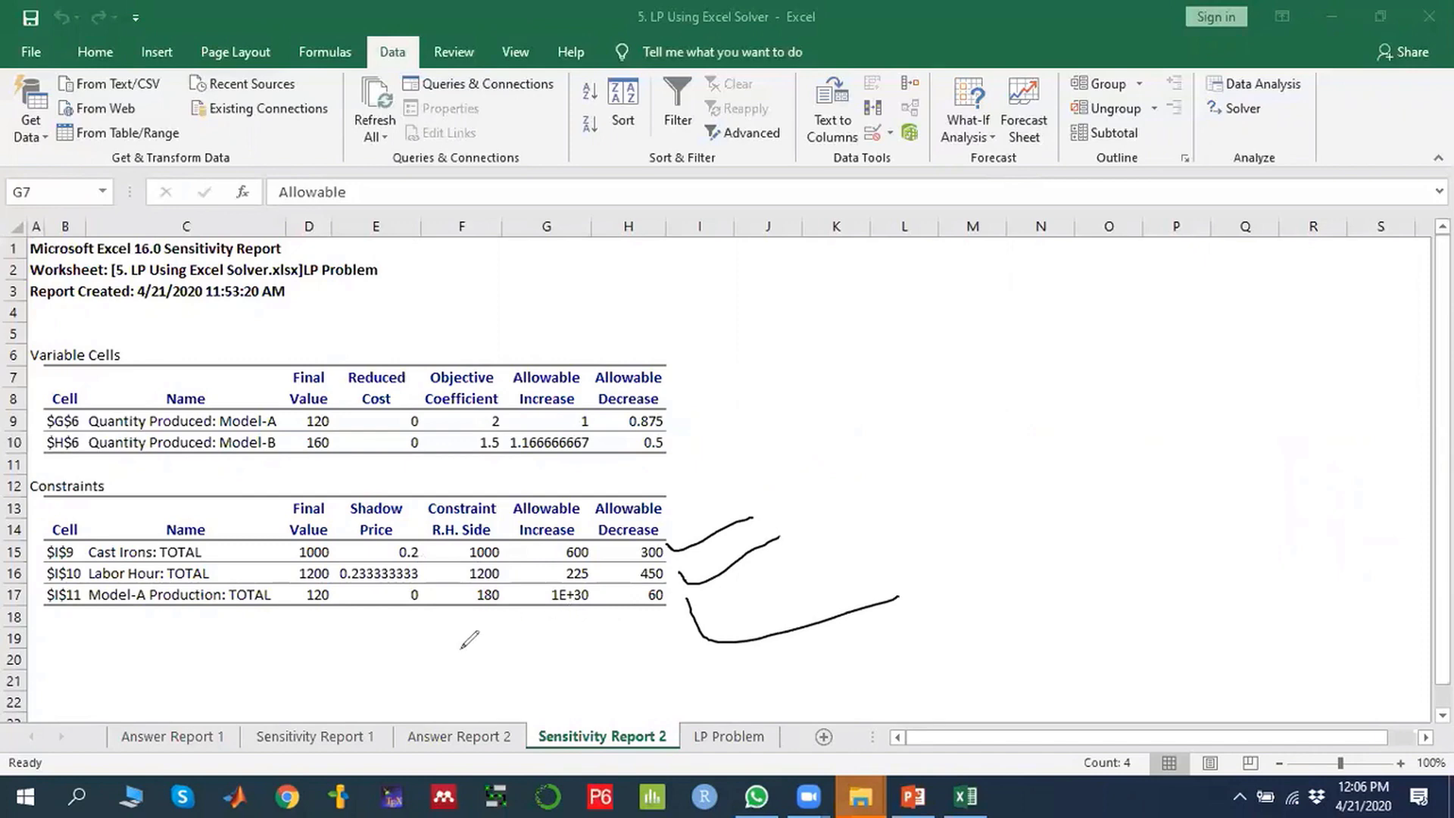
mouse_move(435, 586)
left_mouse_down()
mouse_move(377, 593)
mouse_move(445, 593)
mouse_move(436, 583)
left_mouse_up()
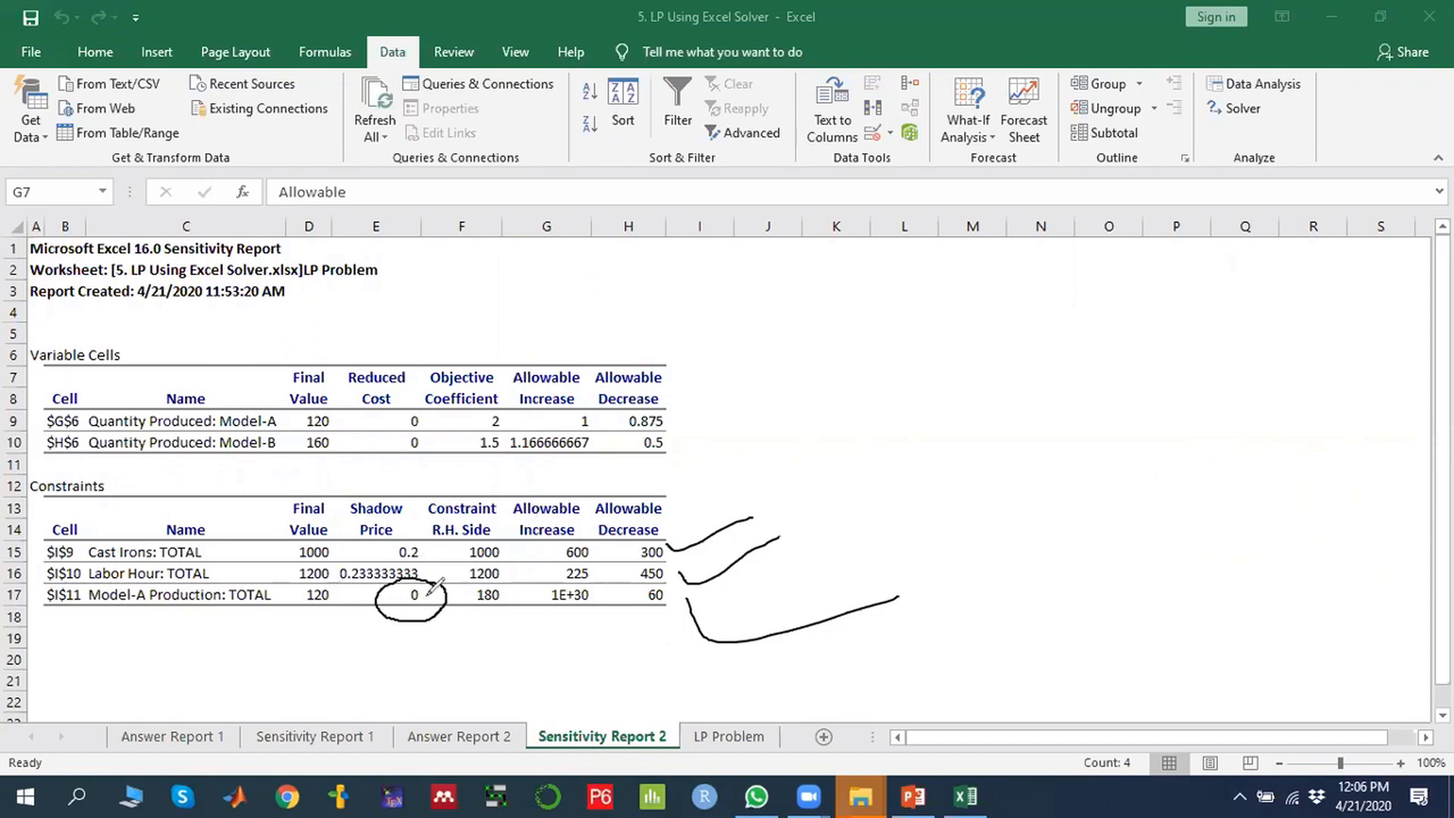
left_click_drag(428, 595, 542, 523)
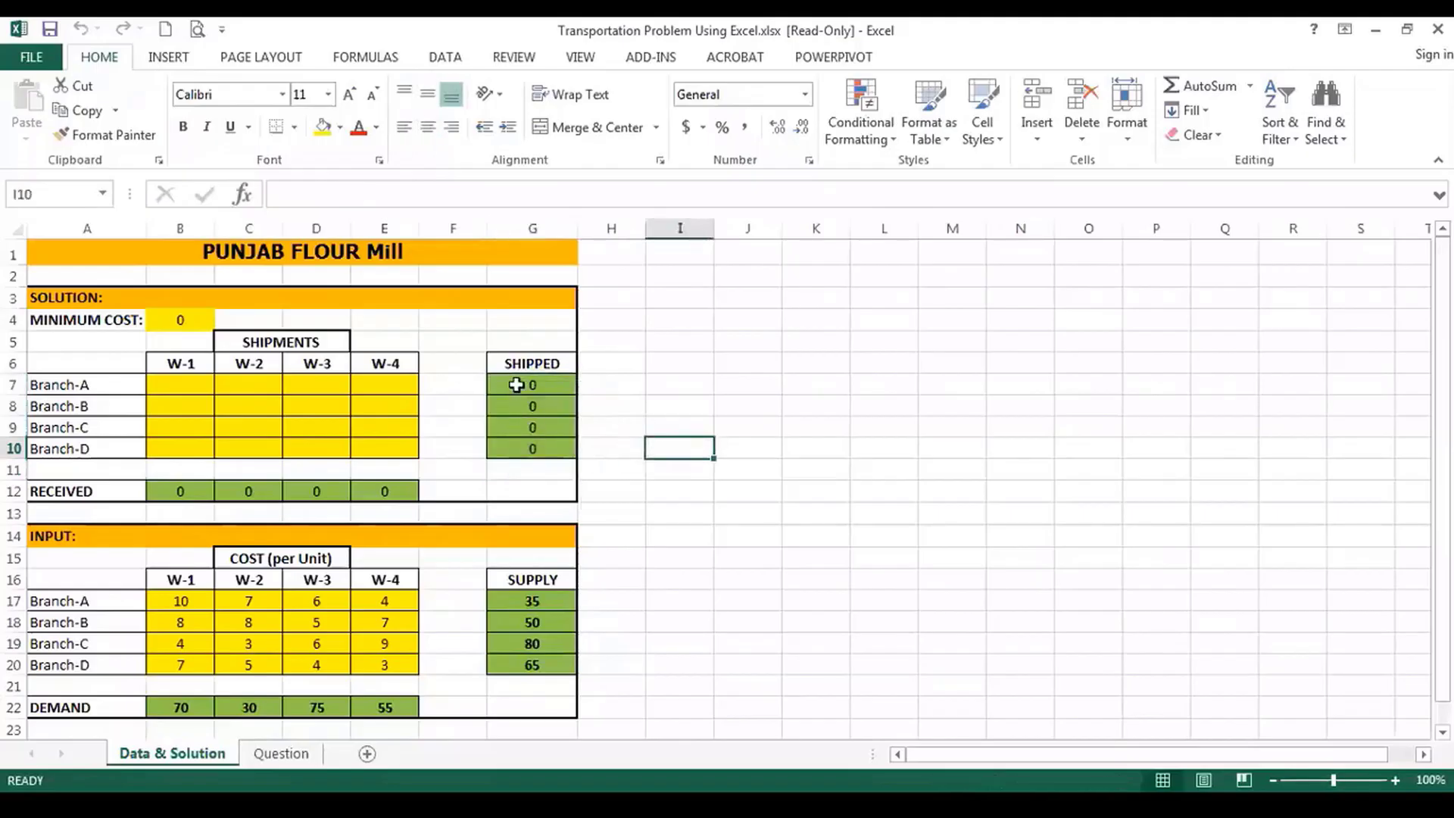
In the Punjab Flour Mill transportation workbook, compare the Shipped totals in G7:G10 with the Supply values in G17:G20.
left_click_drag(521, 384, 532, 449)
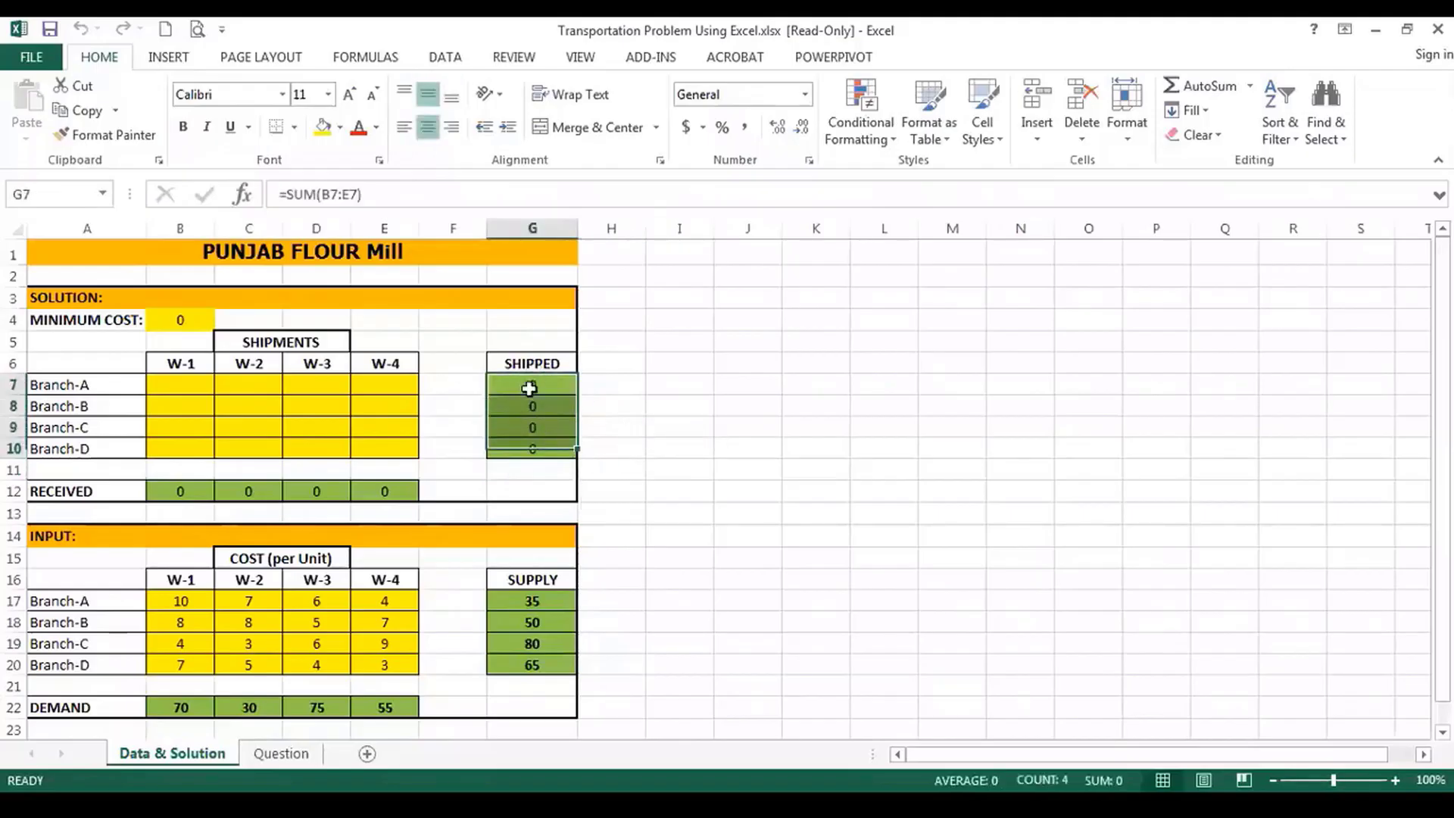
left_click(526, 383)
left_click_drag(514, 379, 523, 444)
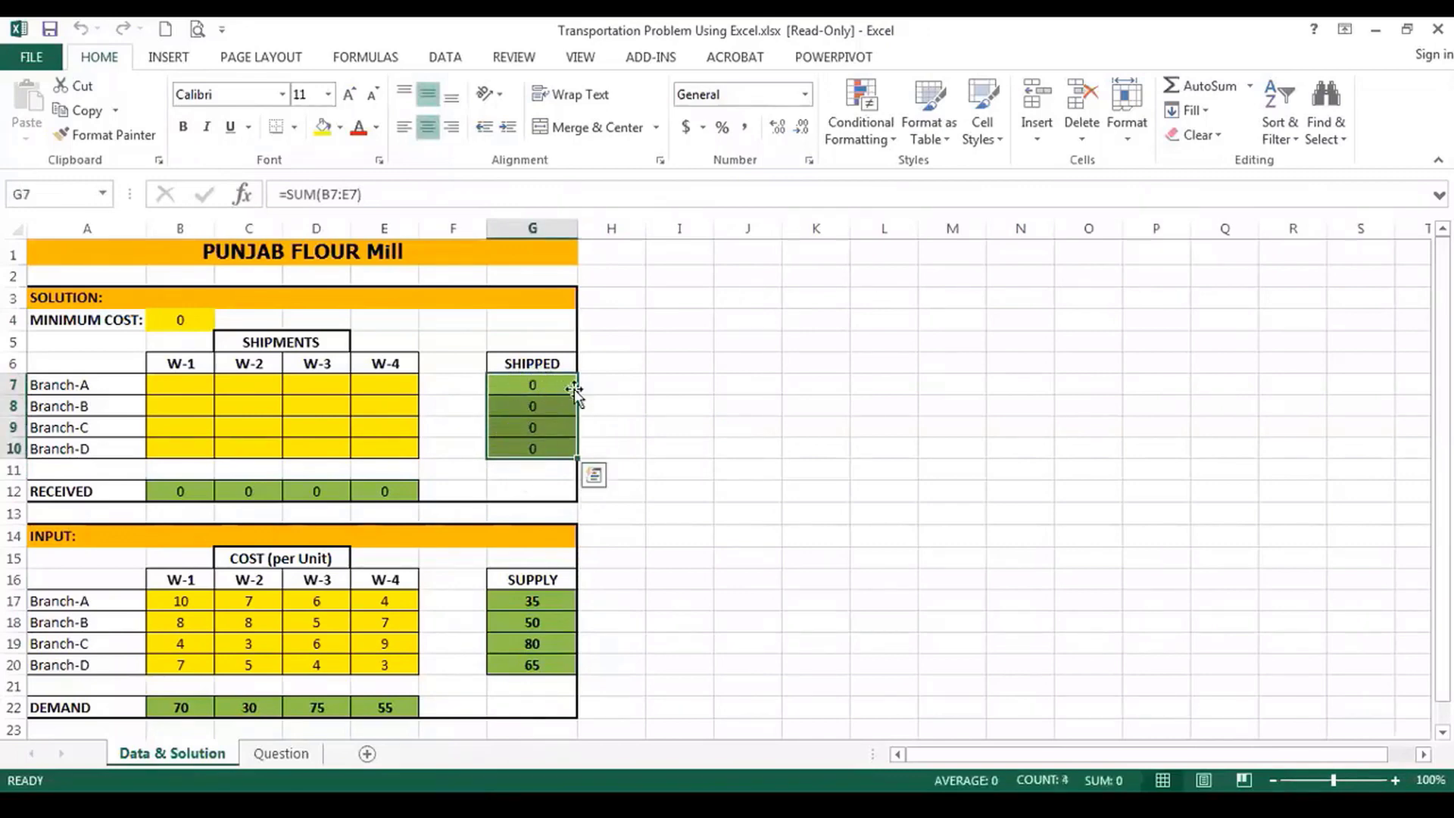
left_click(656, 401)
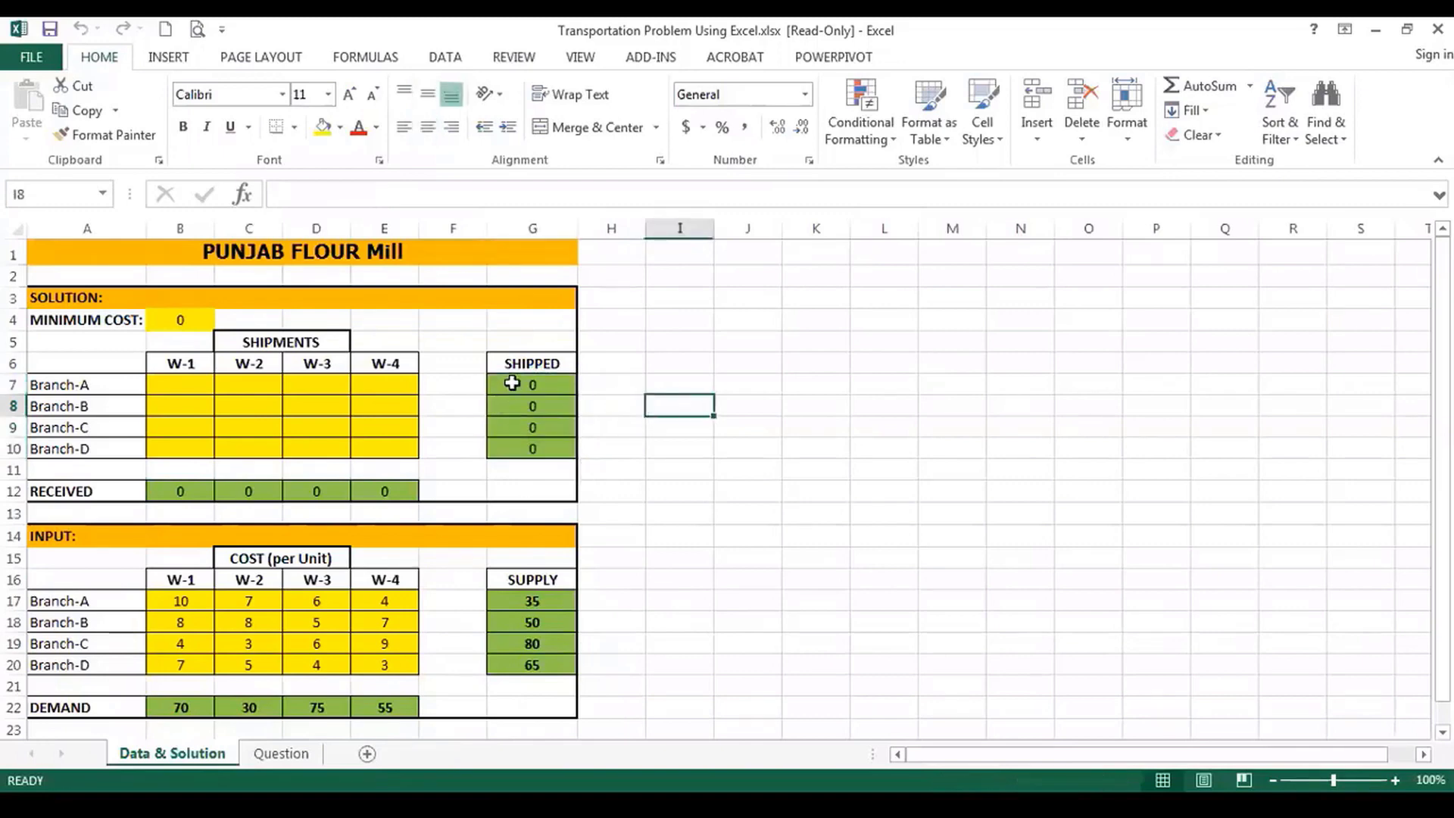
left_click_drag(512, 383, 520, 439)
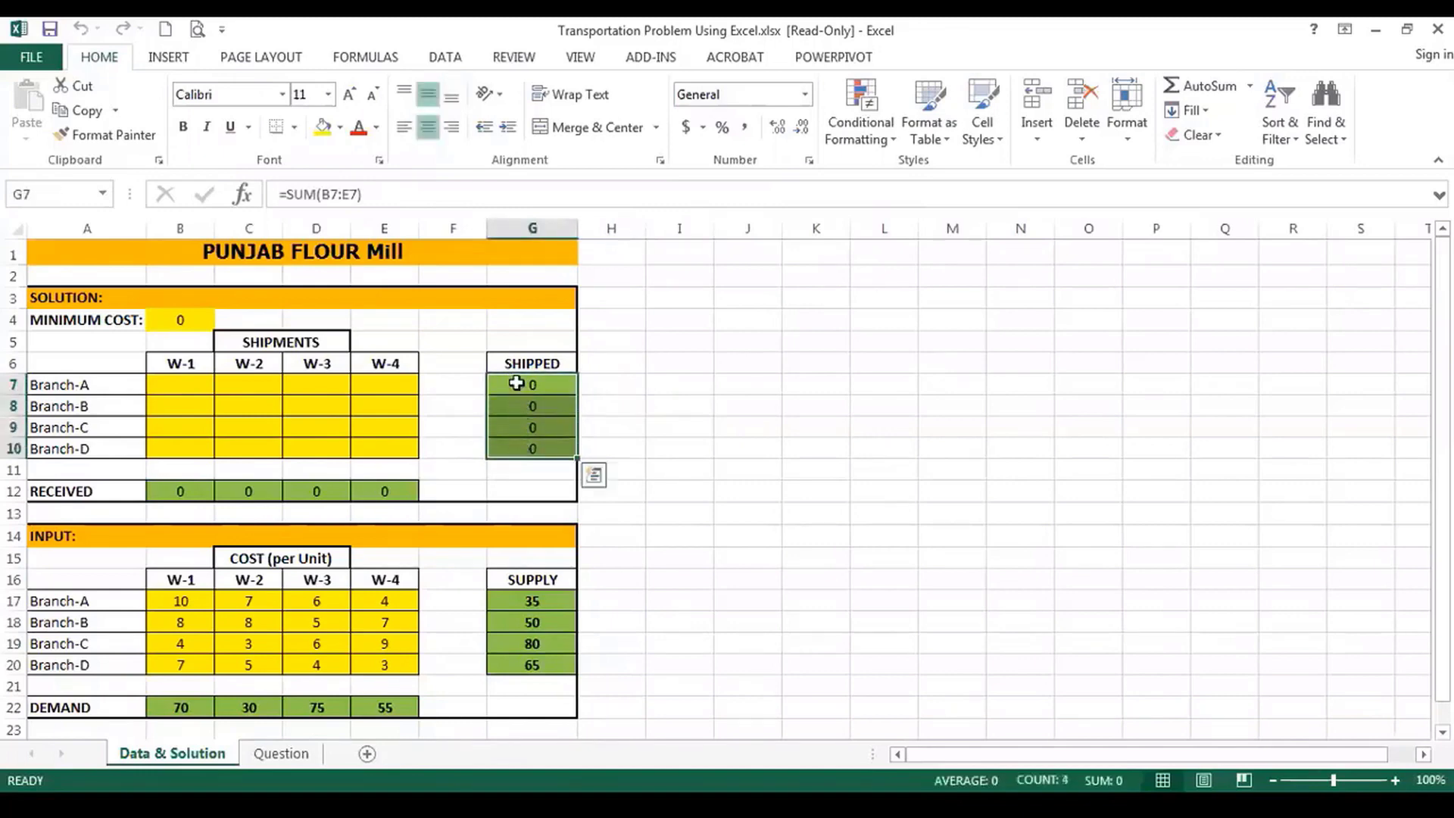
left_click_drag(518, 383, 525, 459)
left_click_drag(522, 600, 540, 663)
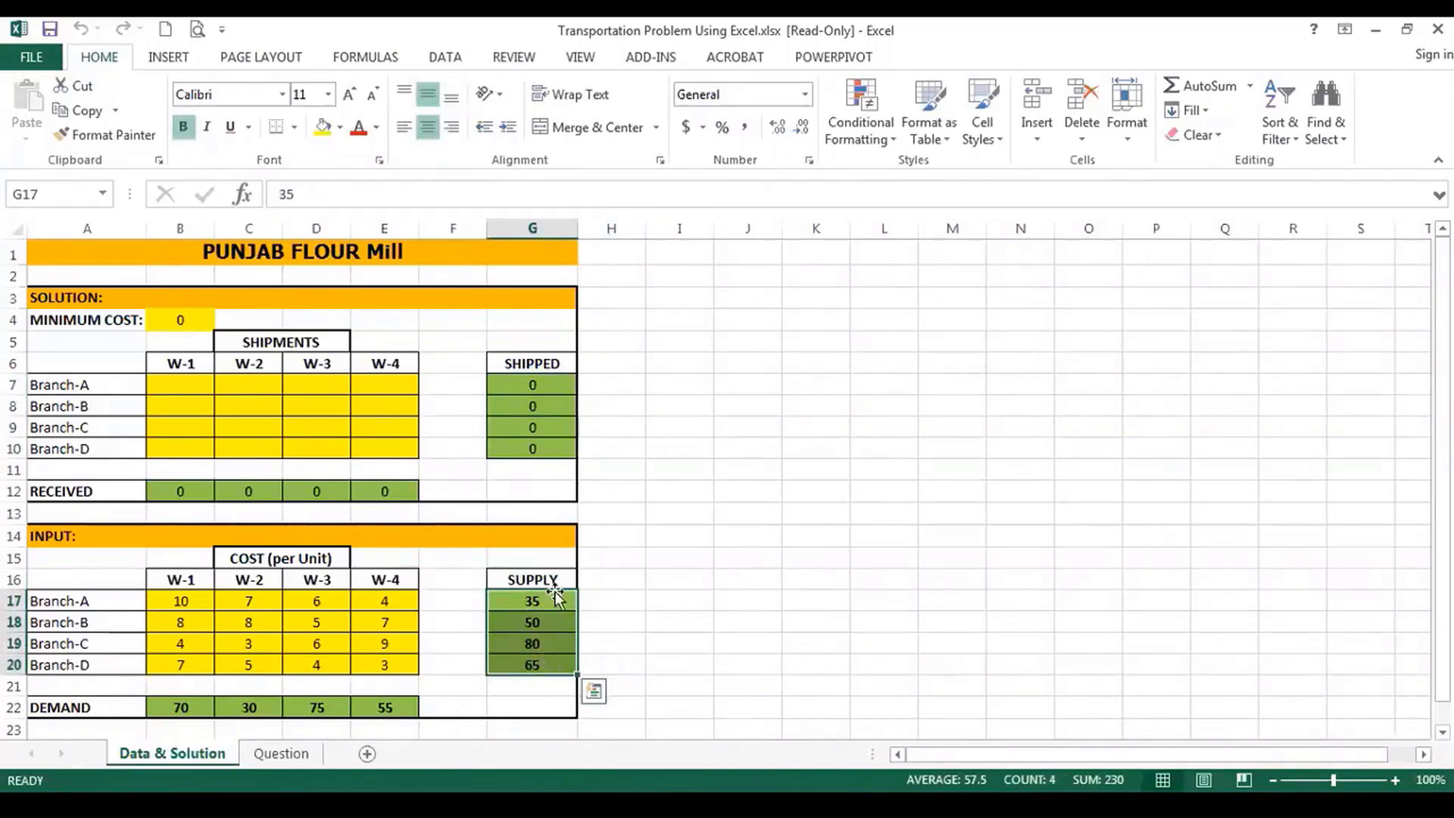
left_click_drag(529, 381, 542, 448)
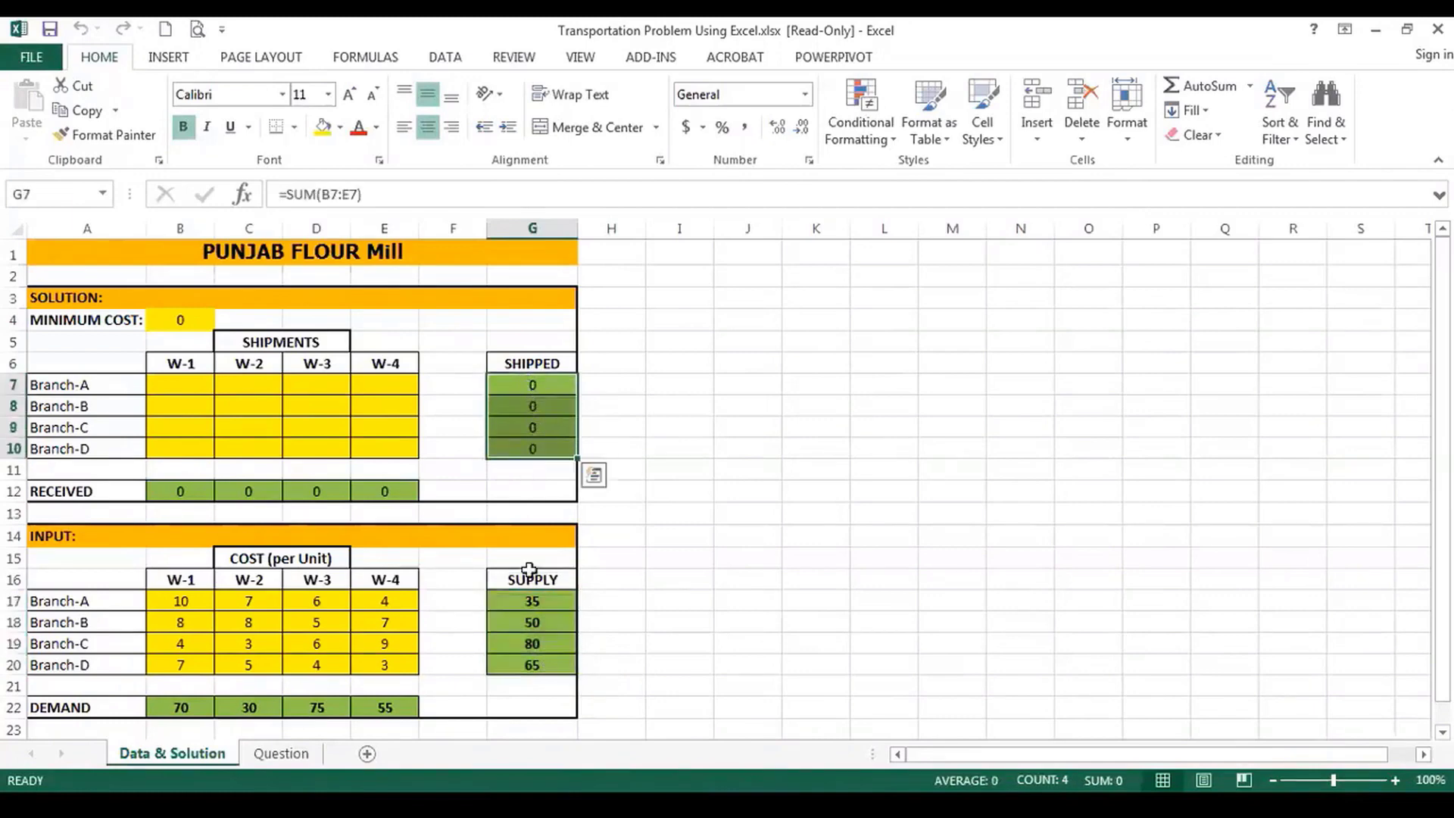
left_click_drag(529, 600, 527, 617)
left_click_drag(534, 676, 533, 660)
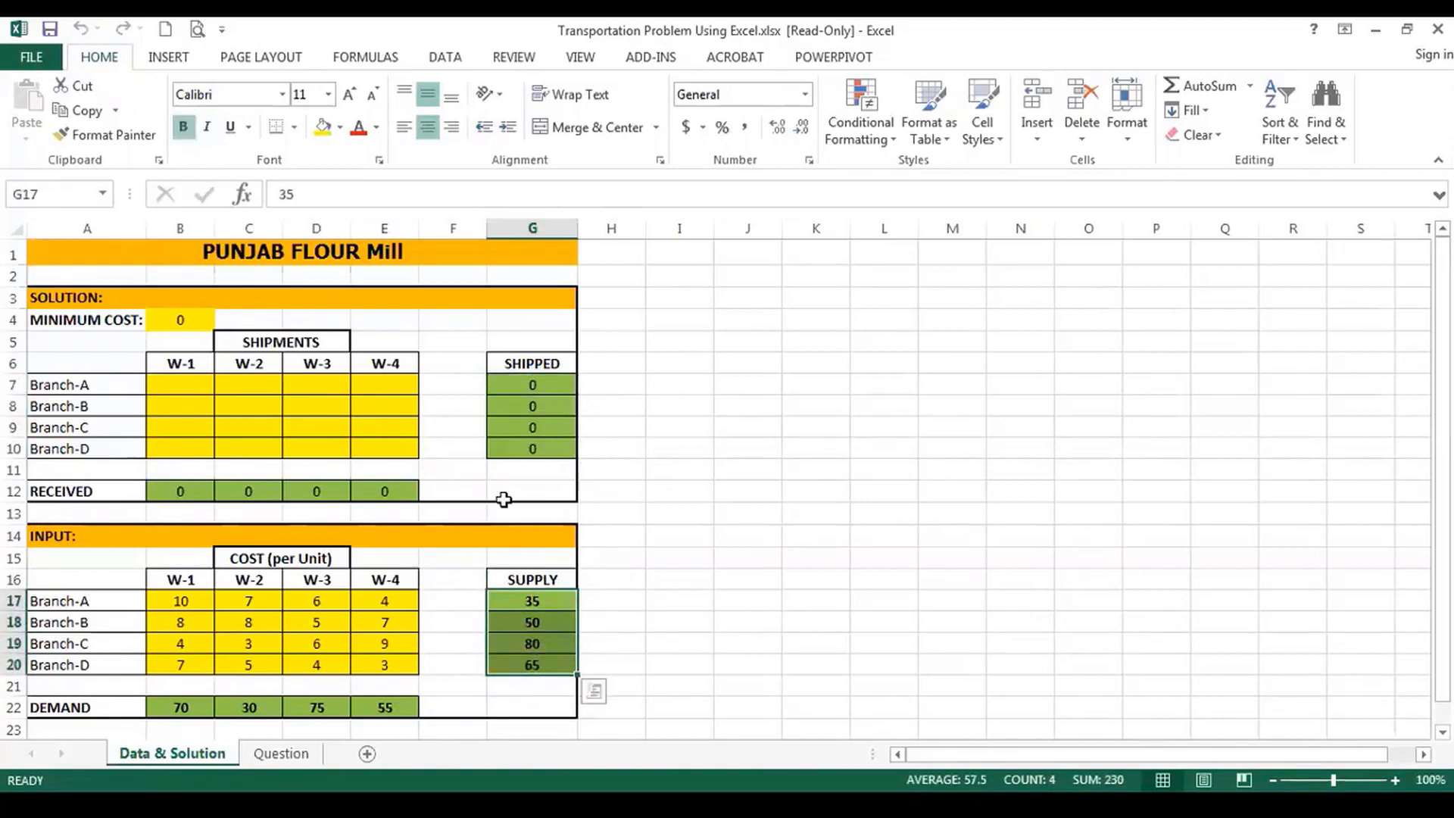
Compare the Received totals in B12:E12 with the Demand values in B22:E22, and highlight the shipment cells B7:E10.
left_click_drag(169, 491, 386, 488)
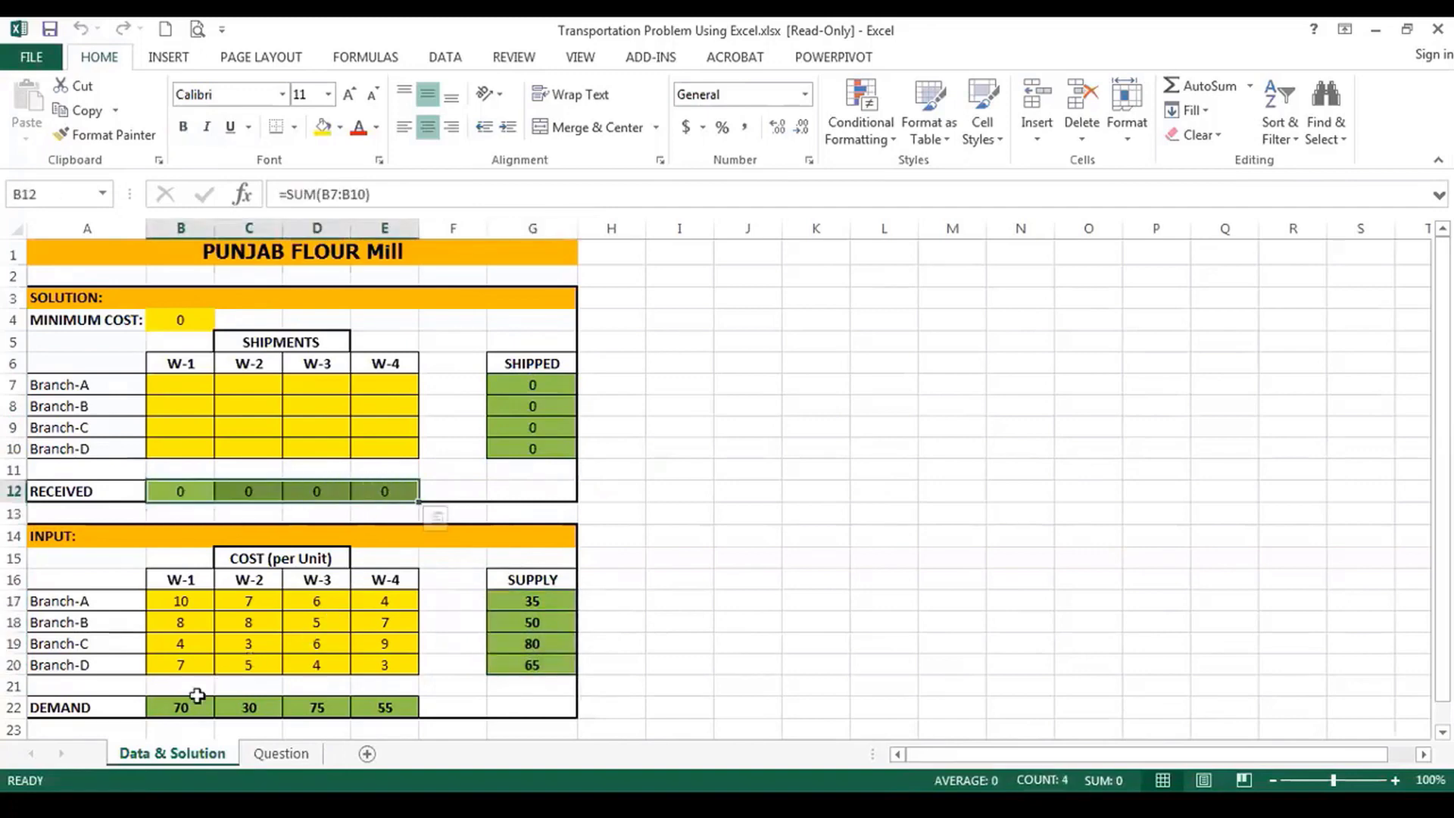
left_click_drag(185, 704, 386, 707)
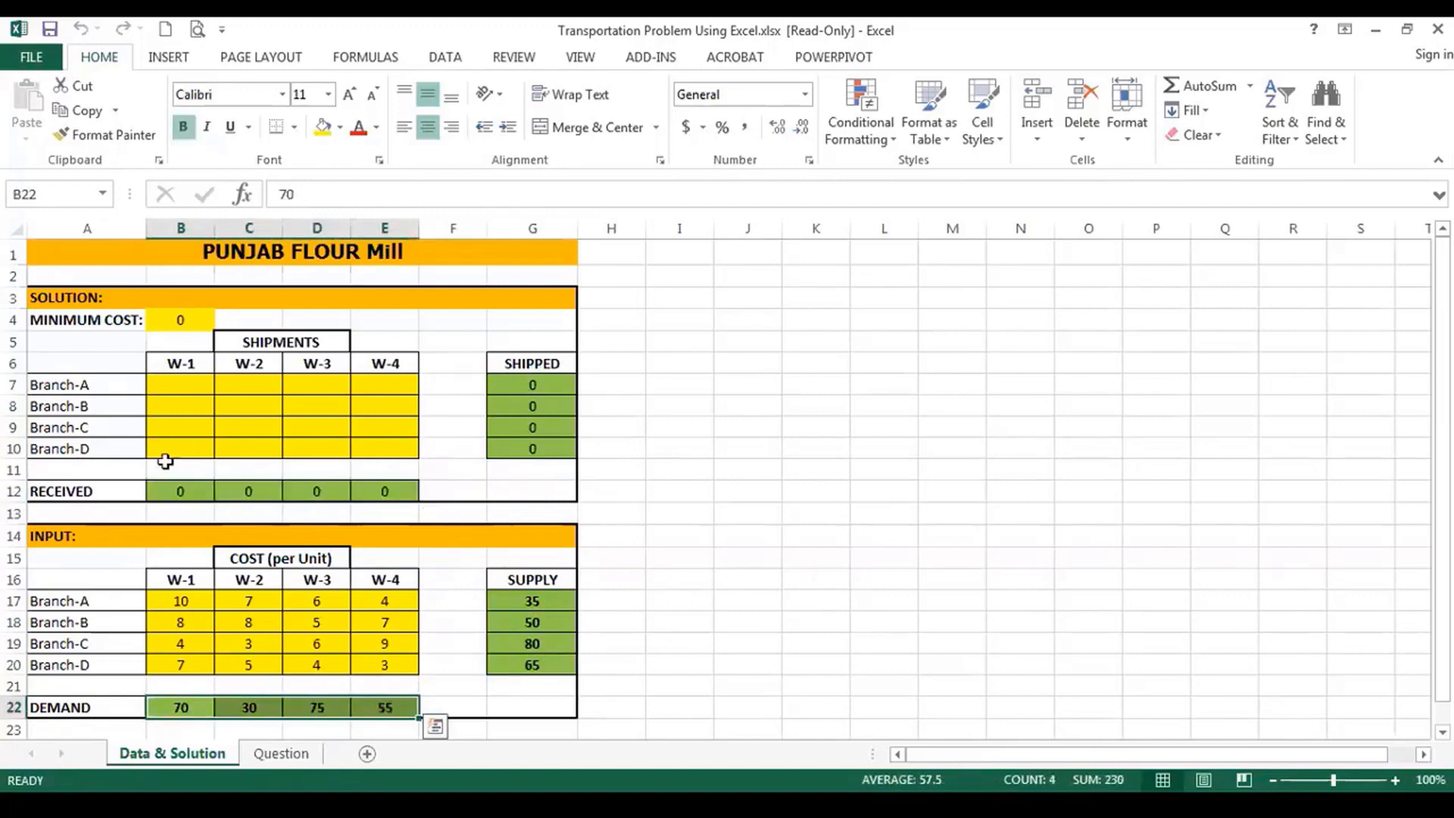
left_click_drag(162, 490, 399, 490)
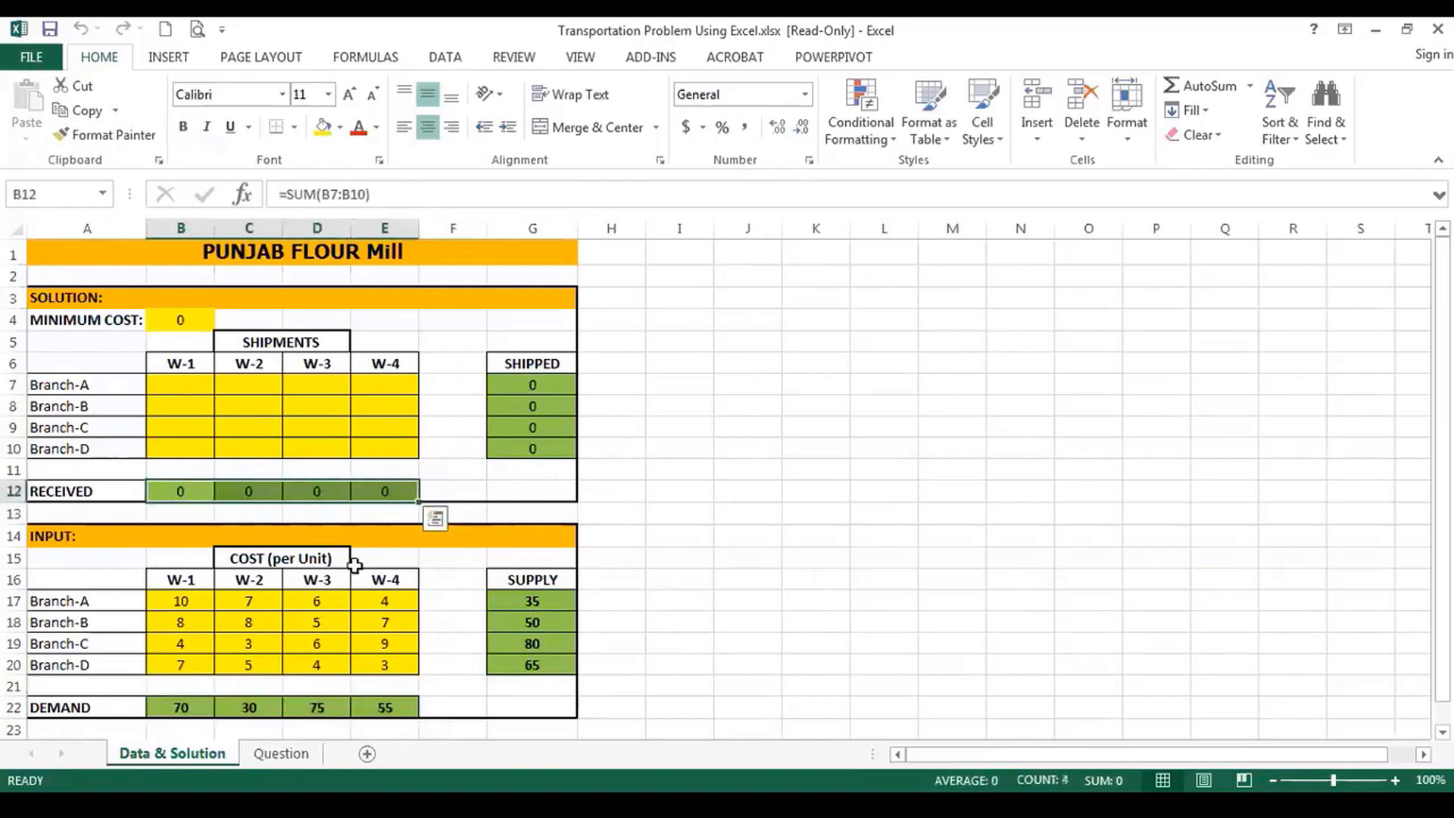
left_click_drag(179, 707, 380, 707)
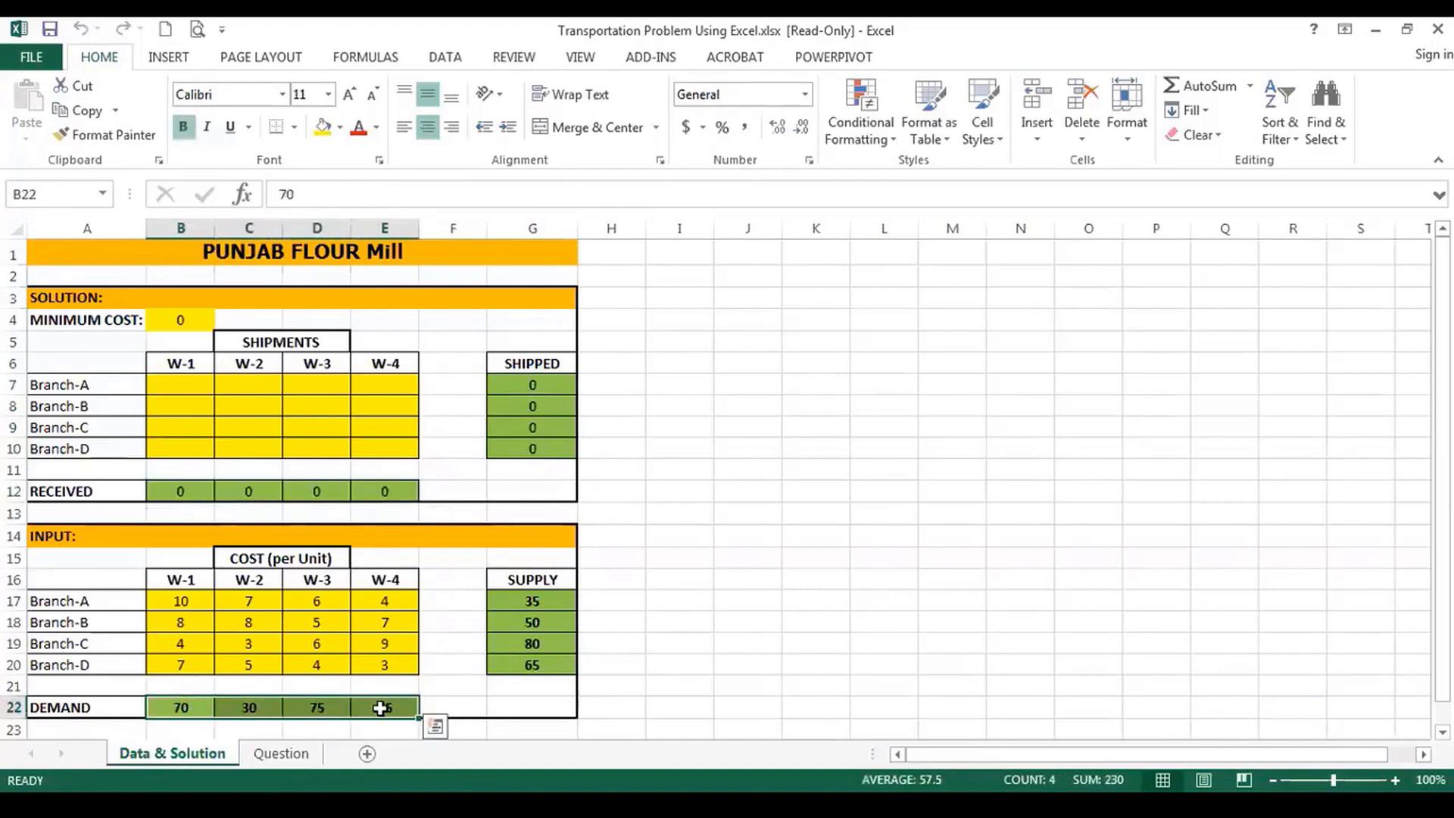
left_click_drag(162, 383, 389, 447)
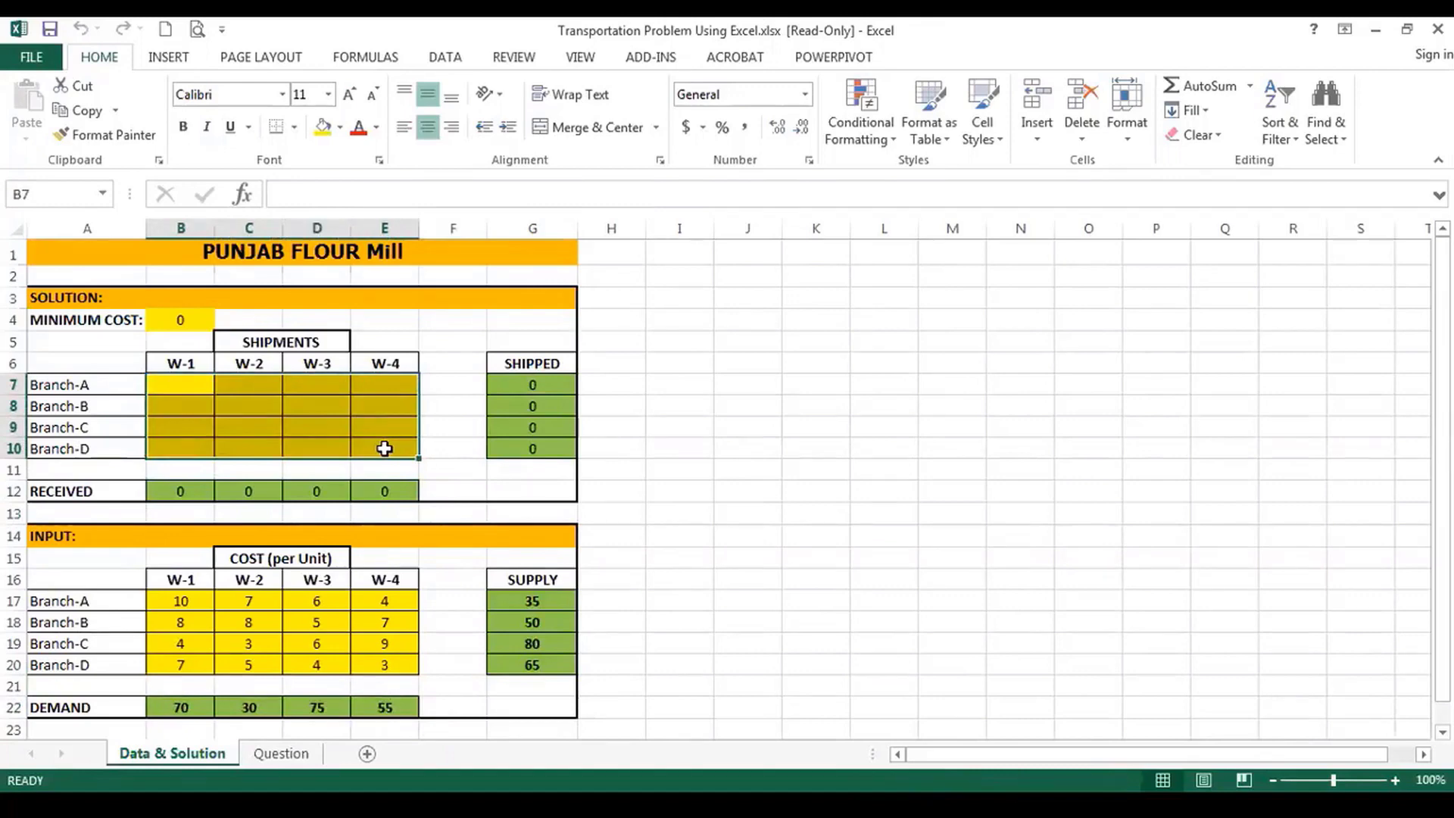
left_click(353, 424)
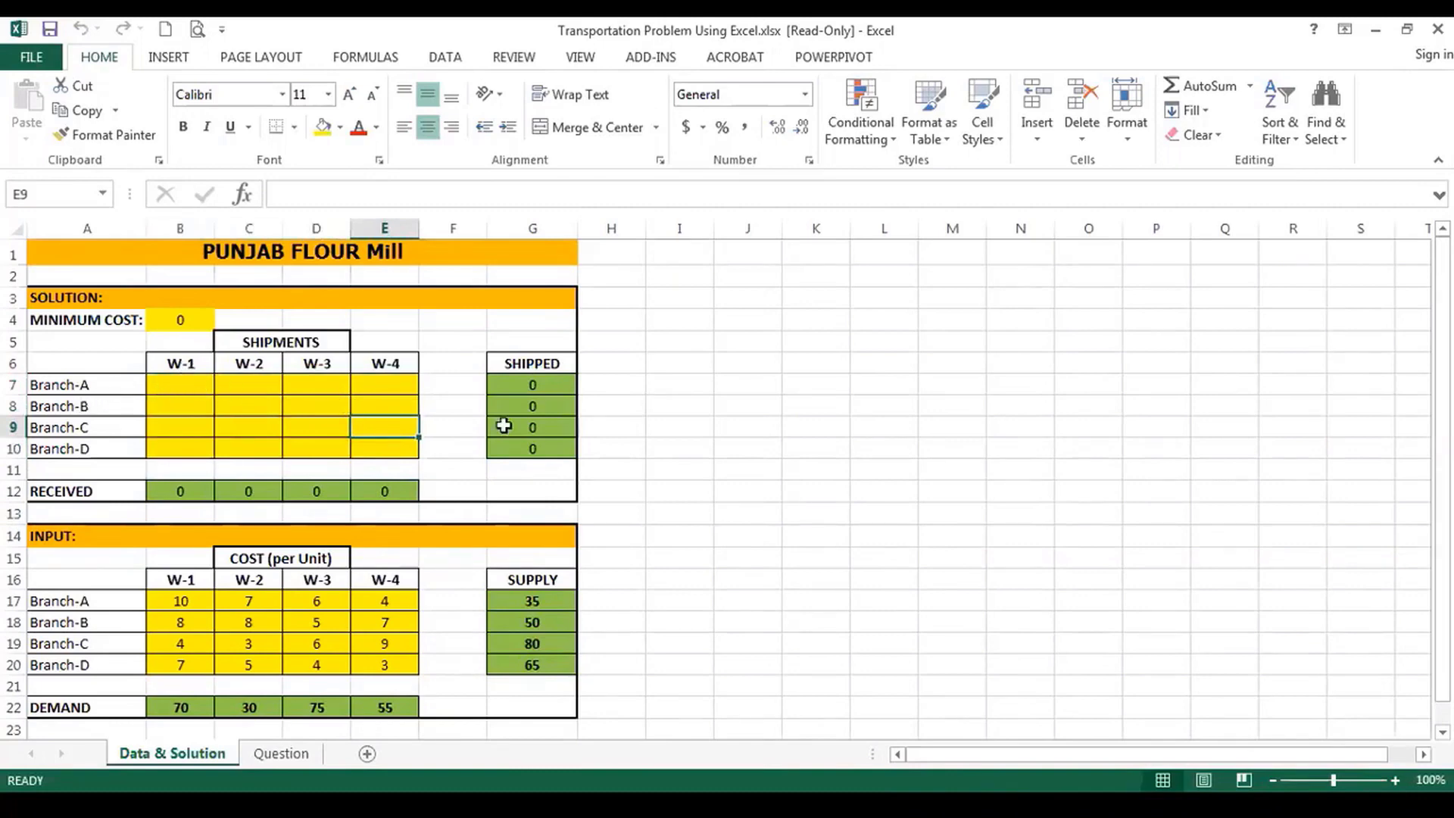
Review the formulas of the Shipped totals in G7:G10, one branch at a time.
left_click(543, 385)
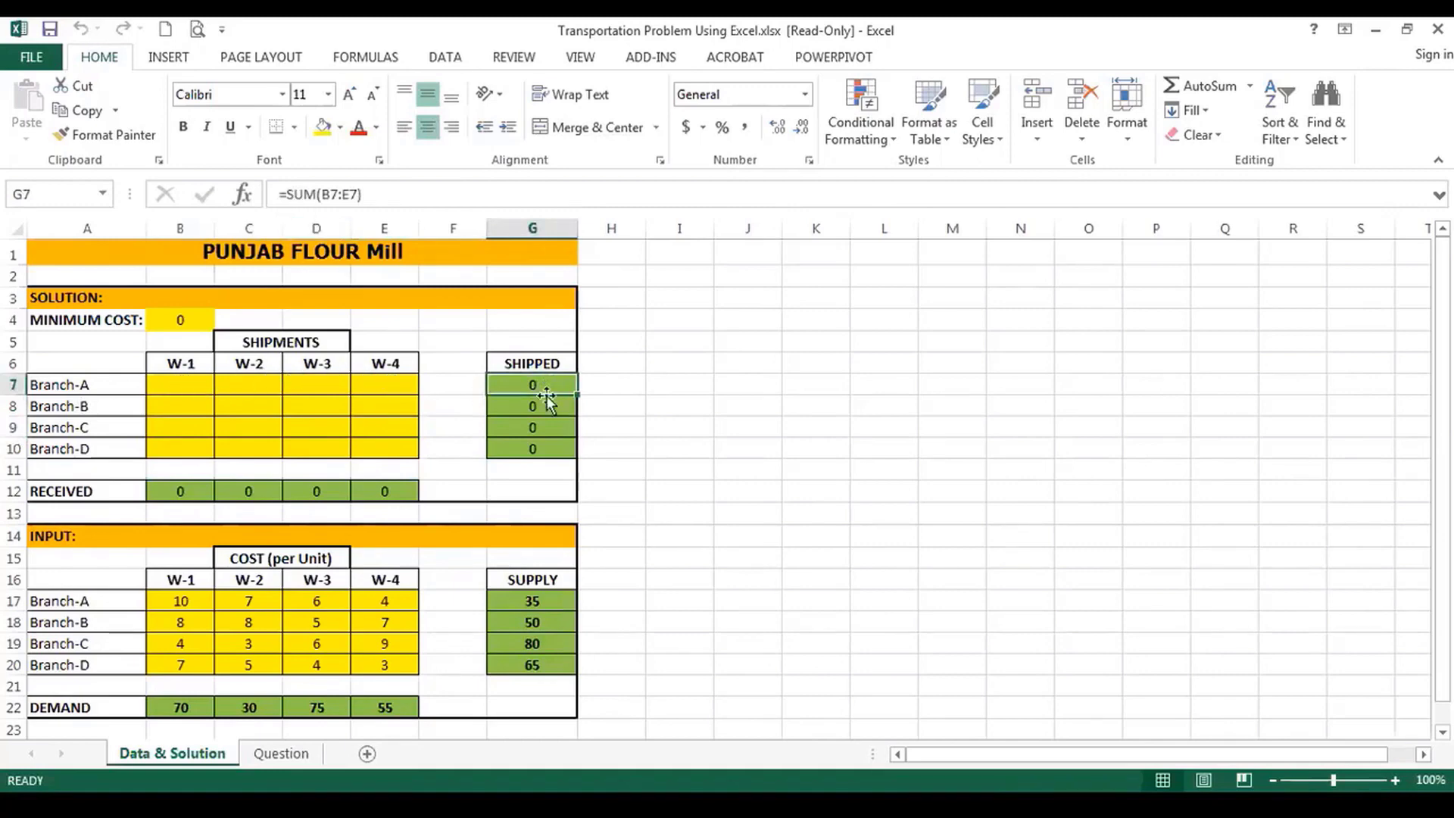
key("Down")
key("Down")
key("Down")
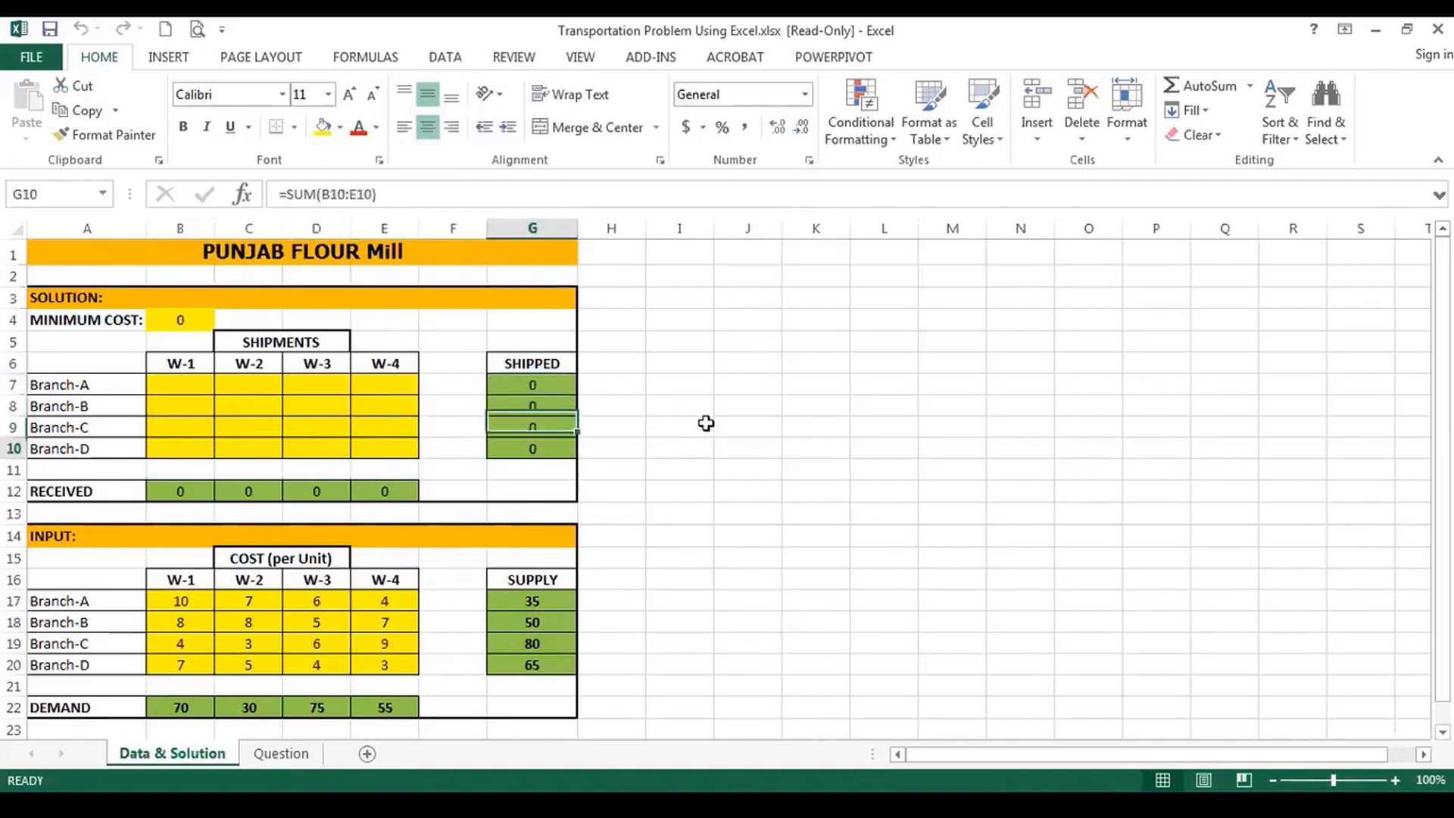
key("Up")
key("Up")
key("Up")
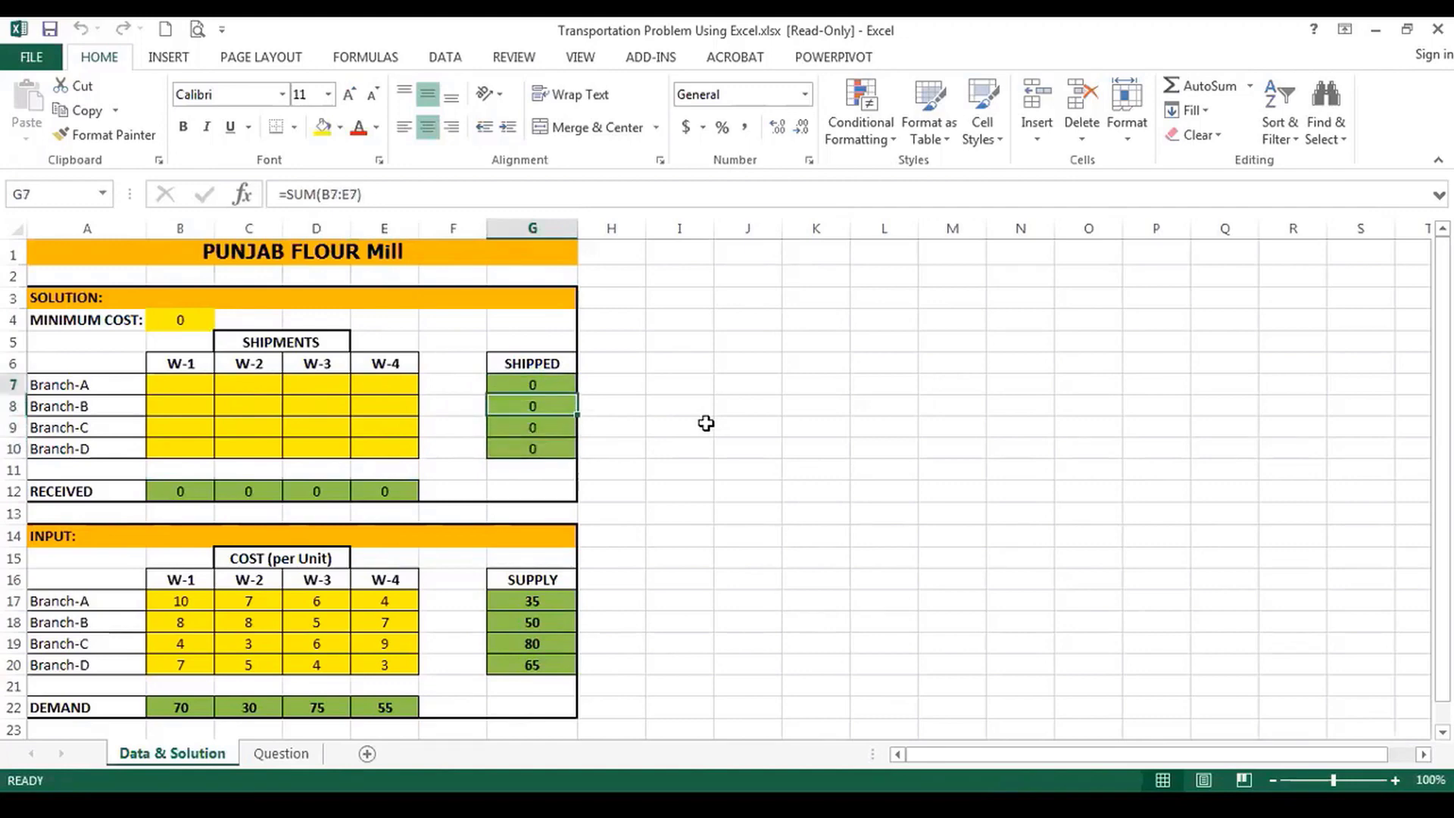
Review the formulas of the Received totals in B12:E12, one warehouse at a time.
key("Down")
key("Down")
key("Down")
key("Down")
key("Left")
key("Left")
key("Left")
key("Left")
key("Left")
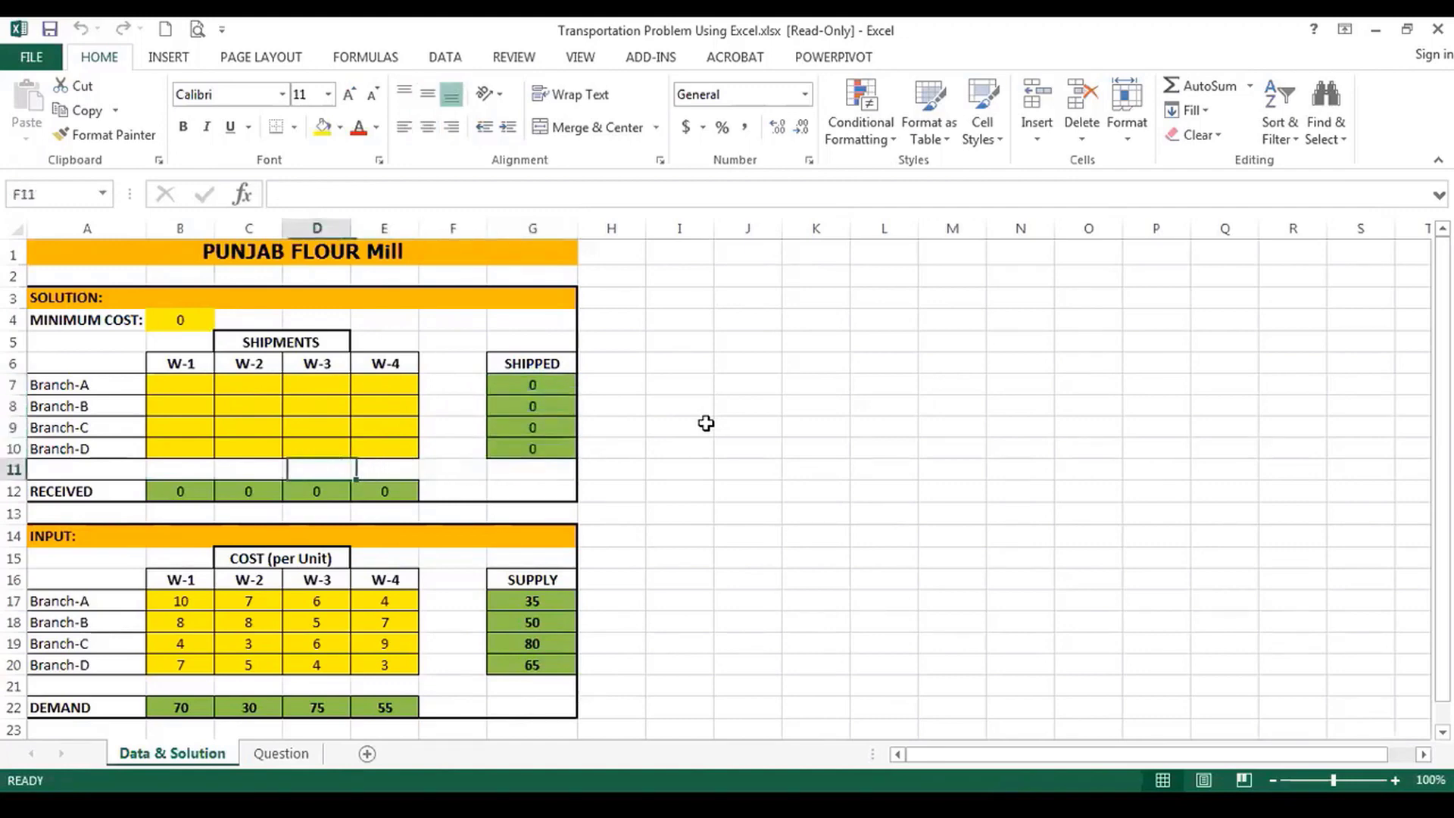
key("Down")
key("Right")
key("Right")
key("Right")
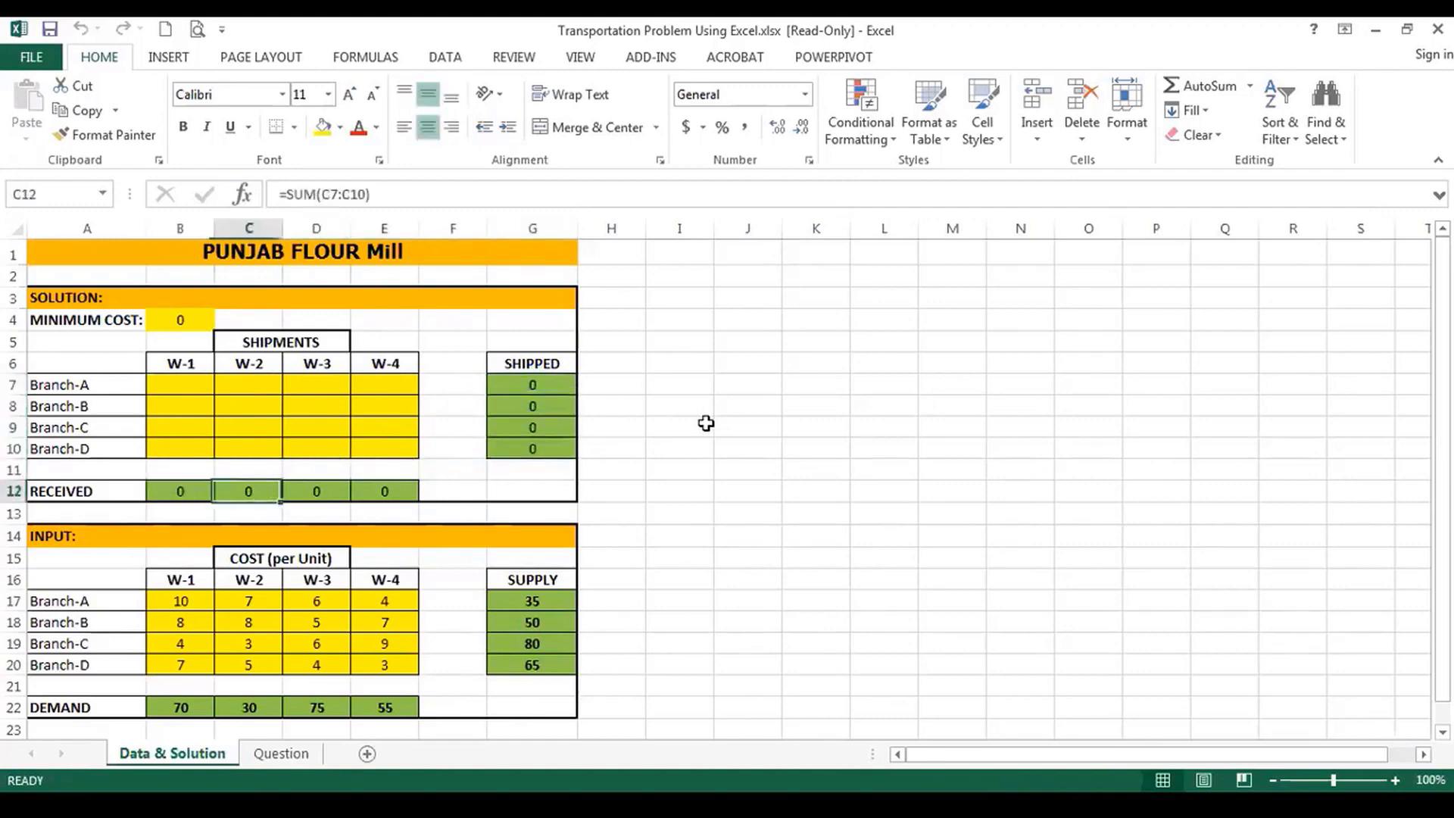
key("Left")
key("Left")
key("Left")
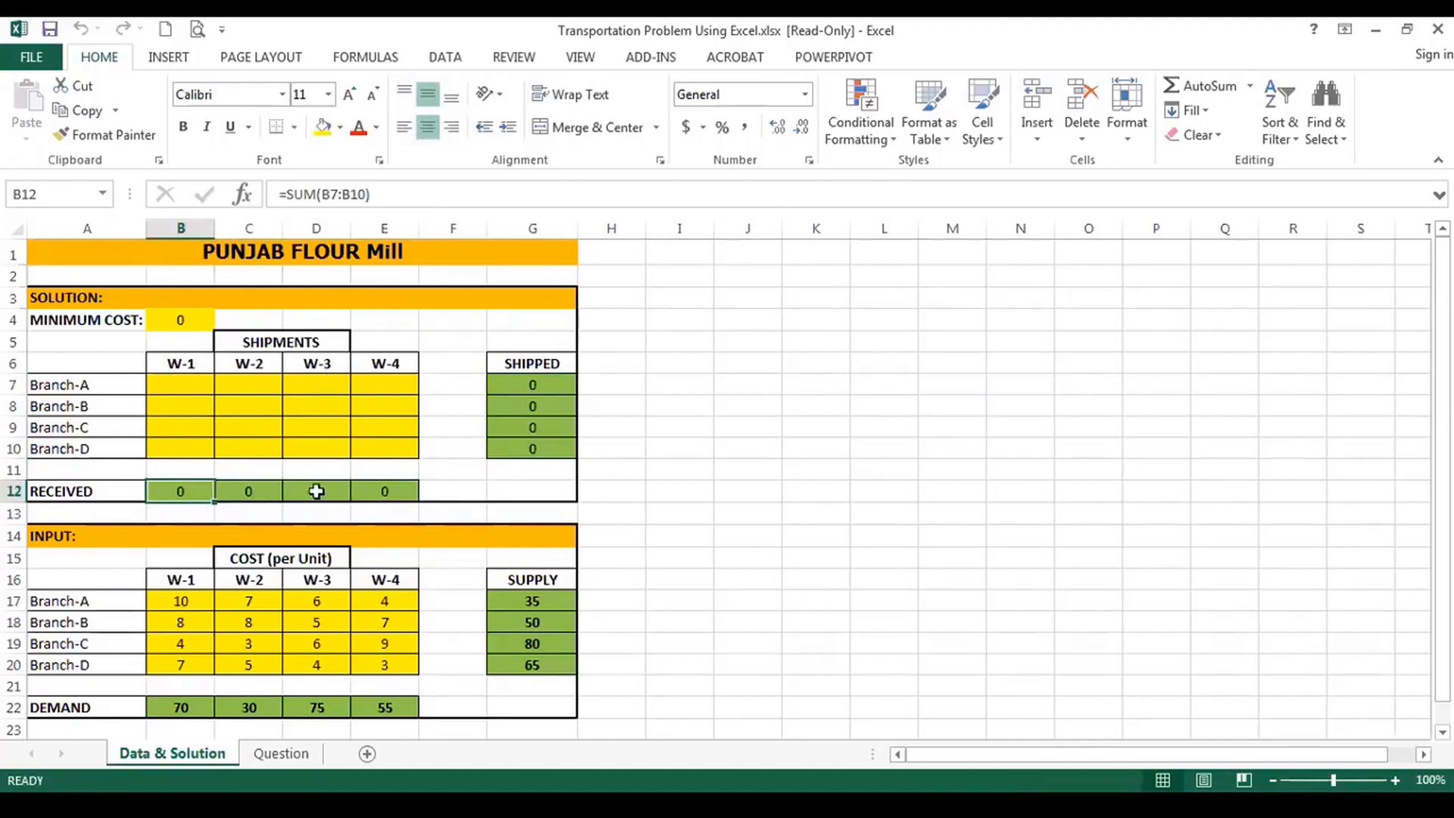
Examine the minimum cost formula in B4 and the two ranges it uses, shipments B7:E10 and unit costs B17:E20.
left_click(183, 320)
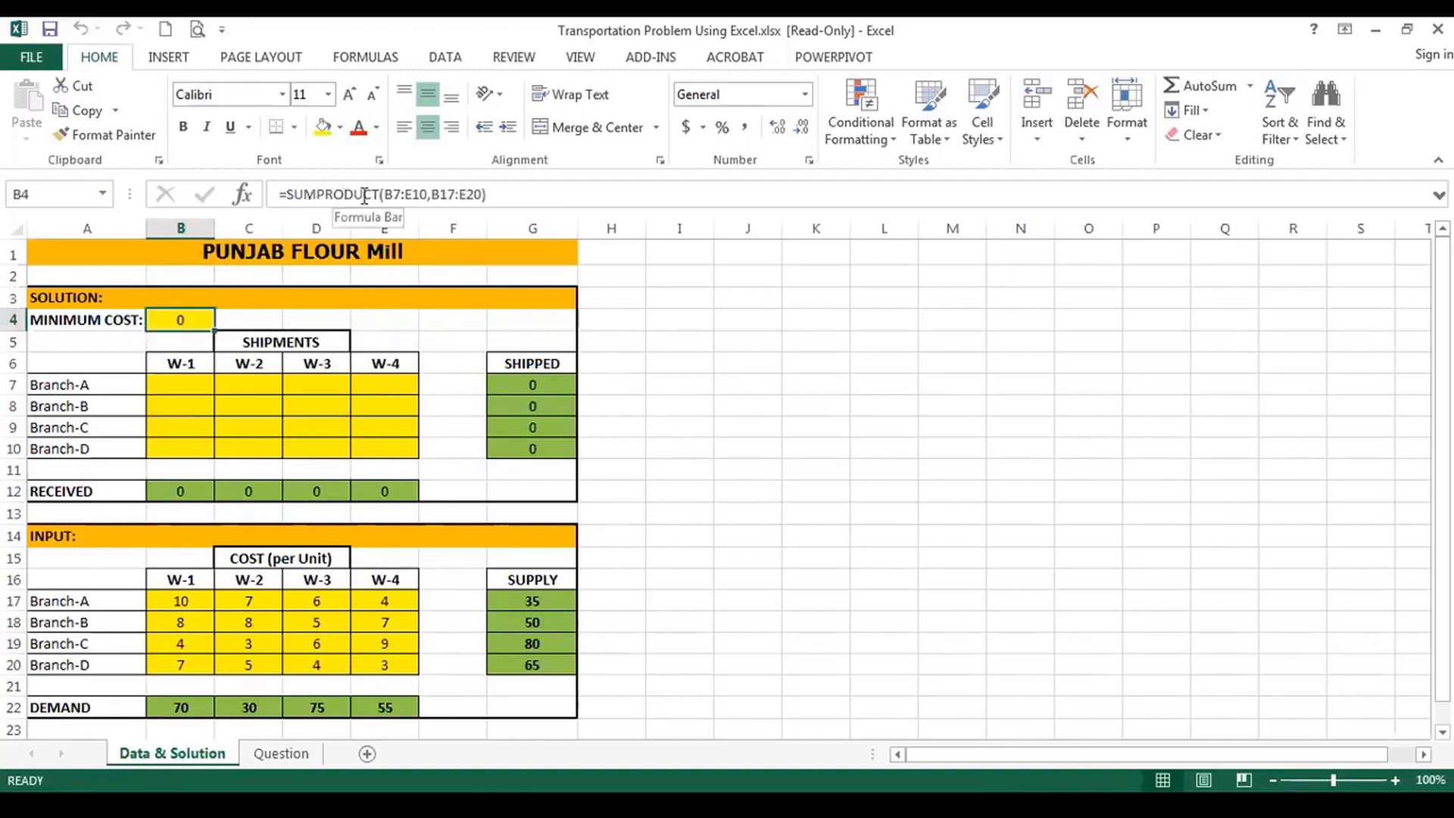
left_click(230, 421)
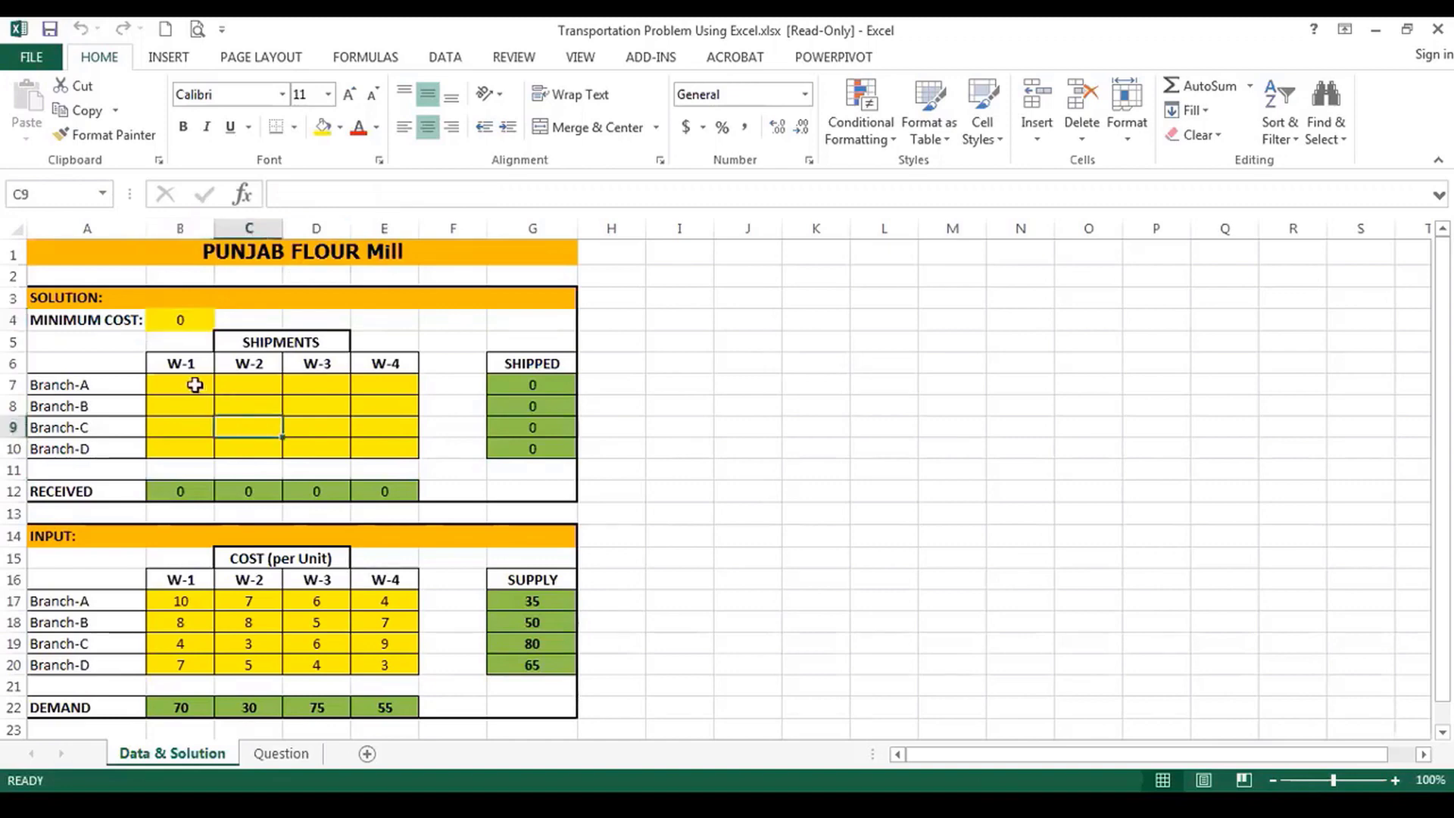
left_click_drag(195, 385, 380, 454)
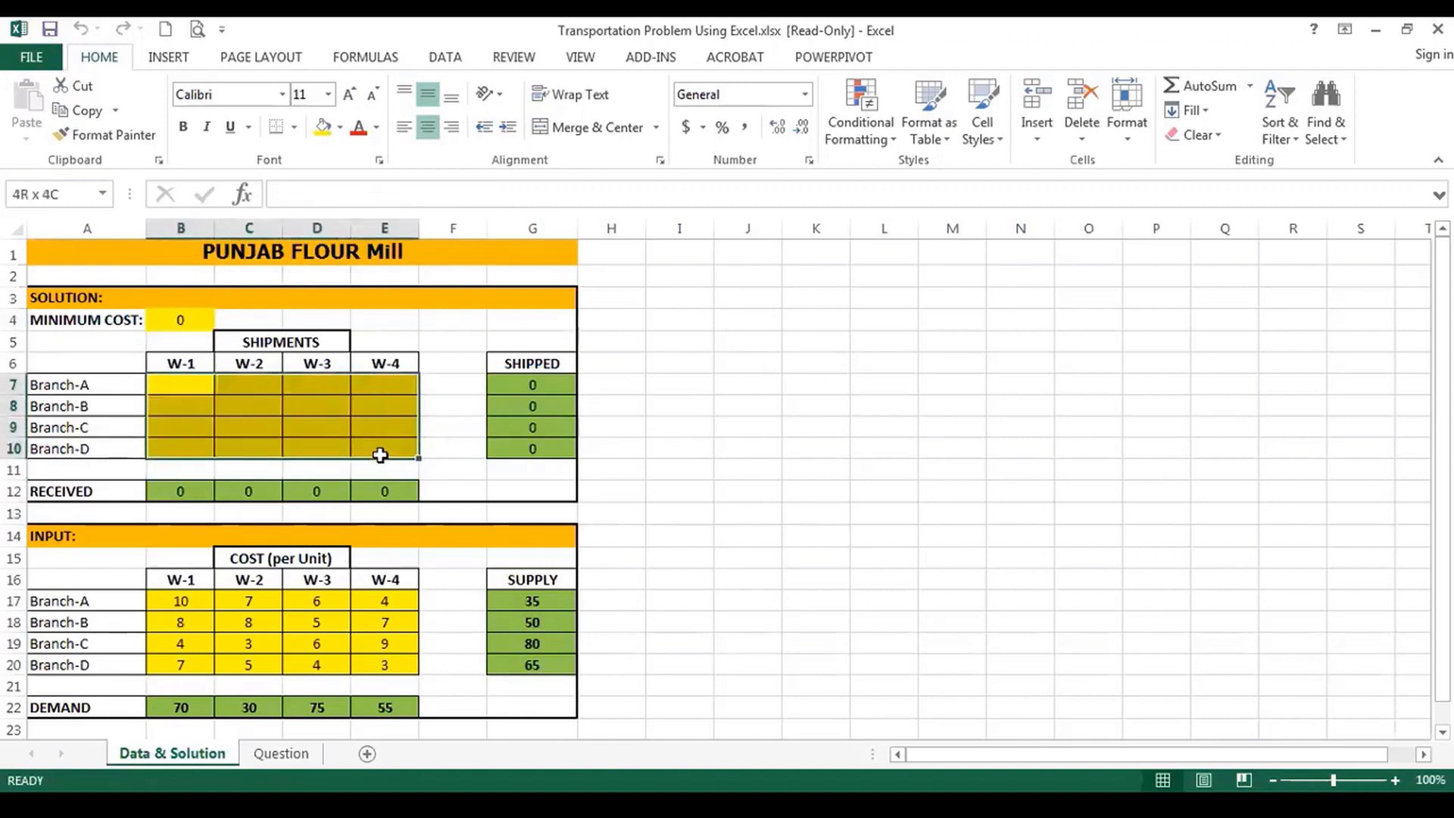
left_click_drag(172, 603, 384, 667)
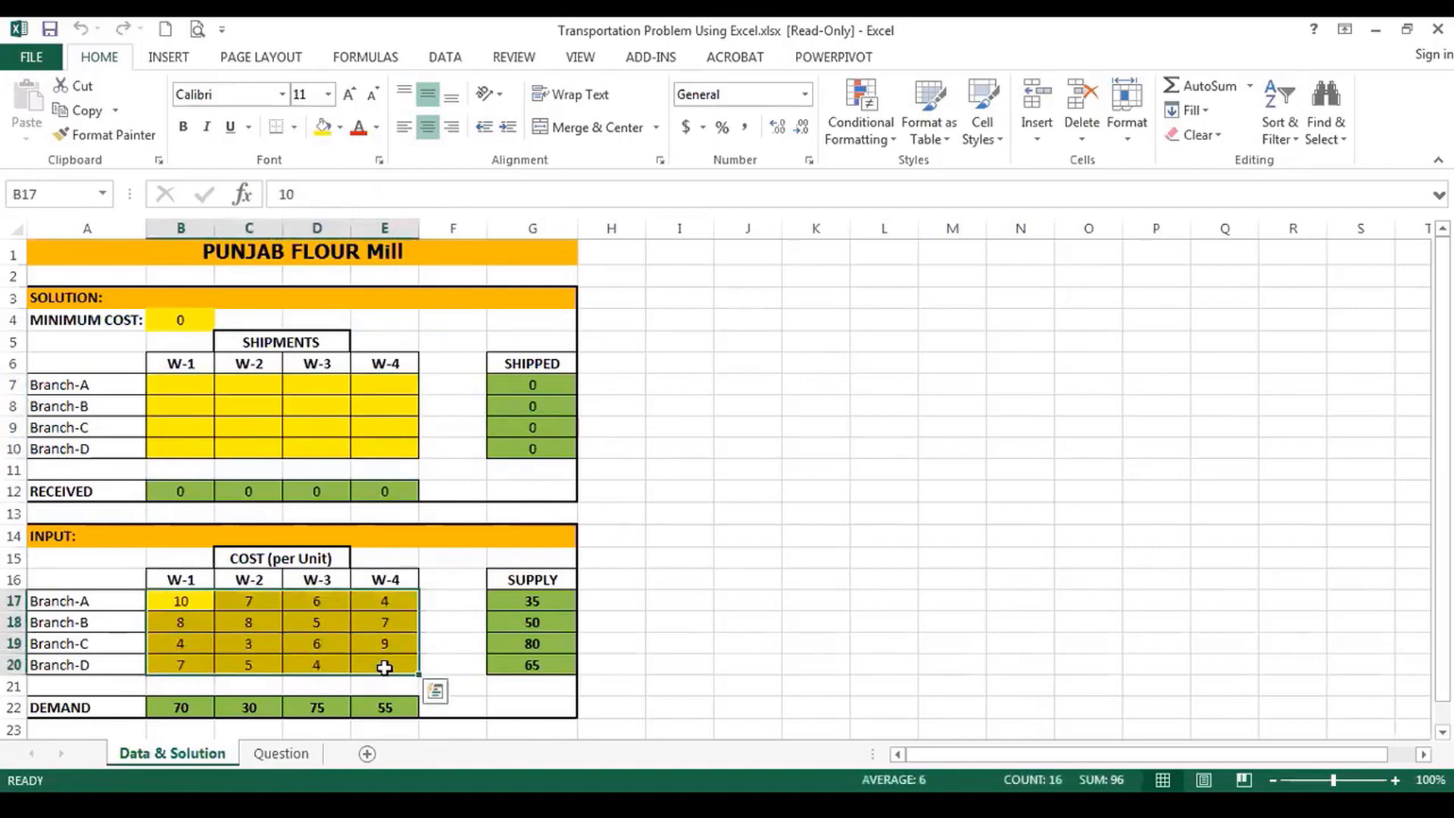
left_click(169, 321)
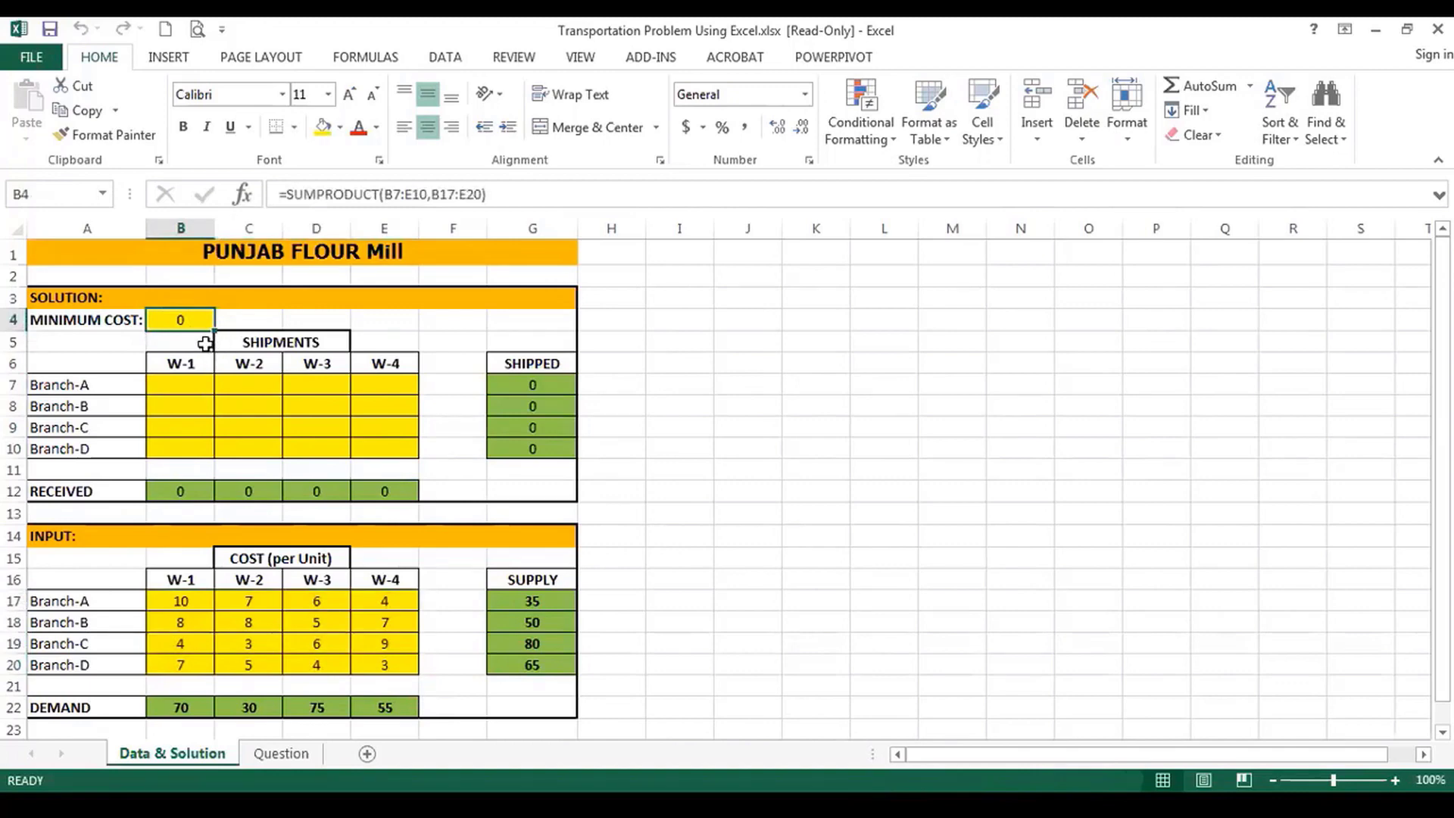
Open Solver and set its objective to the minimum cost cell B4.
left_click(445, 59)
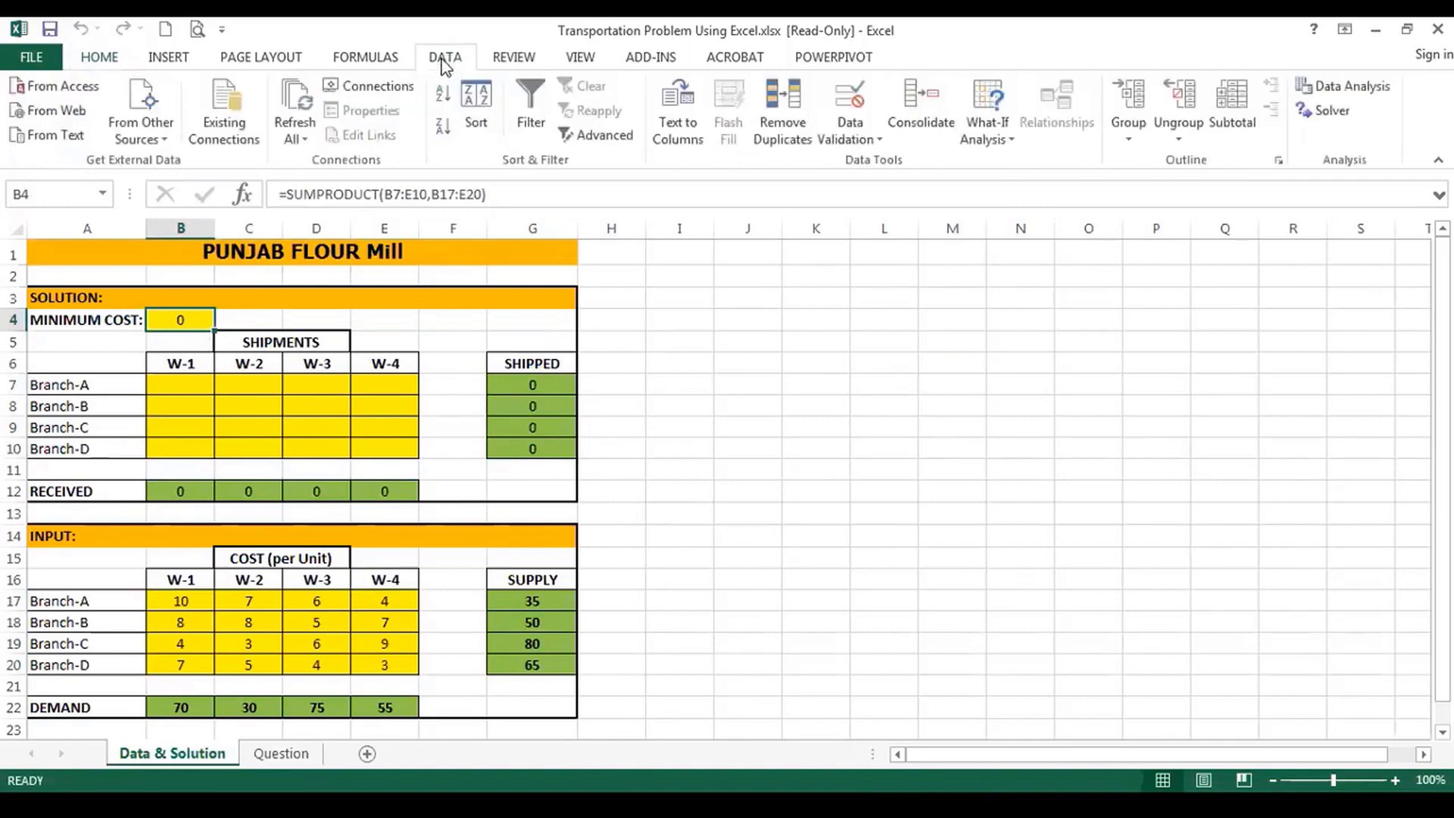
left_click(1331, 113)
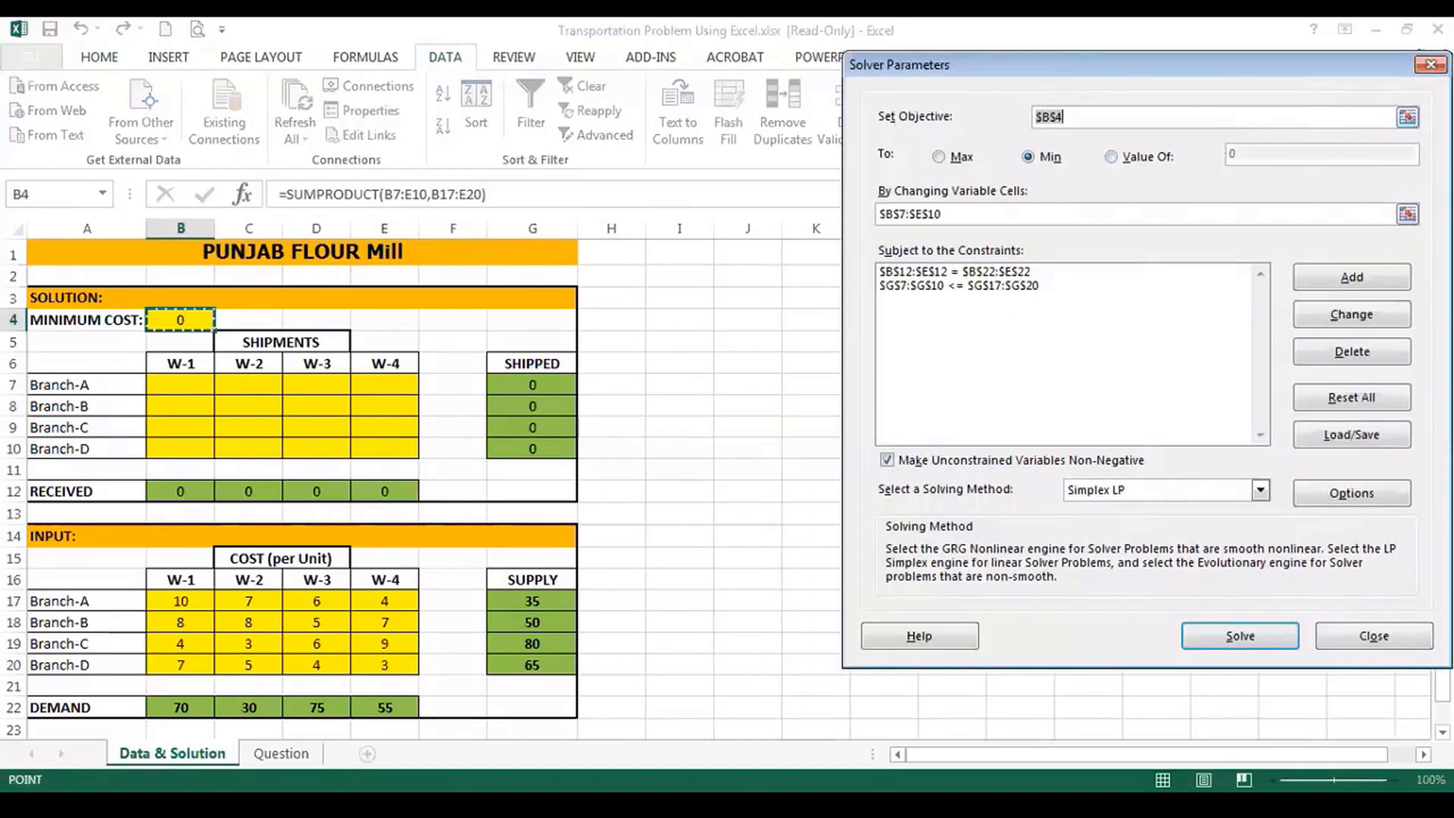
left_click(1407, 117)
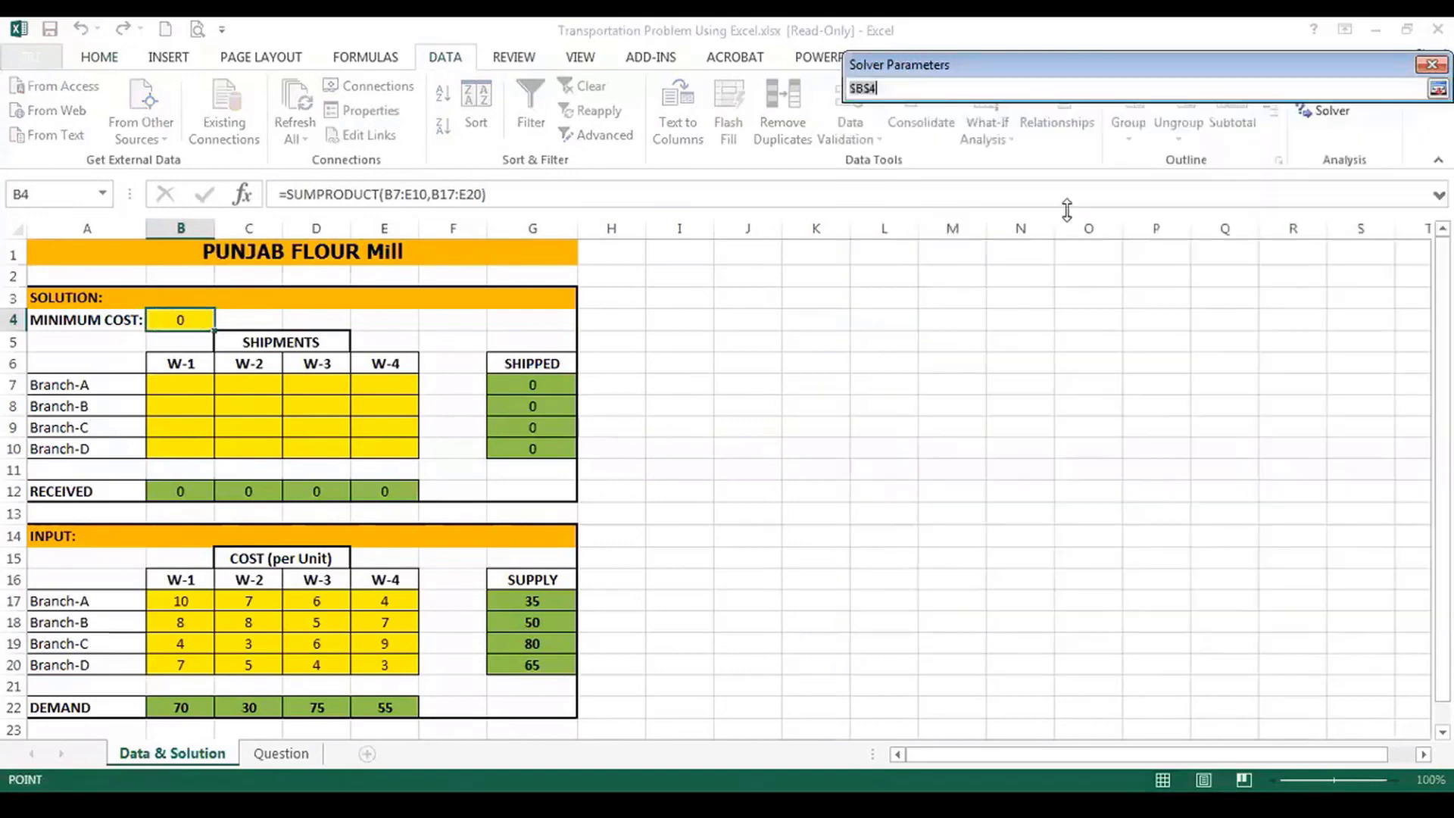
left_click(182, 320)
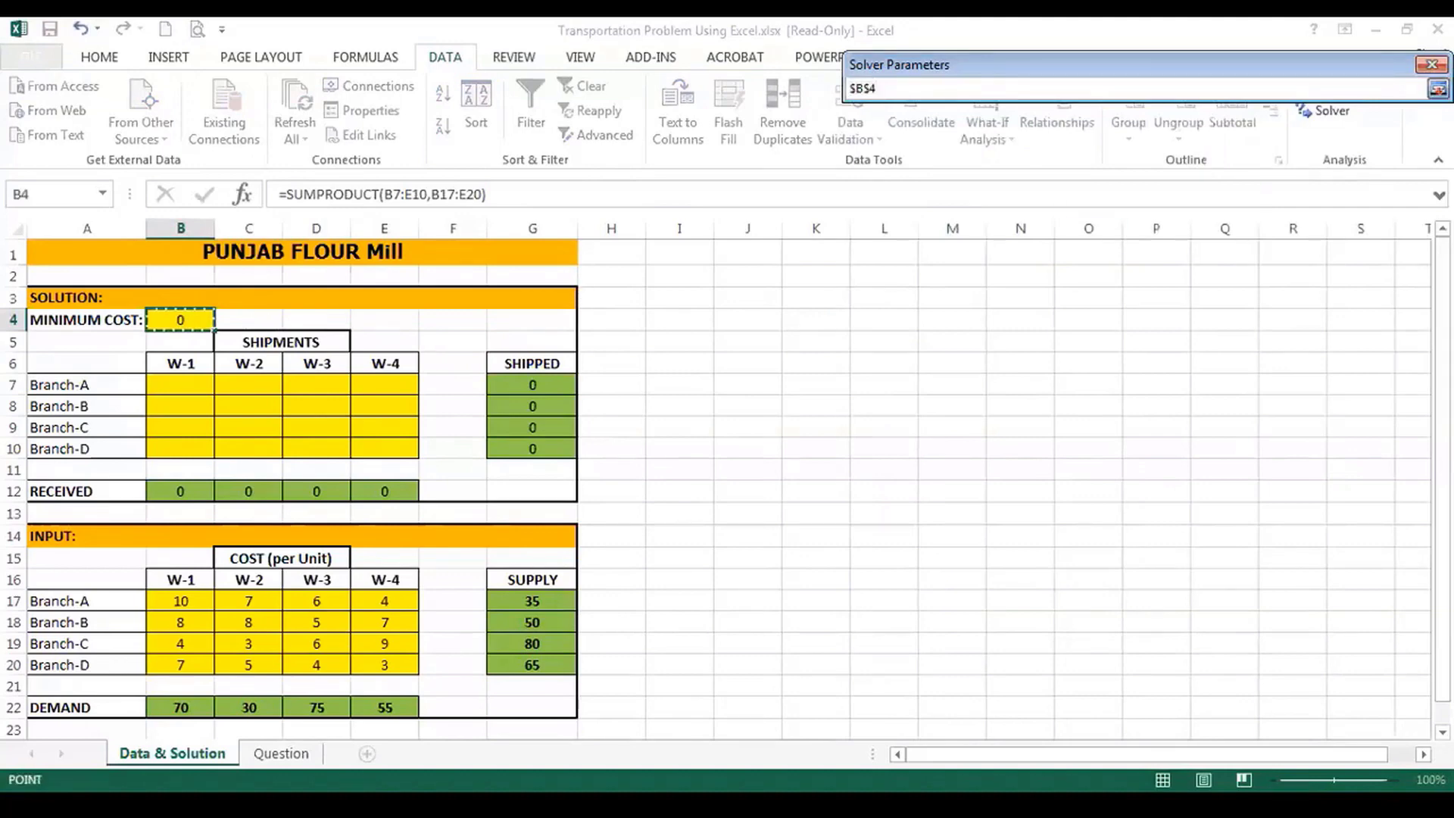
left_click(1437, 88)
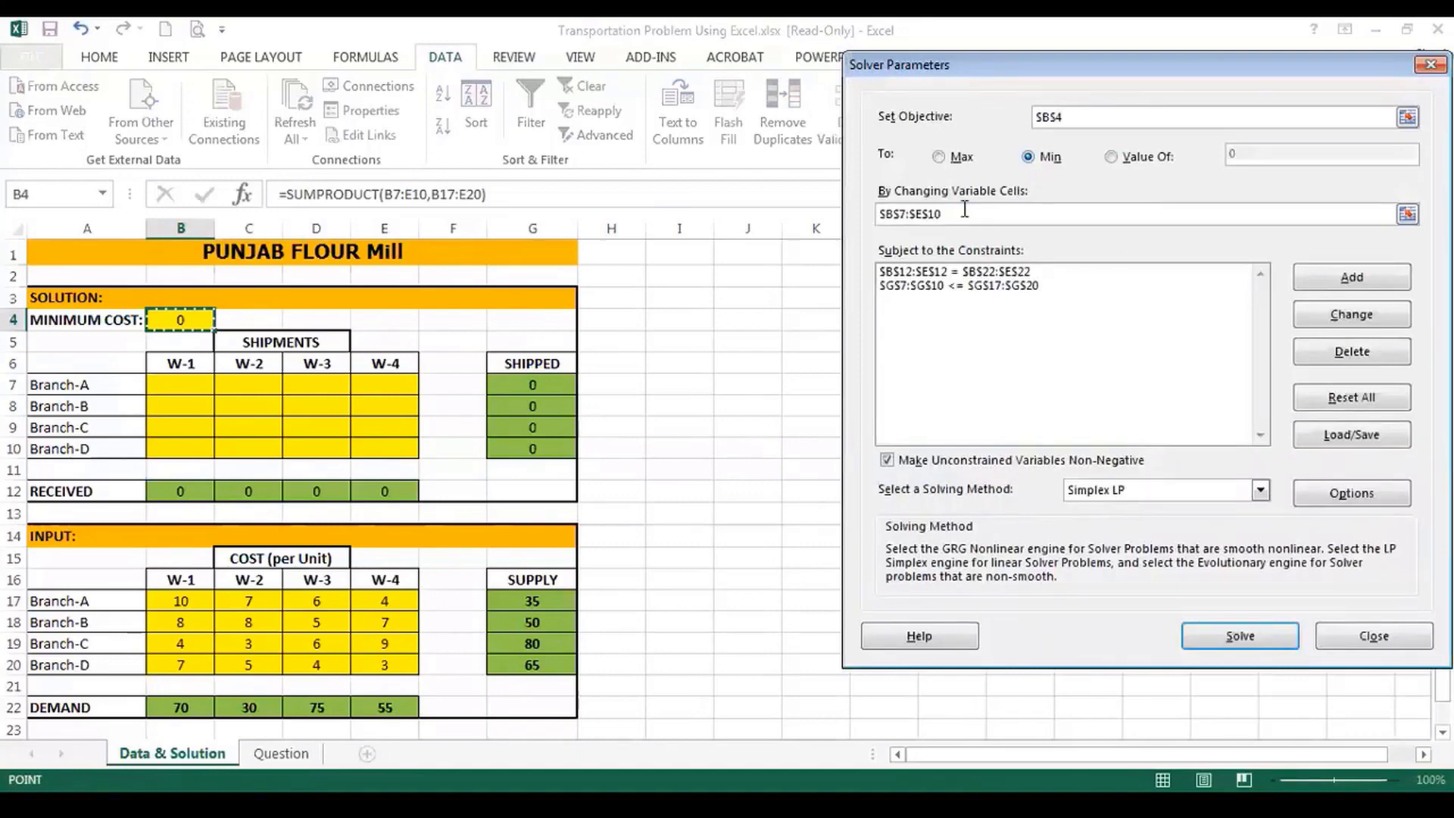
Set Solver's changing variable cells to the shipment range B7:E10.
left_click(1407, 214)
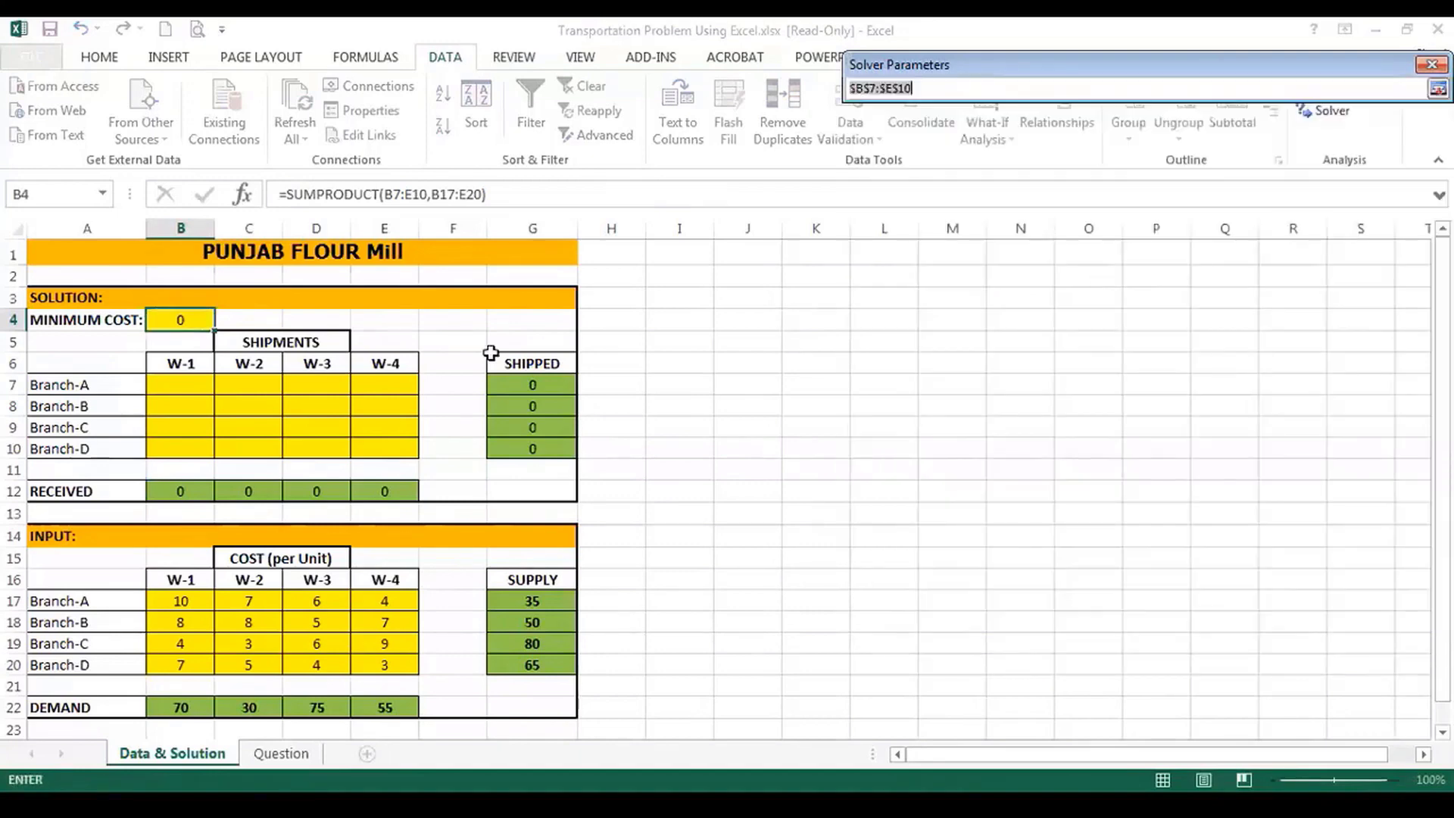
left_click(177, 385)
left_click_drag(178, 385, 409, 446)
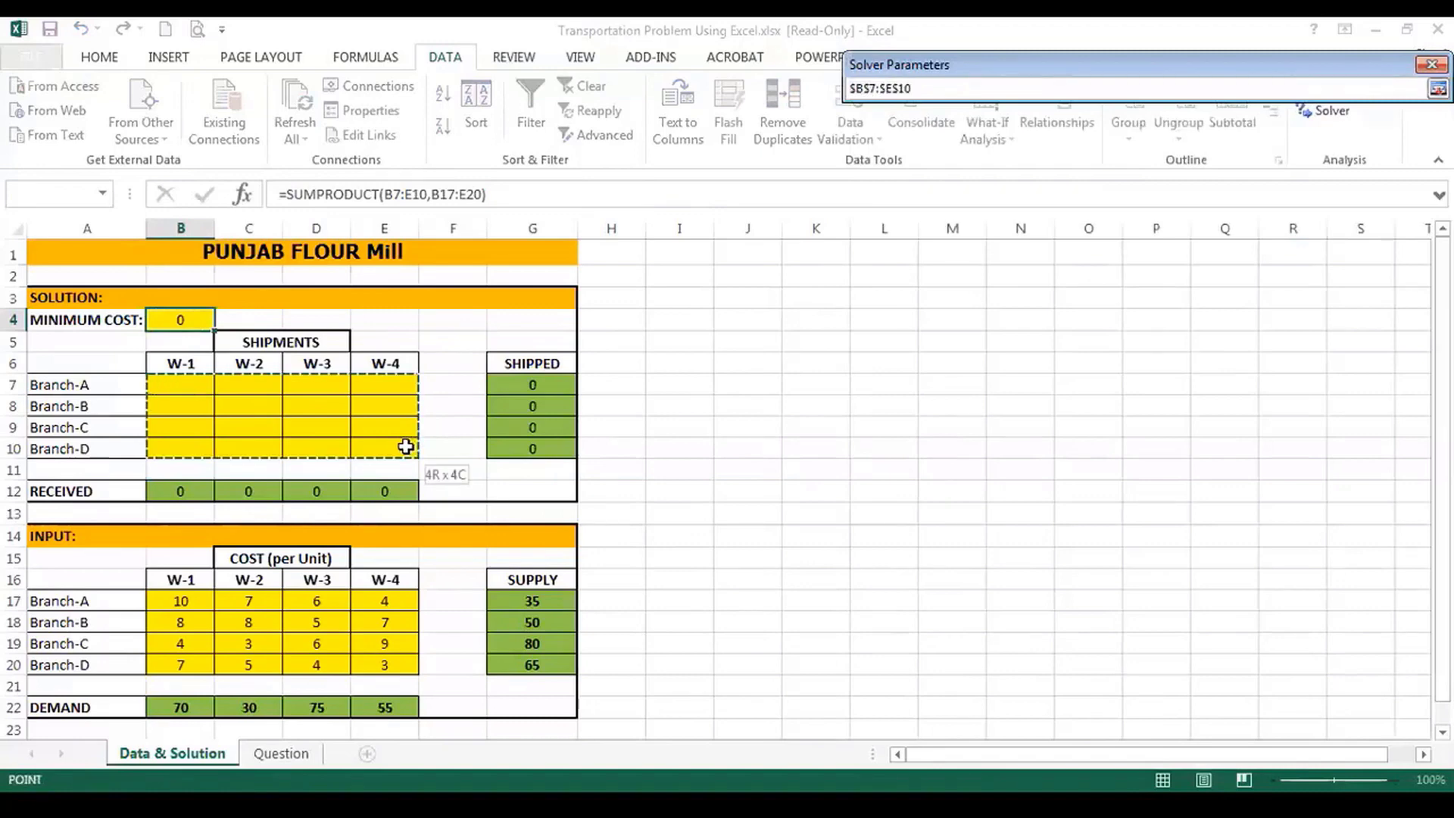
left_click(1437, 88)
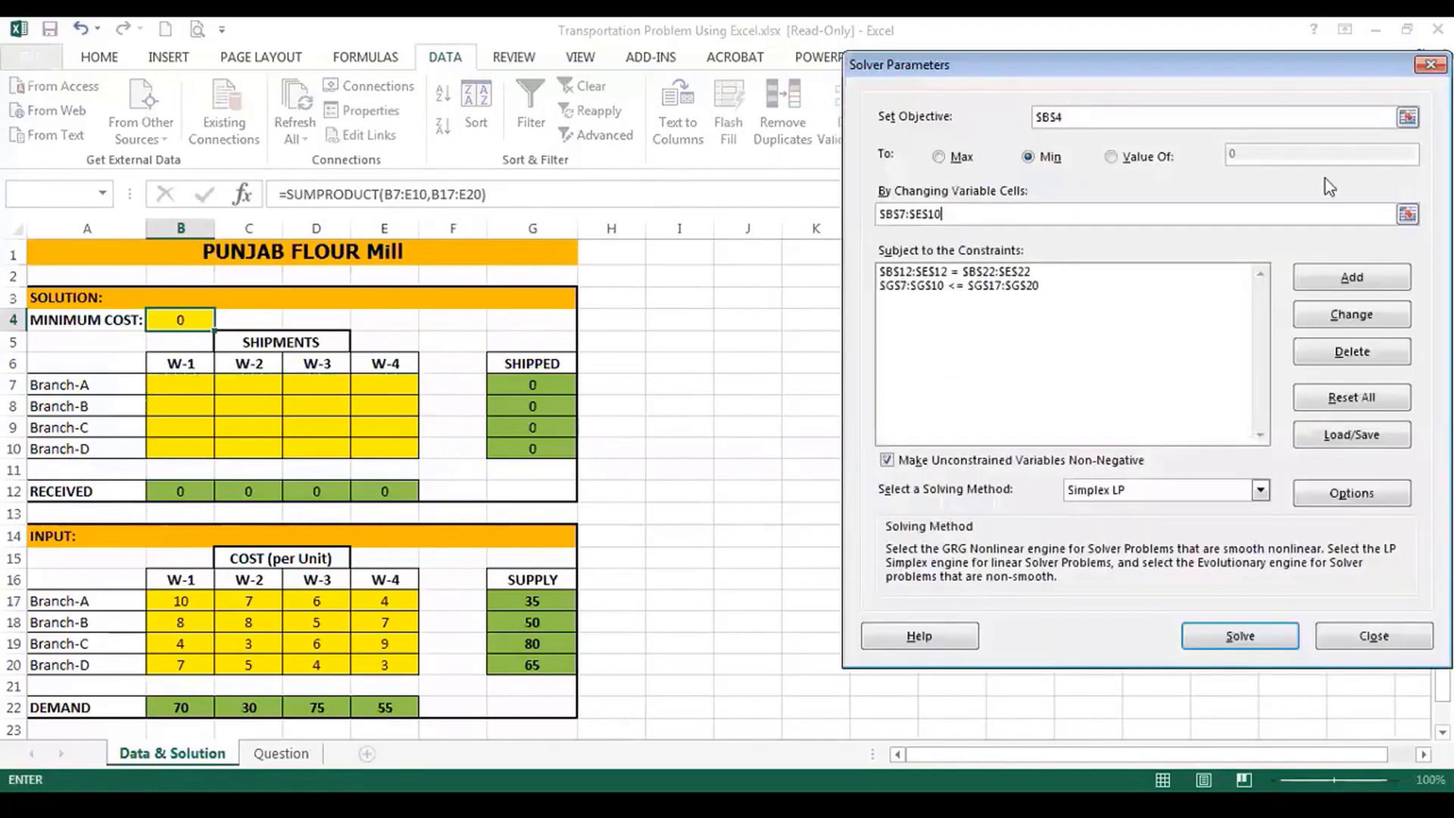
Review Solver's demand and supply constraints and check its All Methods and GRG Nonlinear options.
left_click(910, 273)
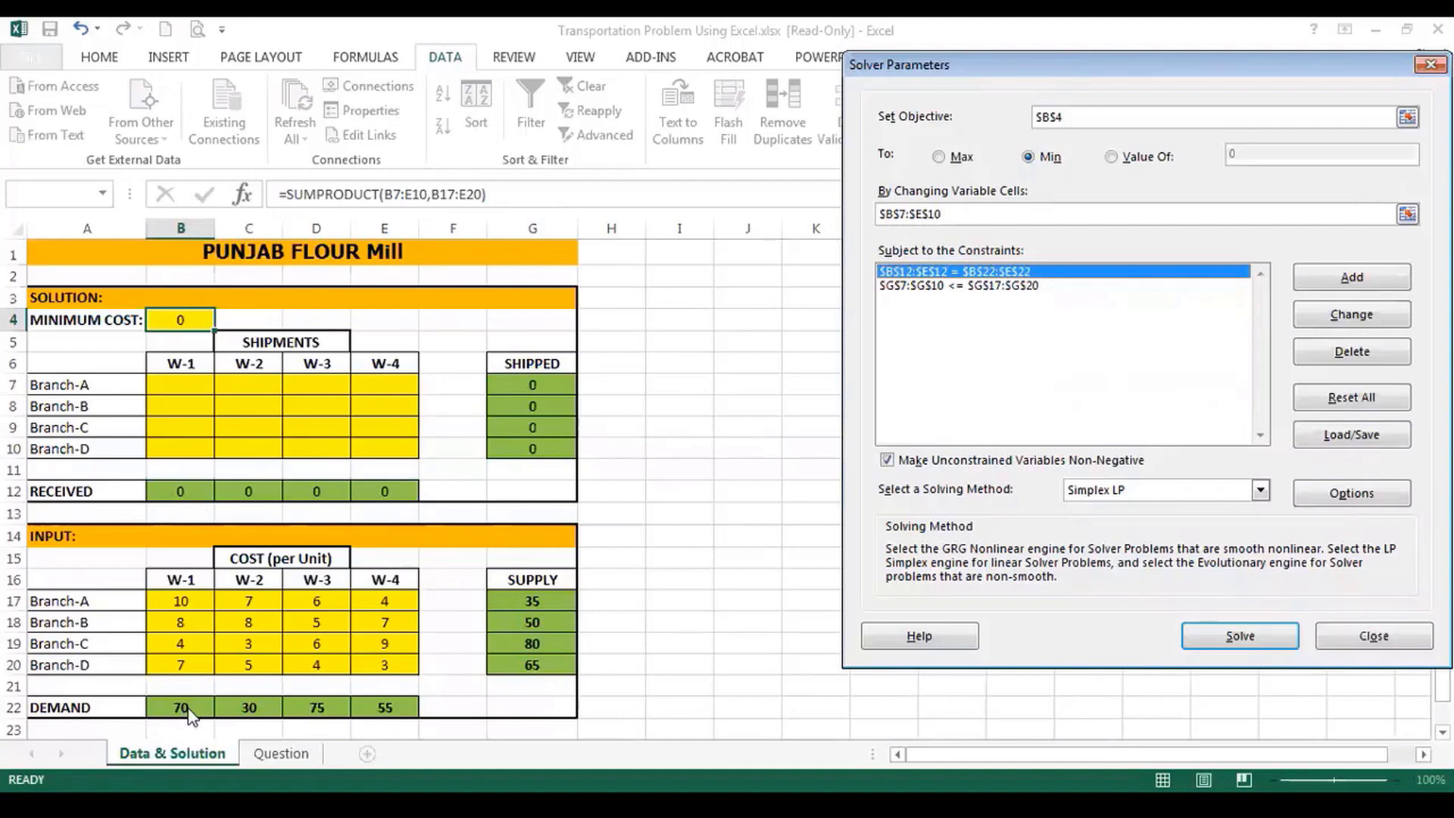
left_click(963, 288)
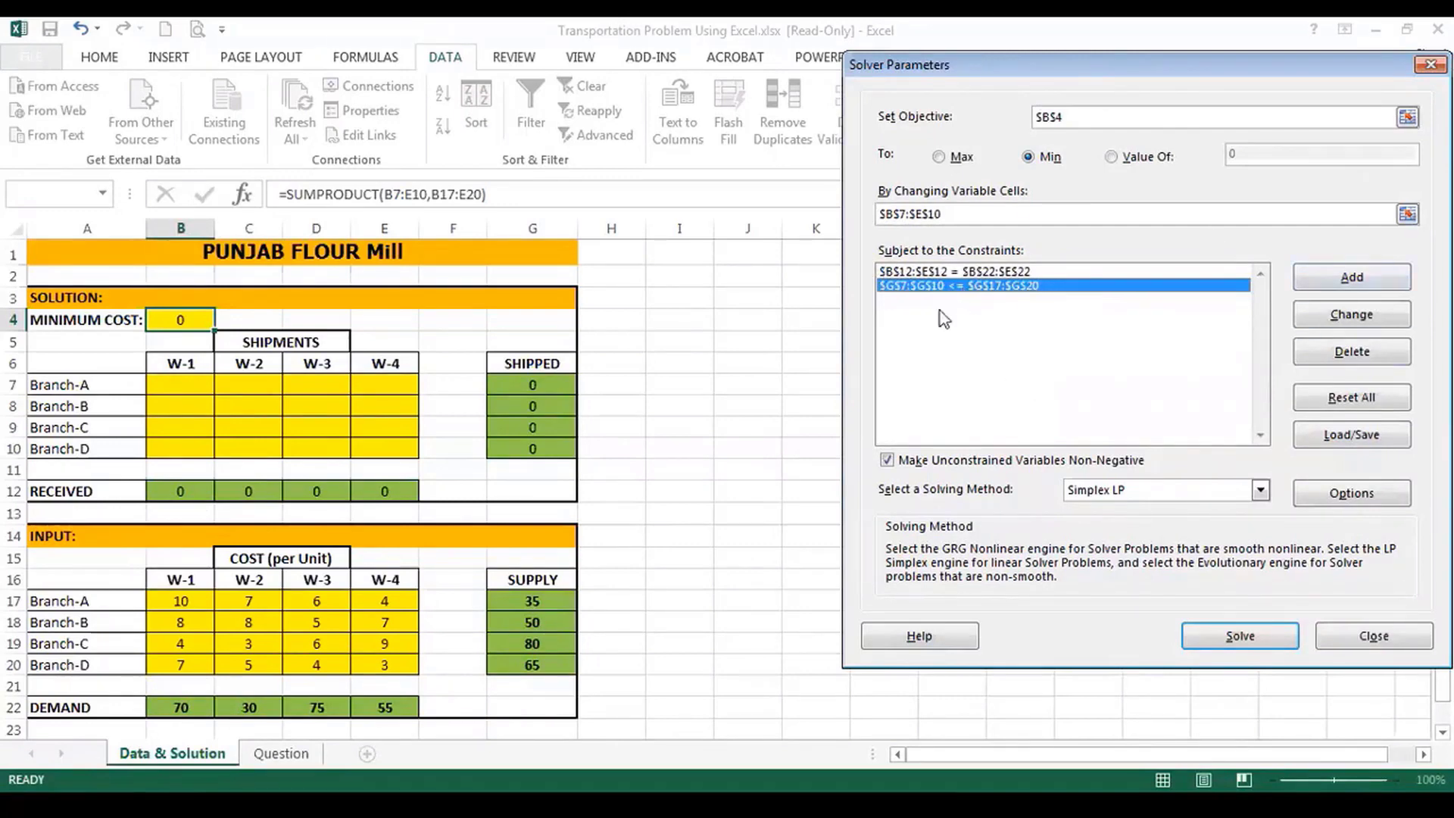
left_click(1349, 493)
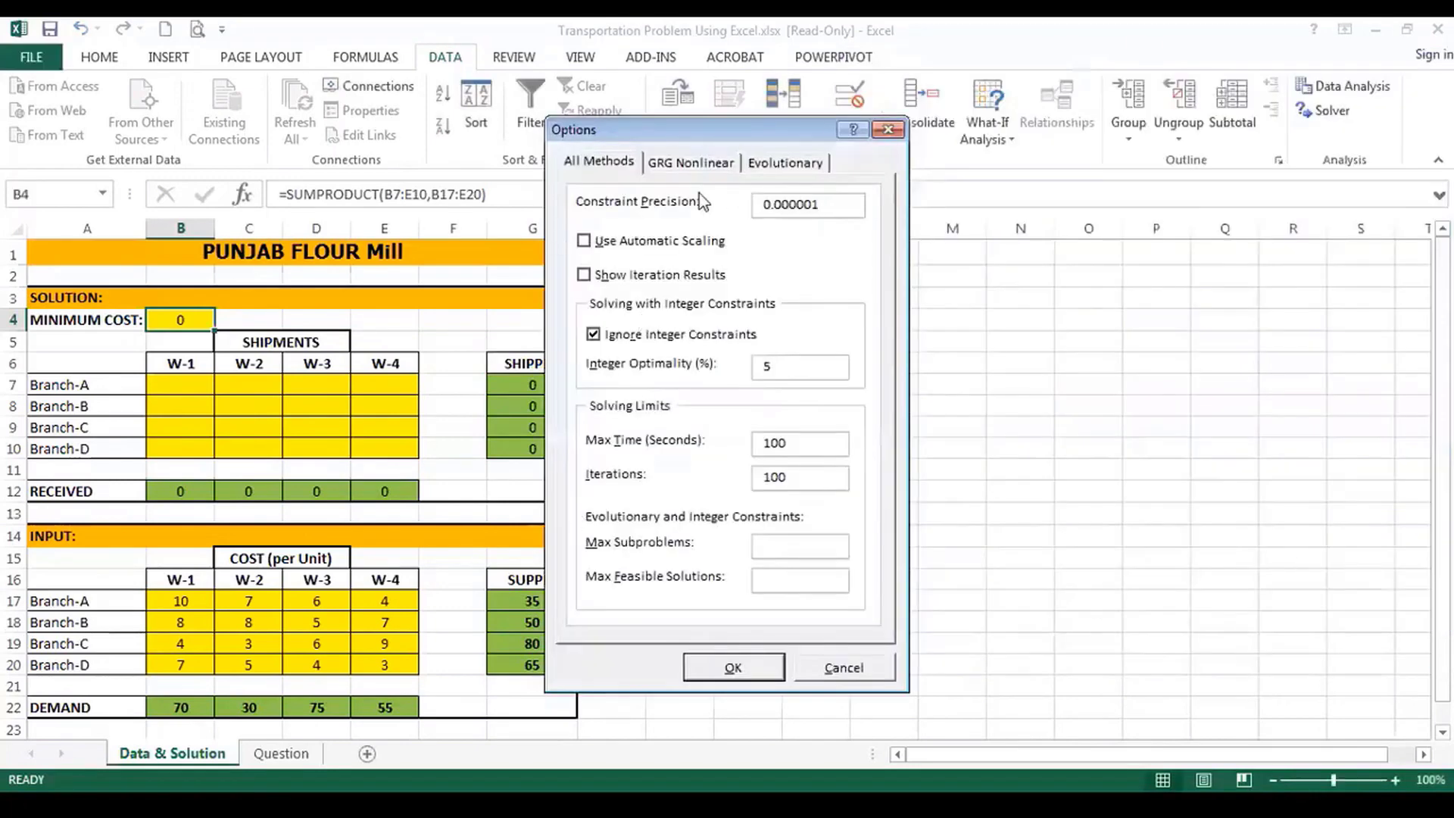
left_click(608, 165)
left_click(664, 166)
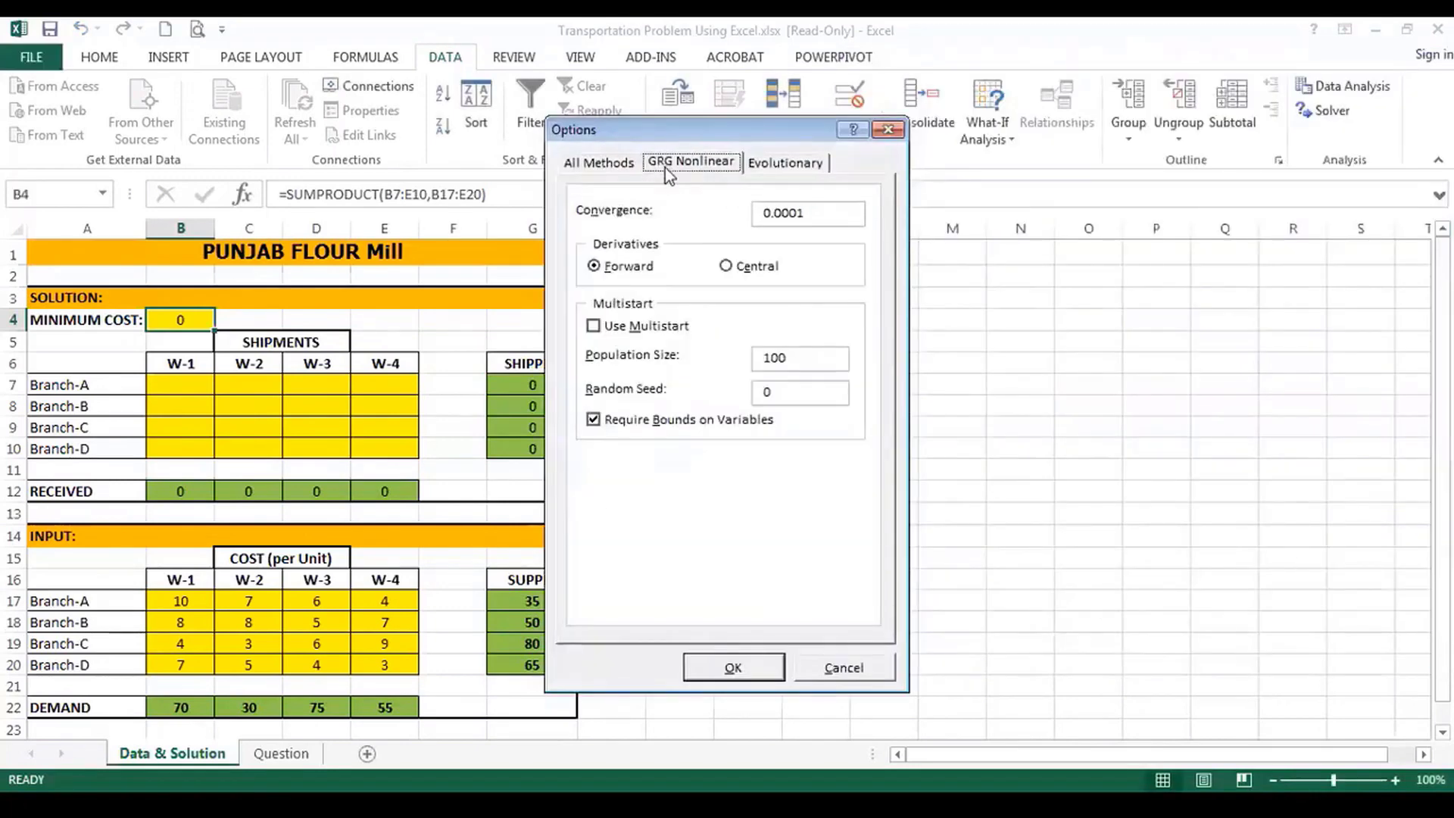
left_click(610, 171)
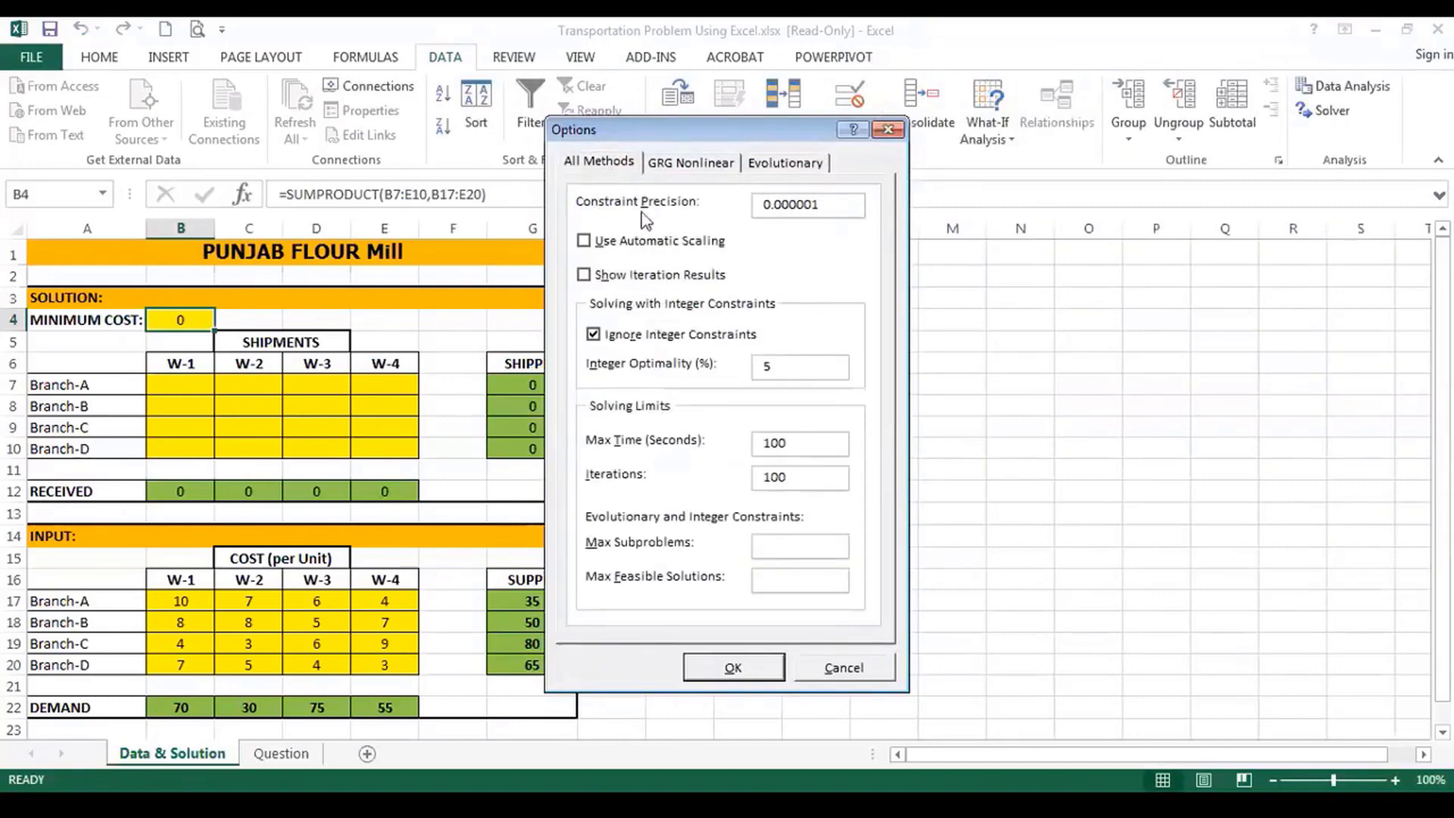
left_click(725, 667)
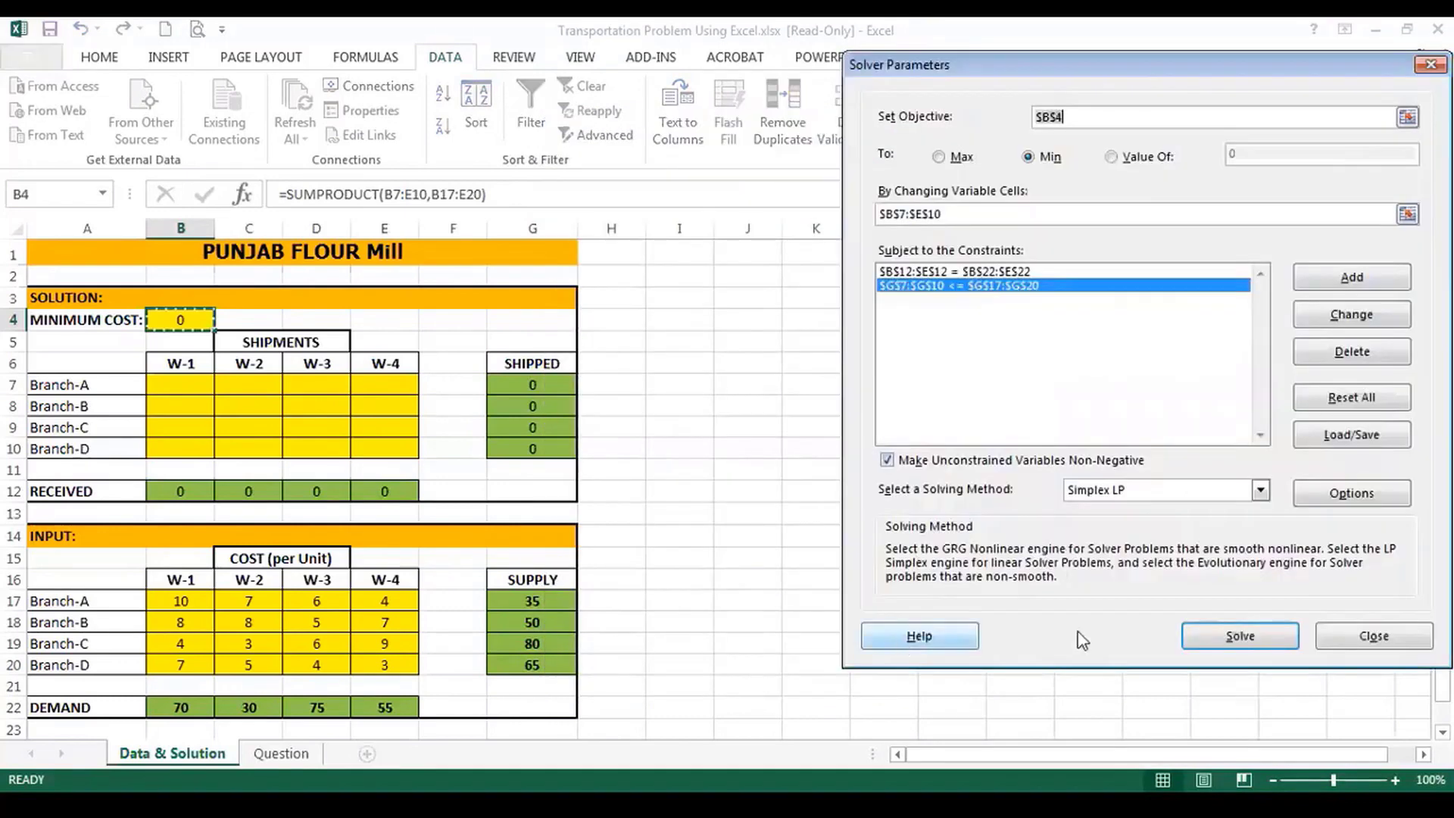
Solve the flour mill transportation model and keep the Solver solution.
left_click(1249, 639)
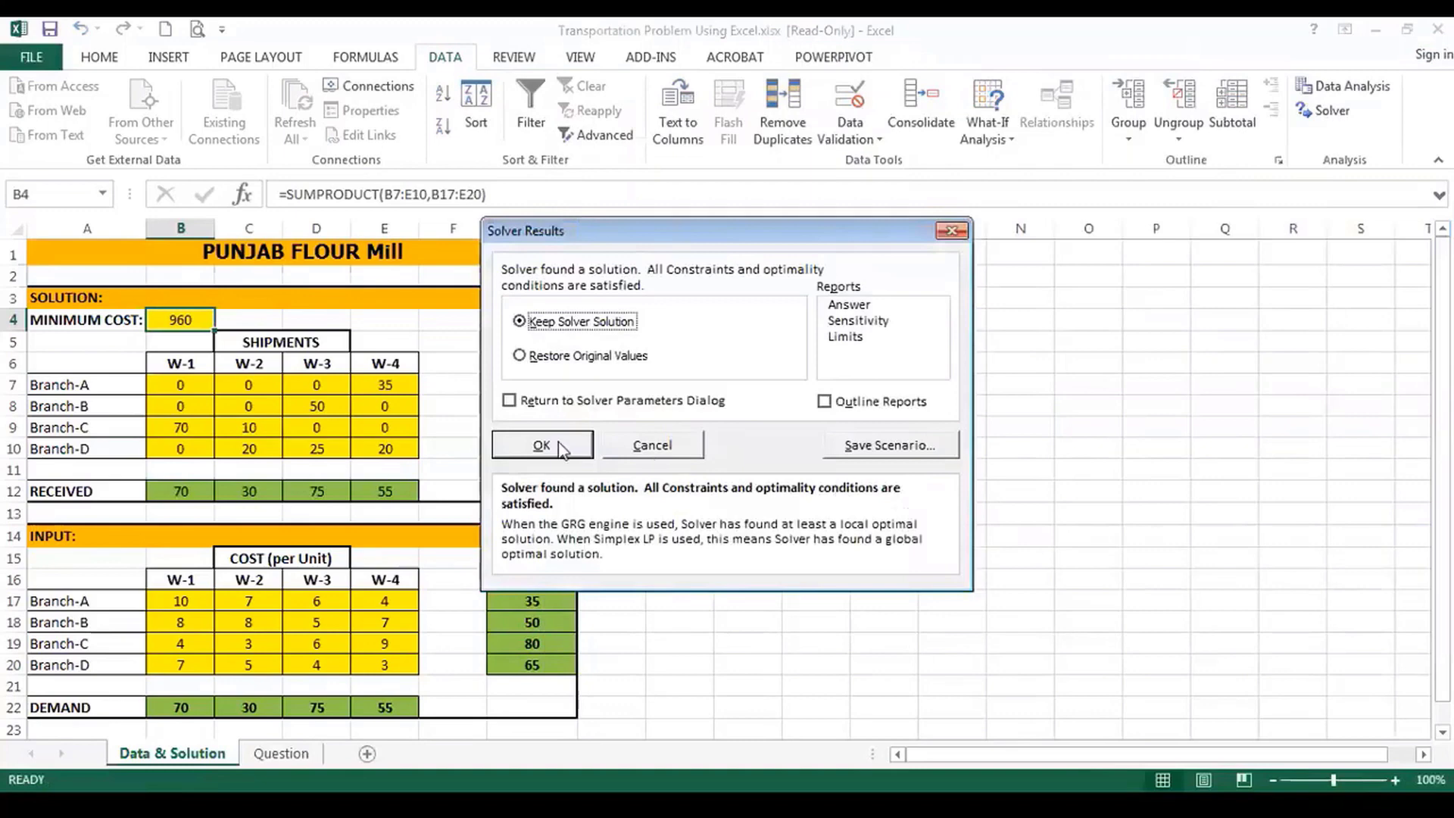
left_click(561, 446)
left_click(811, 467)
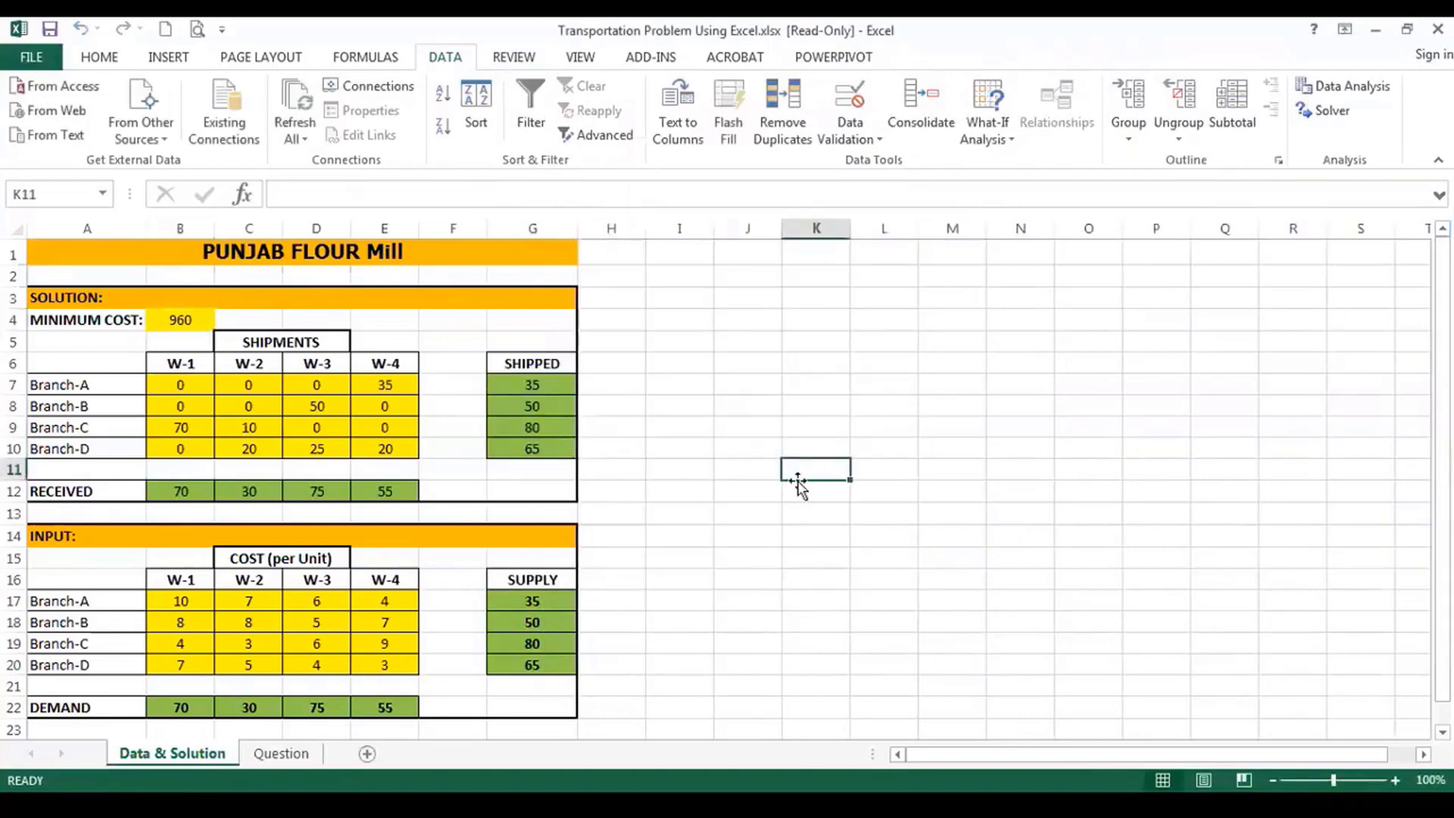
Examine Branch-A's optimal shipments in row 7, ending with its shipment to warehouse W-4.
scroll(796, 478, "down", 2)
scroll(797, 479, "up", 2)
scroll(658, 393, "down", 1)
scroll(657, 393, "up", 1)
left_click(176, 384)
mouse_move(210, 389)
left_mouse_down()
mouse_move(303, 398)
mouse_move(227, 402)
left_mouse_up()
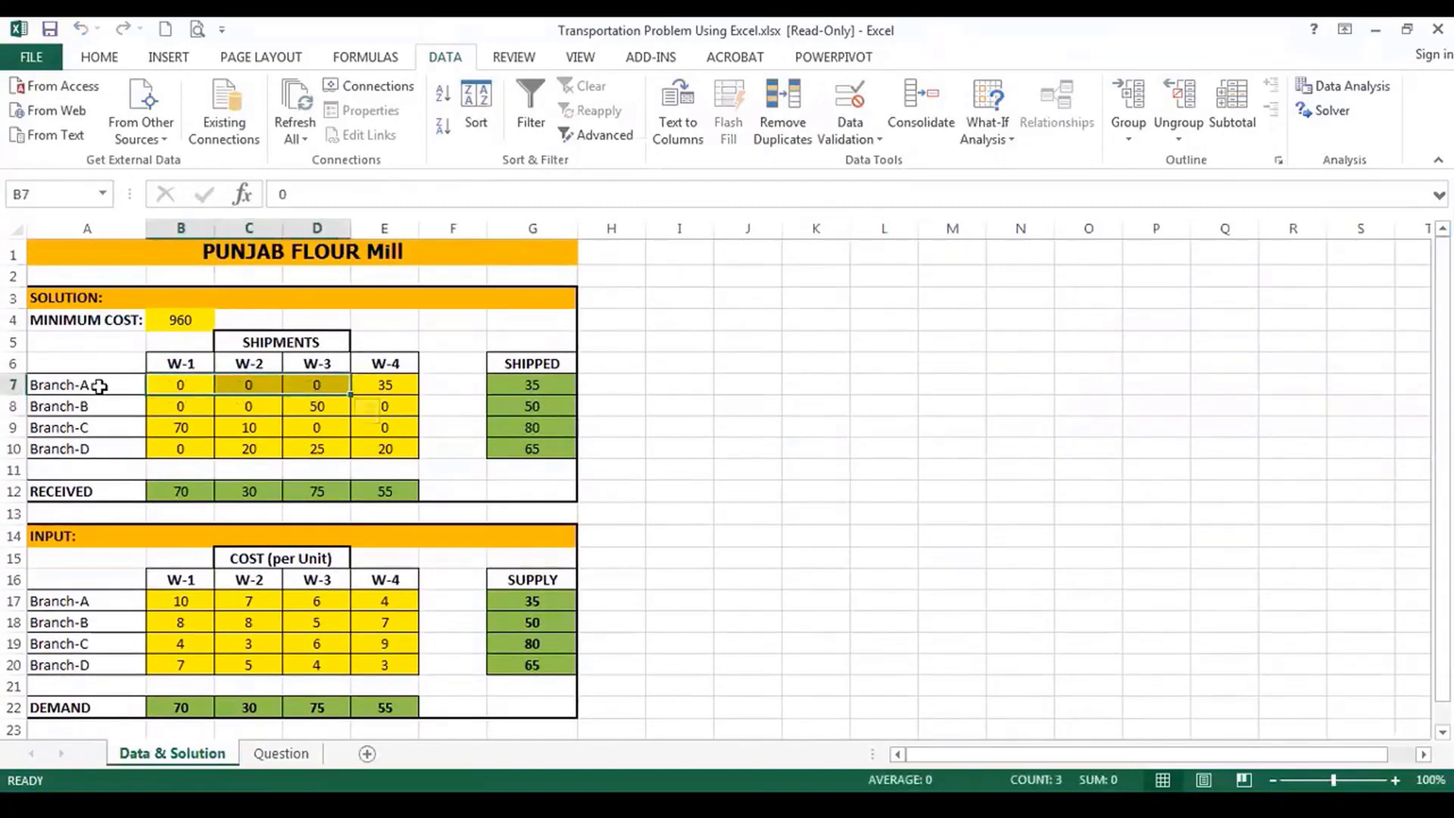
left_click(99, 386)
left_click(385, 365)
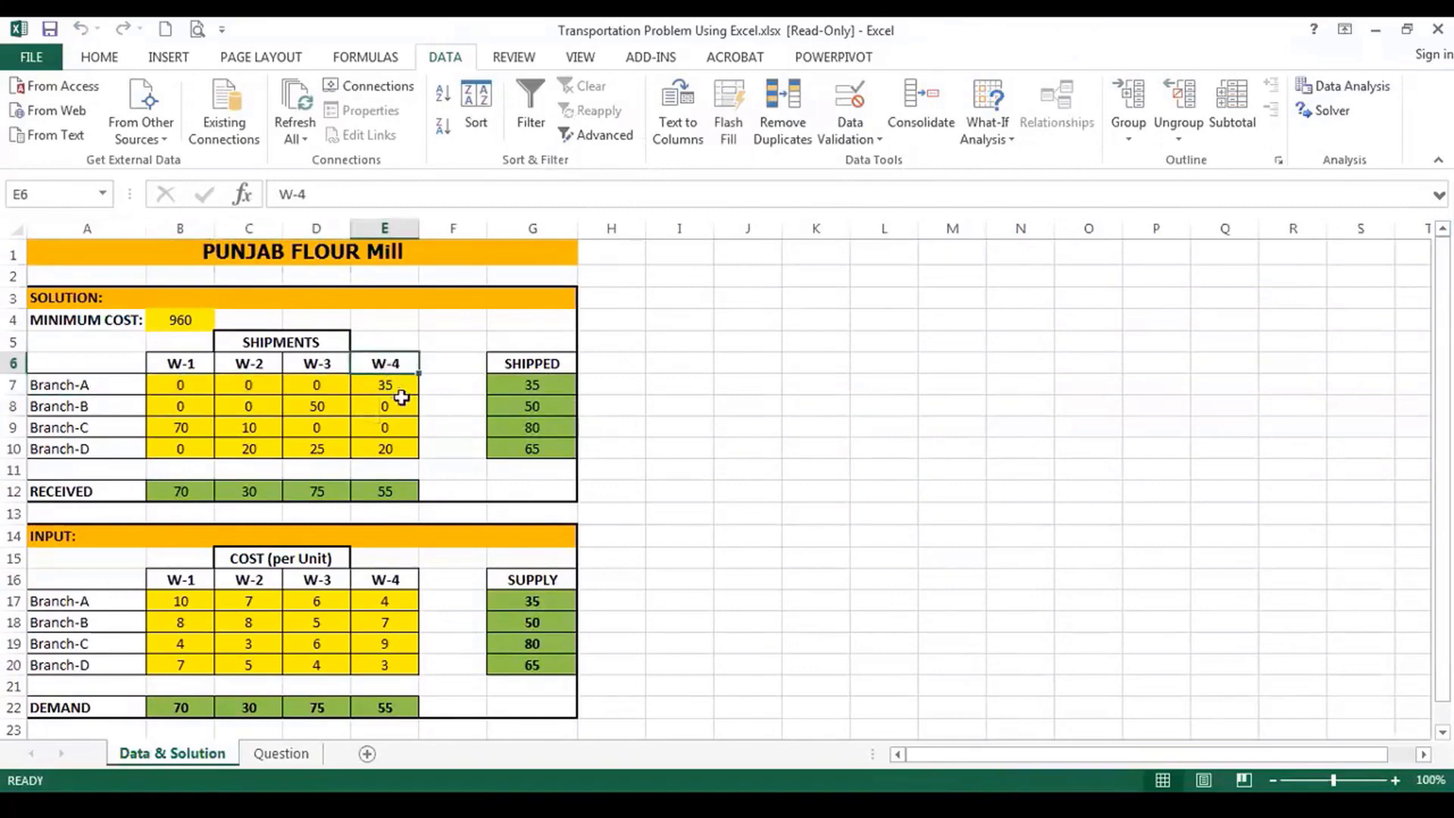
left_click(394, 385)
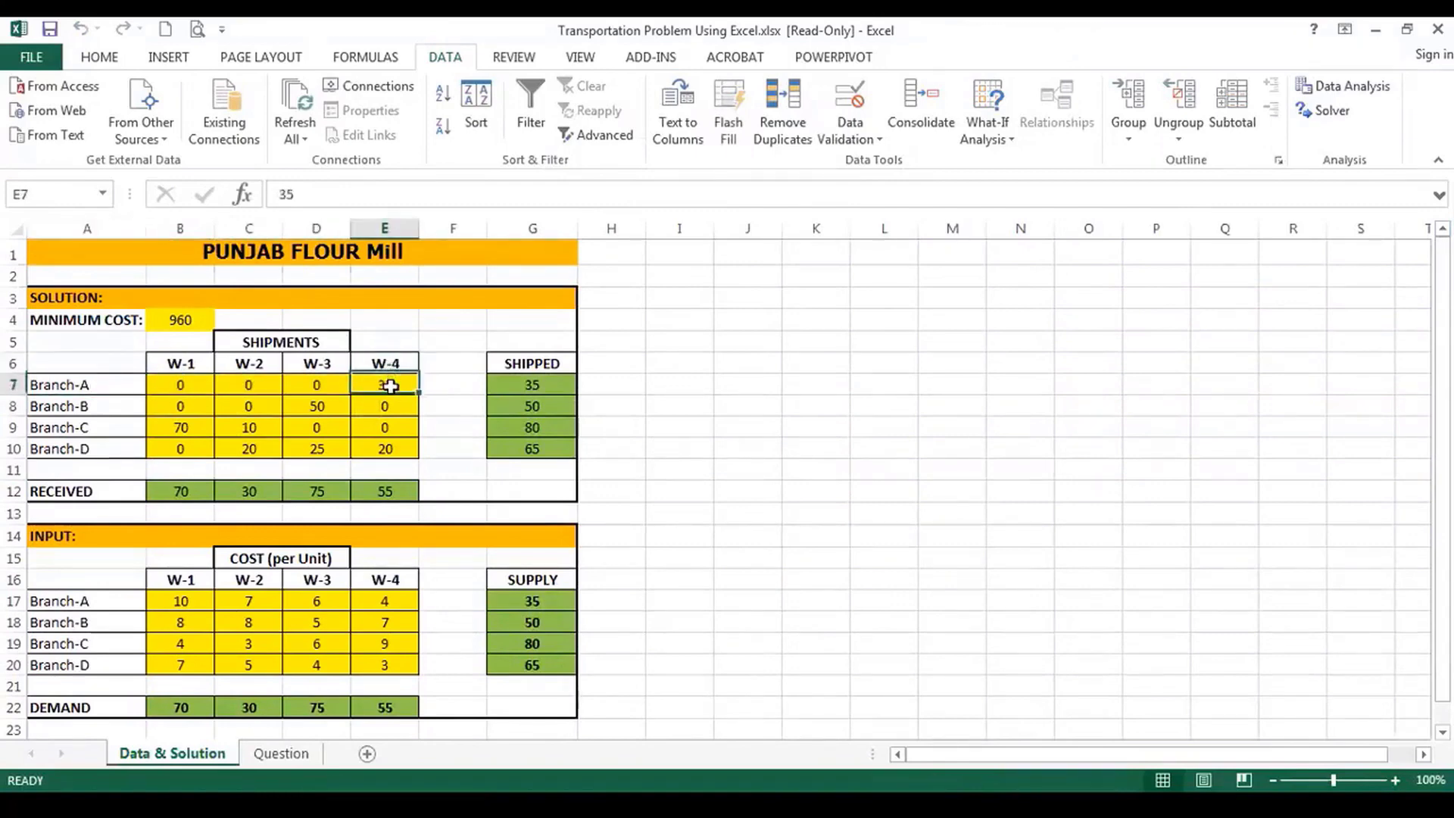
Check Branch-B's optimal shipment to warehouse W-3 and the minimum cost in B4.
left_click(89, 407)
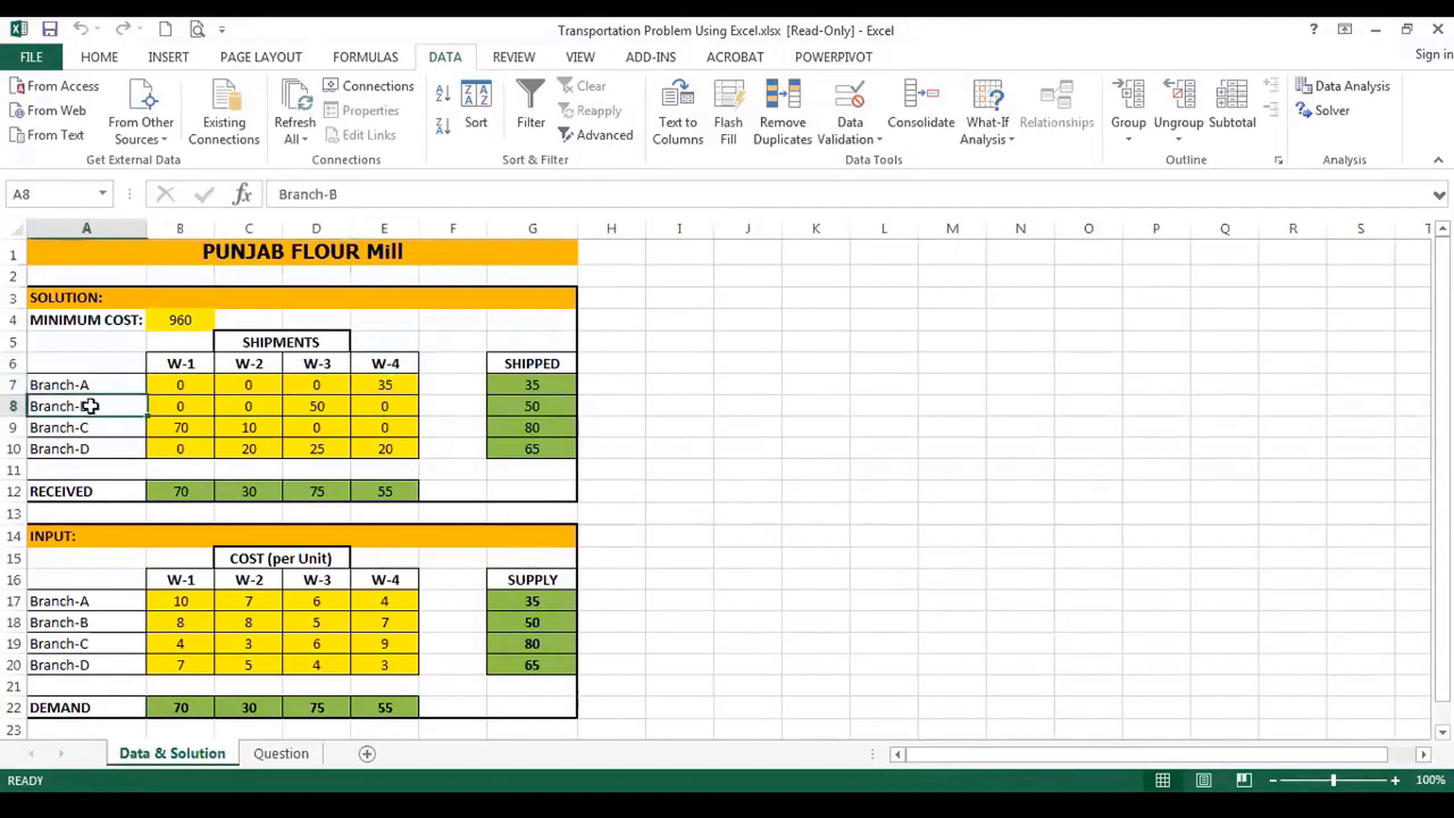
left_click(315, 365)
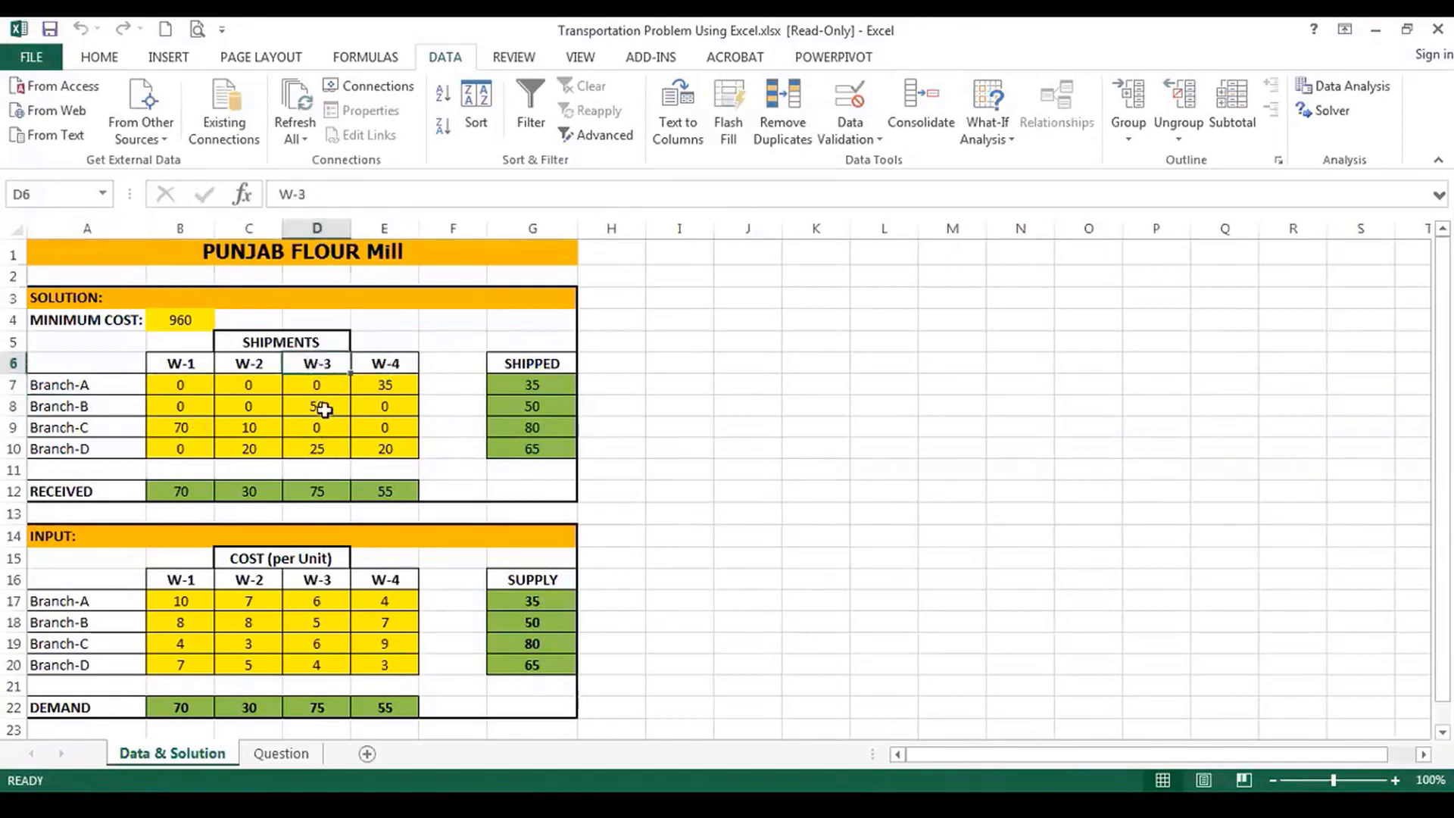
left_click(324, 410)
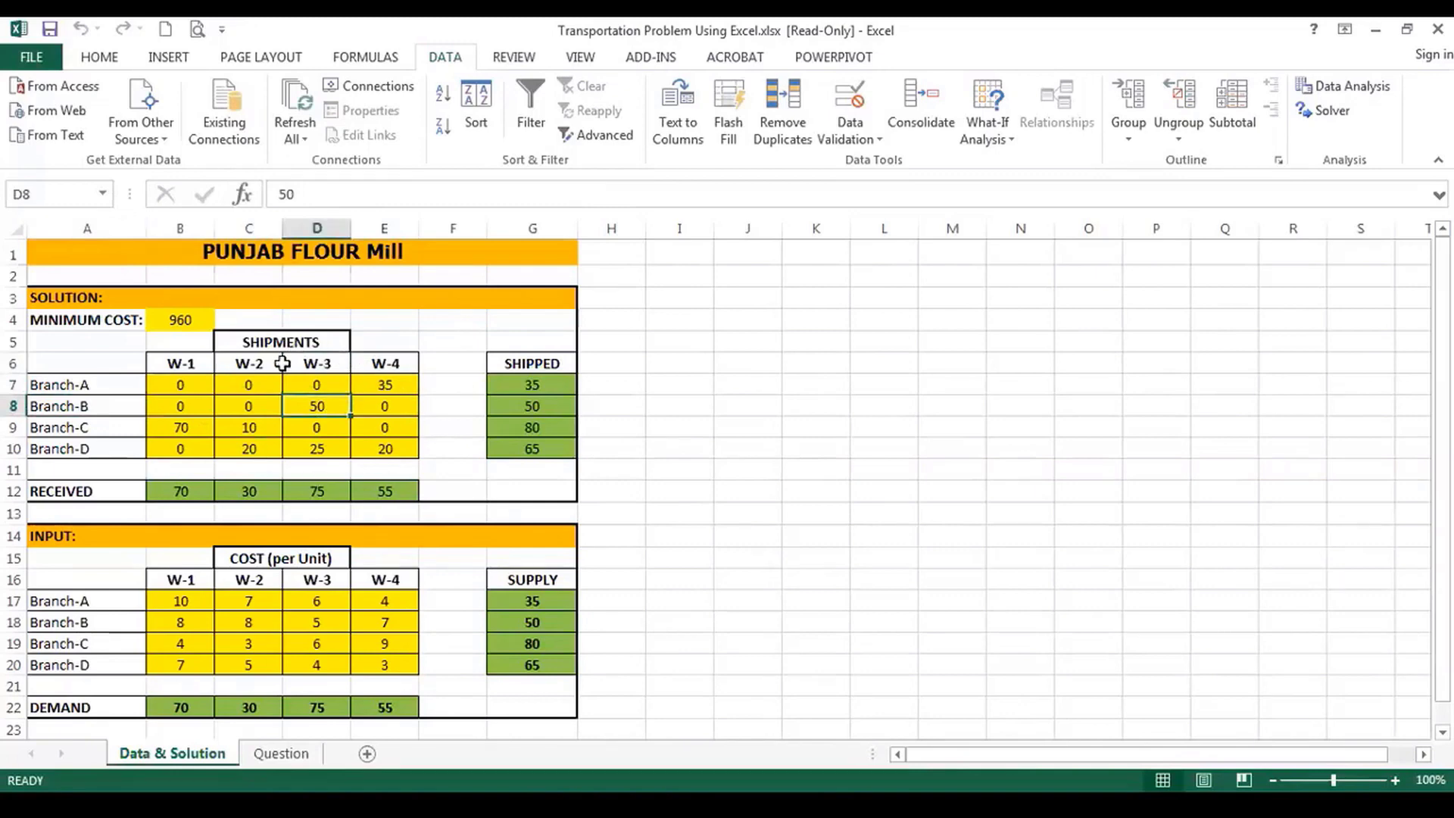
left_click(172, 315)
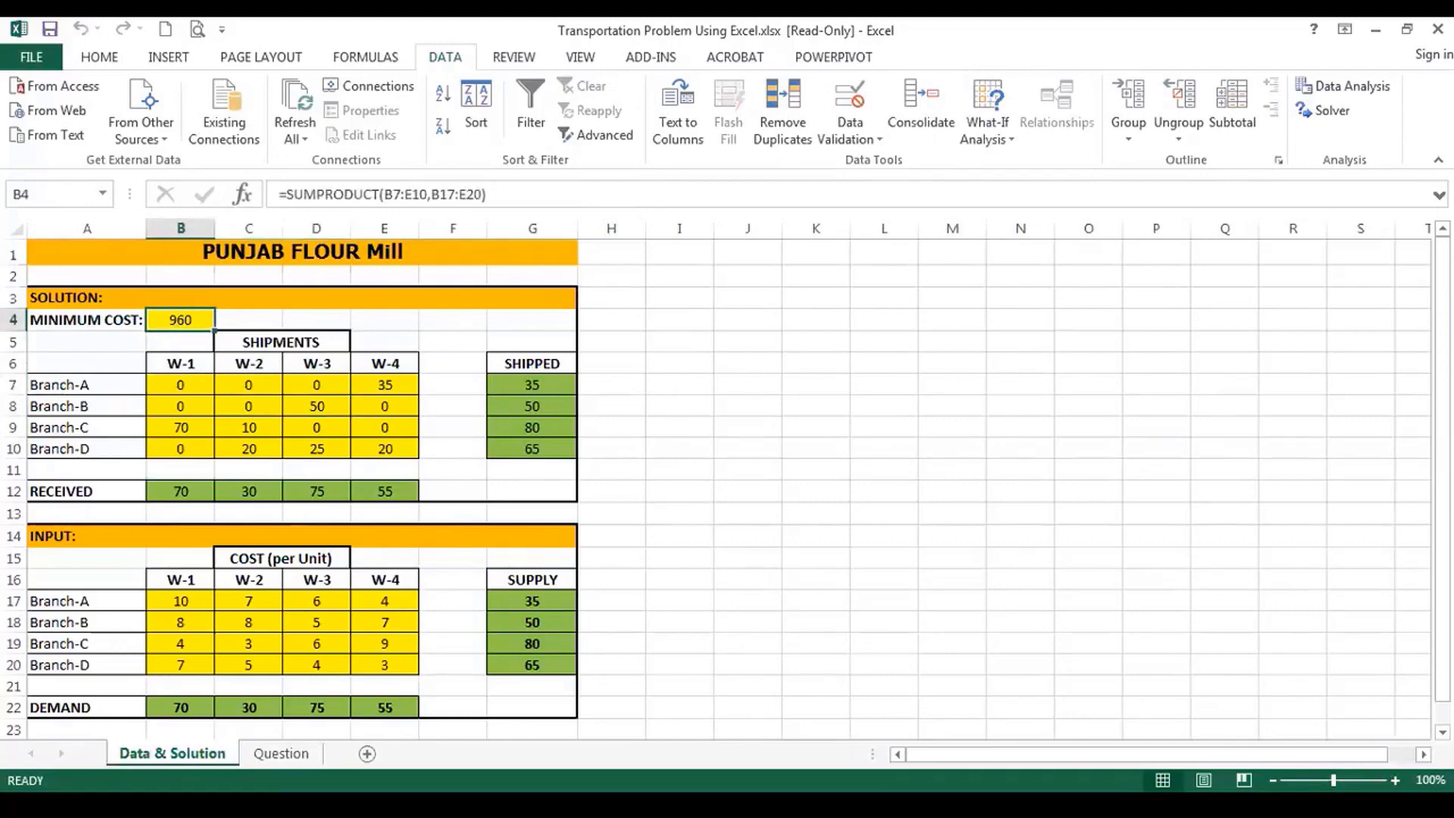
Close the transportation workbook without saving and switch to the balanced transshipment problem sheet in the transshipment workbook.
left_click(1437, 29)
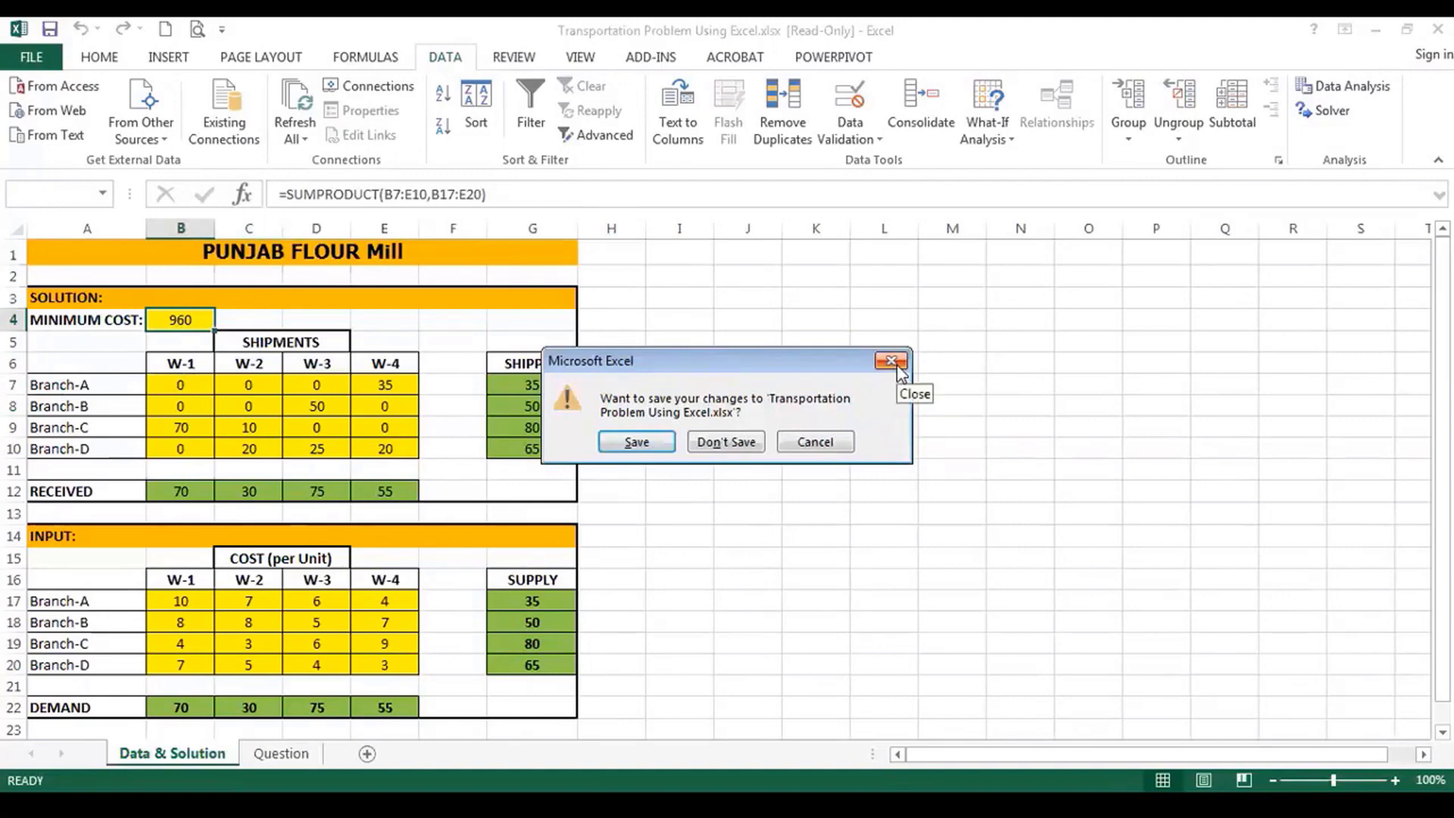
left_click(733, 442)
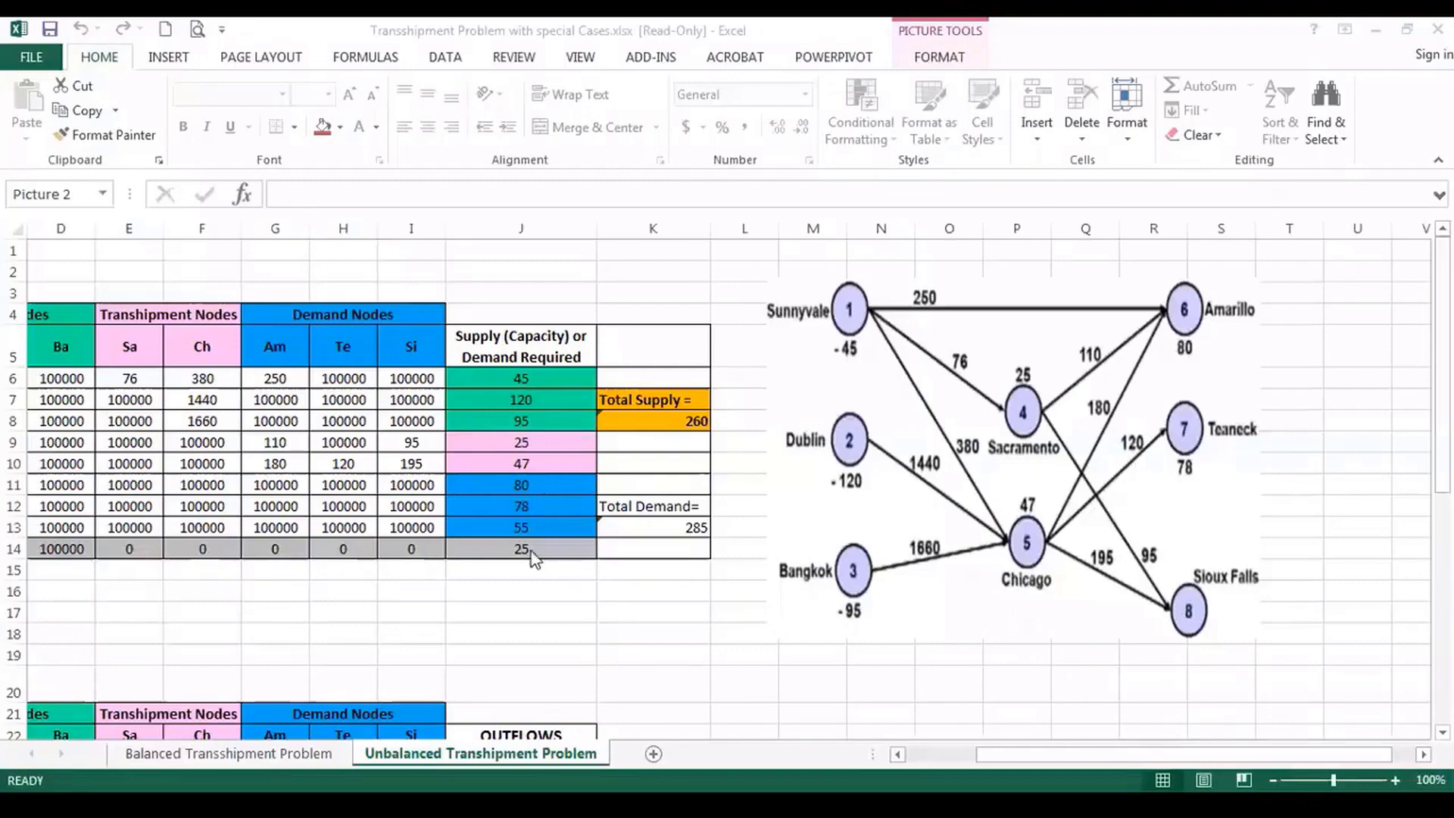
left_click(227, 754)
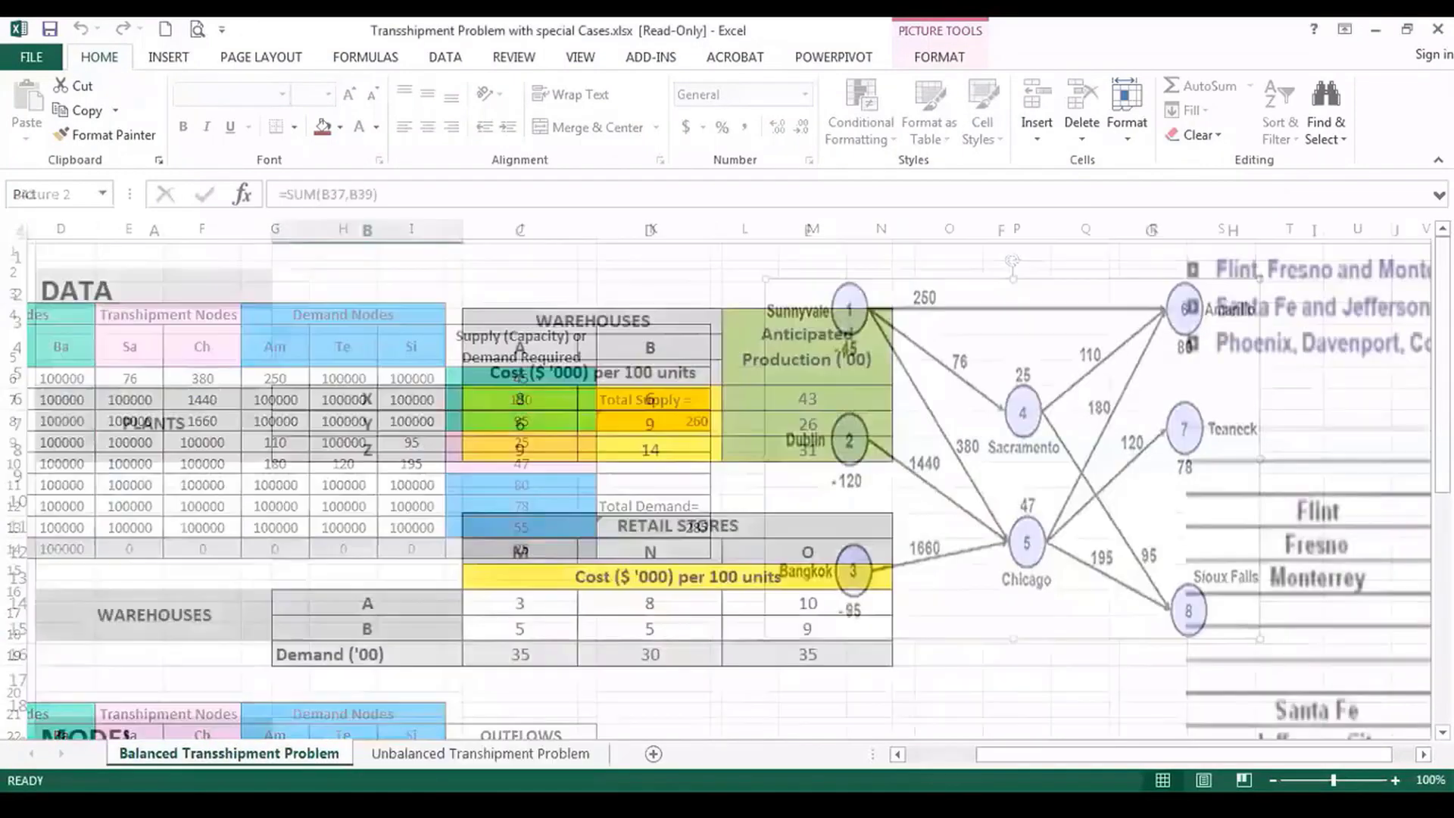
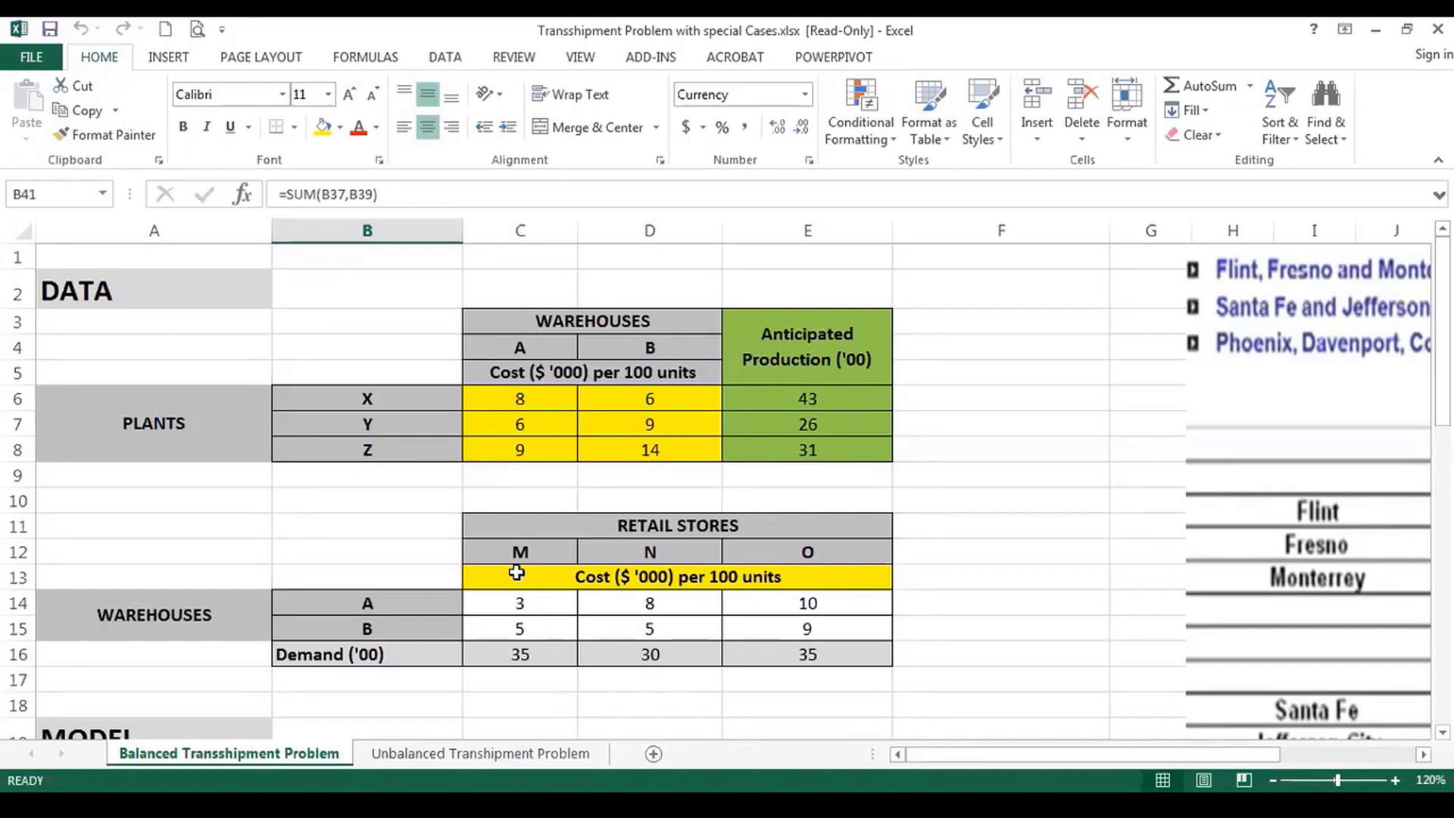
Look over the balanced problem's plant, warehouse and retail store data tables and the model section below them.
left_click(978, 479)
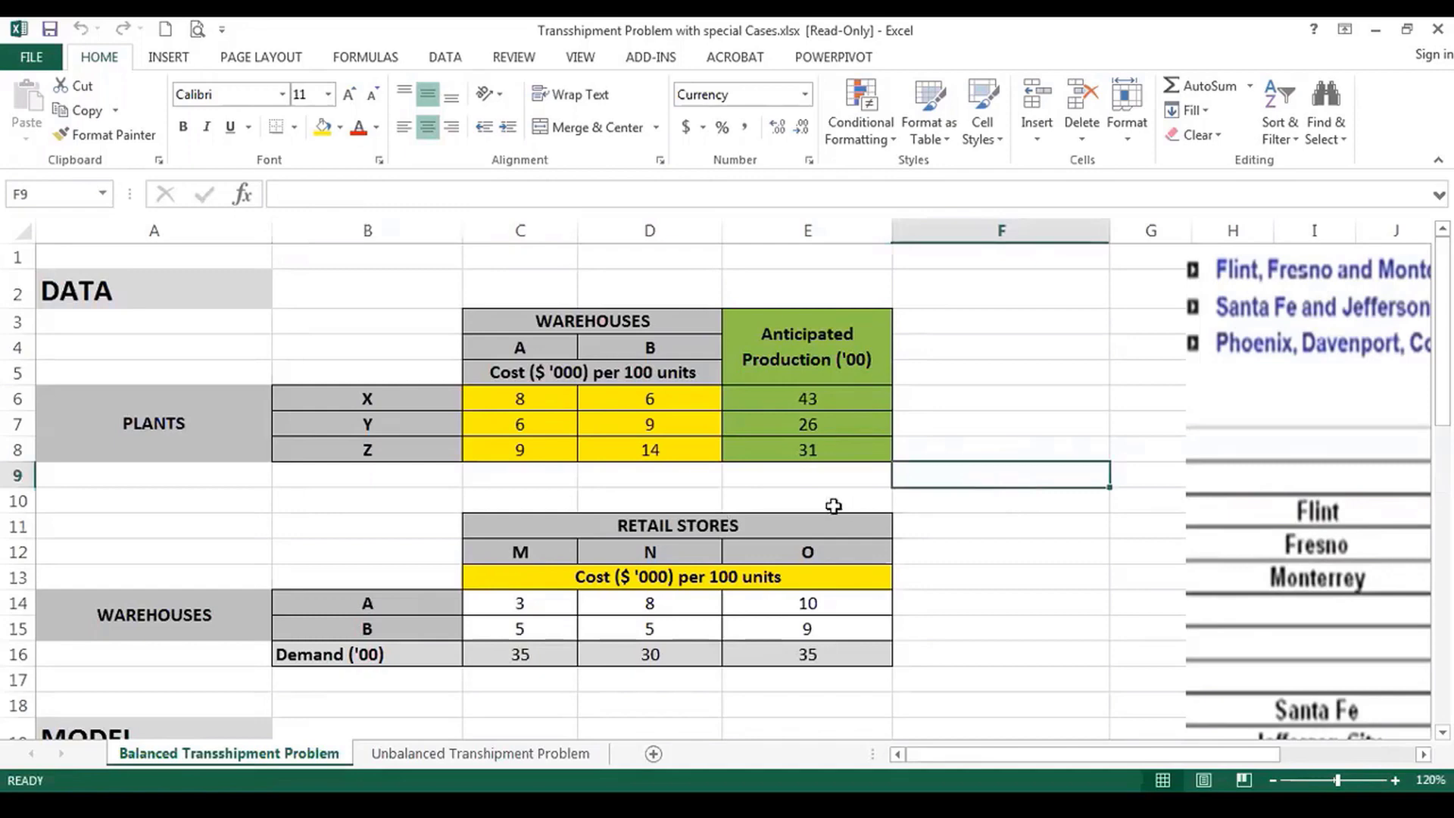
scroll(795, 505, "down", 5)
scroll(795, 505, "up", 5)
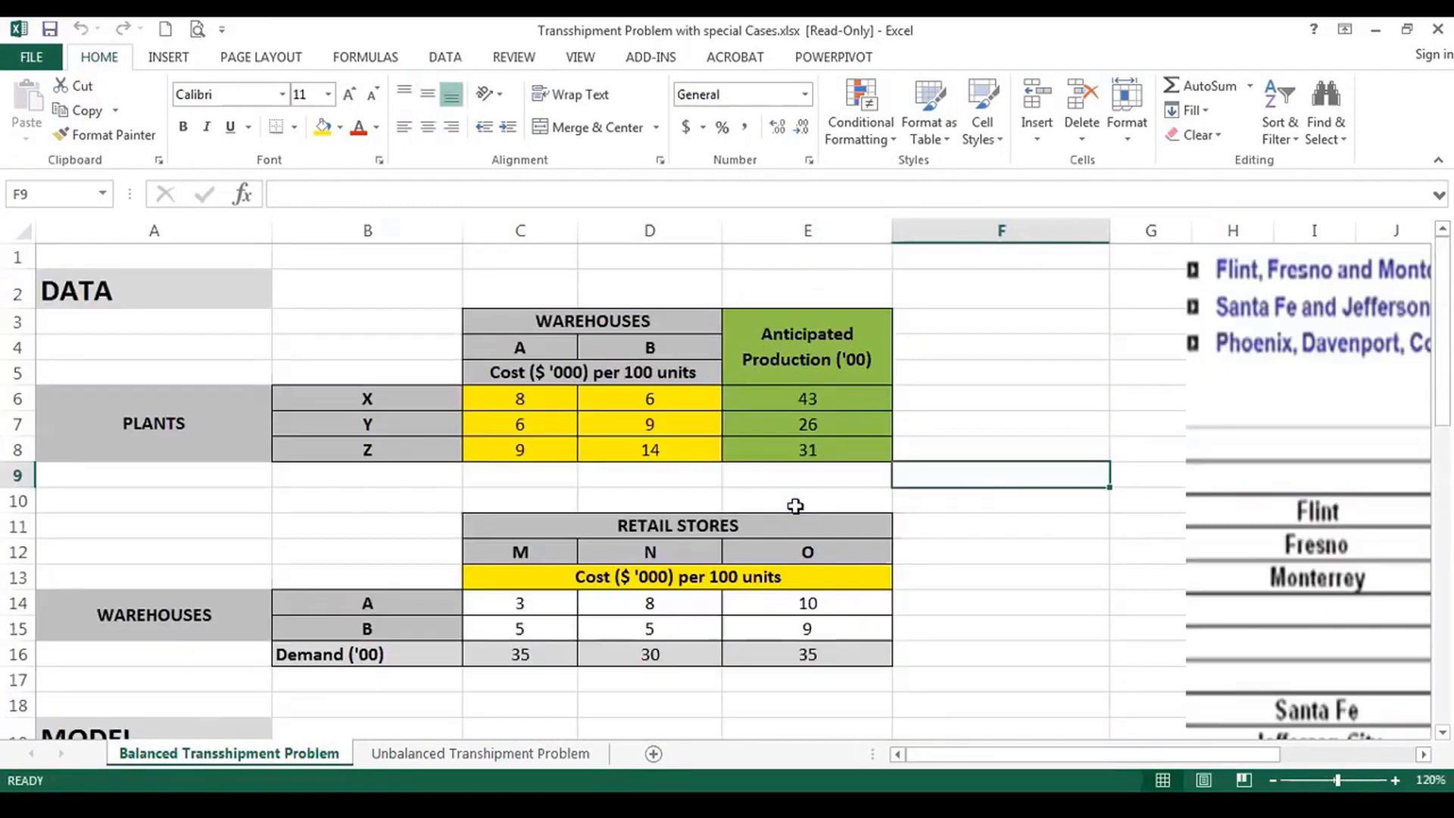
scroll(795, 505, "down", 1)
scroll(795, 505, "up", 1)
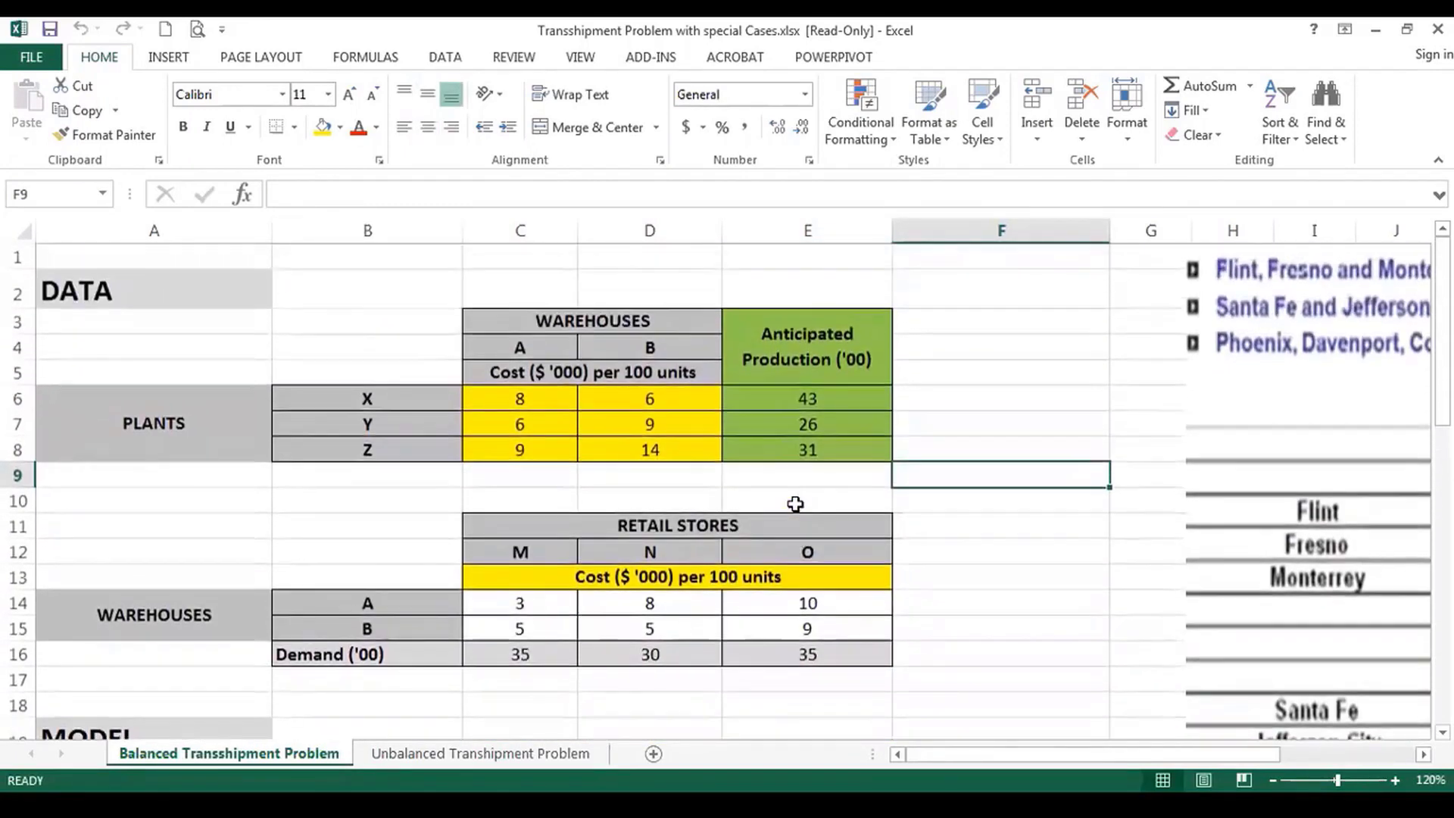
scroll(795, 500, "down", 7)
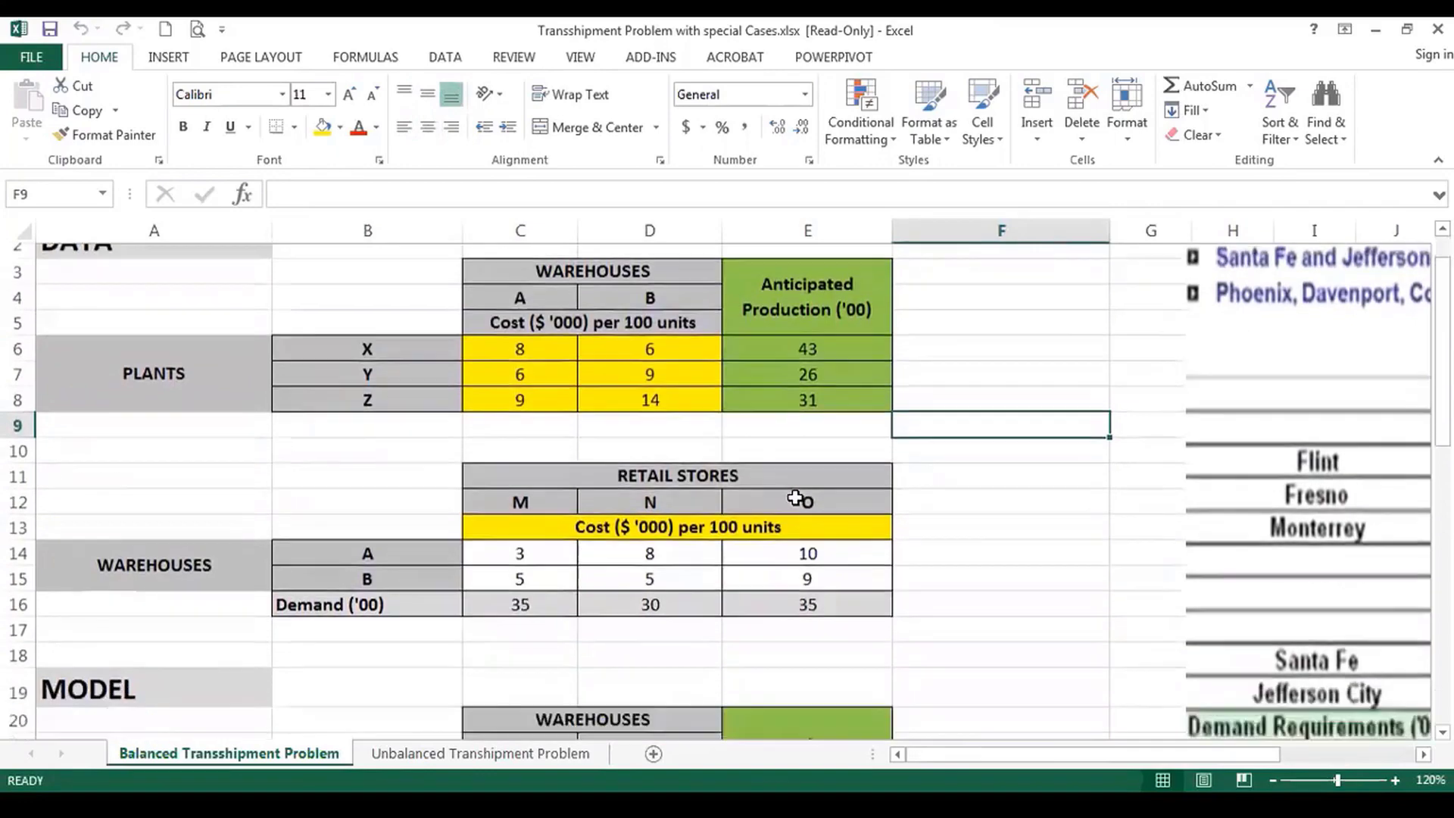
scroll(795, 496, "down", 1)
scroll(795, 493, "up", 8)
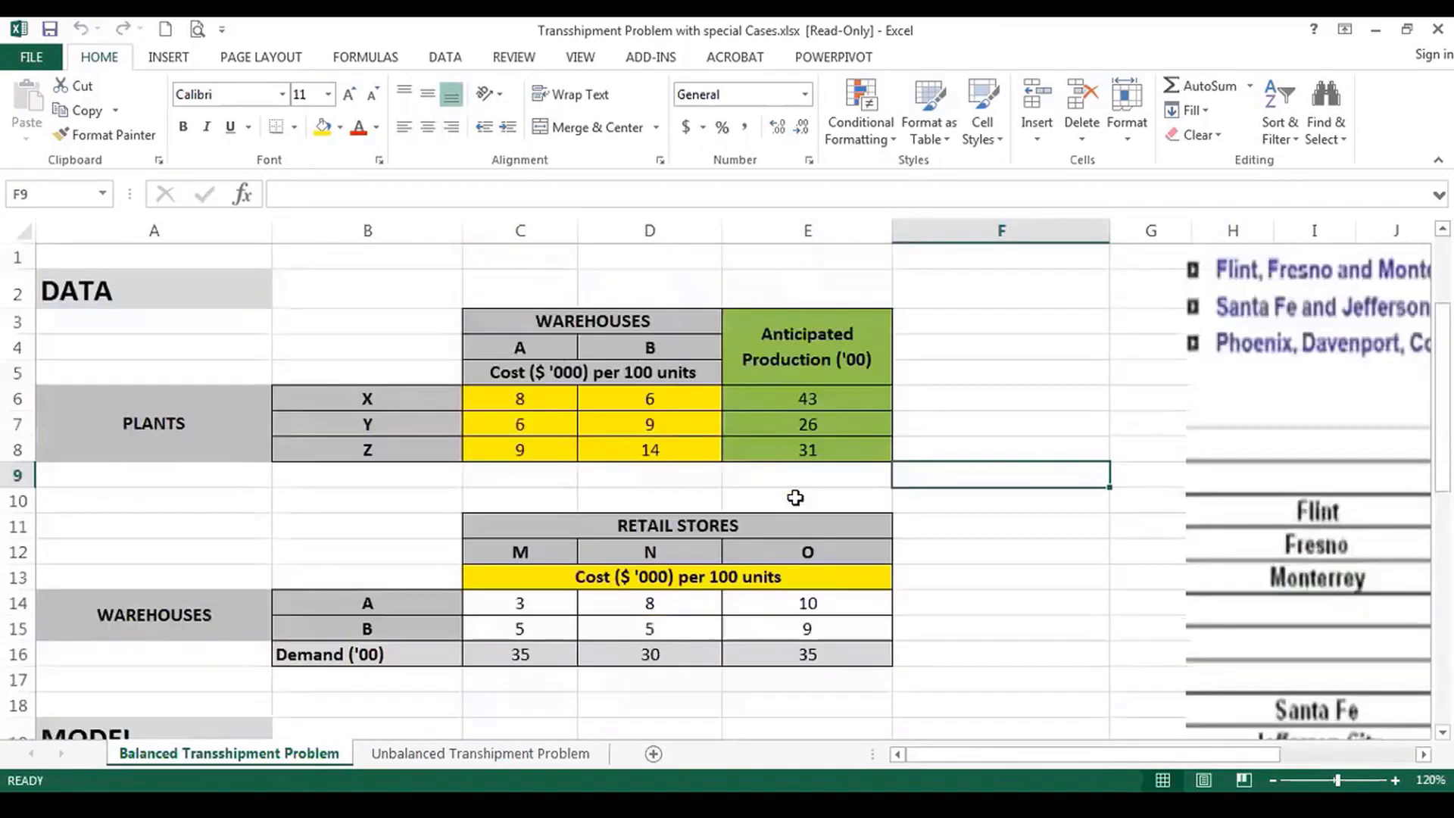
Move the problem picture in the balanced transshipment sheet slightly farther away from the data tables.
left_click(1285, 458)
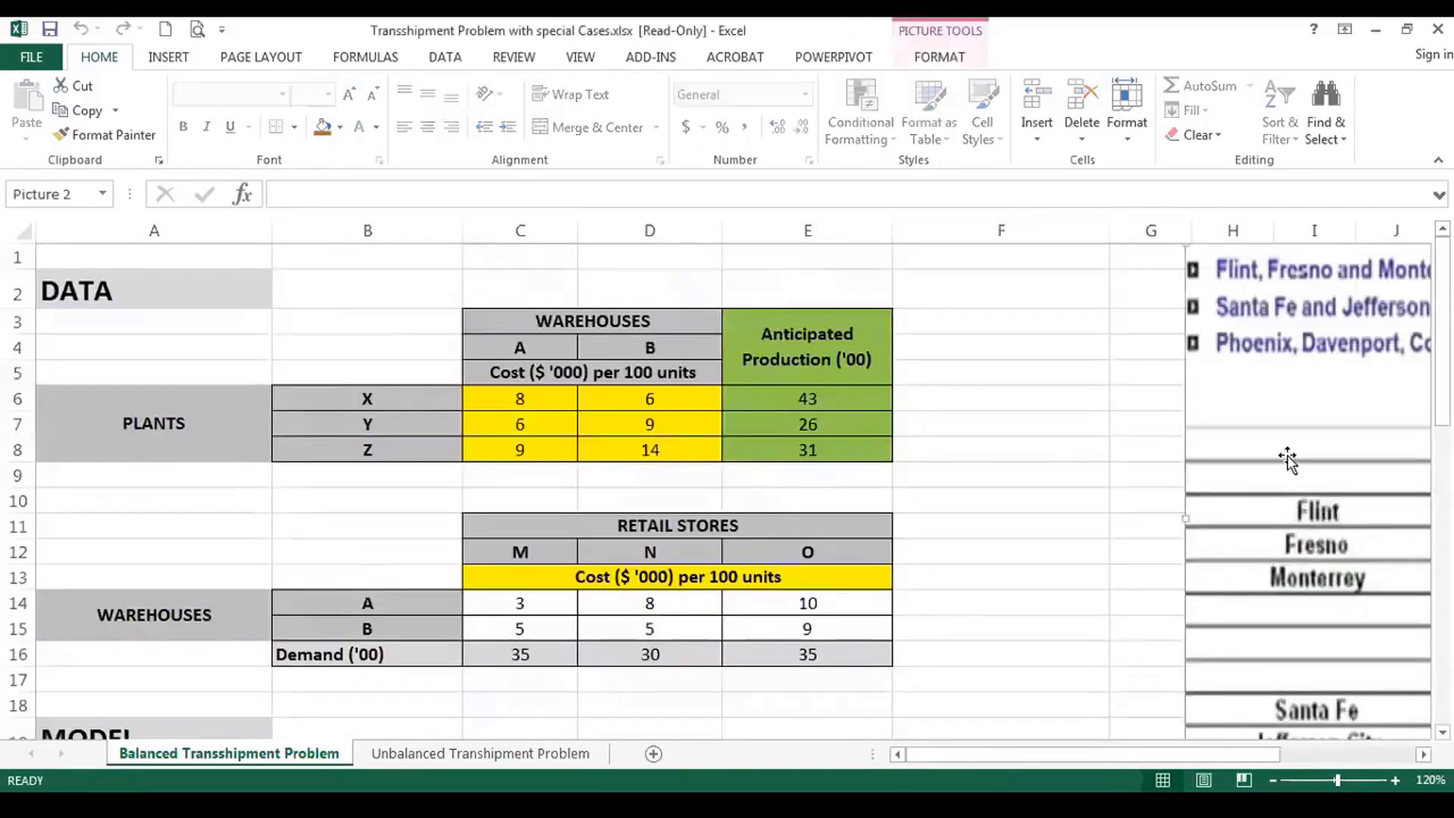
mouse_move(1302, 517)
left_mouse_down()
mouse_move(1172, 524)
mouse_move(1314, 508)
left_mouse_up()
left_click(985, 528)
left_click(1008, 526)
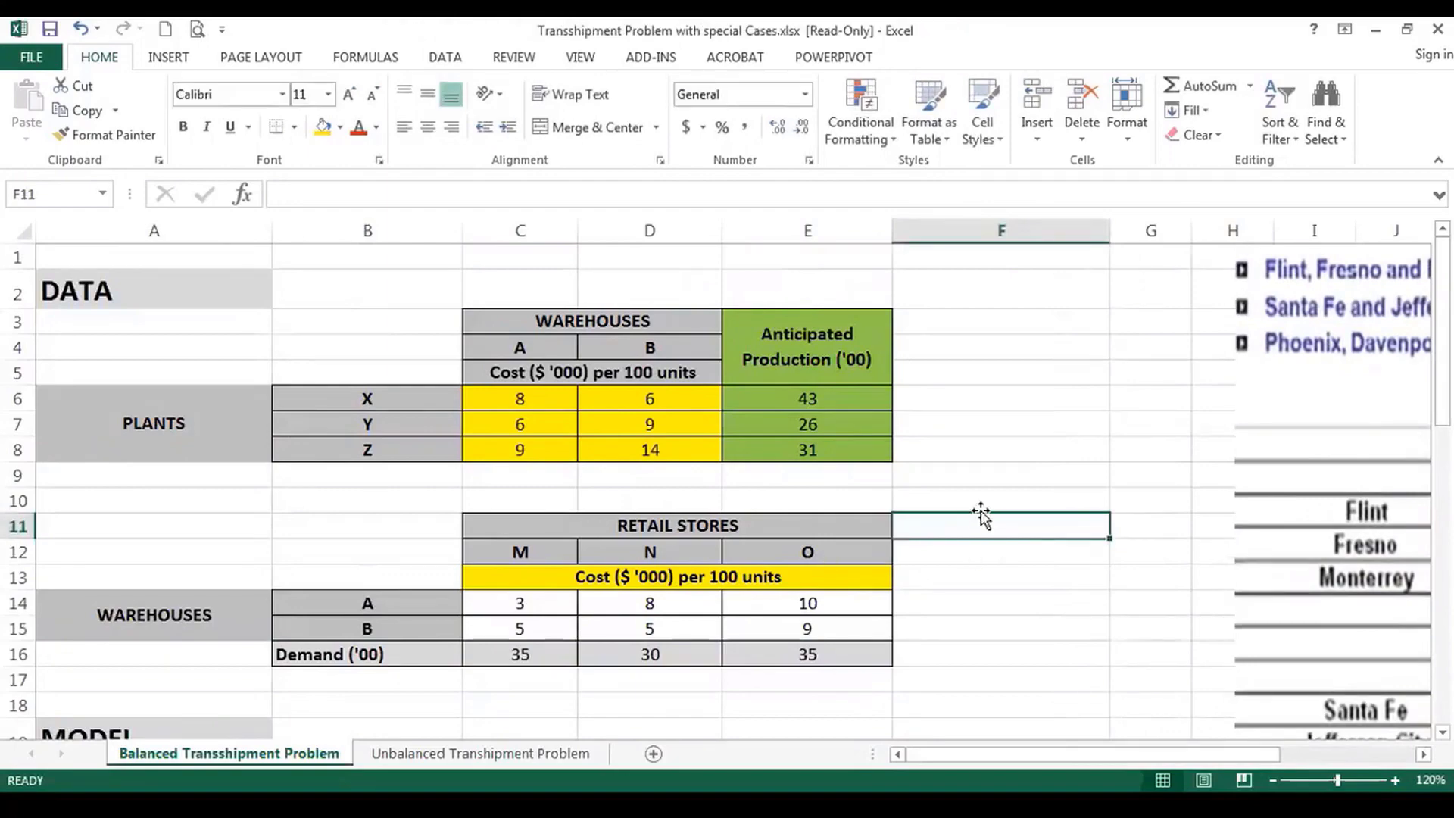
scroll(981, 515, "down", 4)
scroll(981, 515, "up", 4)
left_click(849, 803)
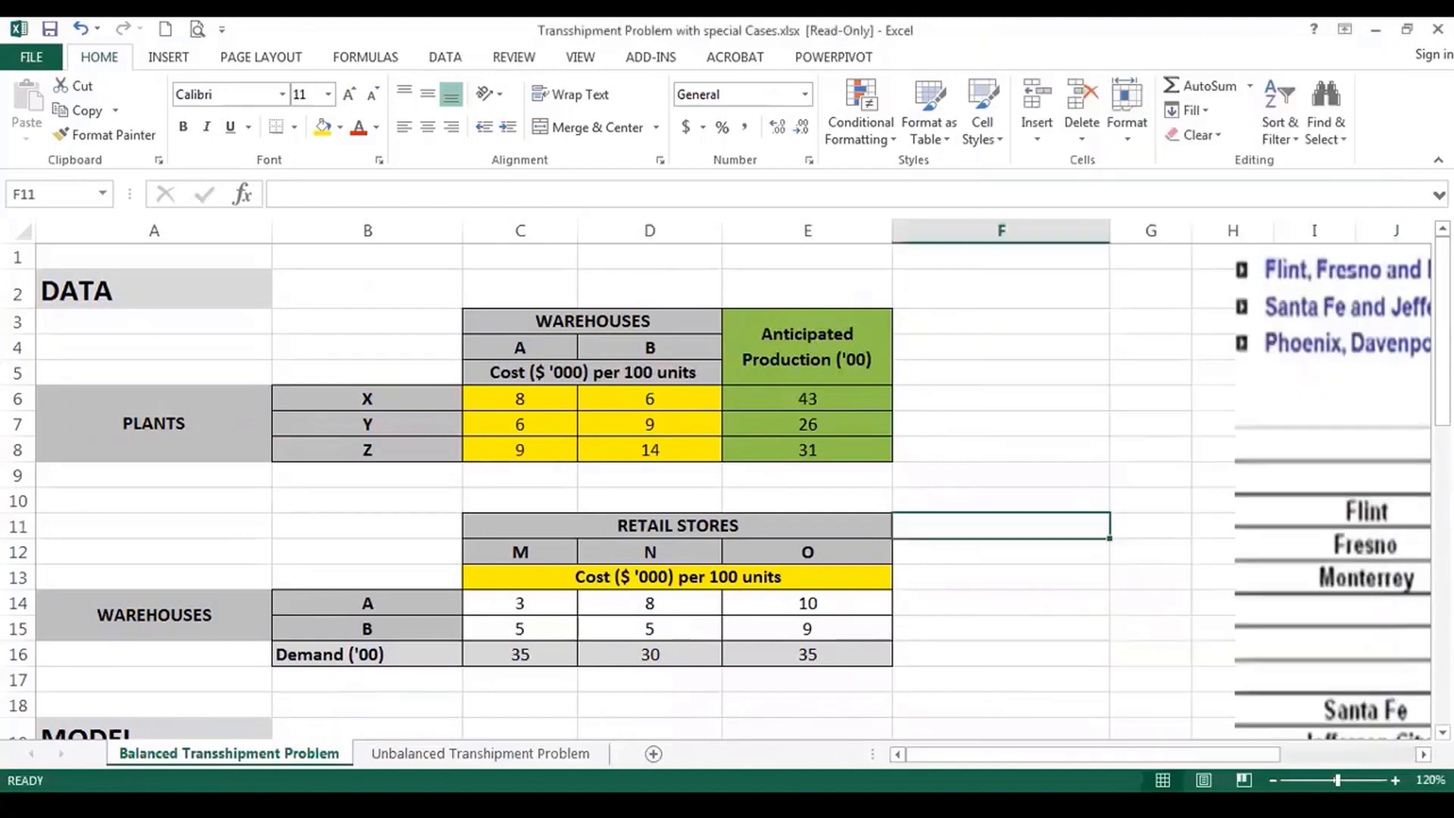
left_click(955, 555)
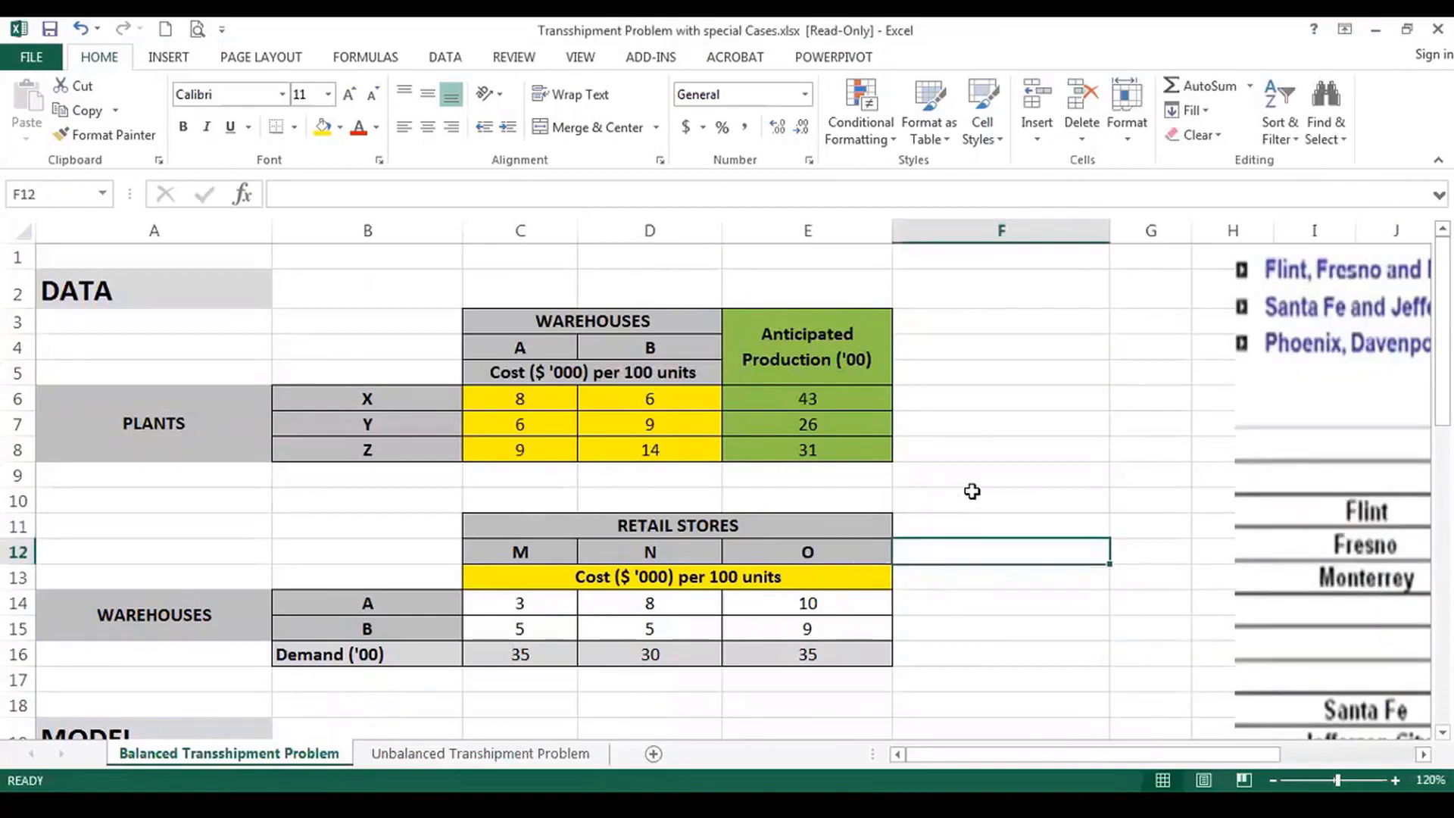
scroll(961, 485, "down", 4)
scroll(957, 481, "up", 4)
scroll(957, 481, "down", 3)
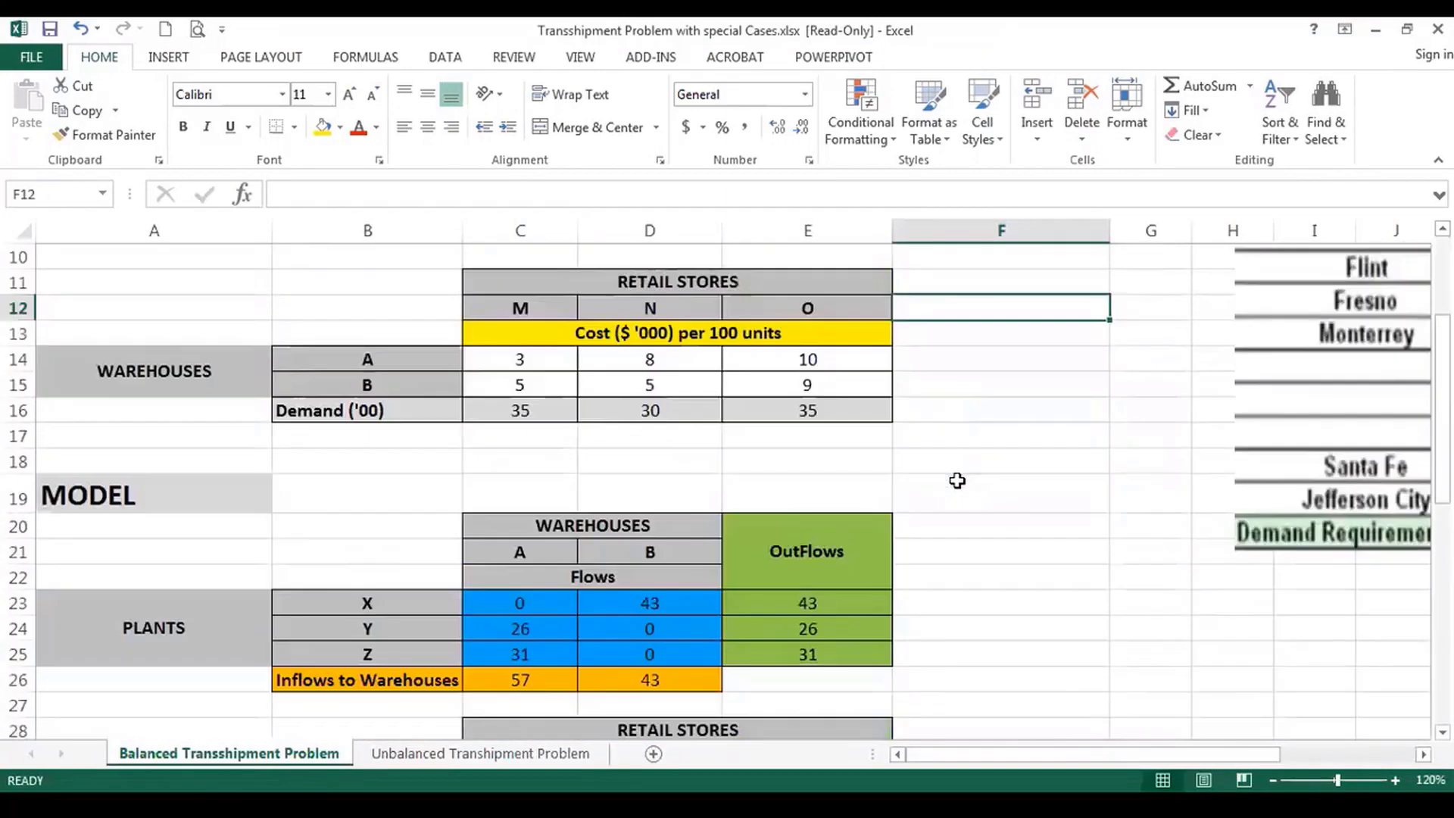
scroll(957, 481, "up", 3)
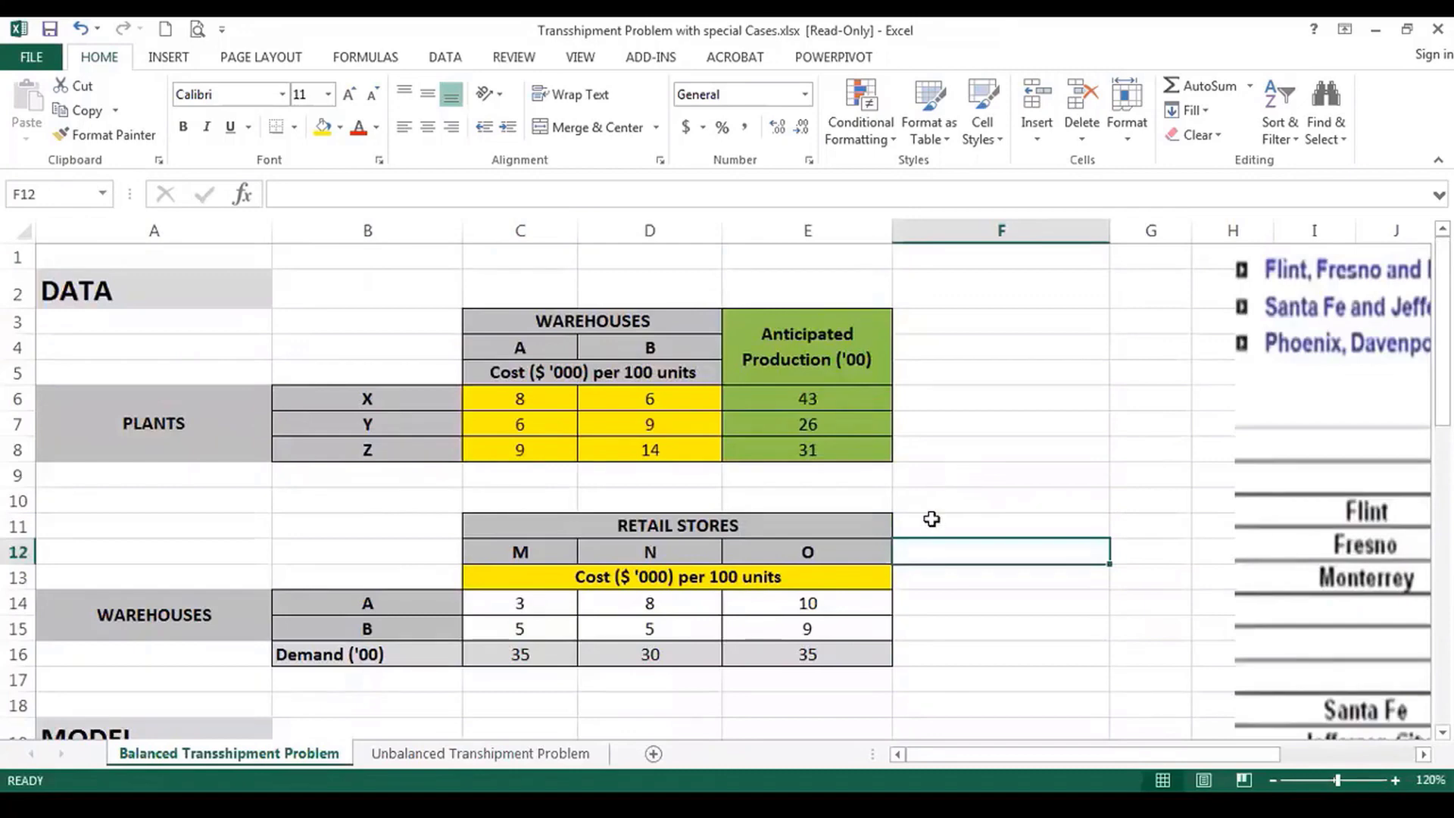
Examine the data block A3:E16, including plants X, Y and Z and warehouses A and B.
left_click(168, 450)
left_click(144, 340)
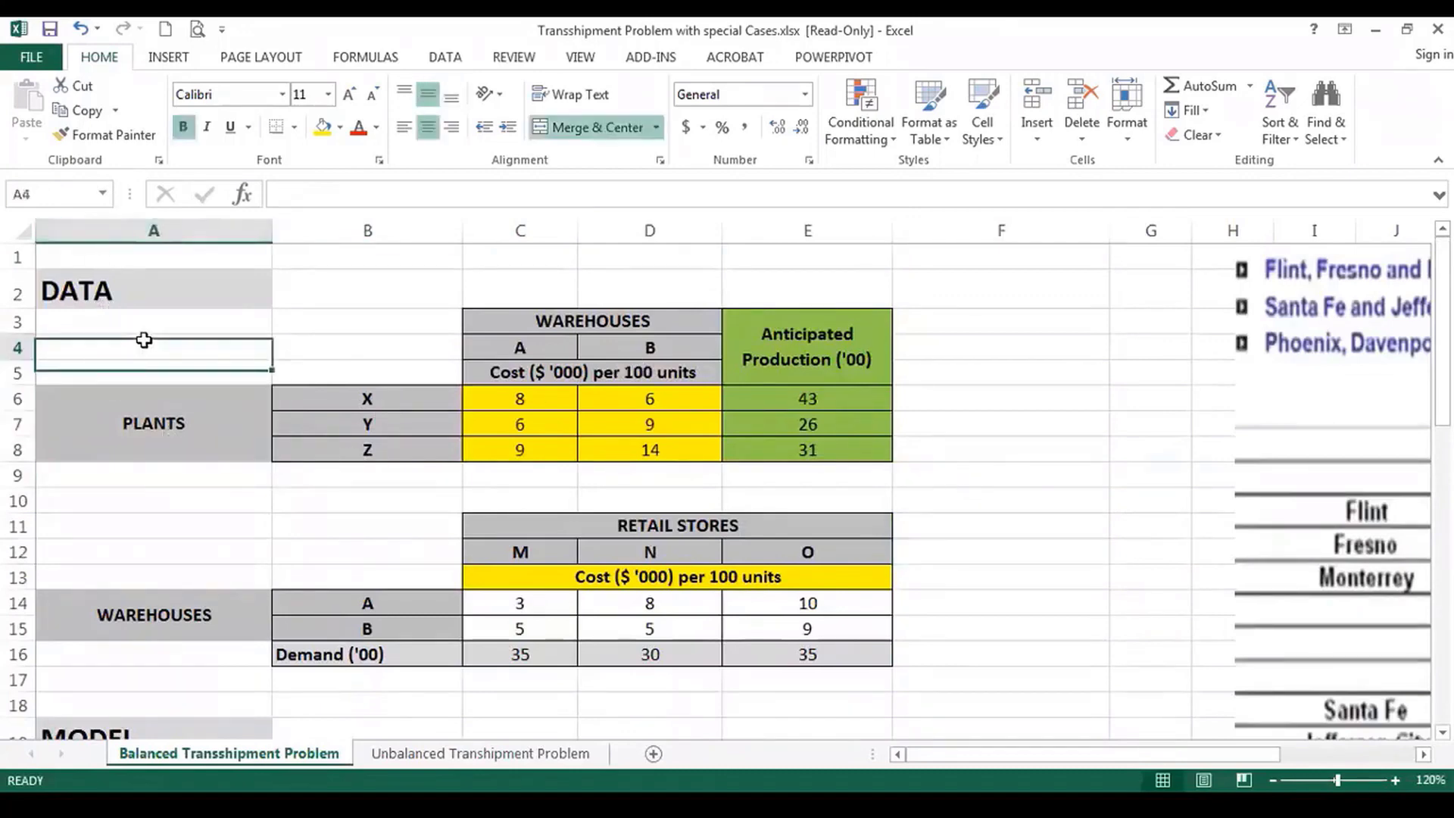
left_click_drag(195, 324, 876, 643)
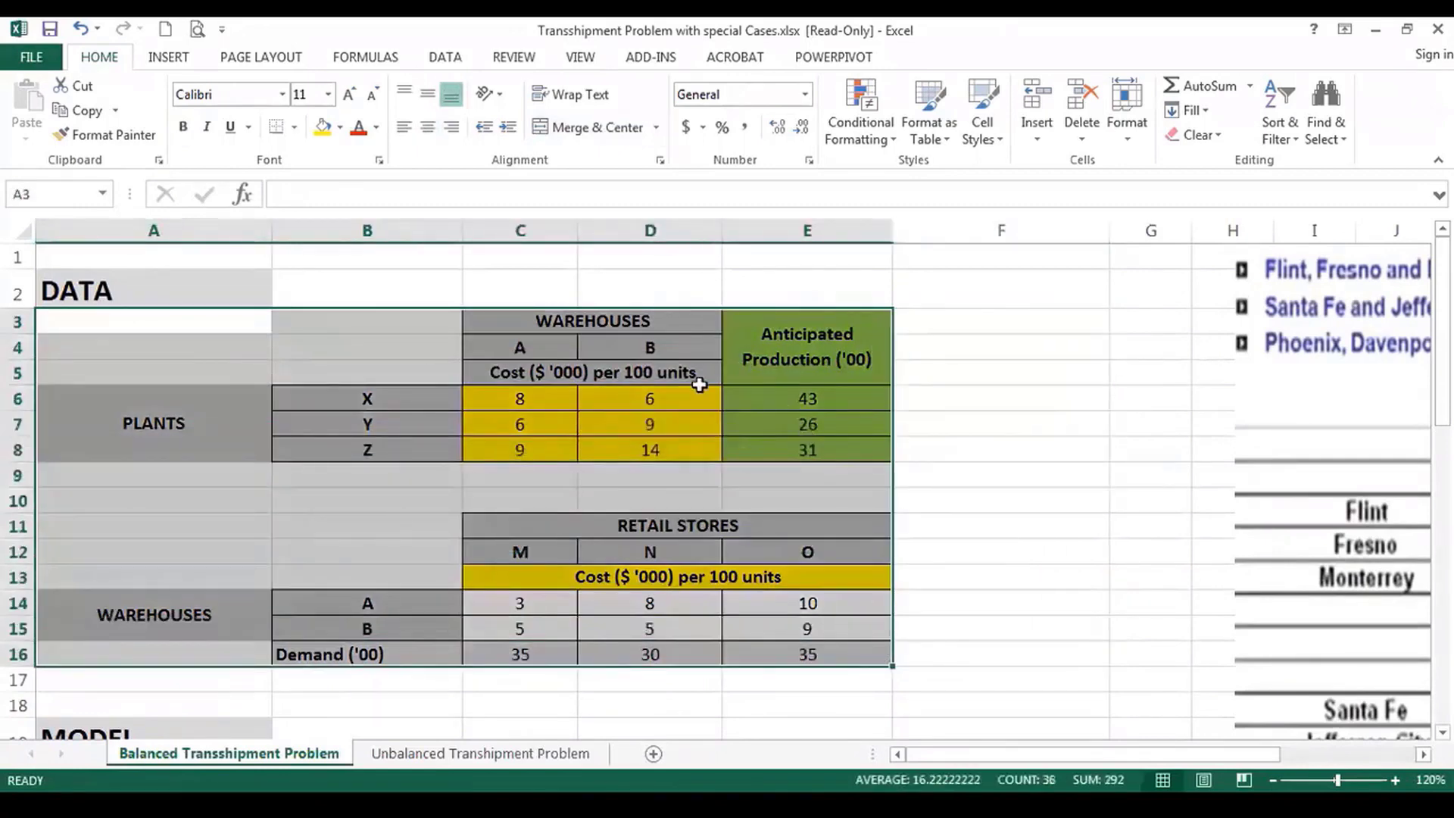
left_click(594, 396)
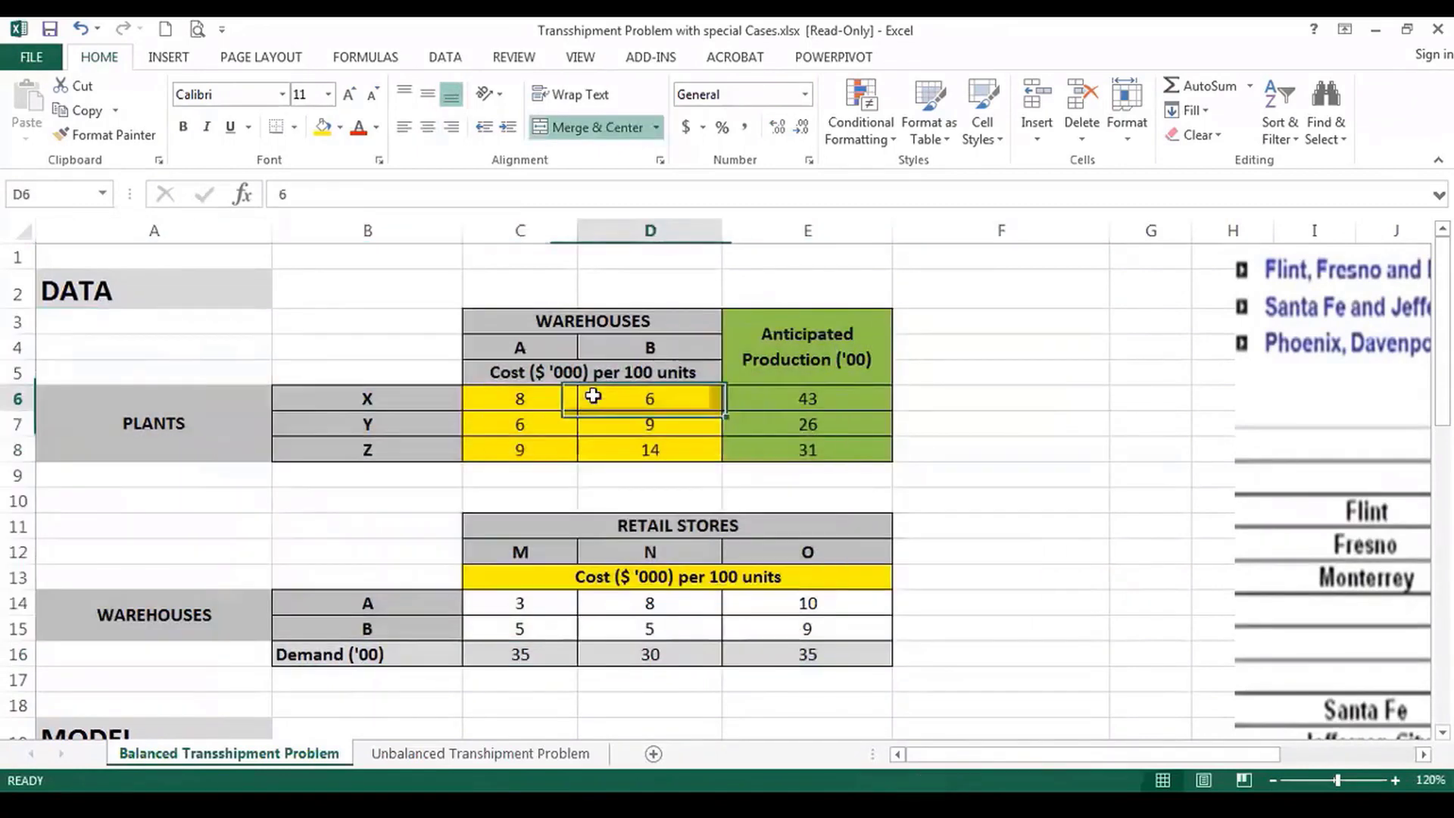
left_click(176, 430)
left_click_drag(371, 399, 371, 455)
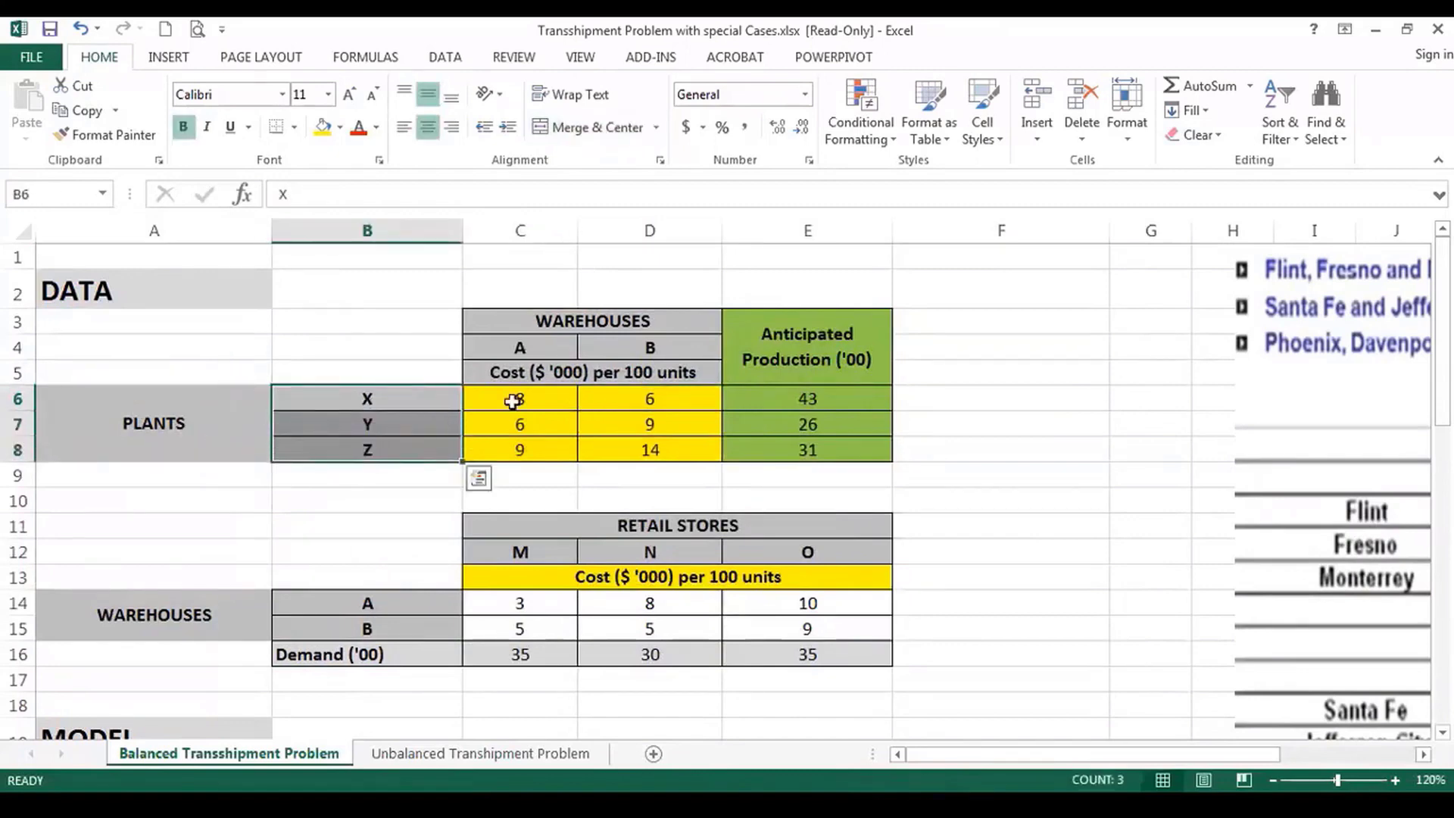
left_click_drag(535, 351, 635, 354)
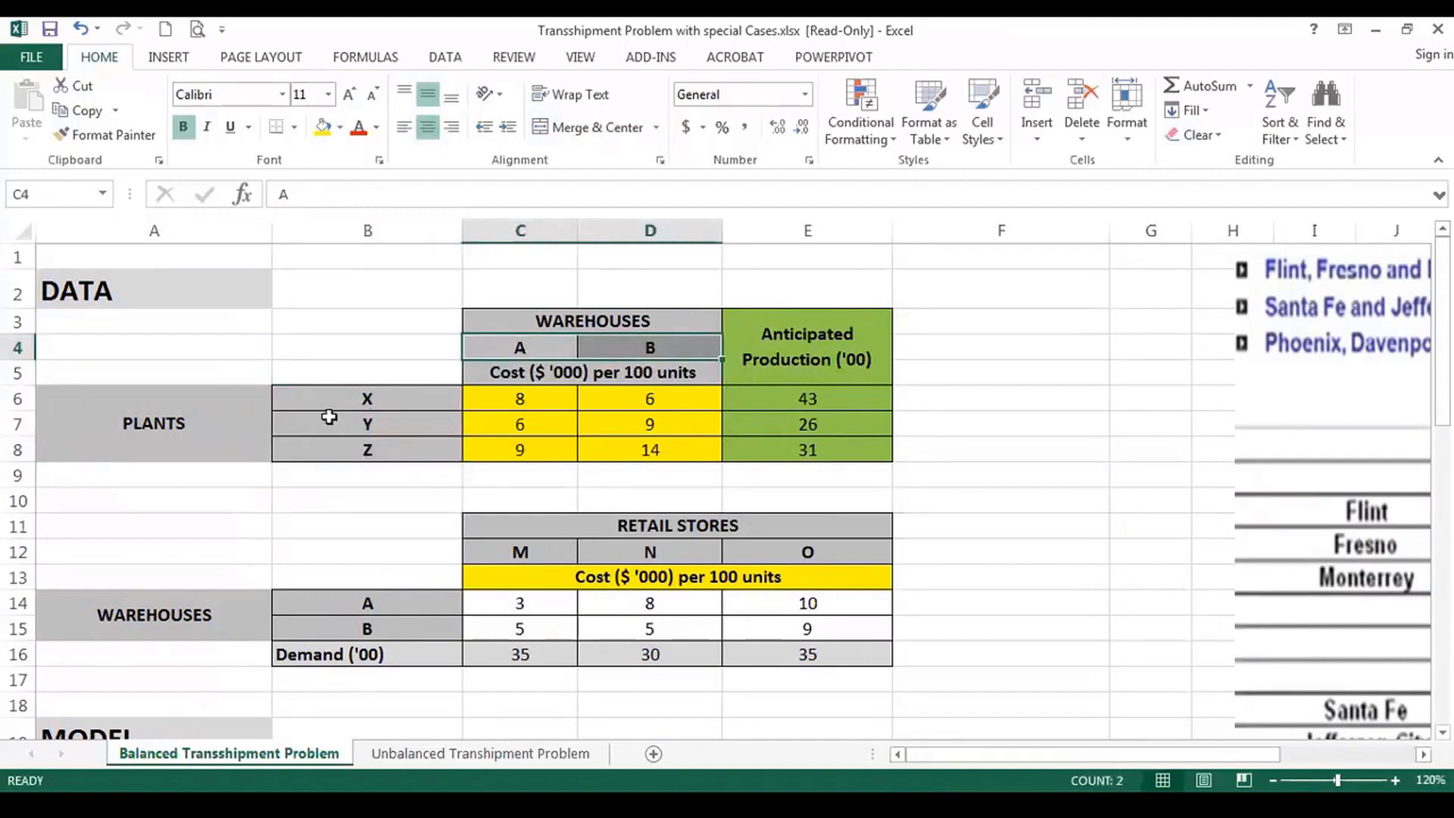
Examine the per-100-unit shipping costs from plant X to warehouses A and B in the plants table.
left_click(350, 406)
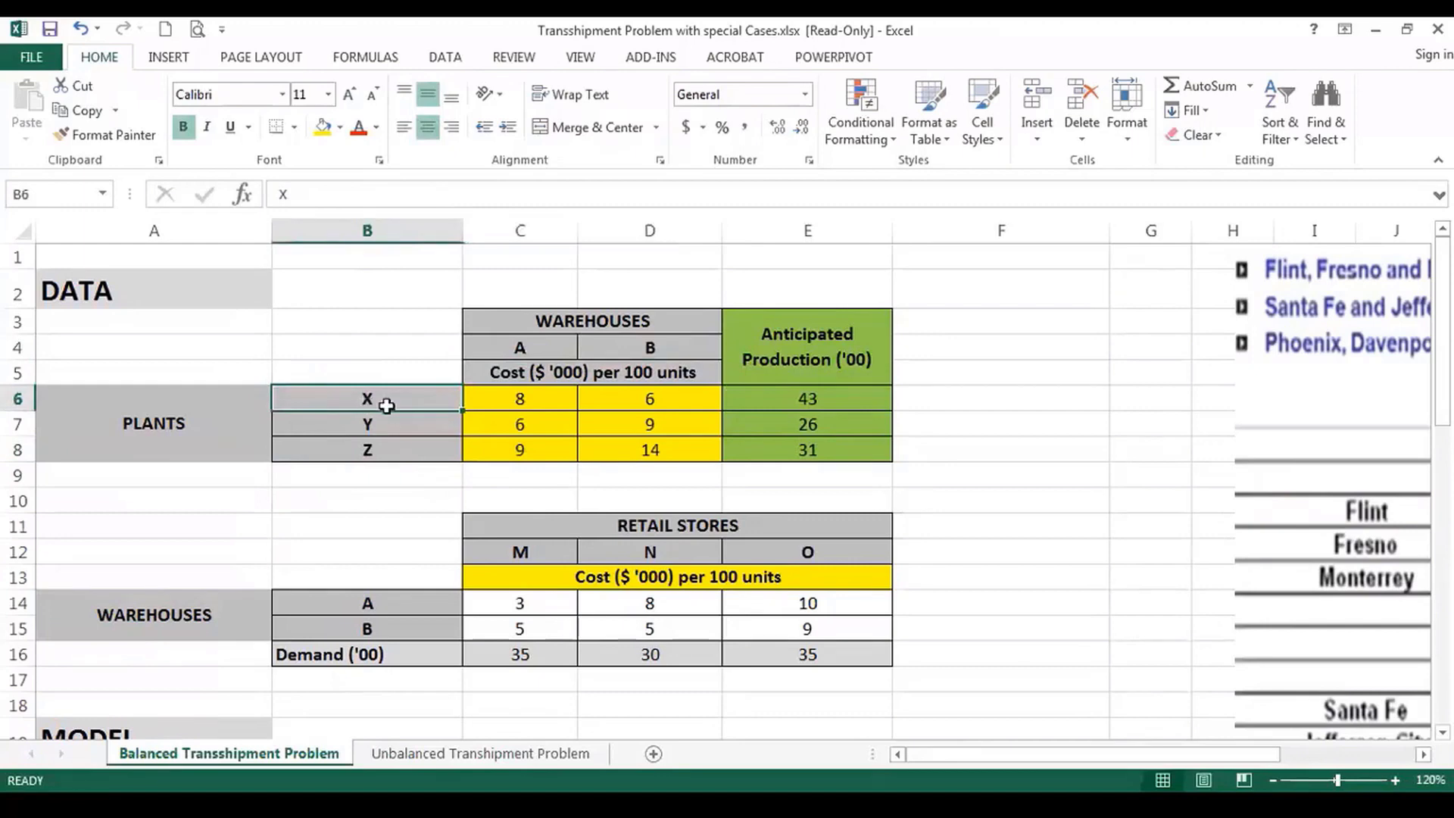
left_click(534, 349)
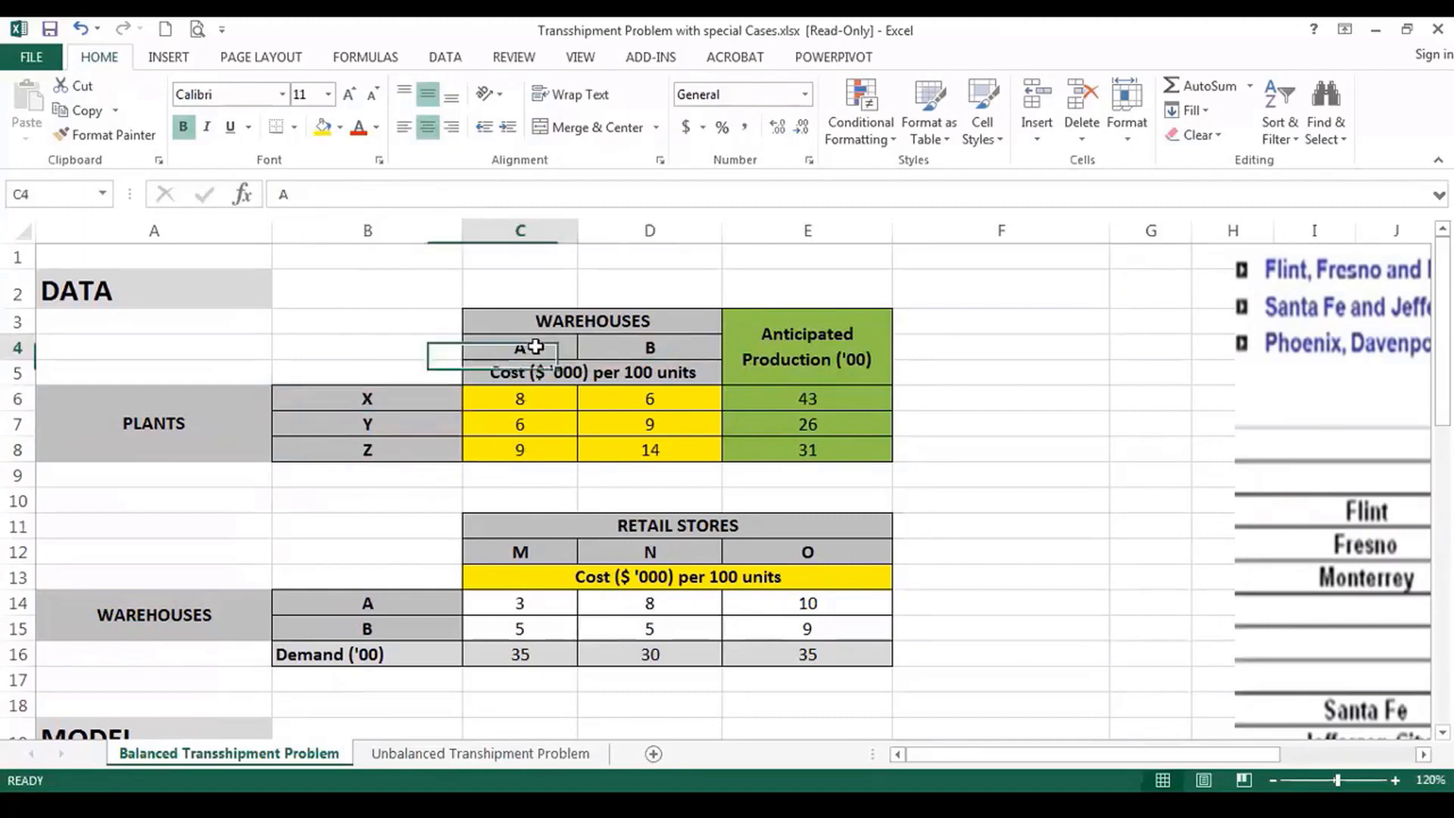
left_click(527, 397)
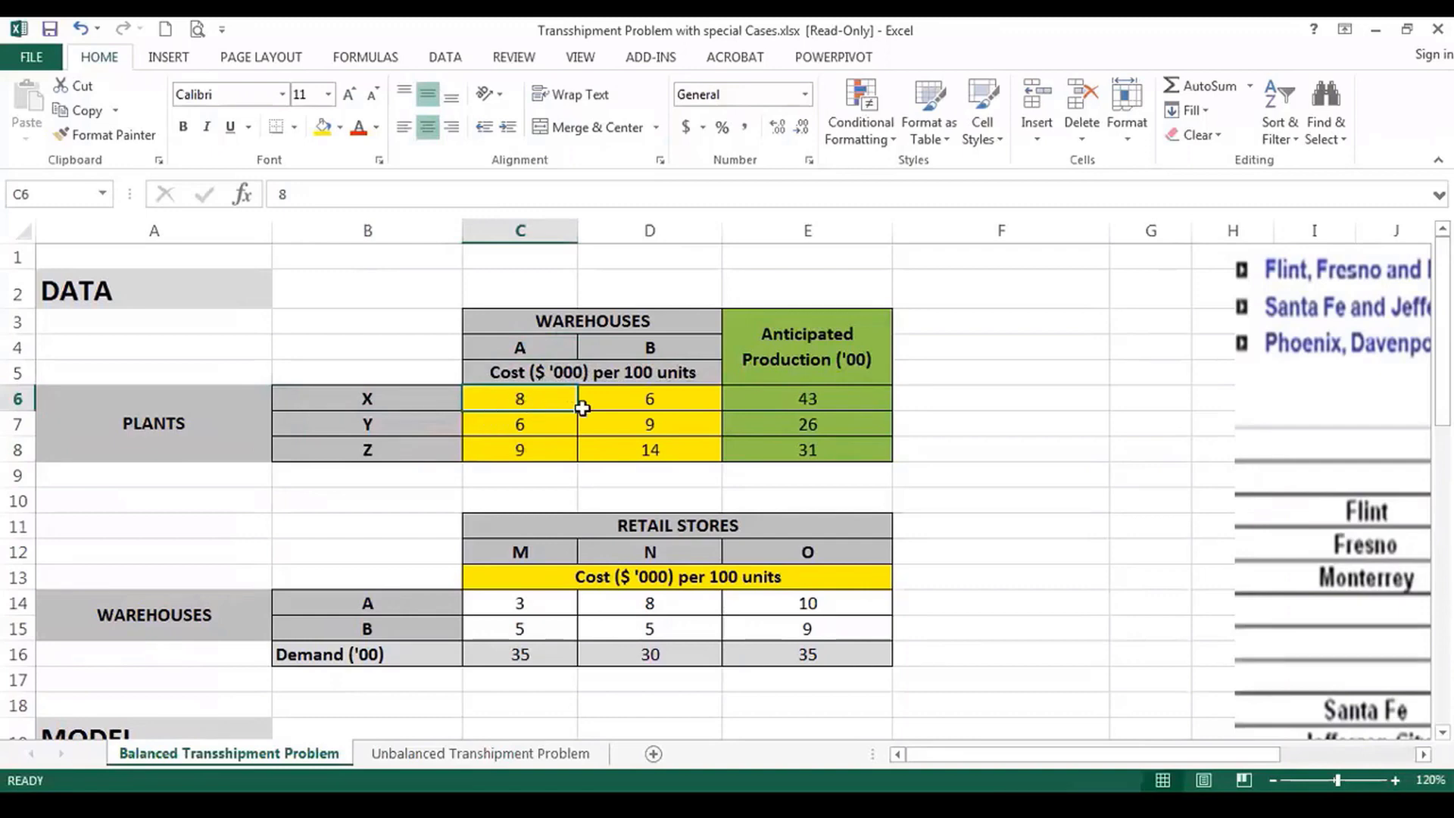
left_click(660, 399)
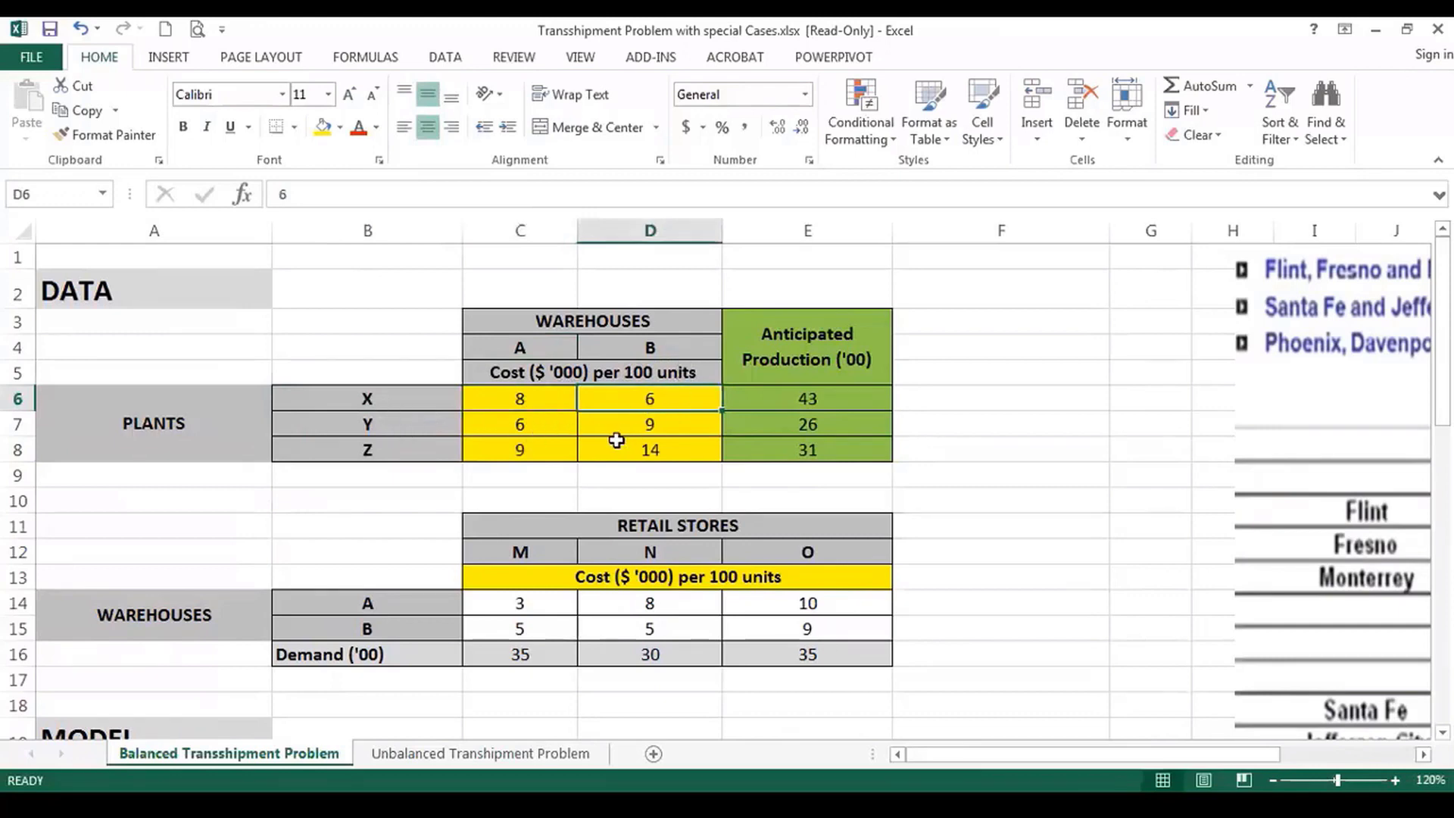
Review the anticipated production figures for plants X, Y and Z in cells E6 to E8.
left_click(366, 401)
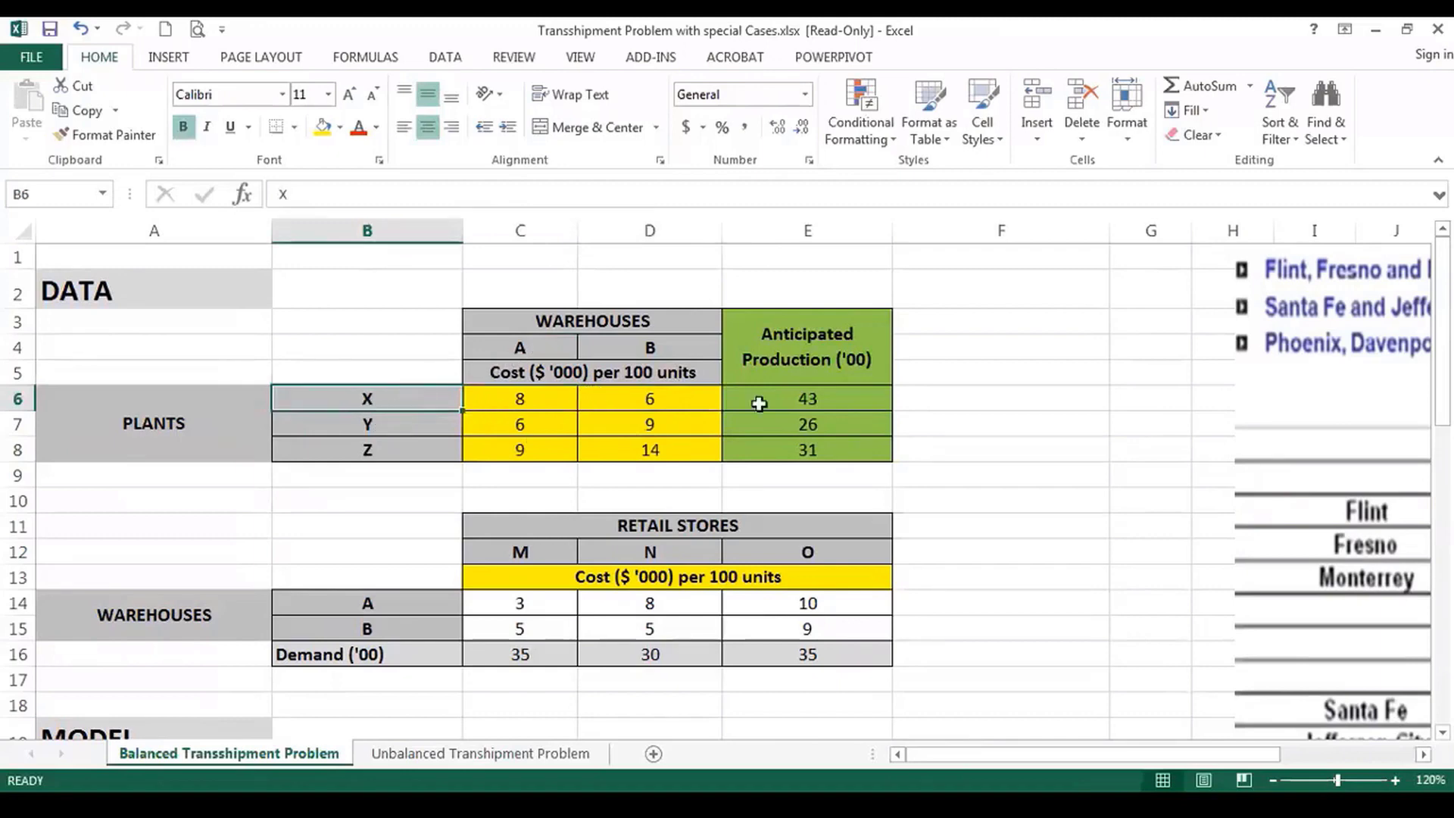
left_click(824, 396)
left_click(819, 422)
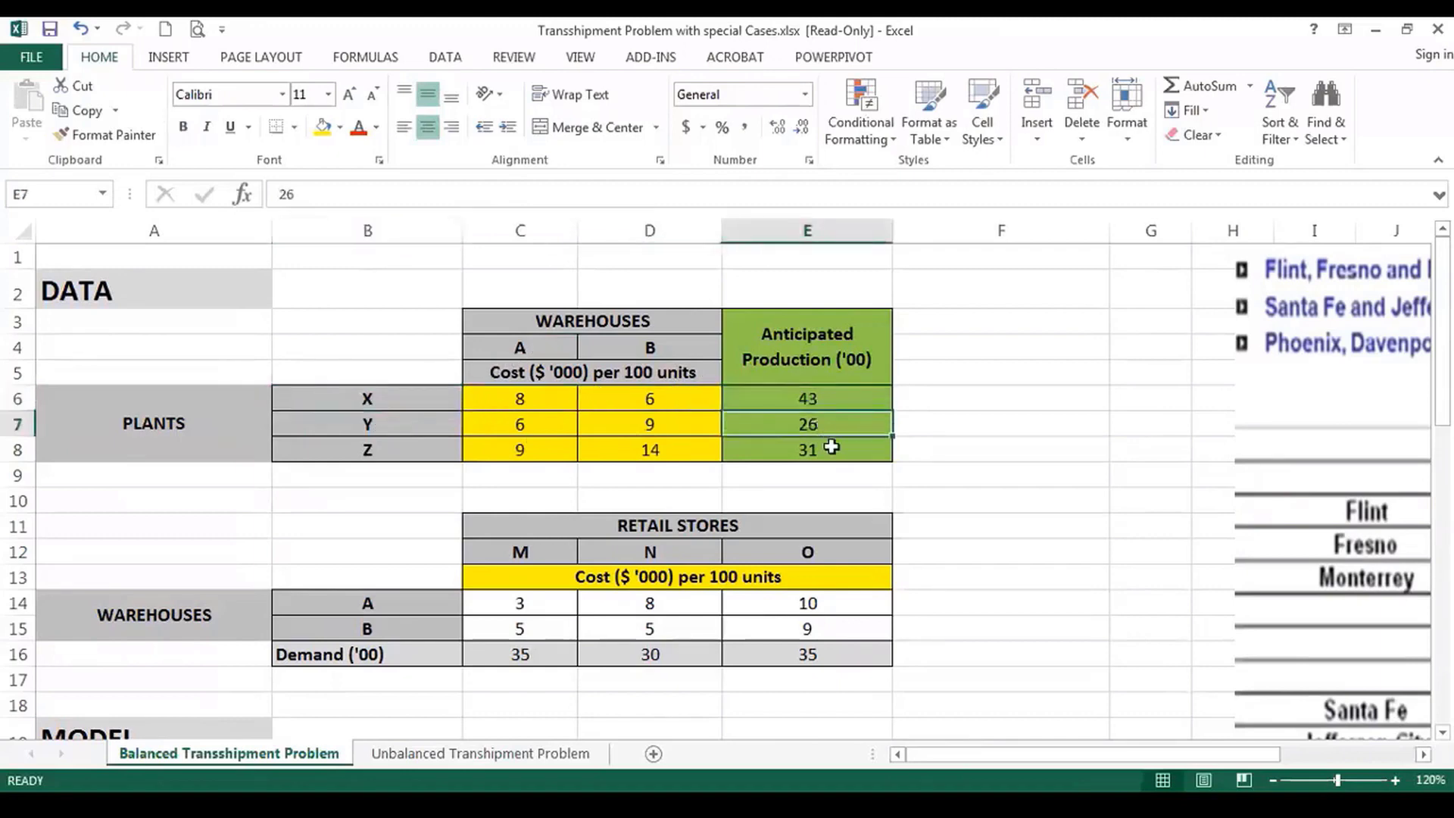
left_click(831, 446)
left_click(821, 422)
left_click(822, 397)
left_click(821, 424)
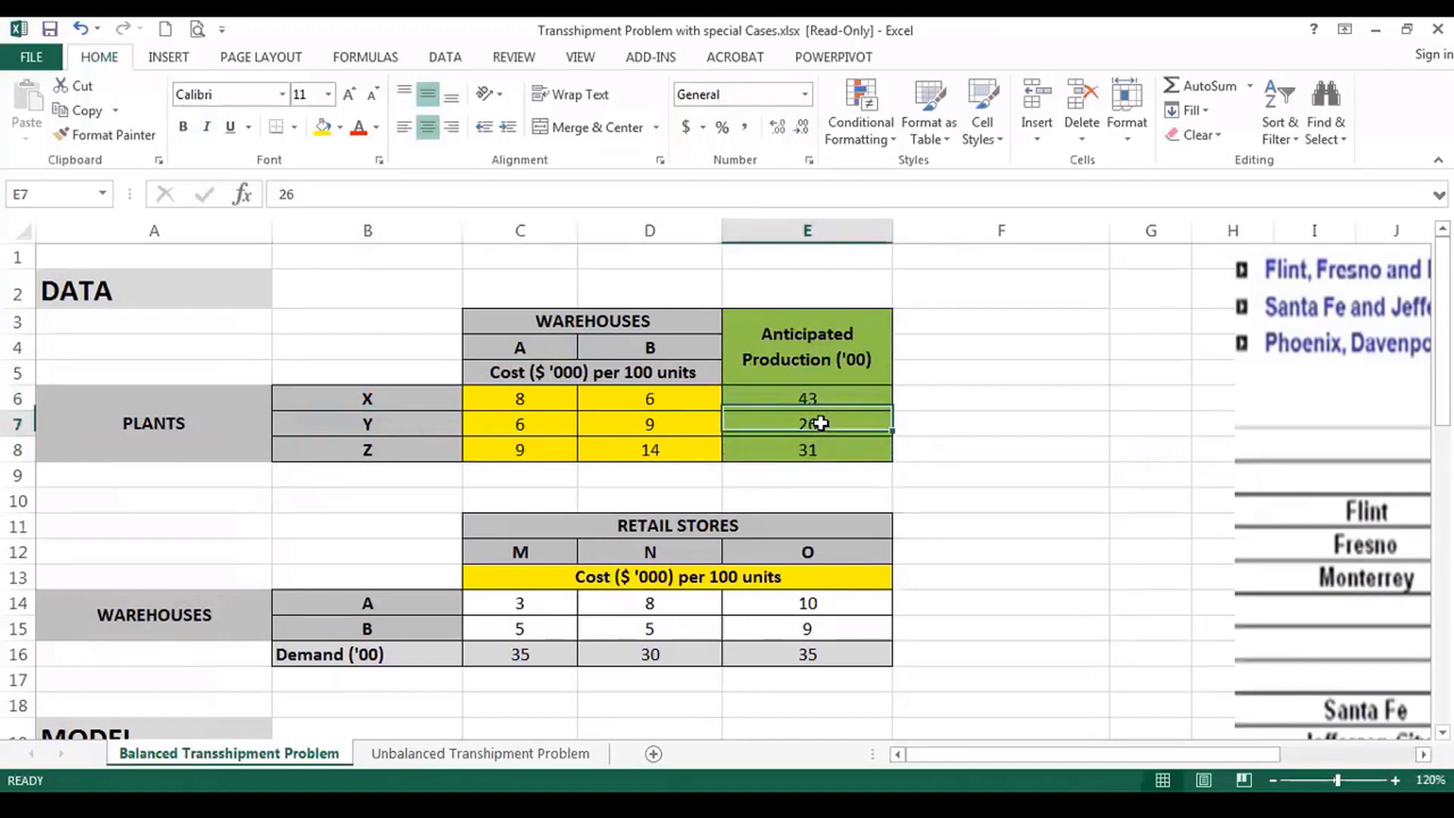
Review plant Z's anticipated production, the warehouse-to-store shipping costs in C14:E15 and the store demands in row 16.
left_click(826, 451)
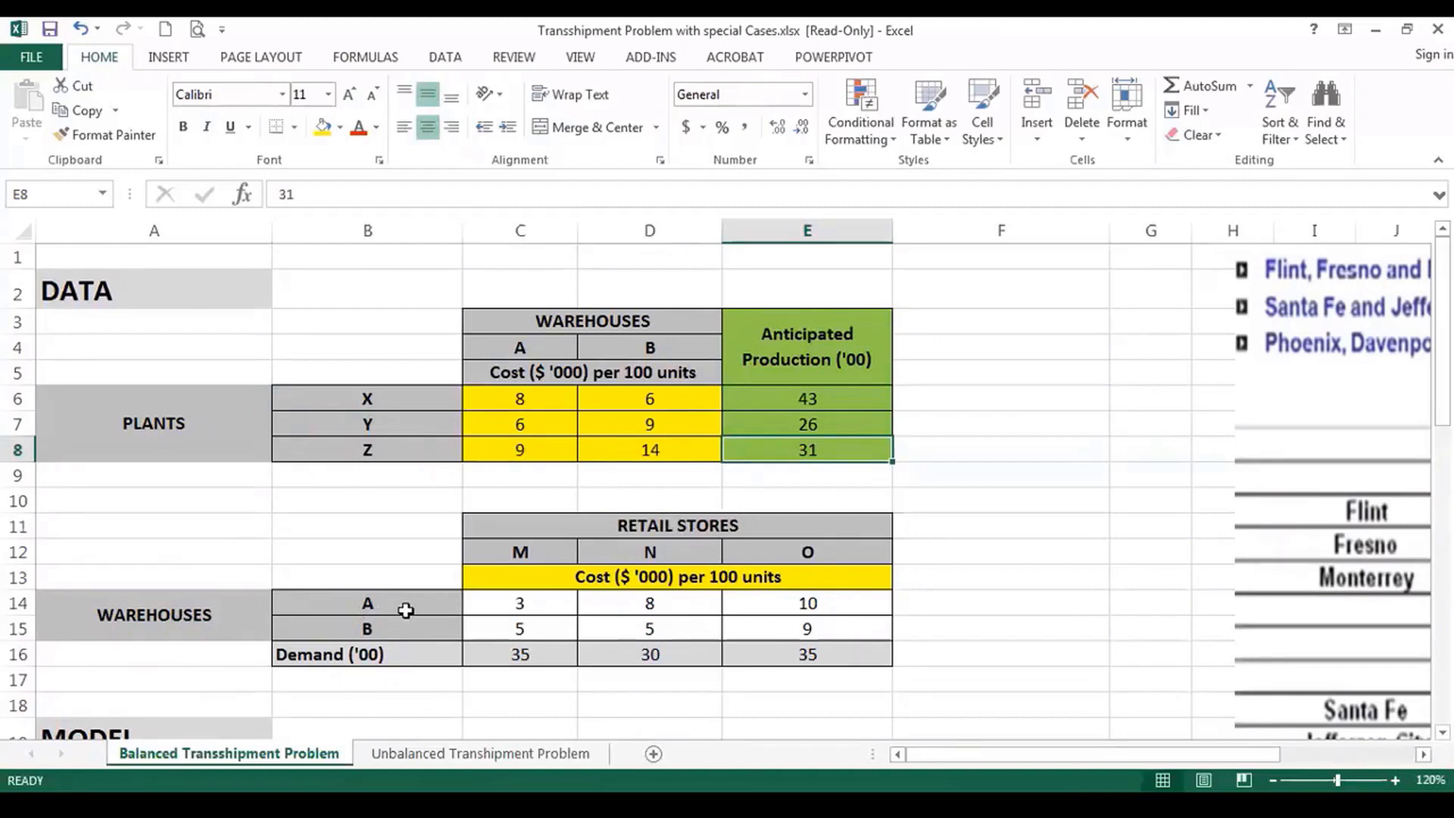
left_click(530, 604)
left_click(650, 602)
left_click(795, 602)
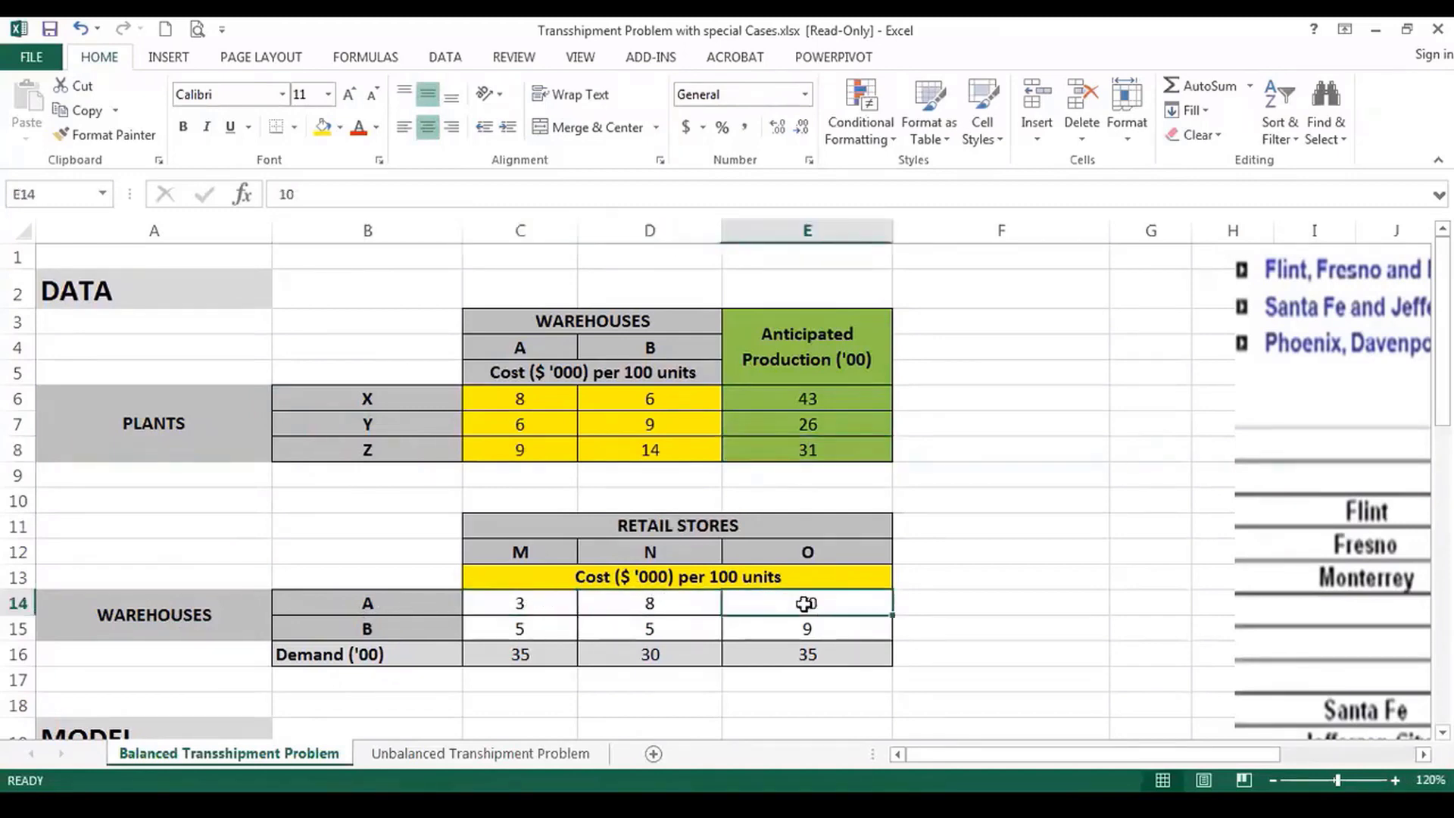
left_click(524, 628)
left_click(693, 627)
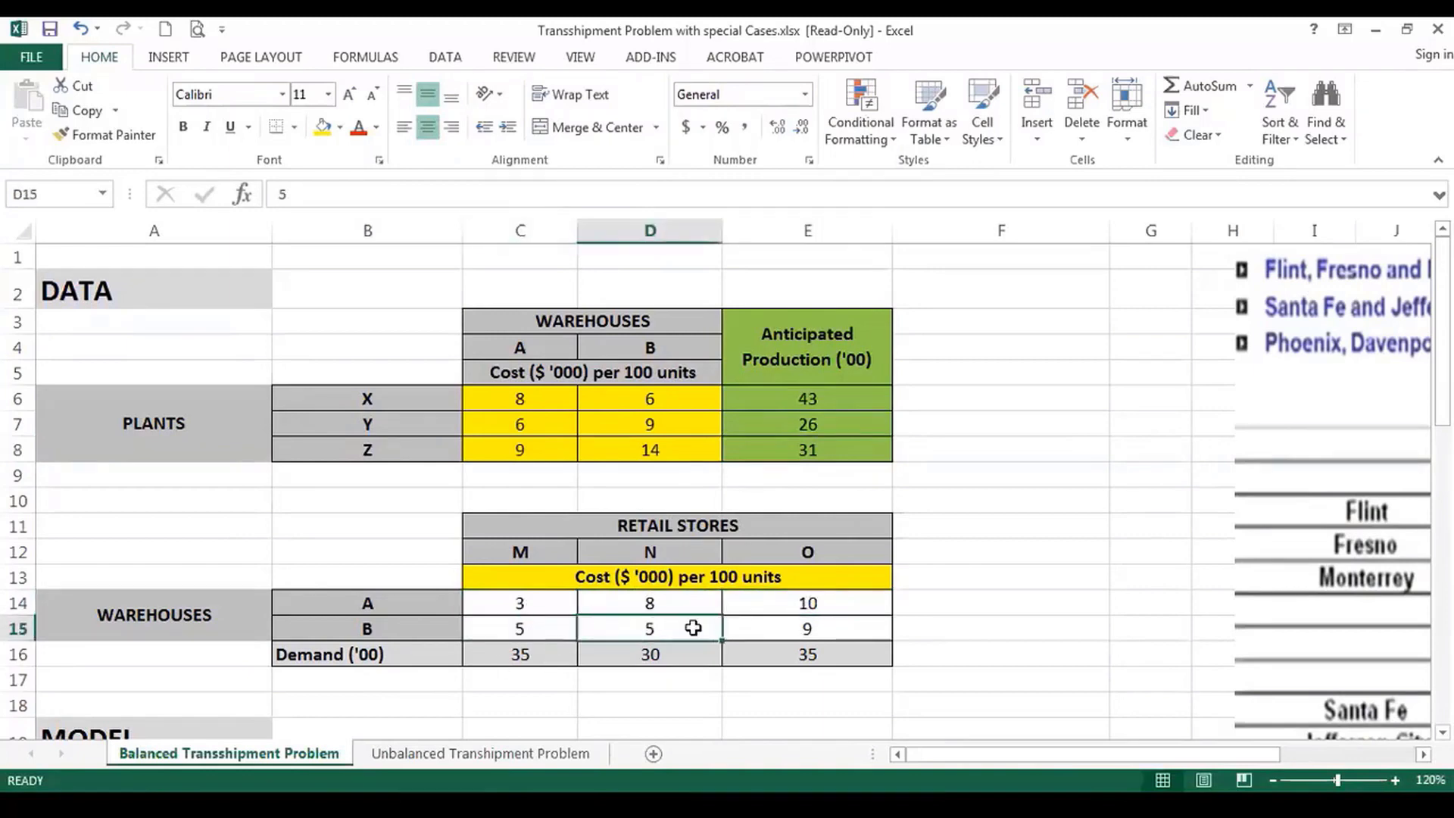
left_click(809, 628)
left_click(655, 521)
left_click(530, 648)
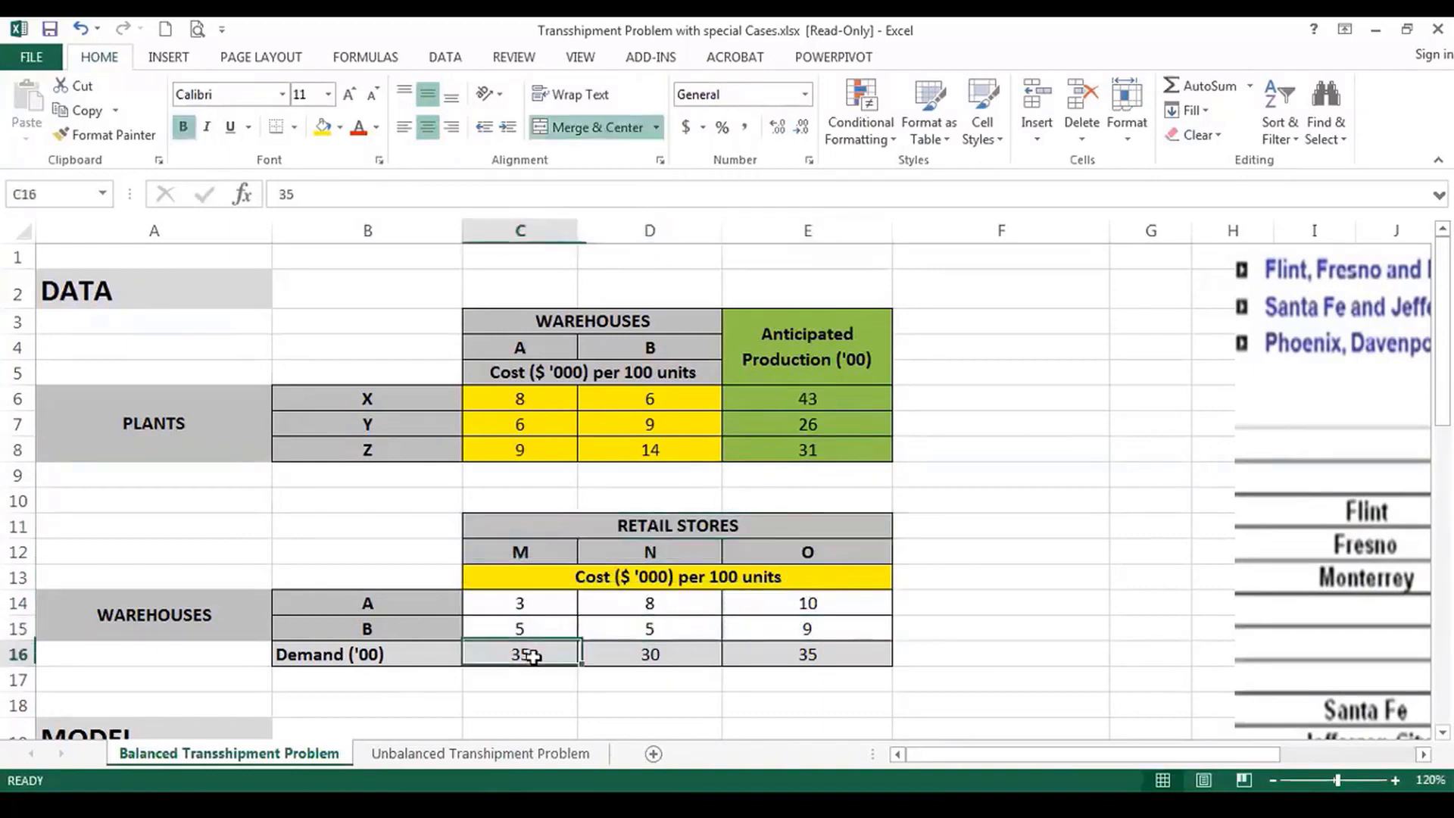
left_click(657, 649)
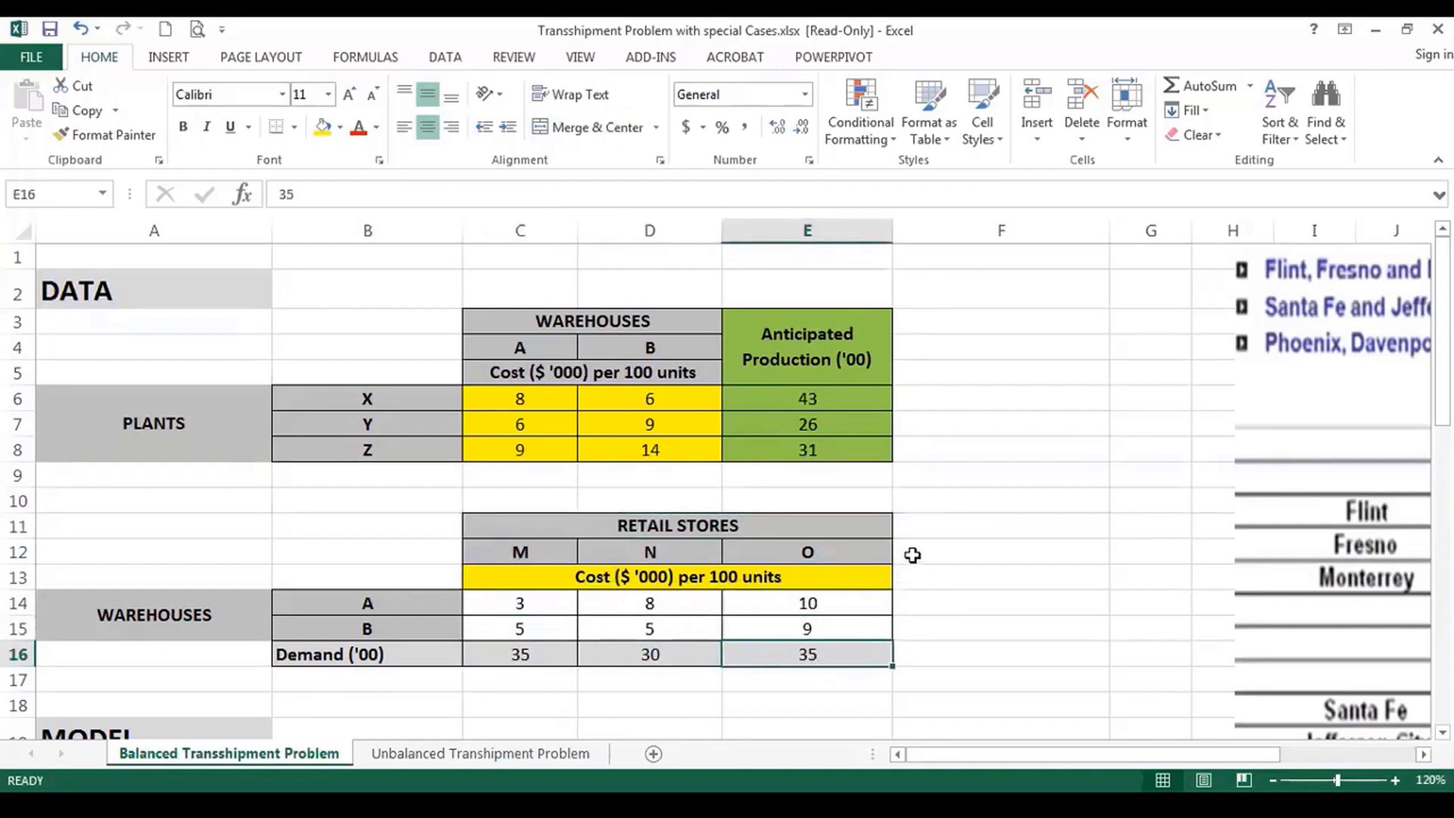
Examine the MODEL section against the data tables, including the flow cells C23:D25 and C31:E32.
scroll(912, 555, "down", 1)
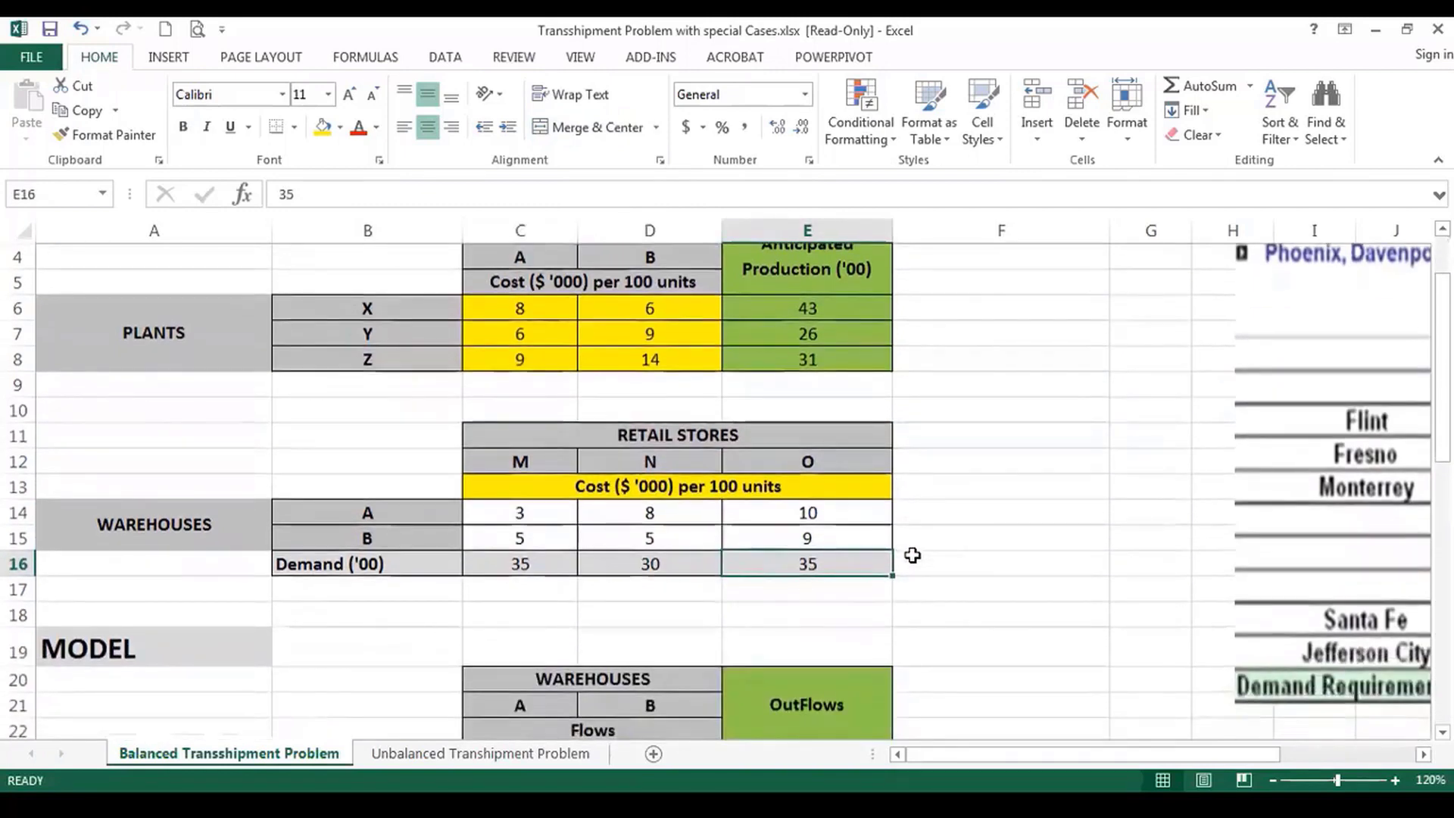
scroll(914, 551, "up", 1)
scroll(915, 550, "down", 3)
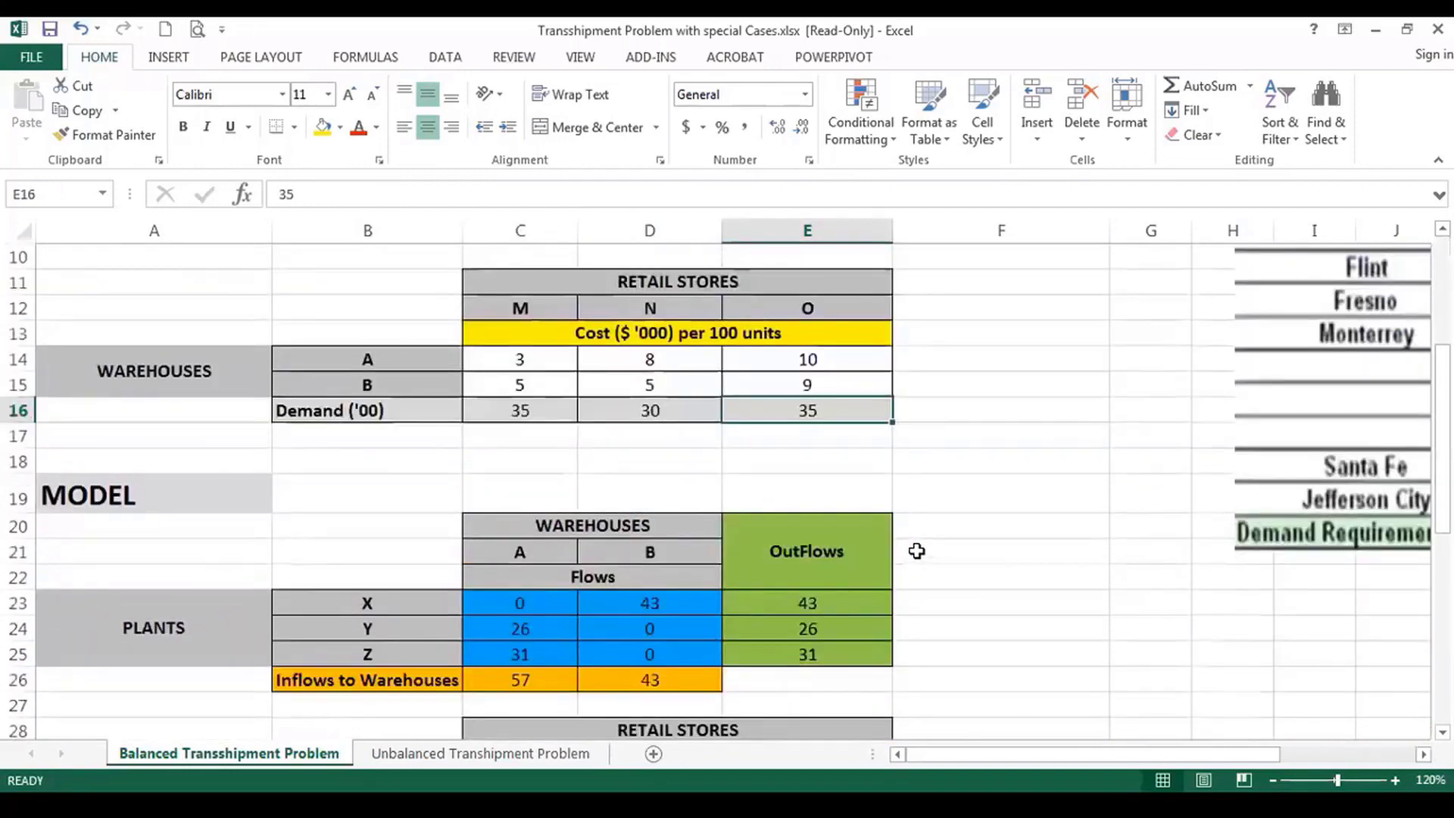
scroll(917, 550, "down", 4)
scroll(918, 548, "up", 7)
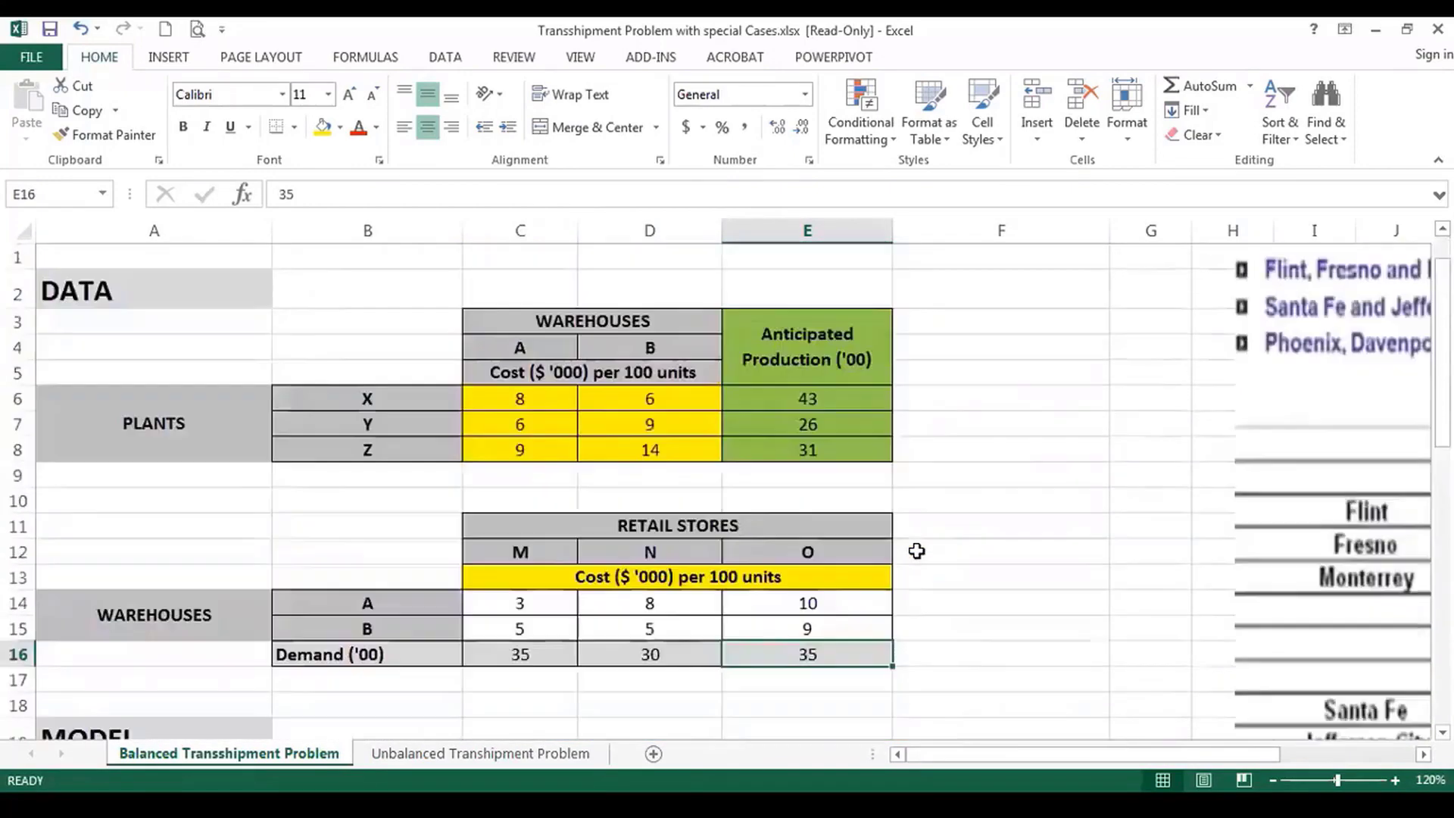
scroll(727, 479, "down", 6)
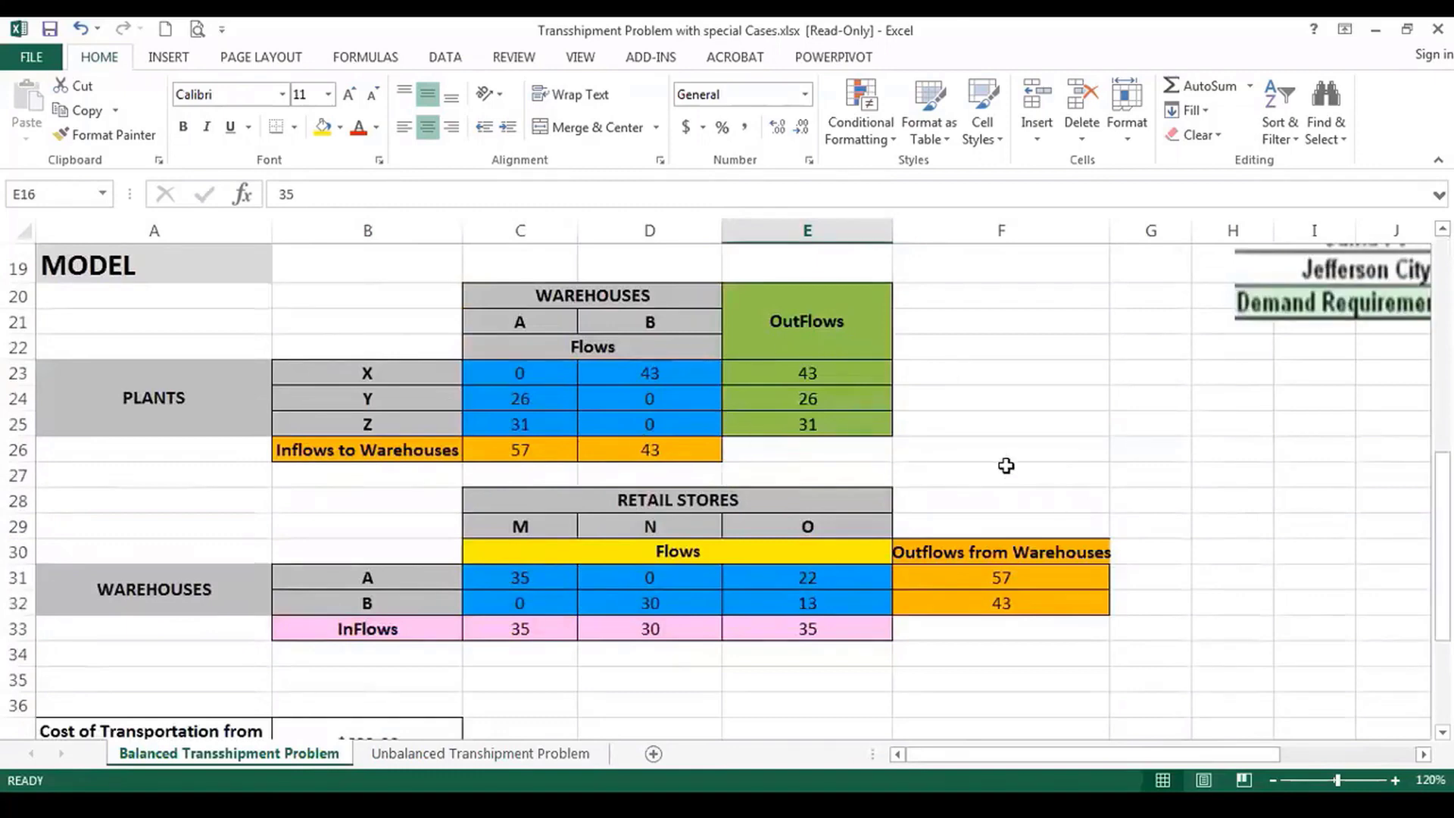
scroll(1005, 465, "up", 1)
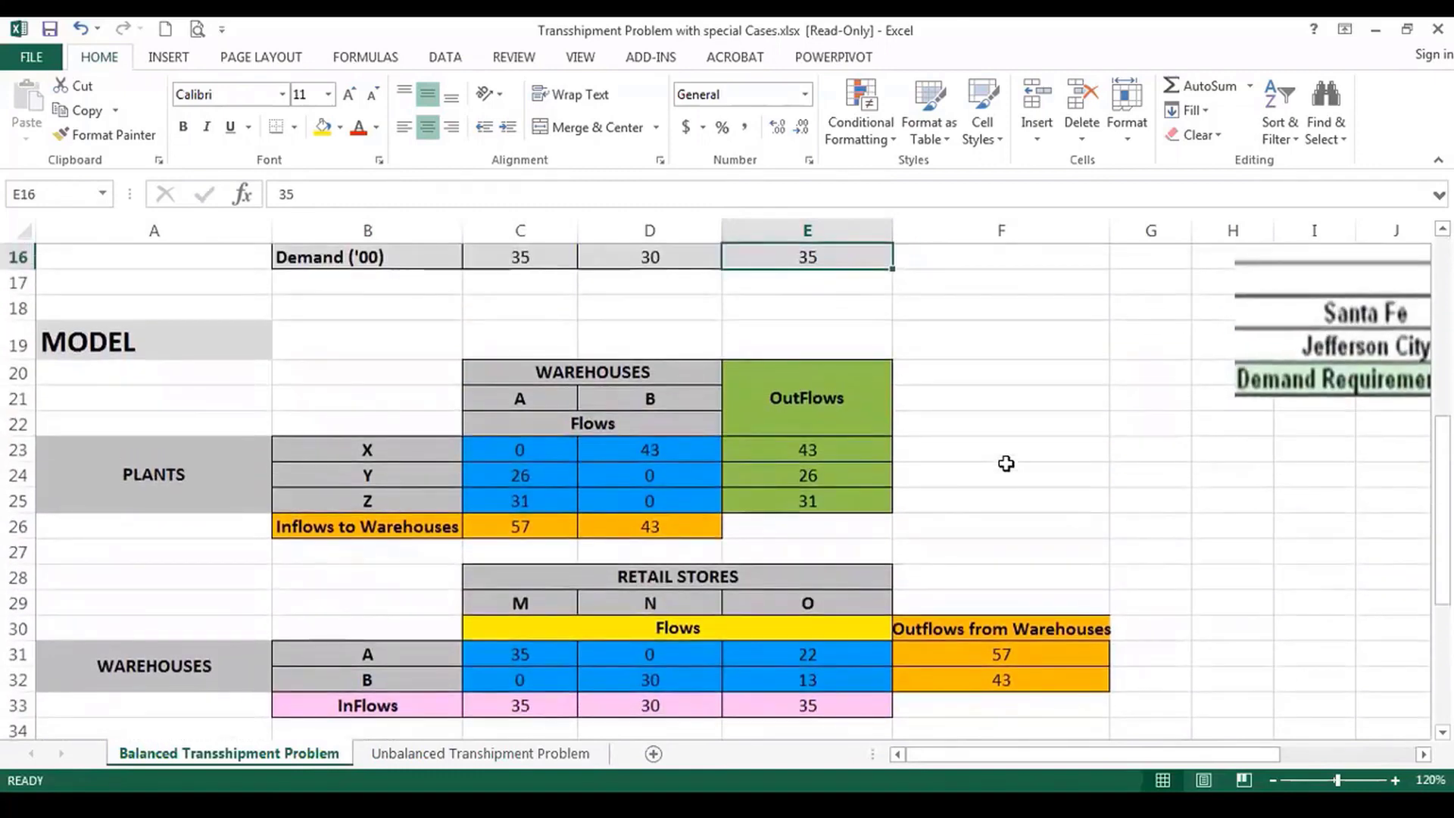
scroll(1006, 463, "up", 2)
scroll(1006, 463, "down", 2)
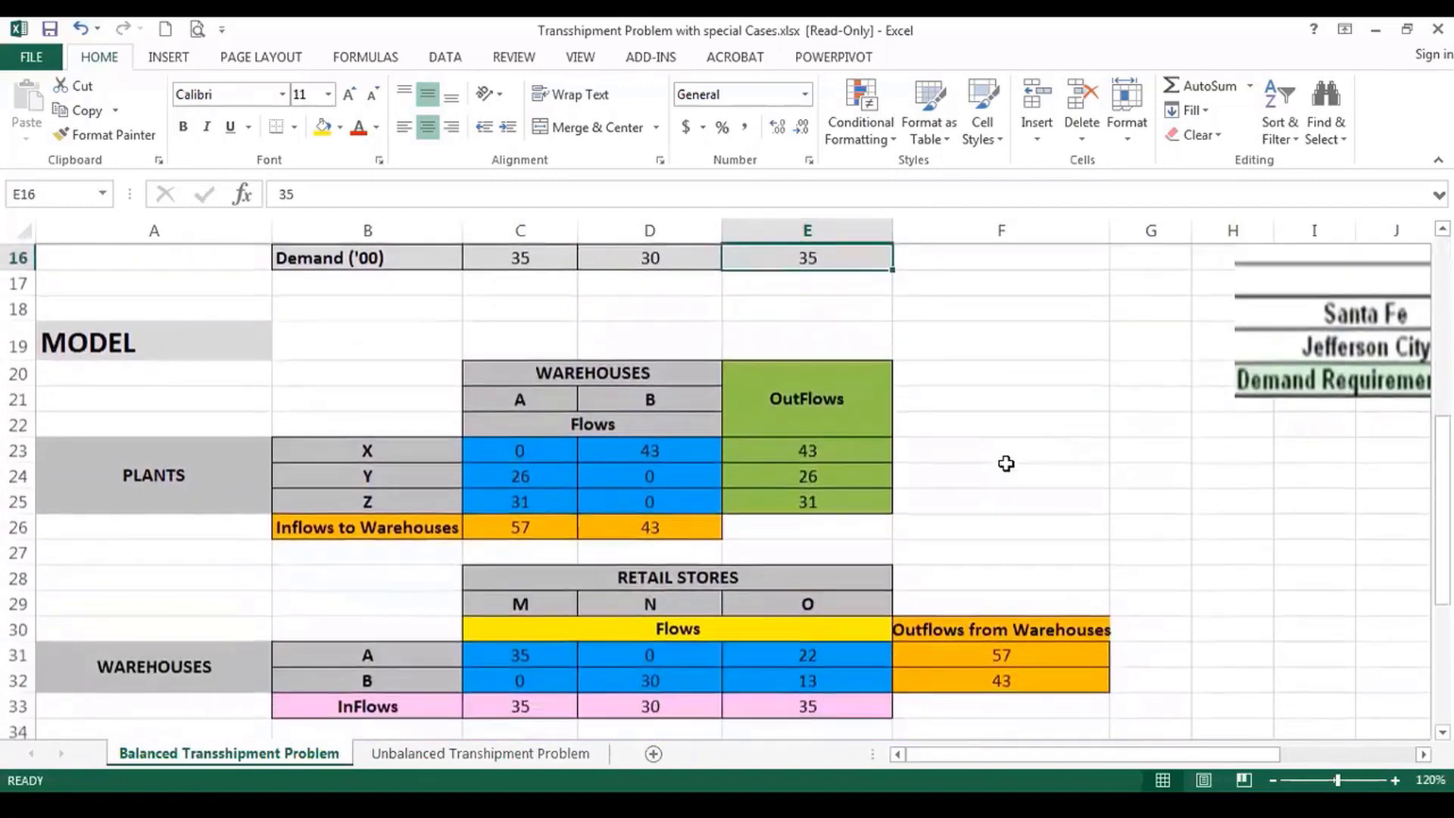
left_click_drag(515, 452, 662, 493)
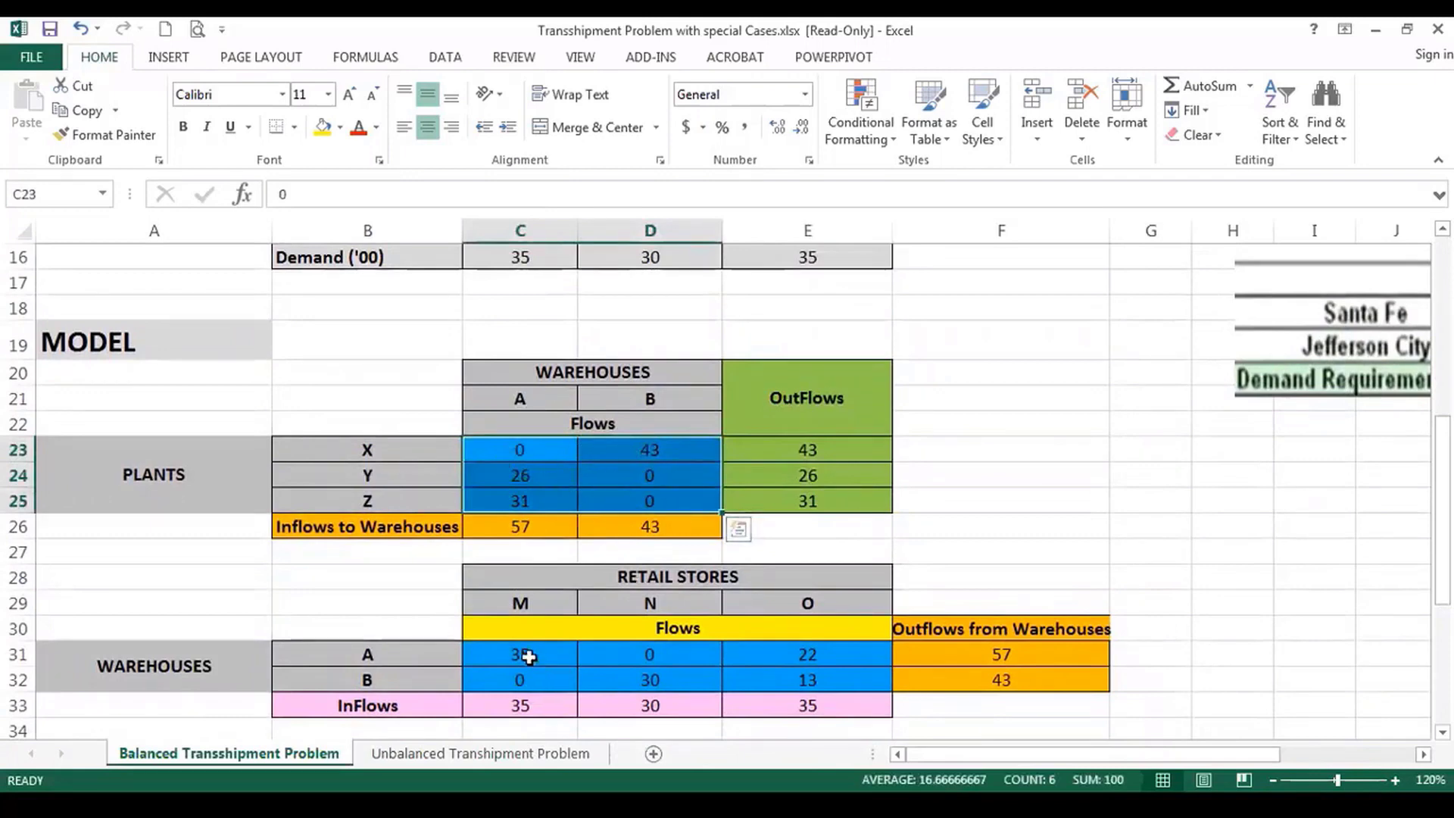
left_click_drag(528, 656, 800, 677)
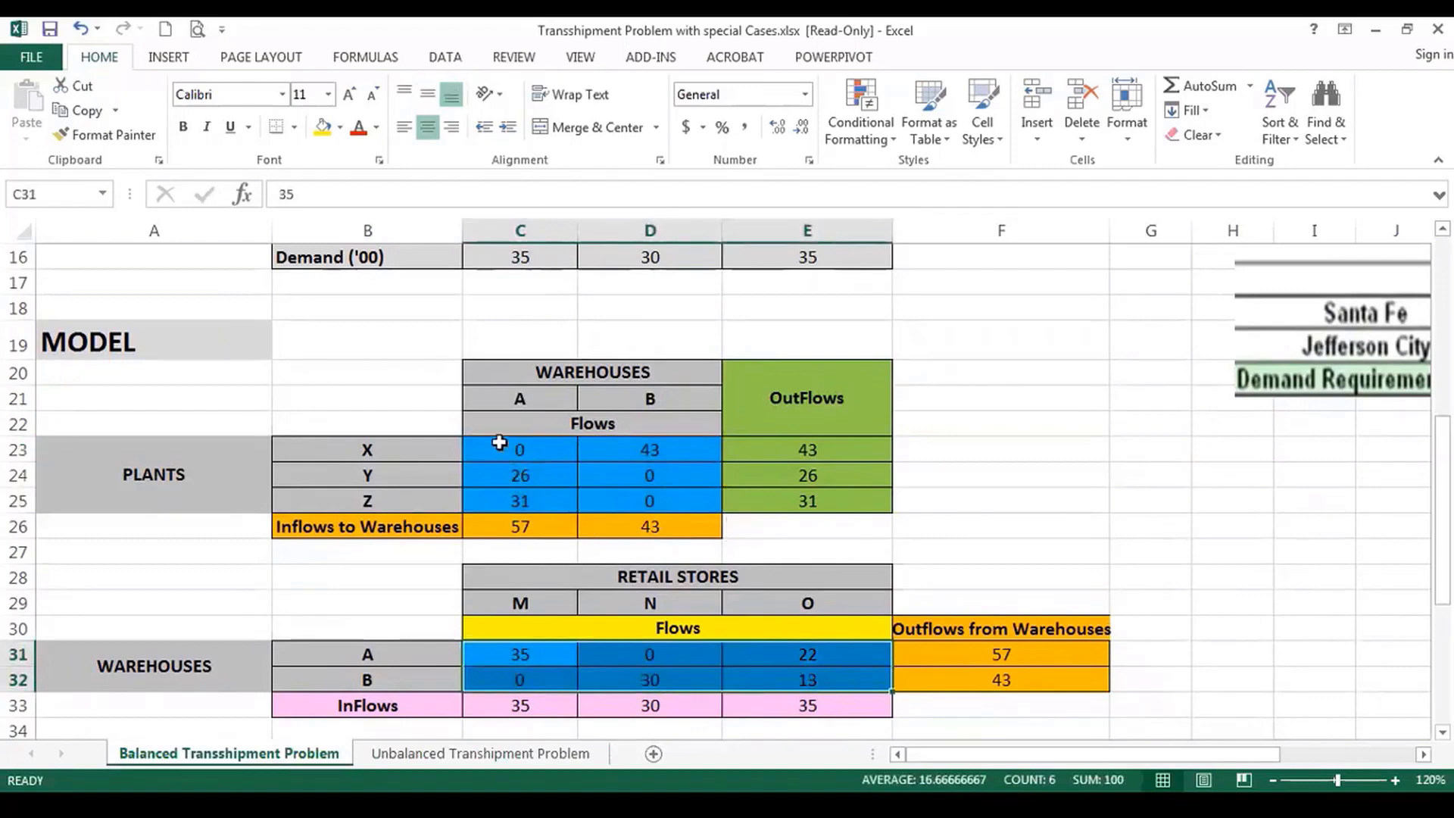
Clear the plant-to-warehouse flows in C23:D25 and the warehouse-to-store flows in C31:E32.
left_click_drag(517, 448, 642, 493)
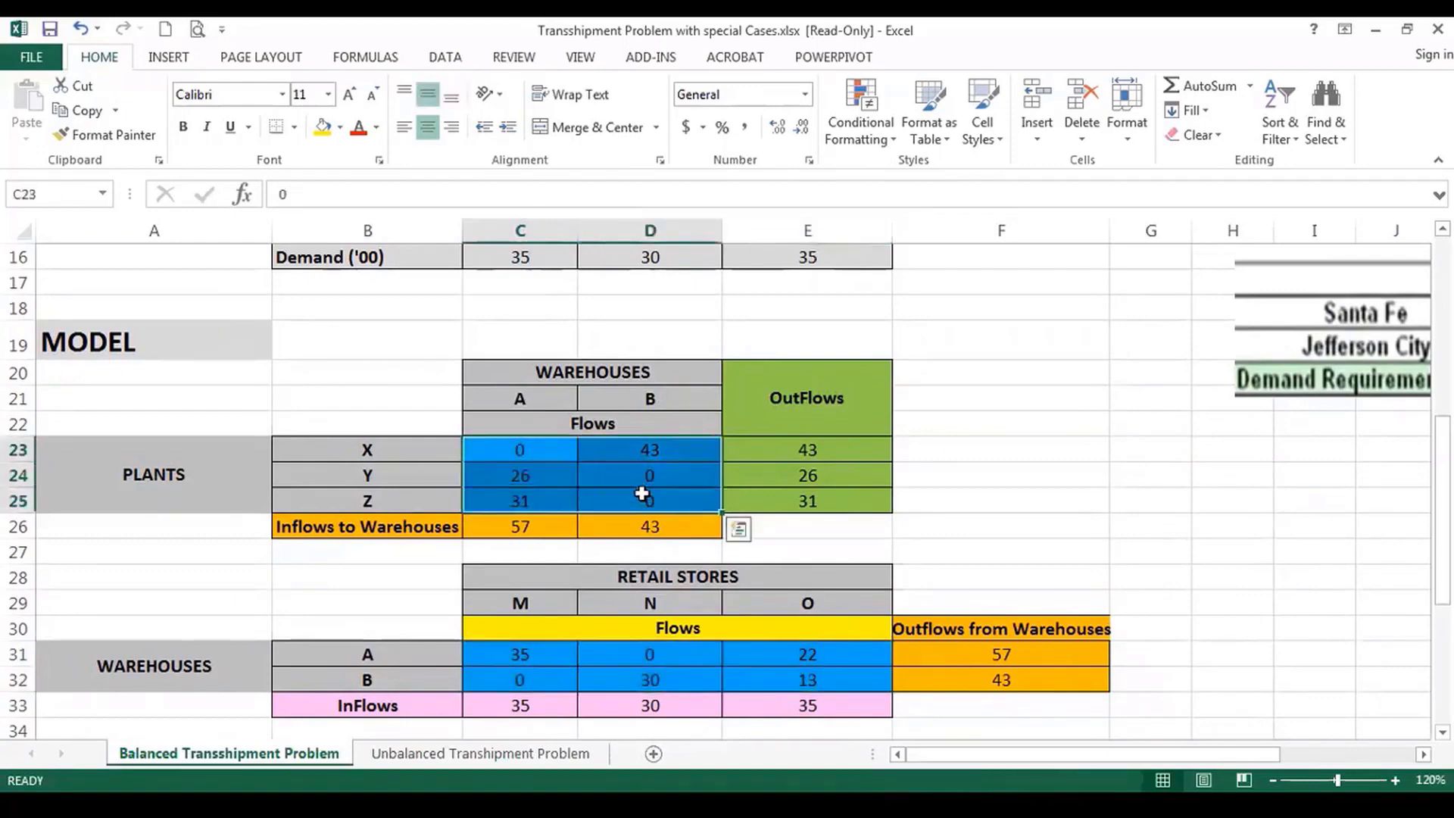
scroll(642, 493, "up", 5)
scroll(642, 493, "down", 9)
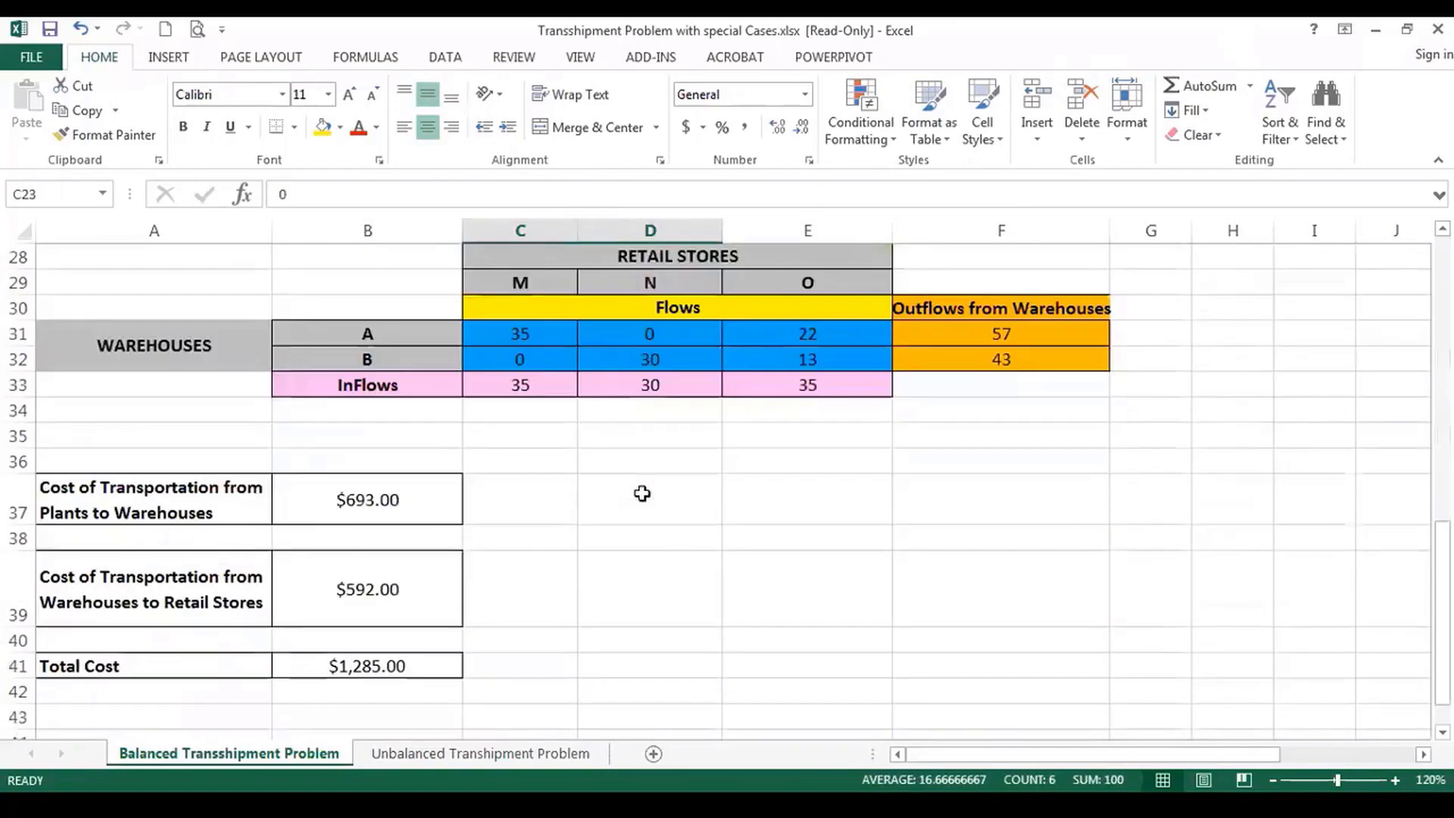
scroll(642, 493, "up", 4)
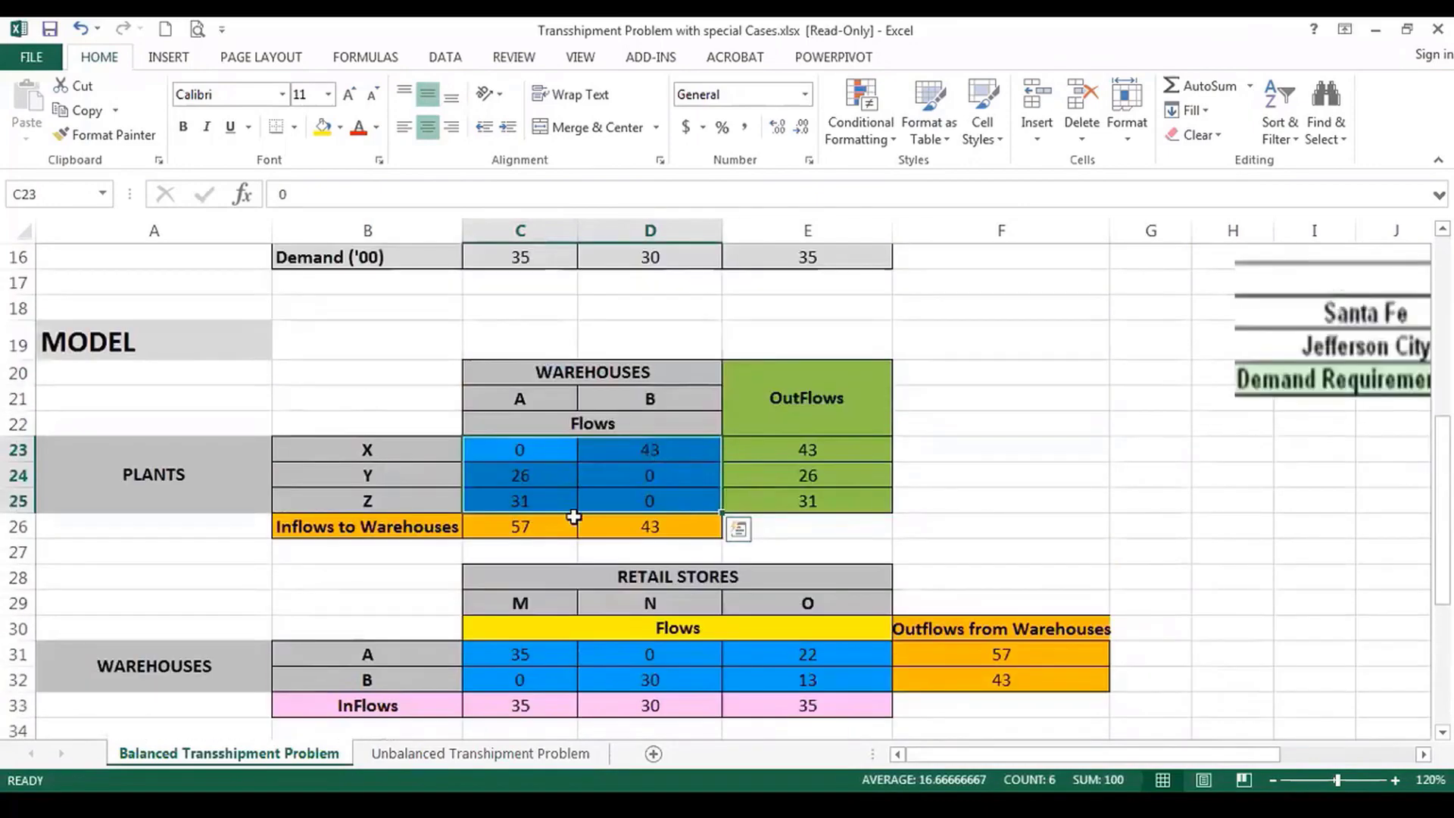
key("Delete")
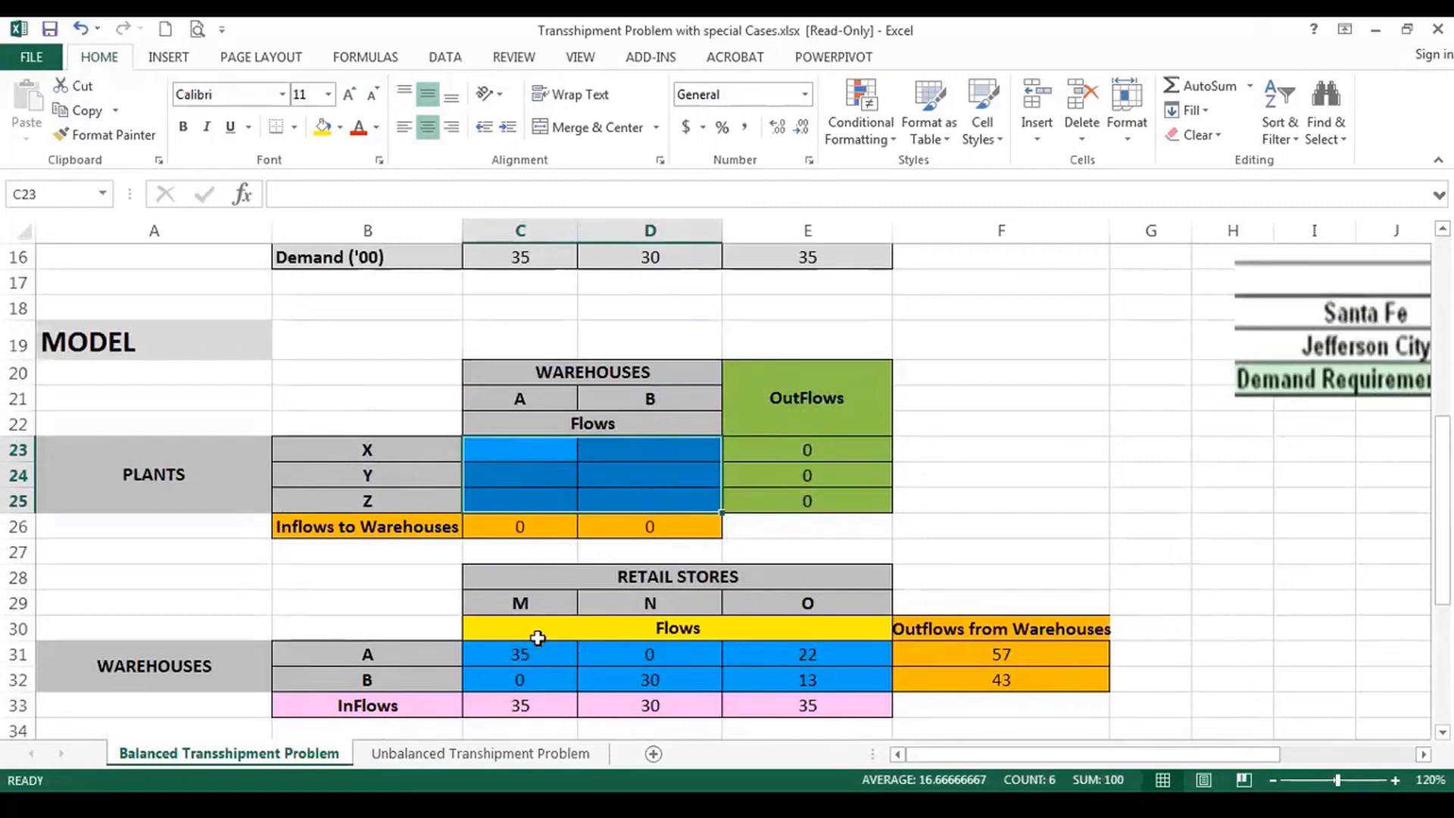
left_click_drag(529, 653, 786, 679)
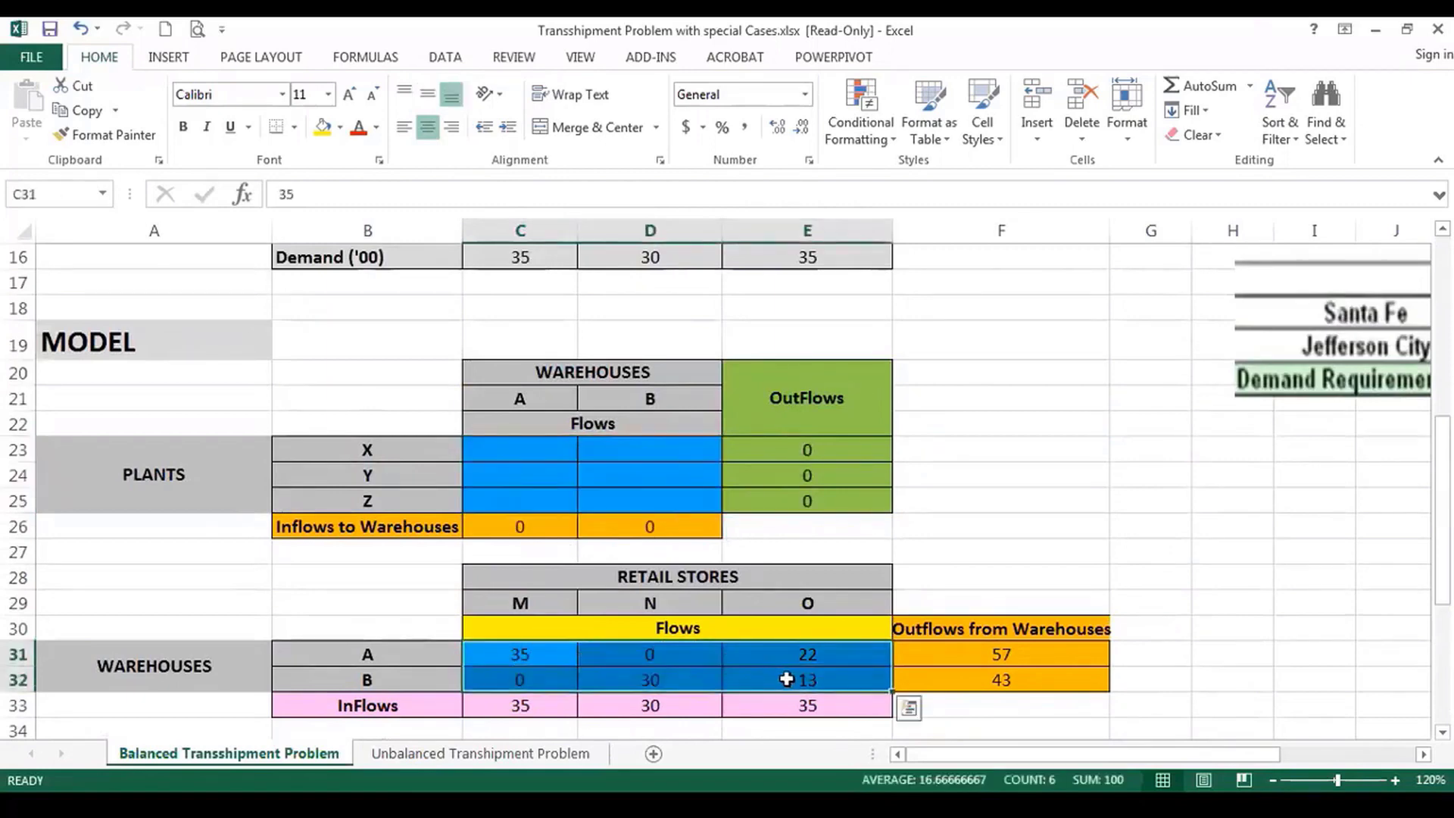
key("Delete")
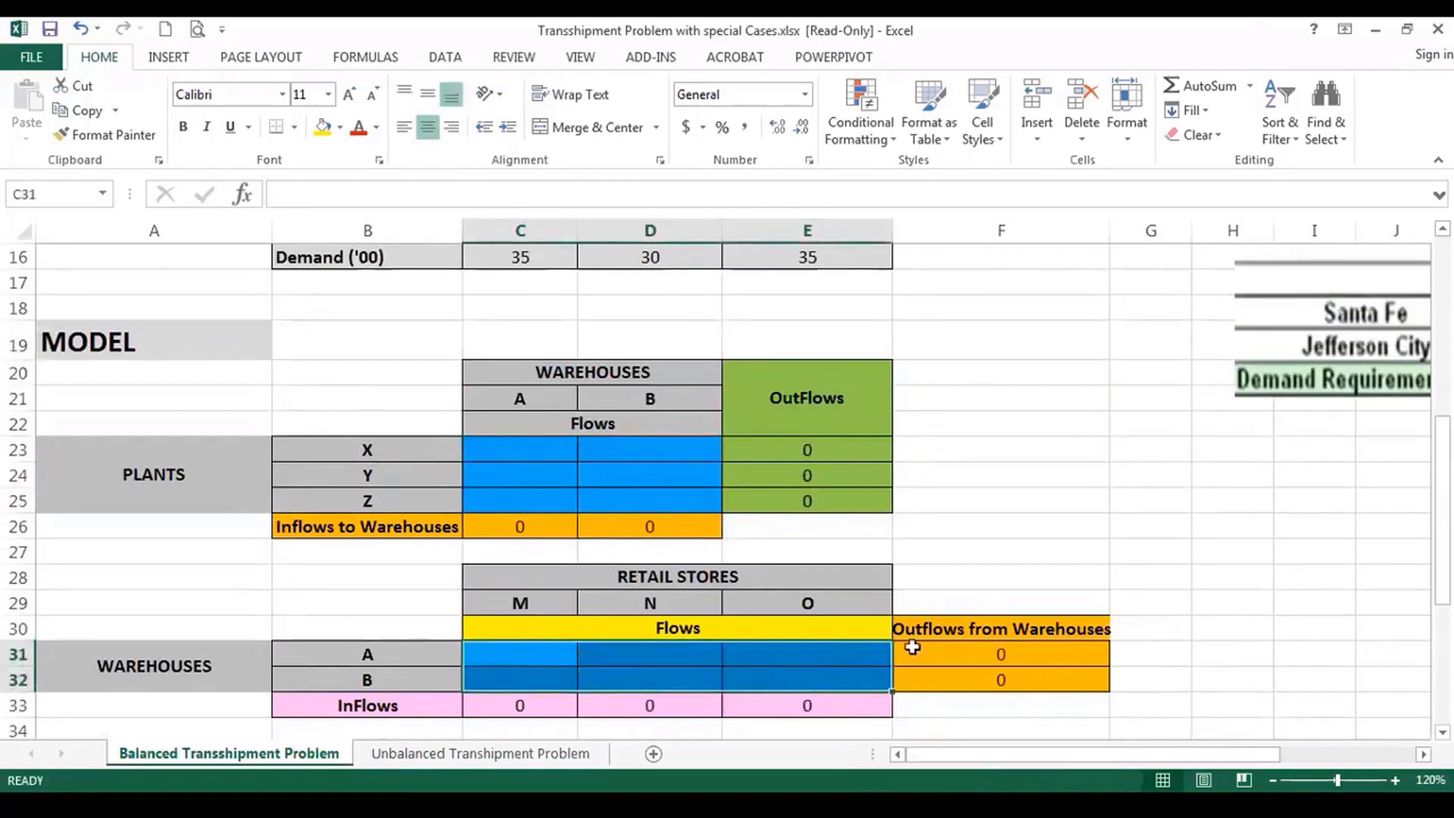
left_click(999, 530)
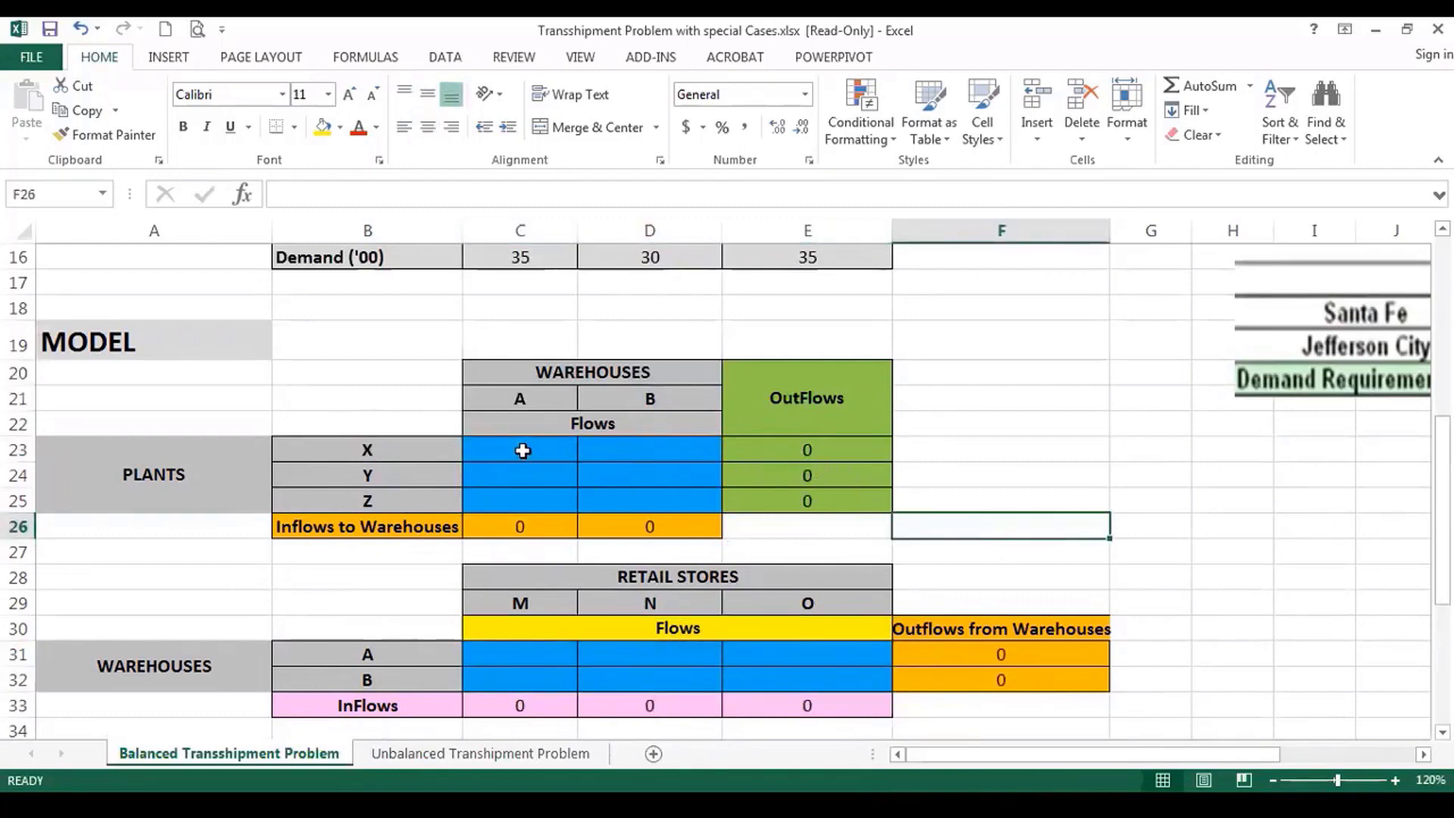
Point out the two empty flow ranges, C23:D25 and C31:E32, as the model's decision cells.
left_click_drag(522, 450, 643, 506)
left_click(520, 658)
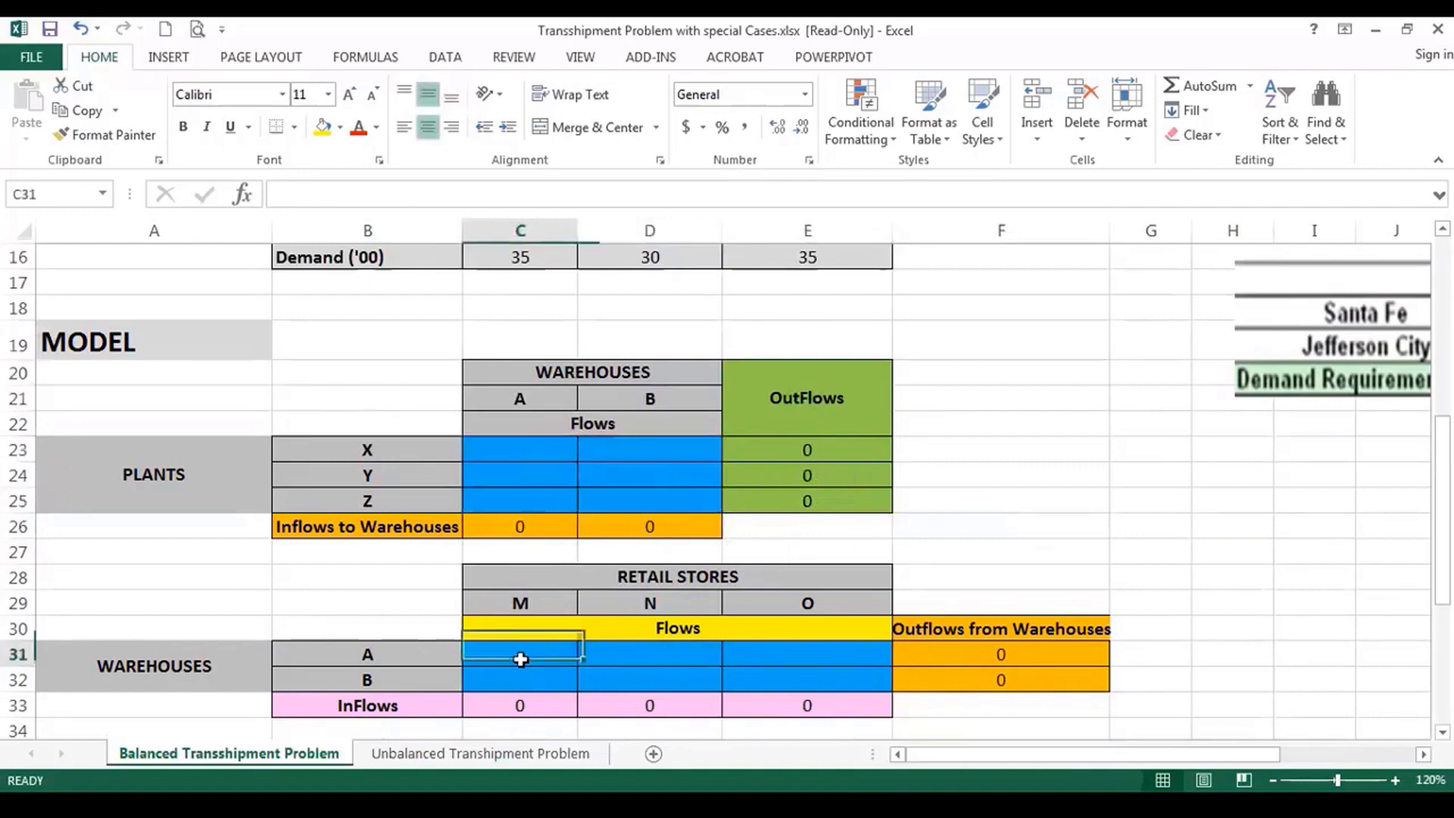
left_click_drag(520, 659, 822, 673)
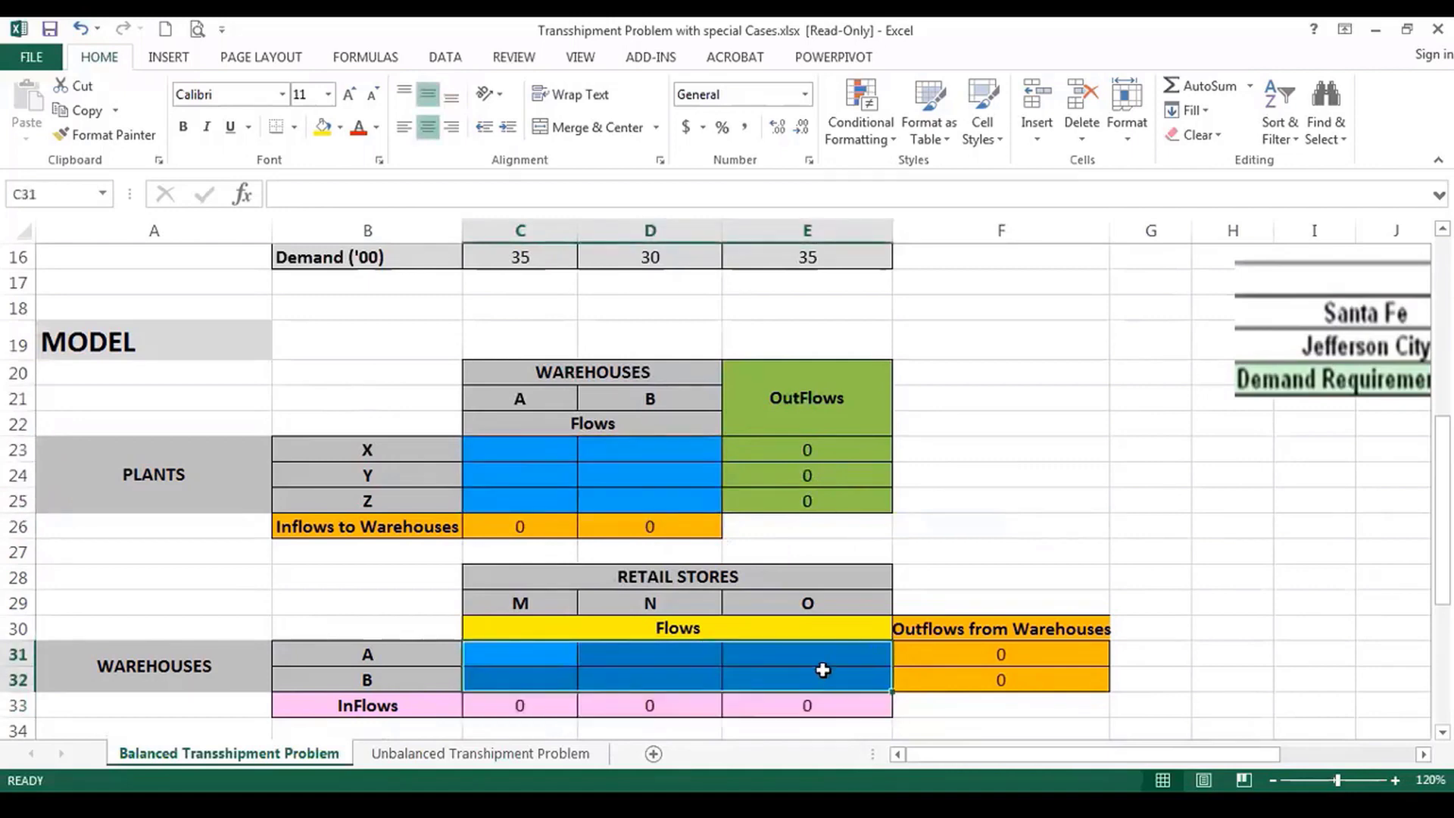
left_click(670, 470)
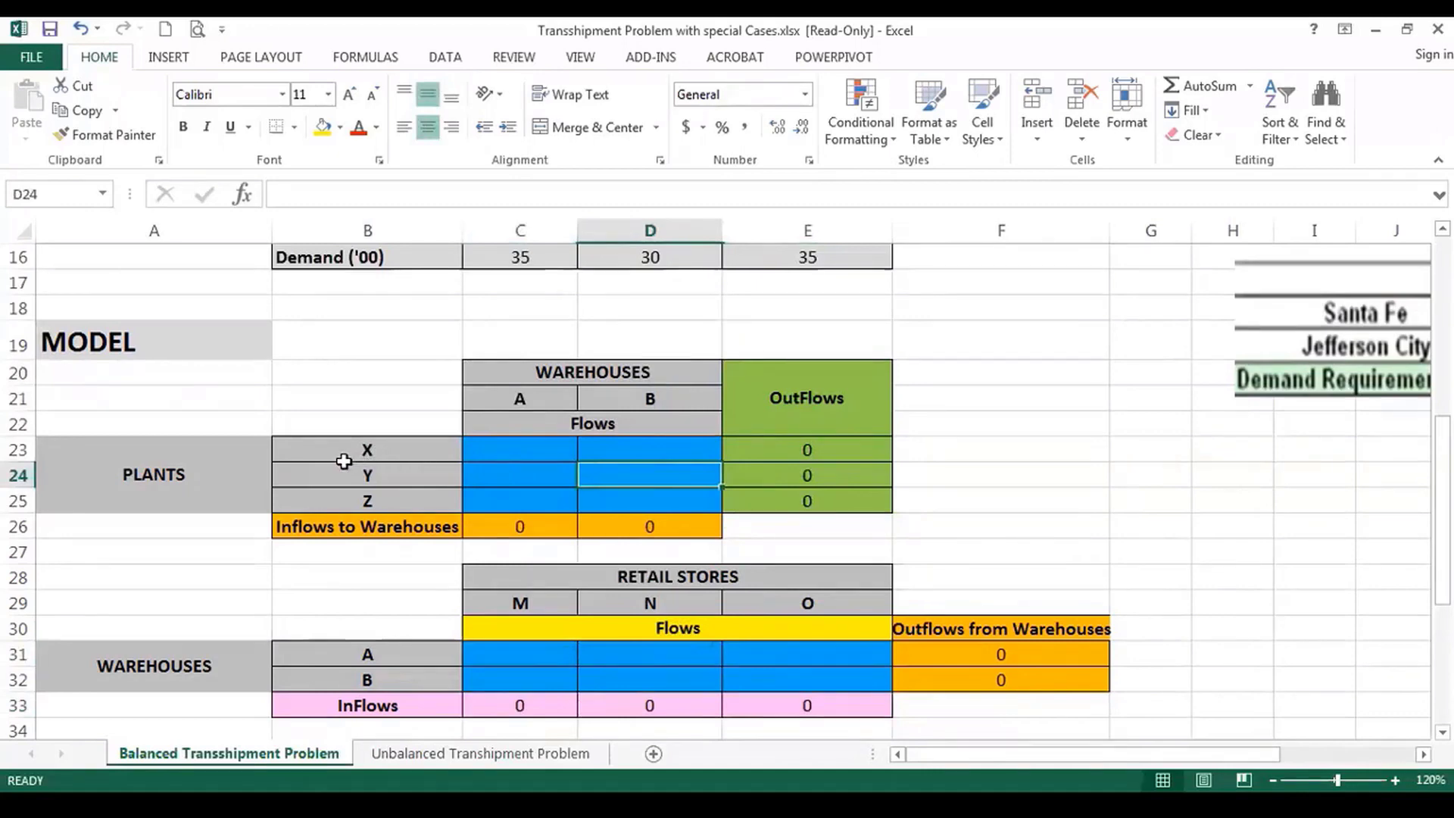
Inspect the plant OutFlows formulas in E23:E25 and compare them with the anticipated production in E6:E8.
left_click(787, 445)
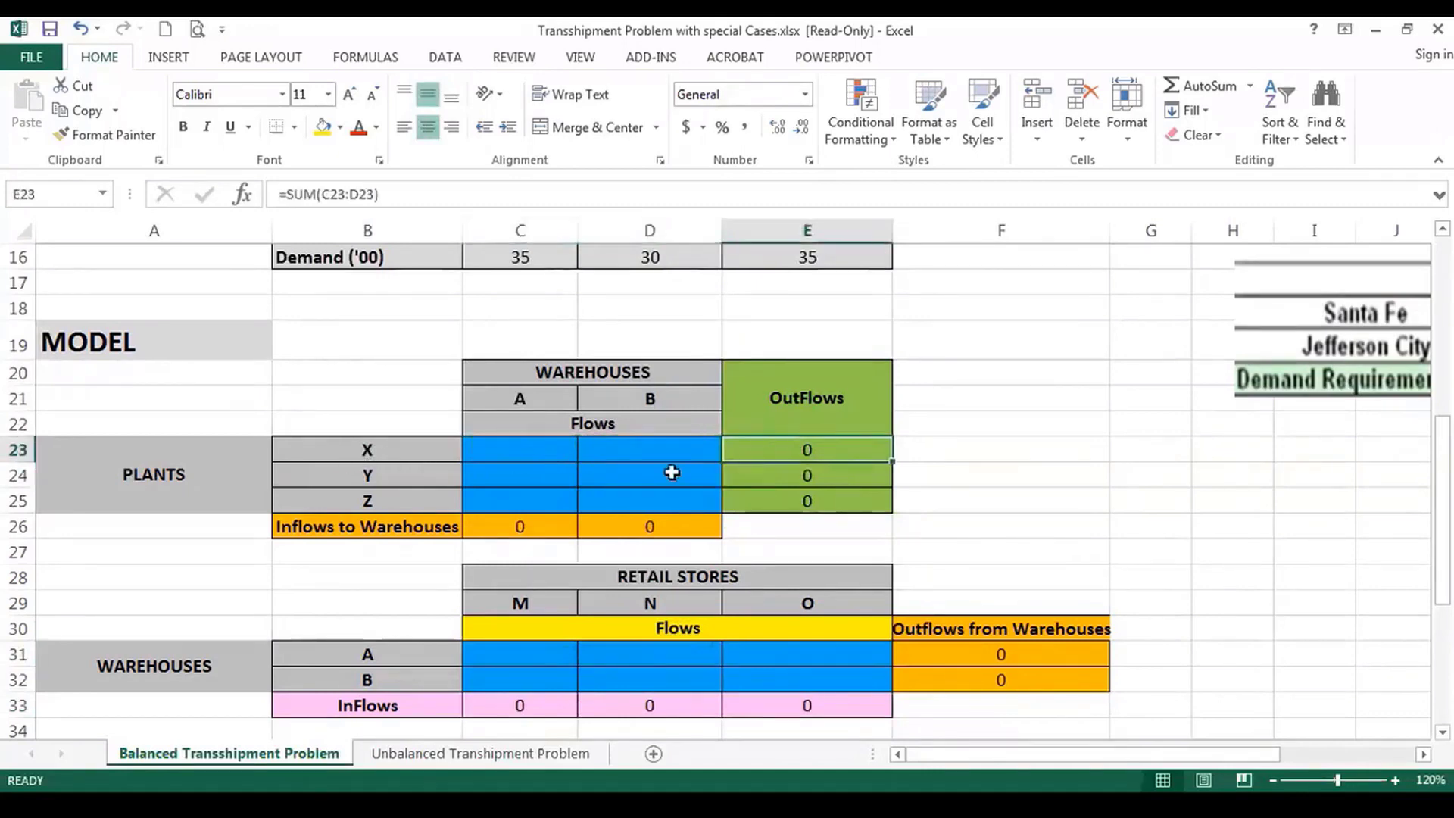
scroll(883, 517, "up", 2)
scroll(885, 515, "down", 1)
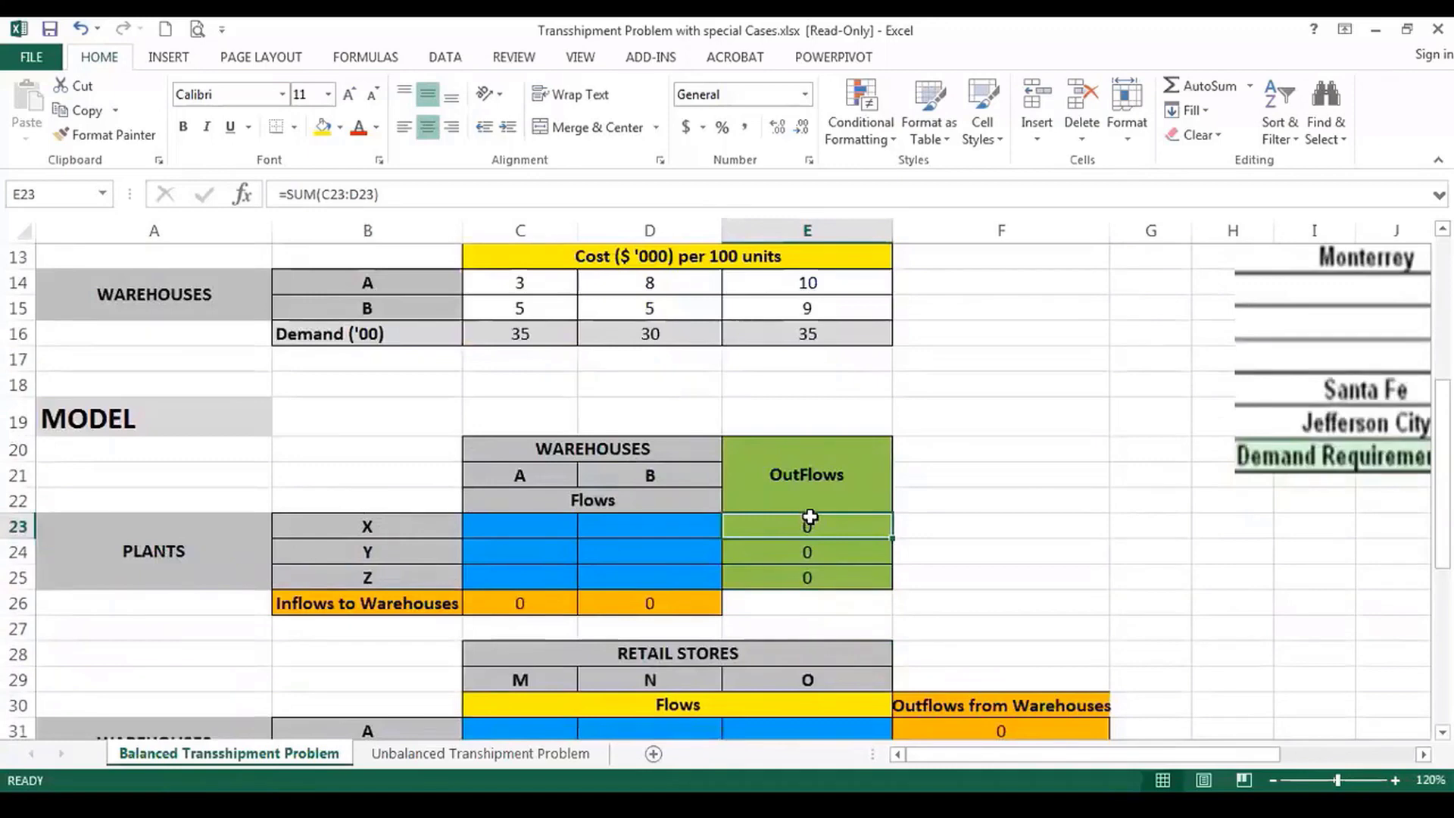
left_click_drag(809, 517, 814, 571)
scroll(814, 571, "up", 4)
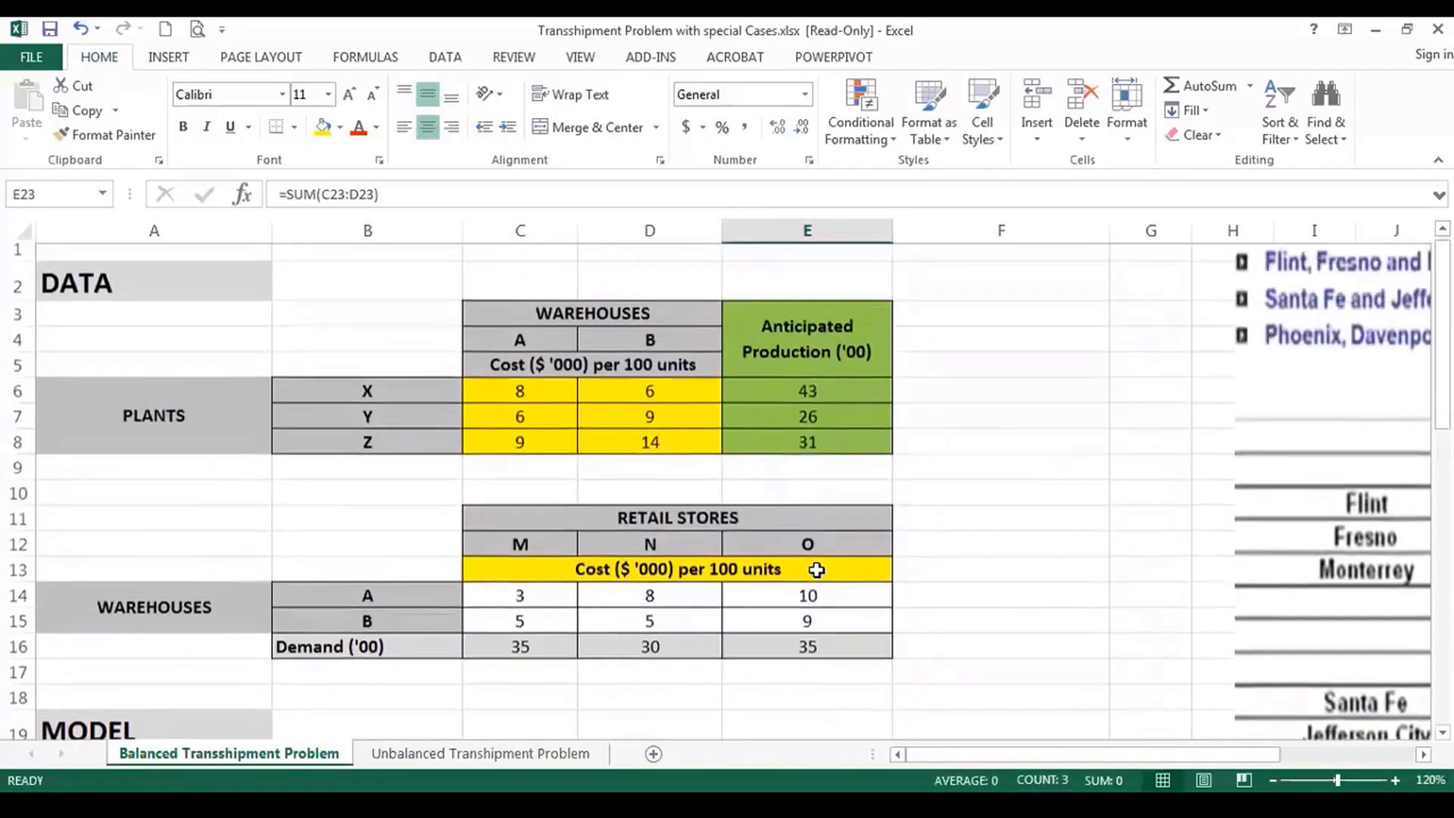
left_click(790, 405)
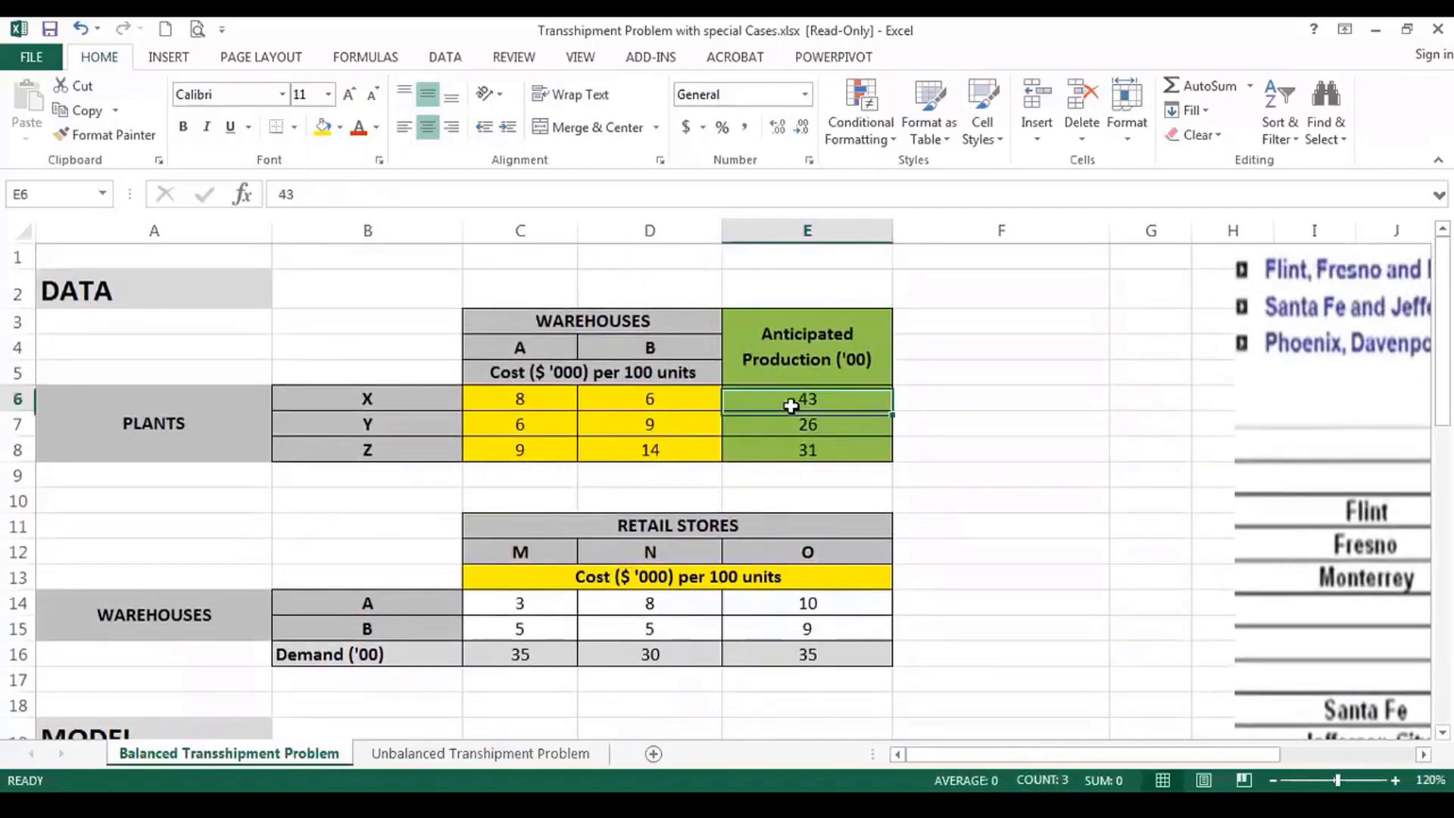
left_click_drag(790, 406, 795, 451)
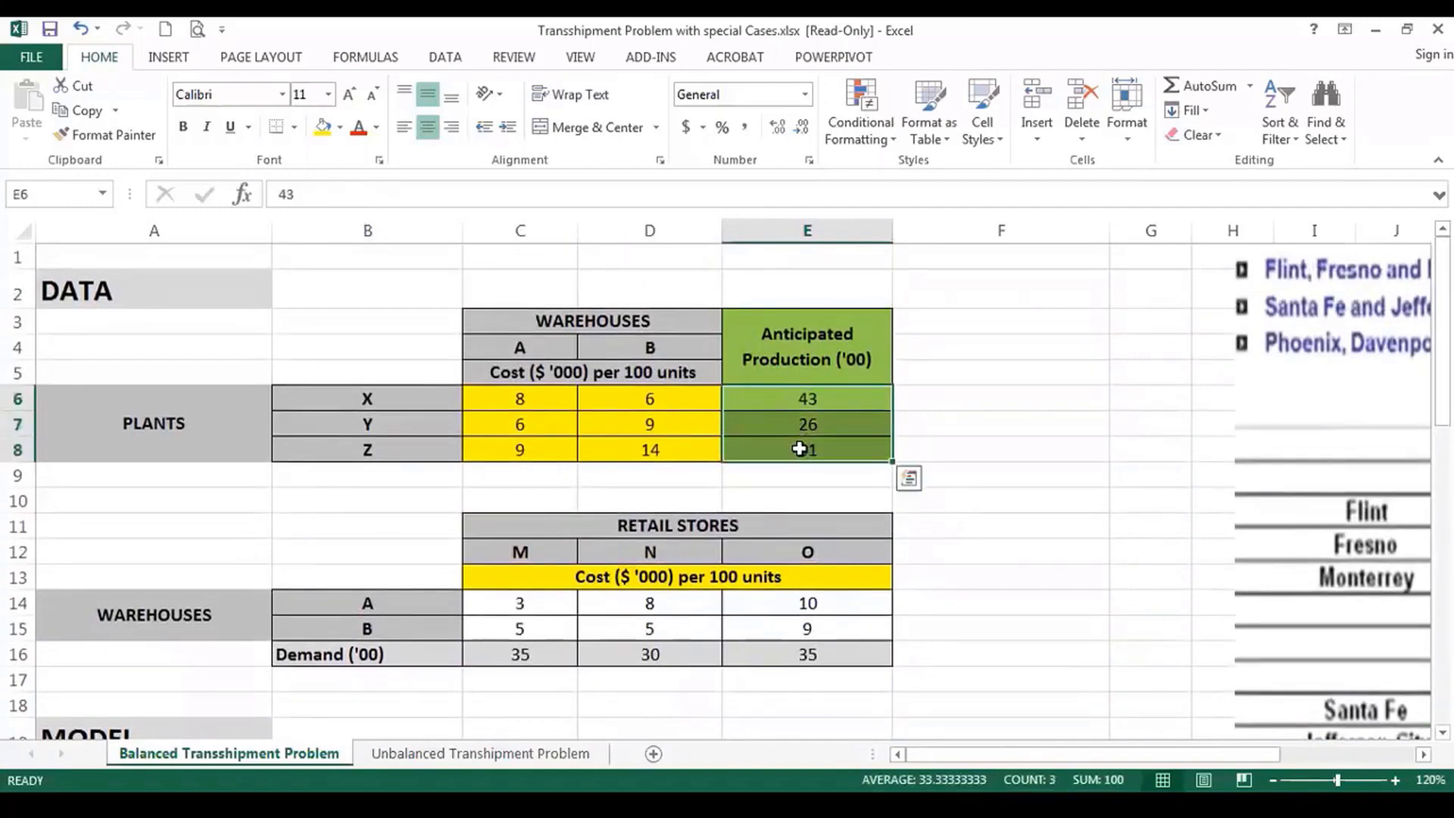
scroll(800, 449, "down", 5)
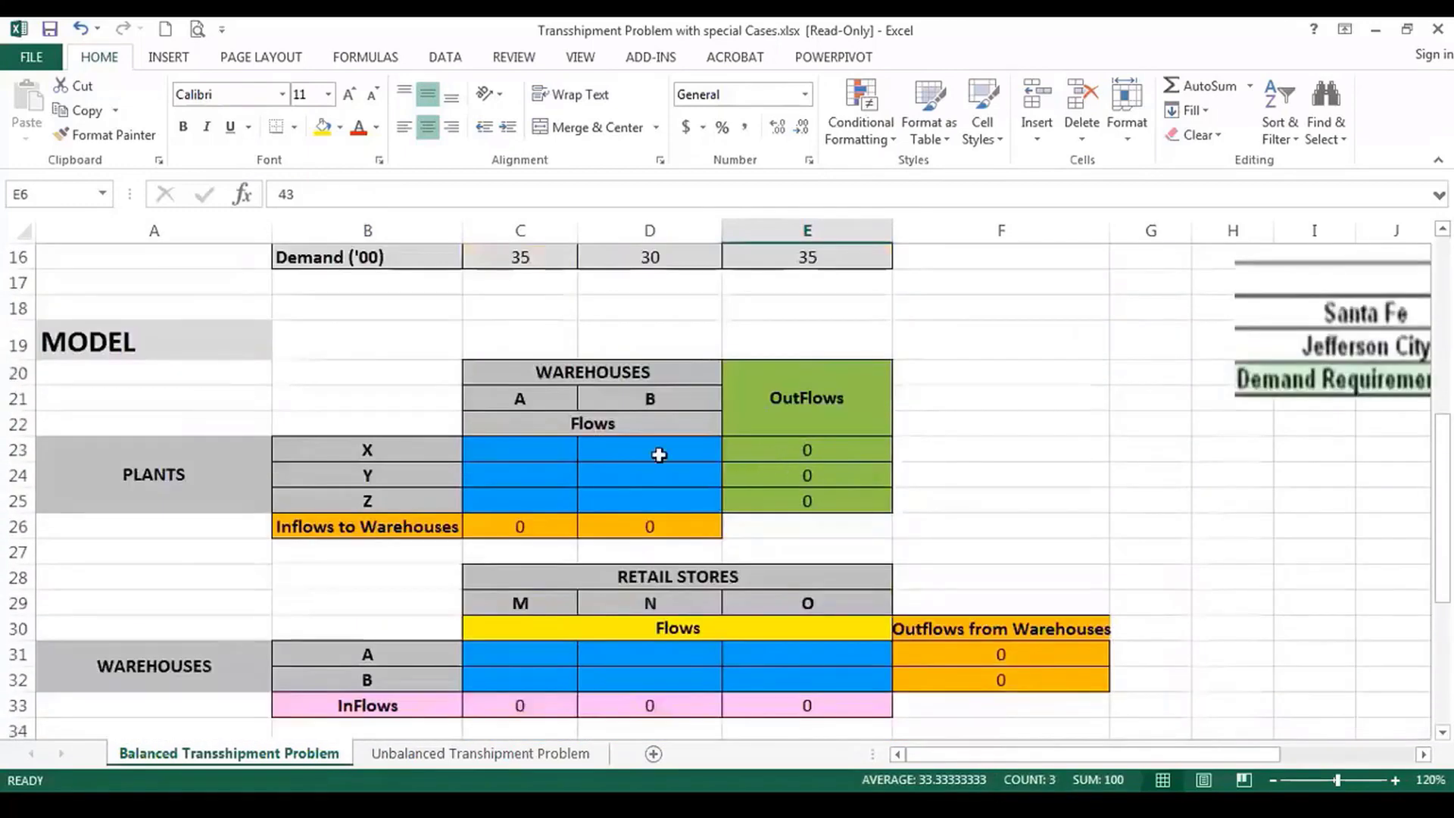
left_click_drag(784, 450, 795, 491)
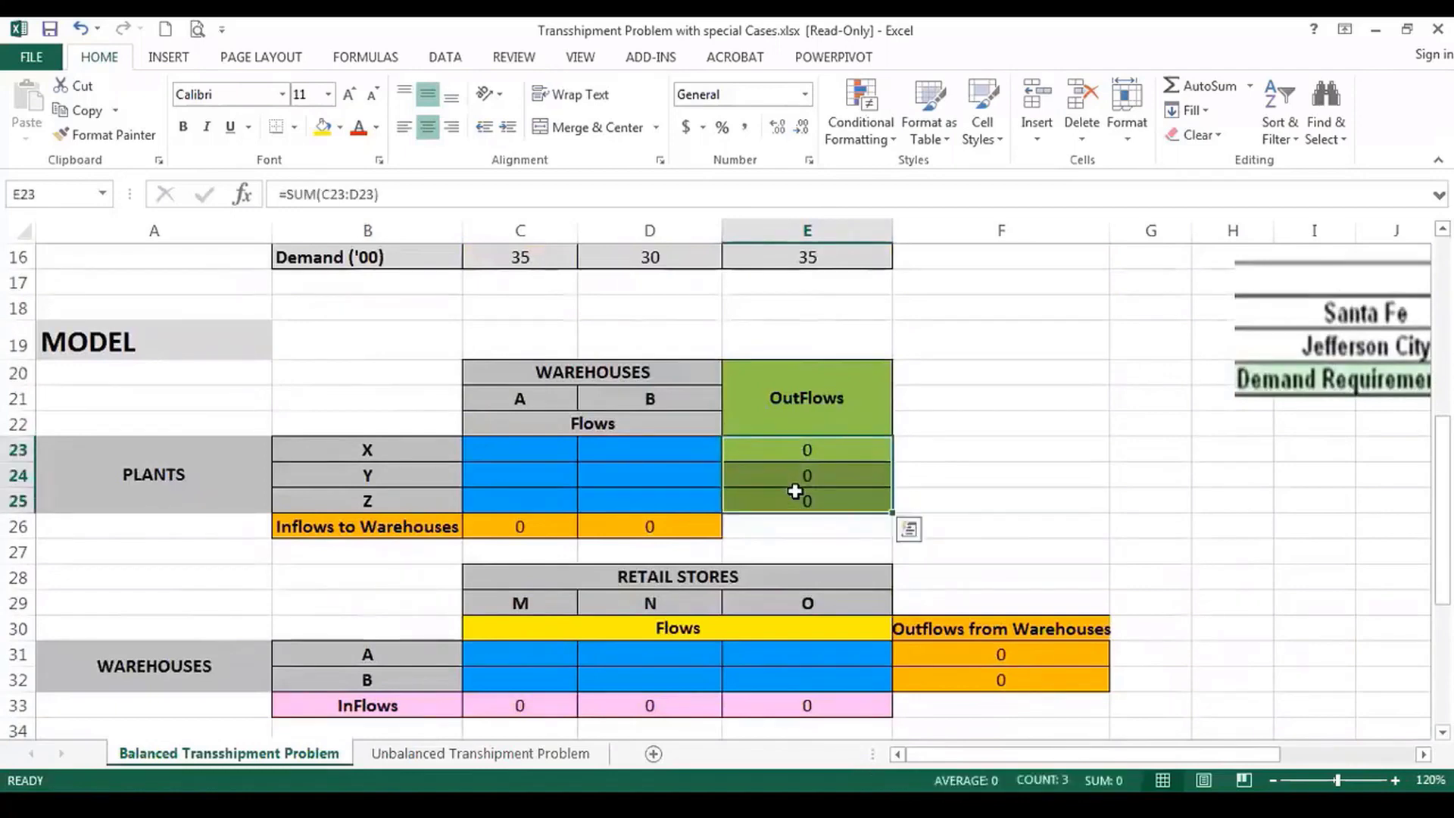
scroll(795, 490, "up", 3)
scroll(791, 492, "down", 3)
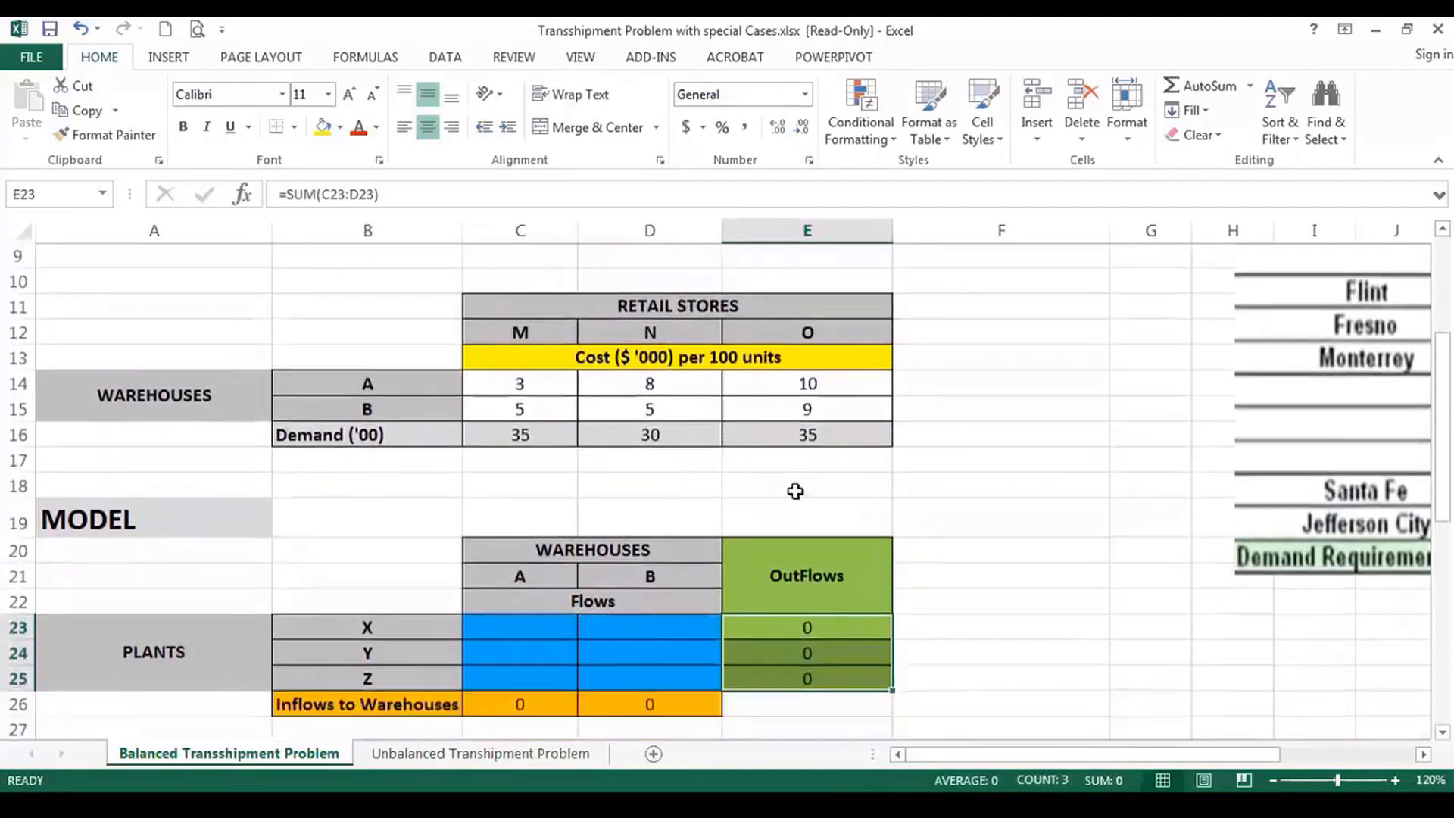
Inspect the Inflows to Warehouses formulas in C26 and D26 and the plant flow columns they sum.
left_click(515, 524)
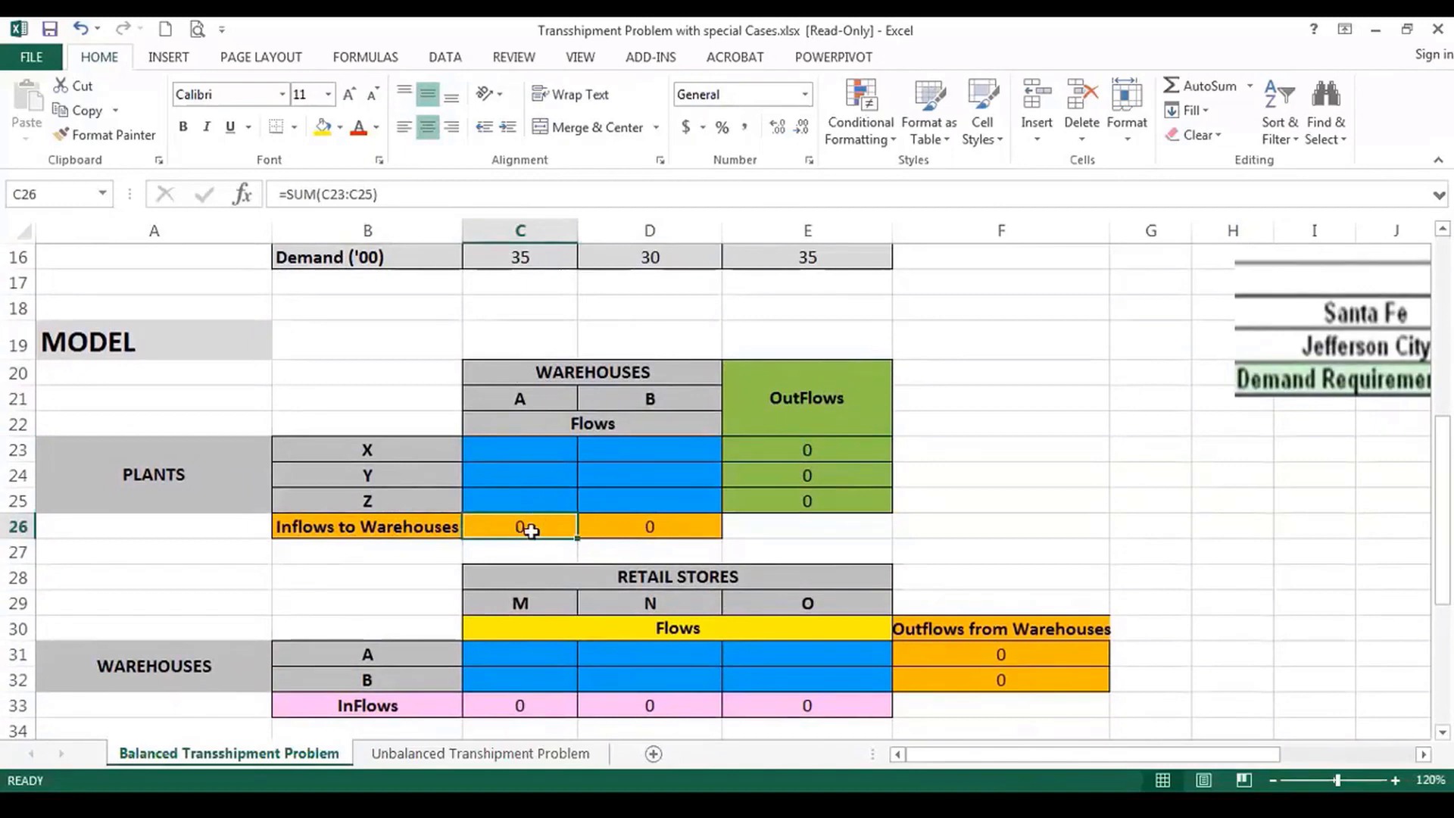
left_click_drag(509, 447, 517, 496)
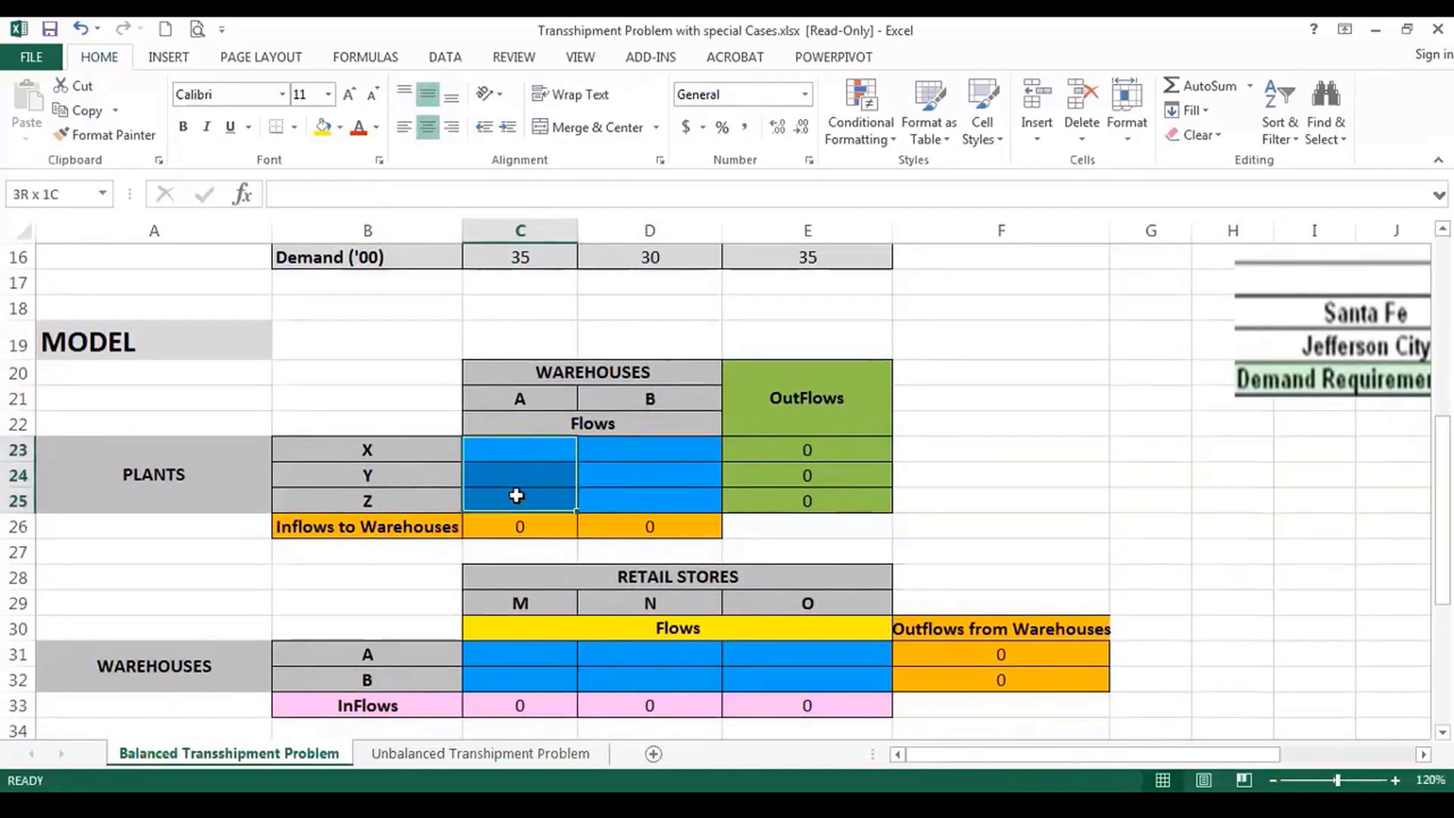
left_click_drag(617, 459, 623, 500)
left_click(506, 528)
left_click(642, 527)
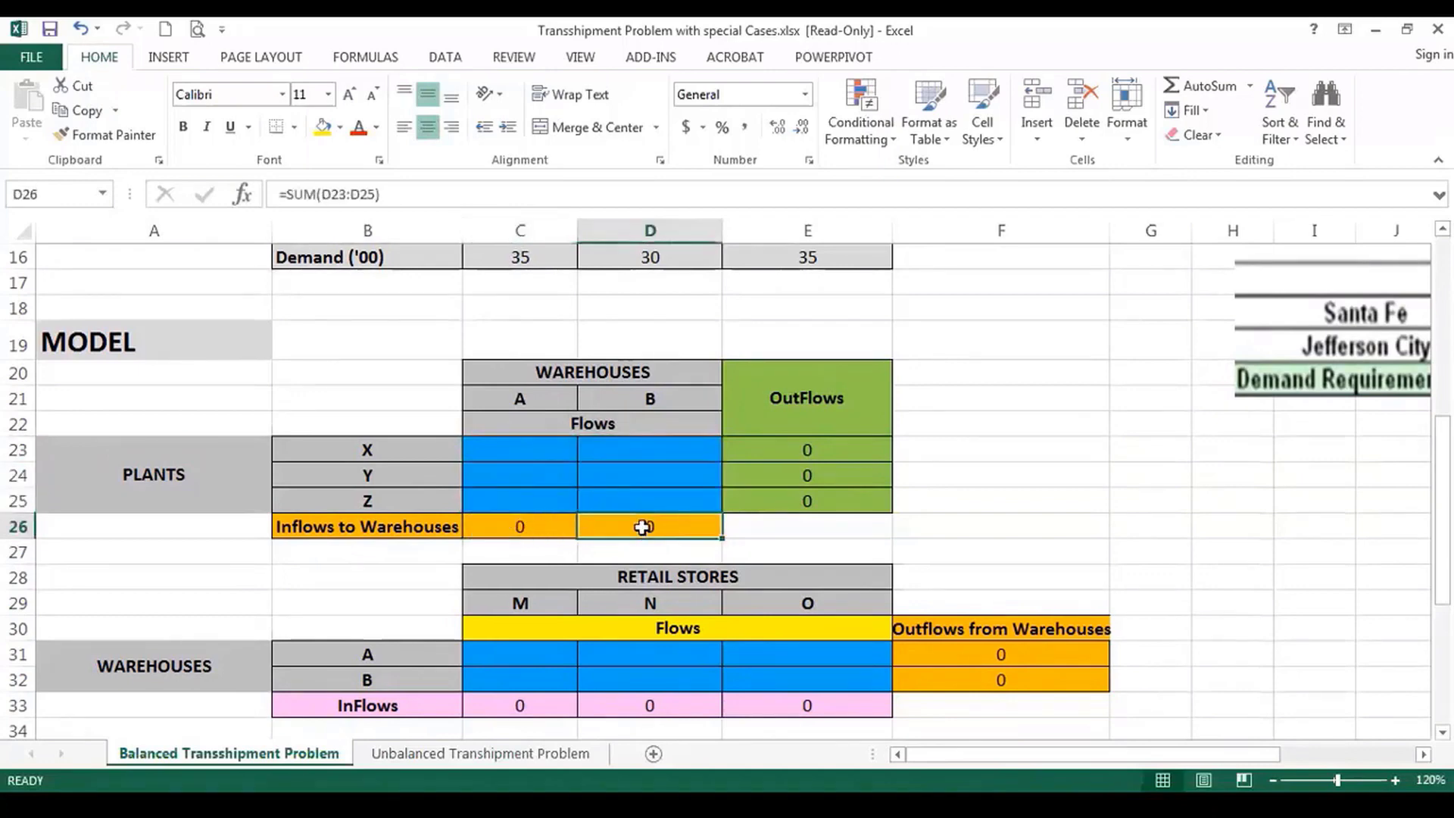
scroll(644, 528, "down", 2)
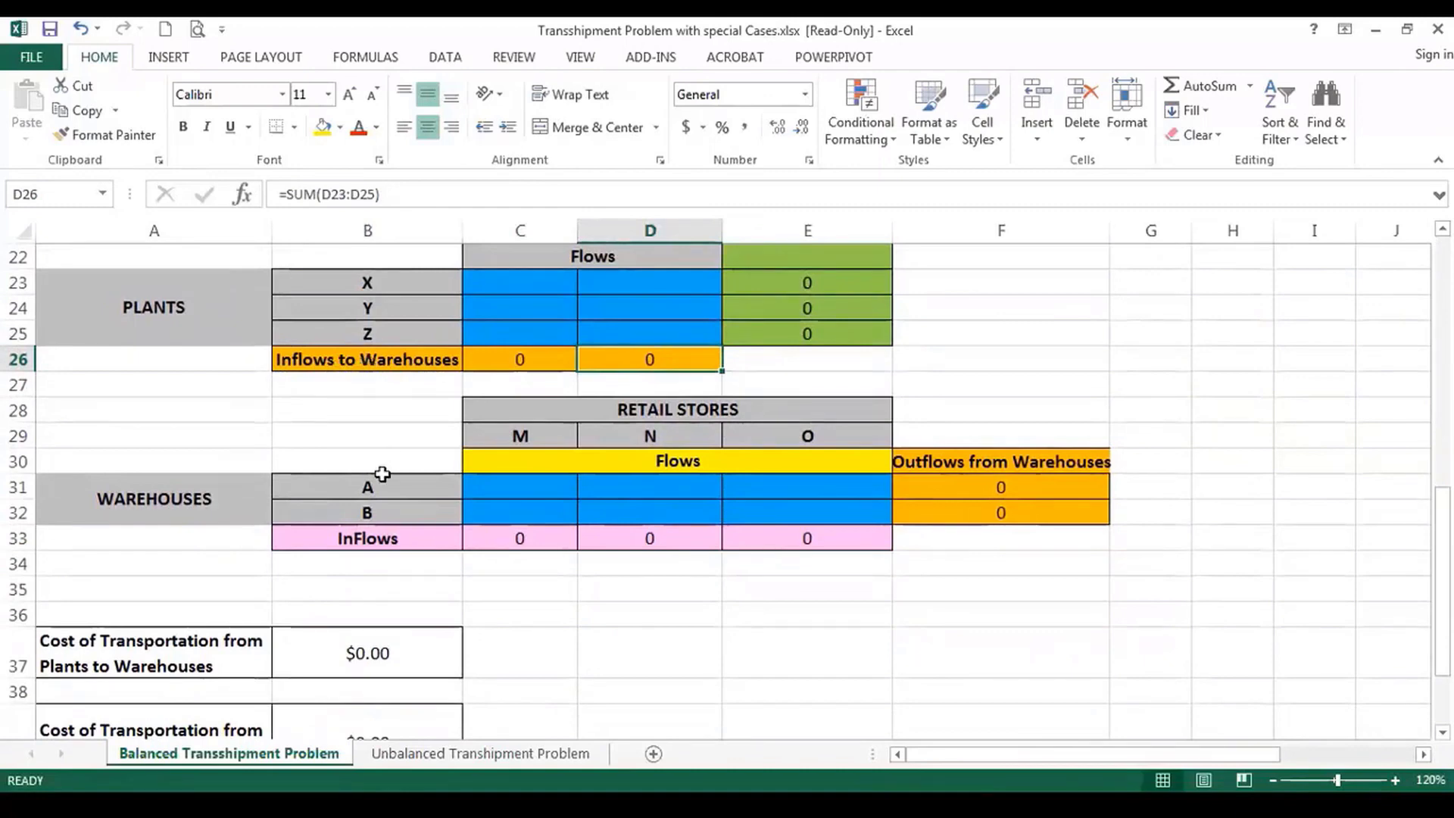
Compare the Inflows to Warehouses in C26:D26 with the Outflows from Warehouses formulas in F31:F32 for warehouses A and B.
left_click_drag(515, 358, 665, 359)
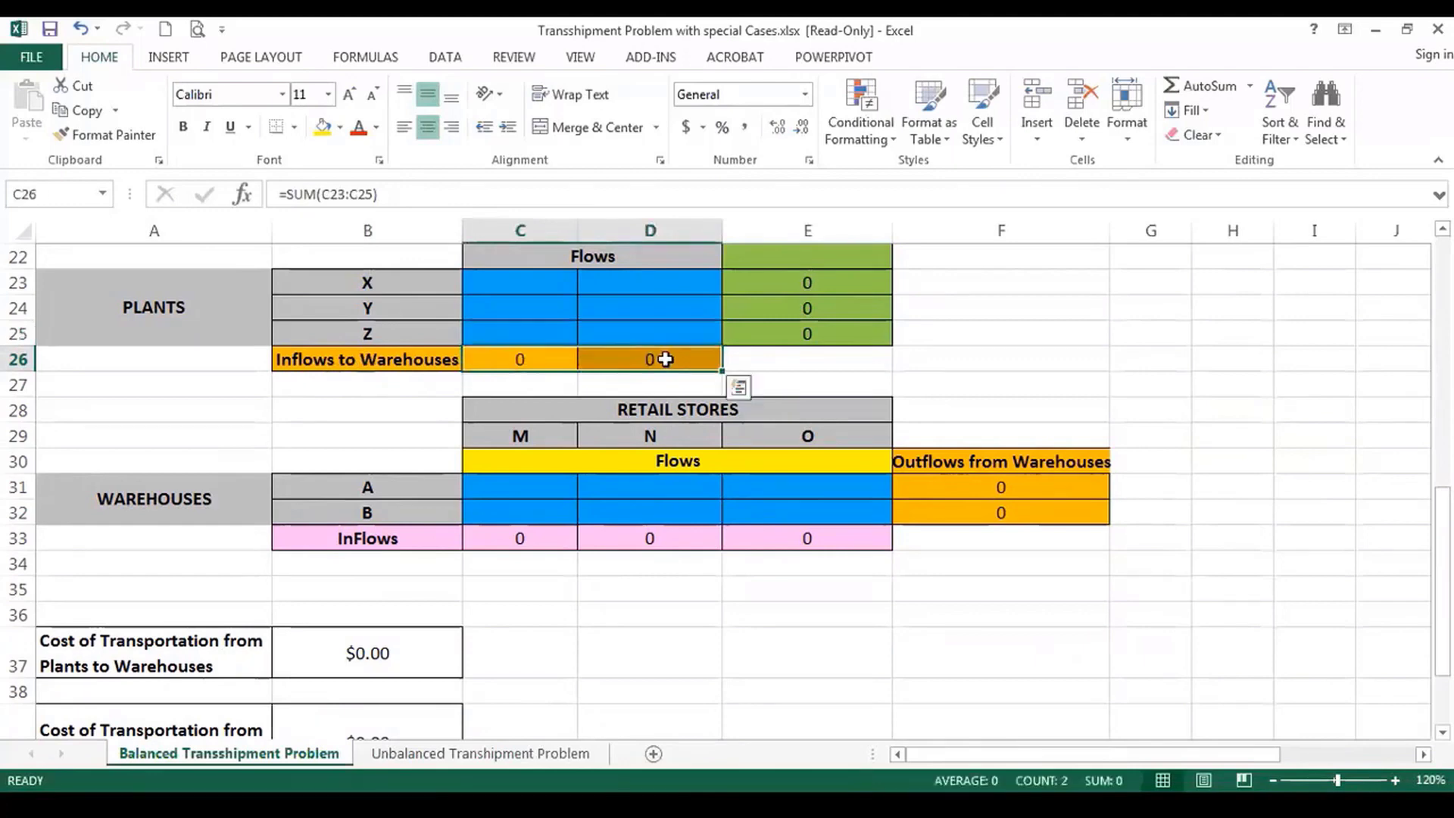
left_click_drag(366, 487, 367, 512)
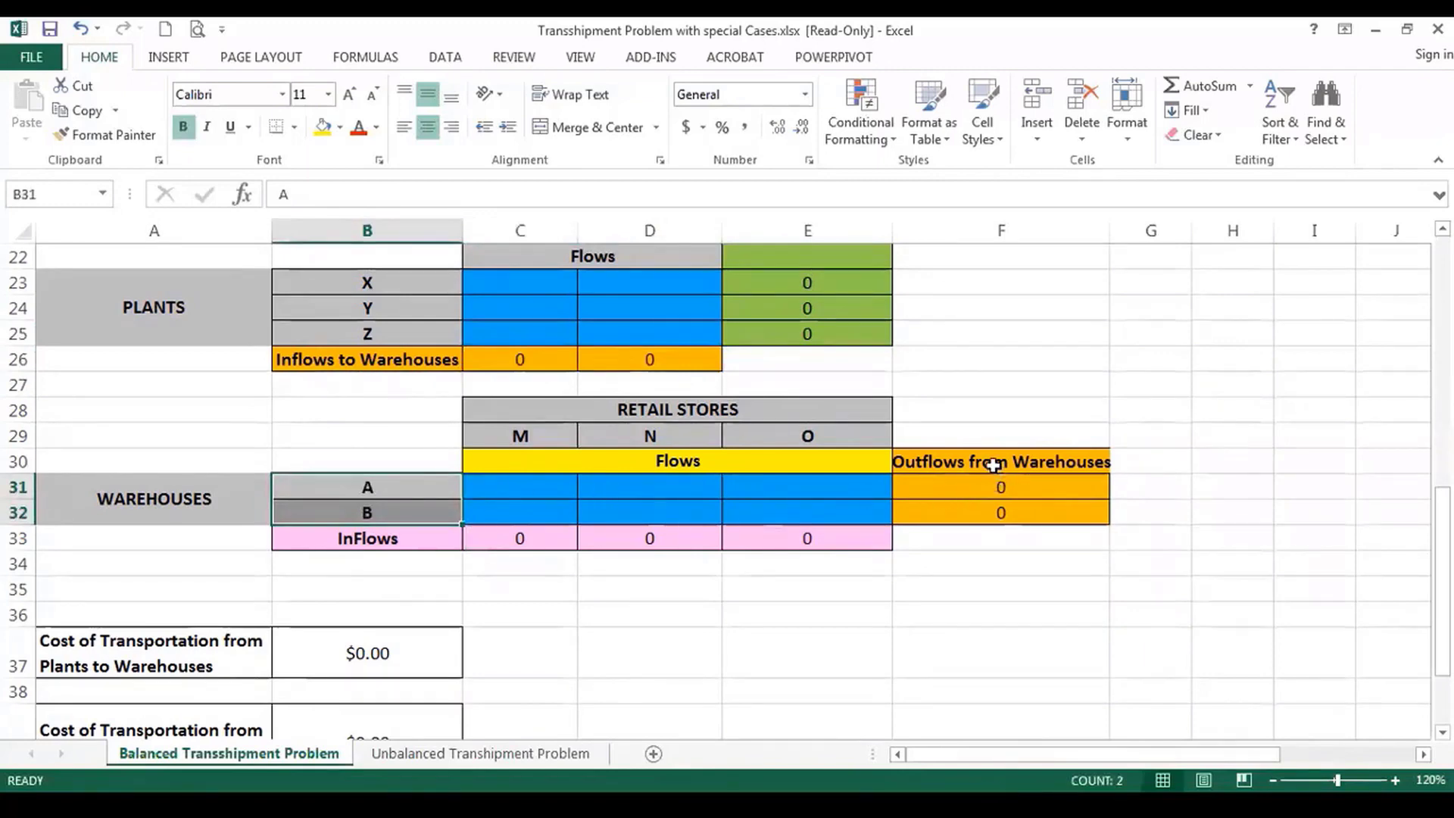
left_click_drag(995, 483, 983, 527)
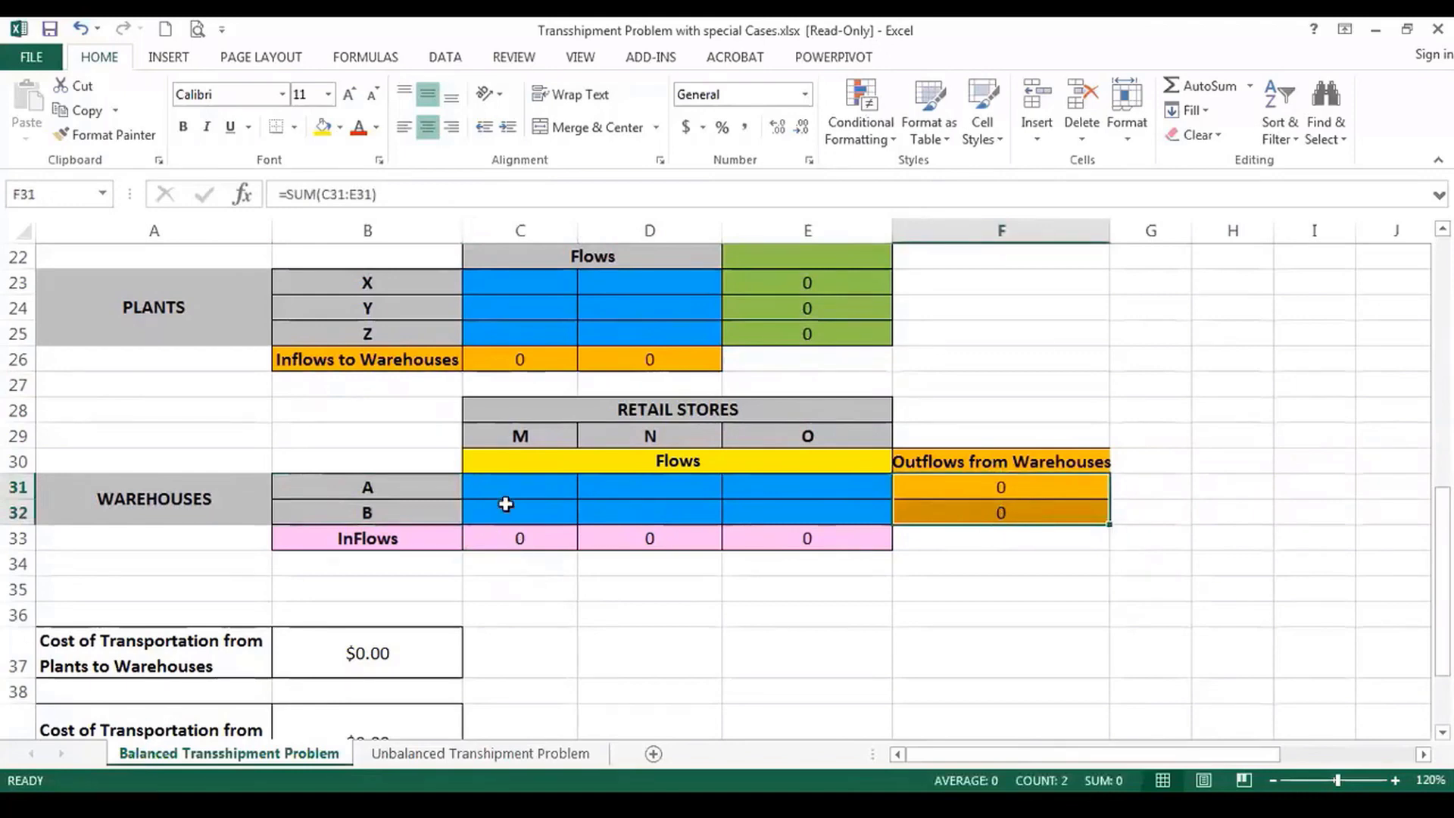
Inspect the retail store InFlows formulas in C33:E33 and the warehouse-to-store flow cells they sum.
left_click(371, 541)
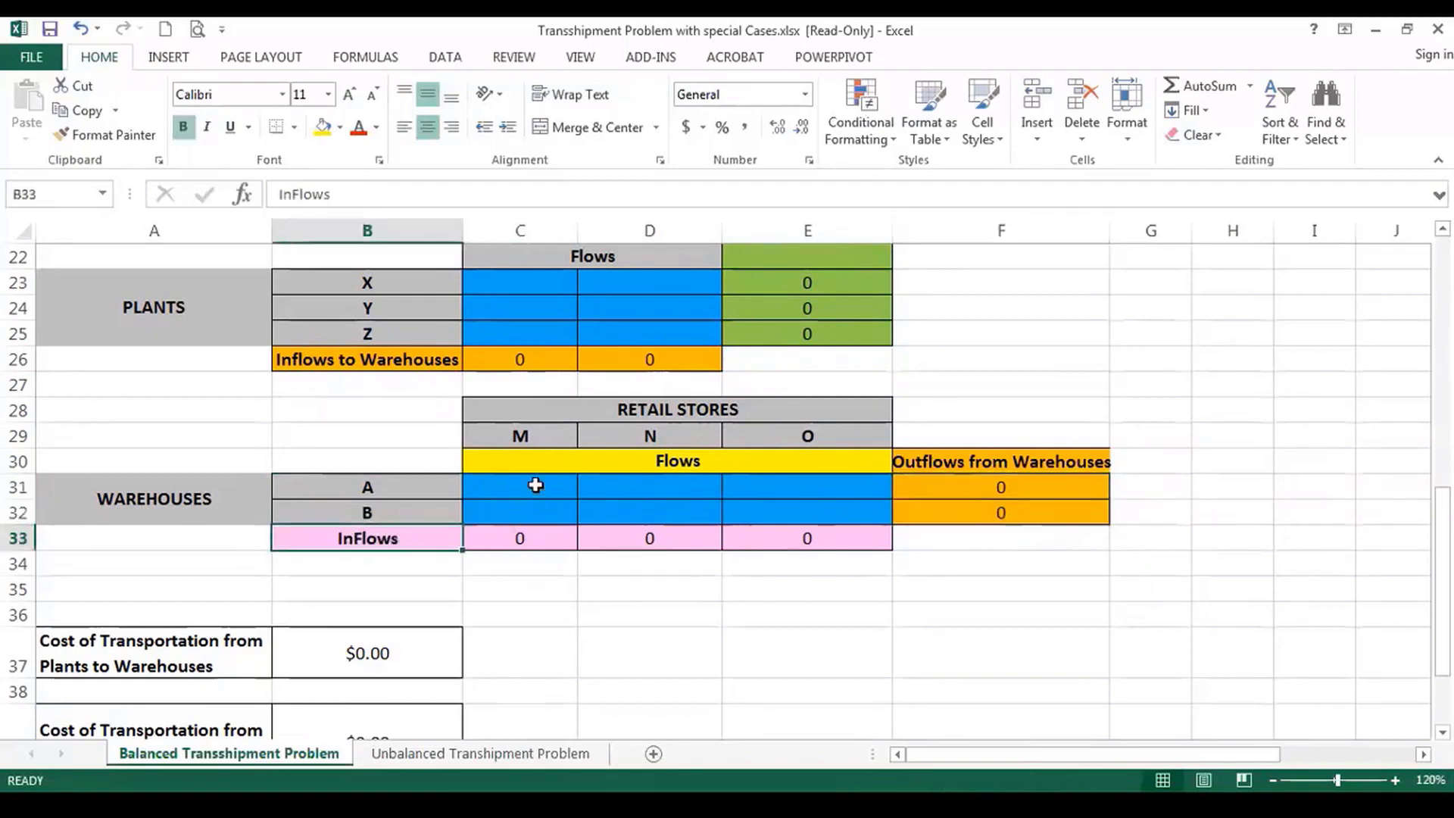
left_click_drag(535, 485, 661, 515)
left_click(548, 544)
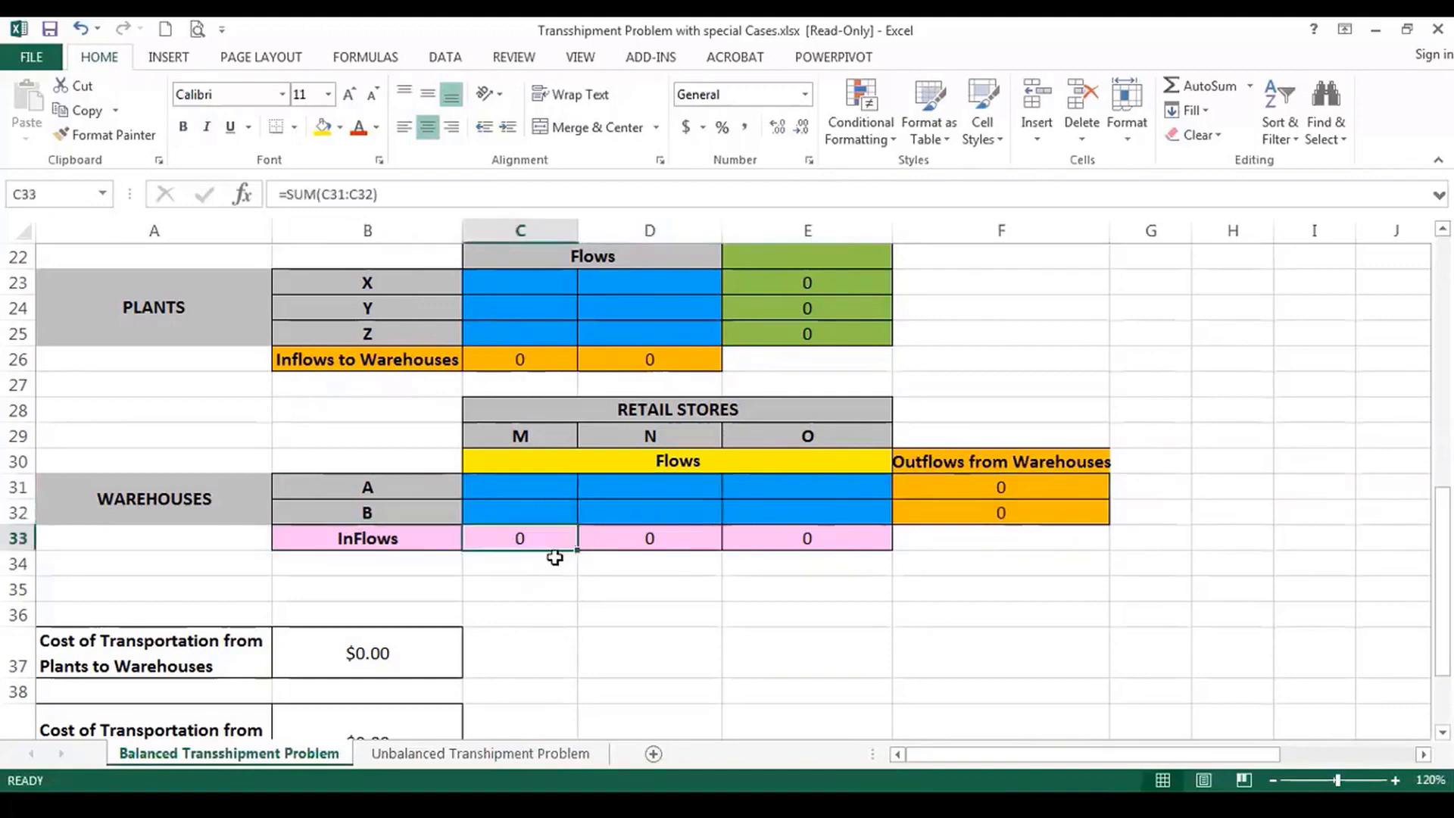
key("Right")
key("Right")
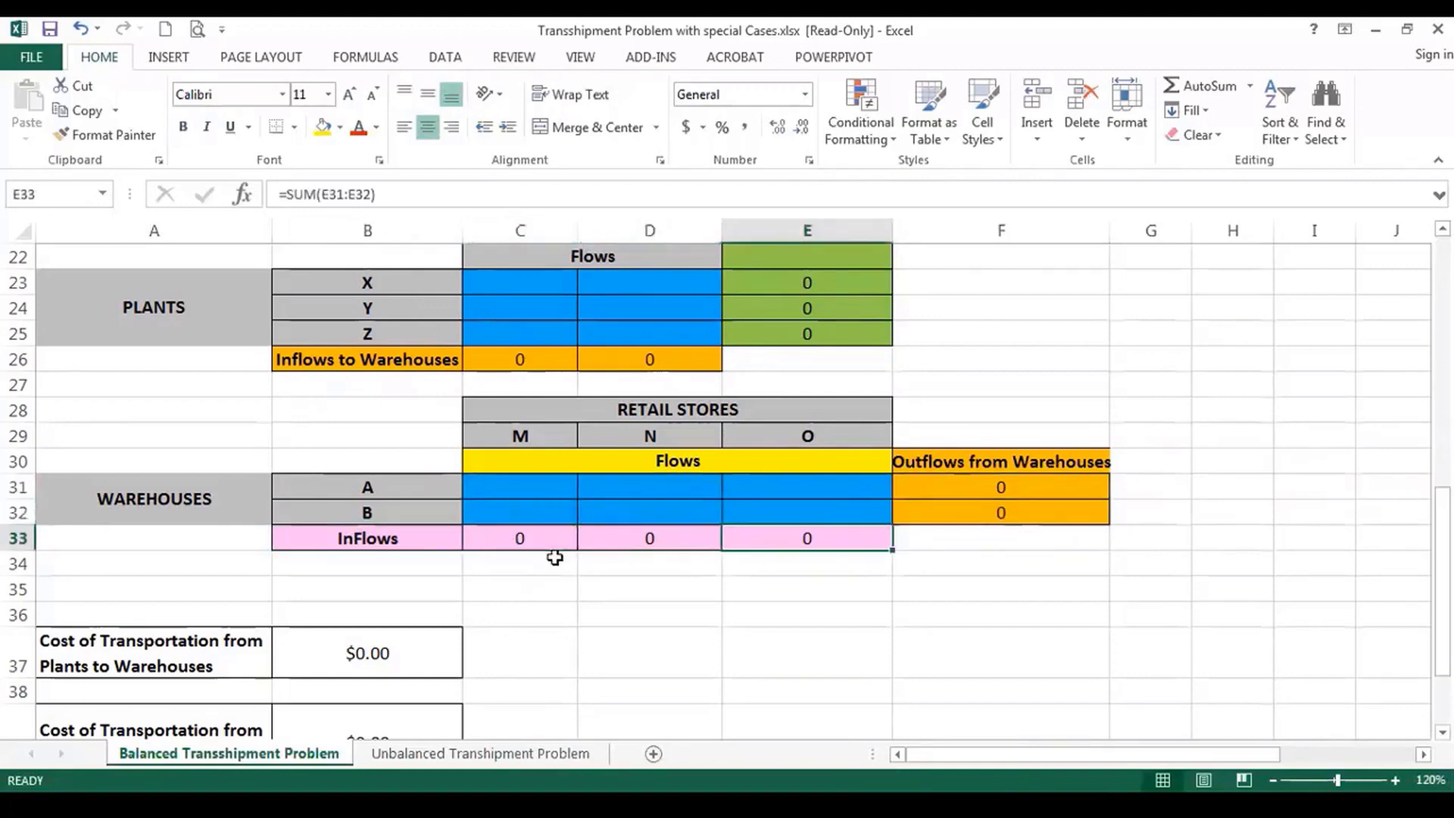
key("Left")
key("Left")
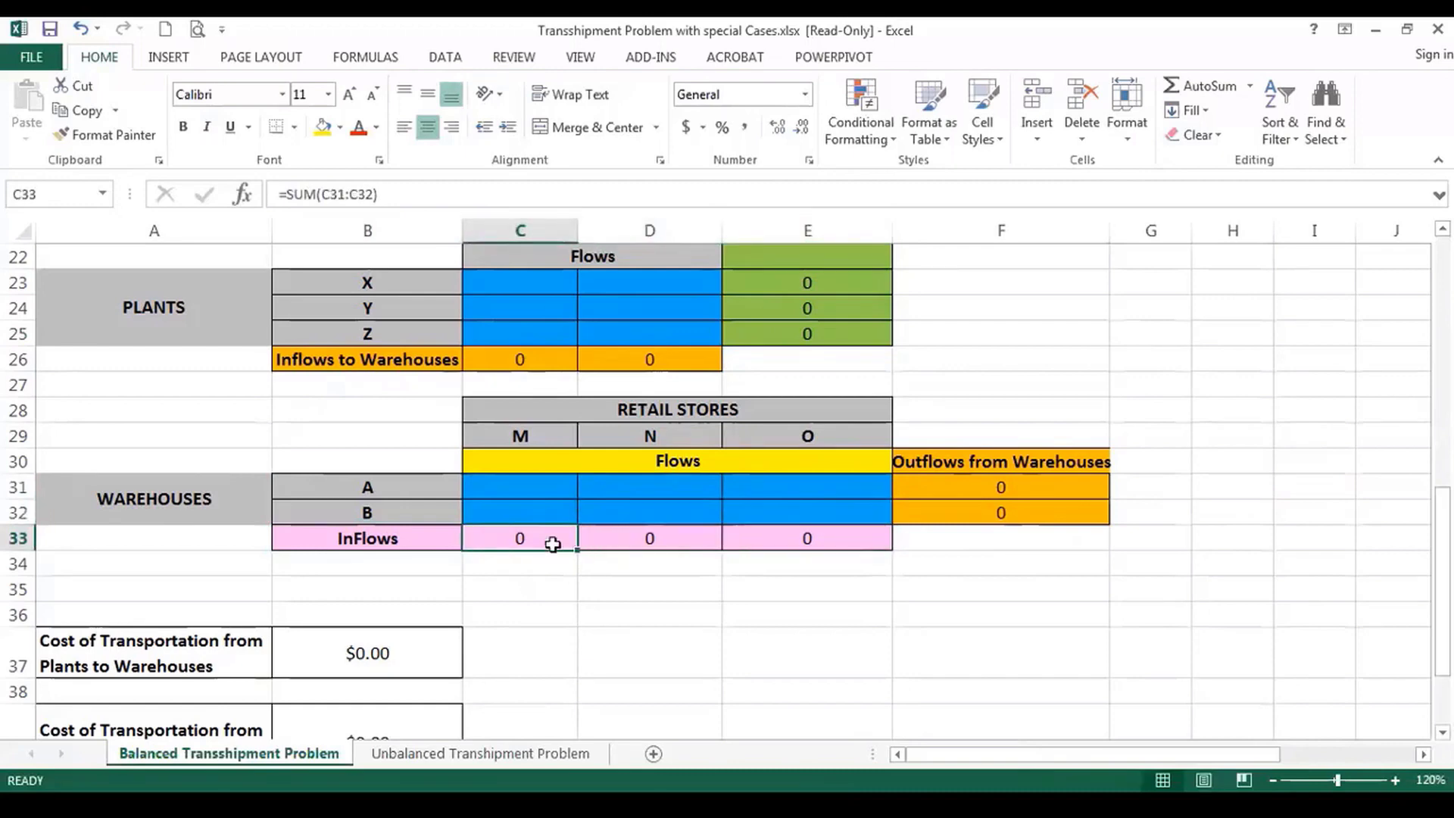
Inspect the plant-to-warehouse transportation cost formula in B37 and match the flows in C23:D25 with the unit costs in C6:D8.
scroll(560, 480, "down", 2)
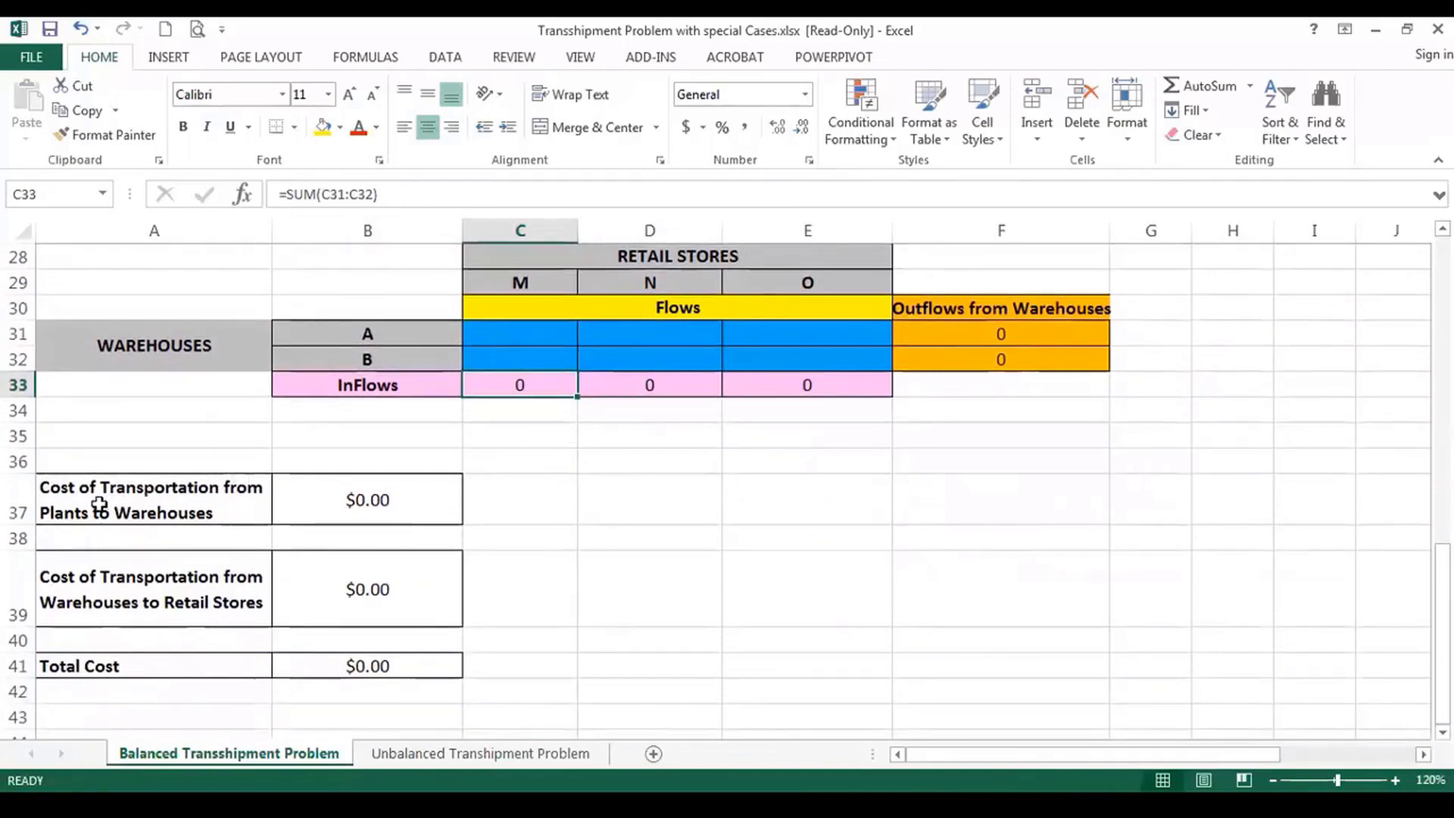
left_click(370, 504)
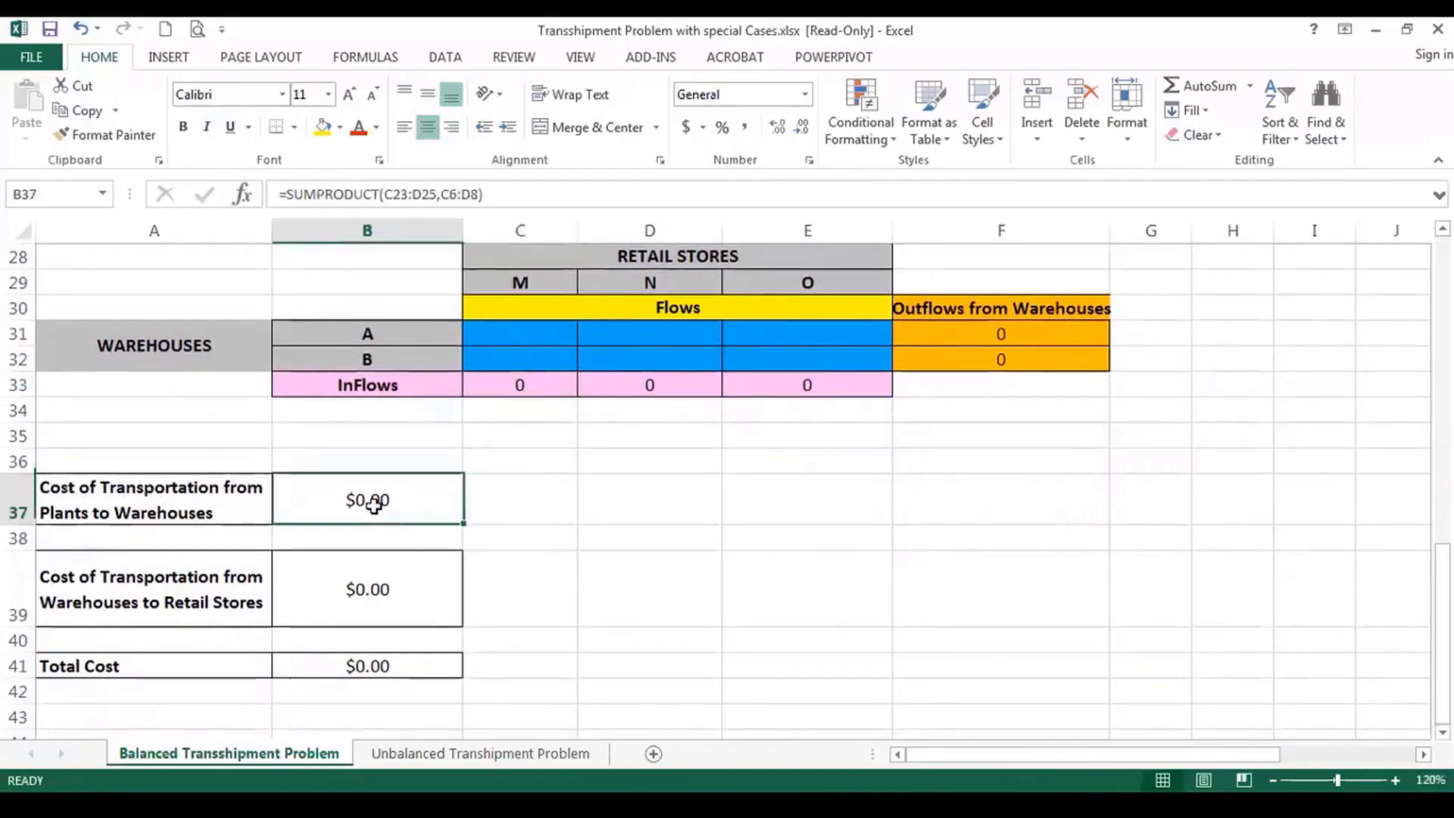
left_click(606, 531)
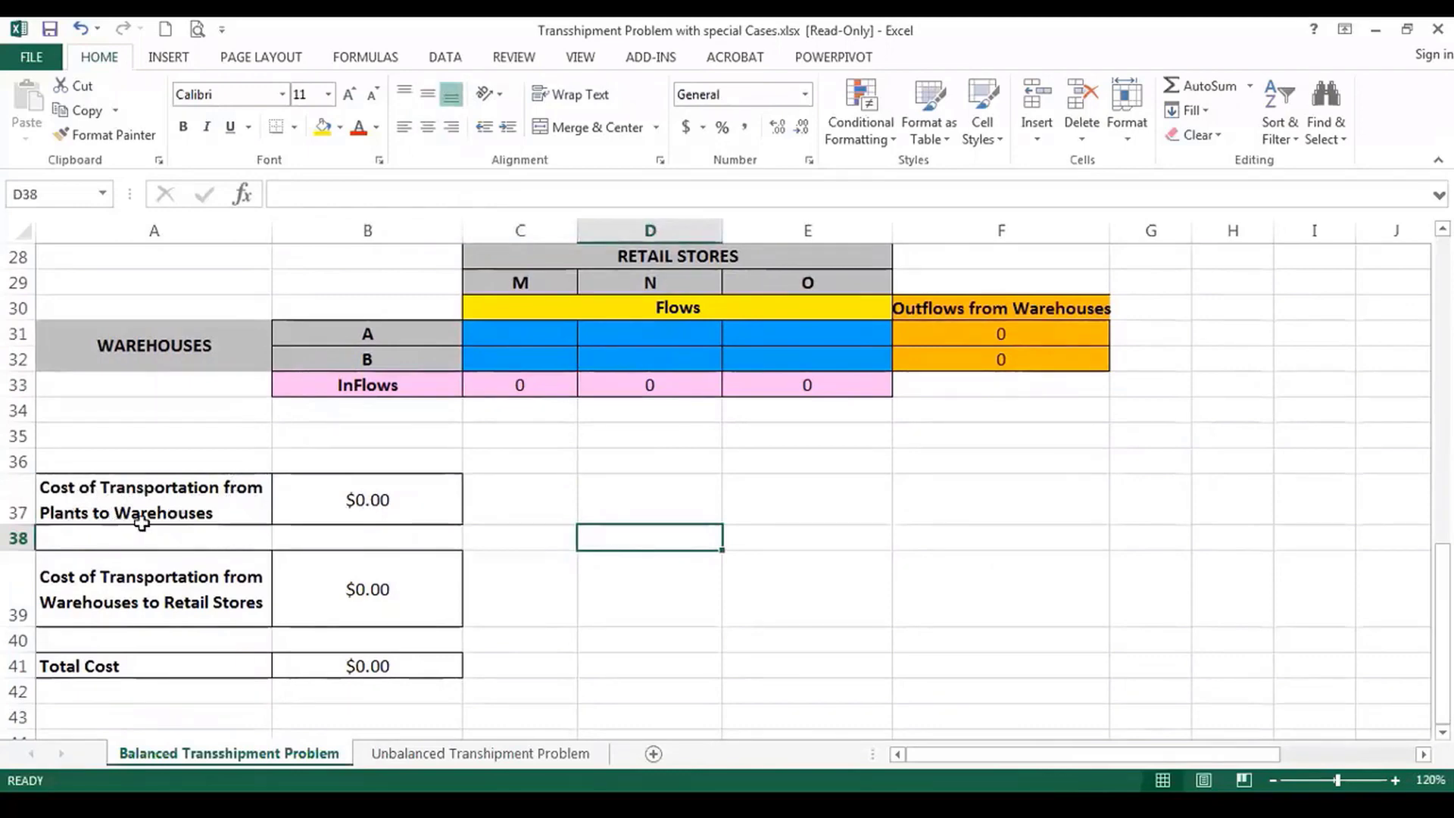
left_click(333, 509)
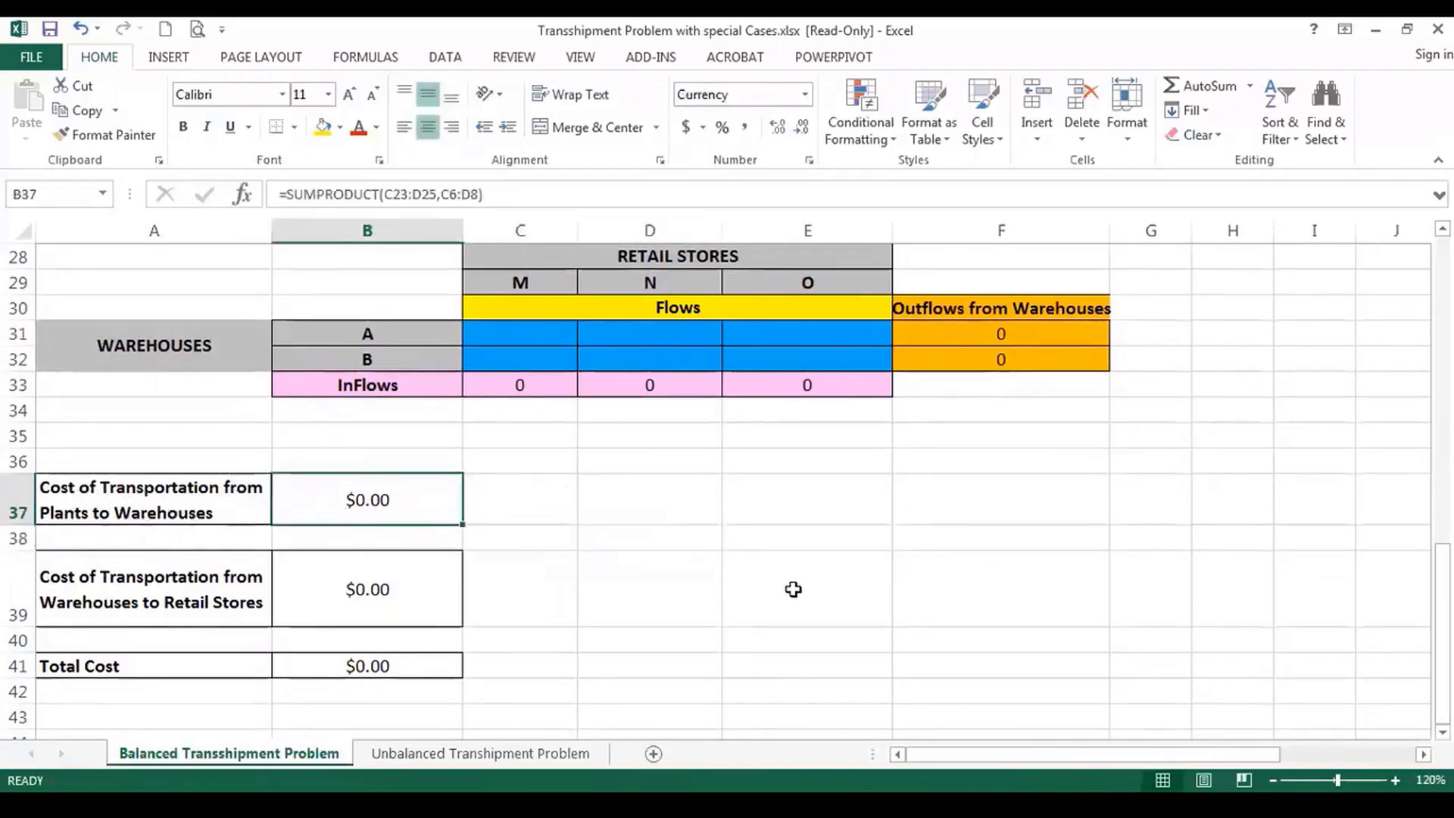
scroll(792, 587, "up", 4)
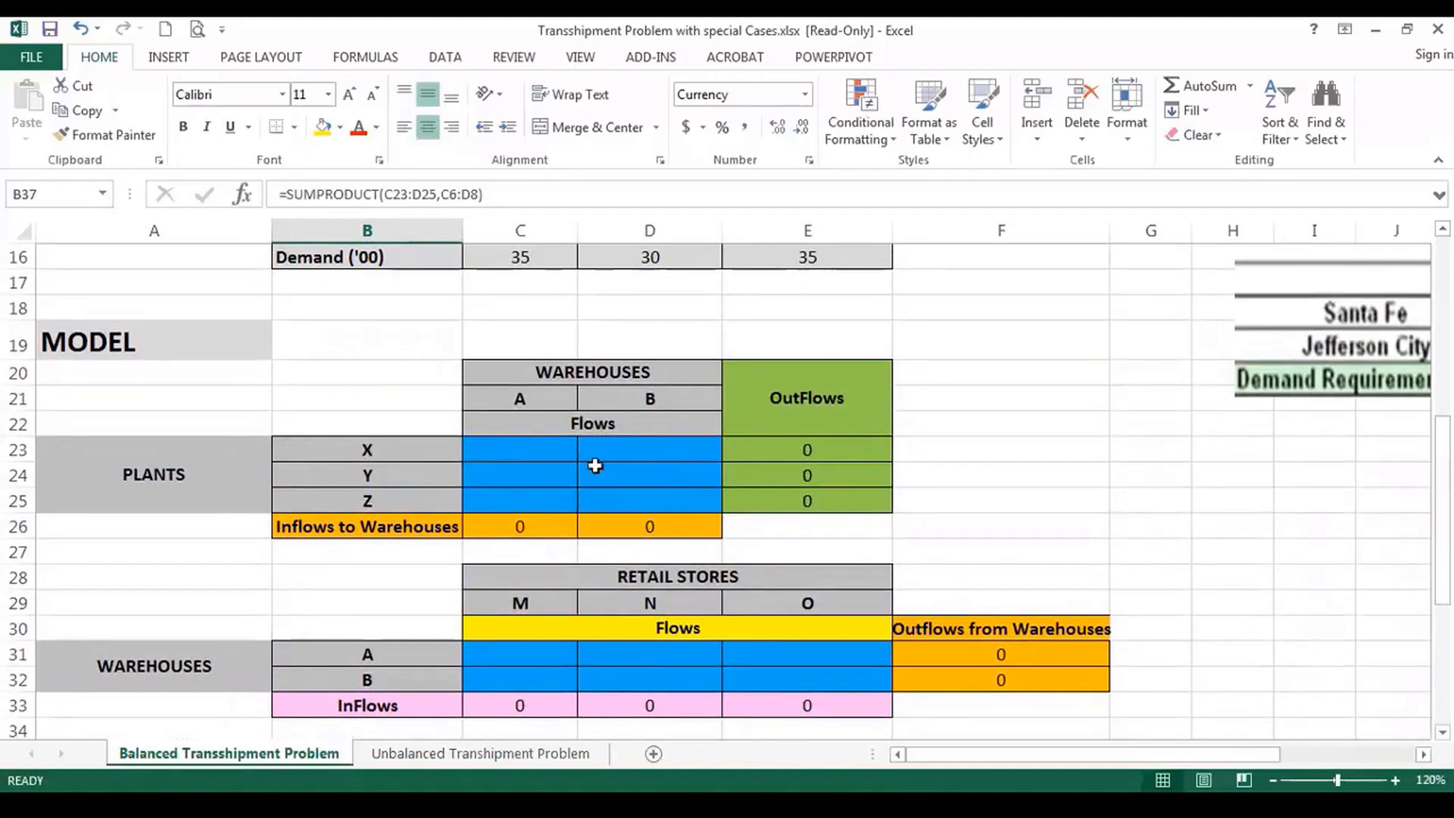
scroll(639, 493, "up", 5)
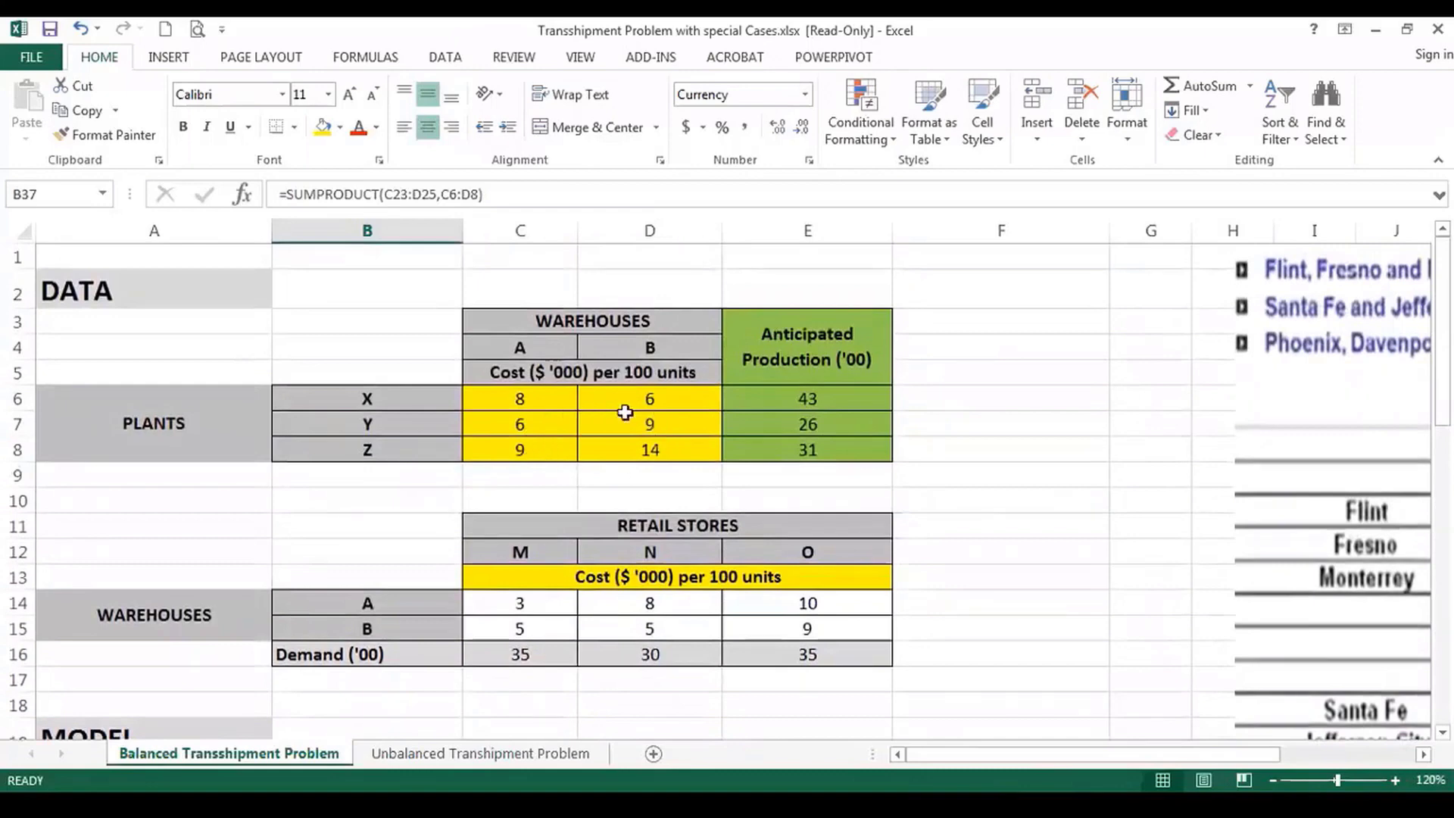
scroll(557, 417, "down", 3)
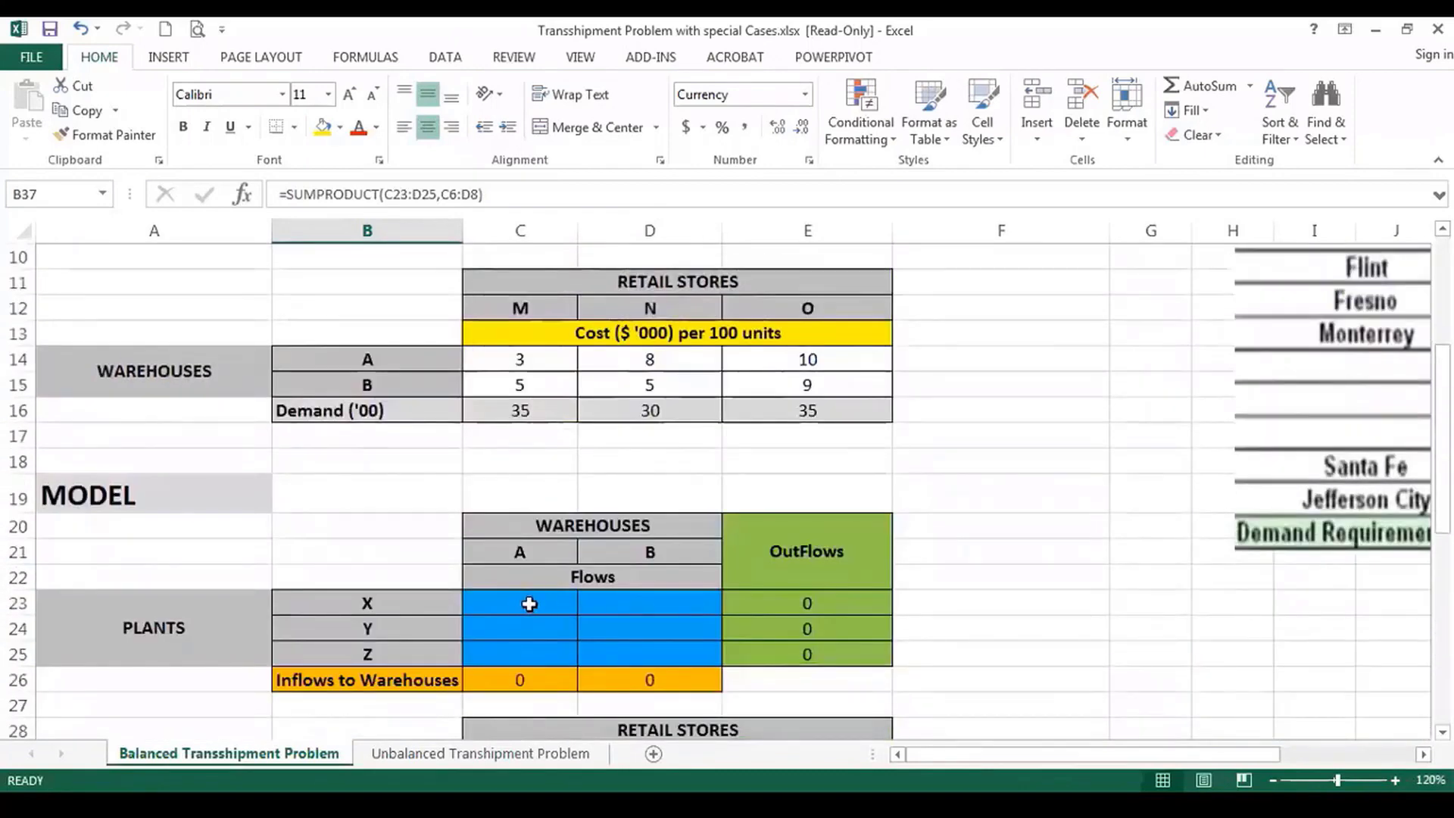
scroll(529, 603, "up", 3)
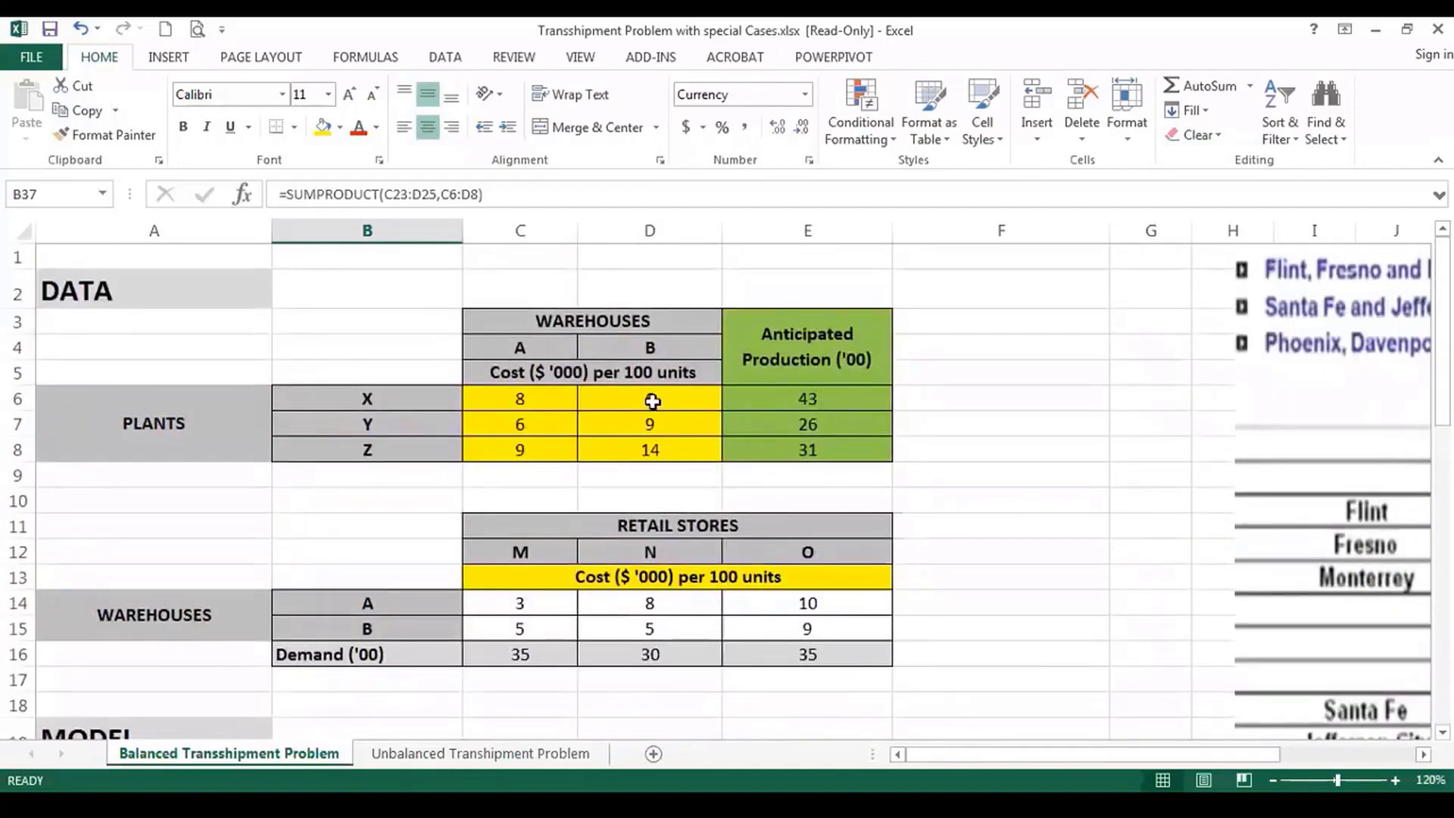
scroll(653, 429, "down", 1)
scroll(653, 429, "down", 3)
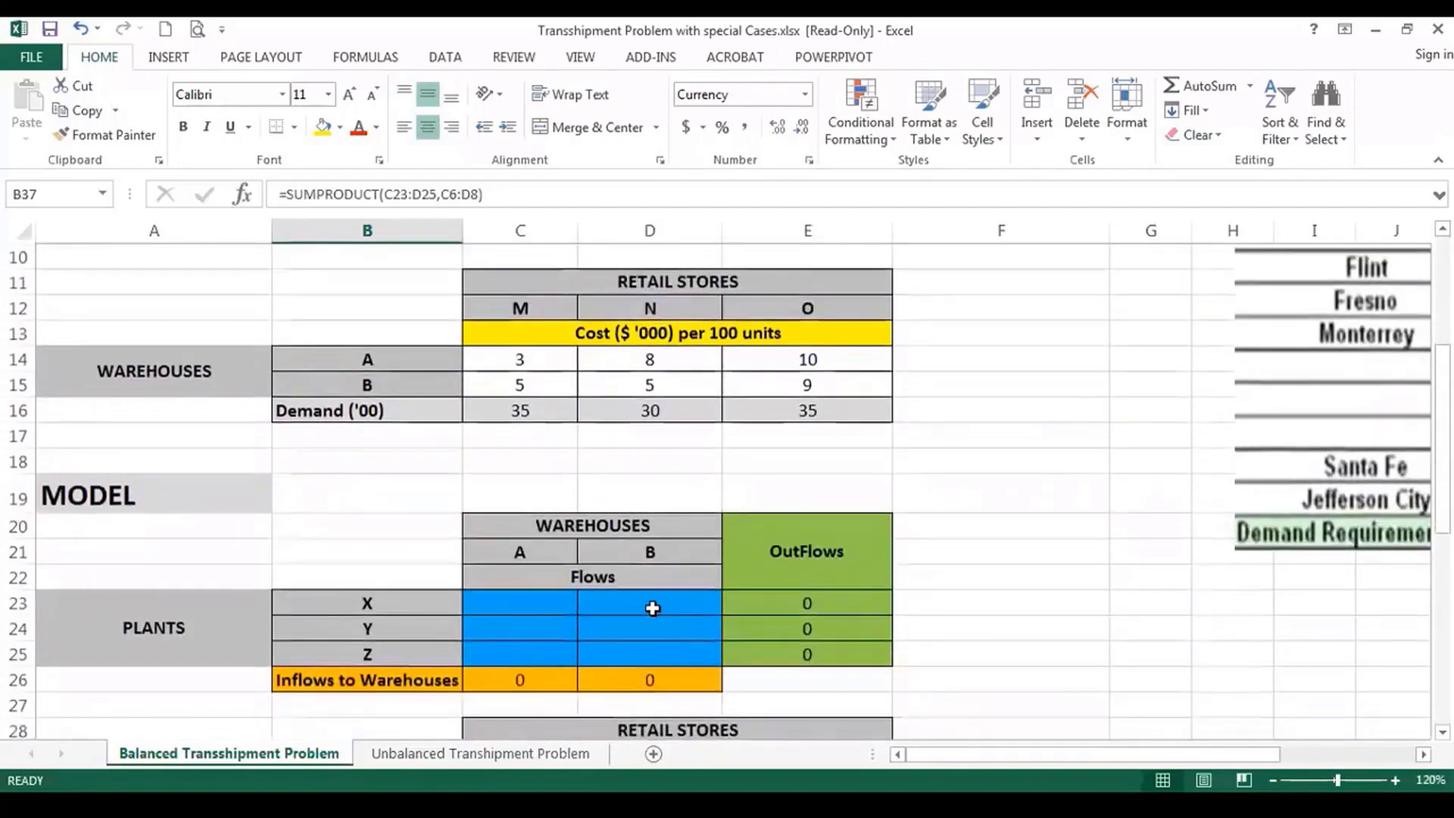
scroll(646, 608, "up", 3)
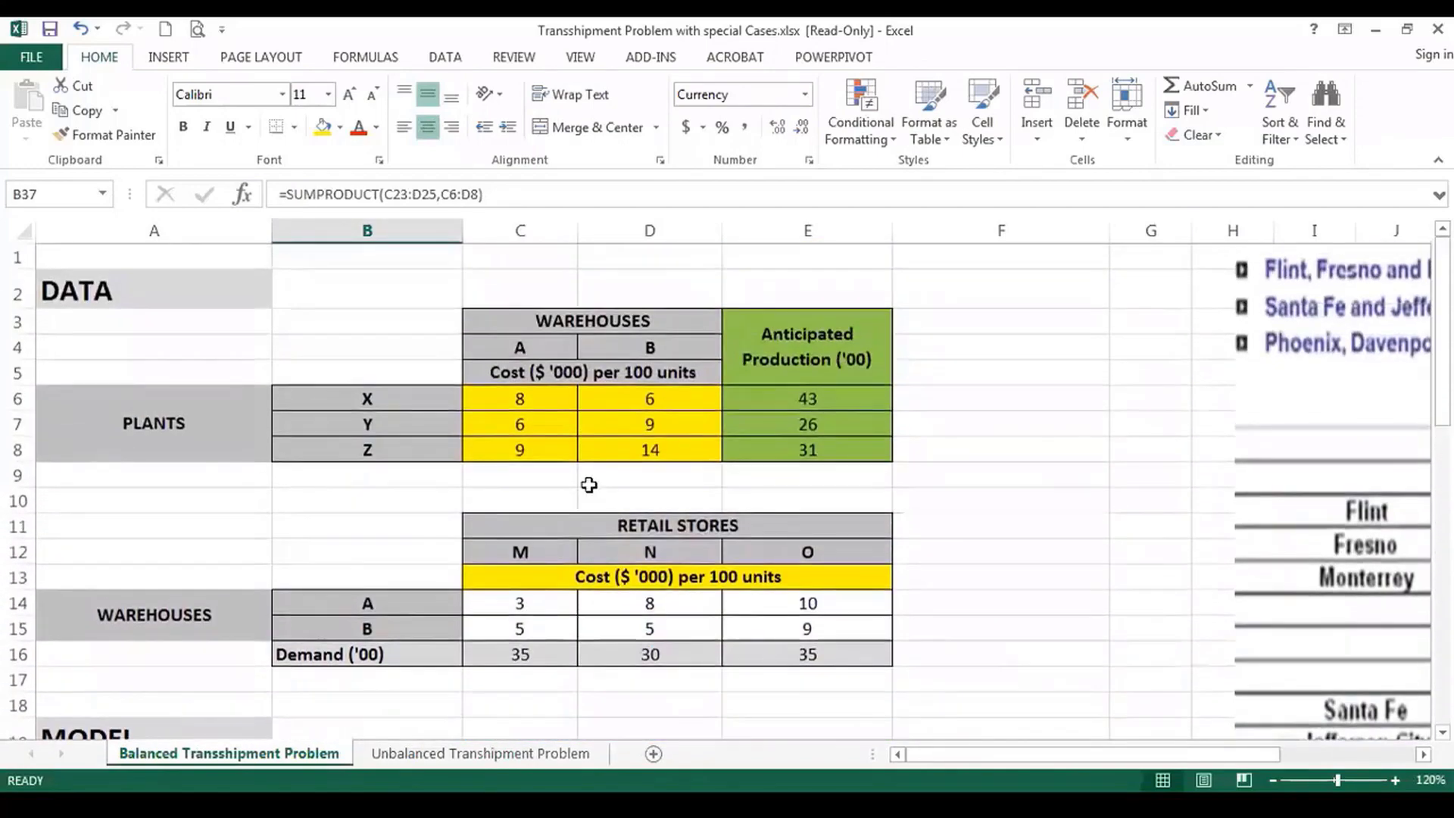
Inspect the warehouse-to-store transportation cost formula in B39 and match the flows in C31:E32 with the unit costs in C14:E15.
scroll(543, 428, "down", 5)
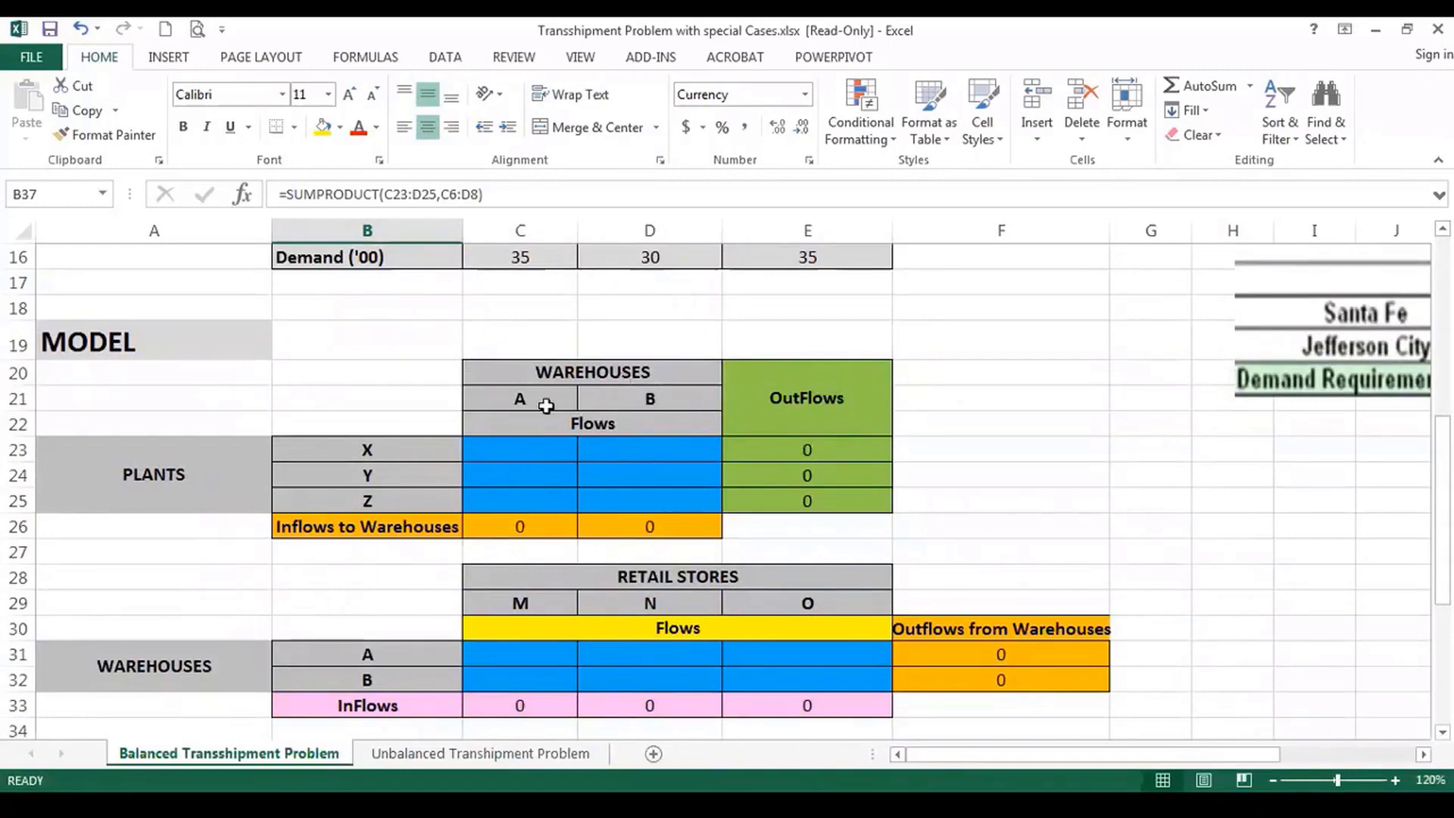
scroll(599, 499, "down", 5)
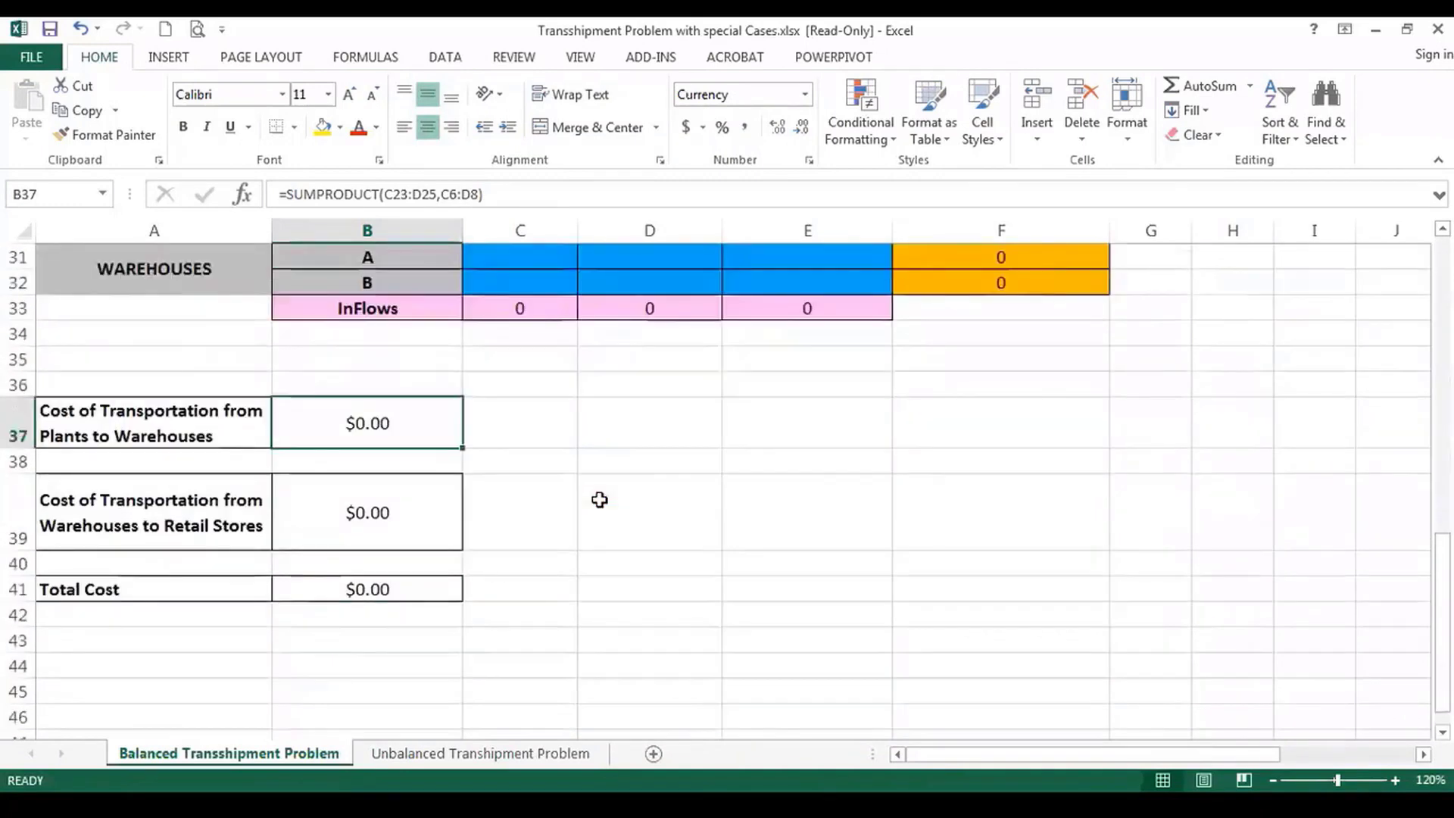
left_click(375, 513)
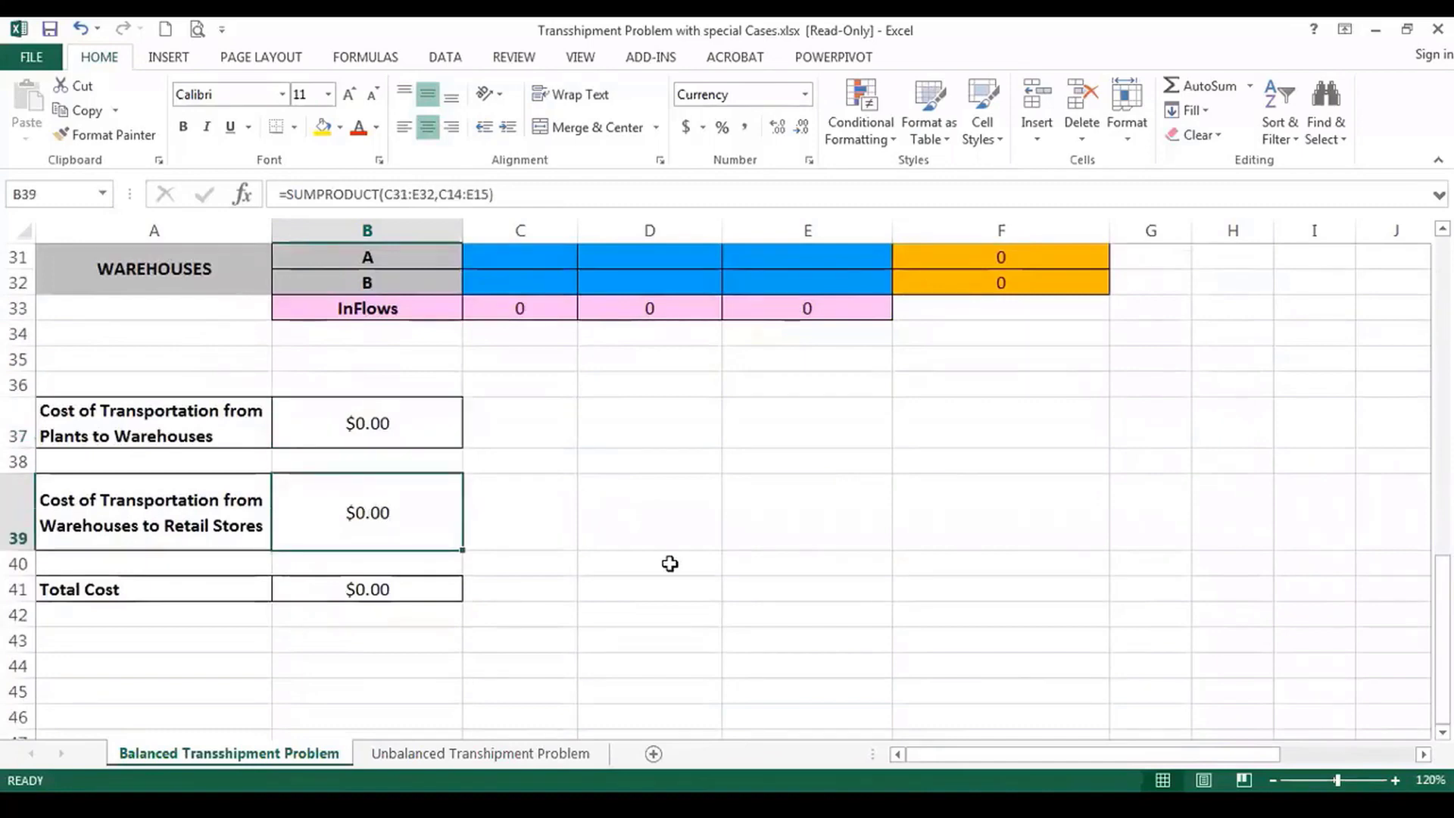
scroll(738, 583, "up", 4)
left_click_drag(525, 576, 788, 596)
scroll(788, 596, "up", 3)
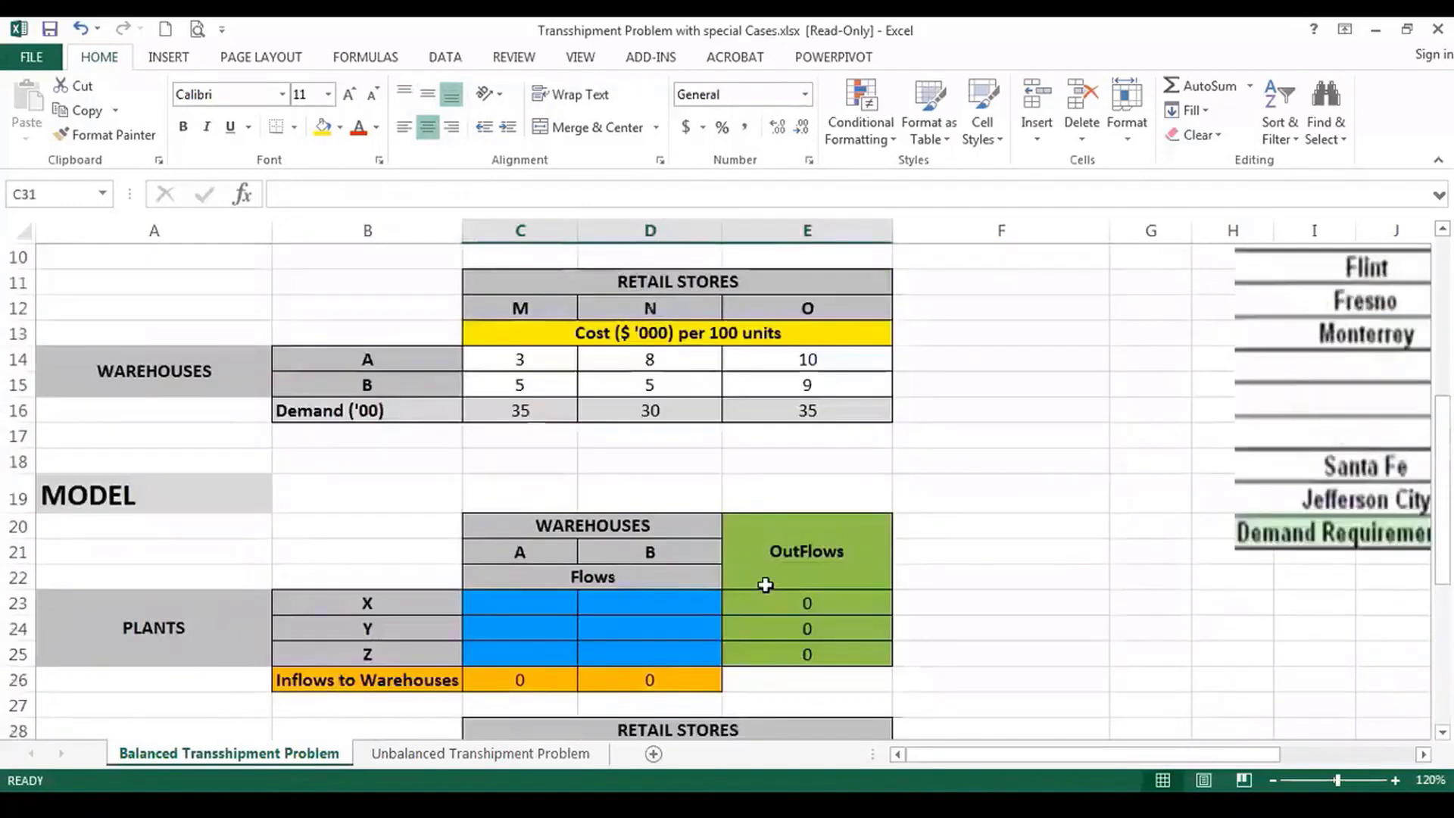
scroll(523, 481, "up", 3)
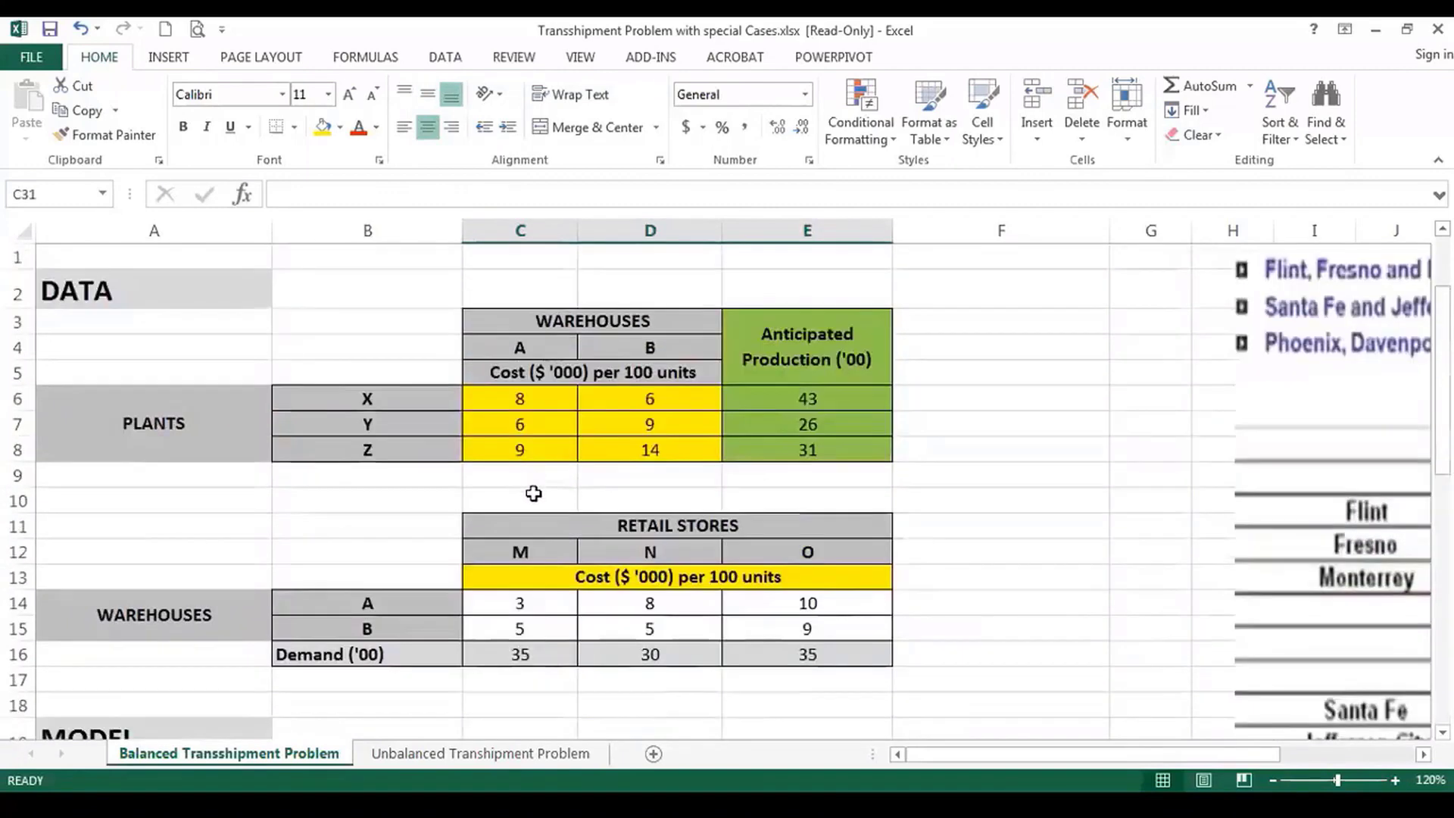
left_click_drag(503, 601, 776, 621)
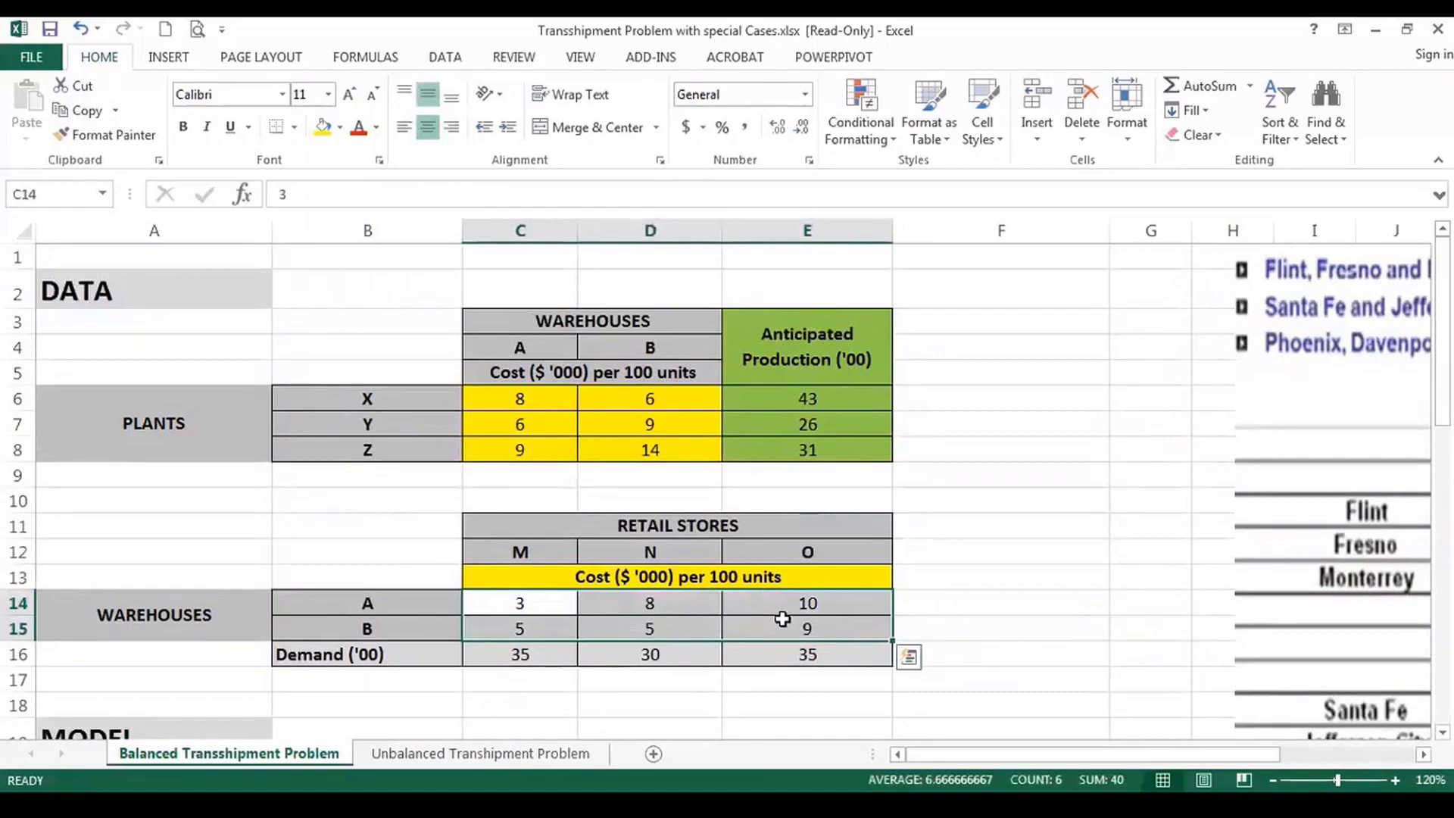
scroll(782, 618, "down", 3)
scroll(782, 617, "down", 3)
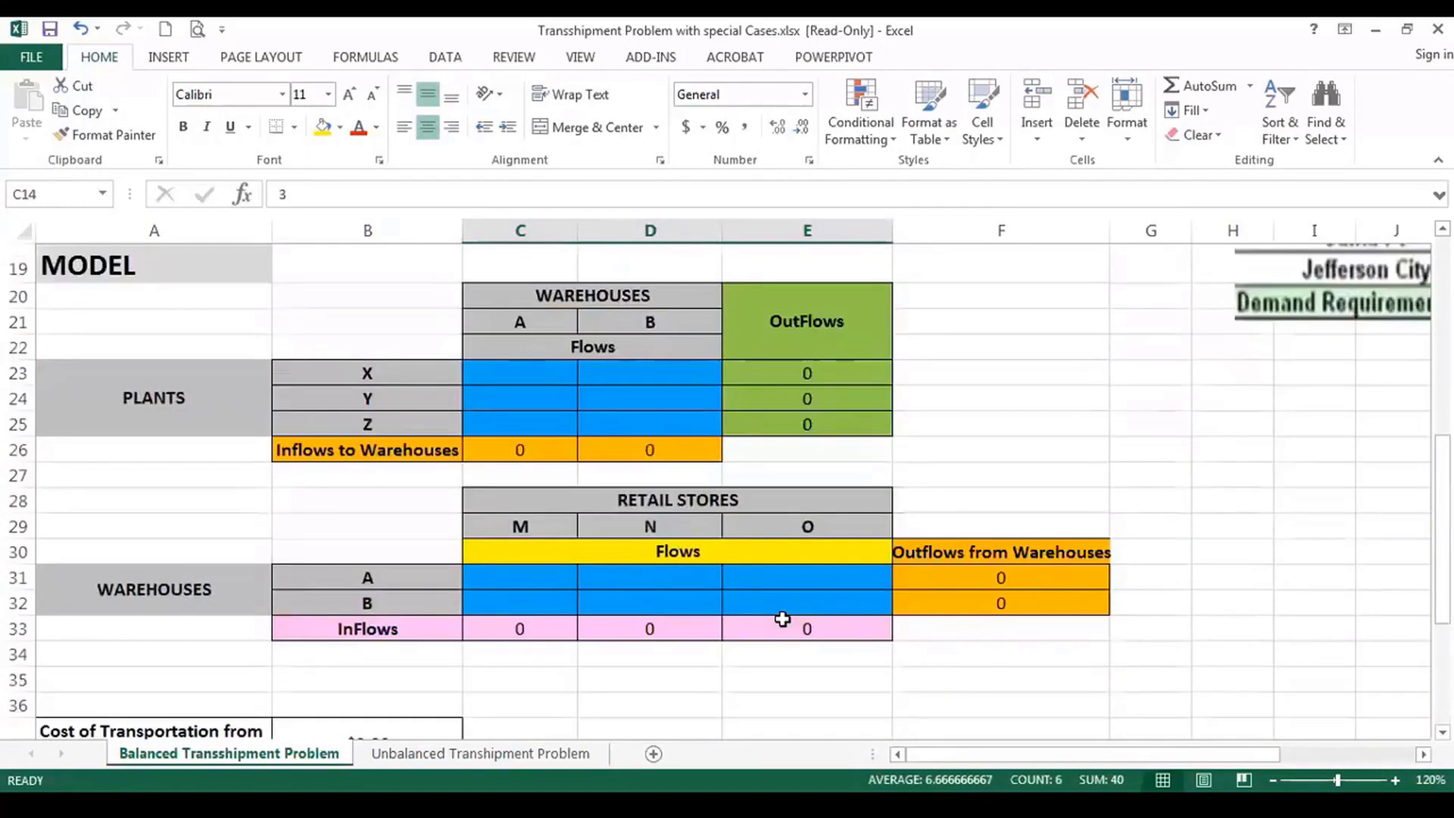
scroll(782, 614, "up", 6)
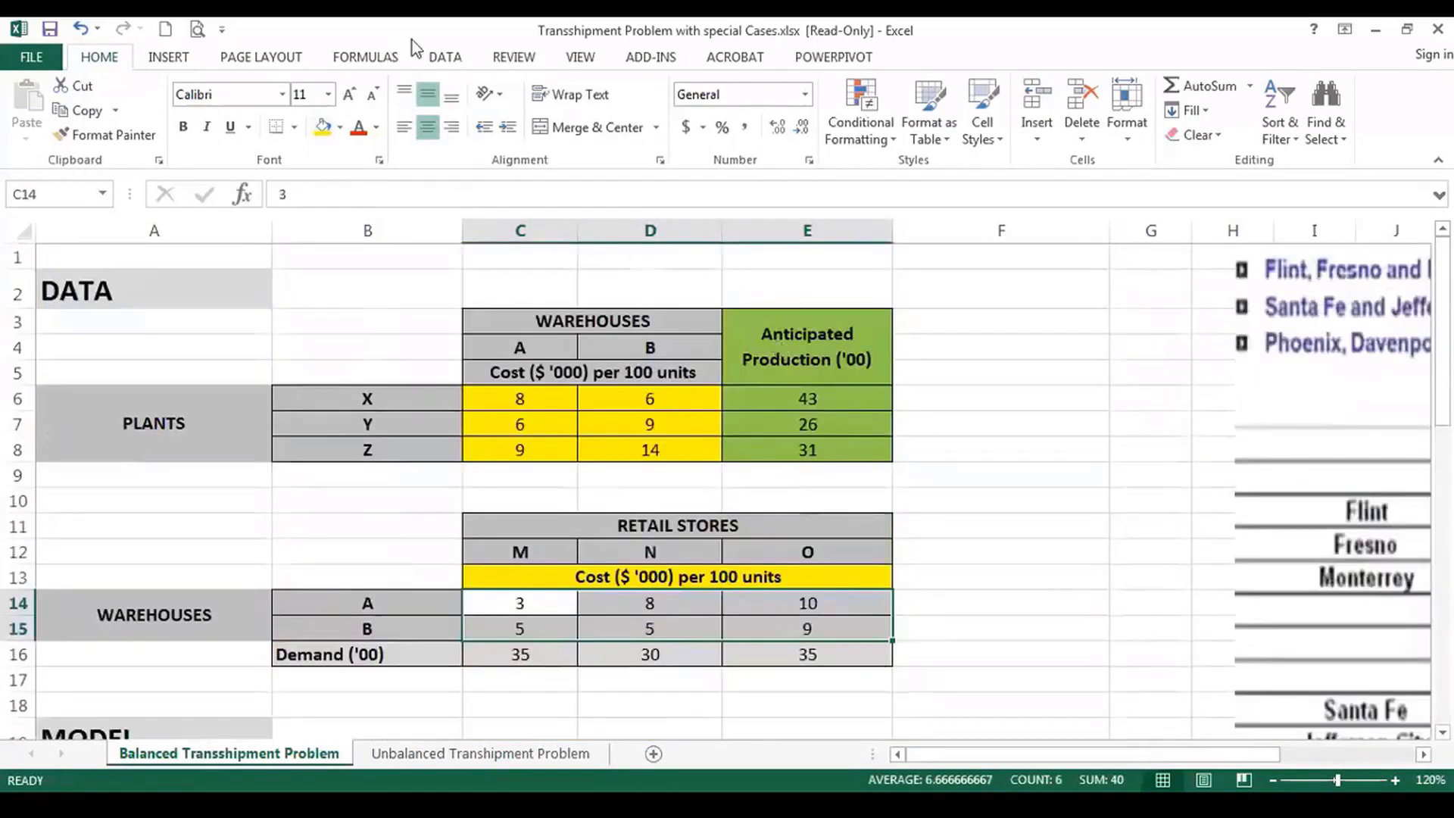
Check Solver's objective cell, close Solver, and inspect the Total Cost formula in B41 along with its components B37 and B39.
left_click(447, 58)
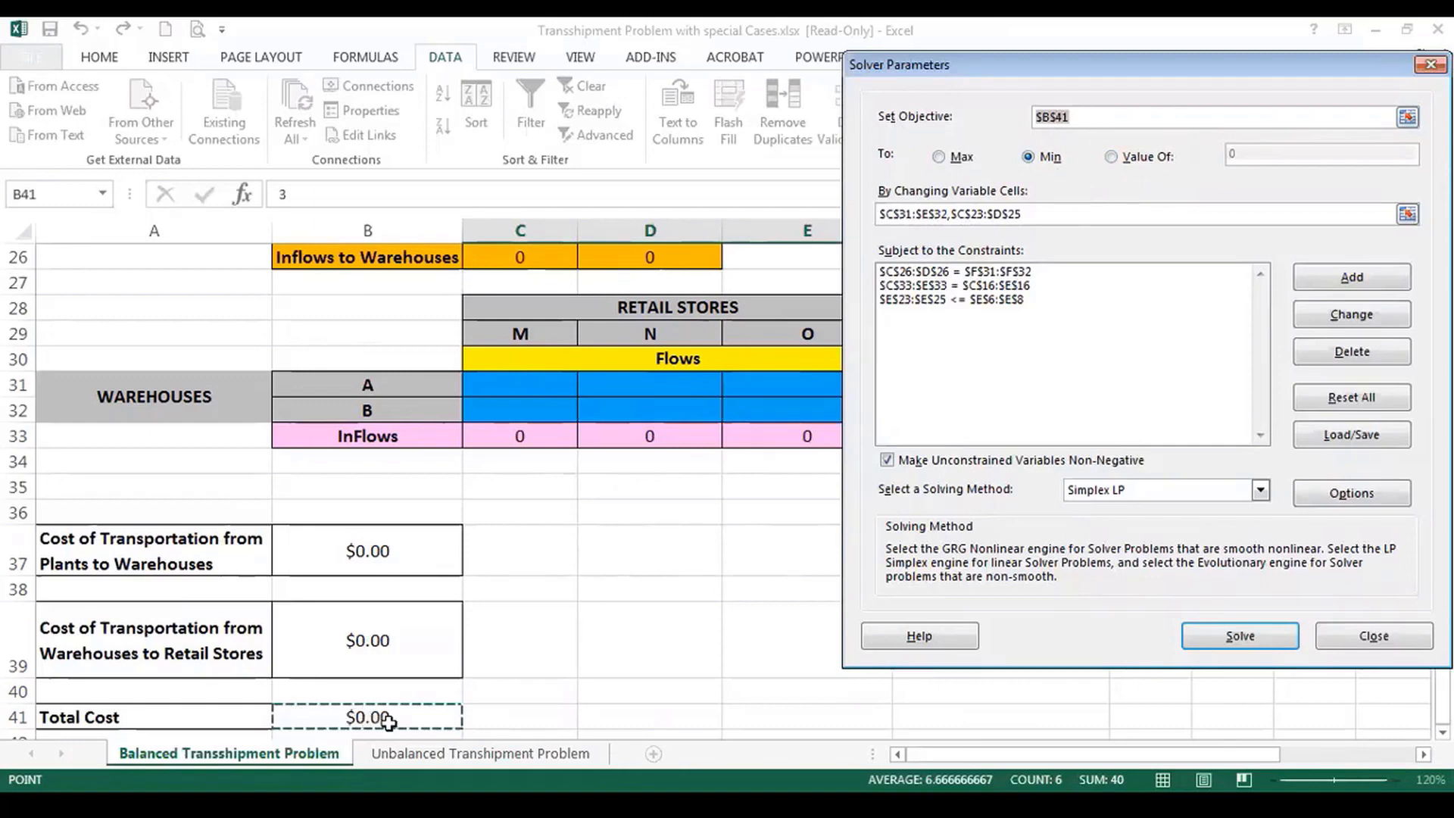
left_click(1371, 636)
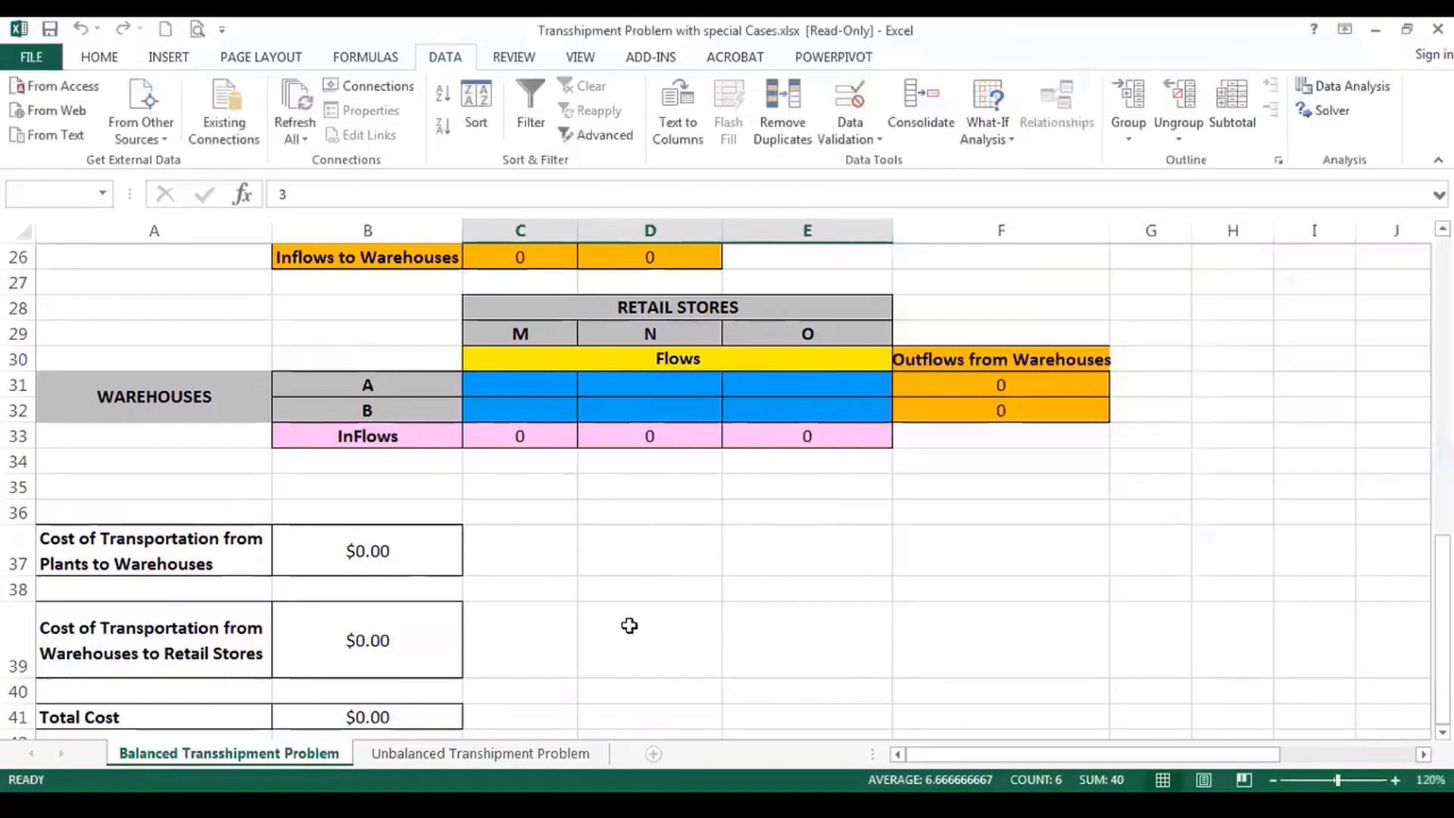
left_click(352, 551)
left_click(380, 640)
left_click(387, 718)
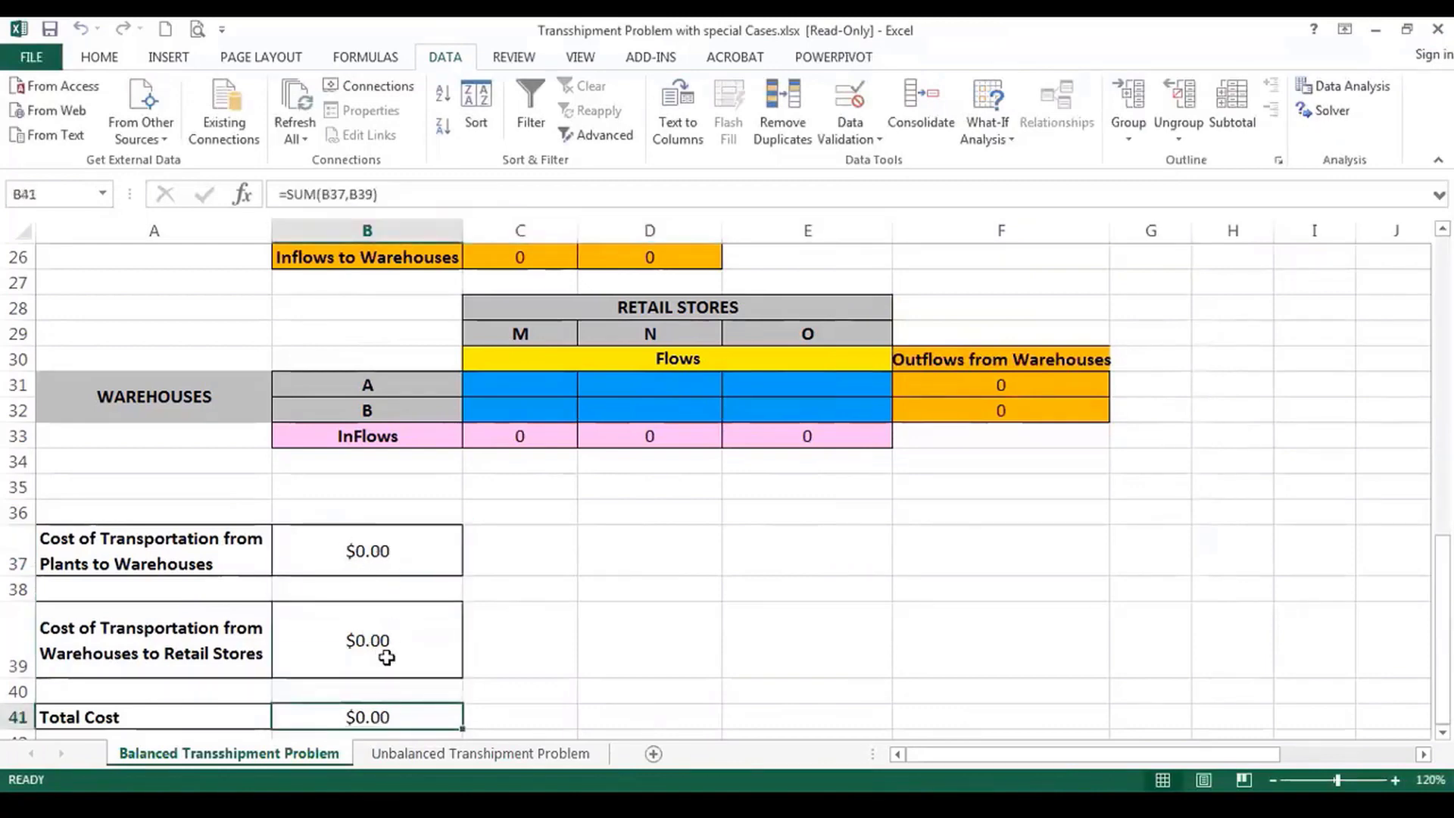
Reopen Solver and restore the Total Cost cell B41 as the objective.
left_click(1342, 115)
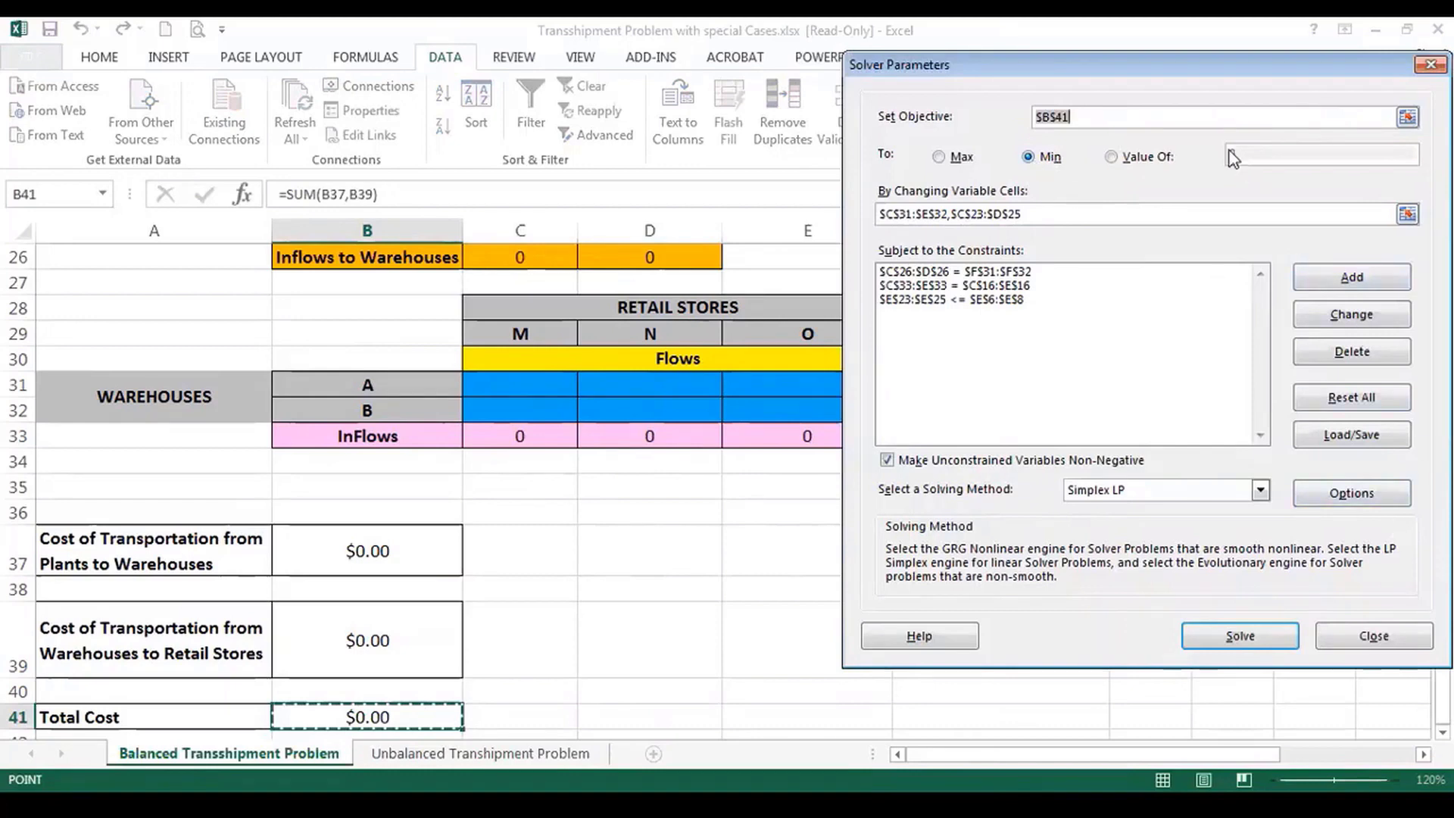
left_click(704, 651)
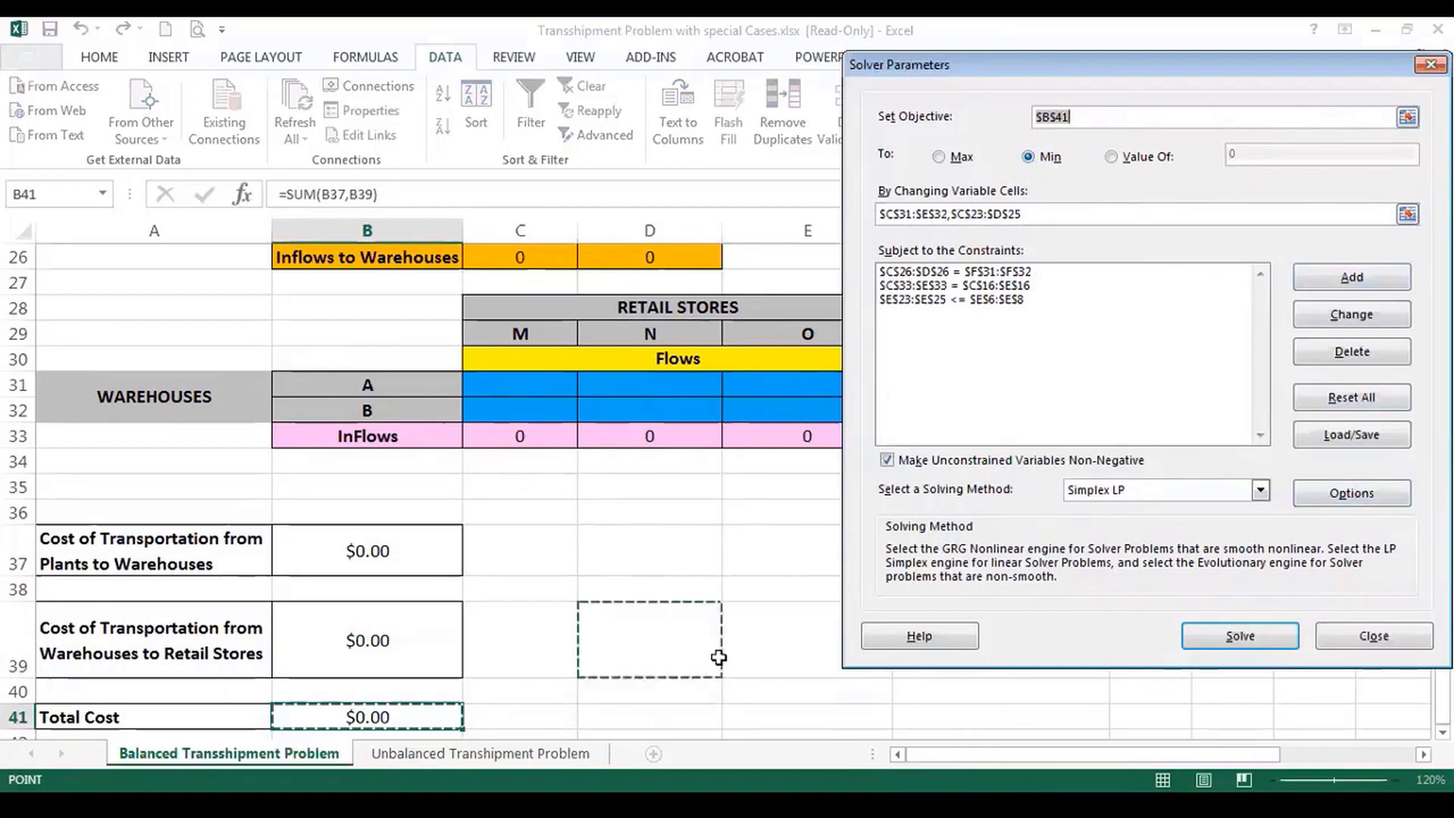
scroll(720, 657, "up", 2)
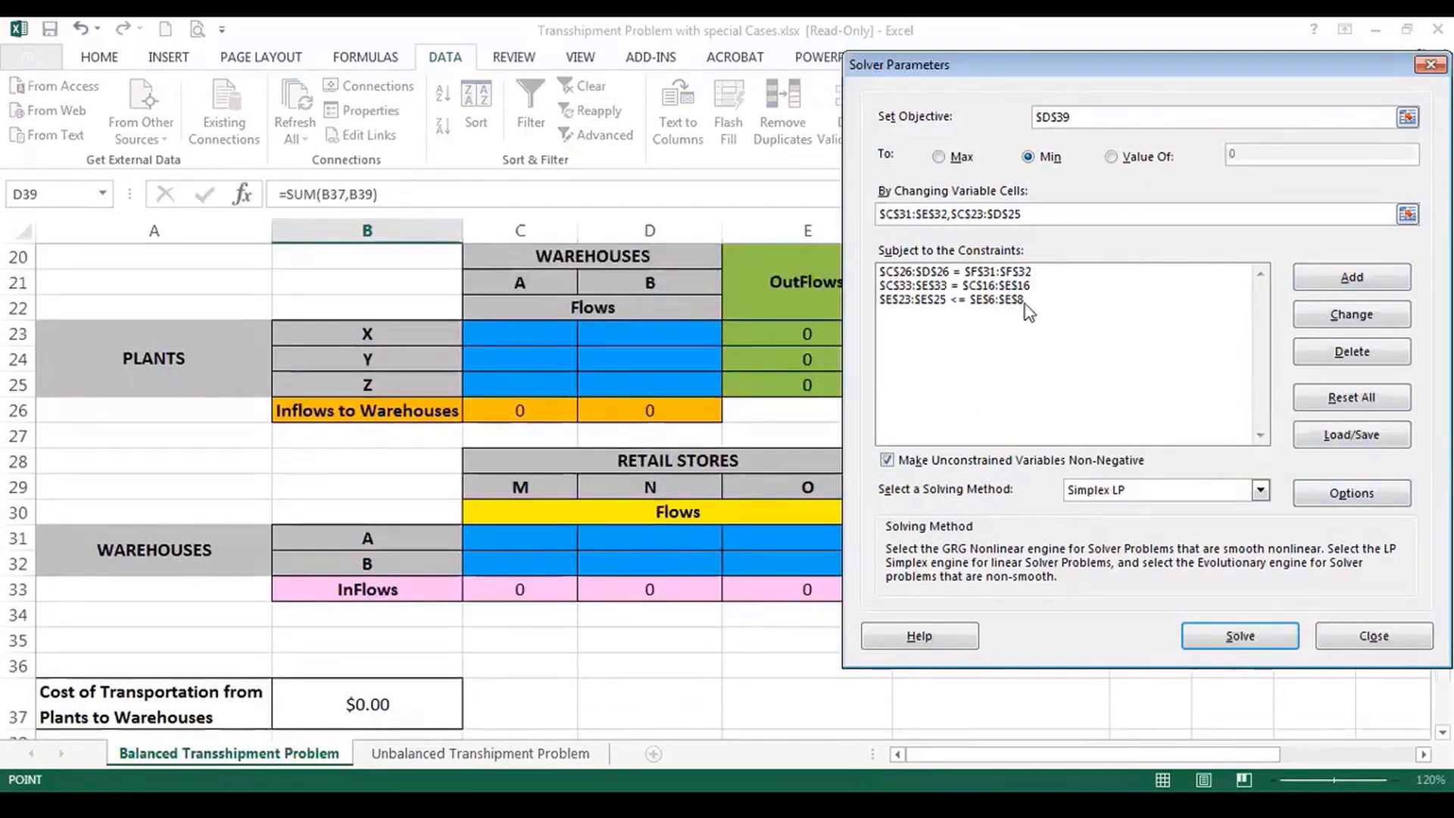
key("ctrl+z")
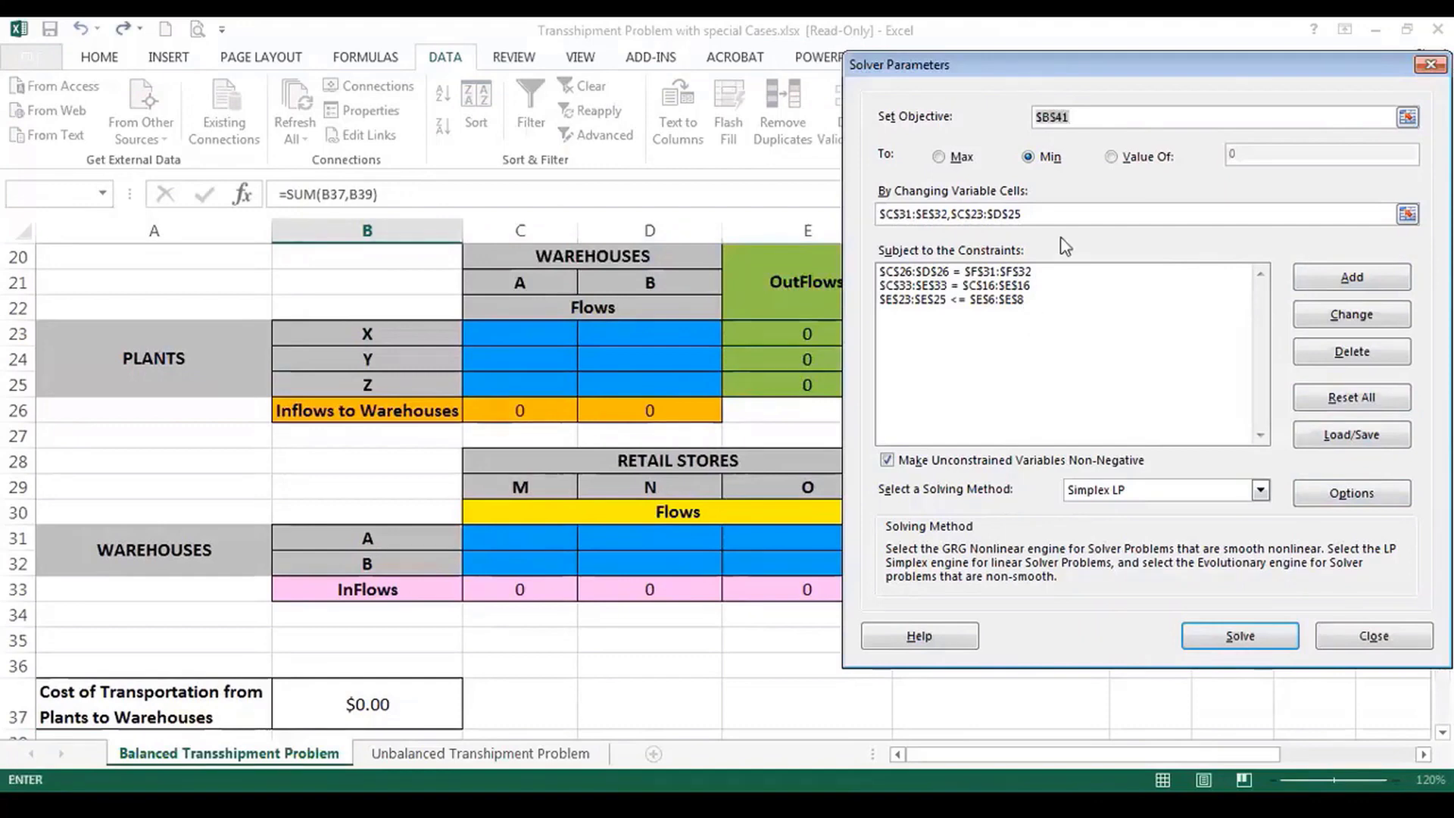
Reselect Solver's changing variable cells as the plant-to-warehouse flows C23:D25 and the warehouse-to-store flows C31:E32.
left_click(1046, 215)
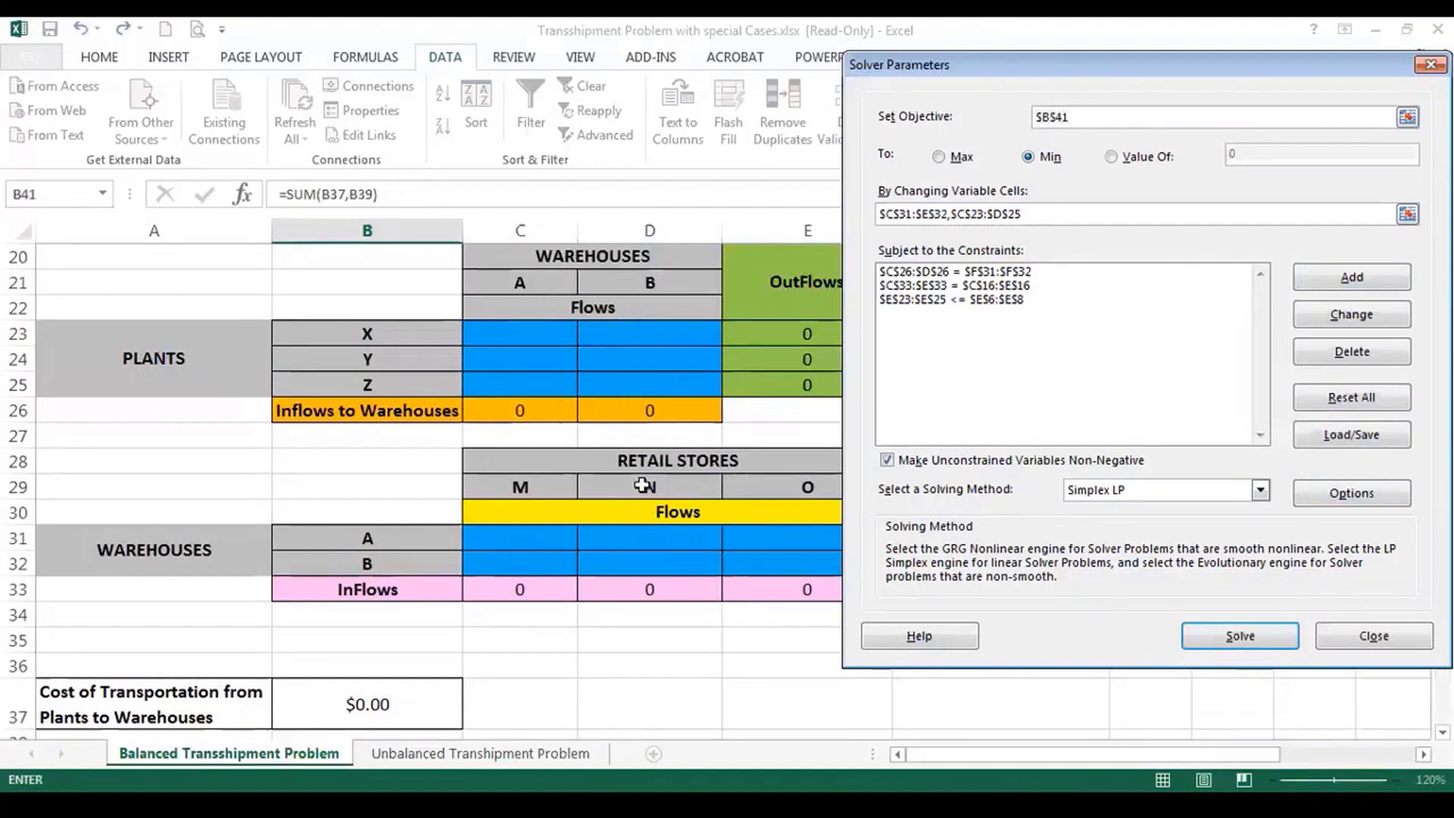
scroll(642, 485, "up", 1)
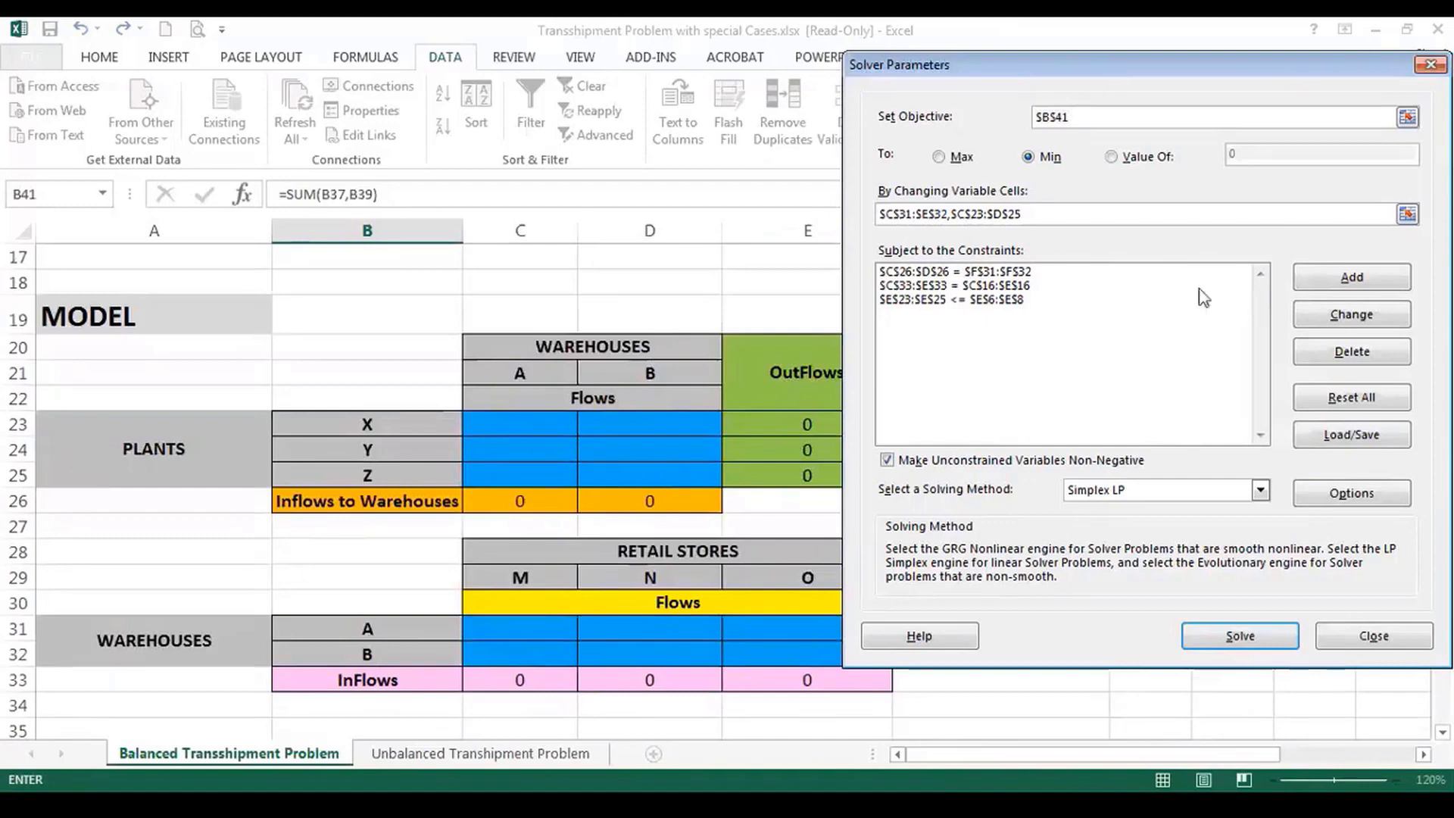
left_click(1406, 214)
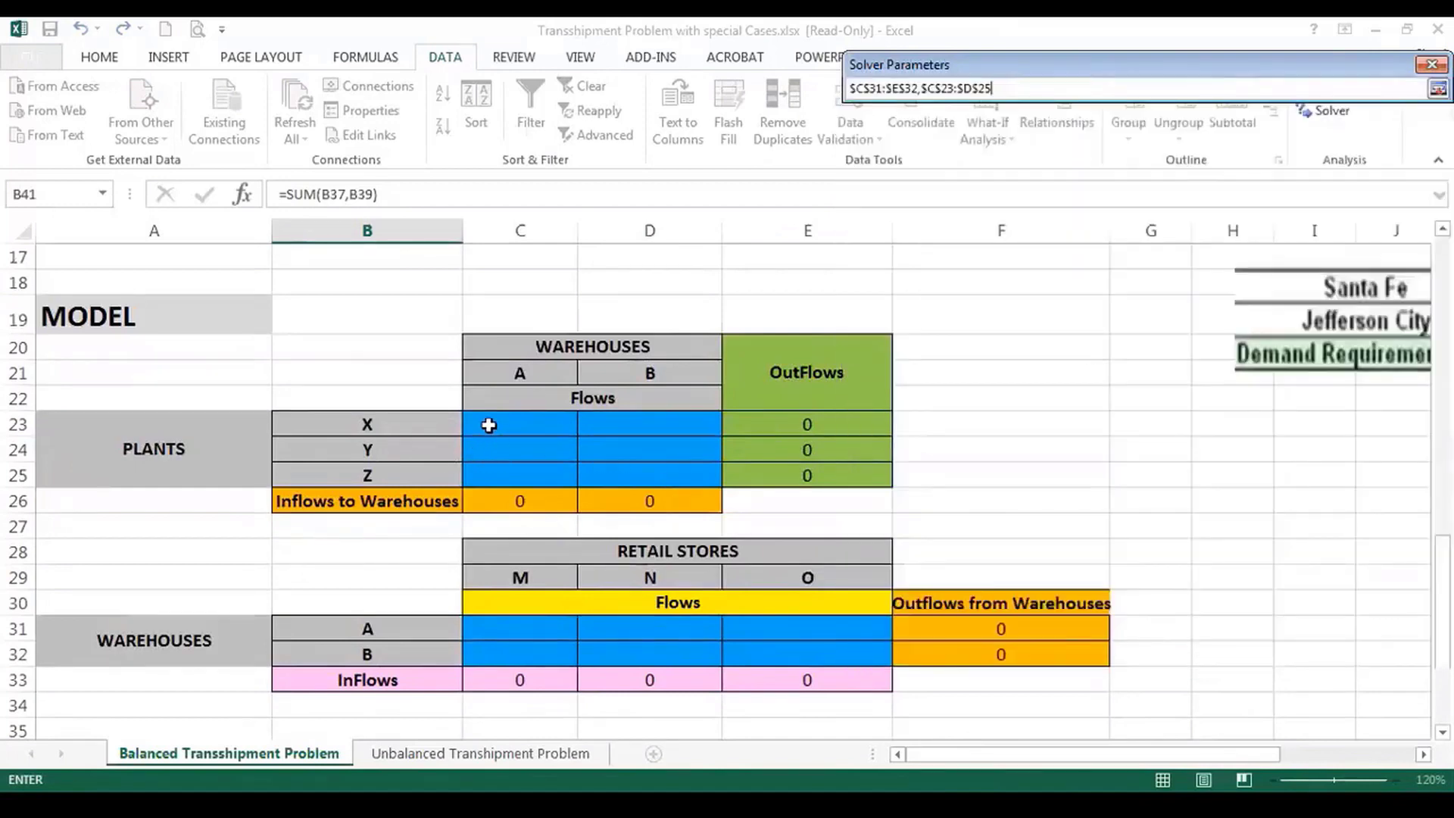
left_click_drag(488, 425, 655, 476)
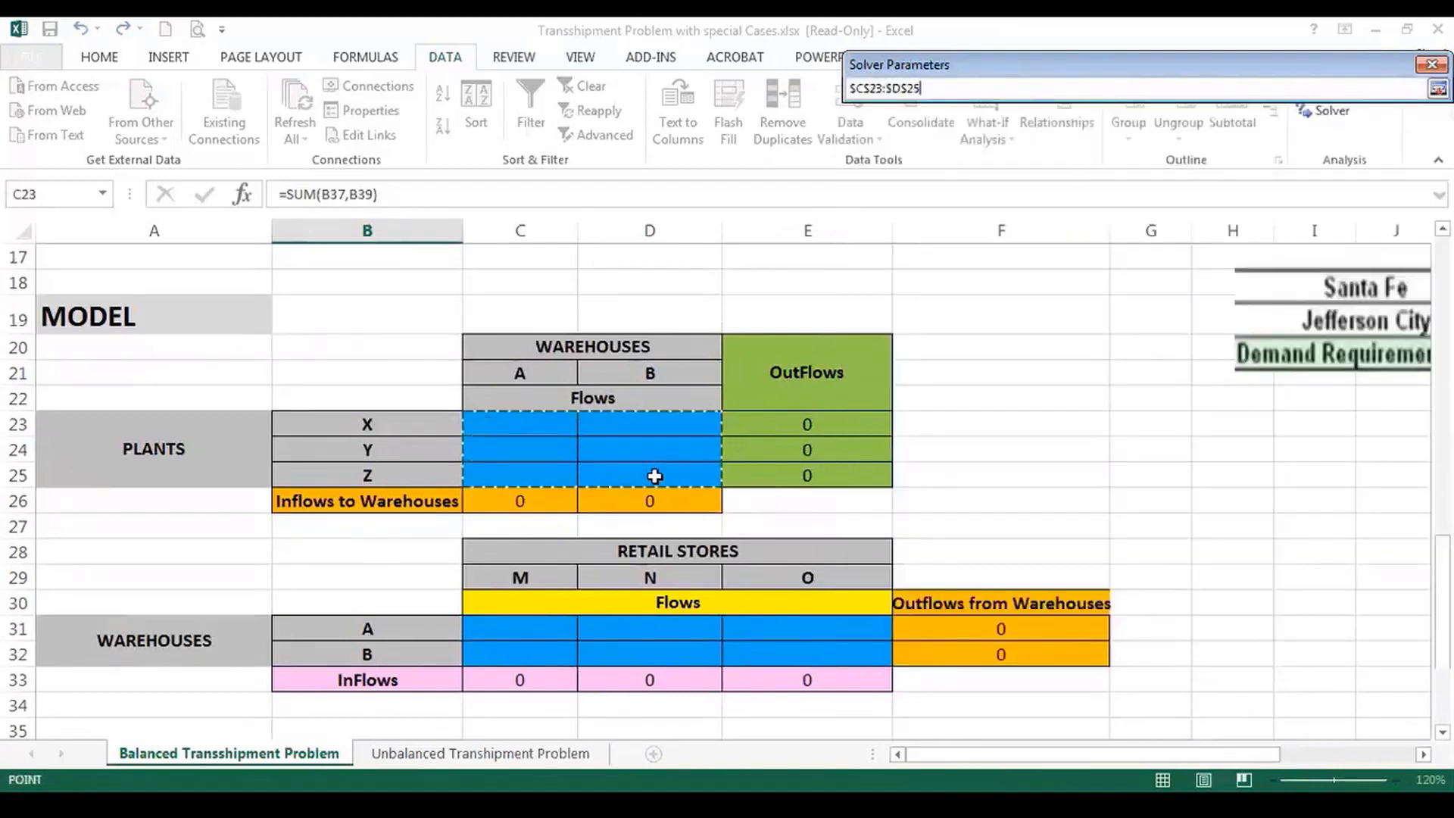
type(",")
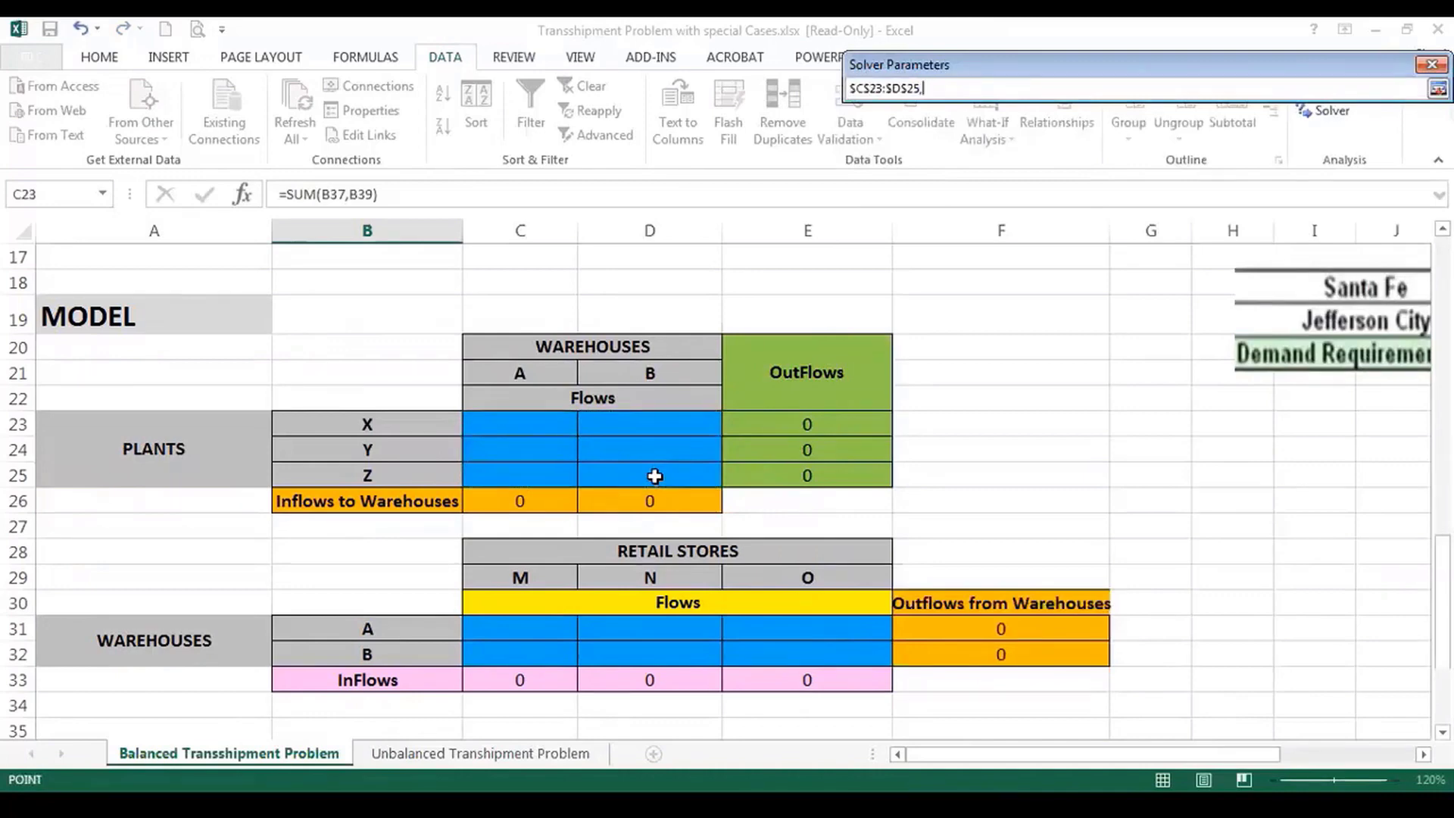
left_click_drag(527, 623, 799, 649)
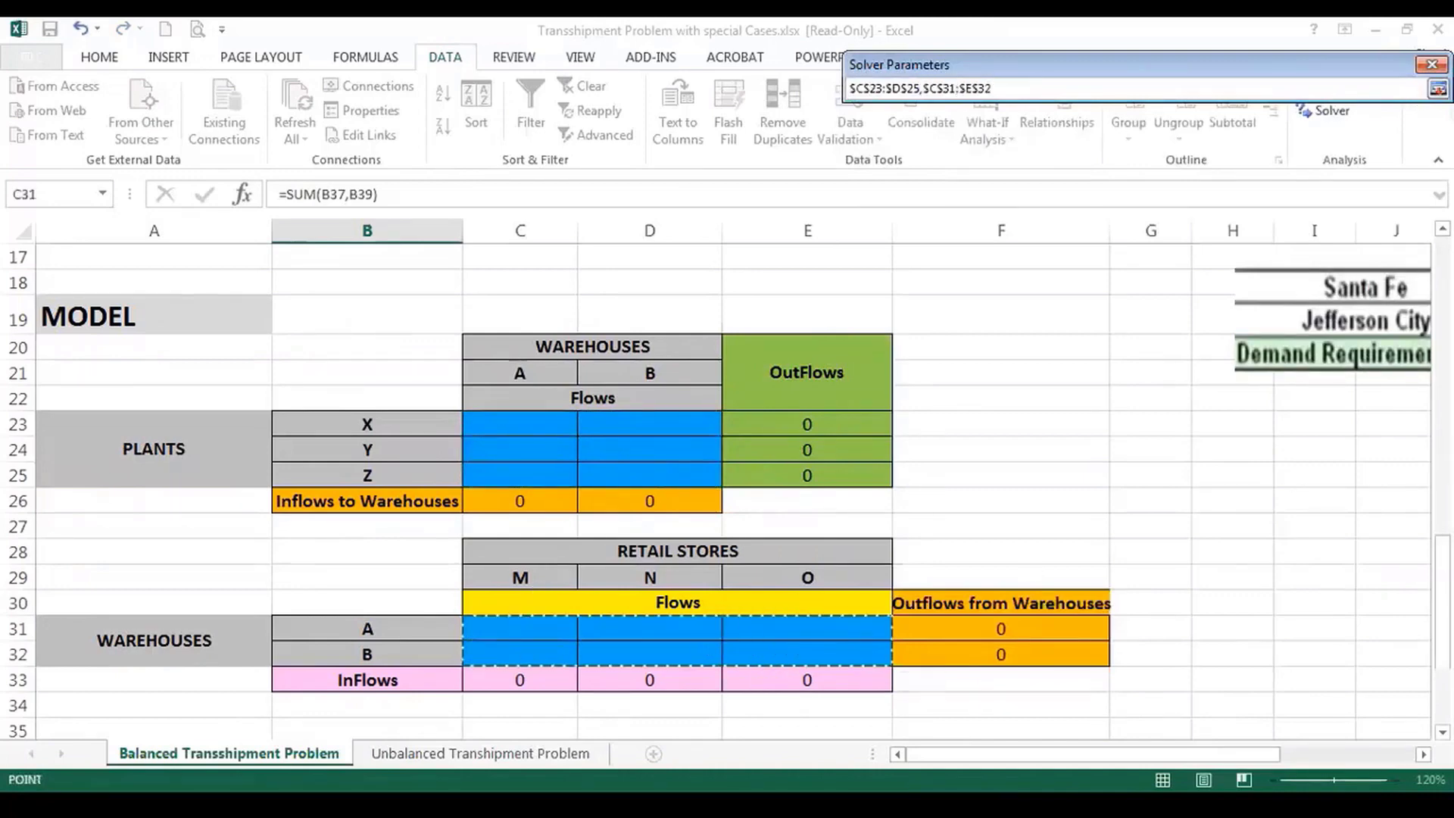
left_click(1437, 89)
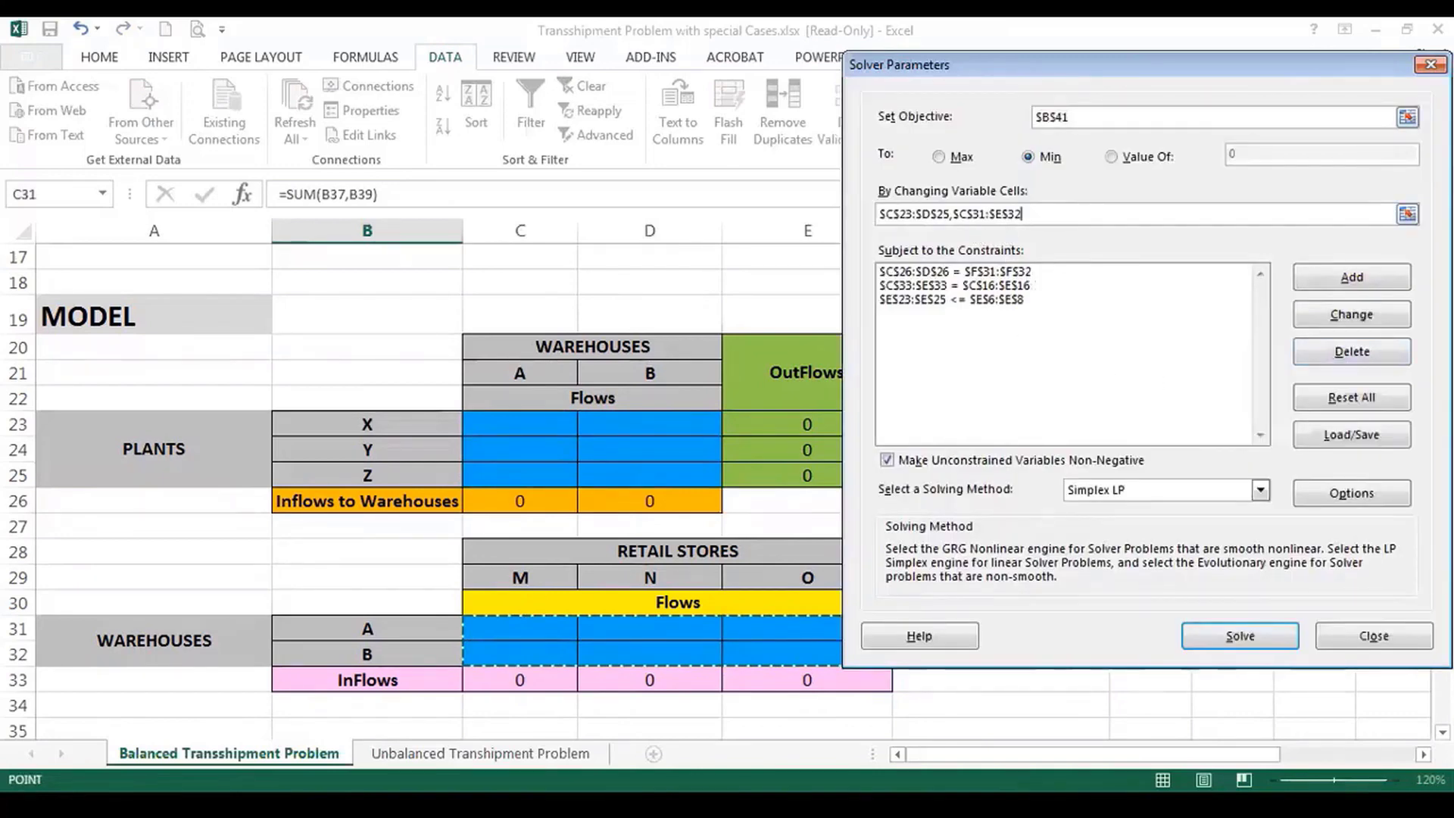
Inspect the Solver supply constraint E23:E25 <= E6:E8, matching the plant outflows with the anticipated production.
left_click_drag(1279, 81, 1160, 121)
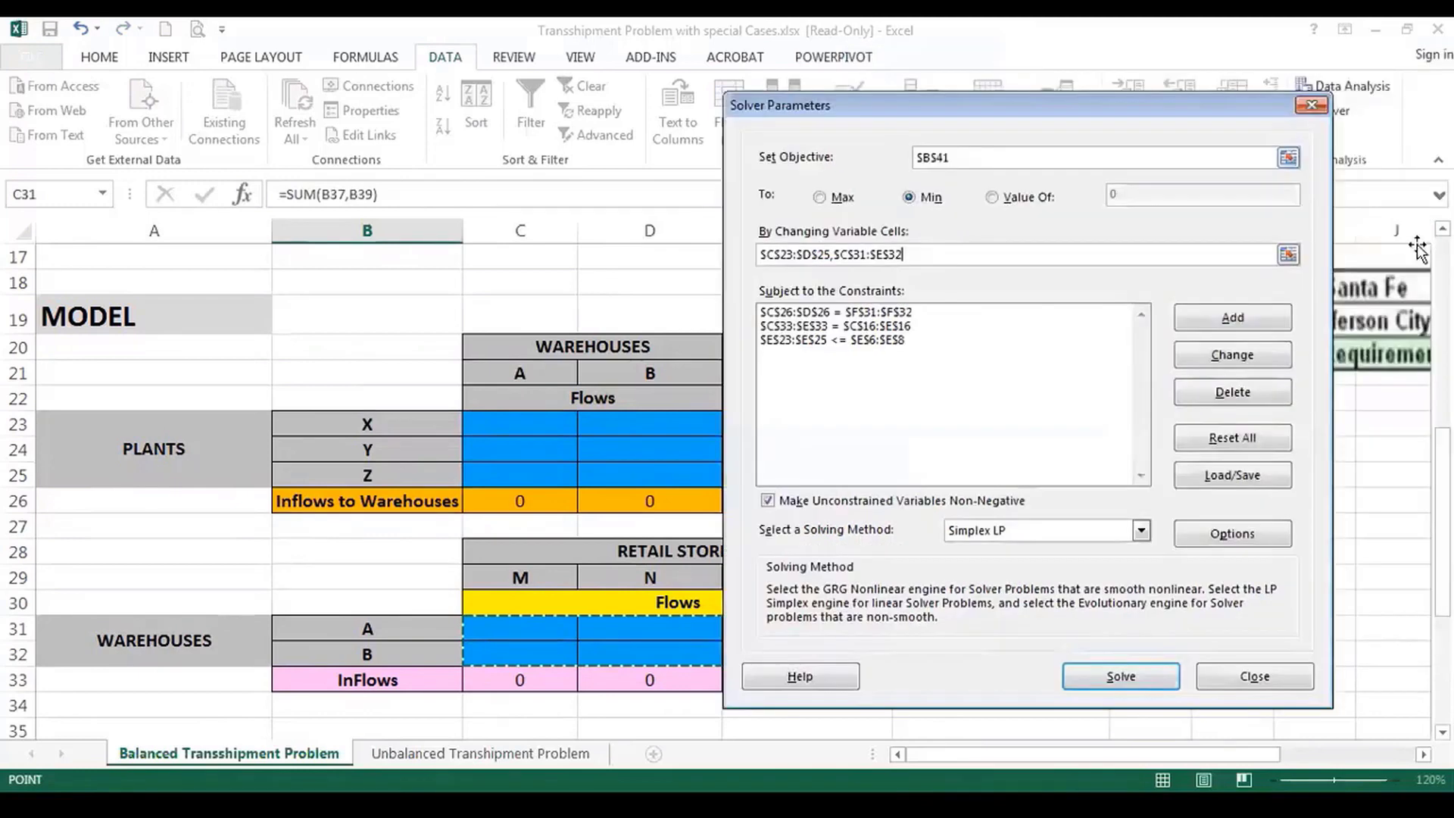
left_click_drag(1442, 523, 1442, 609)
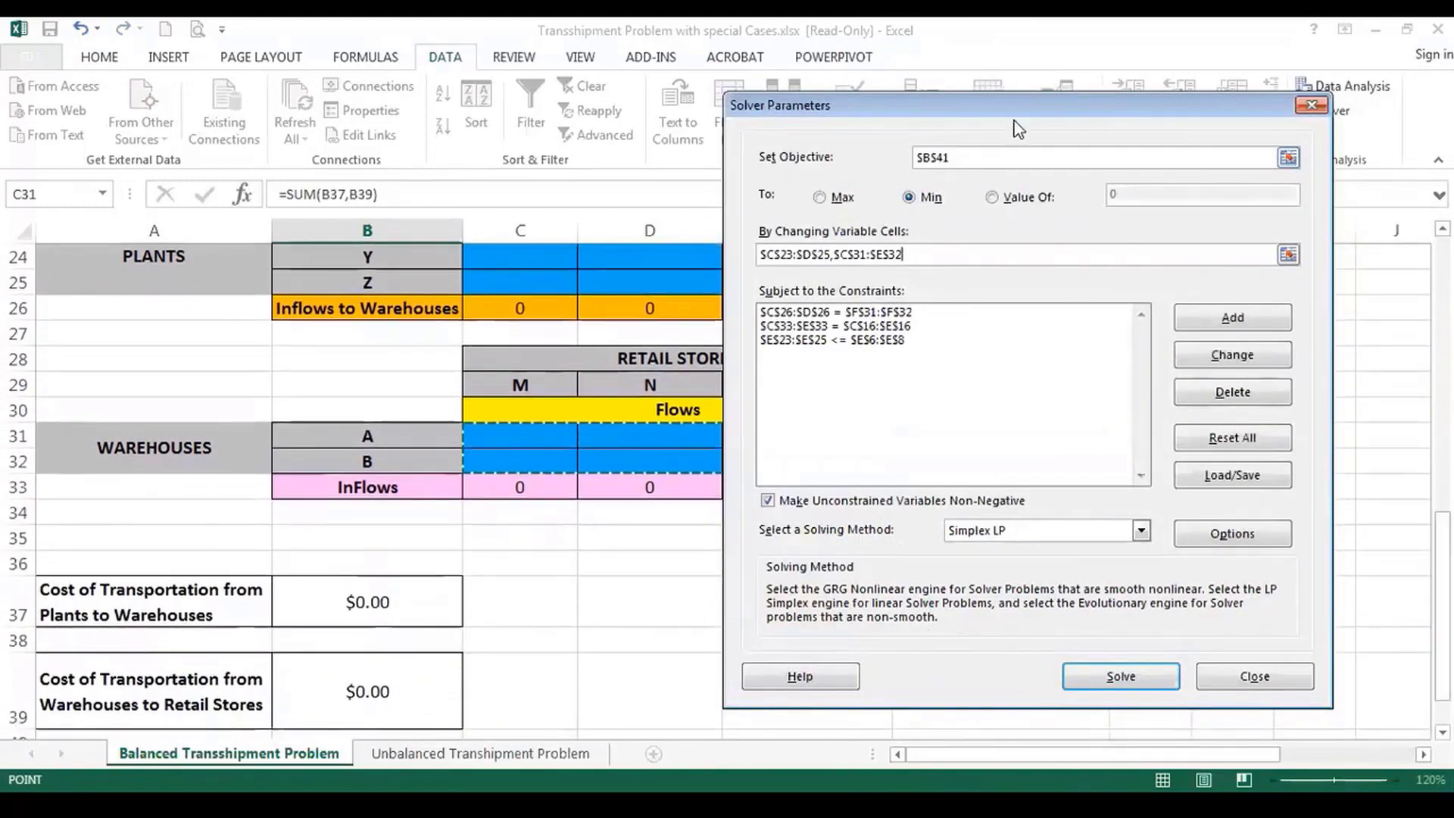
left_click_drag(1035, 125, 1159, 134)
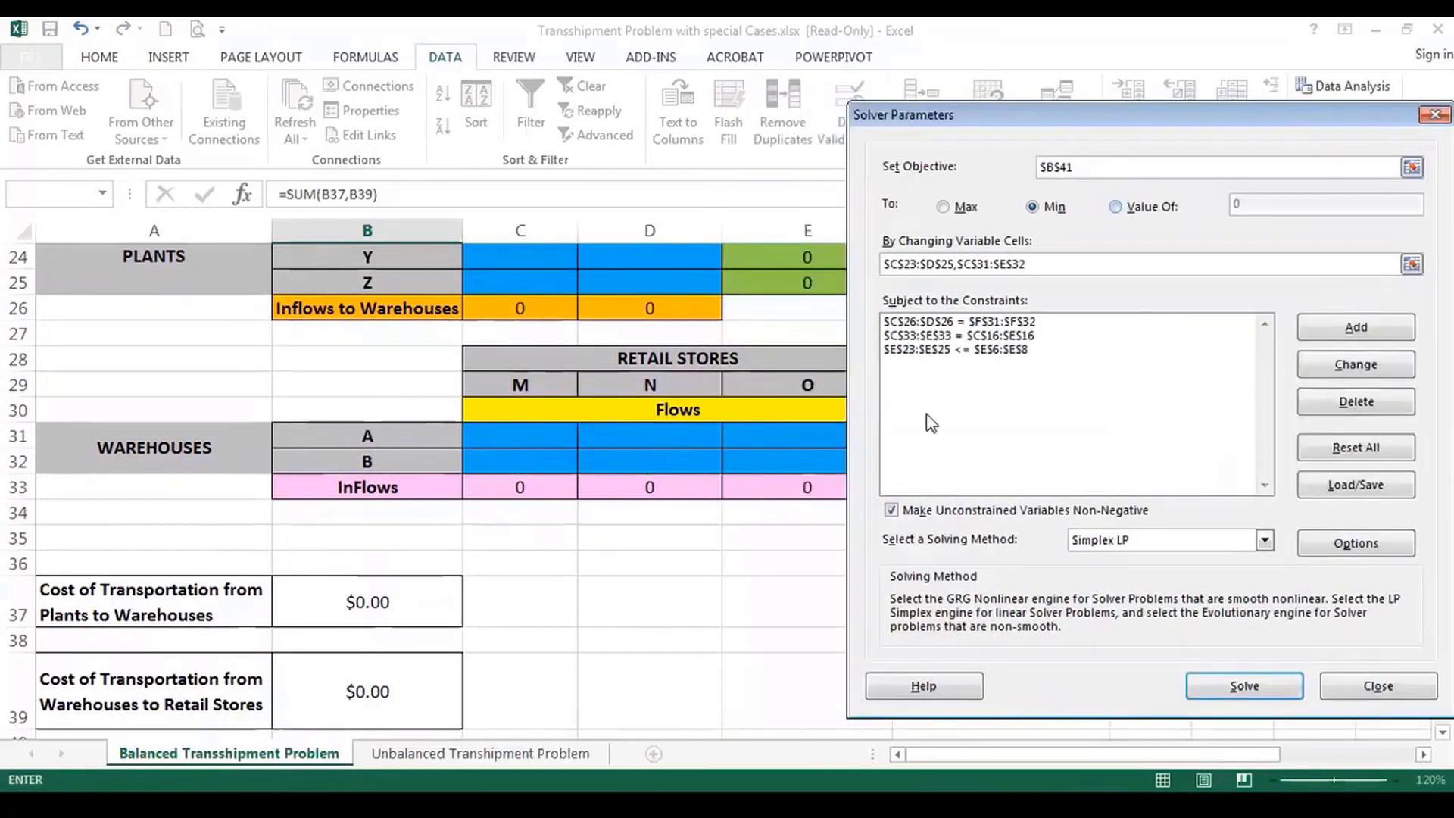
left_click(952, 350)
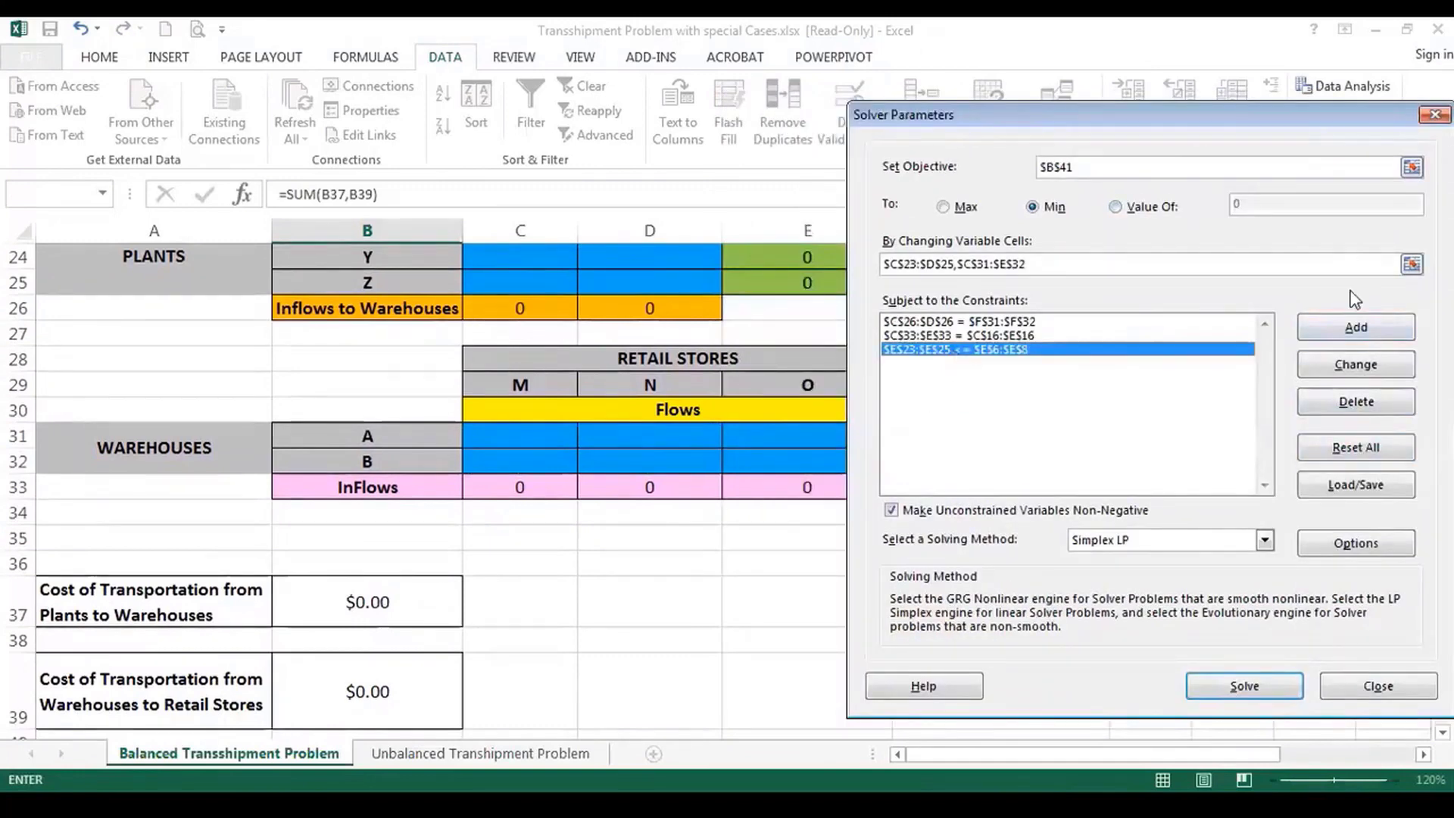
key("Escape")
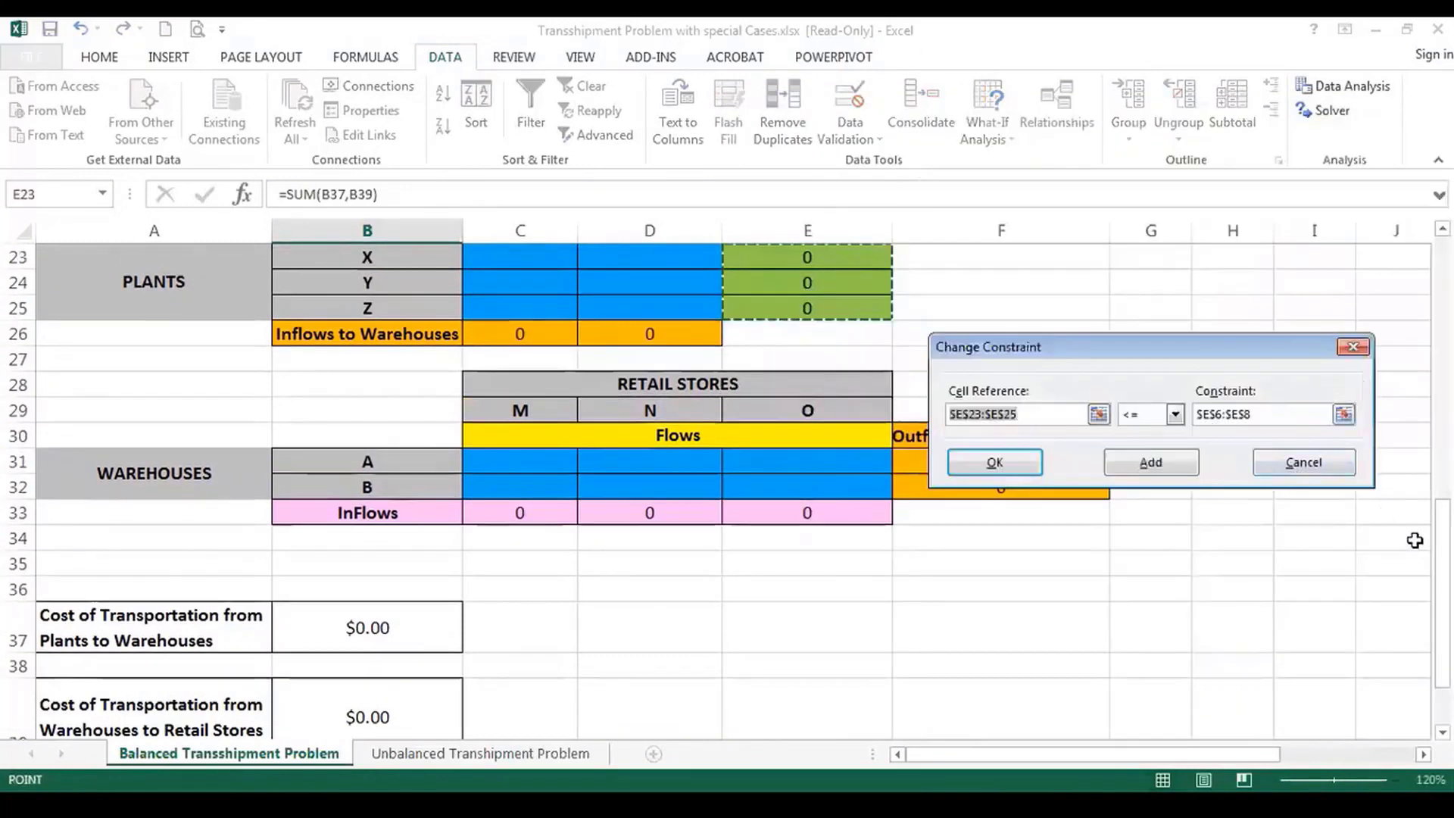
scroll(1363, 530, "up", 3)
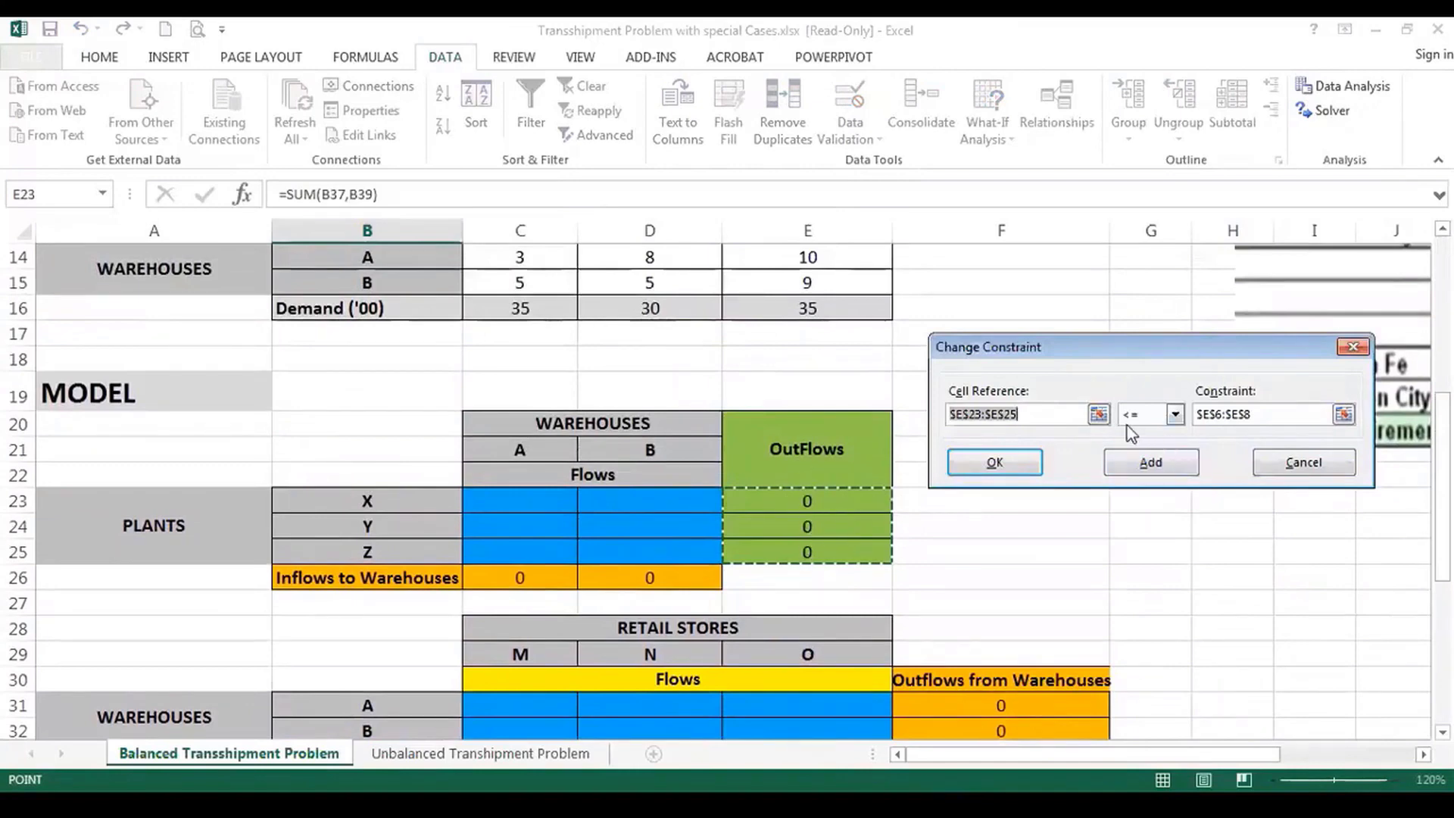
left_click_drag(1442, 499, 1442, 380)
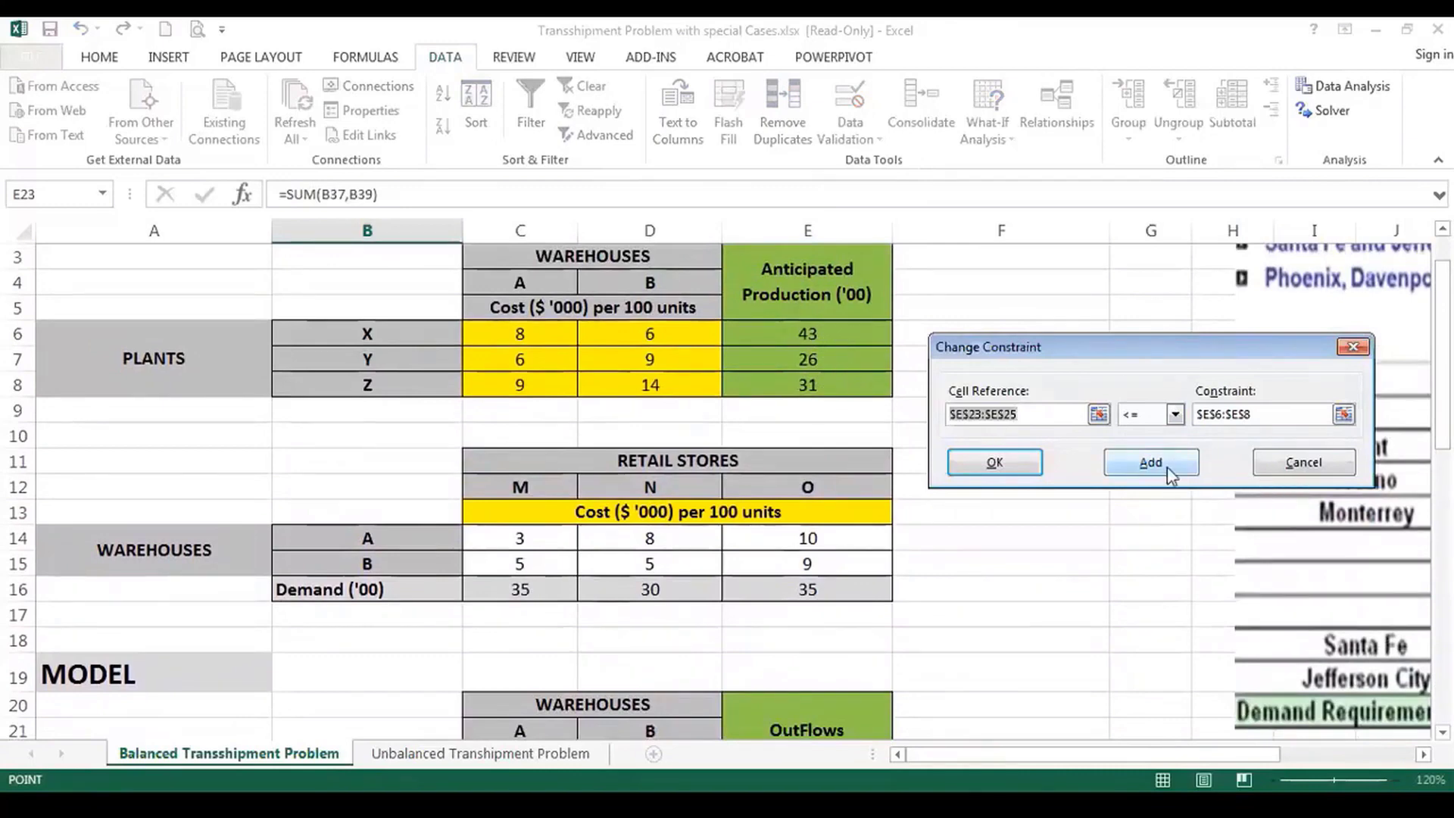
left_click(1034, 462)
Inspect the Solver demand constraint C33:E33 = C16:E16, matching the retail store inflows with the demand row.
left_click(952, 337)
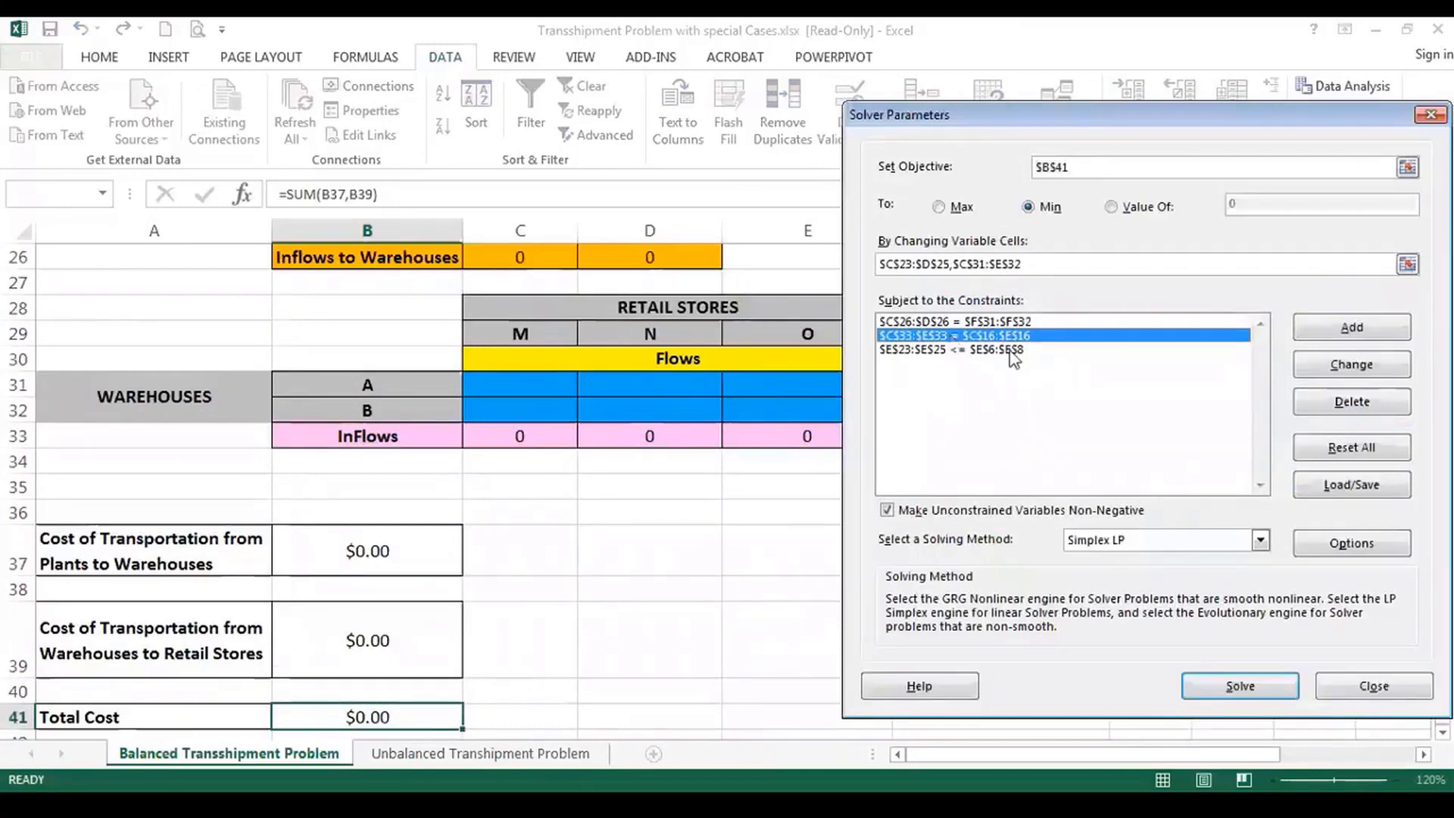
left_click(1344, 365)
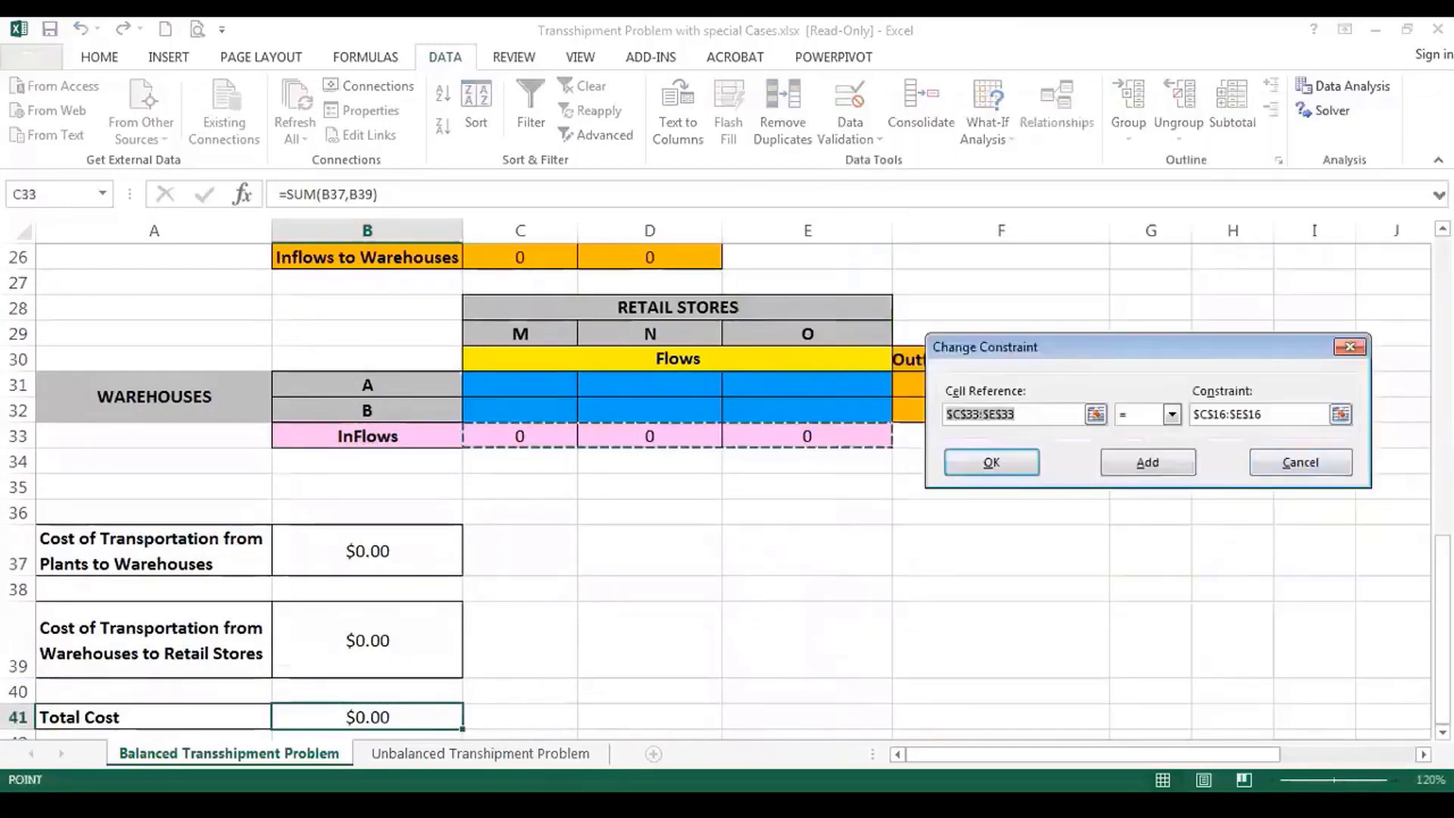
left_click_drag(1443, 581, 1442, 502)
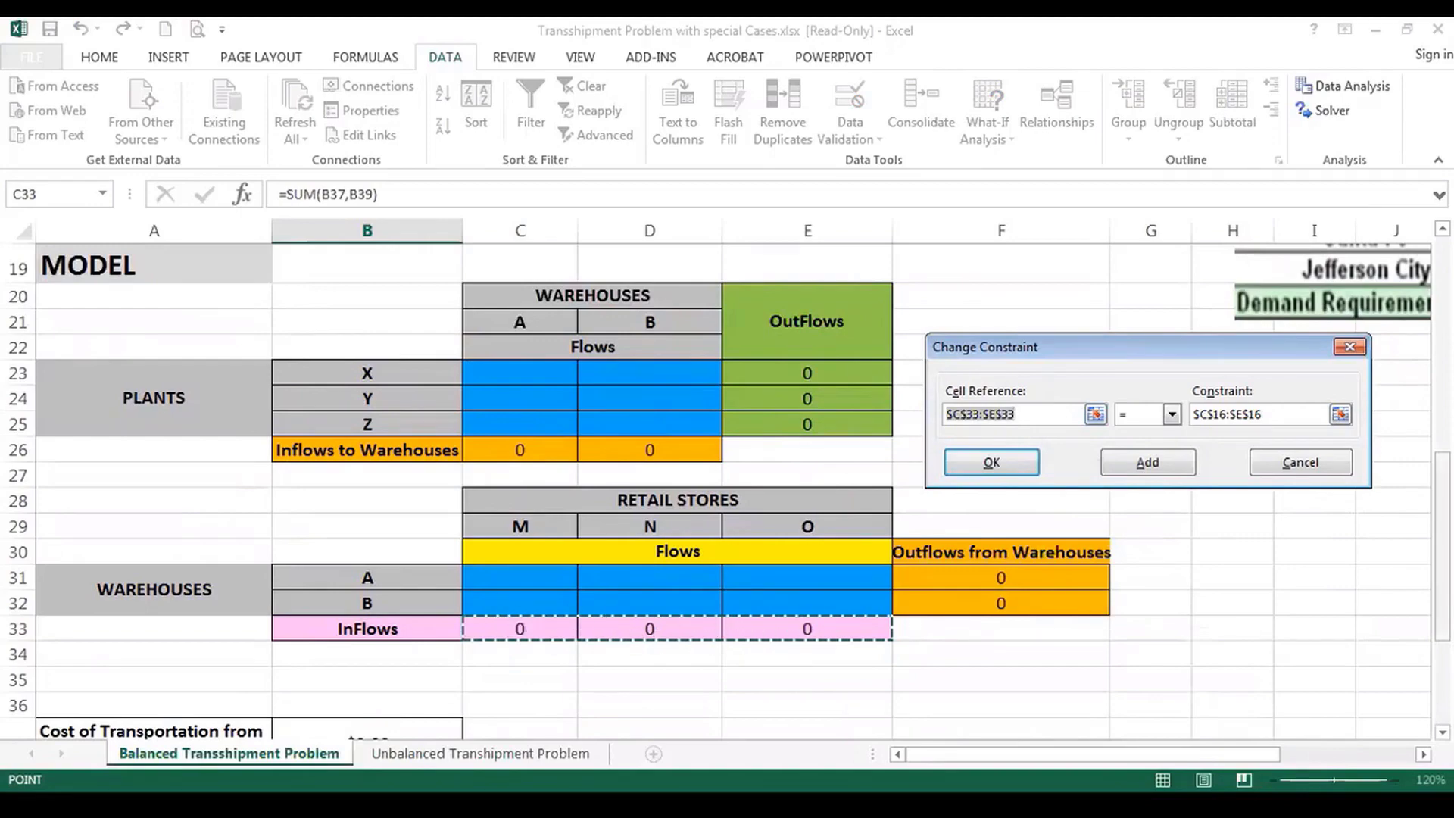
scroll(720, 485, "up", 6)
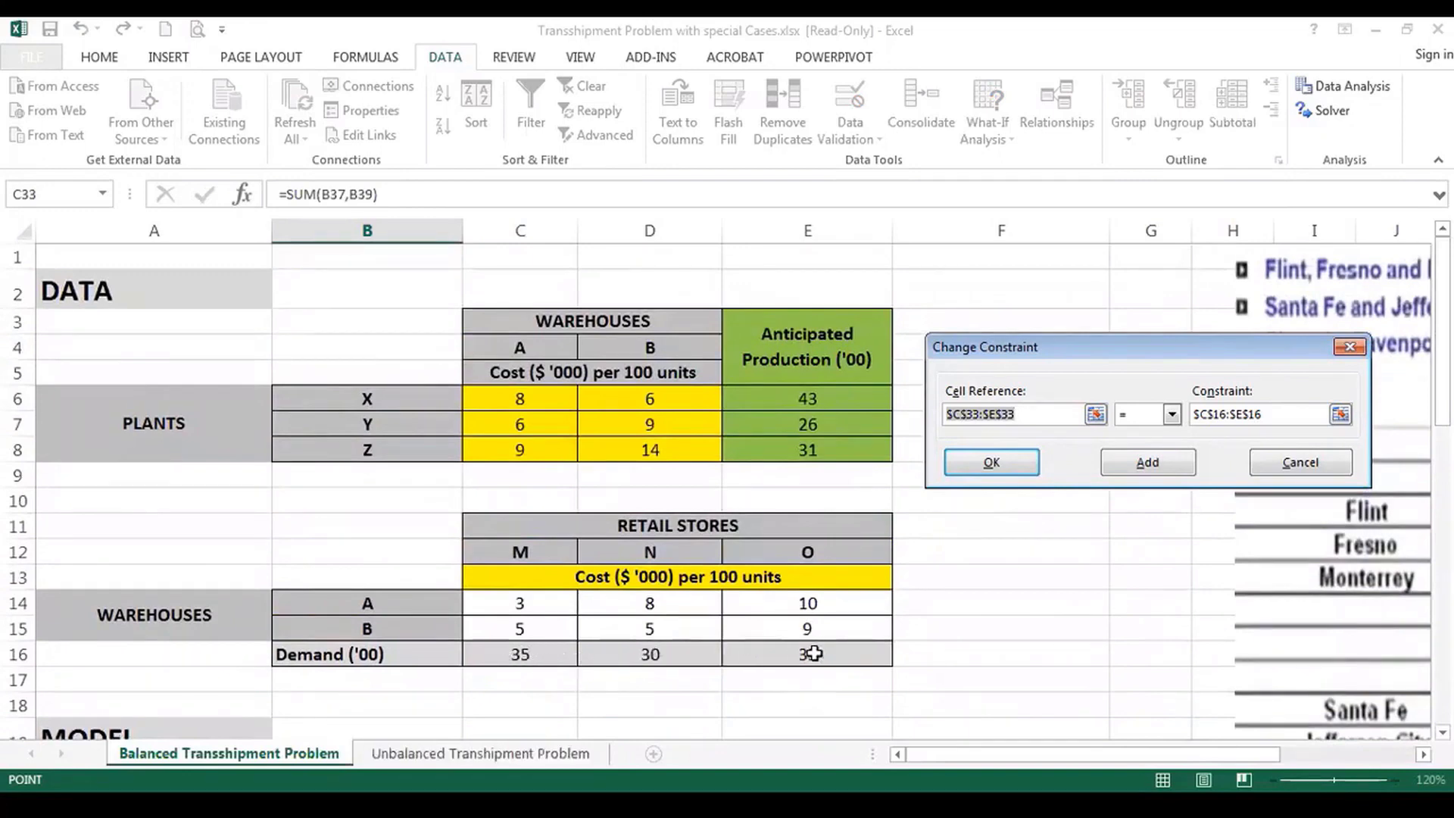
left_click(1011, 464)
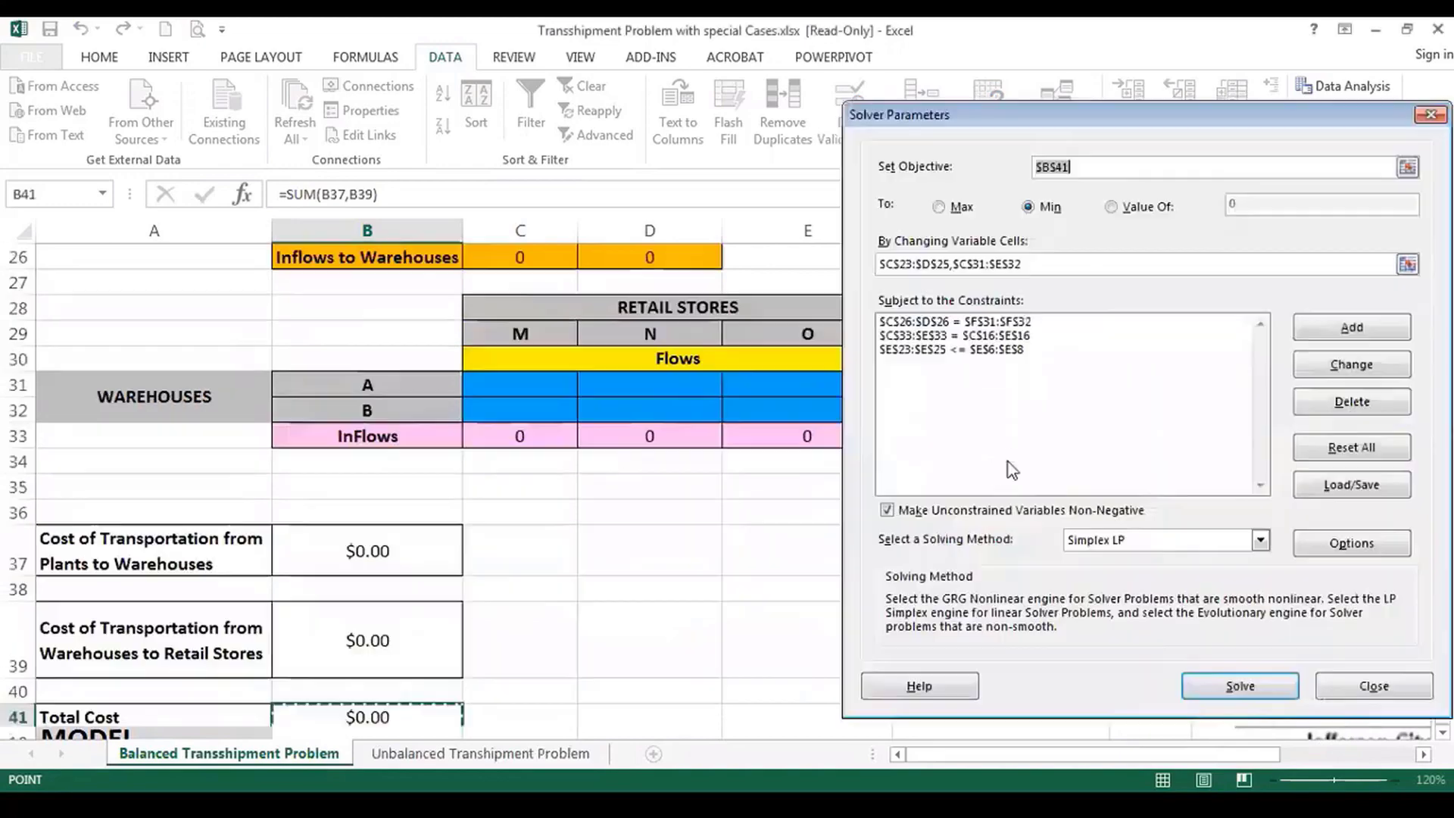
left_click(978, 335)
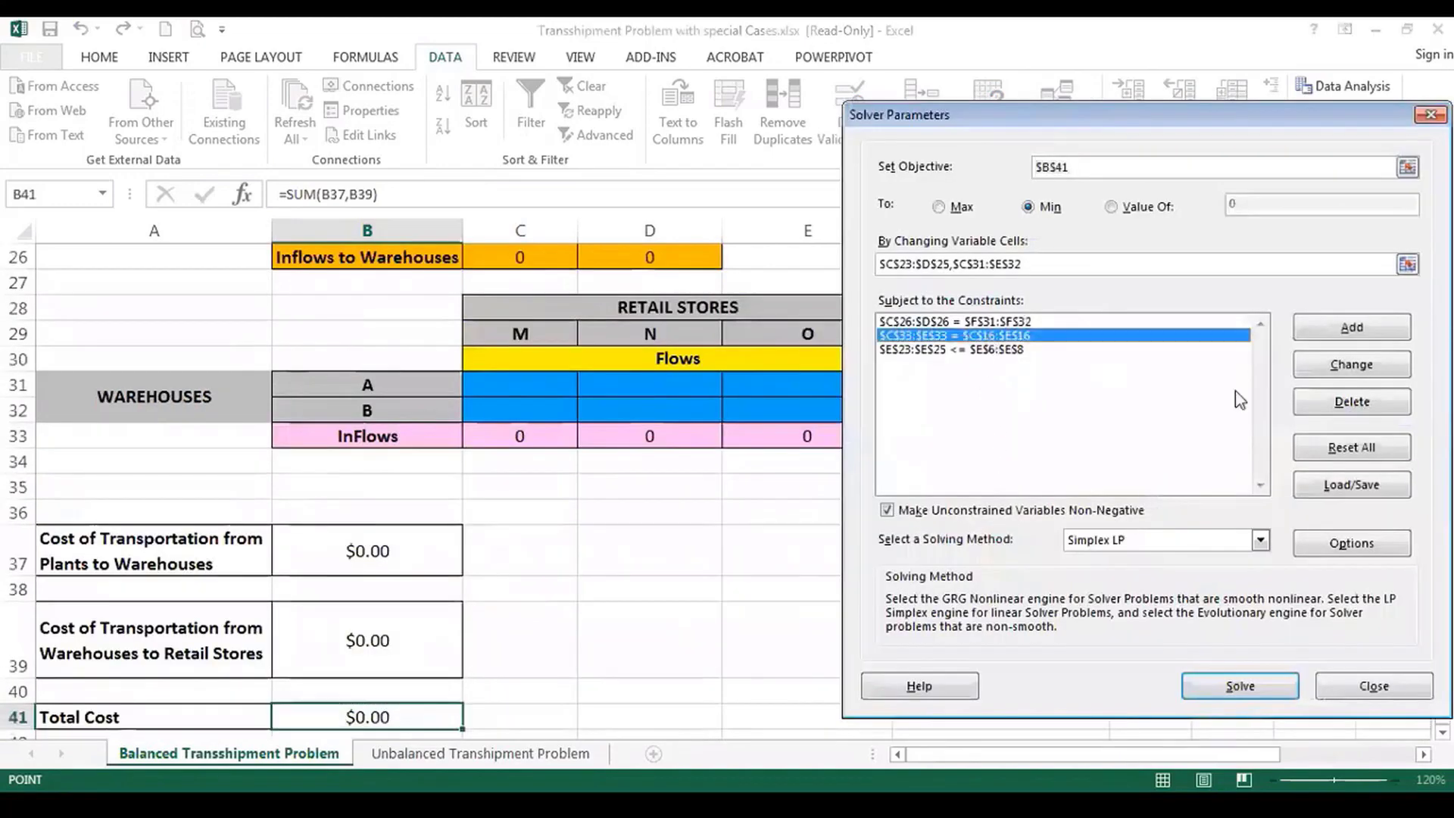
left_click(1334, 367)
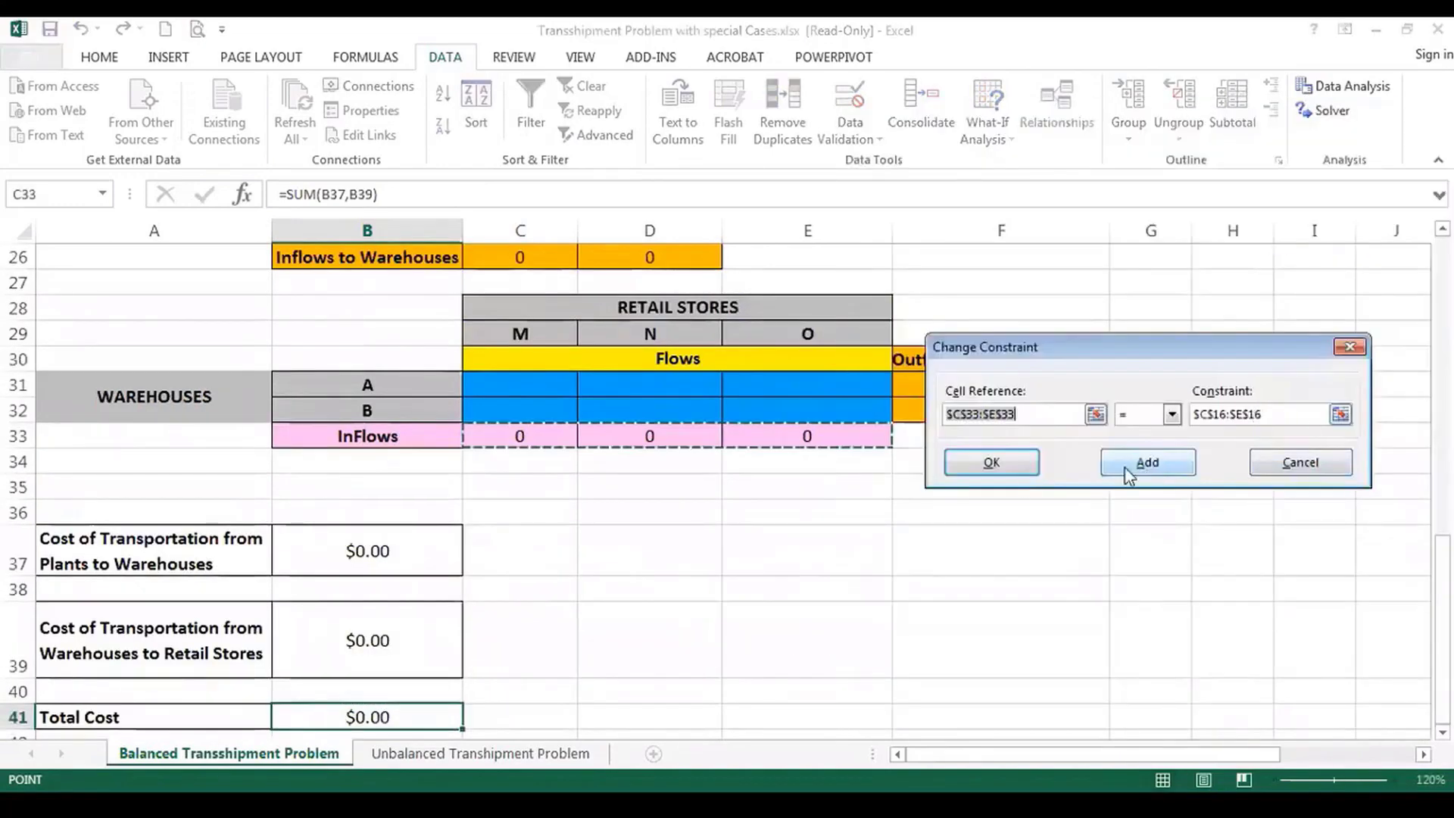
left_click(1011, 464)
Inspect the Solver balance constraint C26:D26 = F31:F32, matching warehouse inflows with warehouse outflows.
left_click(979, 322)
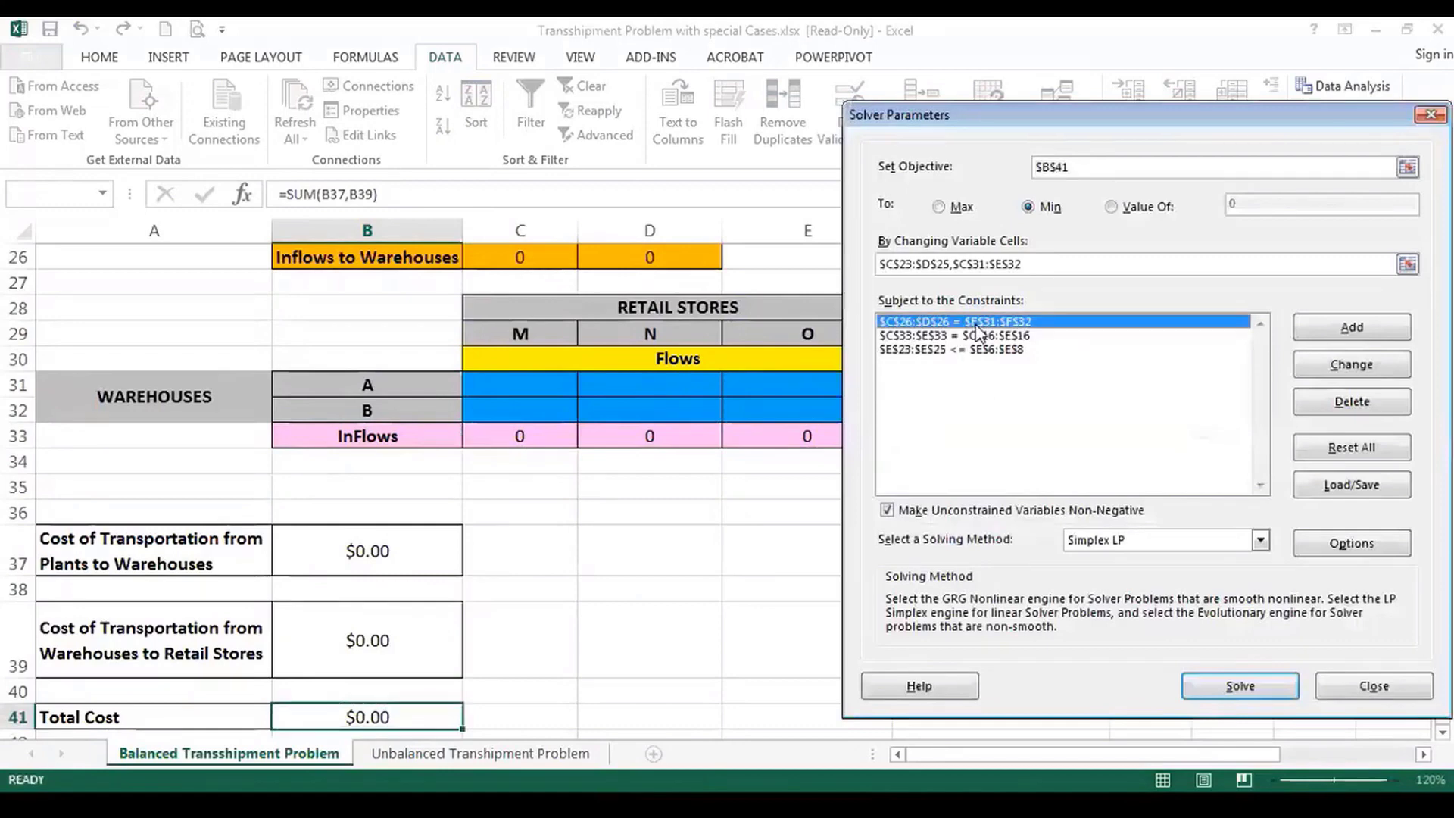
left_click(1337, 367)
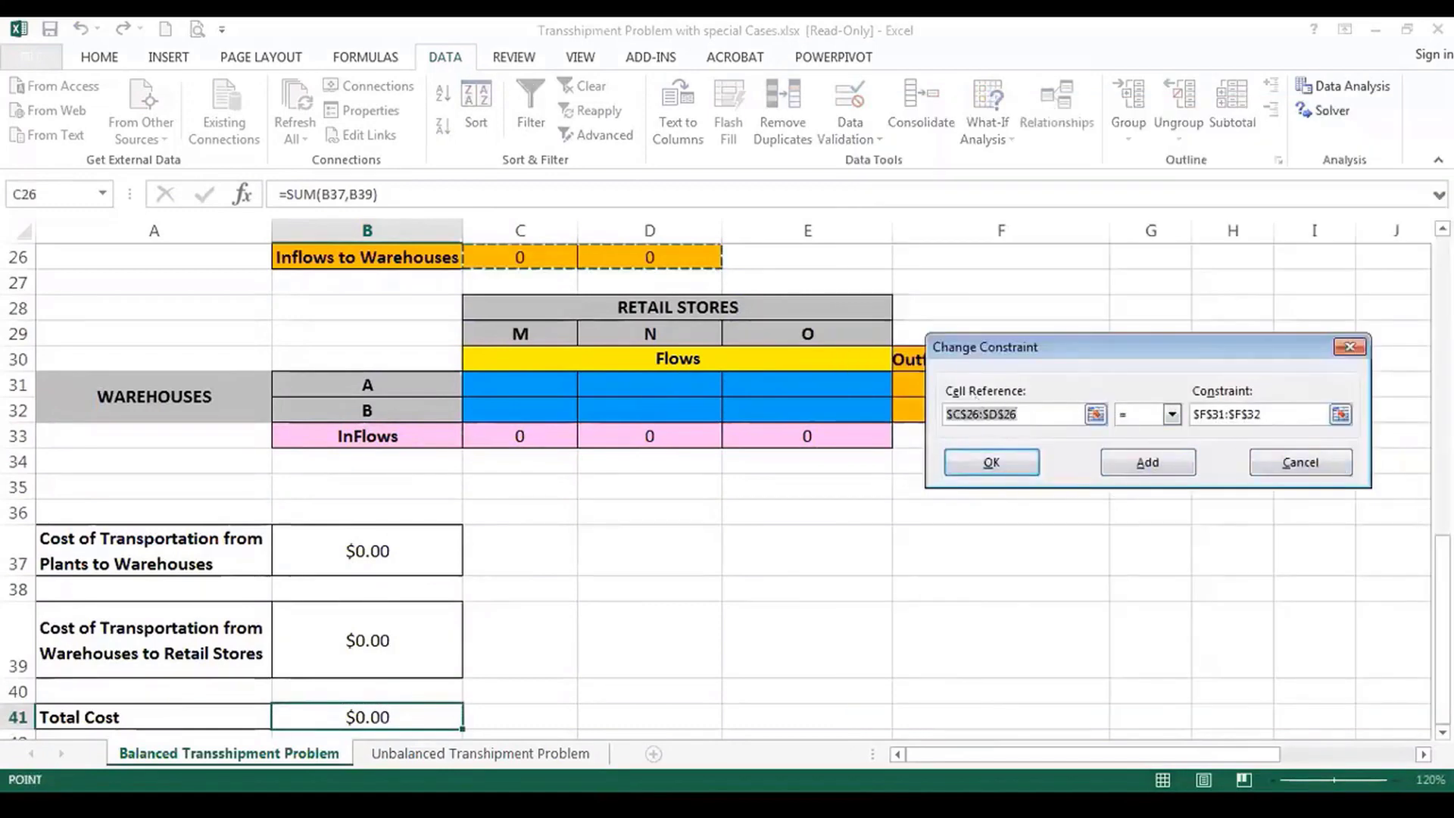
scroll(644, 508, "up", 3)
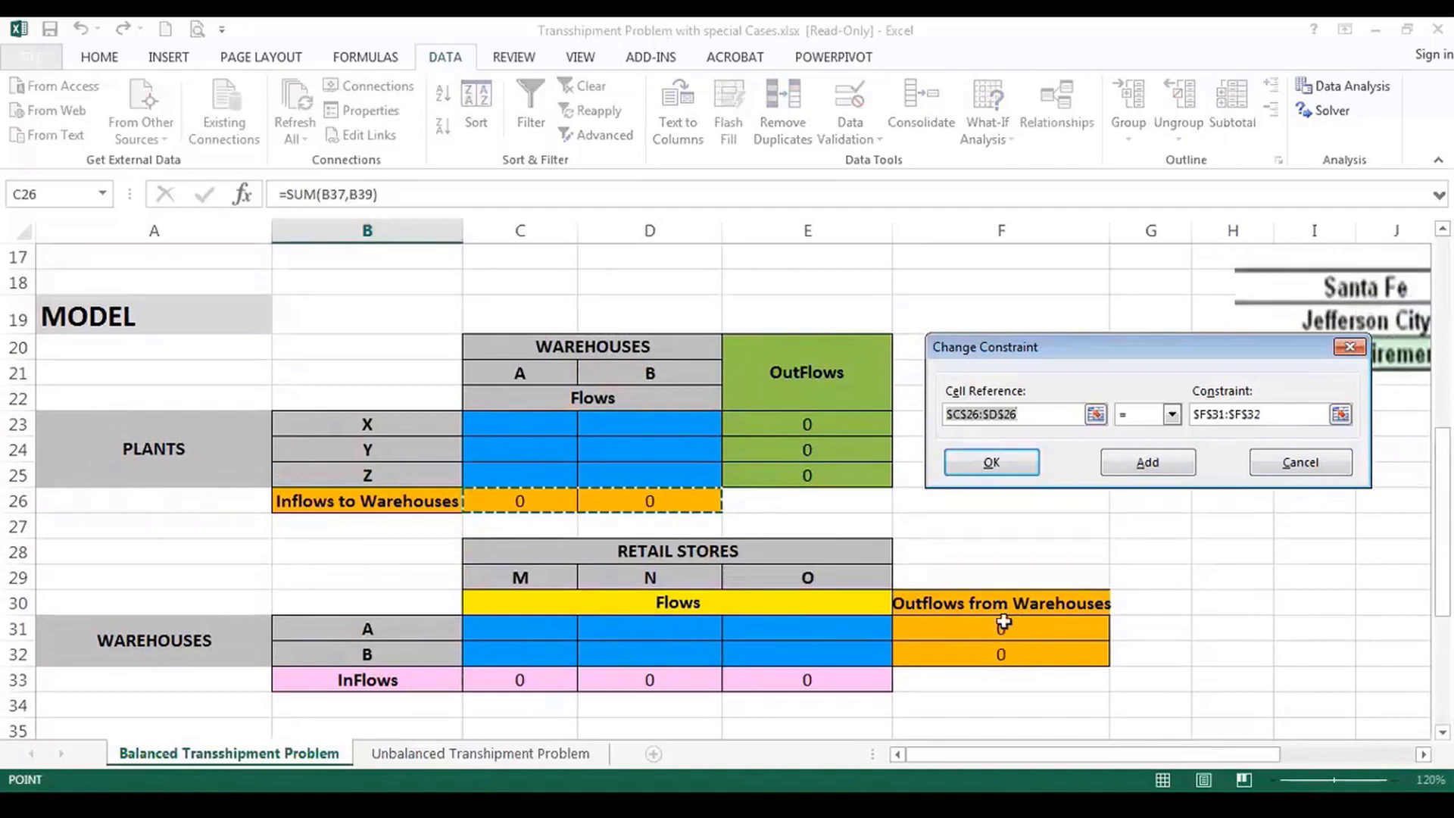
left_click(1012, 470)
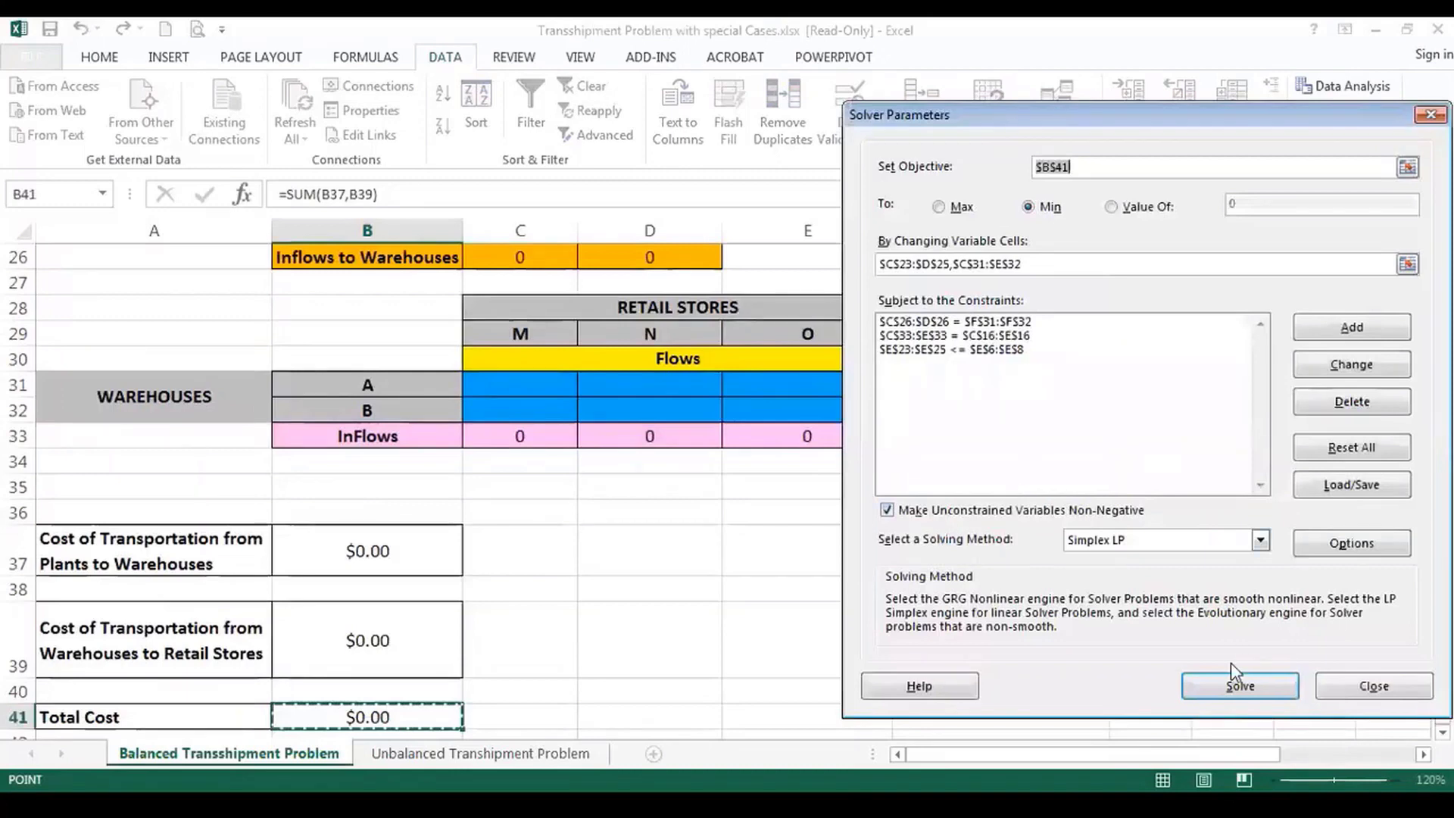
Solve the model, keep the Solver solution, and review the resulting transportation costs and flows.
left_click(1242, 686)
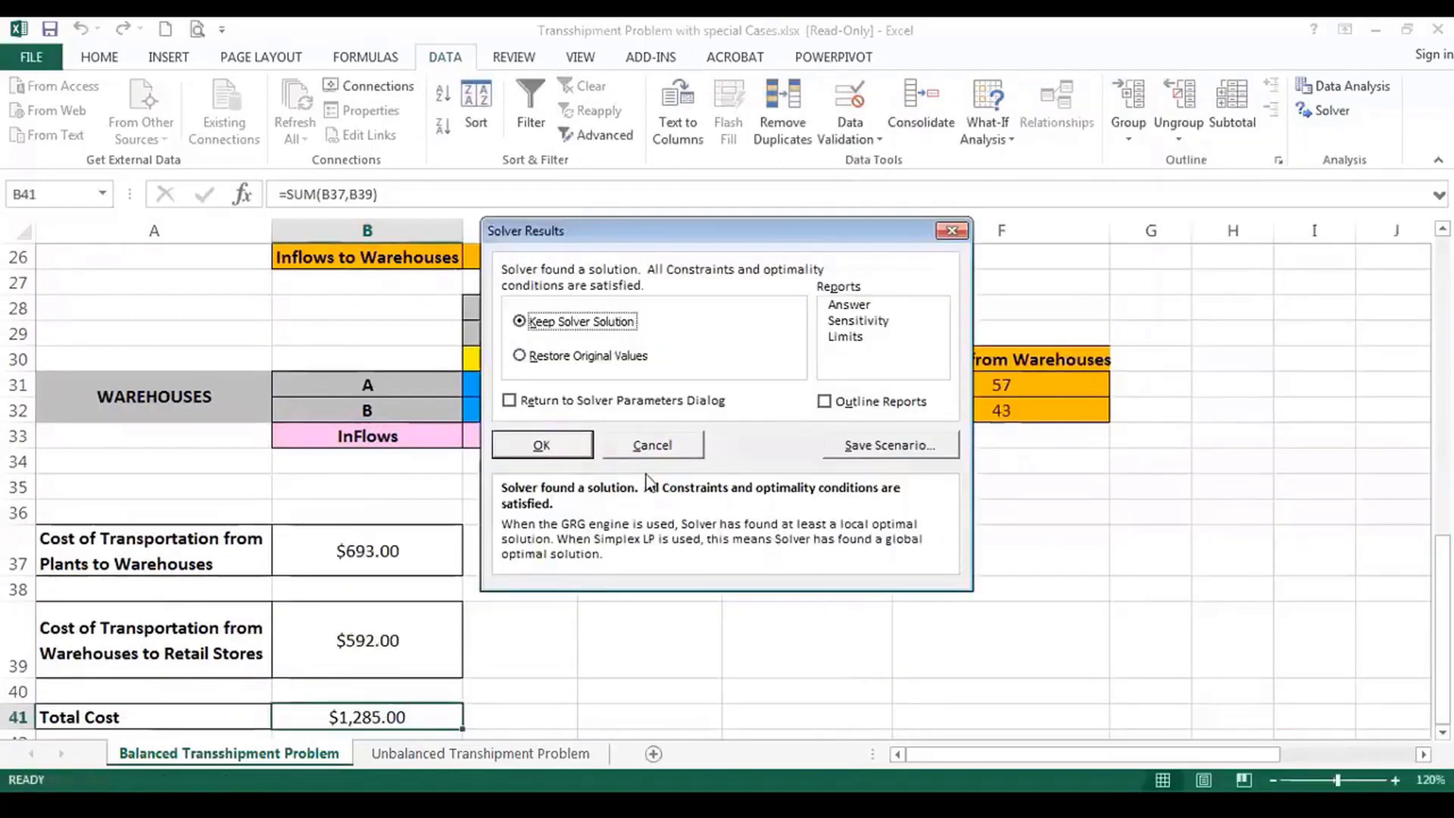
left_click(574, 441)
left_click(633, 567)
scroll(627, 544, "down", 2)
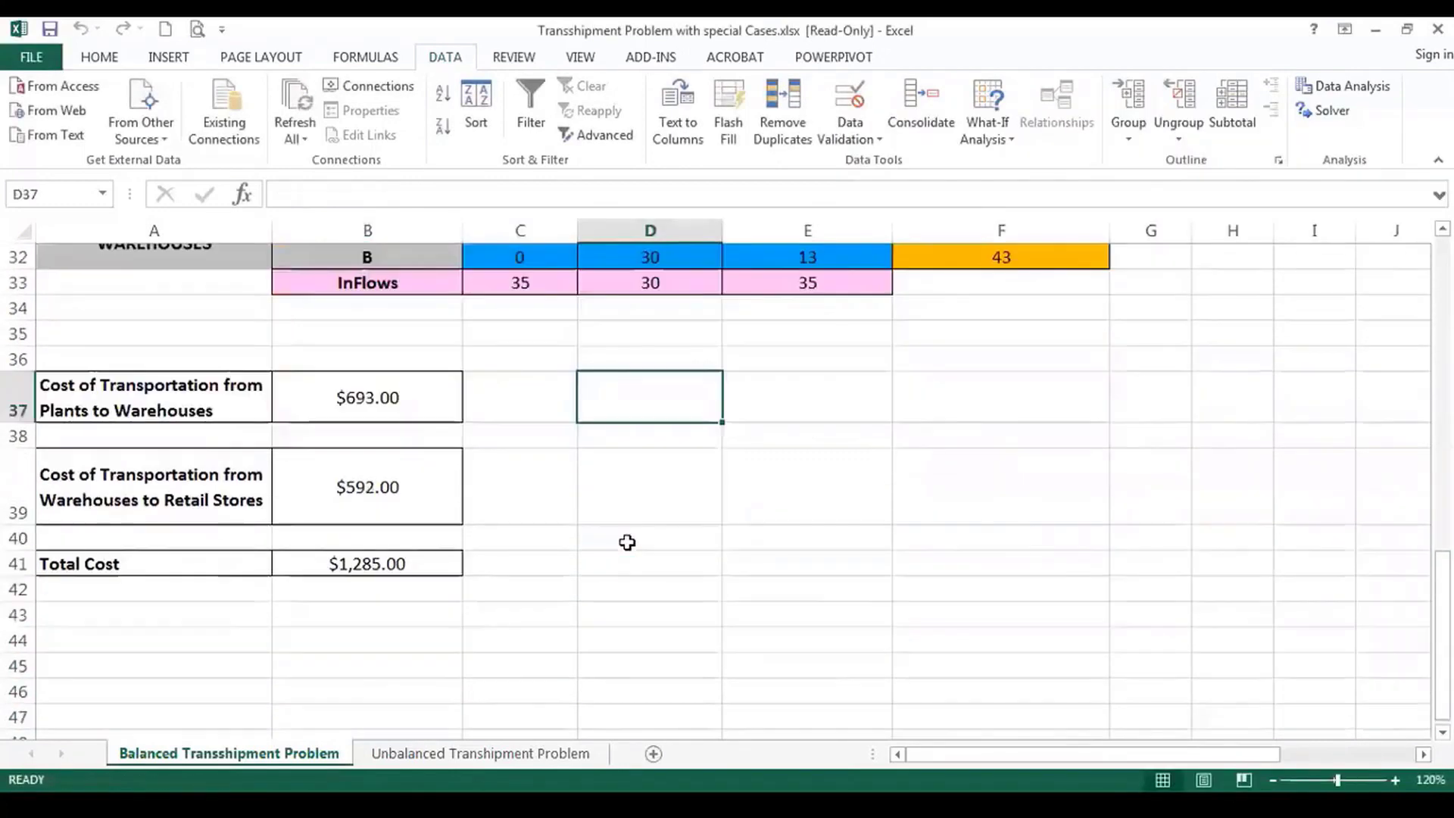
scroll(627, 543, "up", 7)
scroll(627, 542, "down", 2)
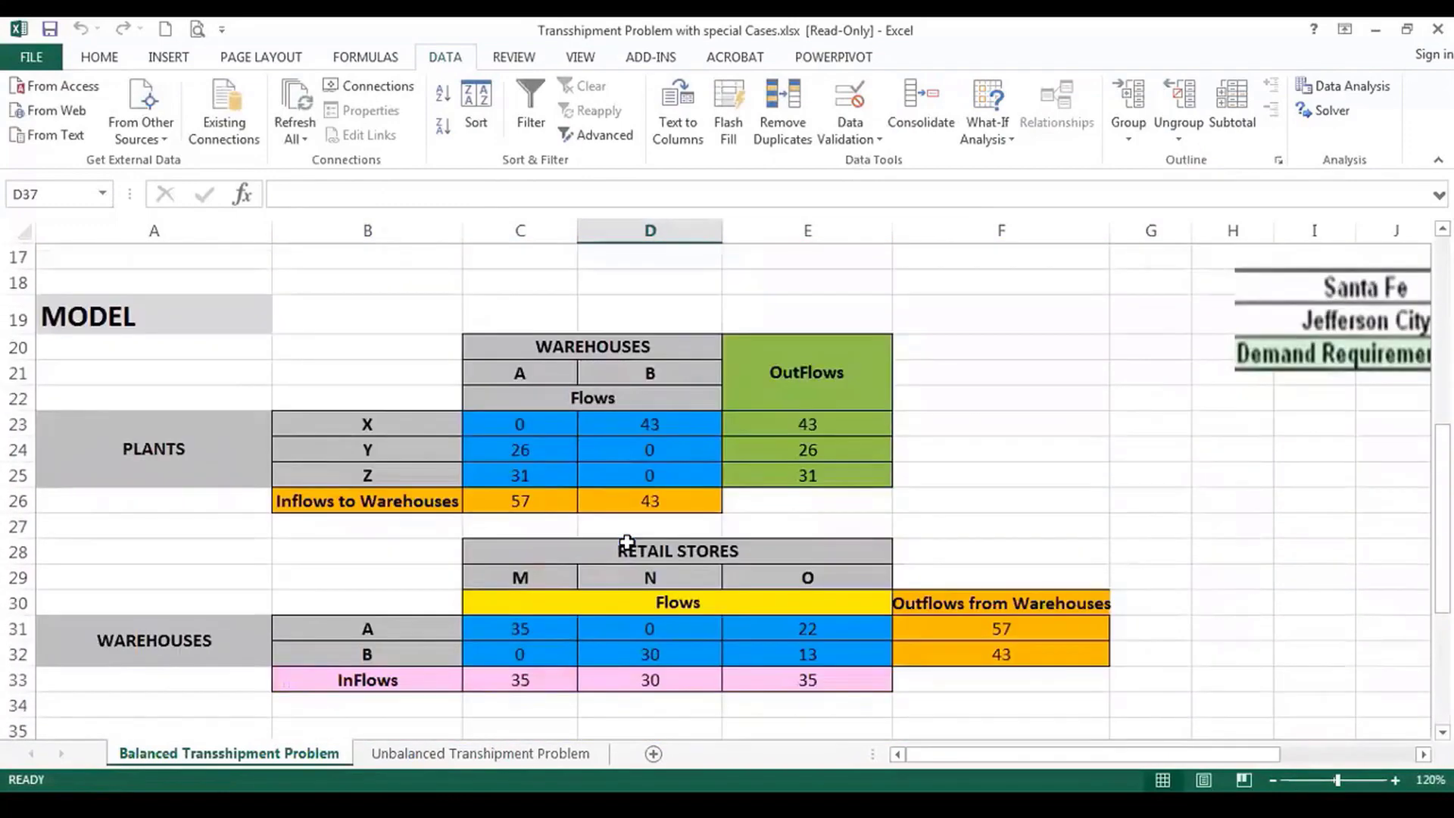
scroll(540, 501, "down", 1)
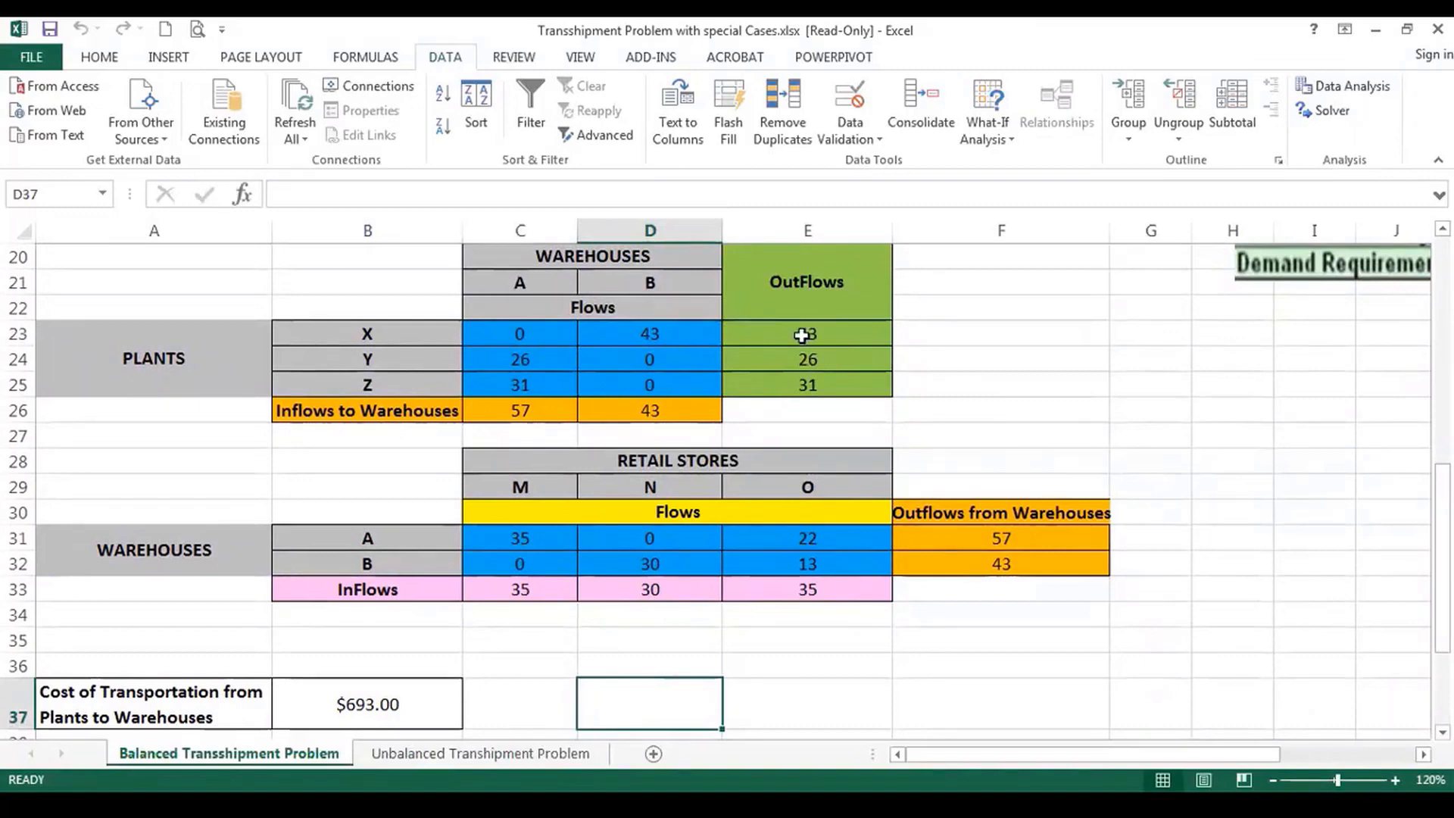
Compare the solved plant outflows in E23:E25 with the anticipated production in E6:E8.
scroll(799, 337, "up", 2)
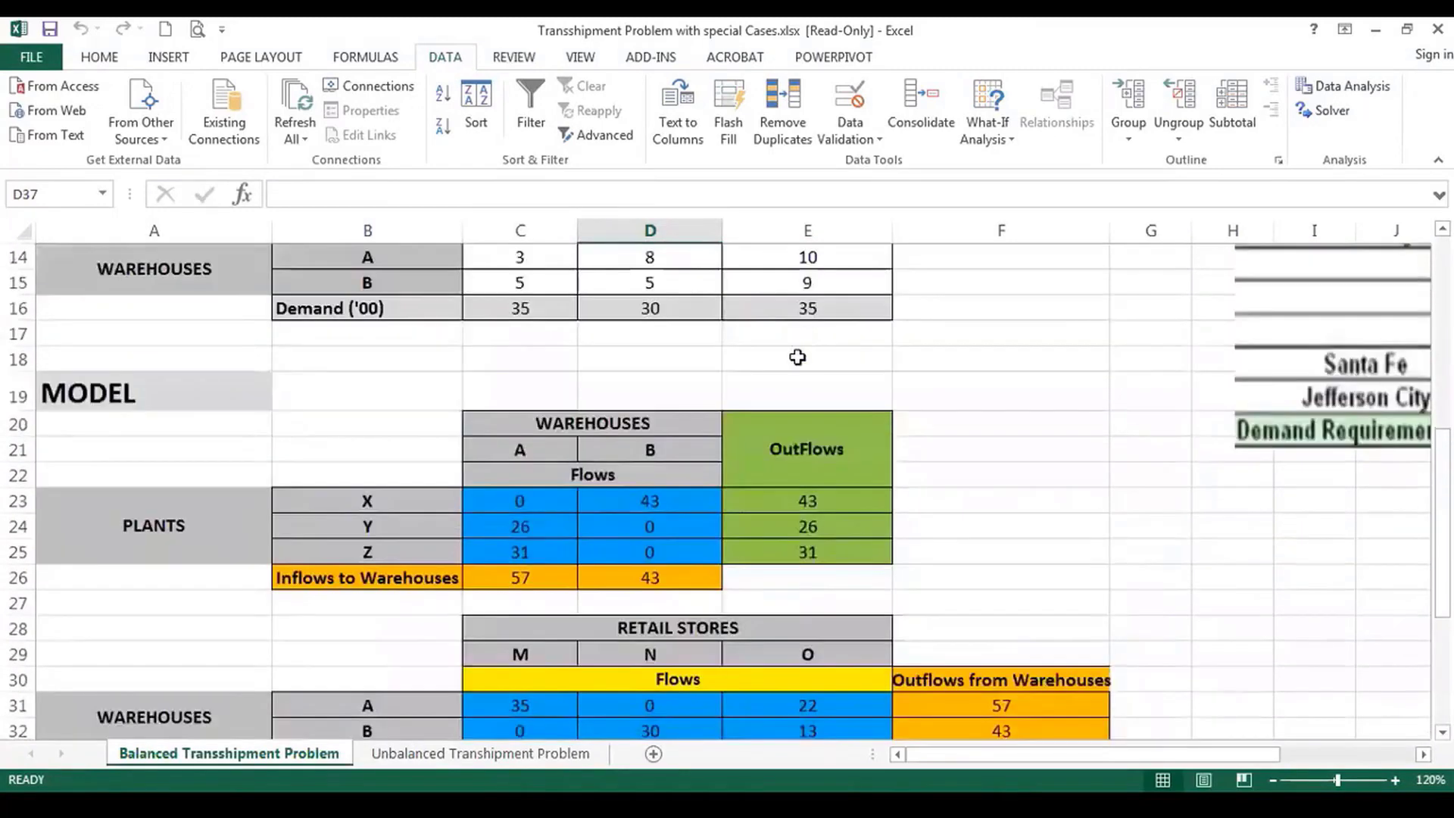
left_click_drag(804, 494, 784, 551)
scroll(785, 552, "up", 5)
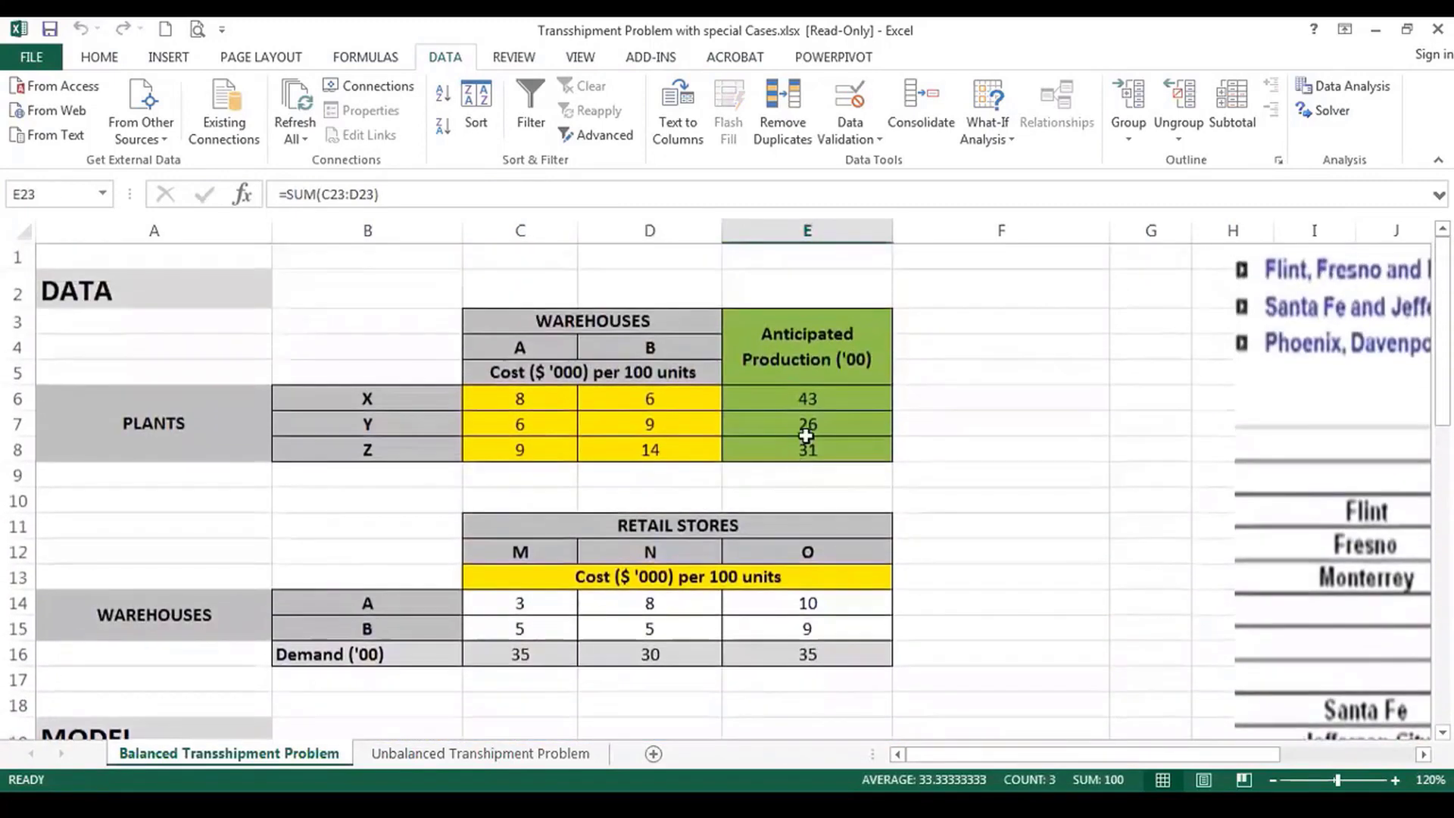
left_click(790, 395)
left_click_drag(790, 395, 791, 451)
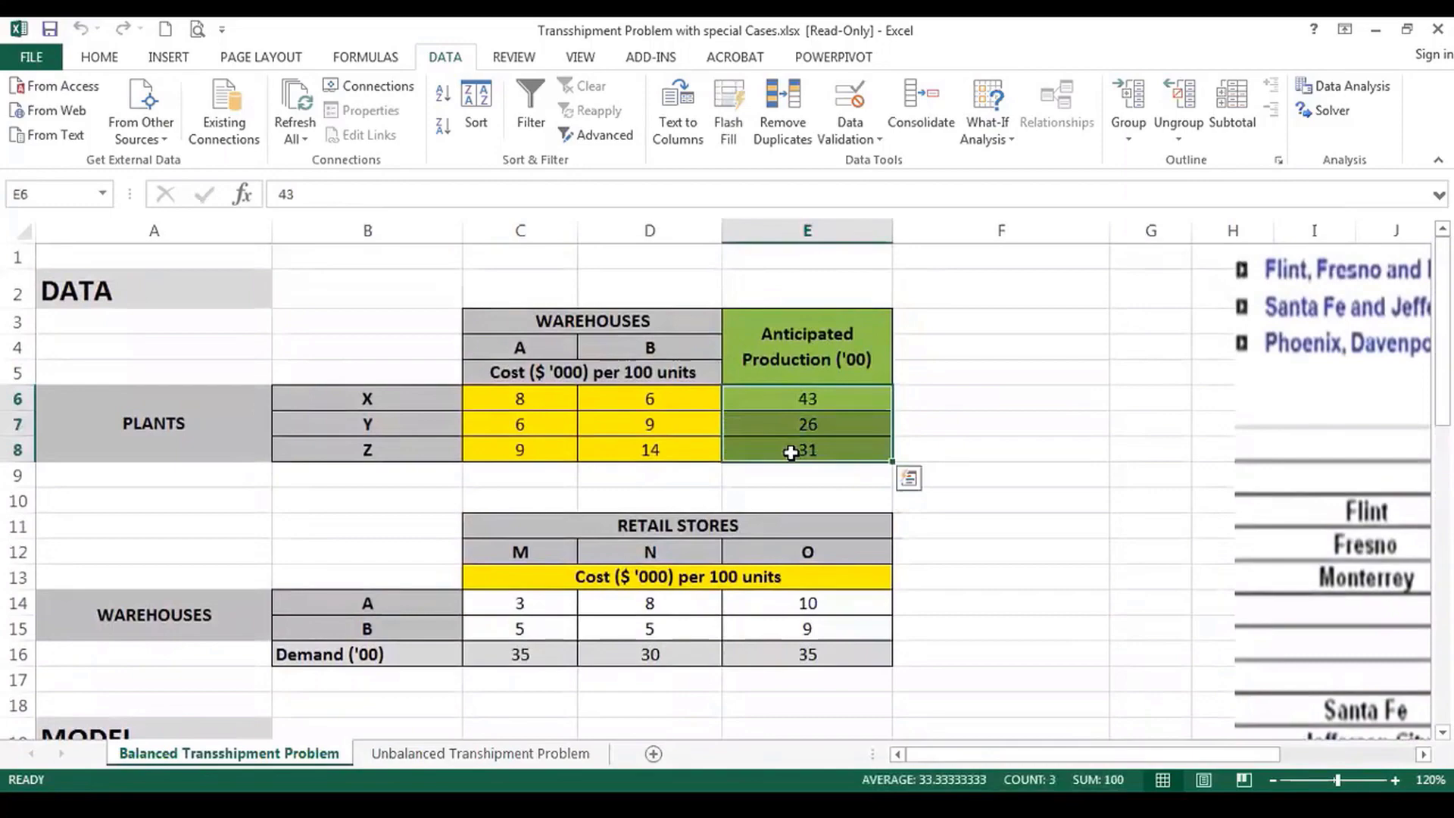
Compare the solved retail store inflows in C33:E33 with the demand row in C16:E16.
scroll(791, 452, "down", 4)
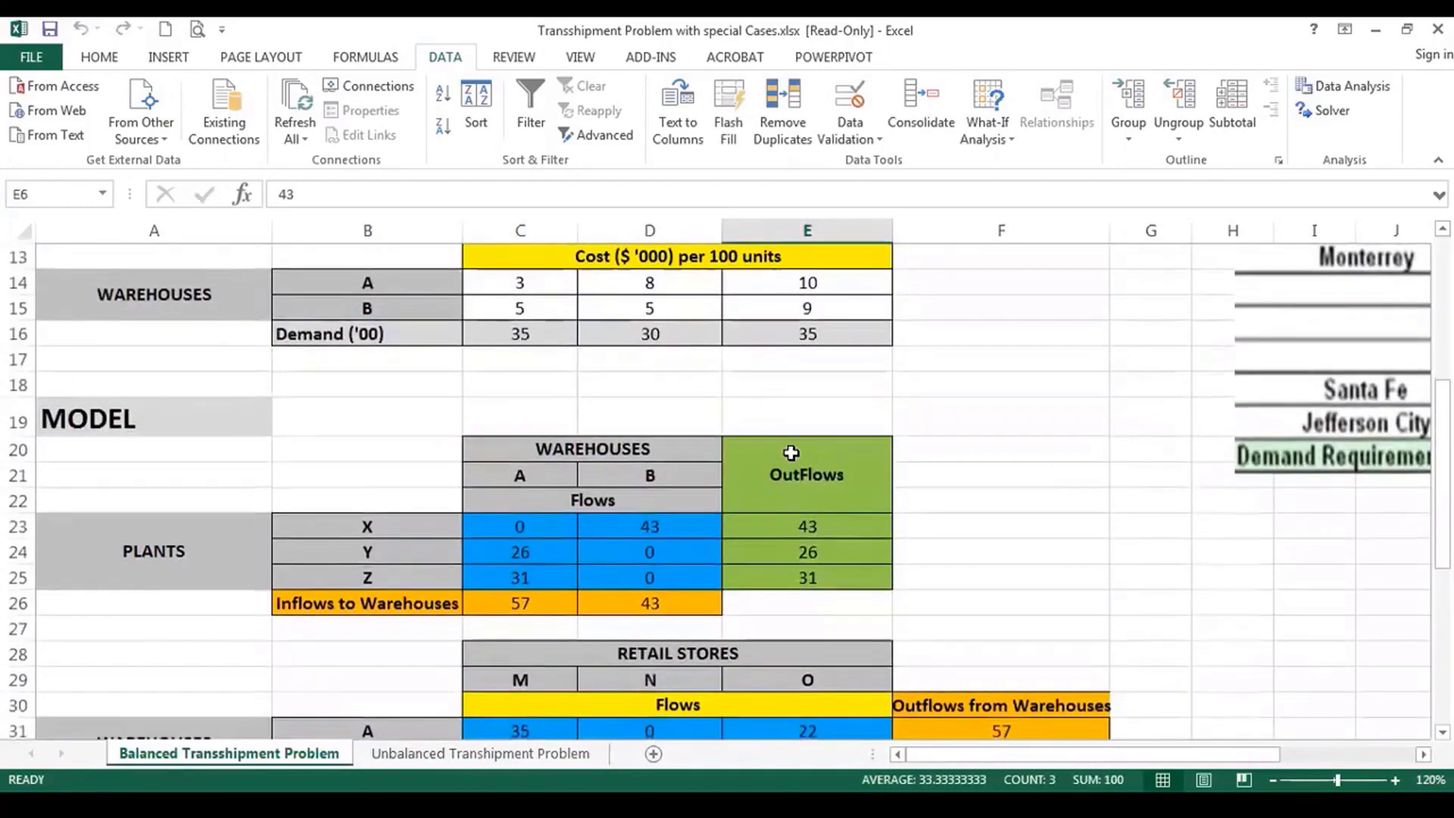
scroll(790, 453, "down", 1)
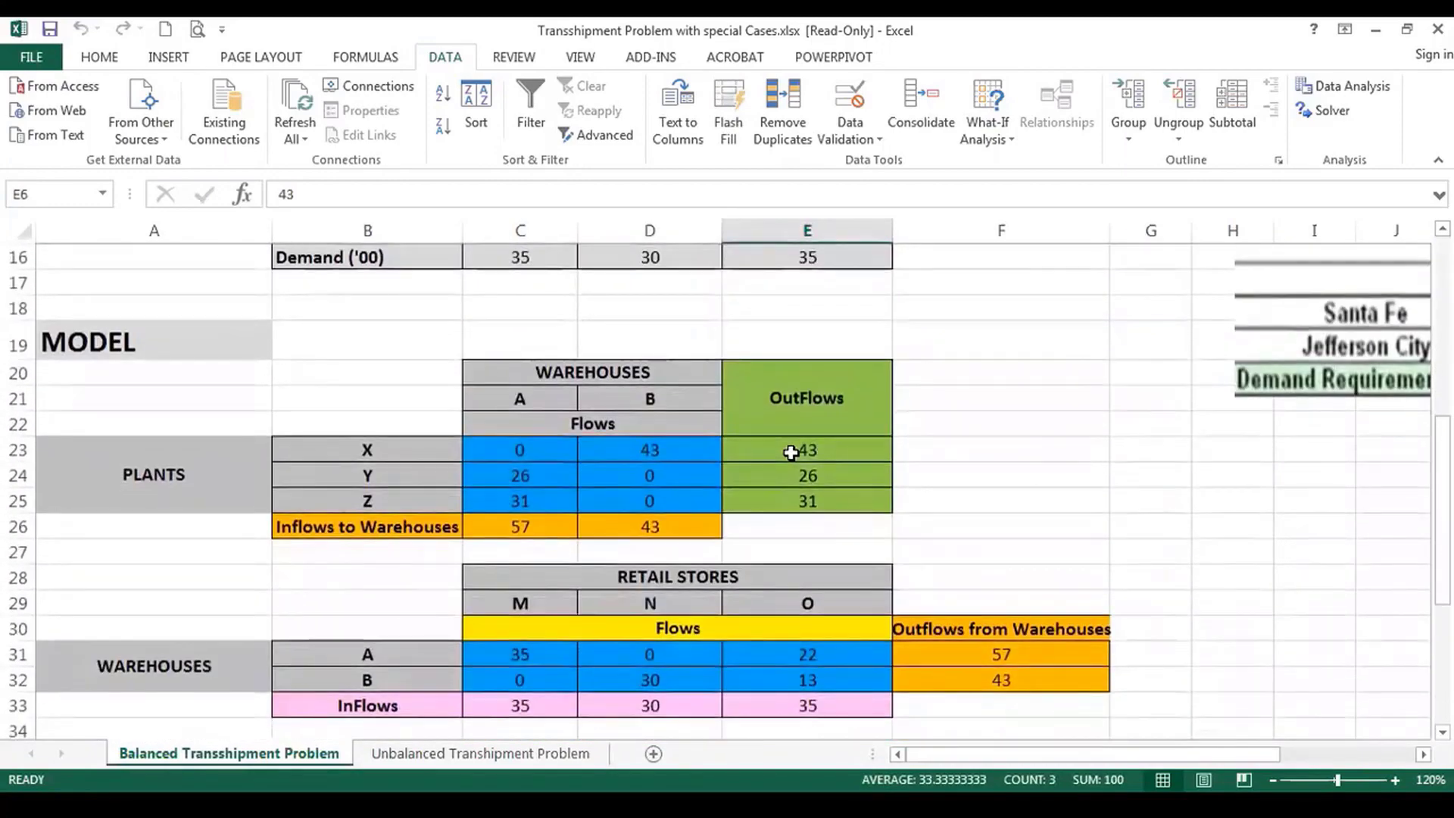
left_click_drag(523, 705, 792, 704)
scroll(783, 600, "up", 2)
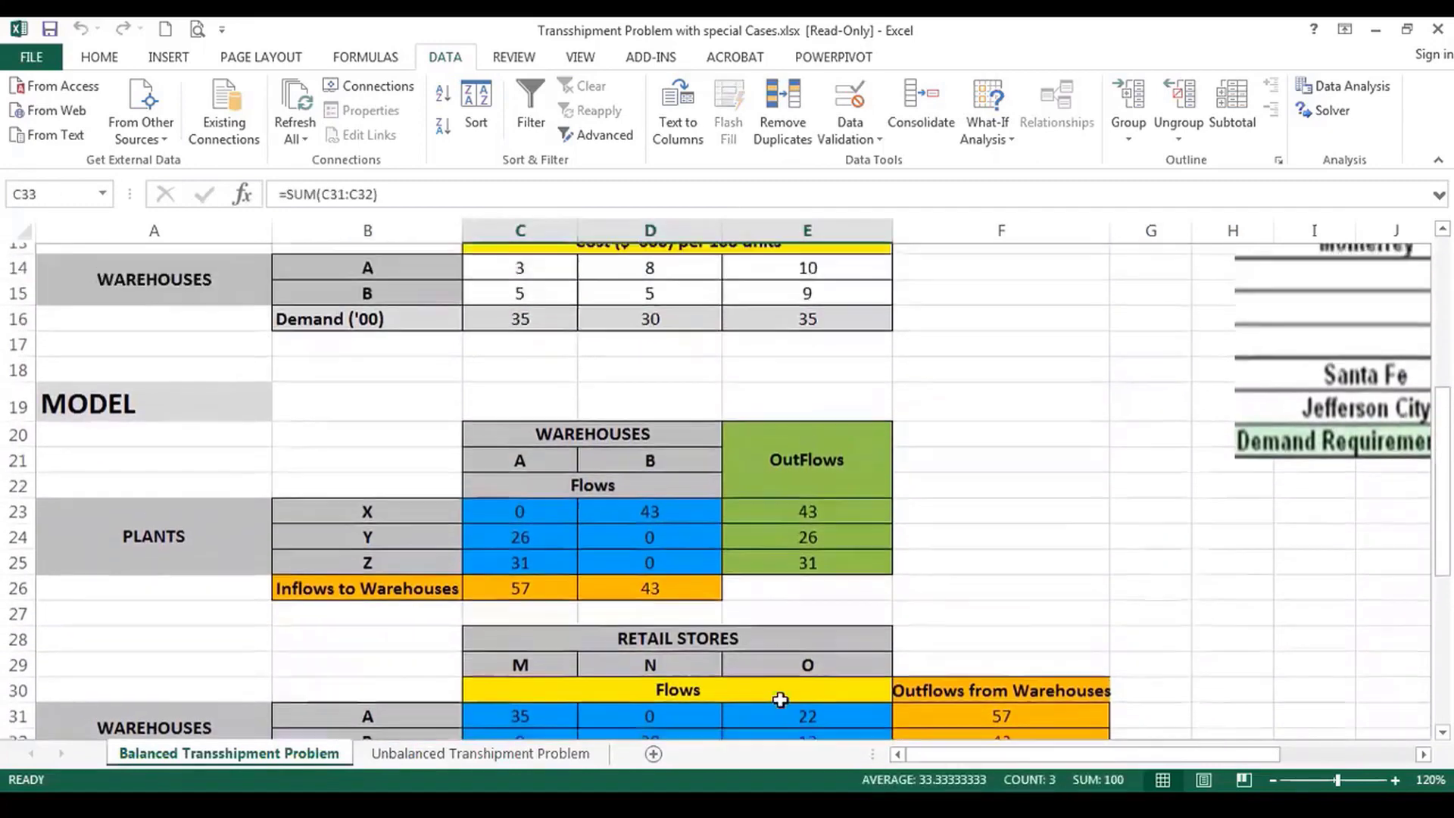
left_click_drag(520, 409, 813, 410)
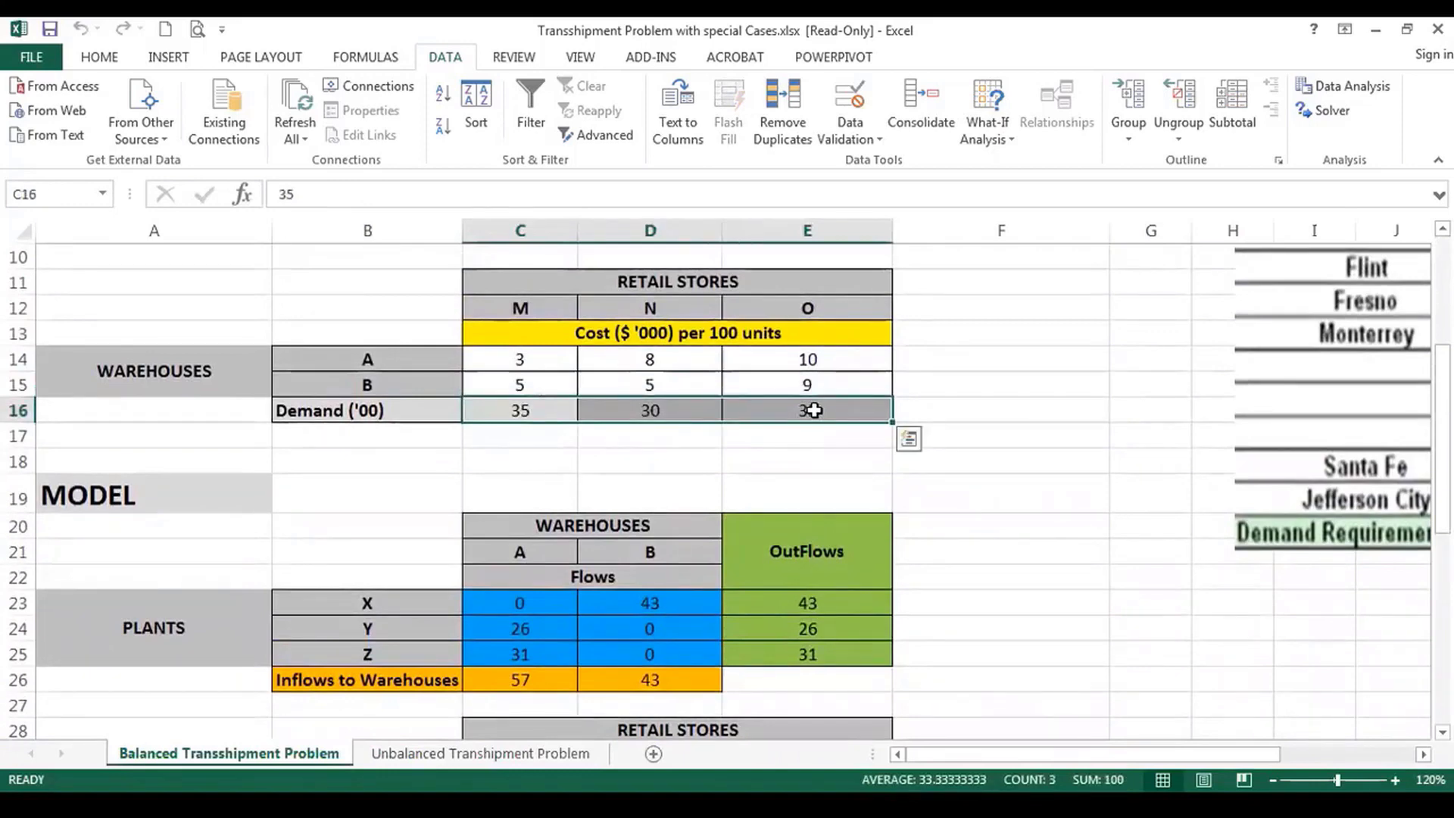
Compare the inflows to warehouses in C26:D26 with the outflows from warehouses in F31:F32.
scroll(813, 409, "down", 2)
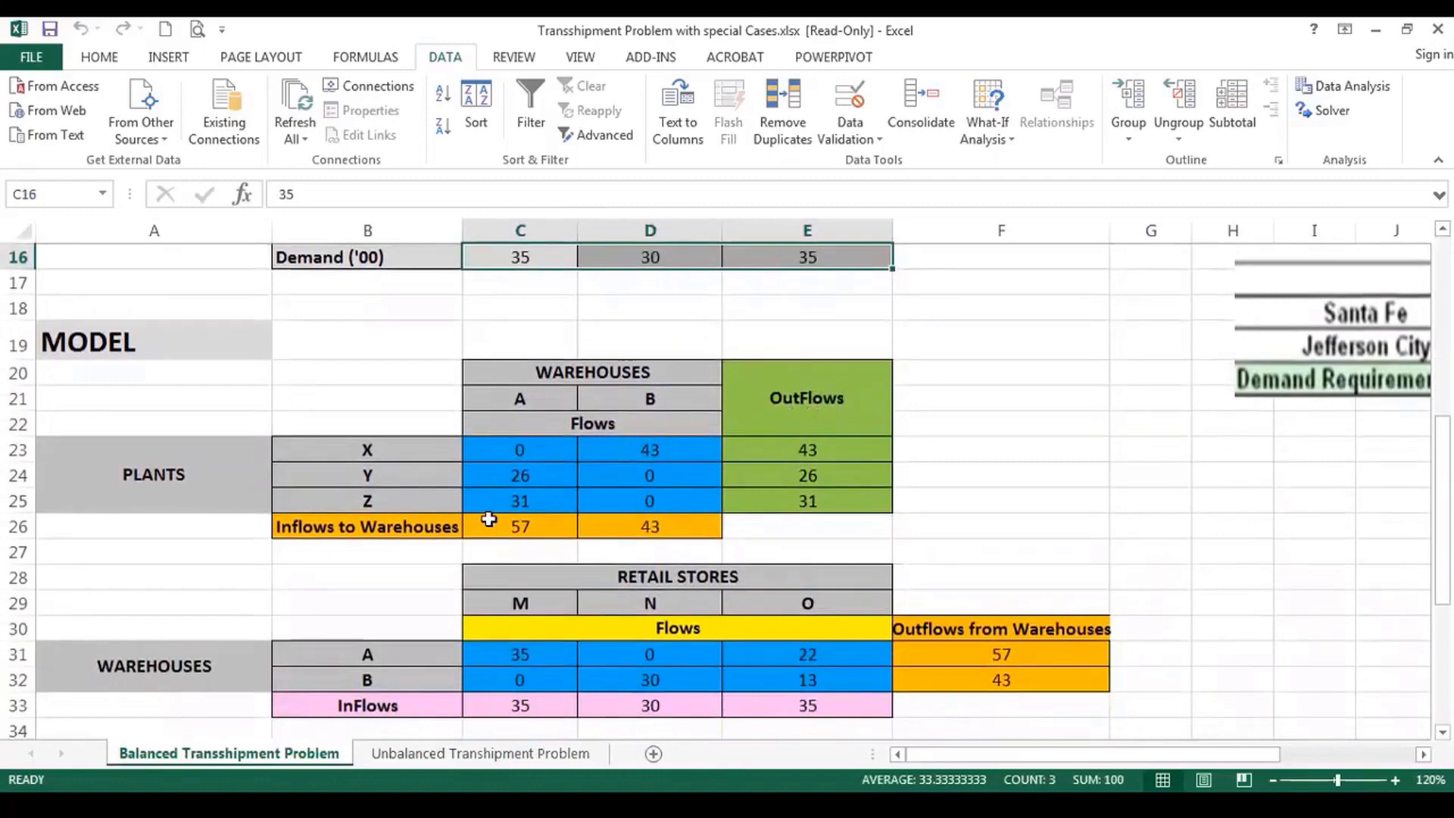
left_click_drag(487, 515, 635, 521)
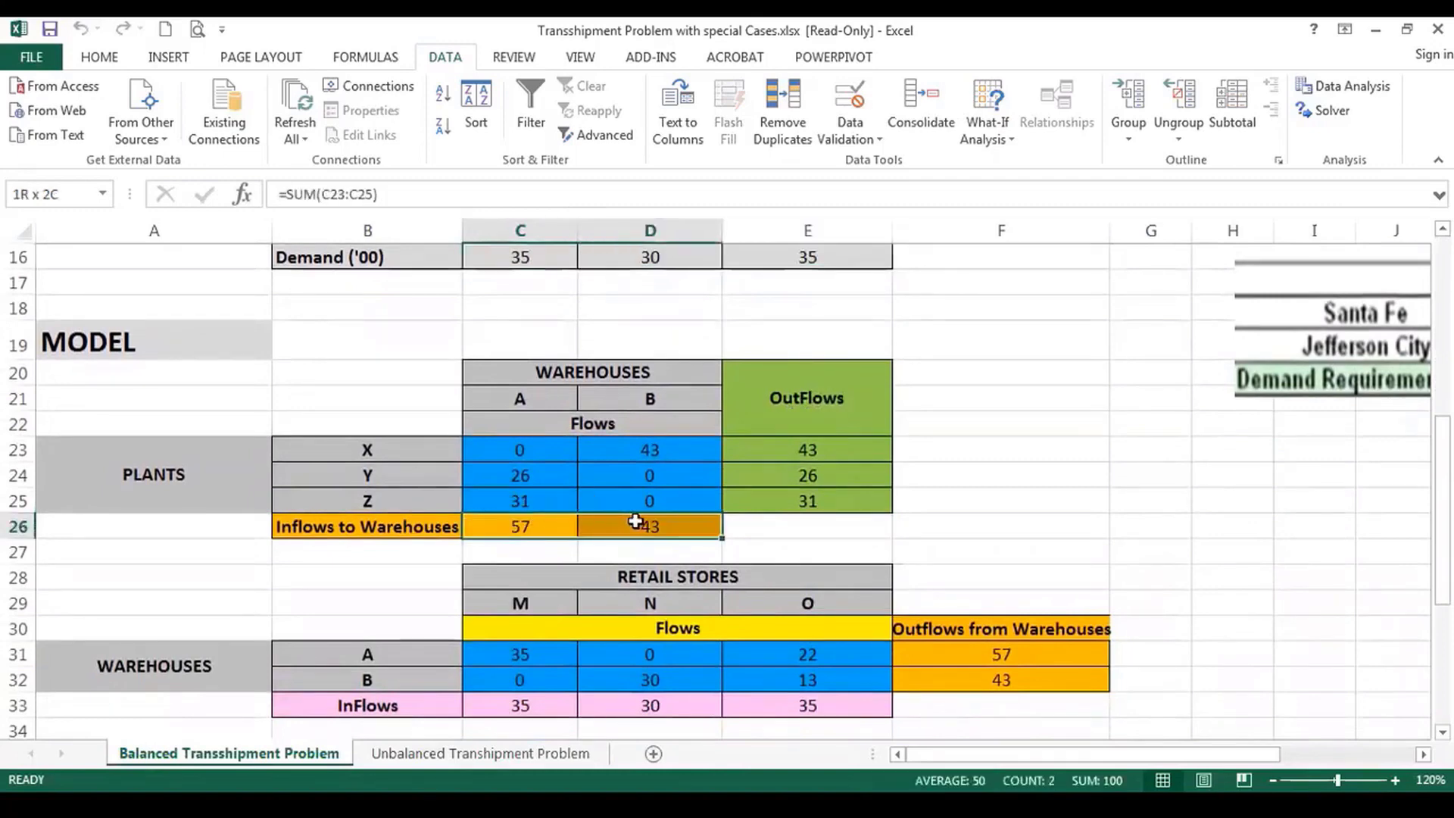
left_click_drag(976, 653, 986, 683)
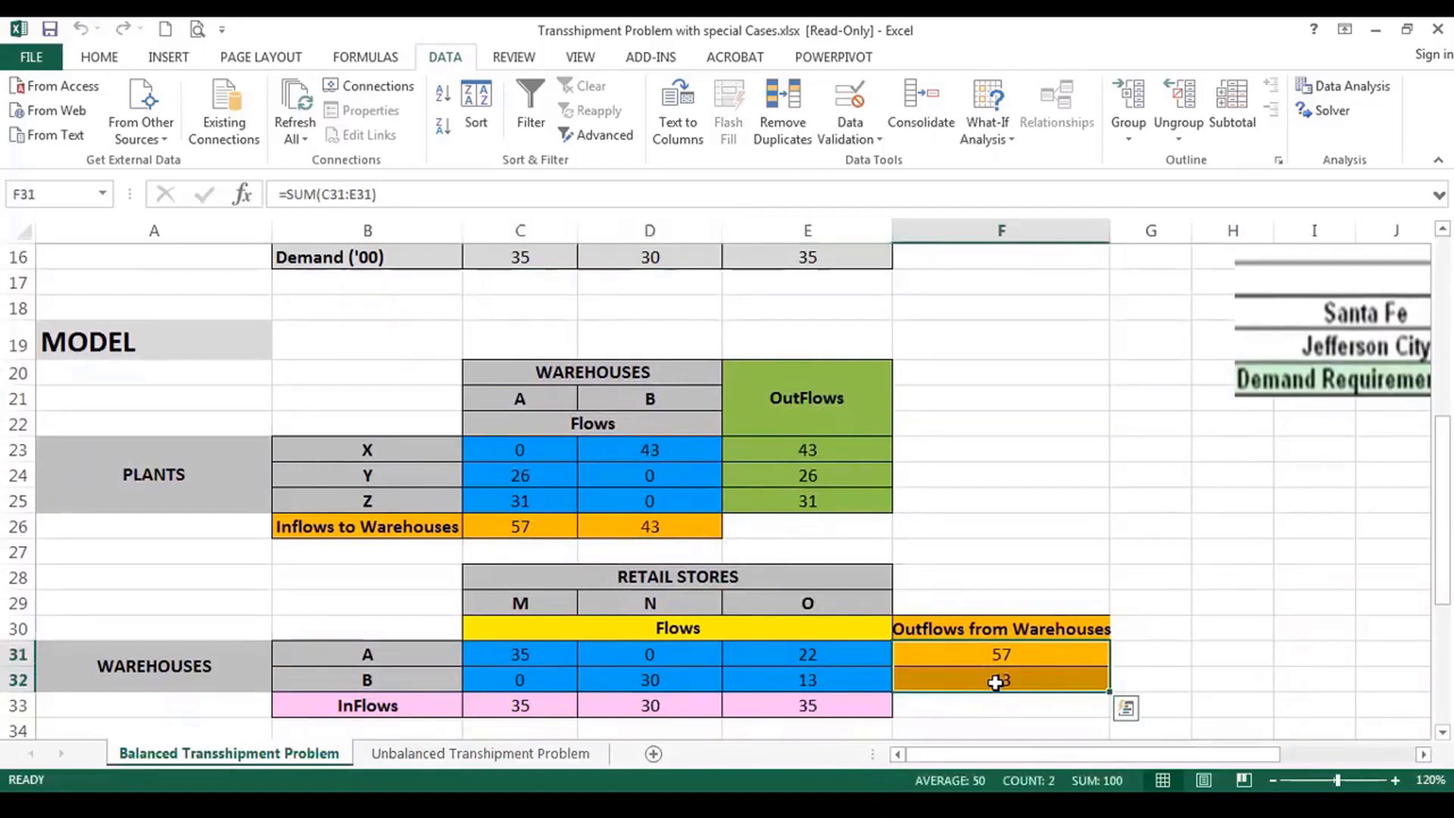
left_click(1148, 474)
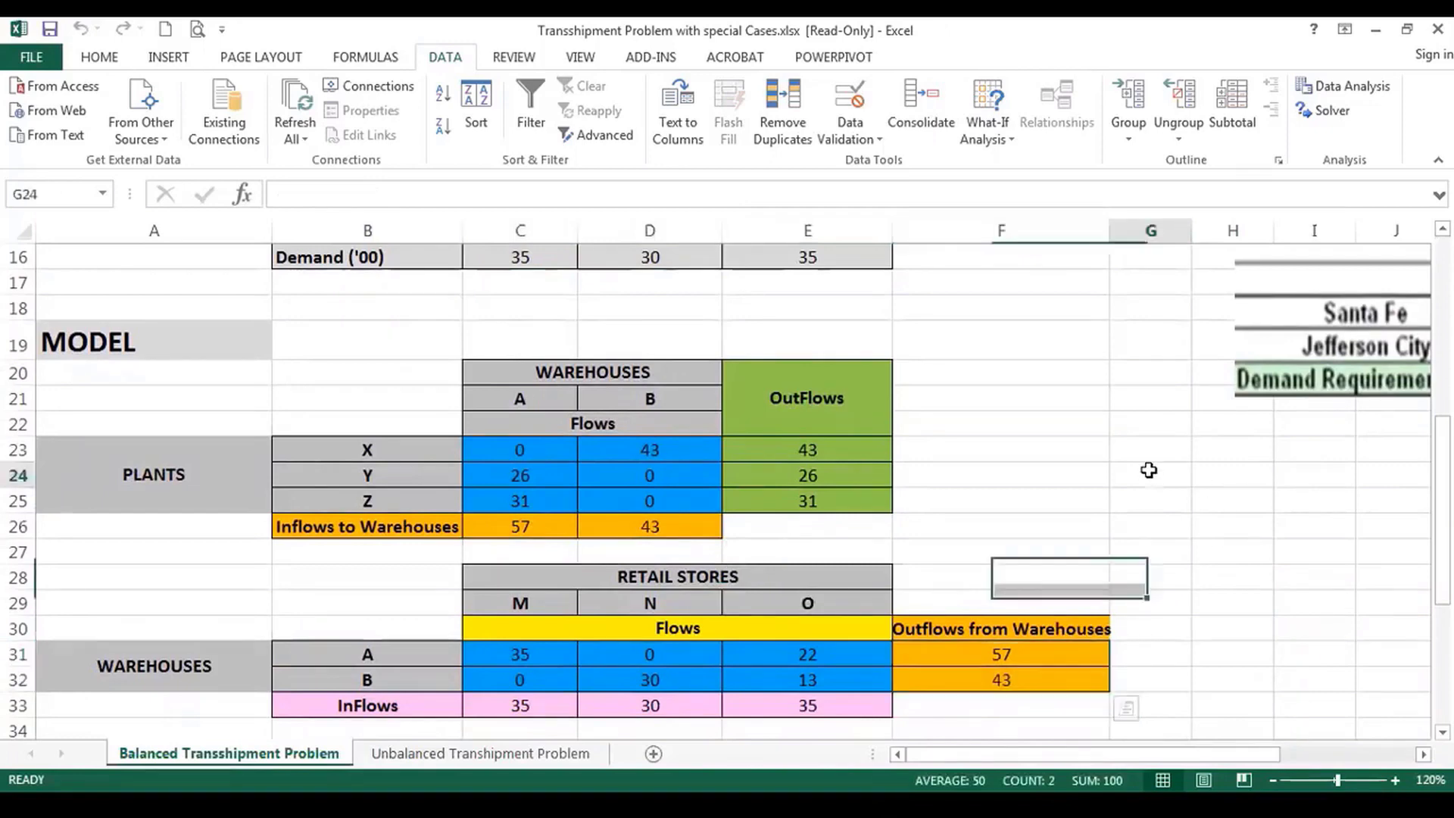
Review the balanced model's transportation costs and total cost alongside its cost data and flow tables.
scroll(1147, 470, "down", 4)
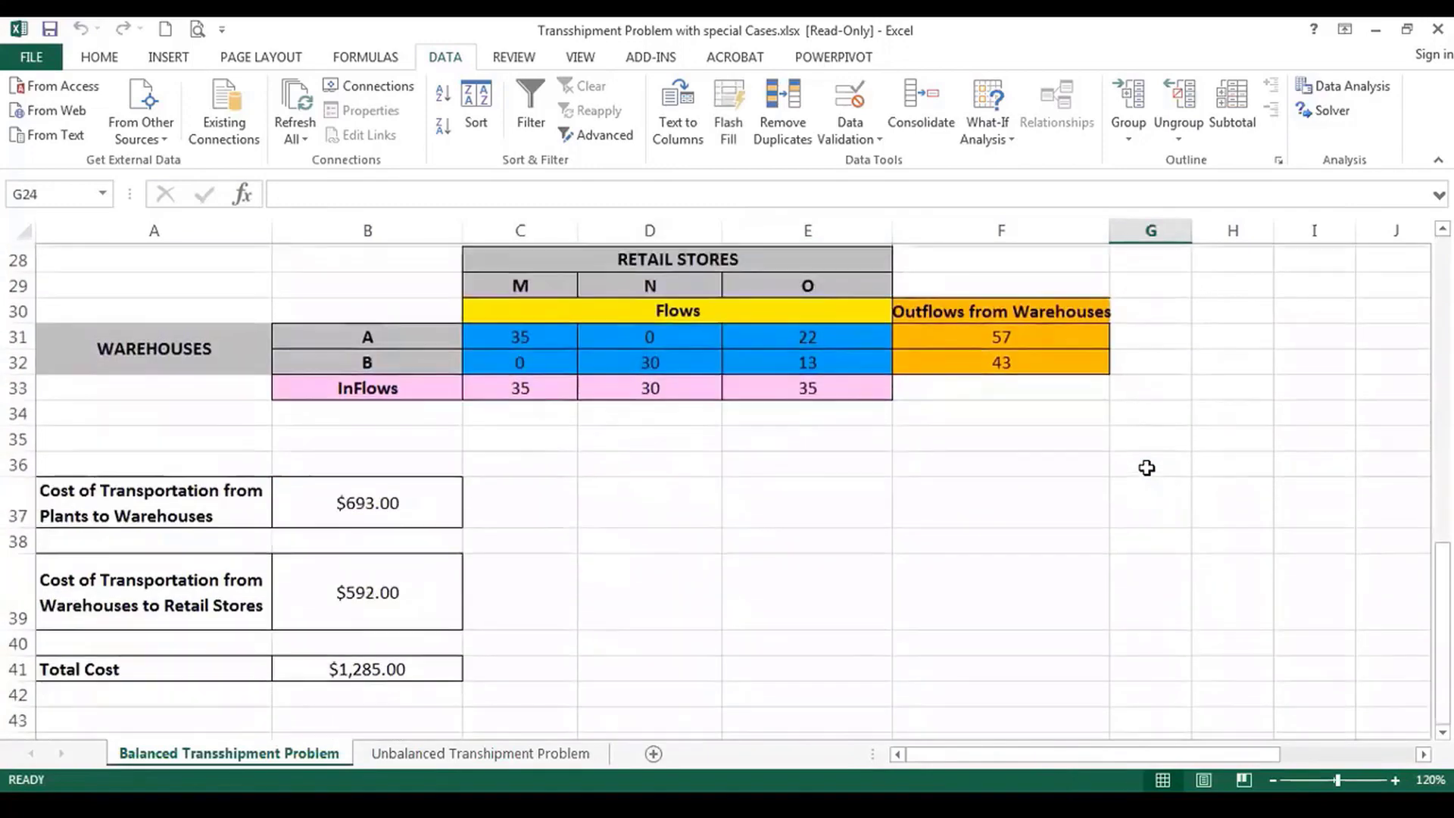
scroll(1146, 470, "up", 9)
scroll(1146, 465, "down", 8)
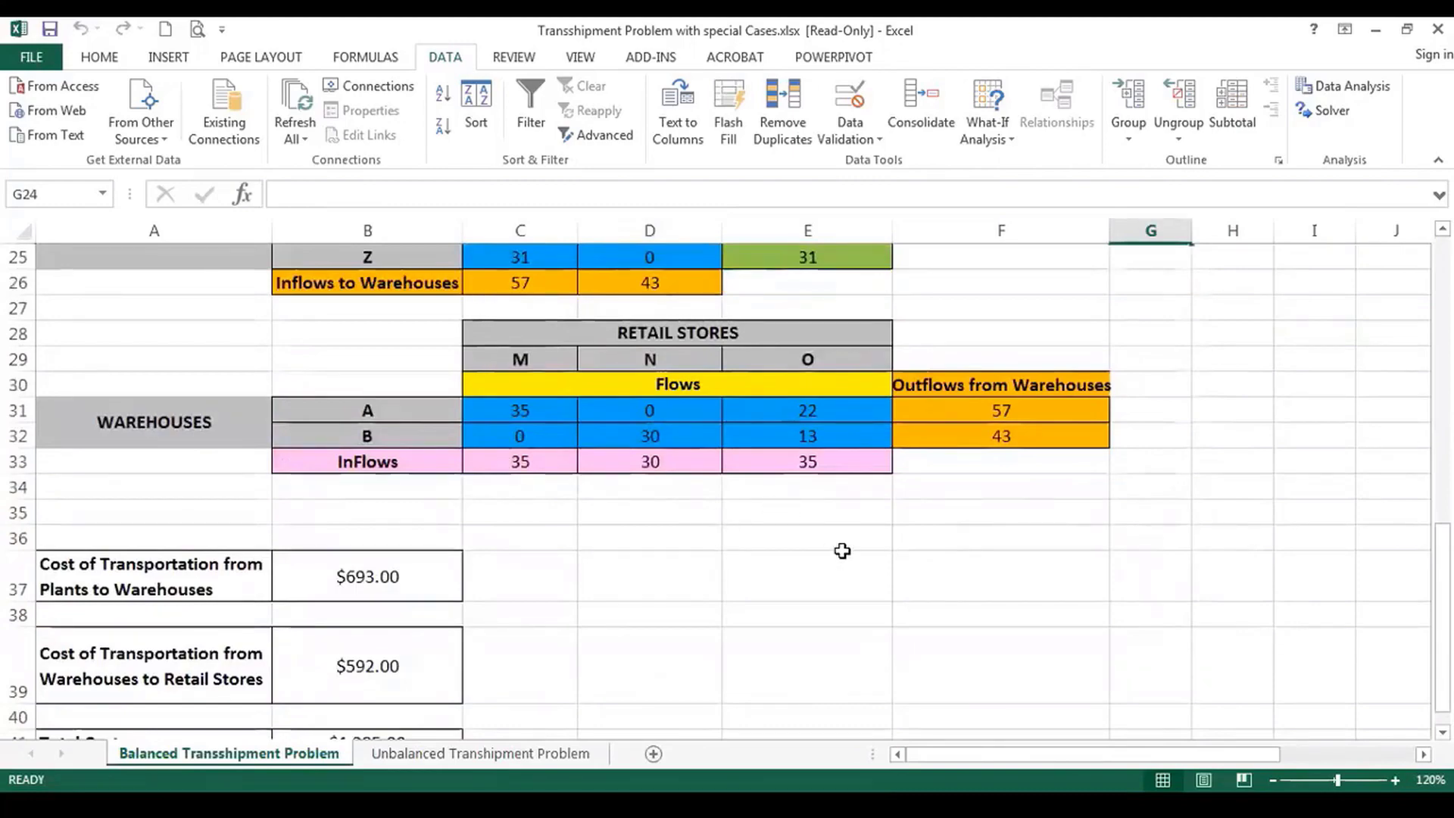
scroll(842, 550, "up", 8)
scroll(846, 552, "down", 3)
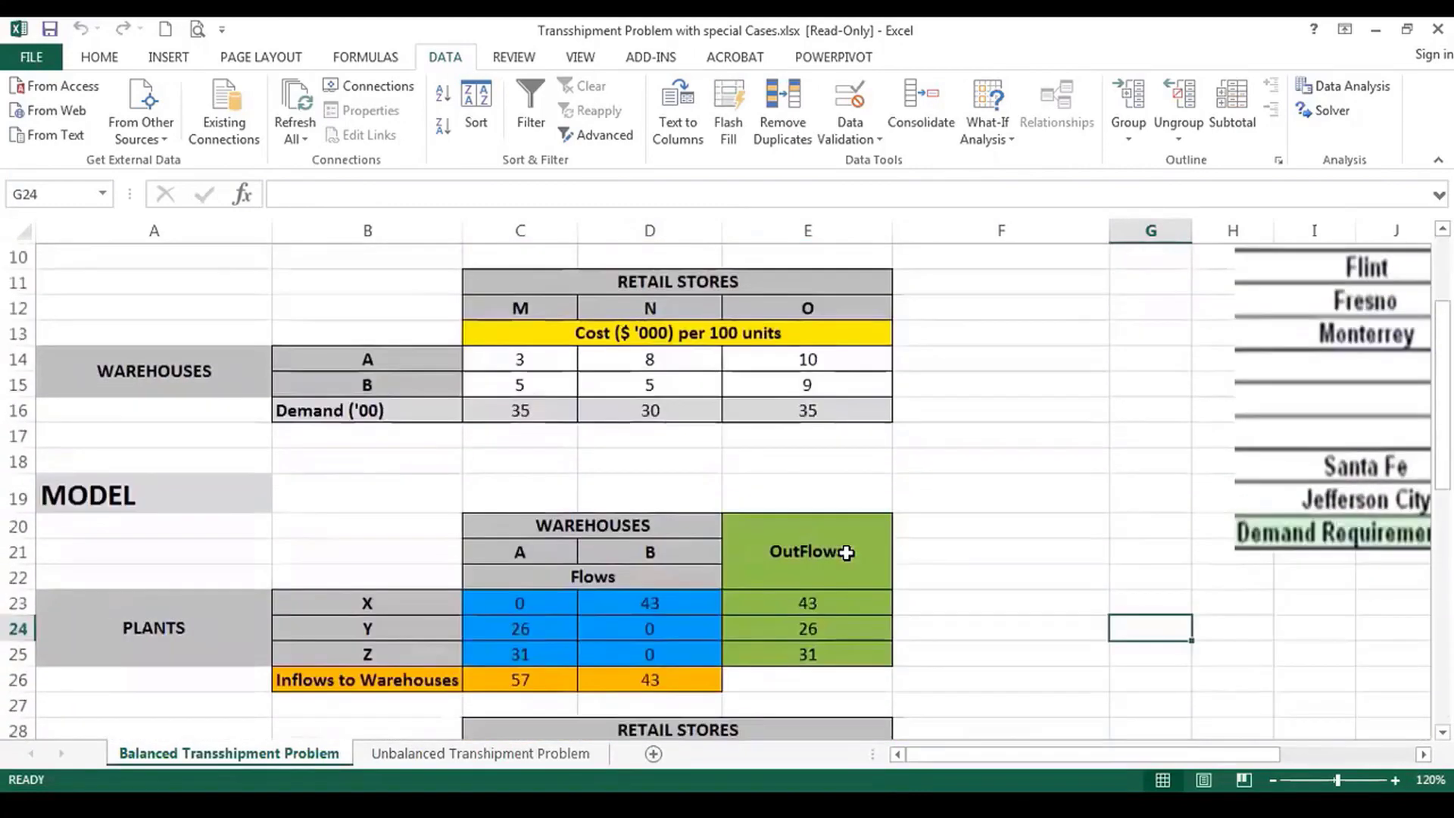
scroll(846, 552, "down", 4)
scroll(846, 550, "down", 3)
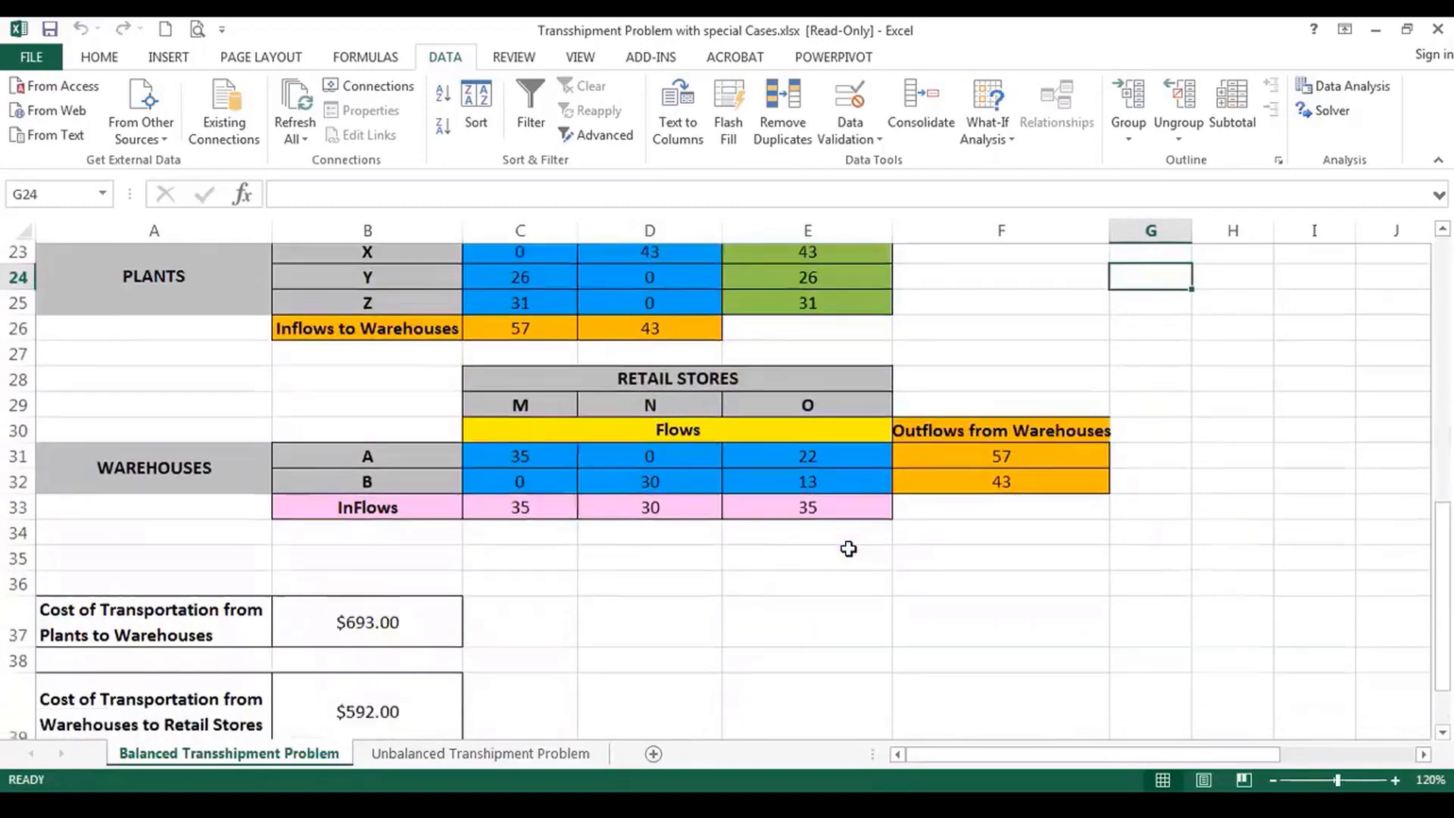
scroll(848, 548, "up", 9)
scroll(851, 547, "up", 1)
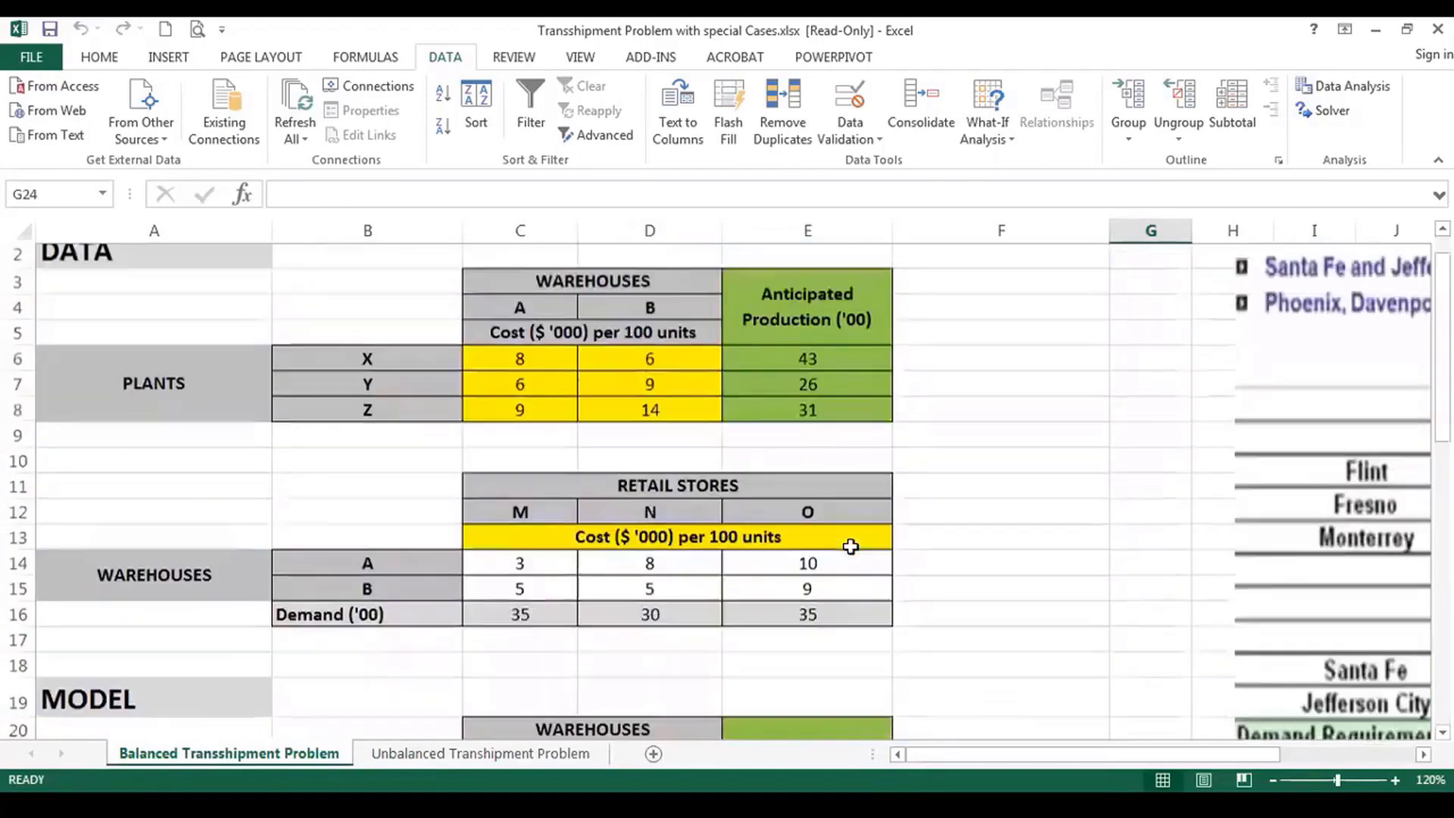
scroll(851, 546, "down", 3)
scroll(851, 547, "down", 5)
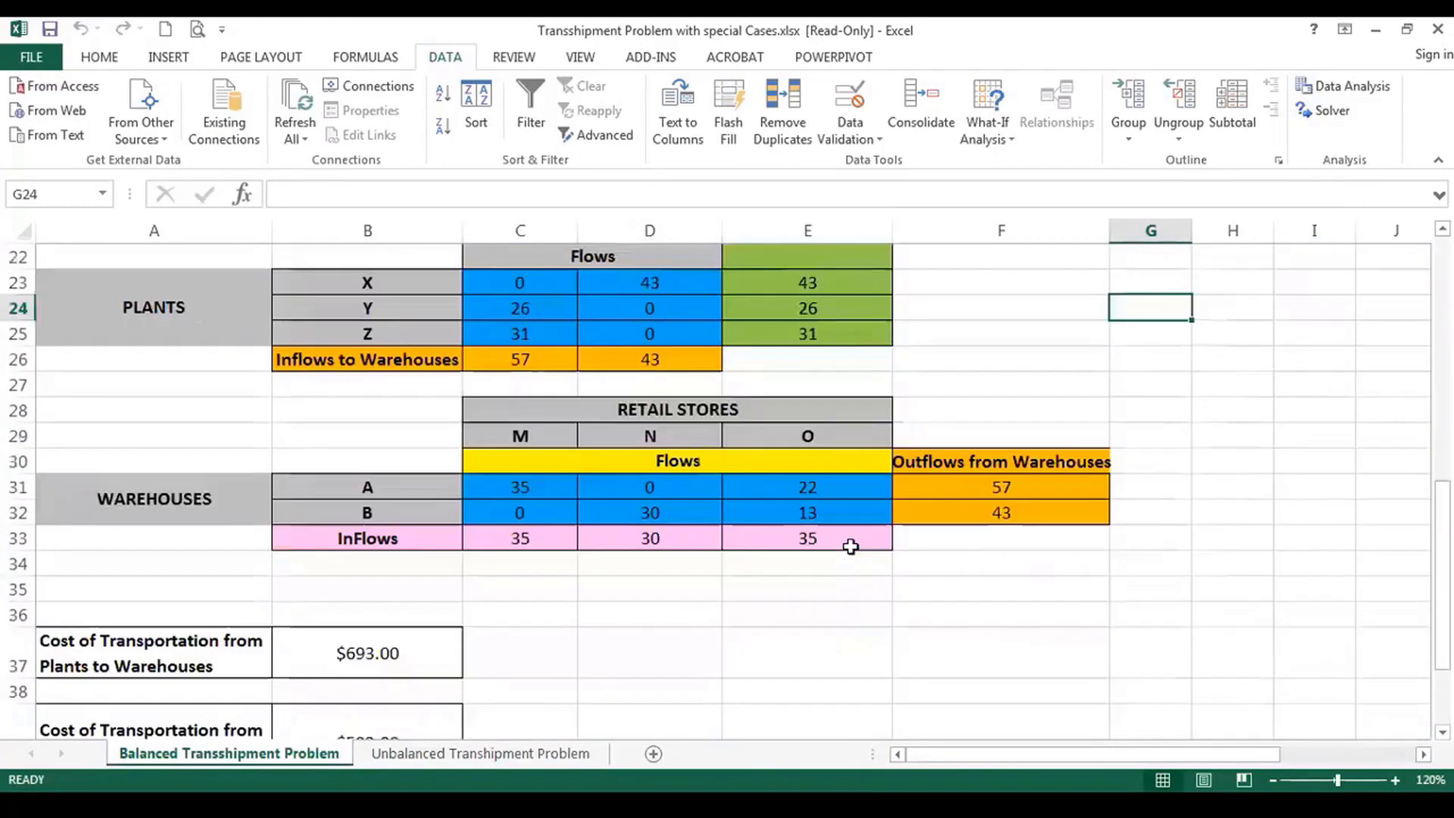
Switch to the Unbalanced Transhipment Problem sheet and look over its data and model tables.
left_click(480, 752)
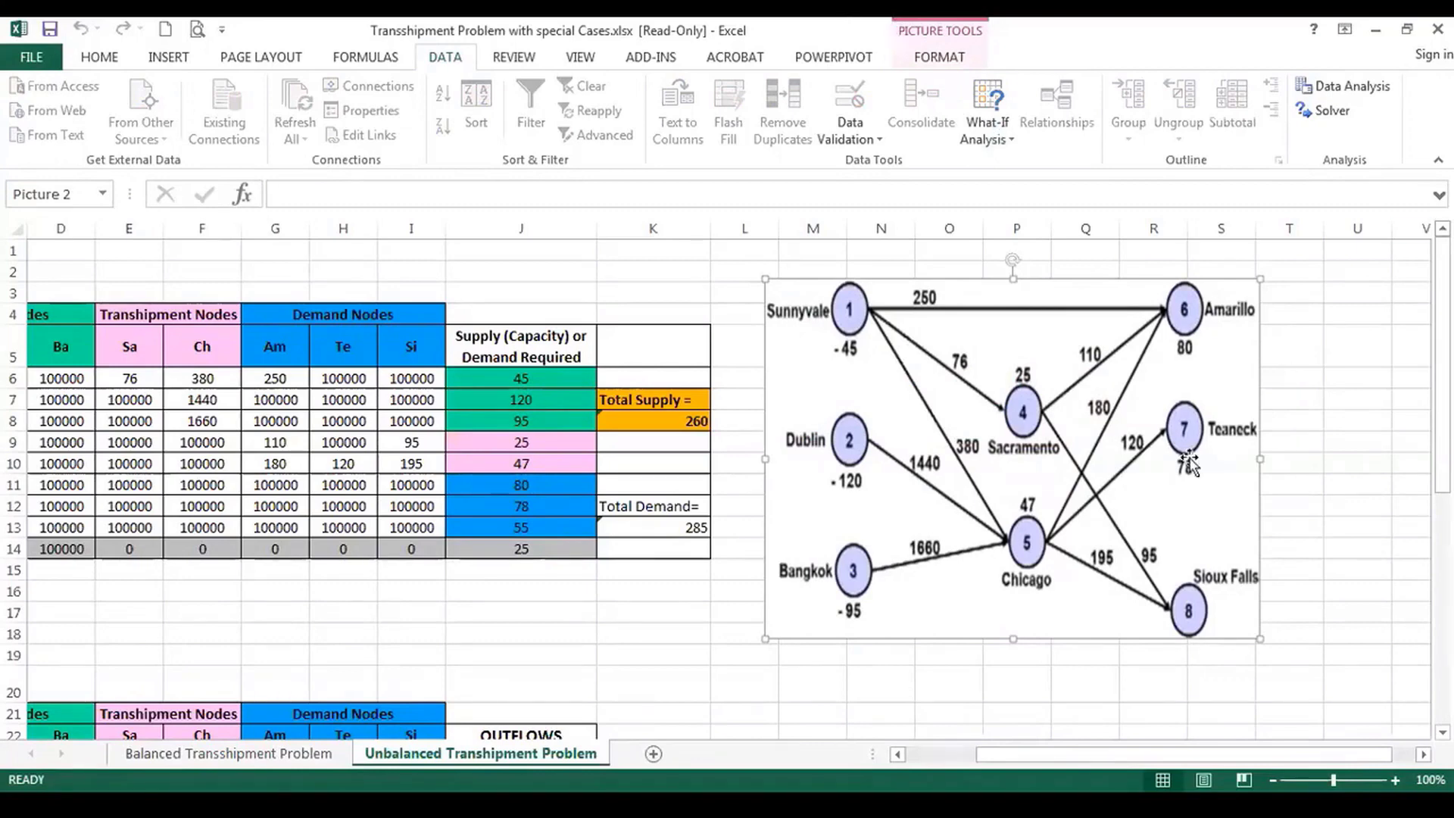
left_click_drag(1045, 753, 974, 753)
left_click(730, 617)
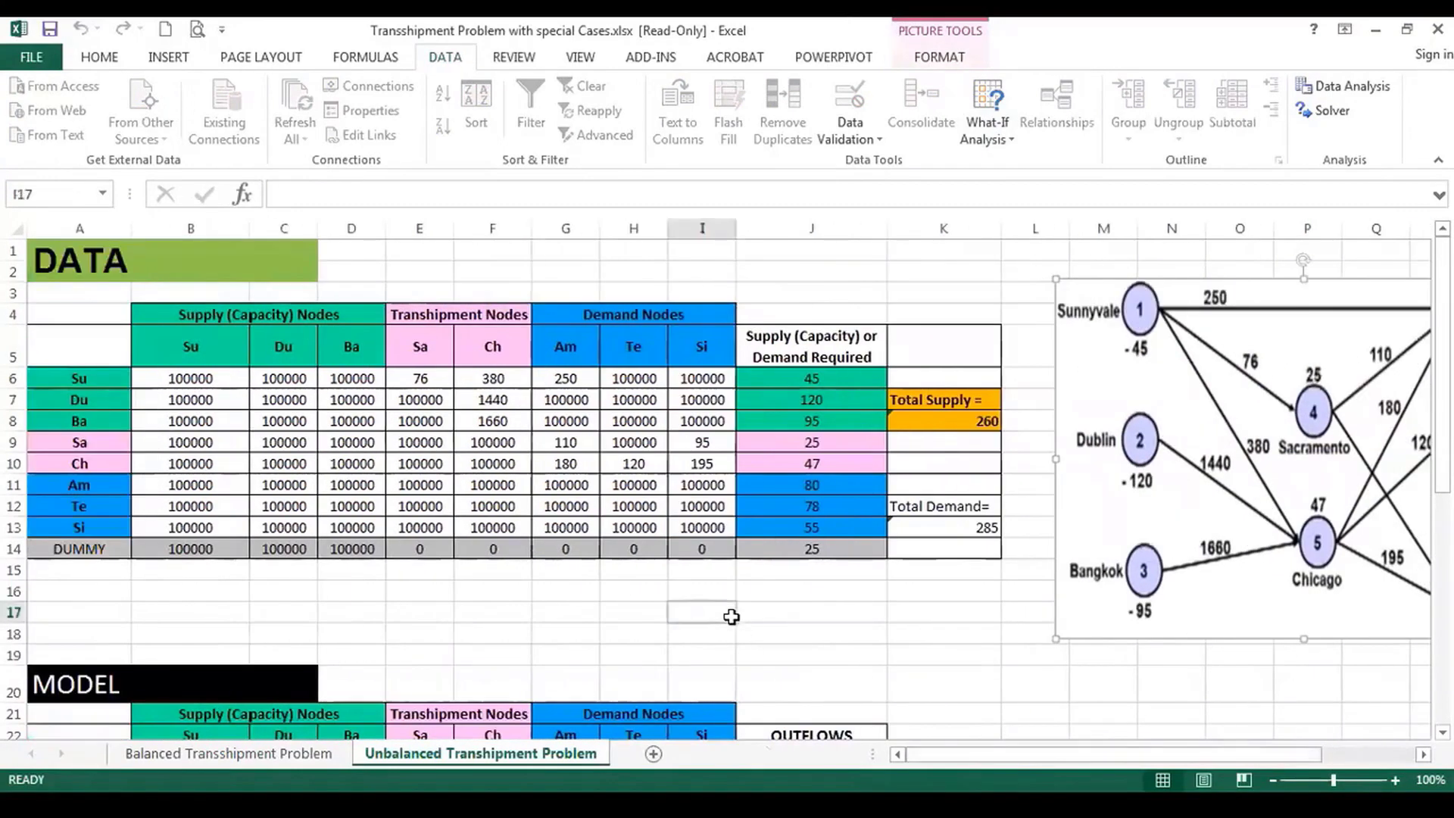
scroll(728, 613, "down", 3)
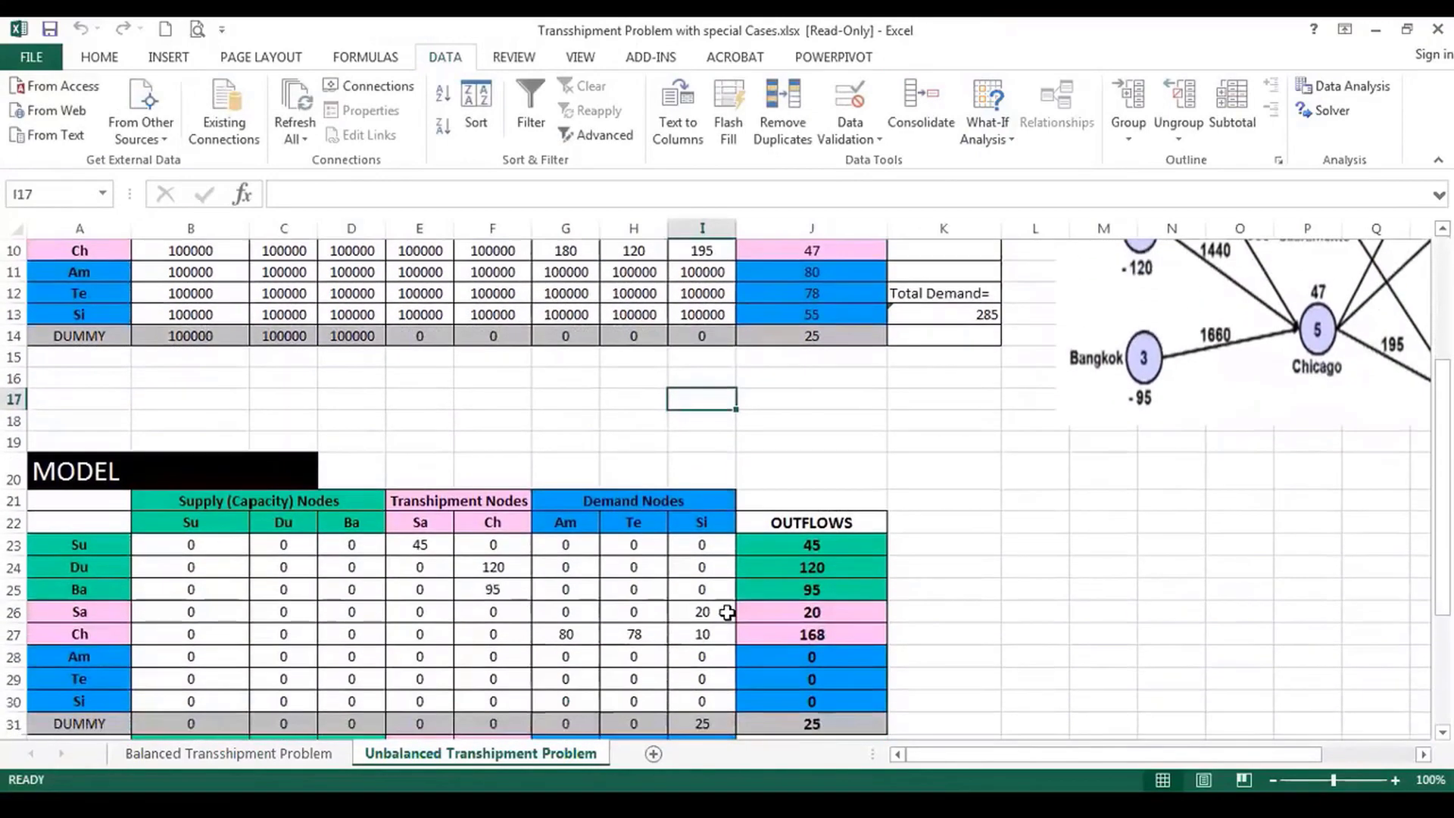
scroll(726, 612, "down", 1)
scroll(725, 606, "up", 3)
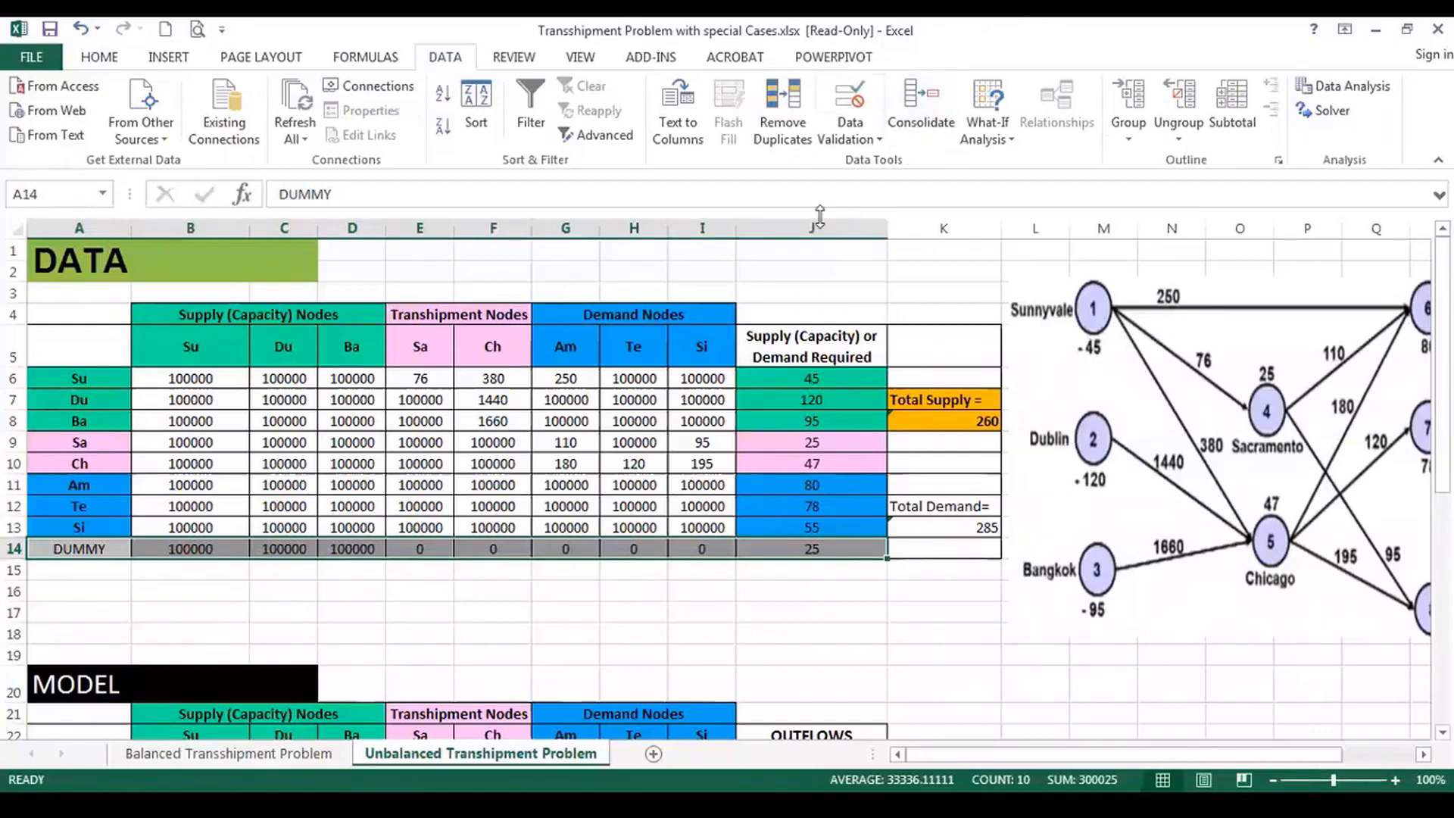
Examine the DUMMY supply row in A14:J14 of the unbalanced data table.
left_click(696, 629)
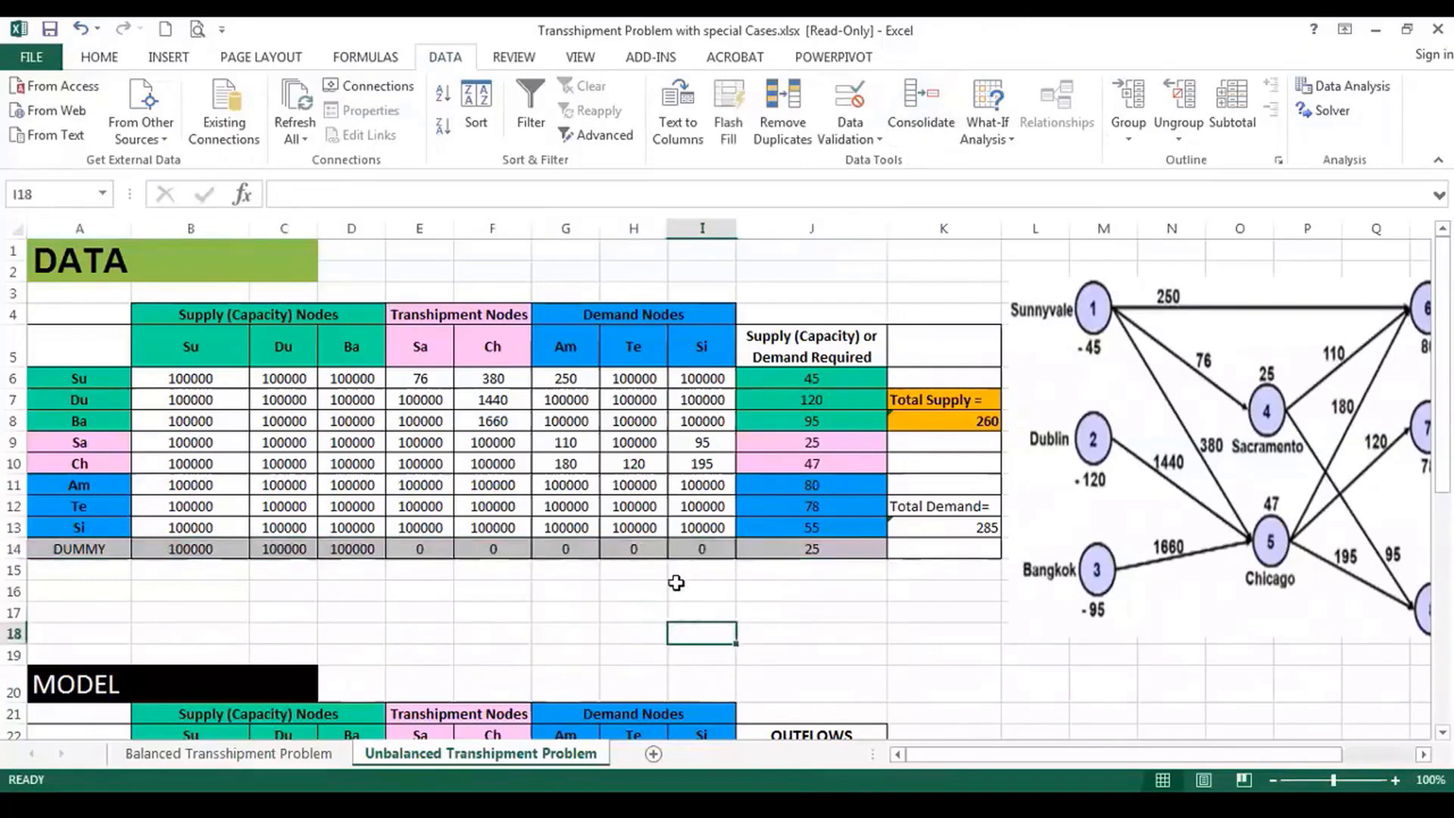
left_click(73, 542)
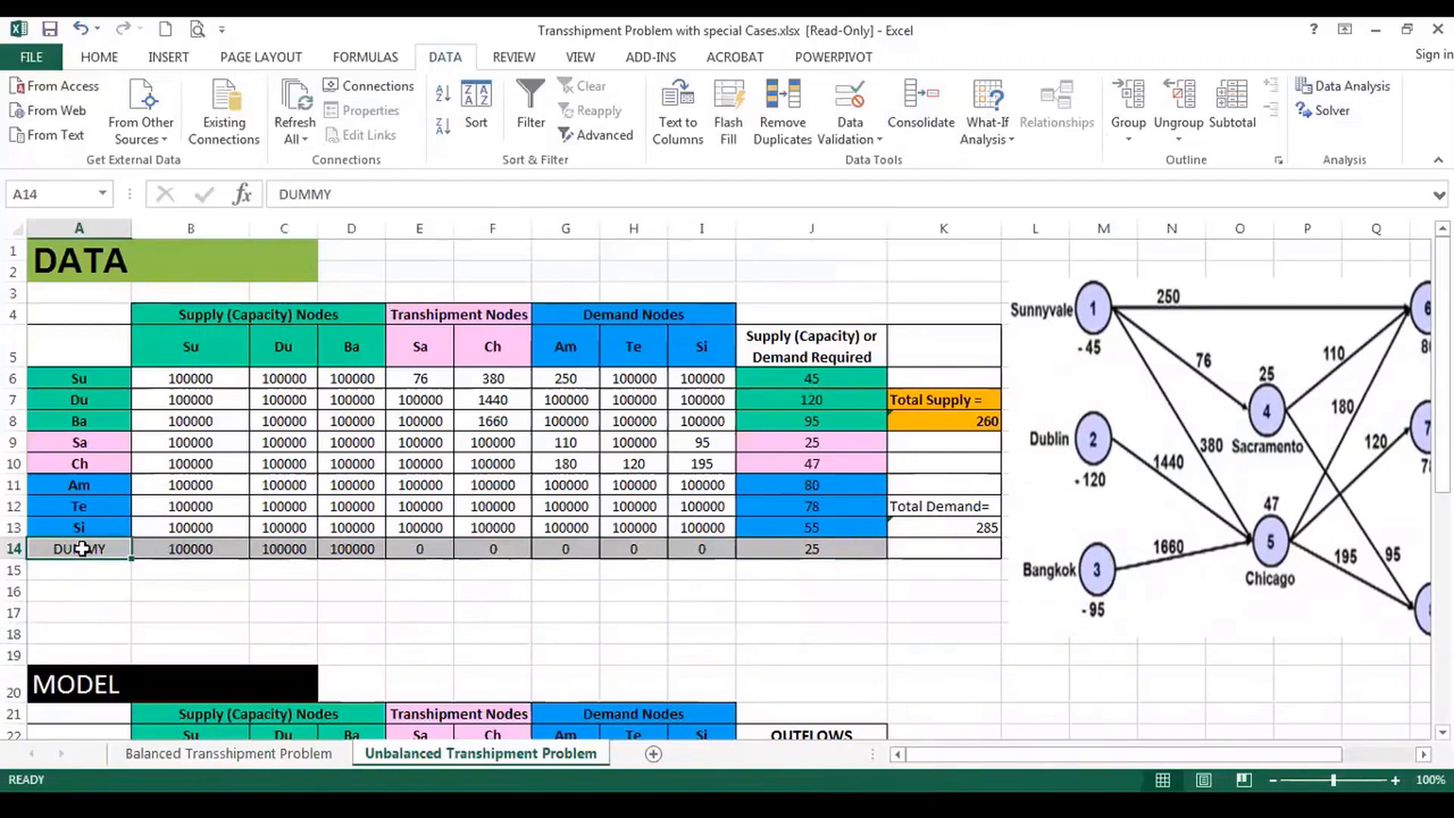
left_click_drag(62, 546, 830, 550)
left_click(831, 550)
left_click(783, 610)
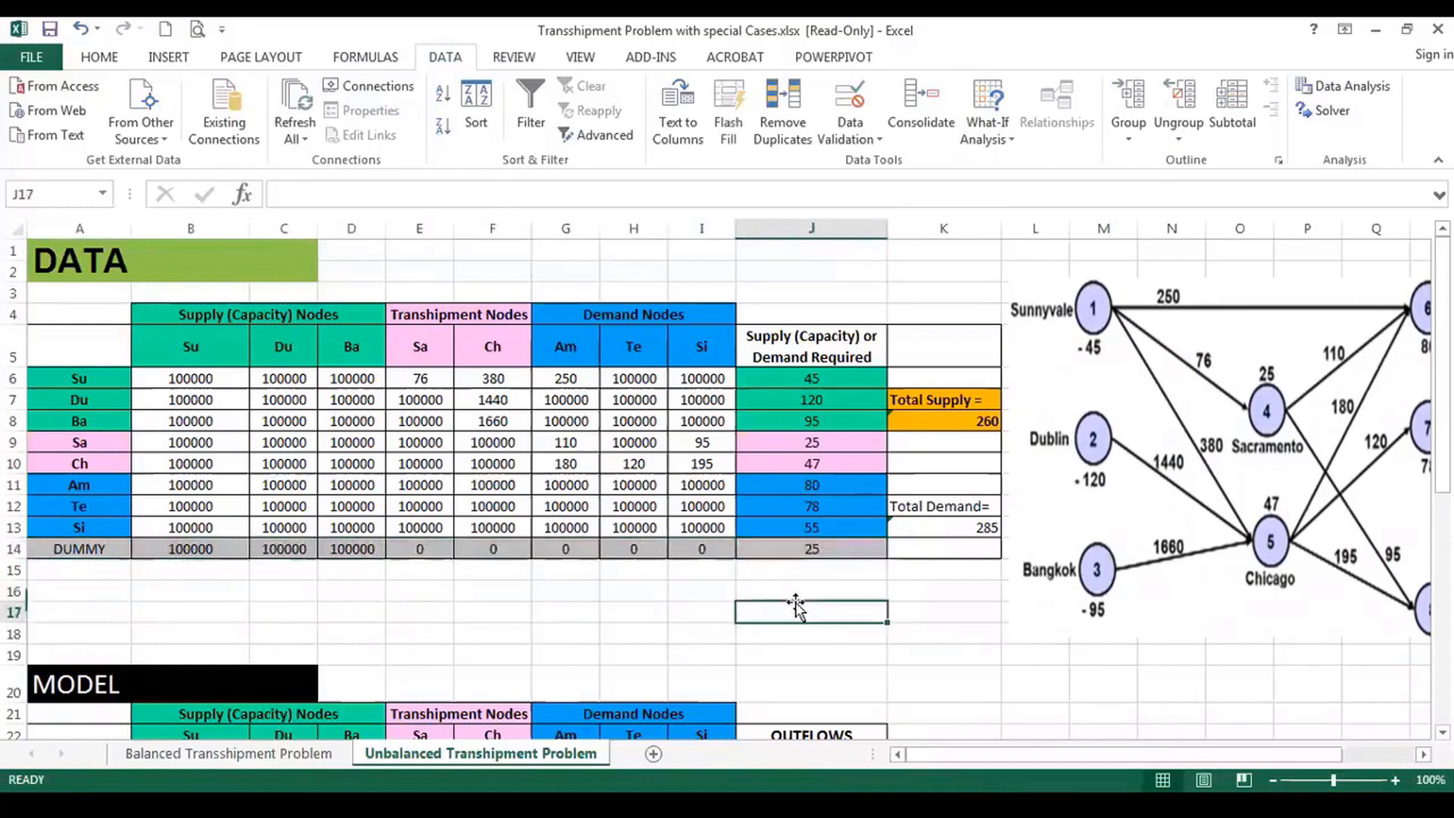
Compare the layout of the data table in A4:K14 with the model table in A21:J32.
scroll(783, 610, "down", 4)
scroll(959, 452, "up", 2)
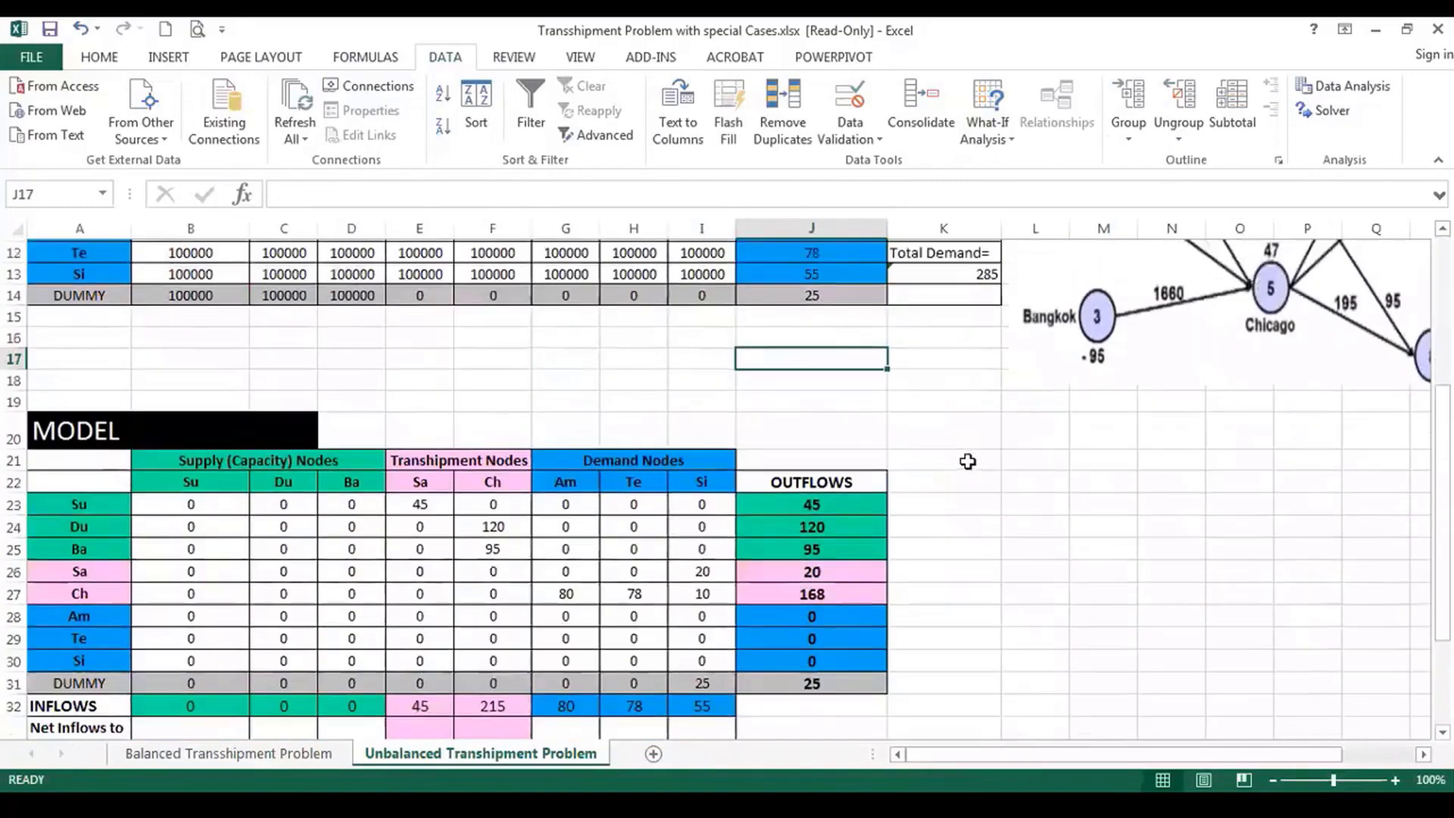
scroll(959, 452, "up", 2)
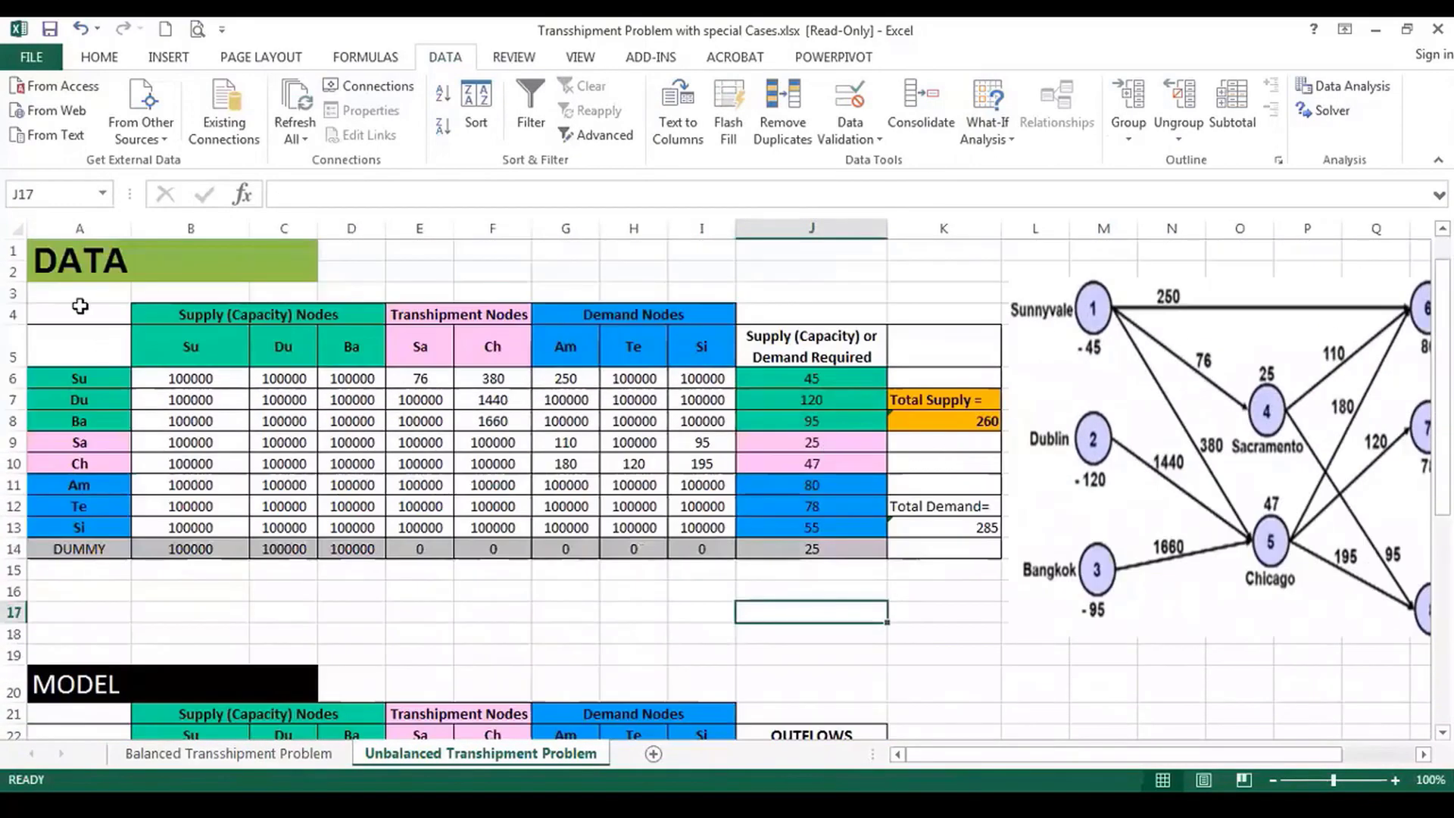
left_click_drag(80, 307, 948, 546)
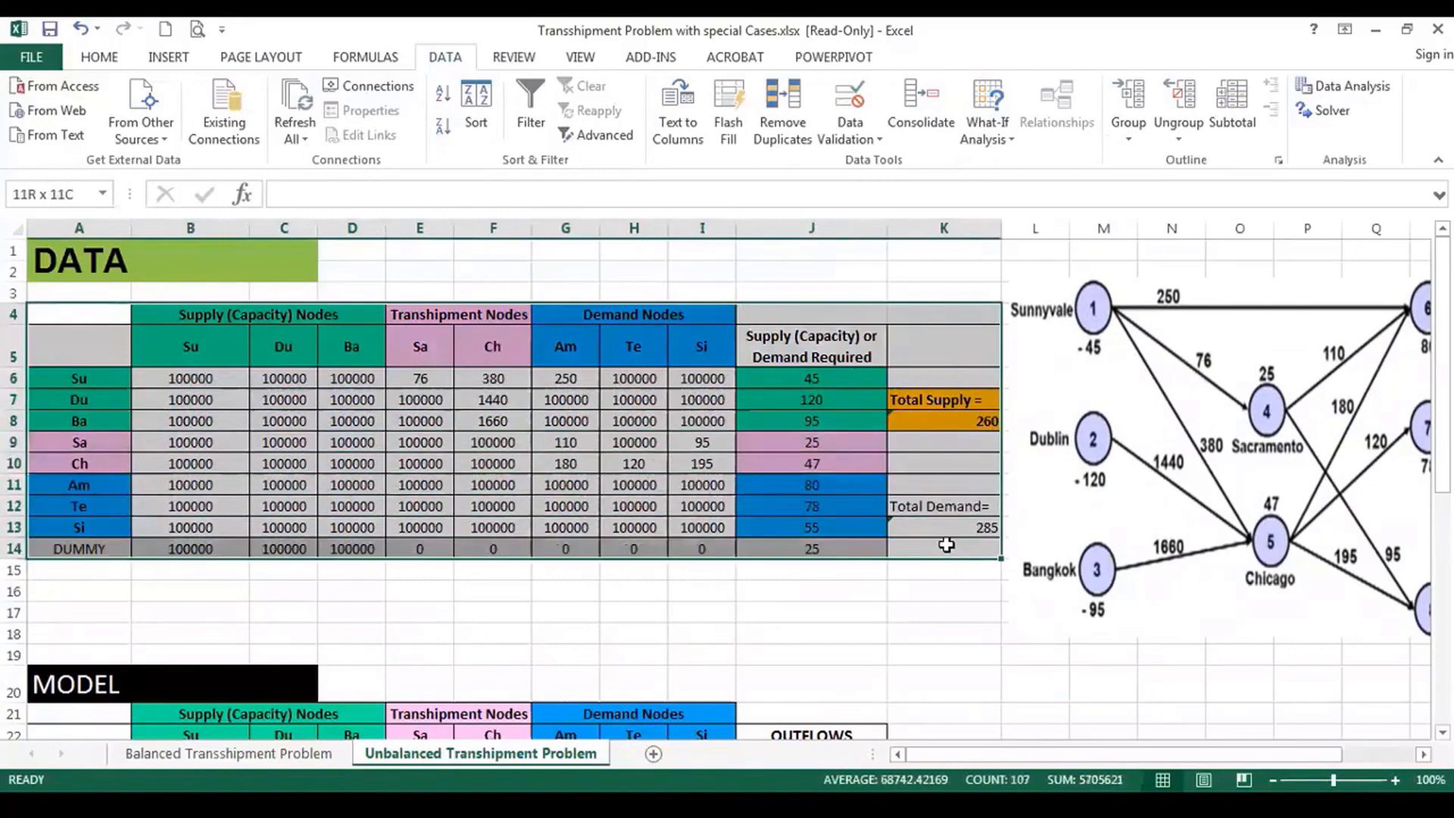
scroll(947, 547, "down", 4)
left_click_drag(65, 441, 870, 684)
Examine the flow decision cells B23:I31 against the unit costs in the data table.
left_click(301, 615)
left_click_drag(189, 480, 697, 659)
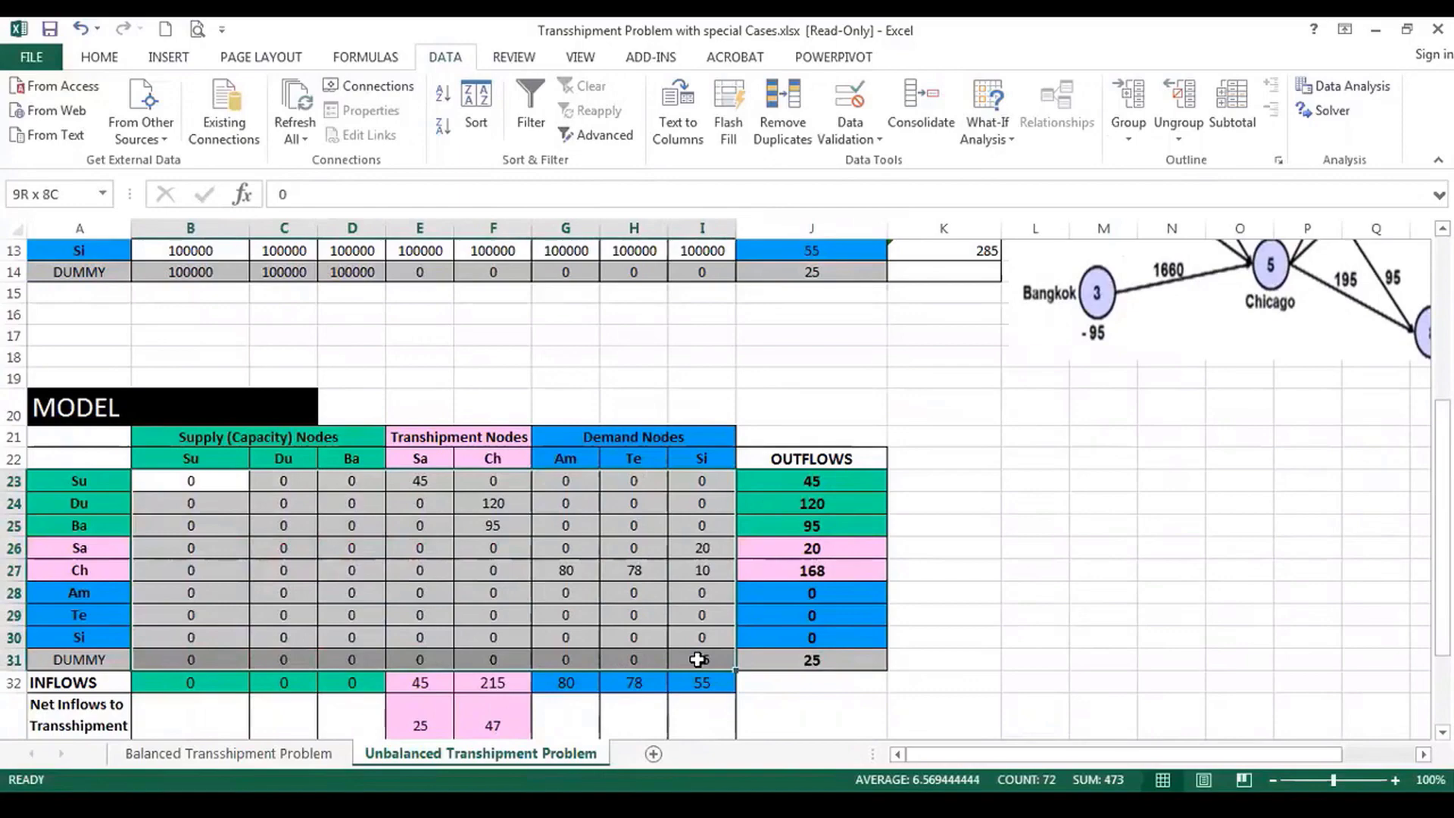
scroll(329, 482, "up", 4)
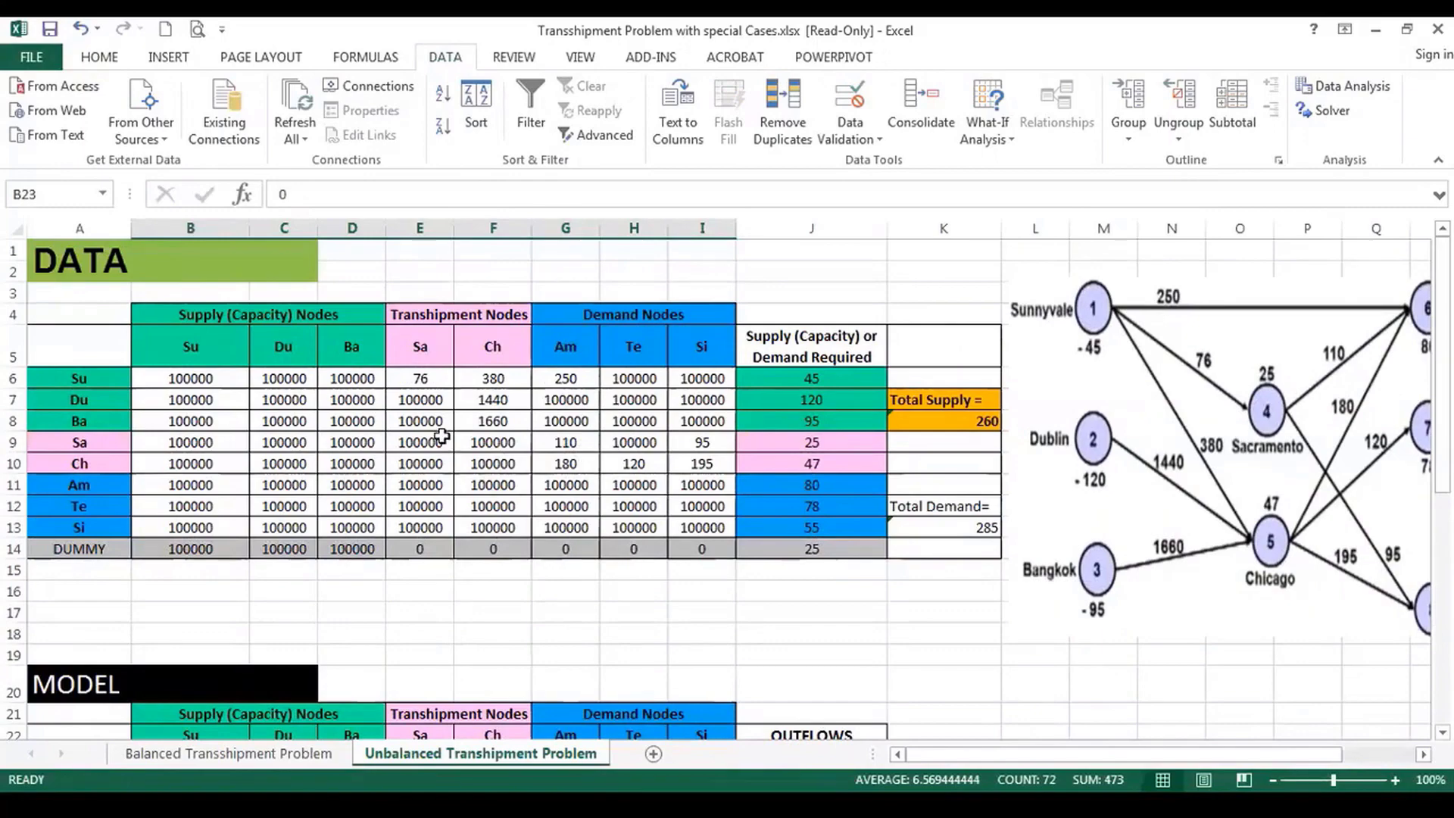
scroll(441, 436, "down", 1)
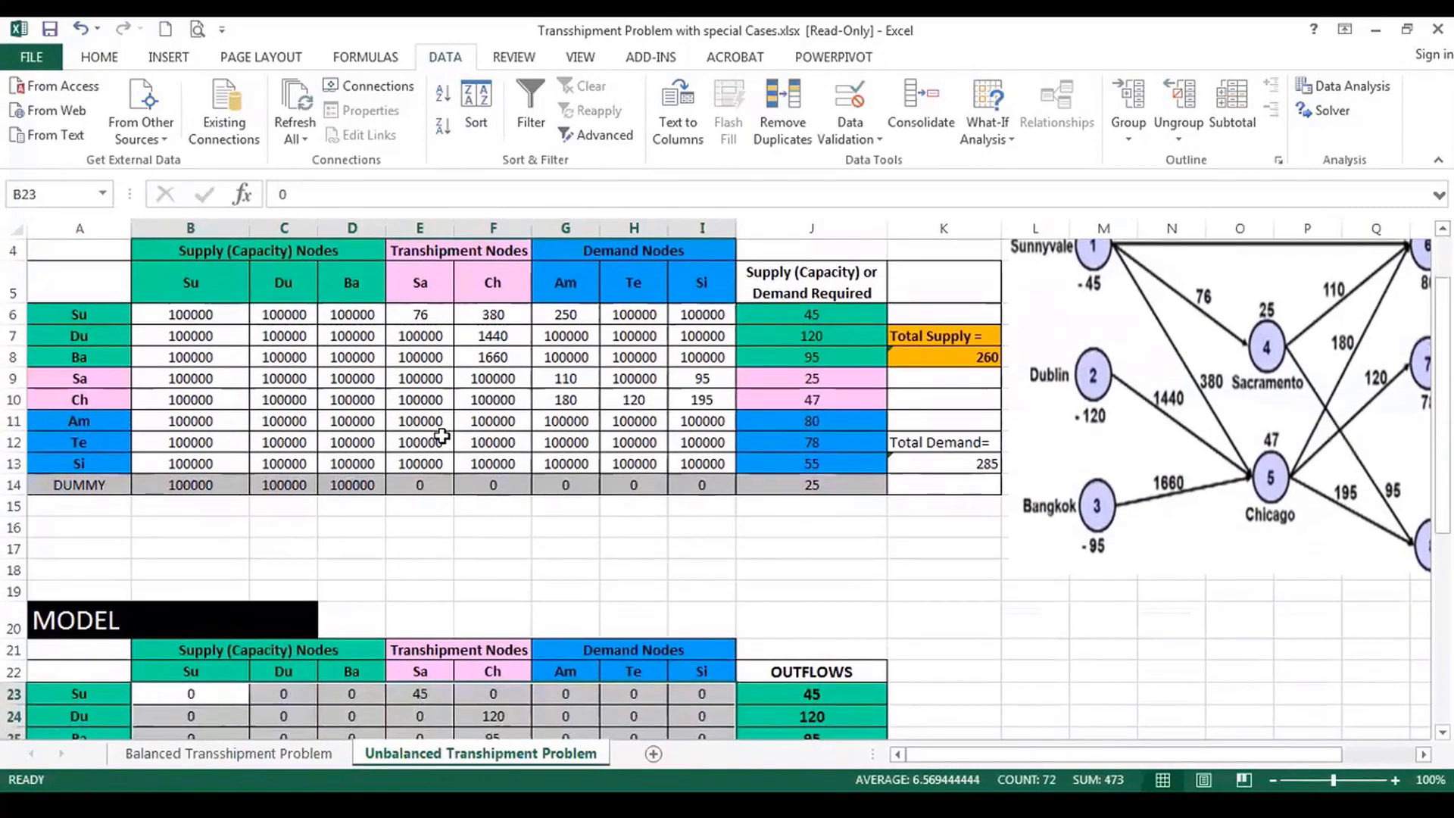
scroll(442, 436, "down", 4)
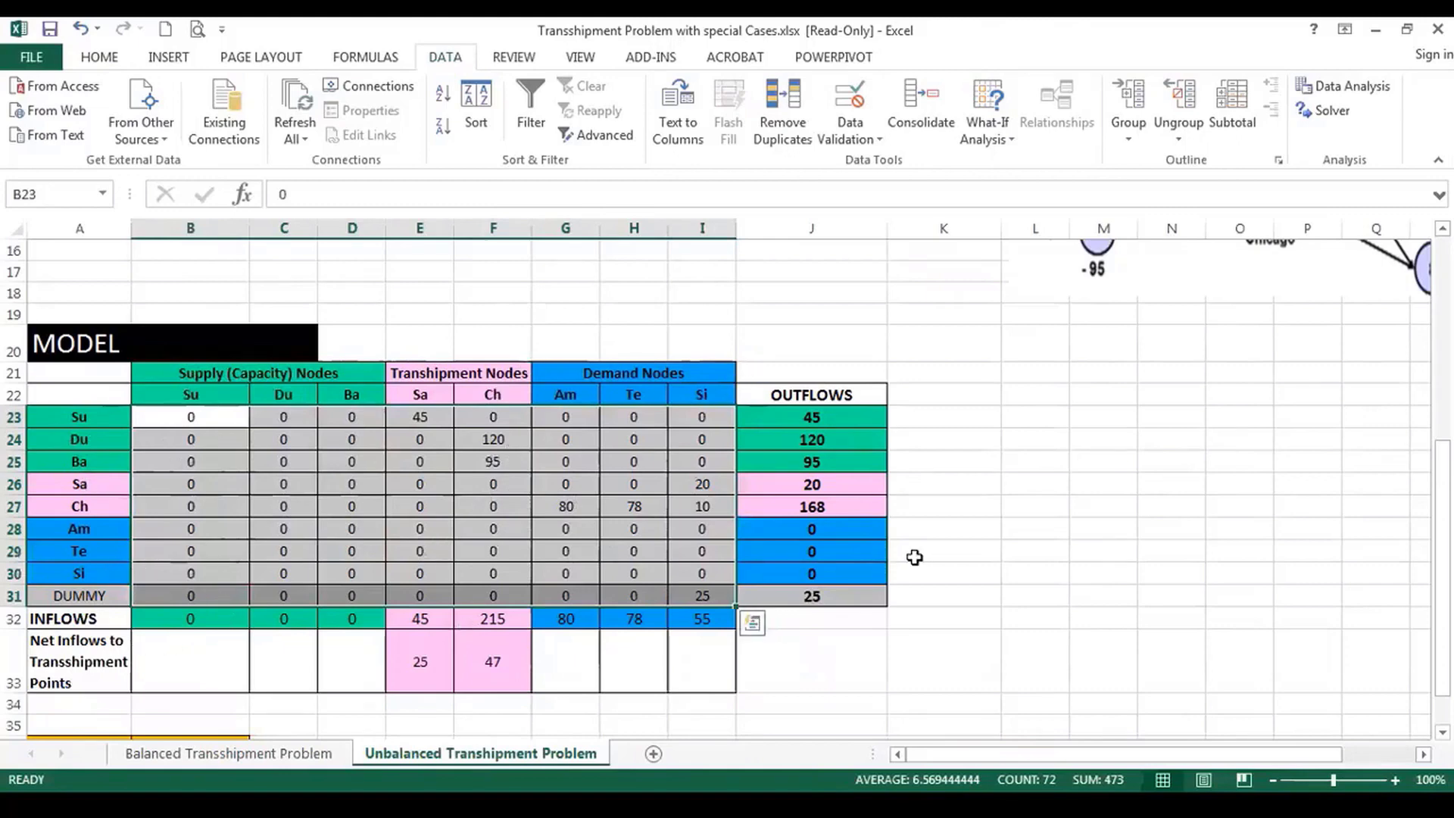
Inspect the inflow sum formulas across B32:I32 and the node flow columns above that they add up.
left_click(463, 509)
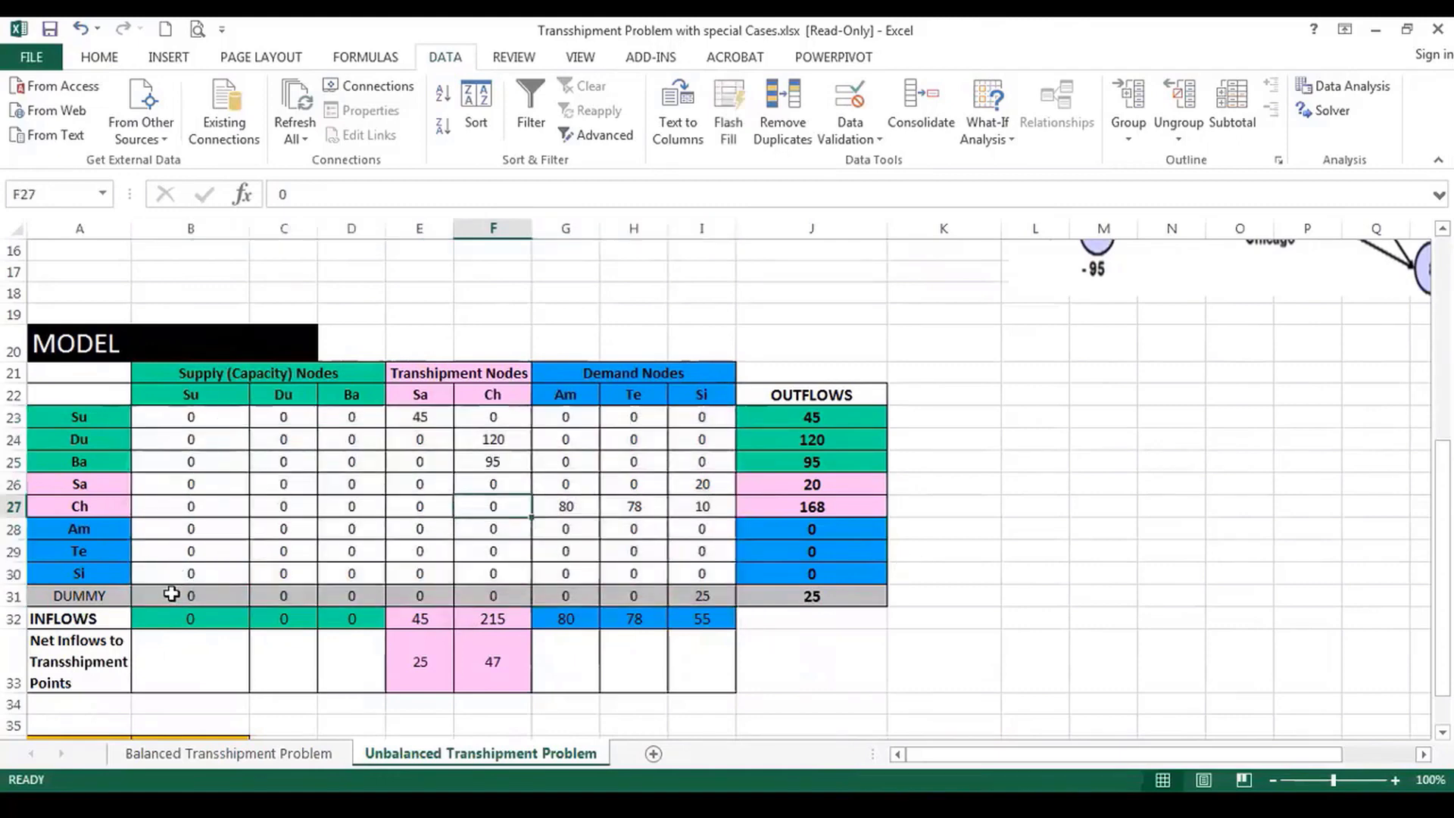
left_click(177, 623)
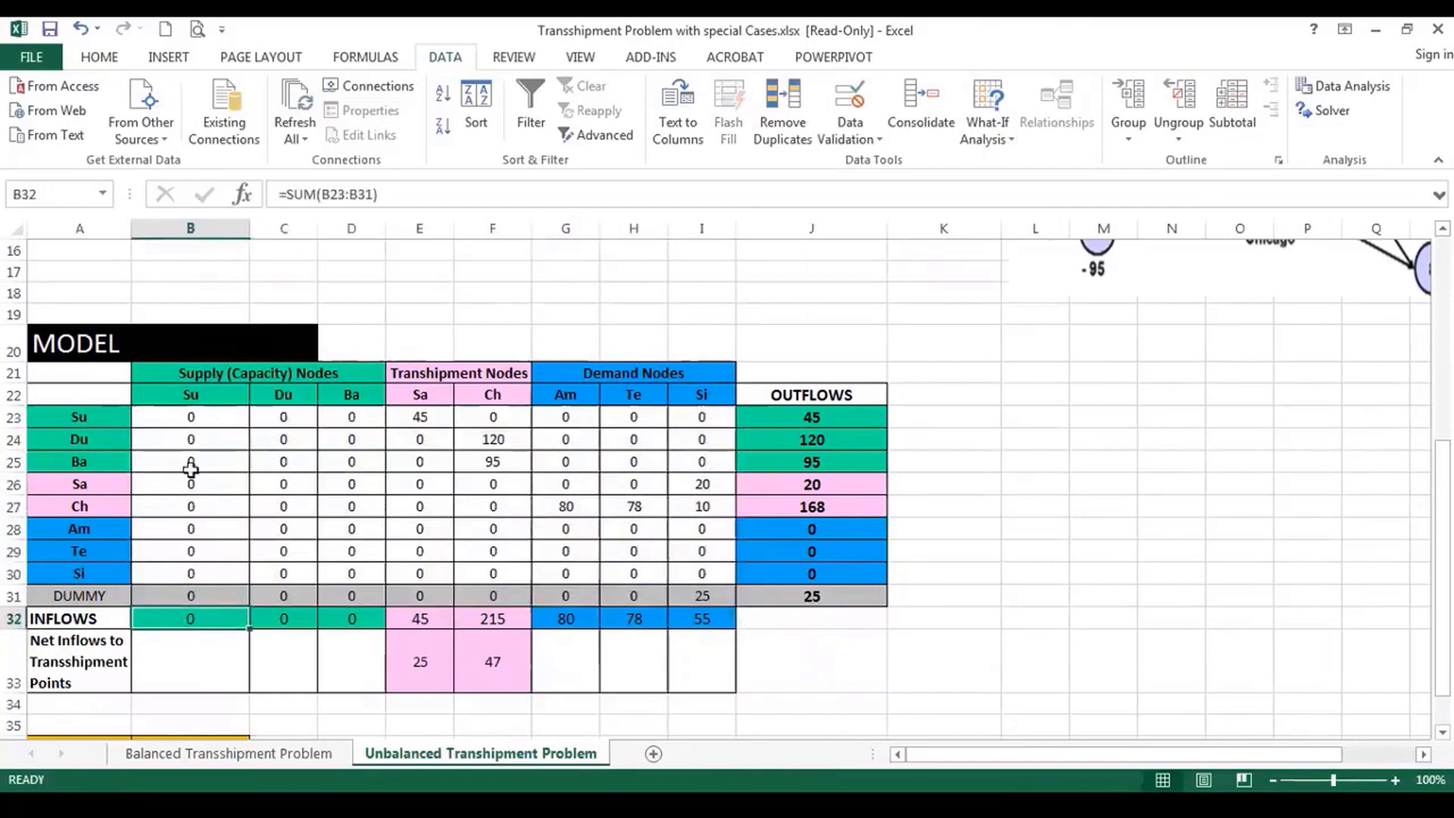
left_click(284, 619)
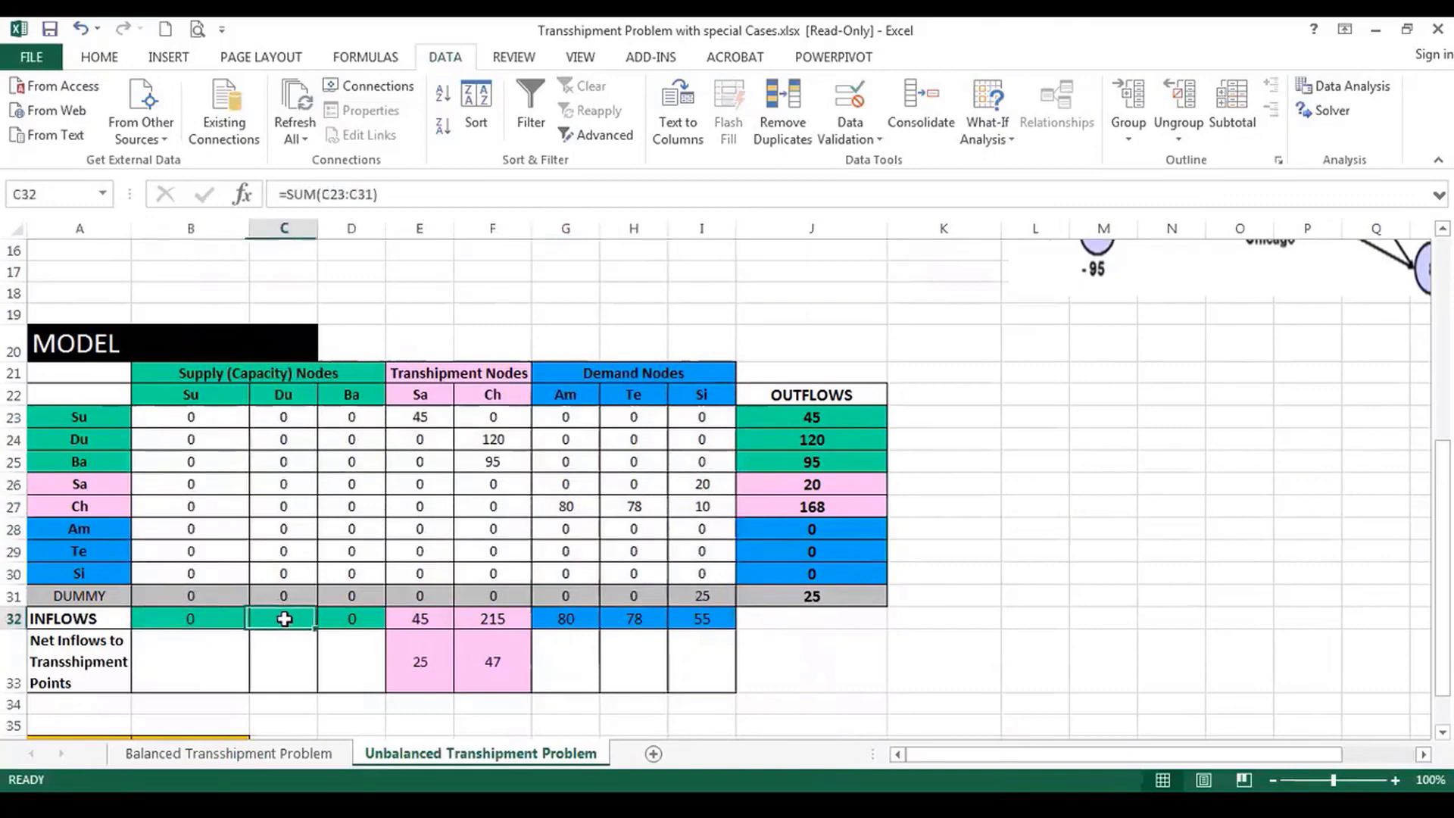
left_click(365, 615)
left_click(418, 623)
left_click(521, 622)
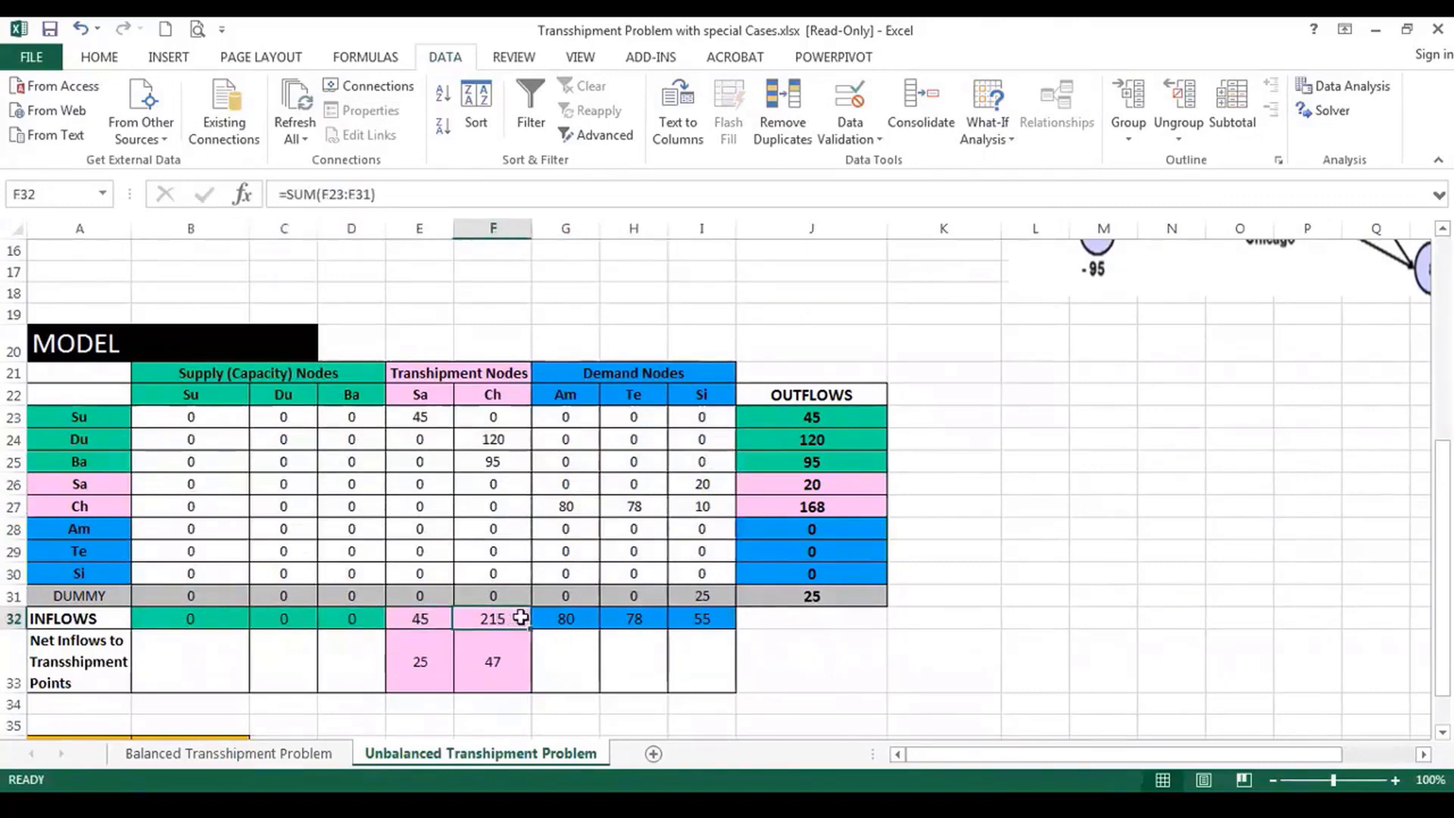
left_click(558, 618)
left_click(626, 617)
left_click(716, 619)
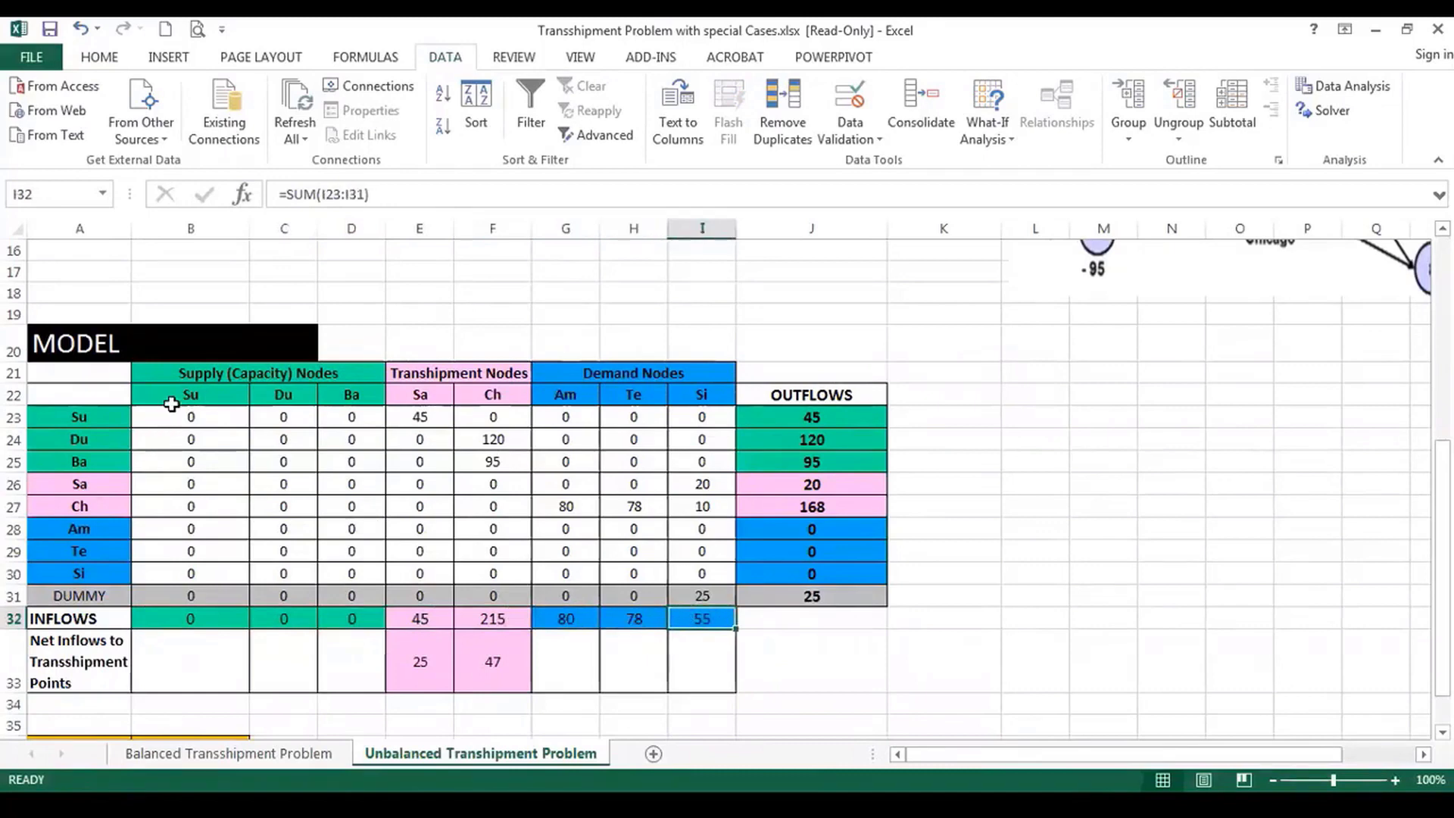
left_click_drag(170, 398, 693, 593)
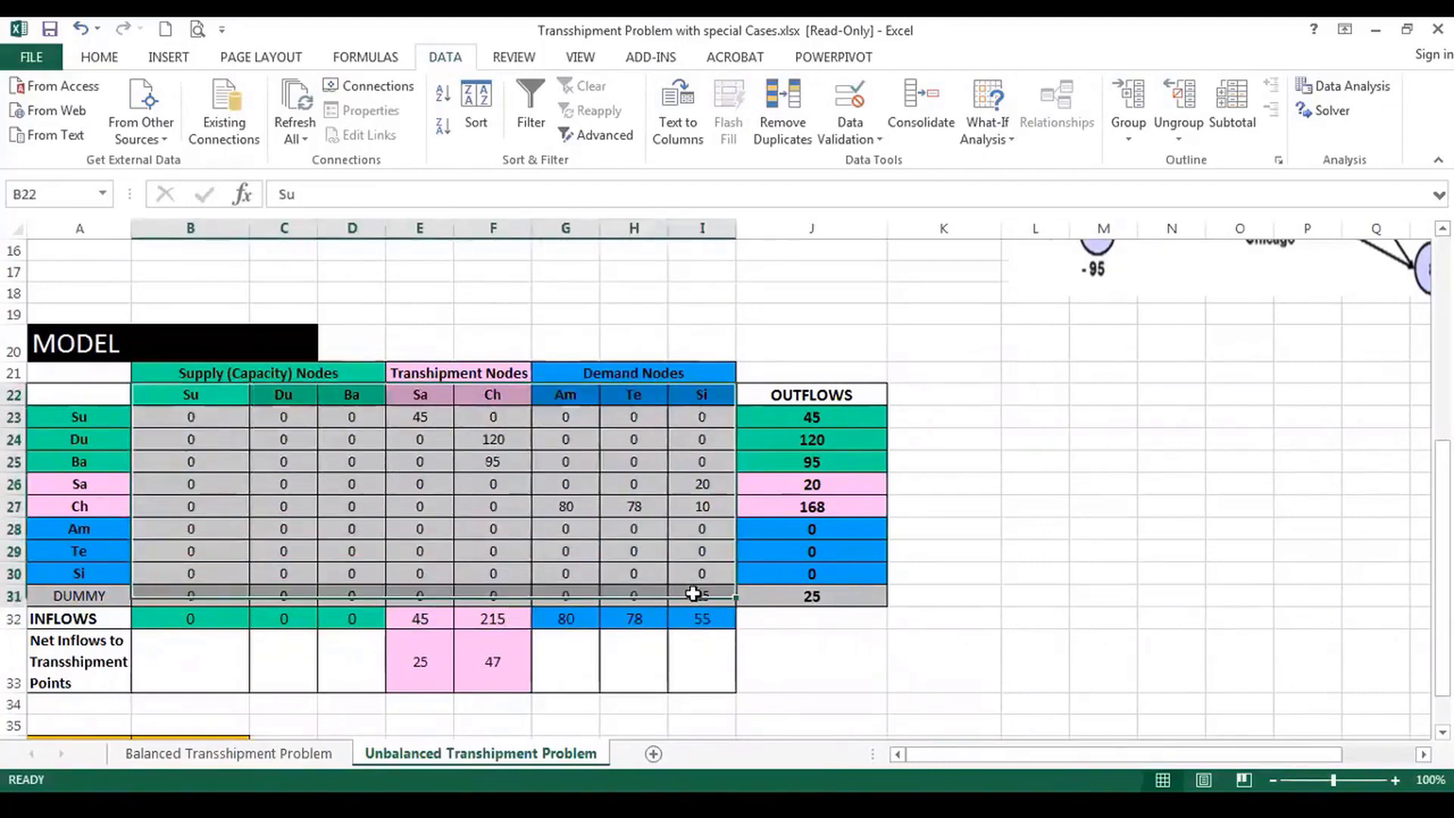
left_click(593, 529)
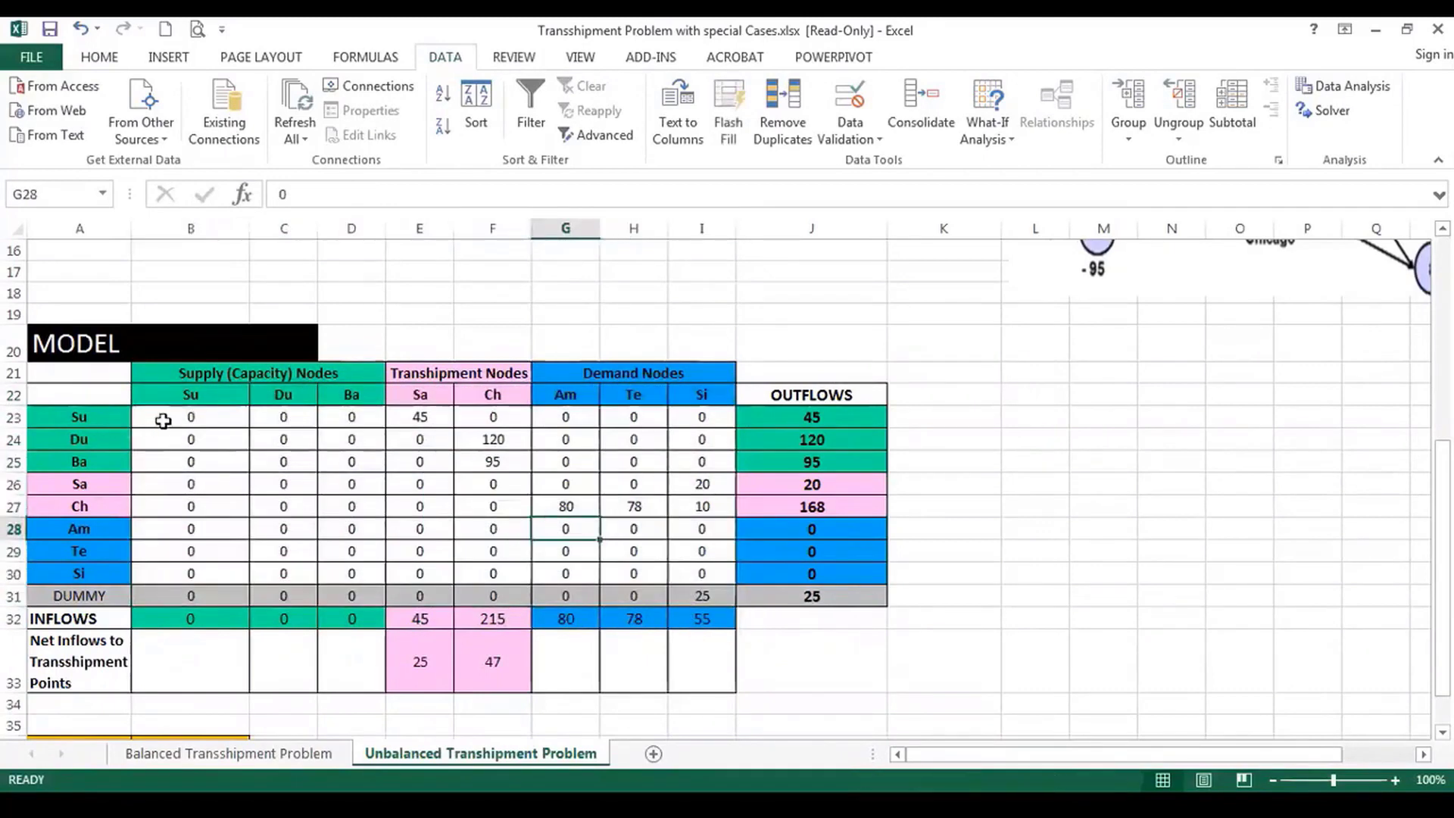
Inspect the OUTFLOWS sum formulas down J23:J30 and the flow cells B23:I31 that they add up.
left_click_drag(163, 421, 686, 586)
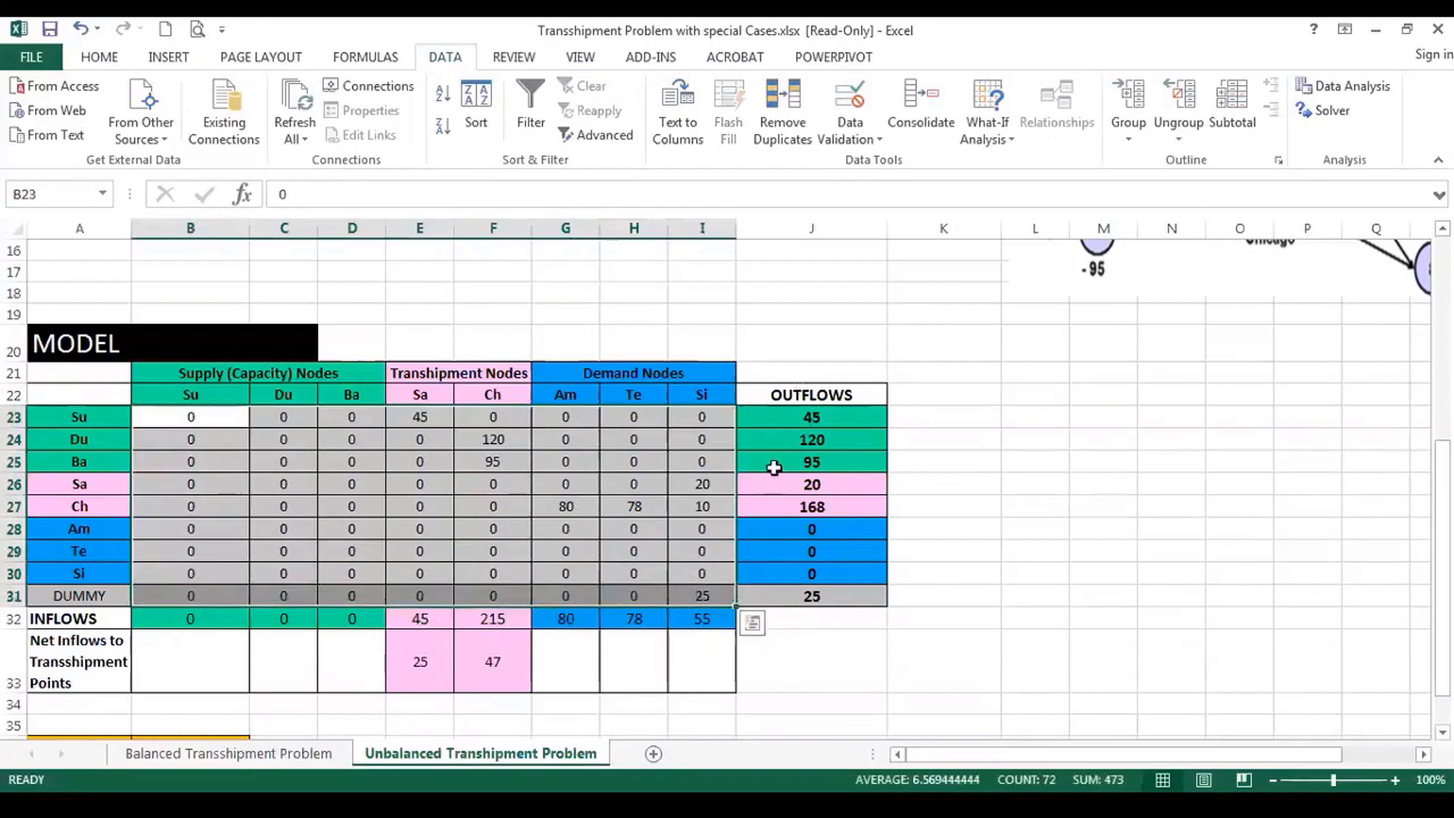
left_click(774, 421)
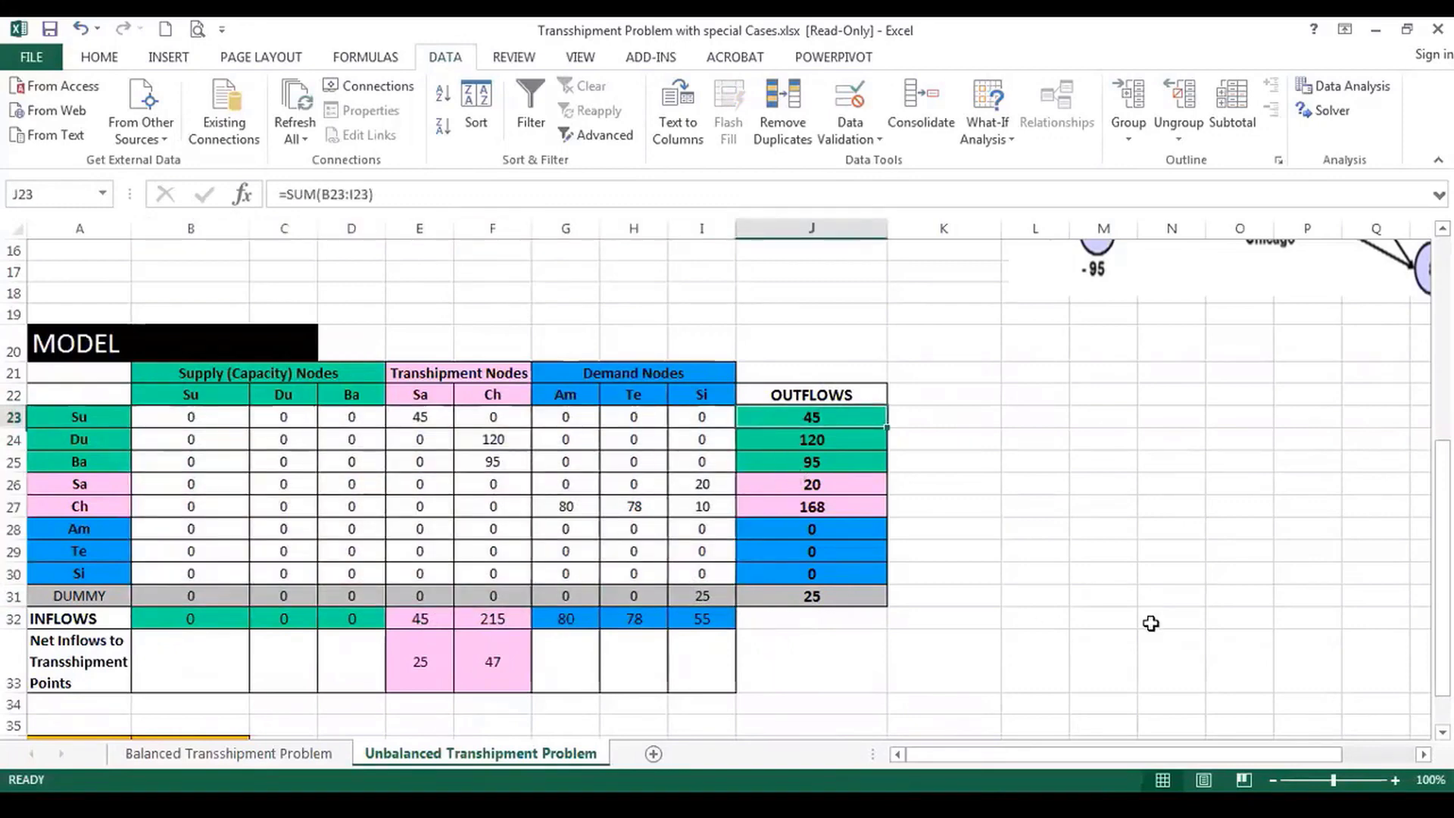
key("Down")
key("Down")
key("Down")
key("Down")
key("Down")
key("Down")
key("Down")
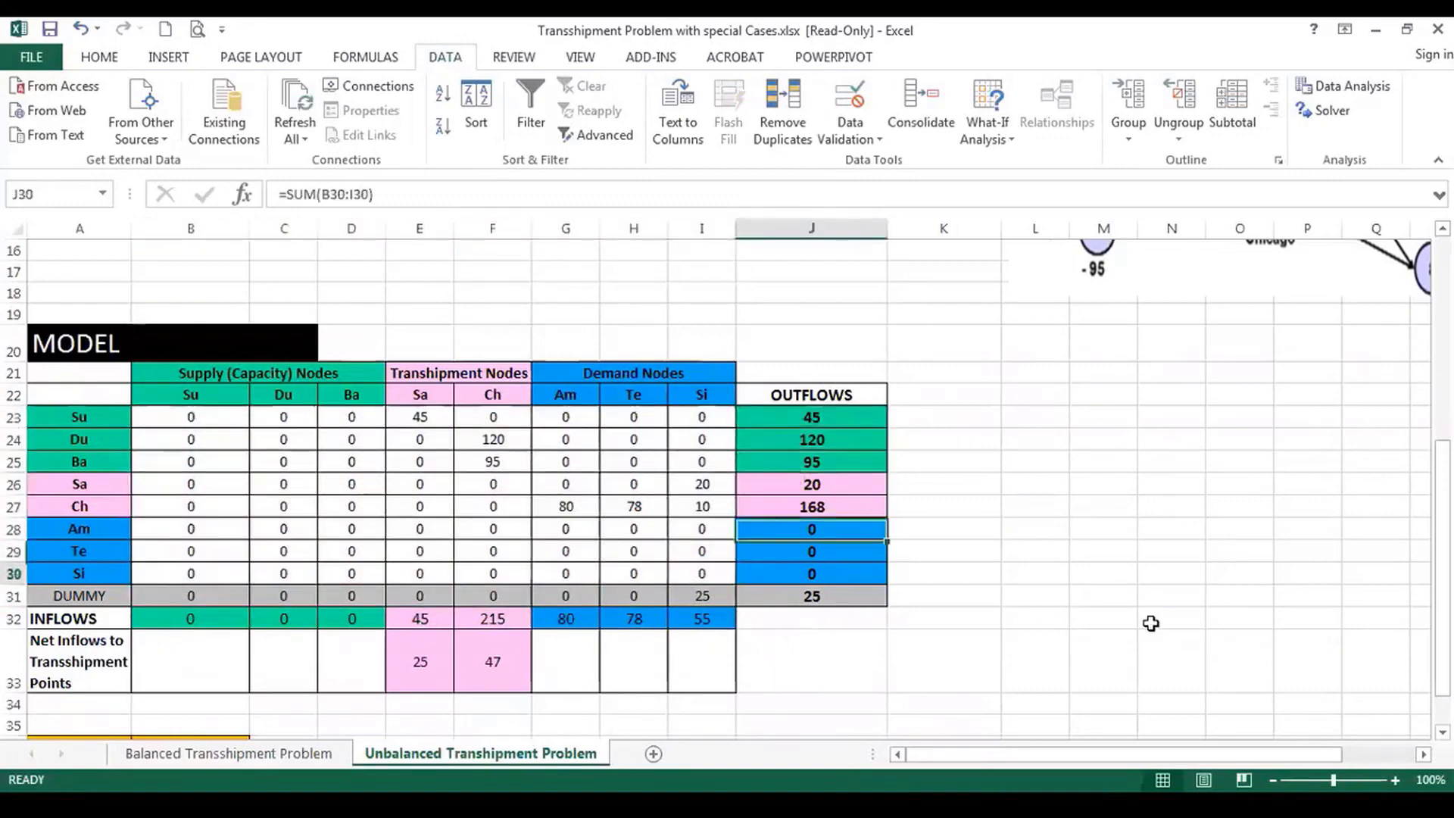
key("Up")
key("Up")
key("Up")
key("Up")
key("Up")
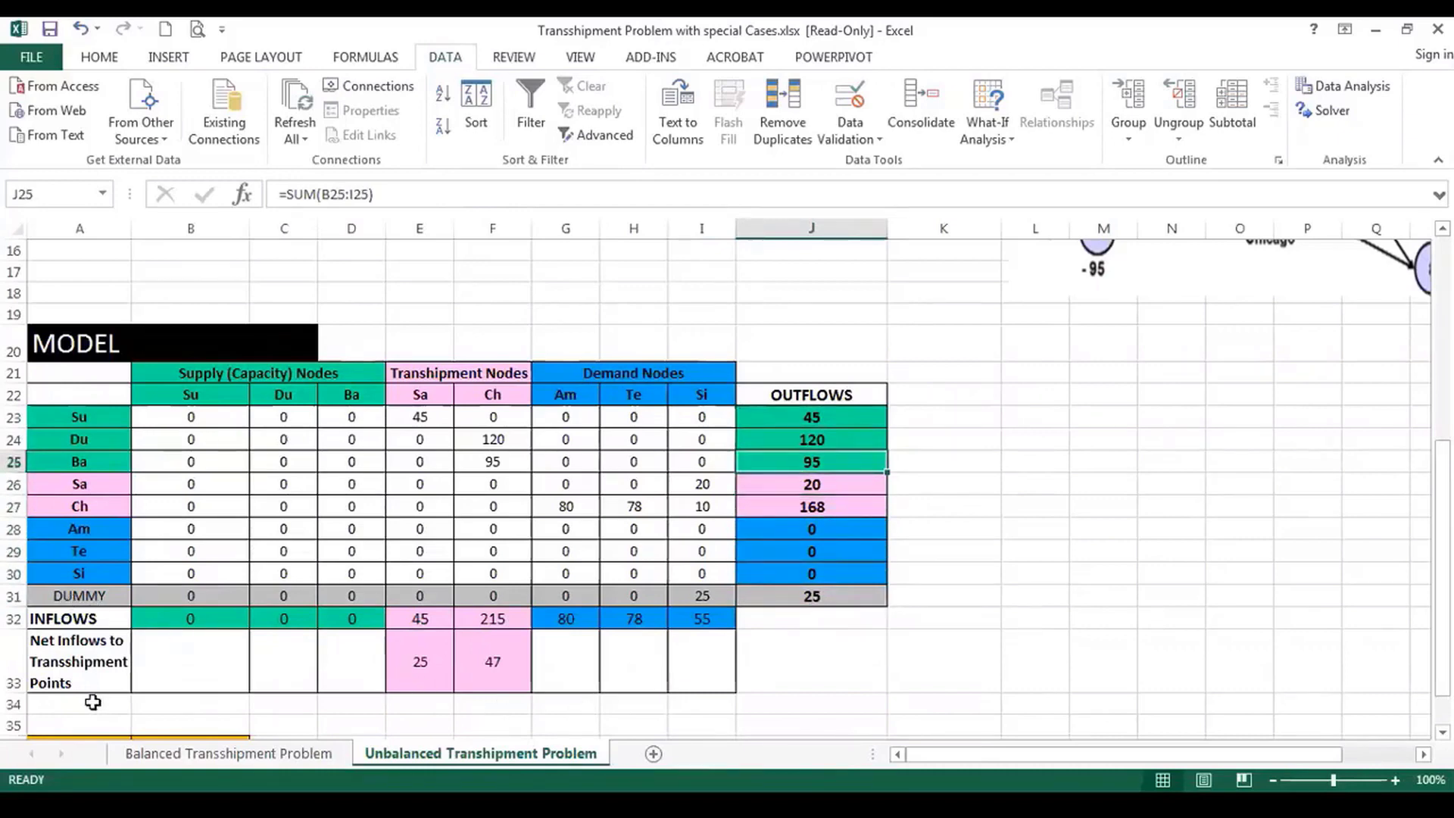
Check the net inflow formula for Sa in E33 against its inflow cell E32 and outflow cell J26.
left_click(62, 642)
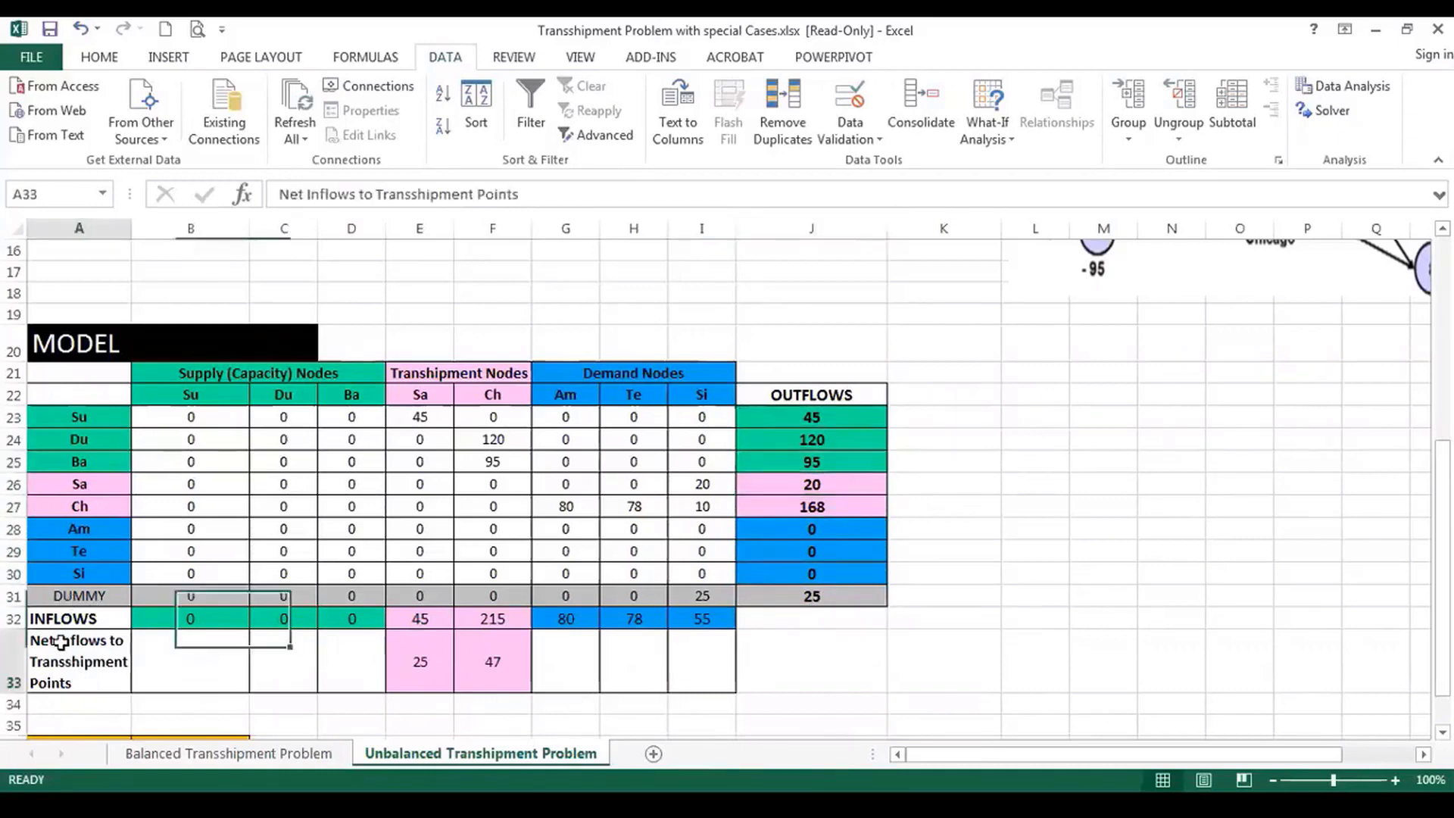
left_click(419, 684)
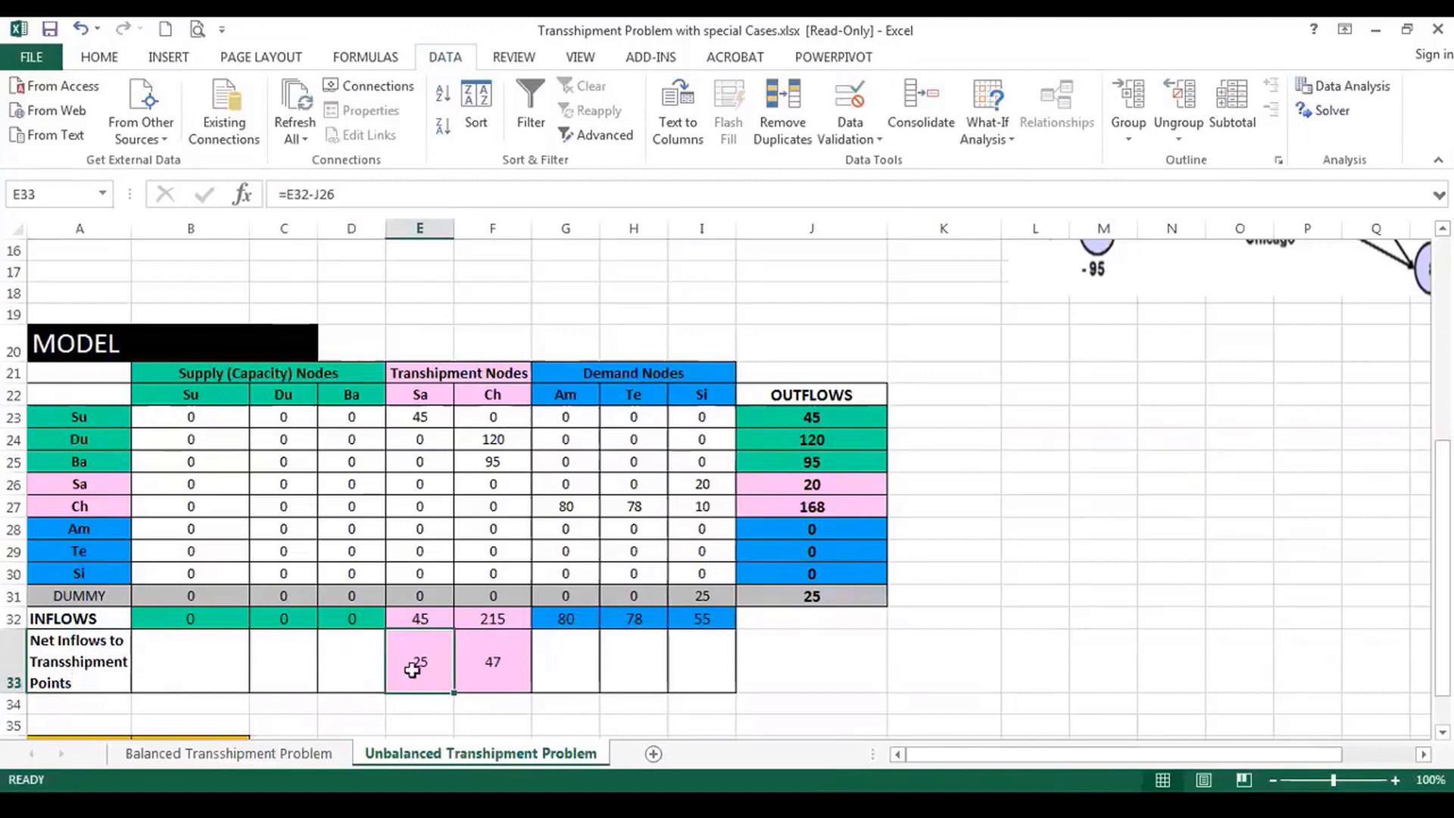
left_click(424, 618)
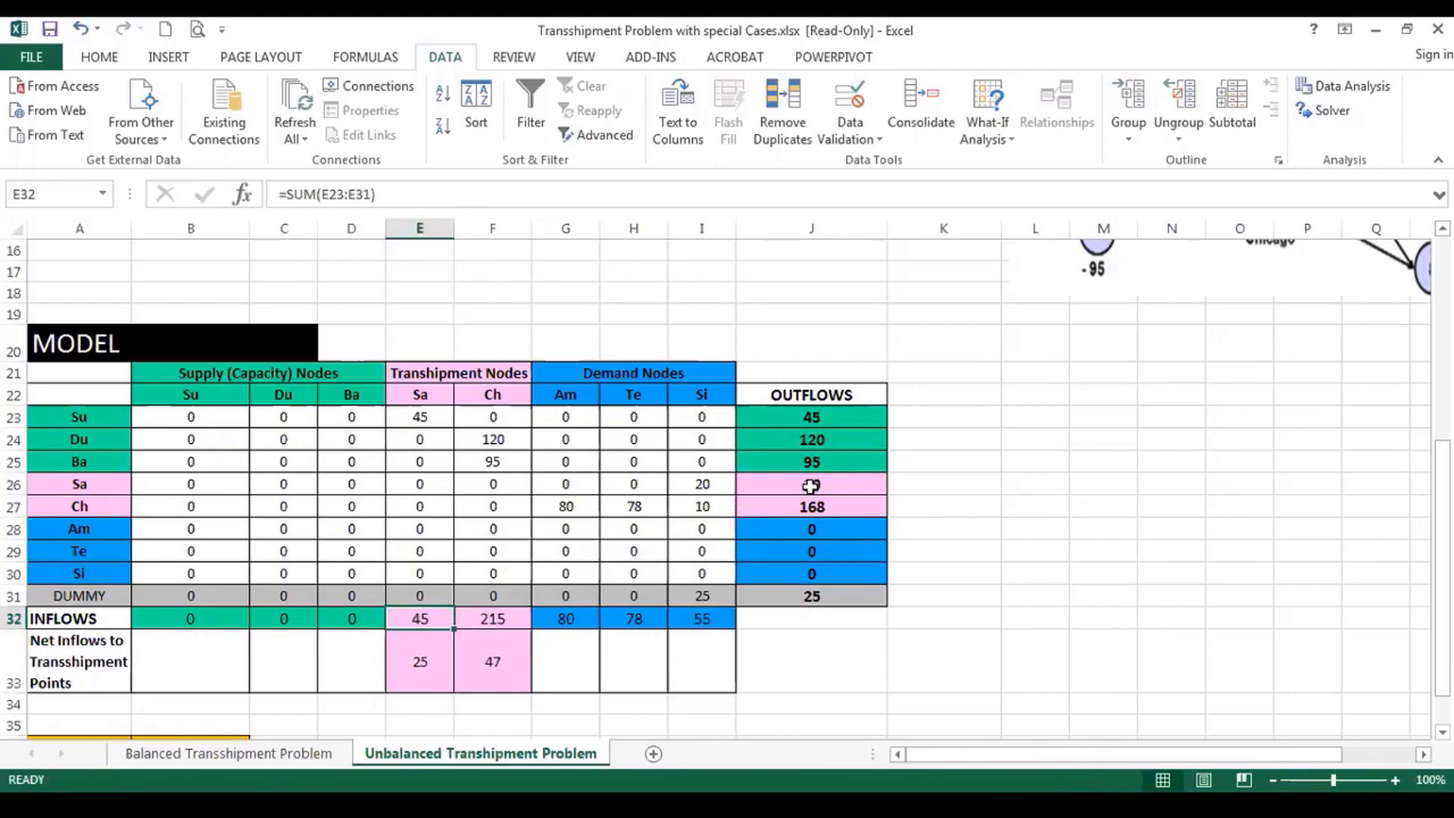
left_click(428, 654)
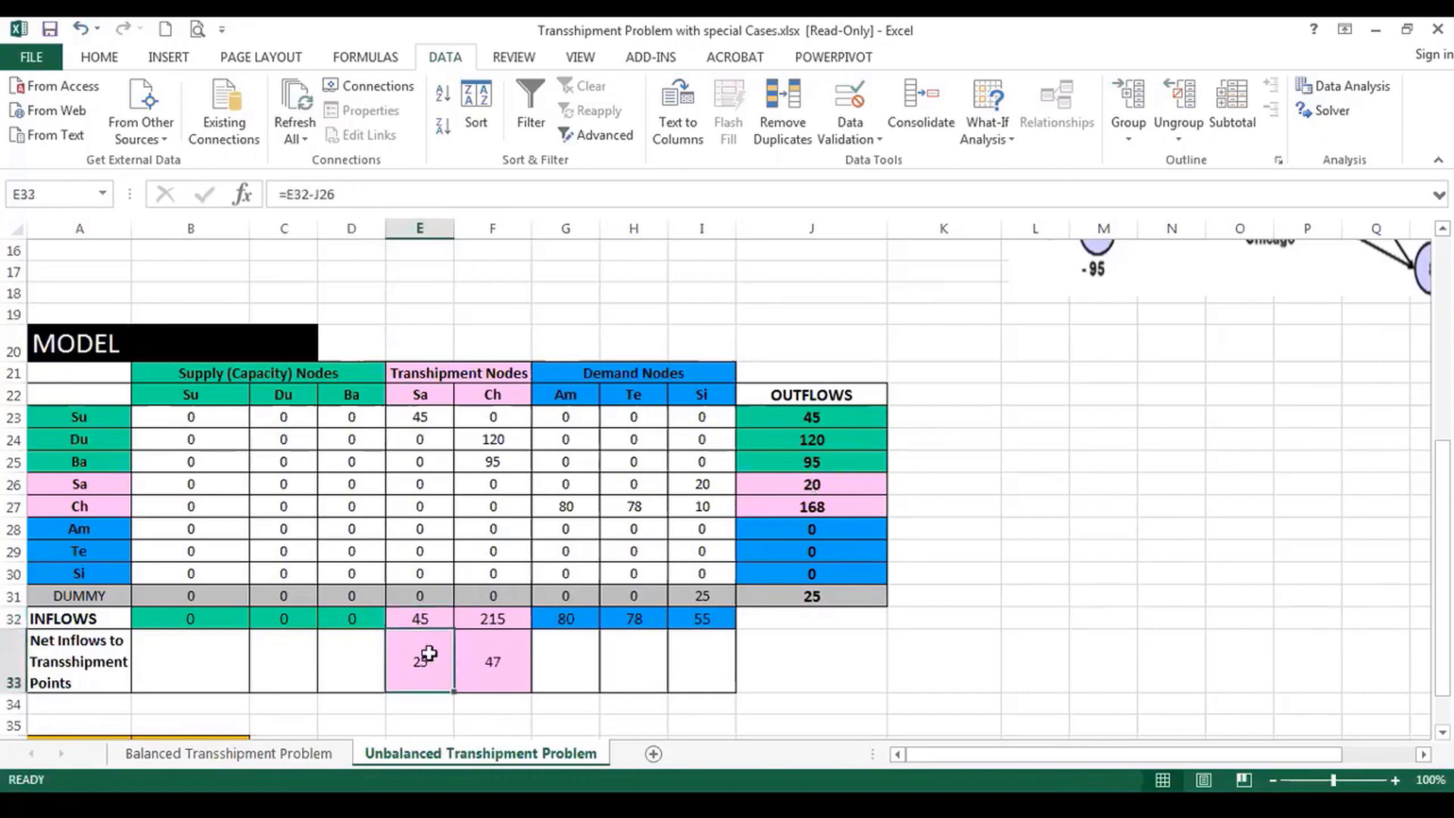
Check the net inflow formula for Ch in F33 against its inflow cell F32 and outflow cell J27.
left_click(512, 668)
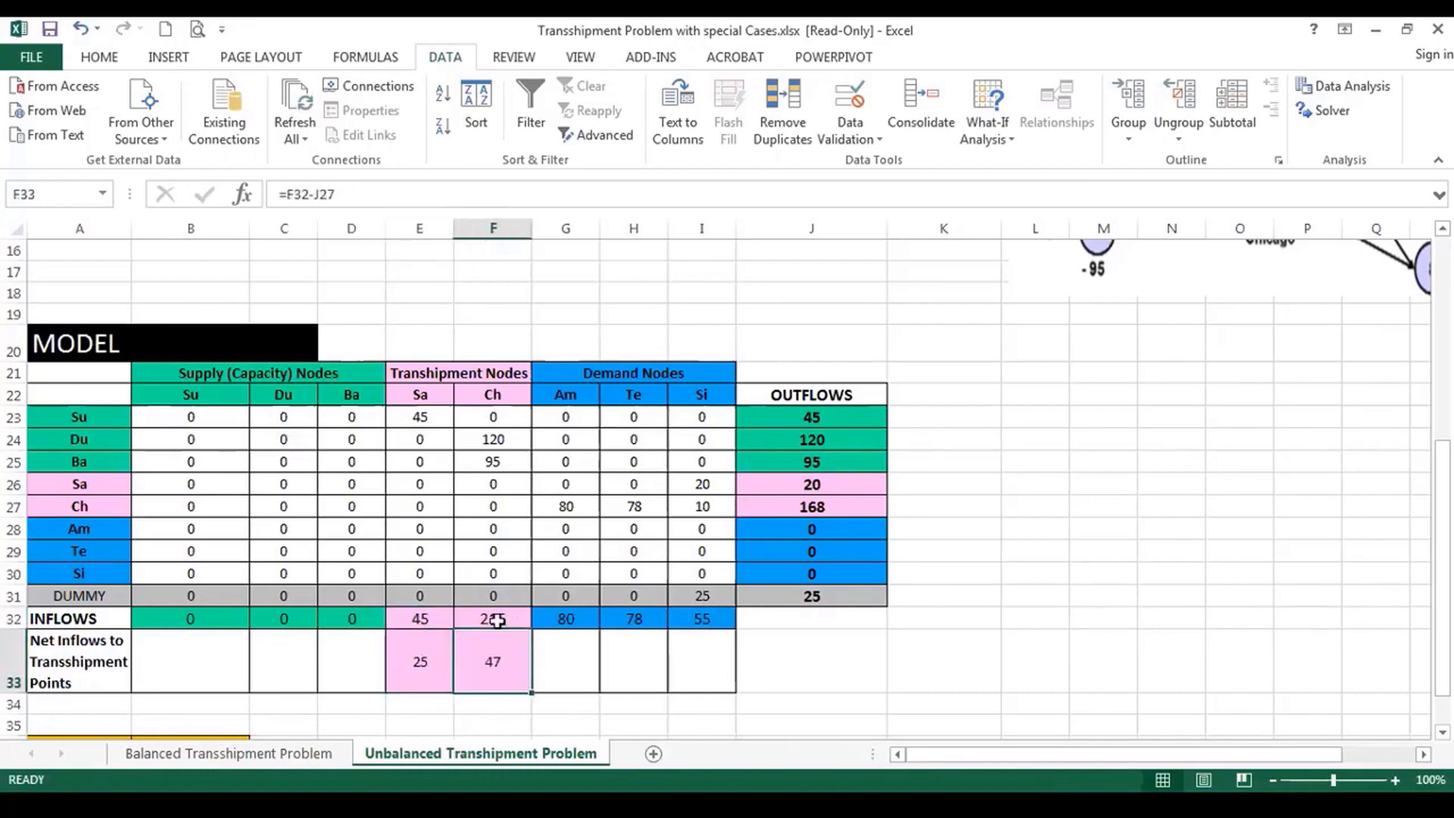
left_click(497, 621)
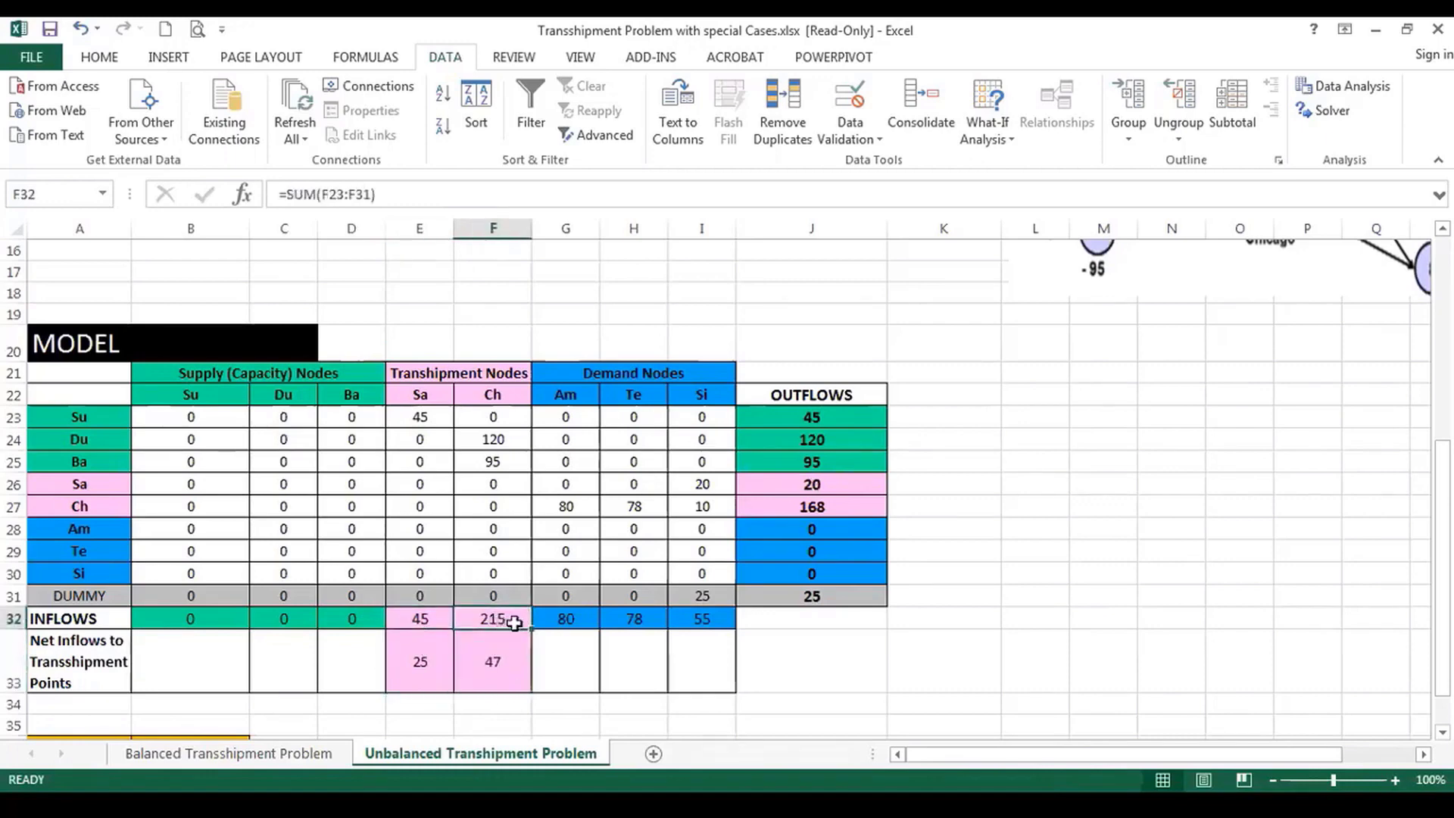
left_click(832, 507)
left_click(504, 664)
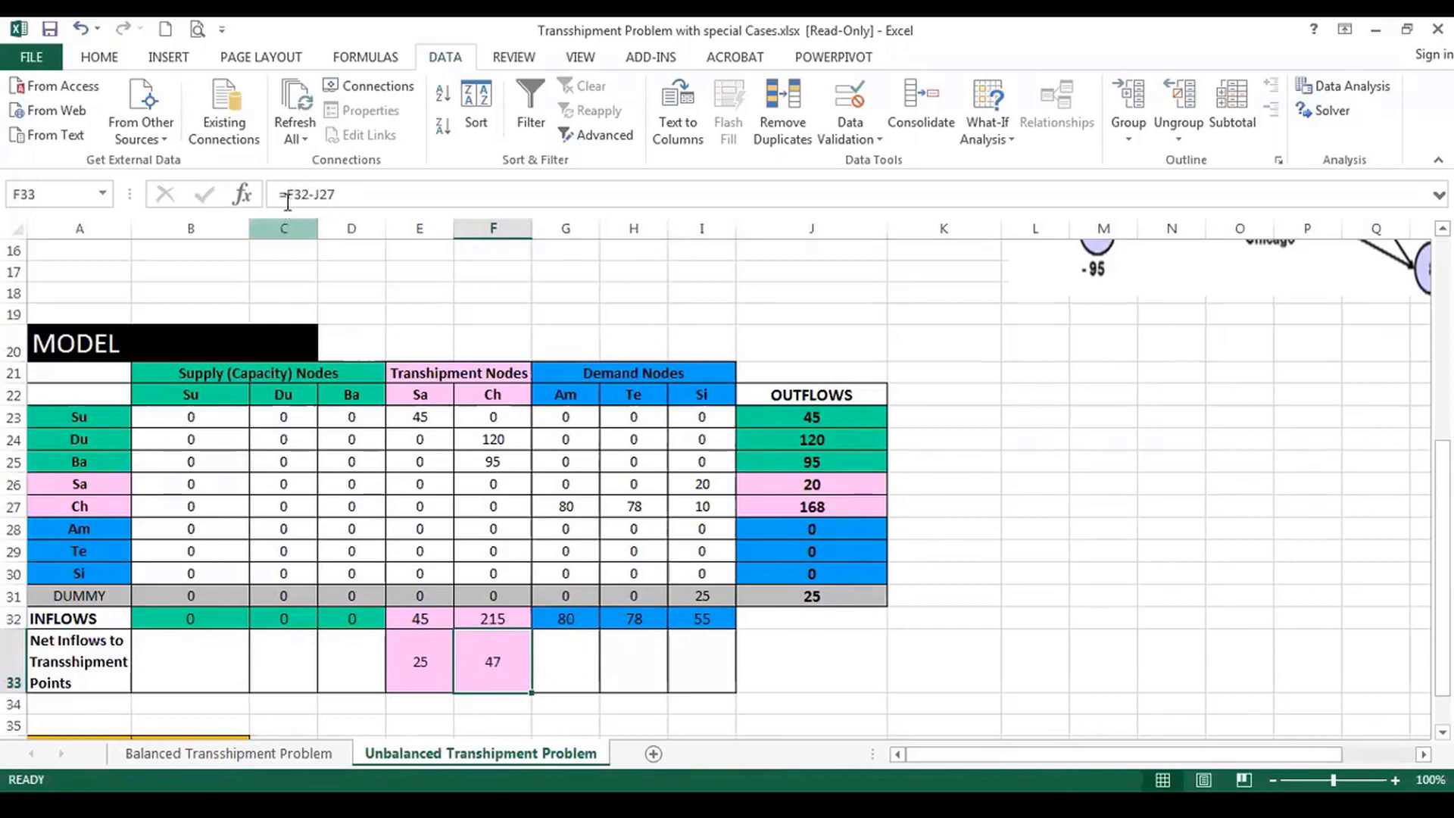
left_click_drag(286, 194, 345, 189)
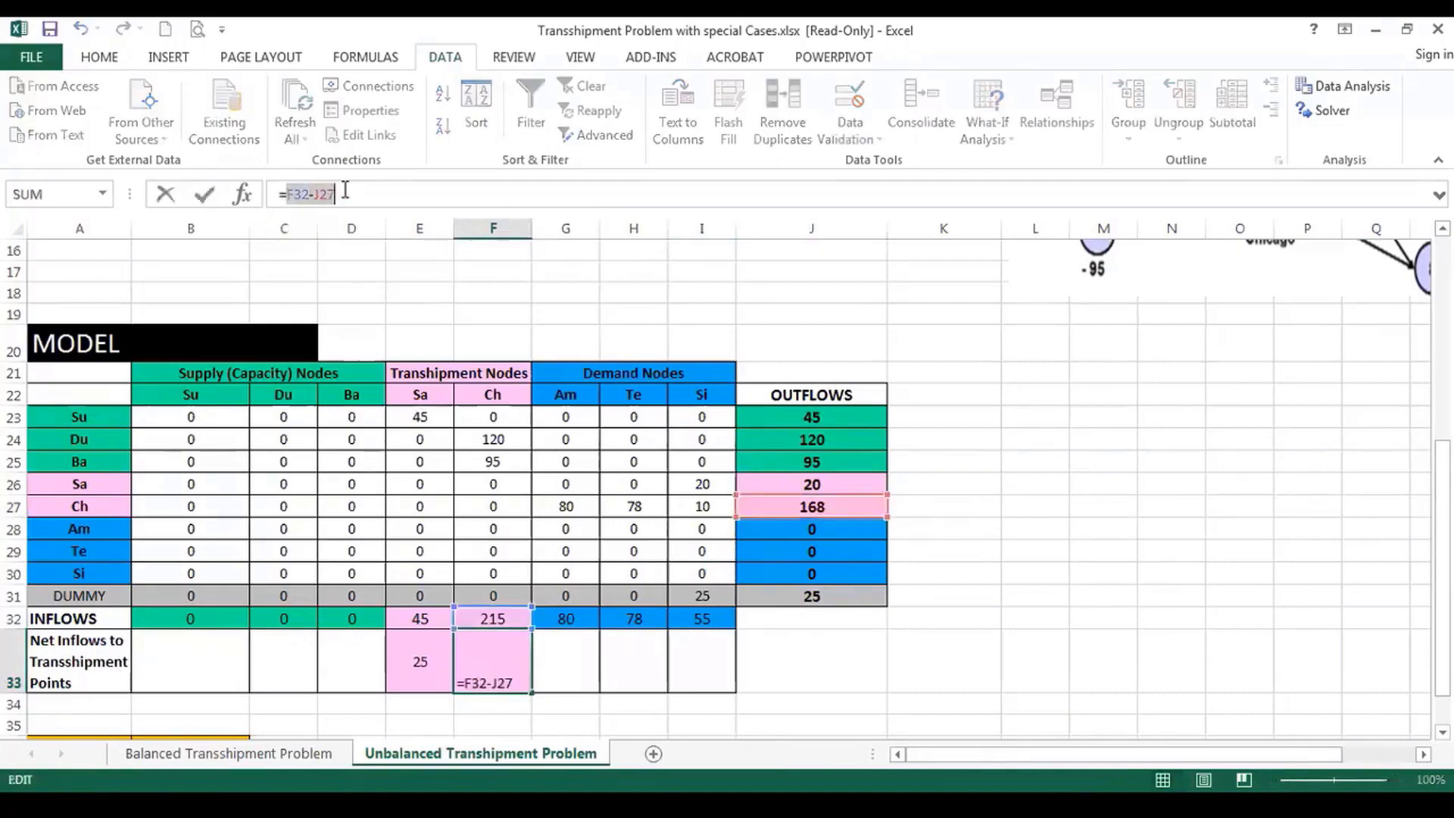
key("Return")
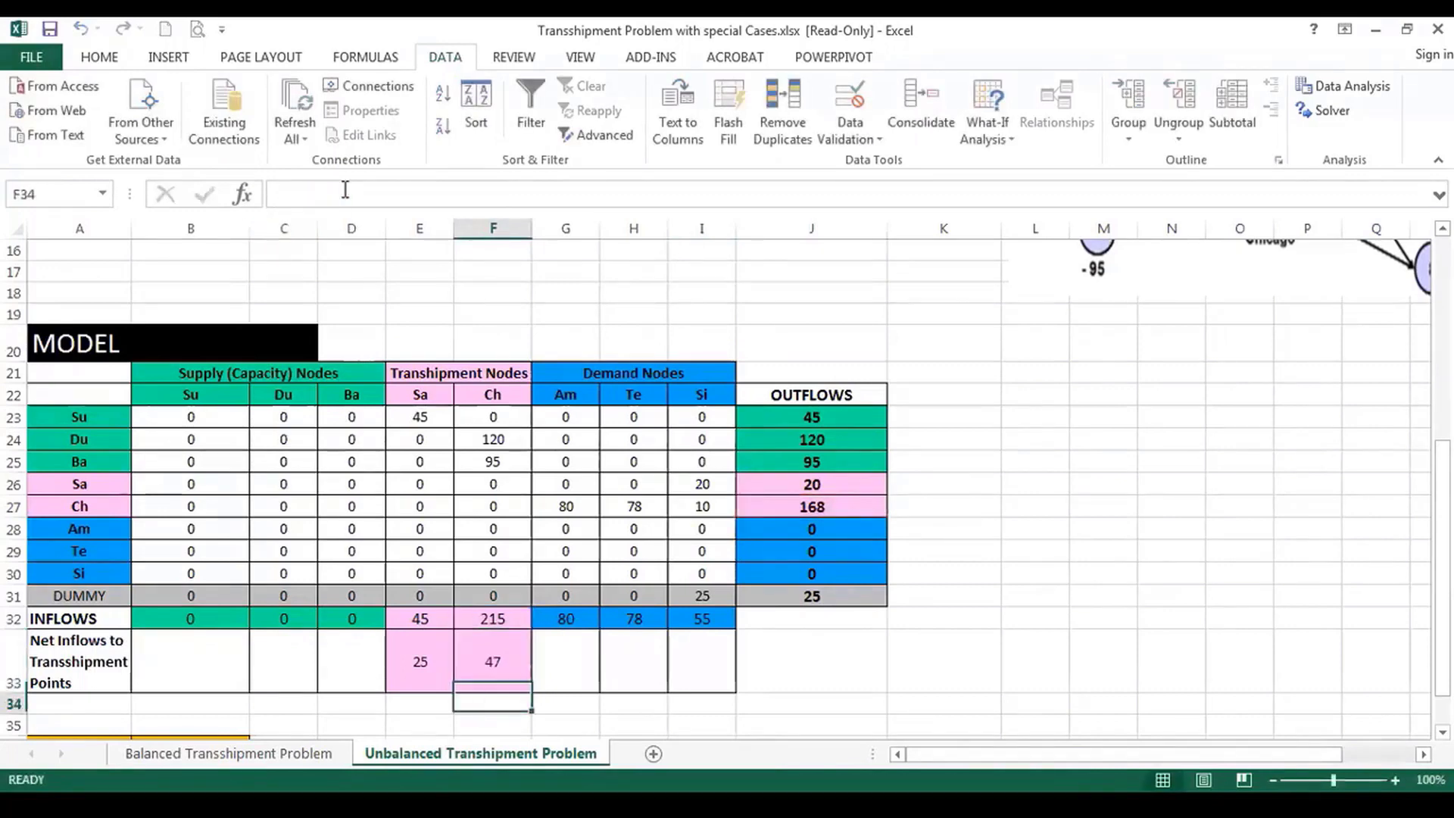
left_click(500, 664)
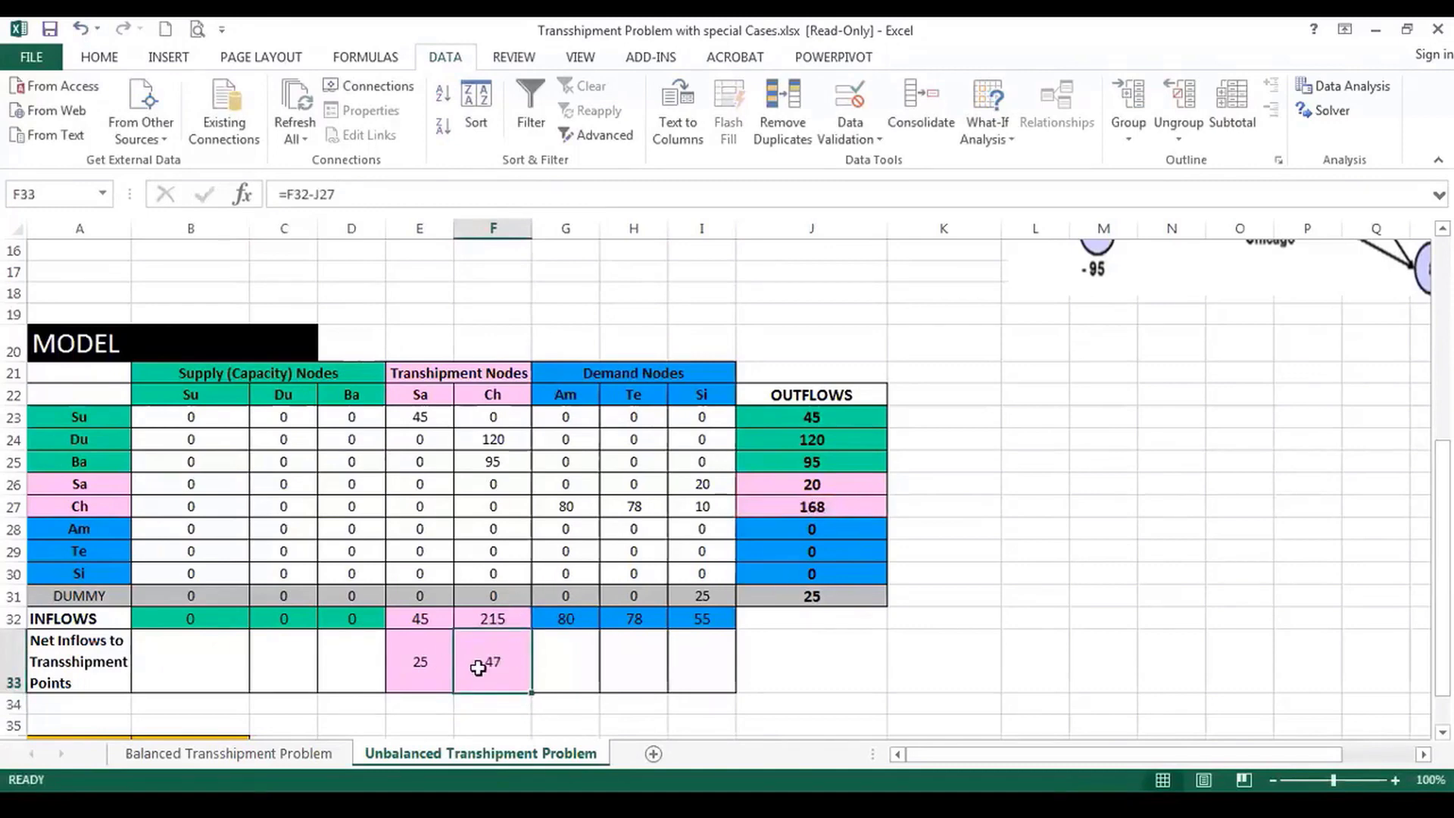
Examine the Total Cost formula in B36 and the flow range B23:I31 and unit cost range B6:I14 it multiplies.
scroll(478, 667, "down", 3)
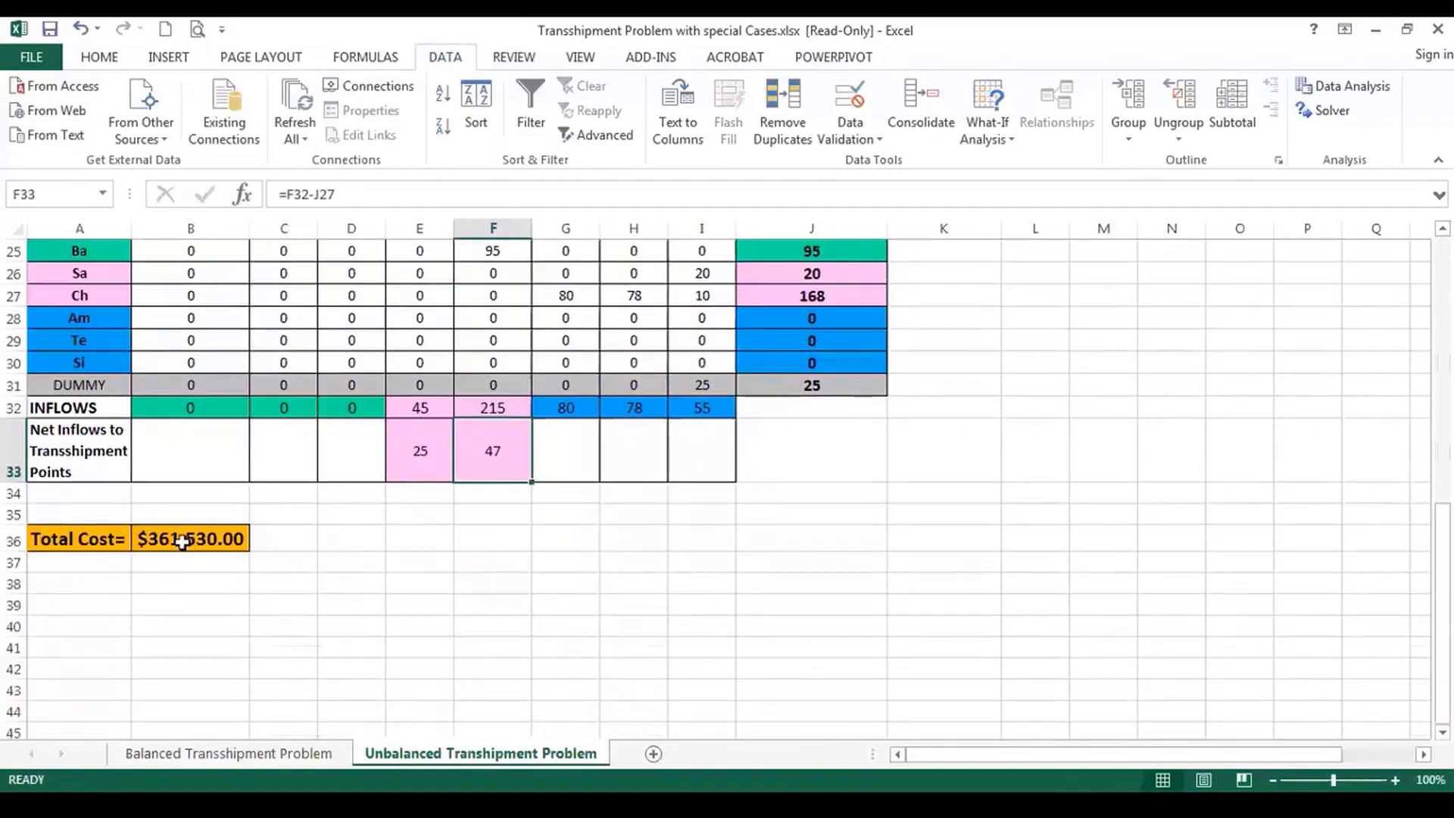
left_click(183, 540)
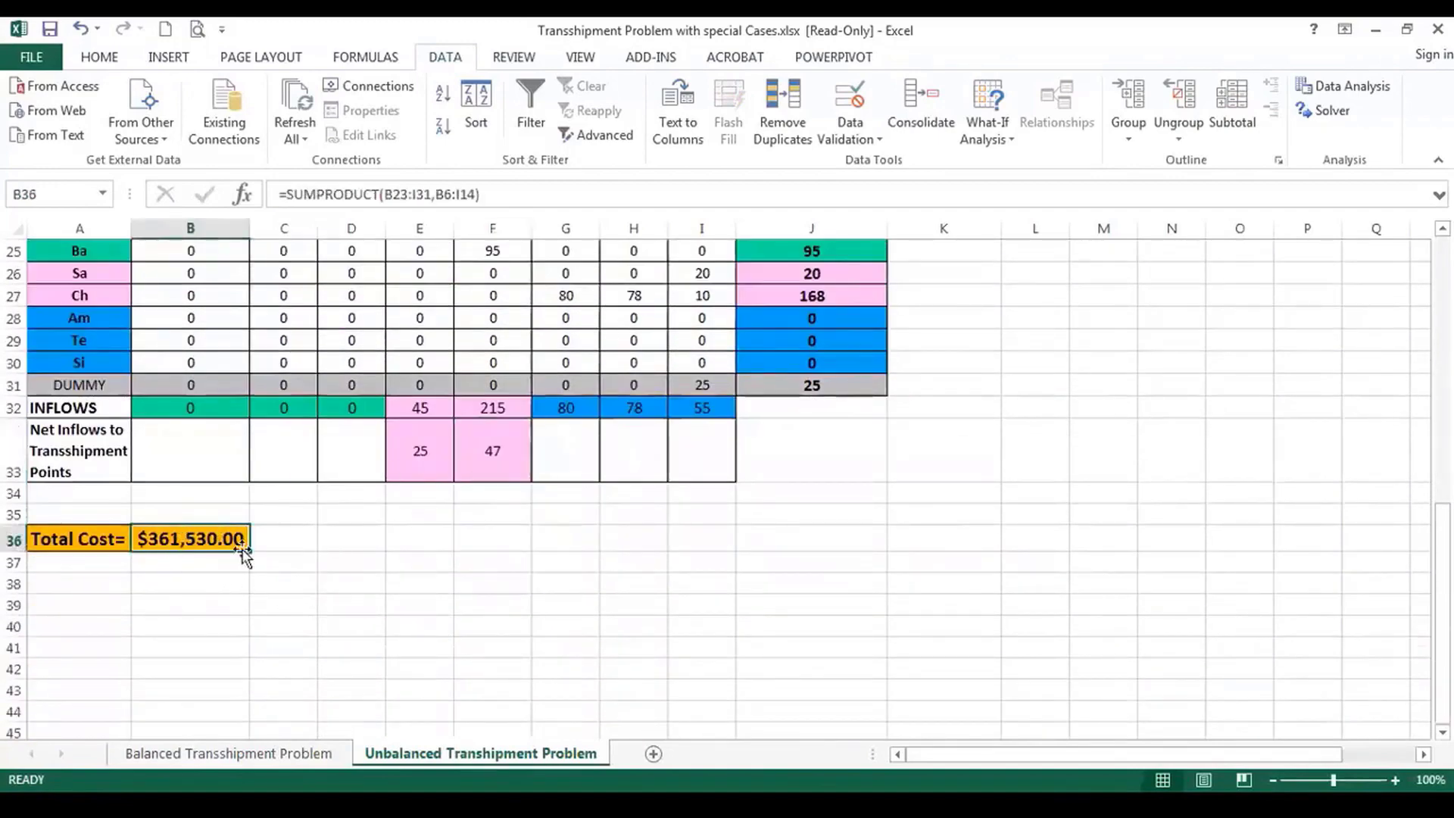
scroll(242, 556, "up", 2)
left_click(185, 353)
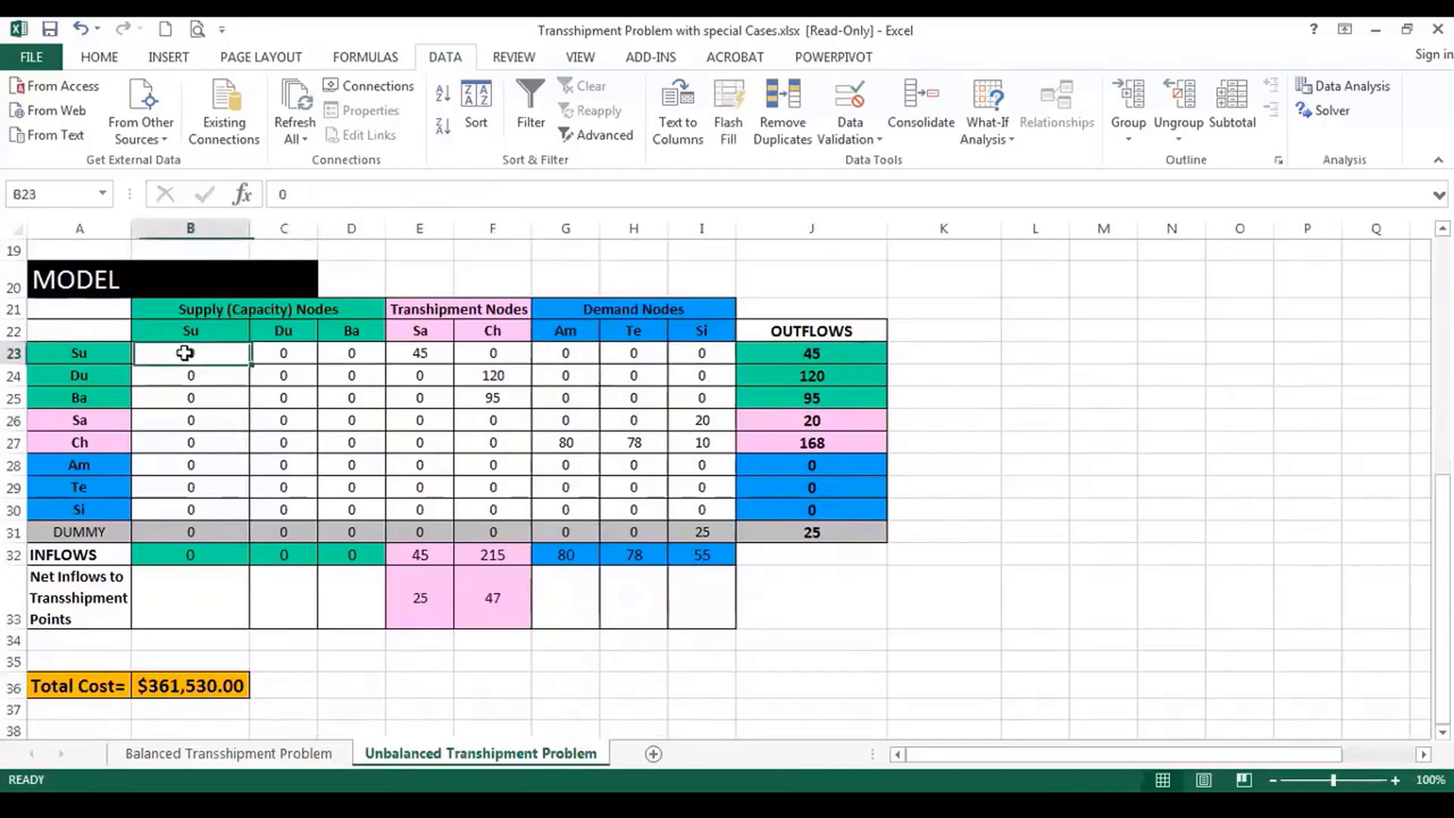
left_click_drag(185, 353, 689, 528)
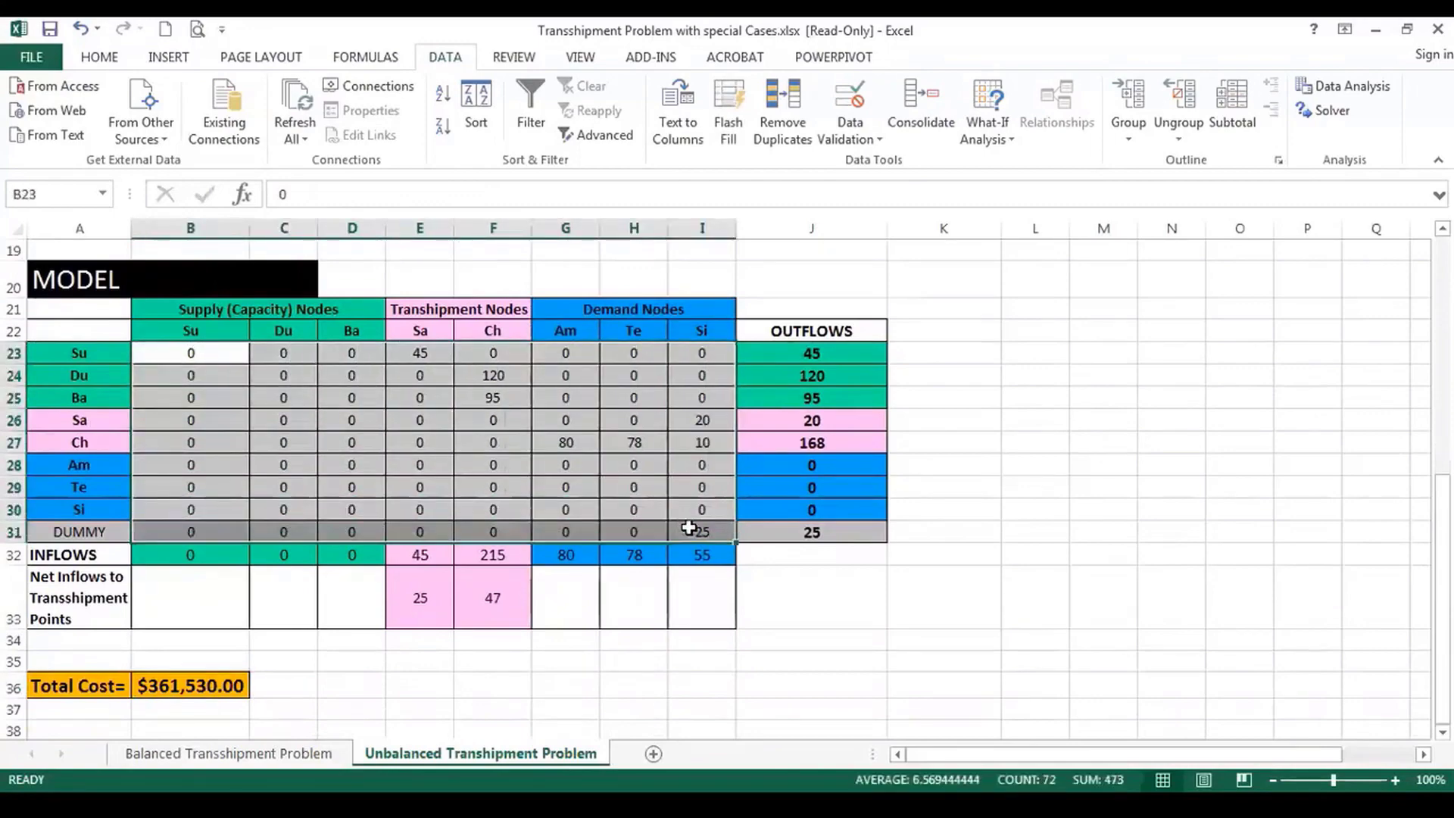
scroll(689, 528, "up", 5)
left_click(190, 320)
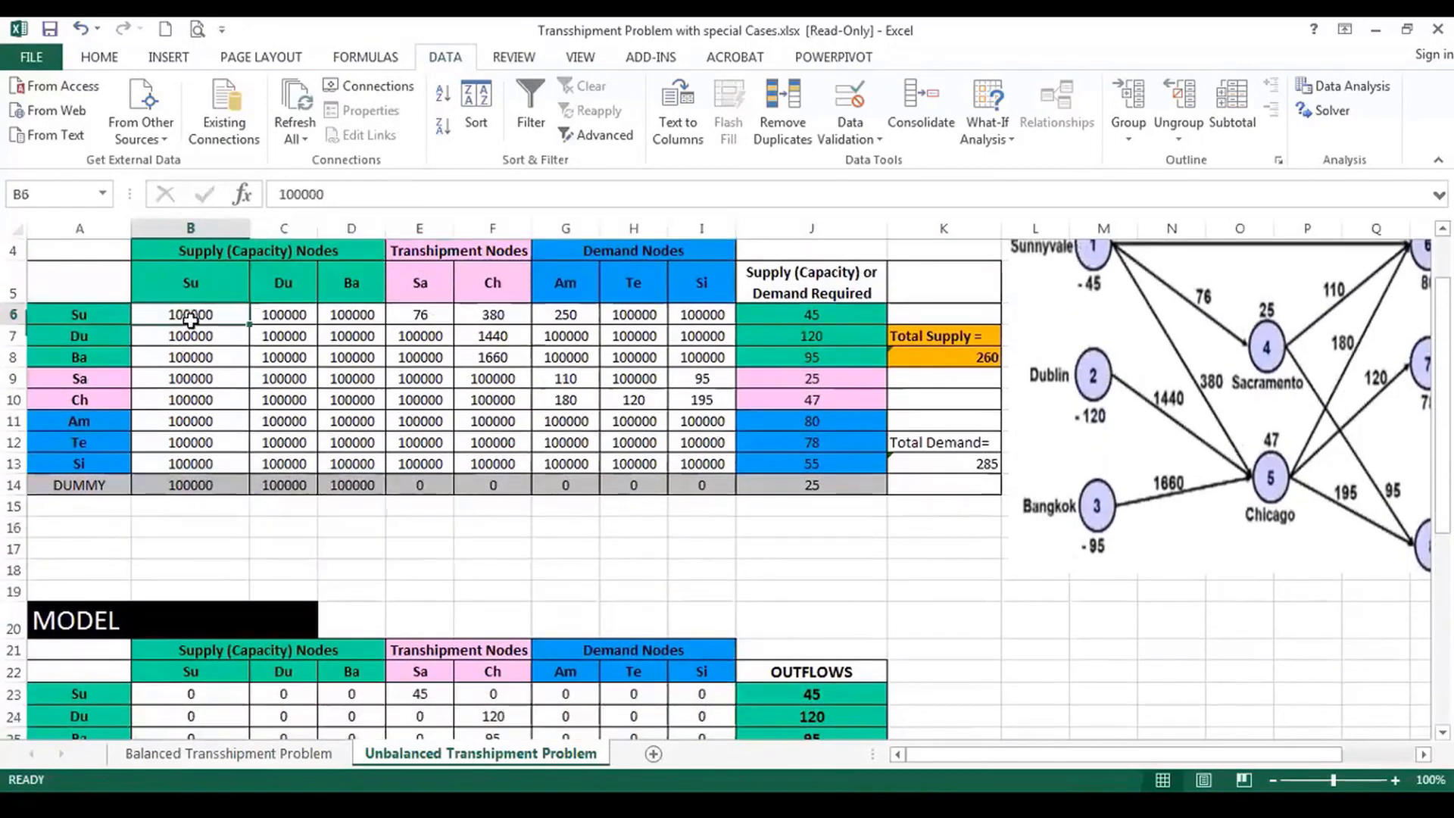
left_click_drag(190, 319, 695, 488)
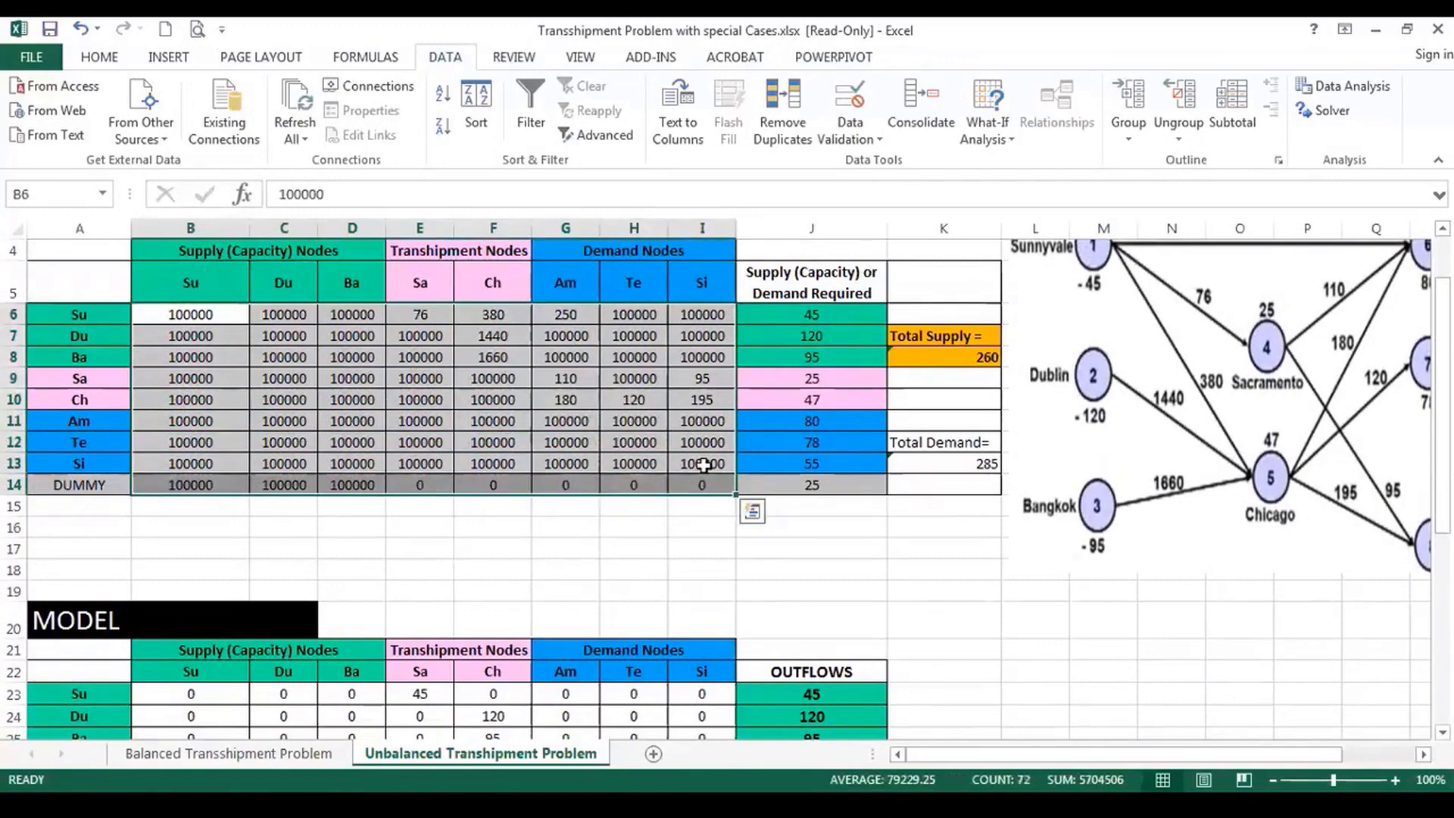
left_click(701, 571)
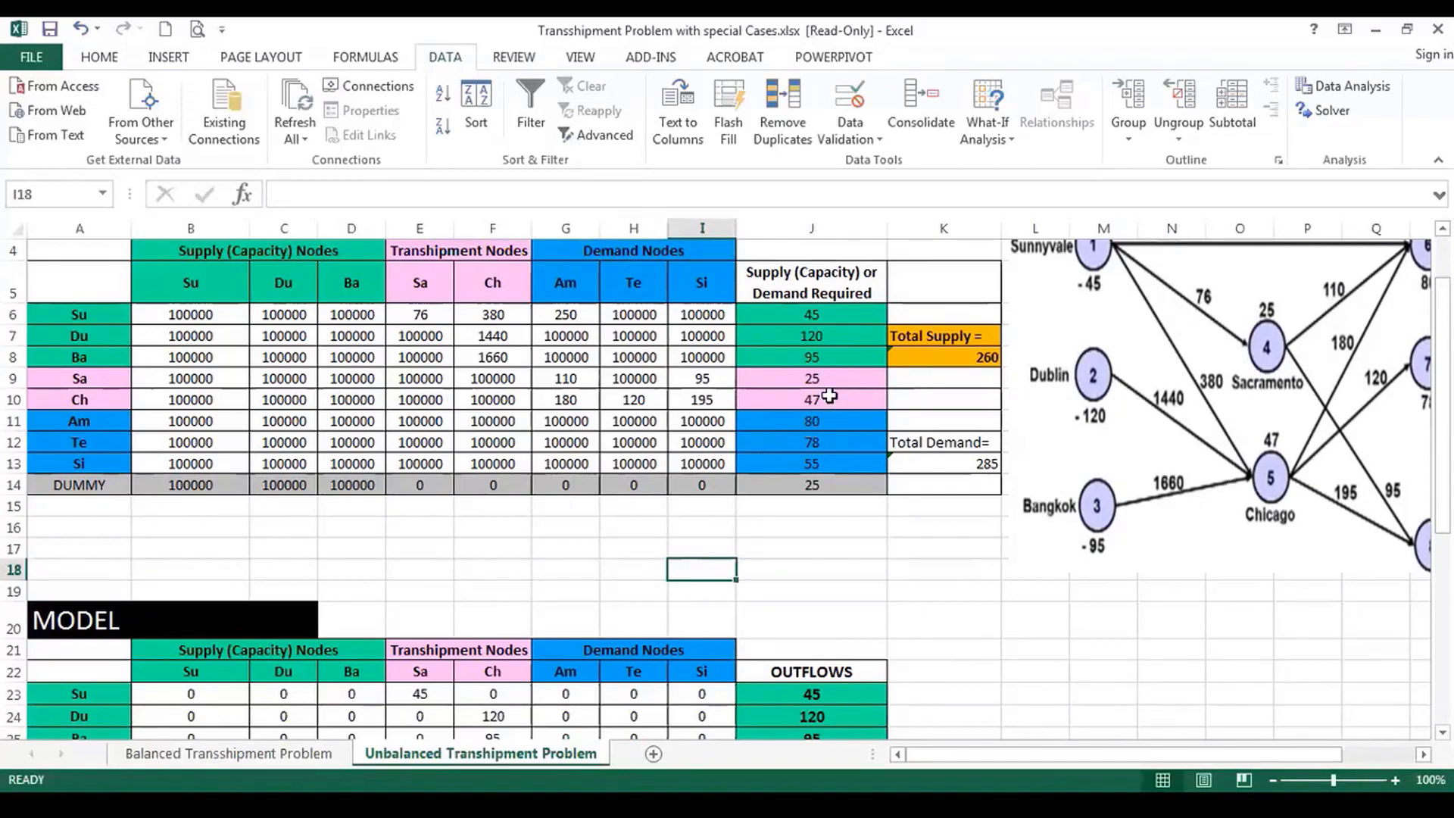
Compare the DUMMY supply formula in J14 with the DUMMY outflow formula in J31.
scroll(830, 395, "down", 2)
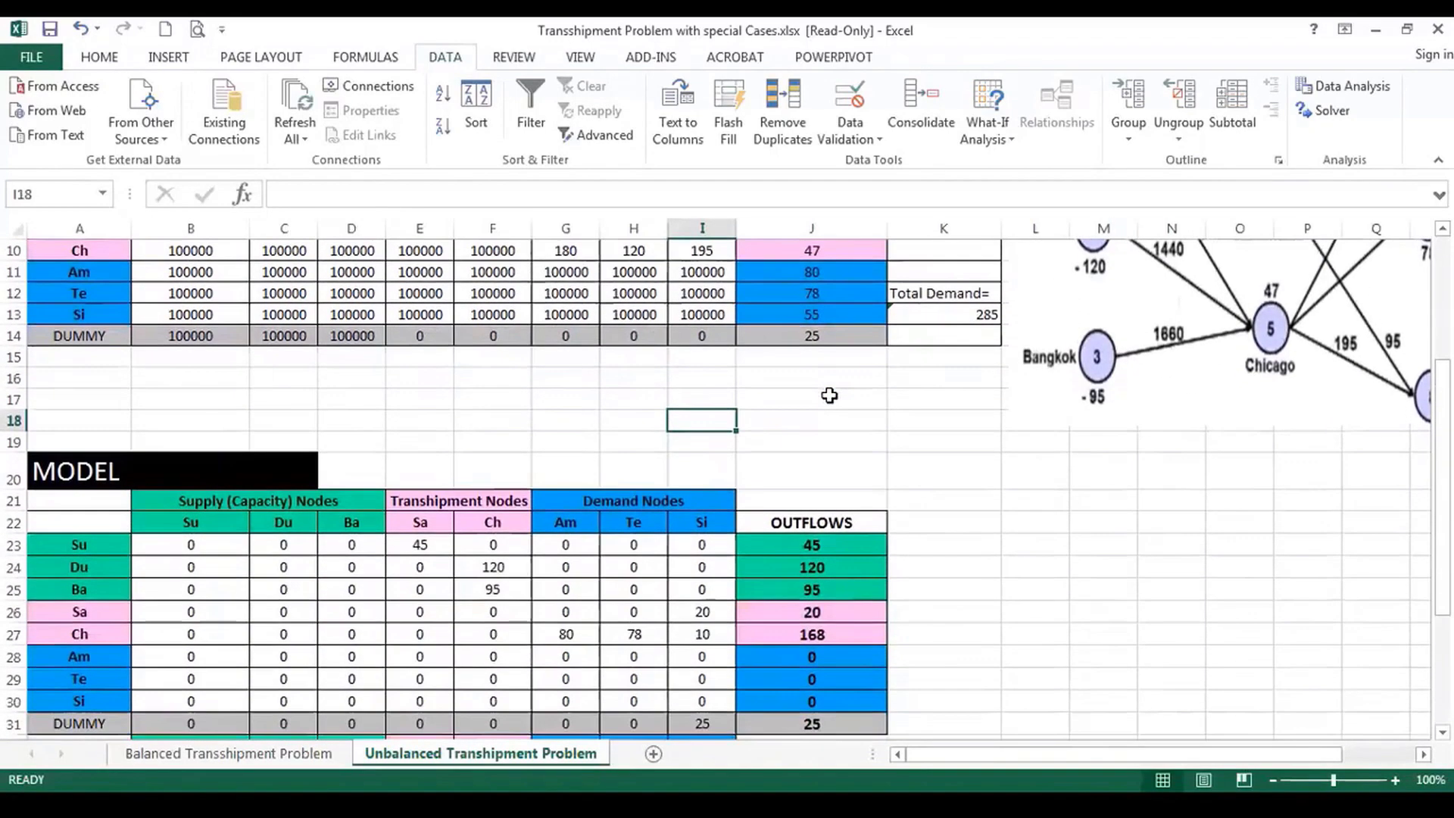
scroll(830, 395, "up", 1)
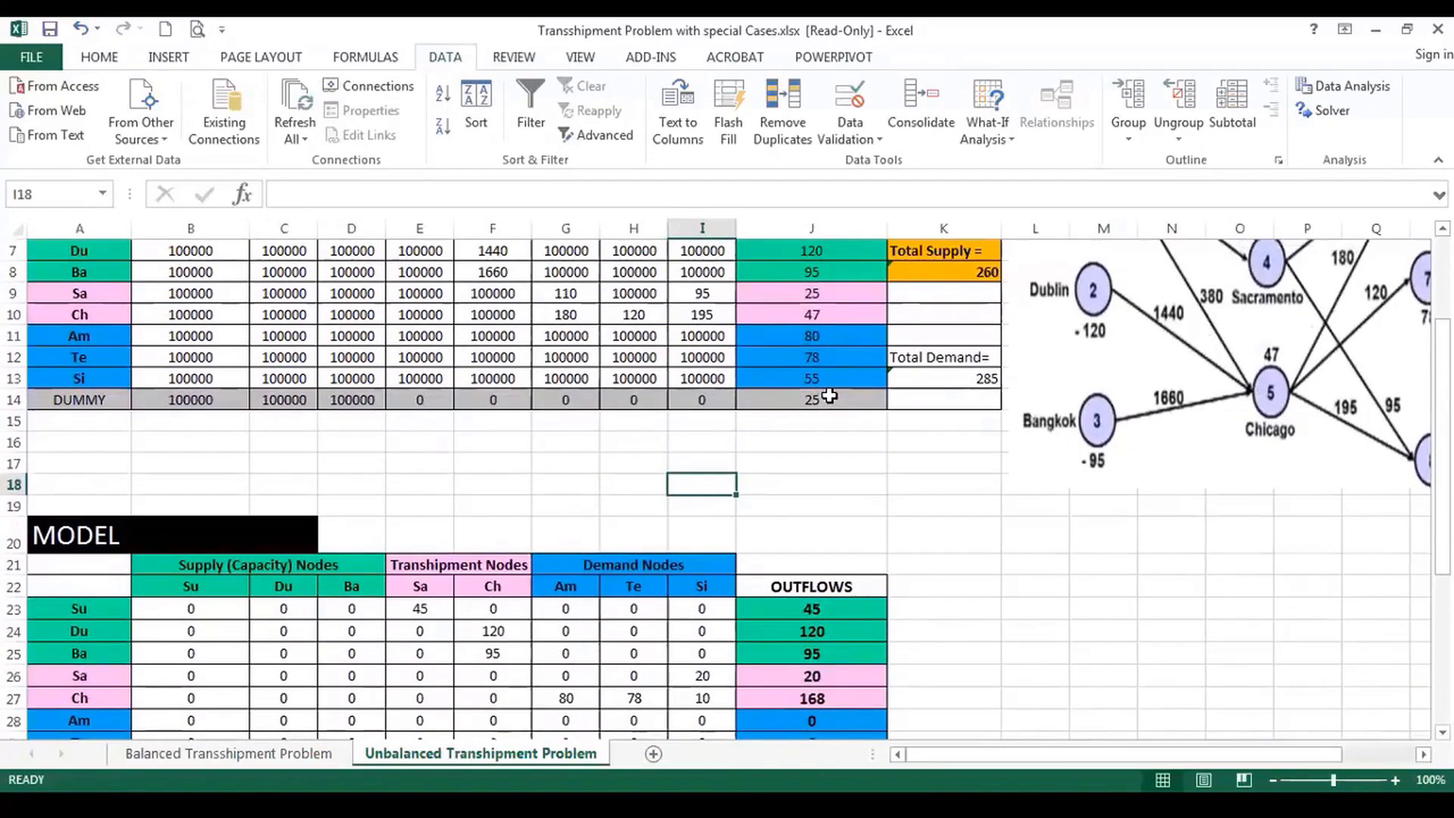
scroll(830, 396, "down", 1)
left_click(819, 335)
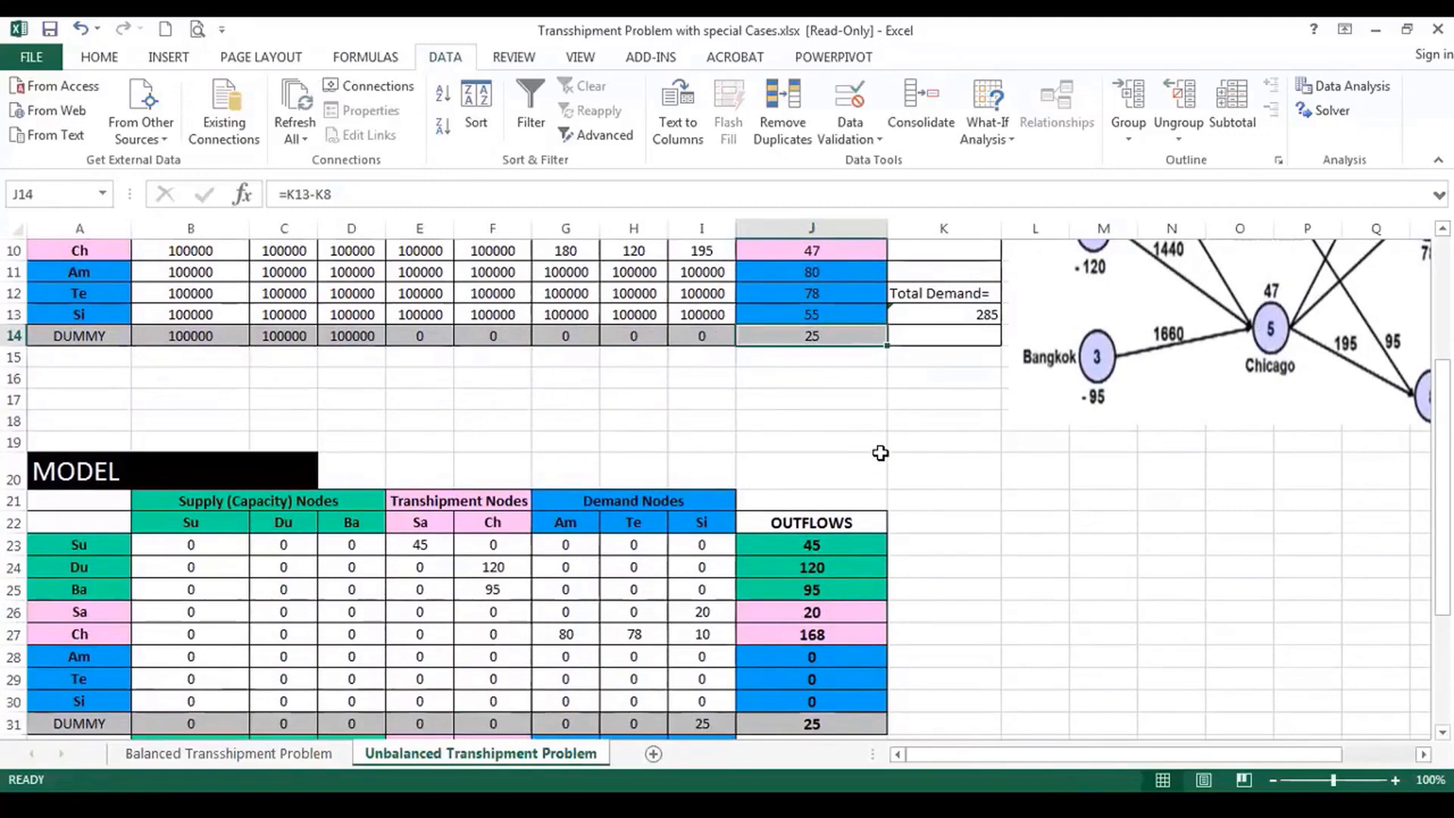
scroll(880, 453, "down", 1)
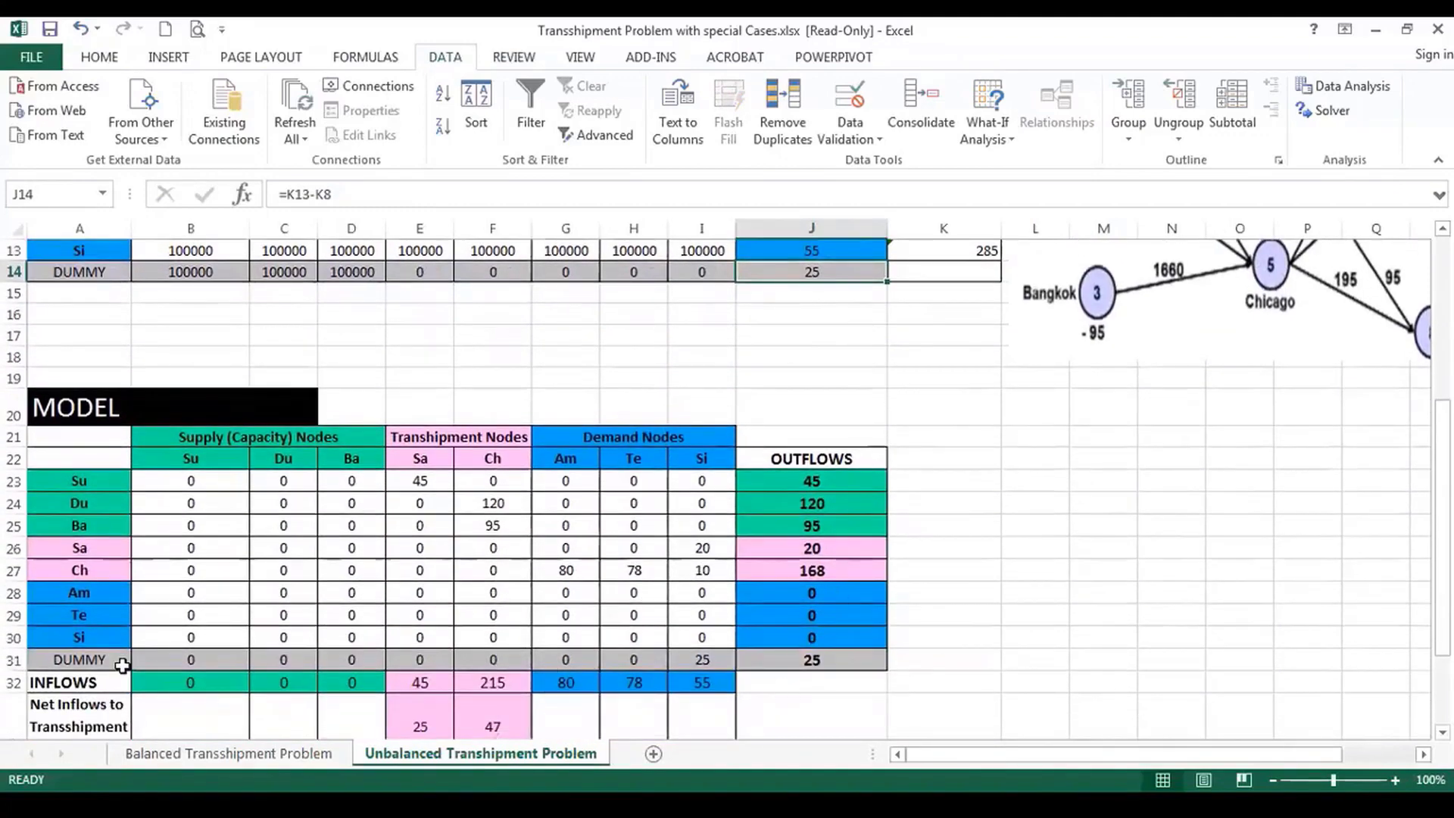
left_click(829, 660)
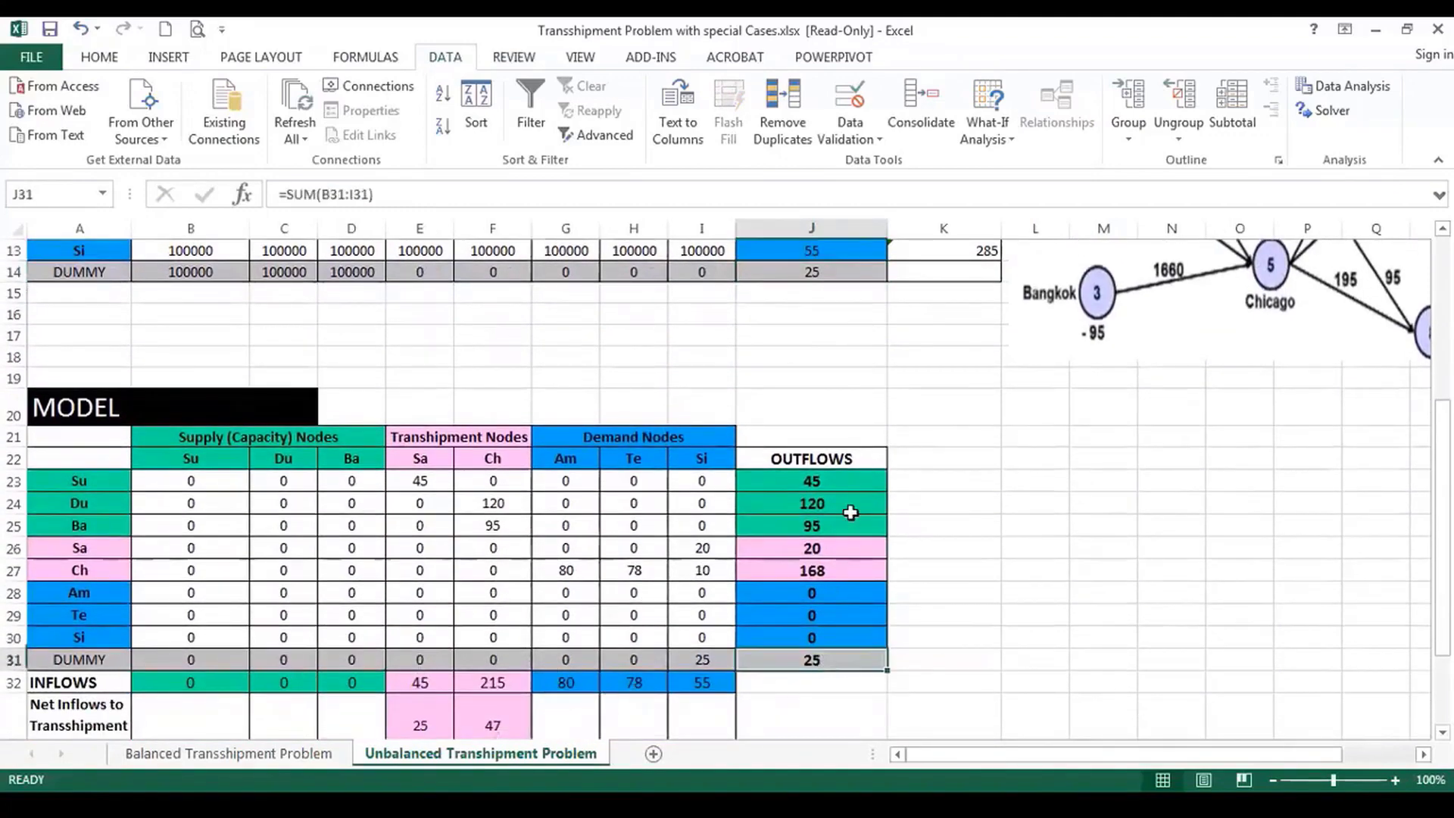
left_click(822, 270)
left_click(818, 663)
left_click(833, 272)
left_click(813, 655)
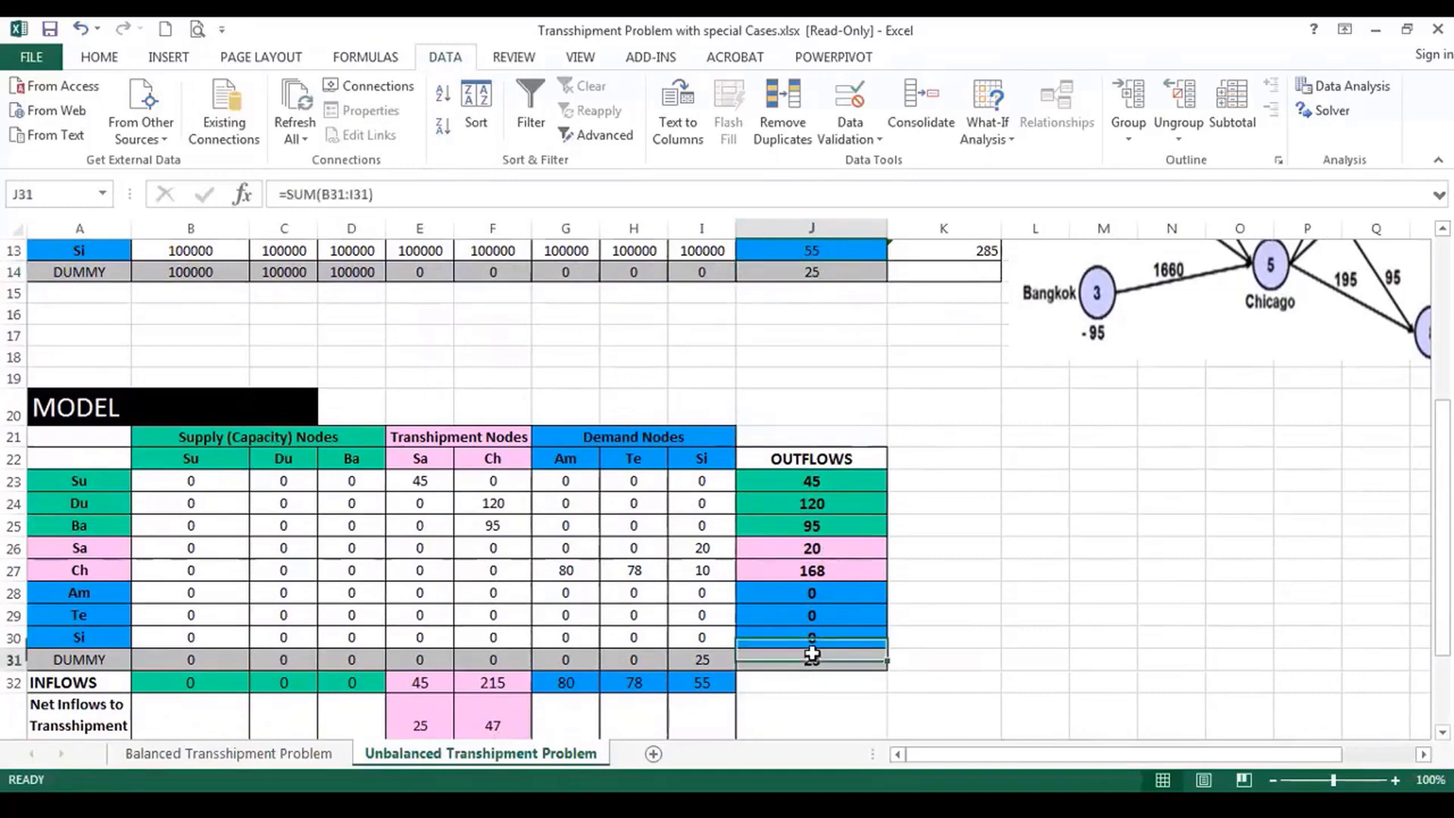
left_click(844, 270)
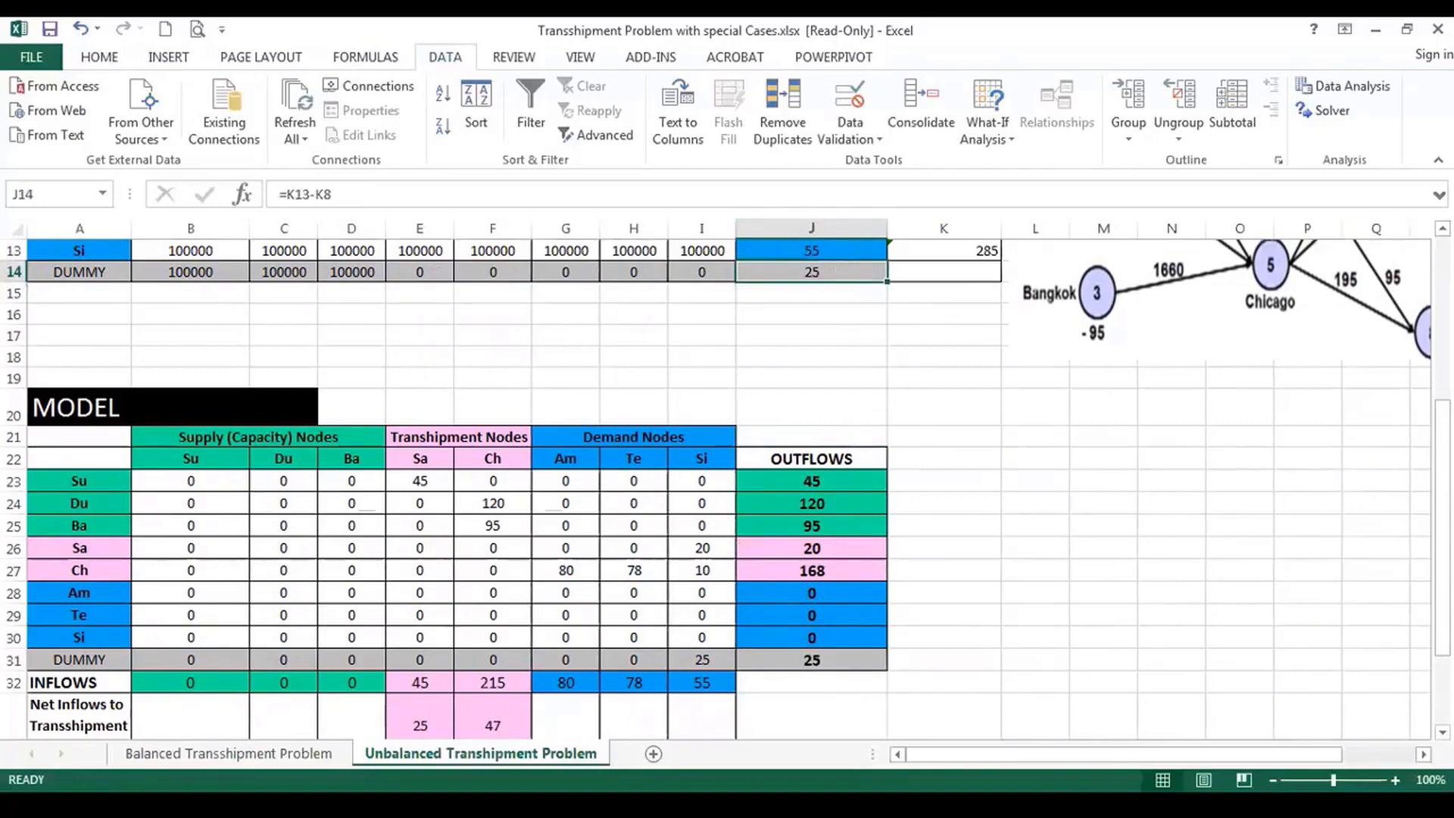
Open the Solver parameters and review the supply constraint on J23:J25 against the capacities in J6:J8.
left_click(1326, 110)
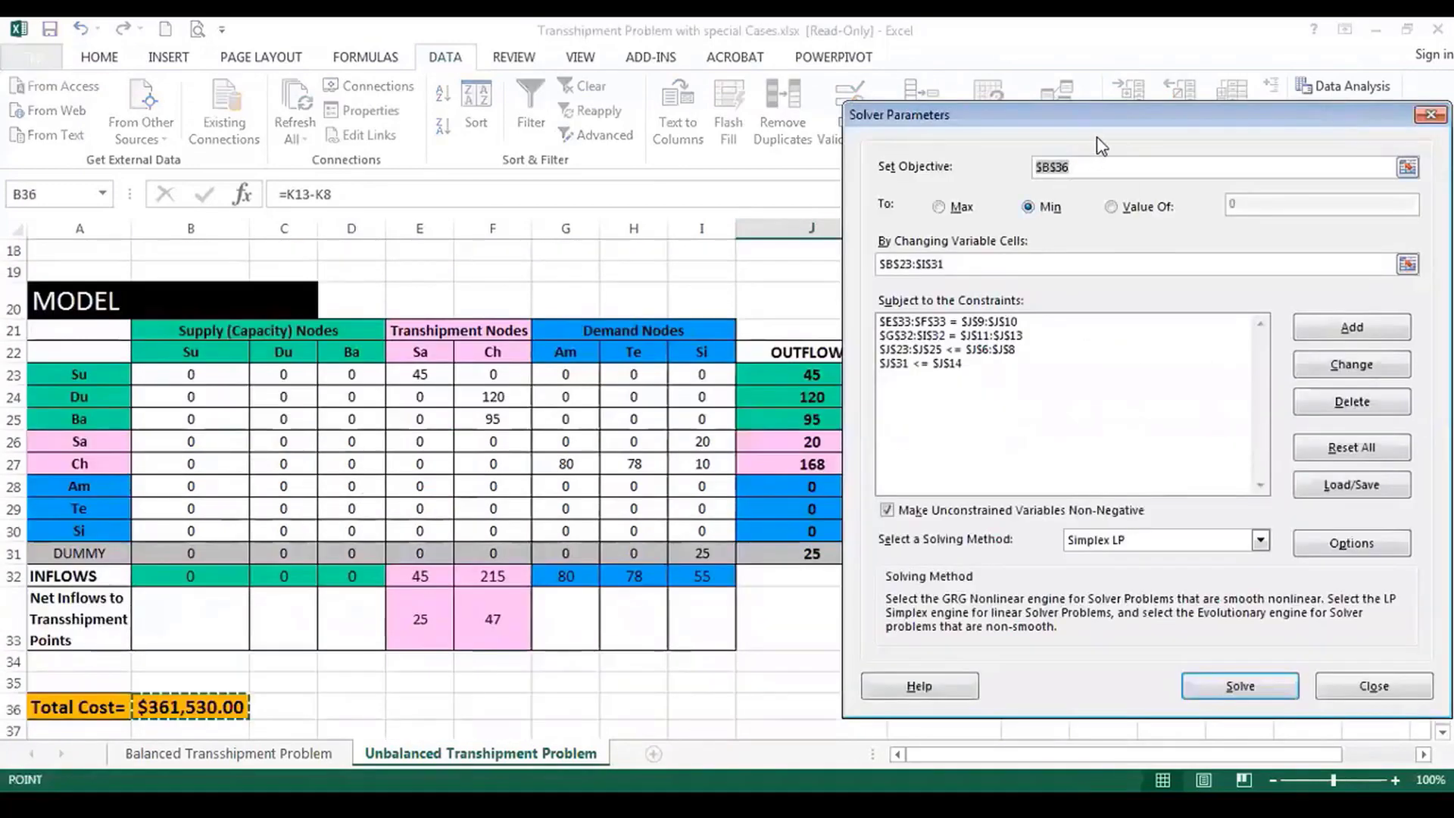
left_click_drag(1125, 124, 1169, 132)
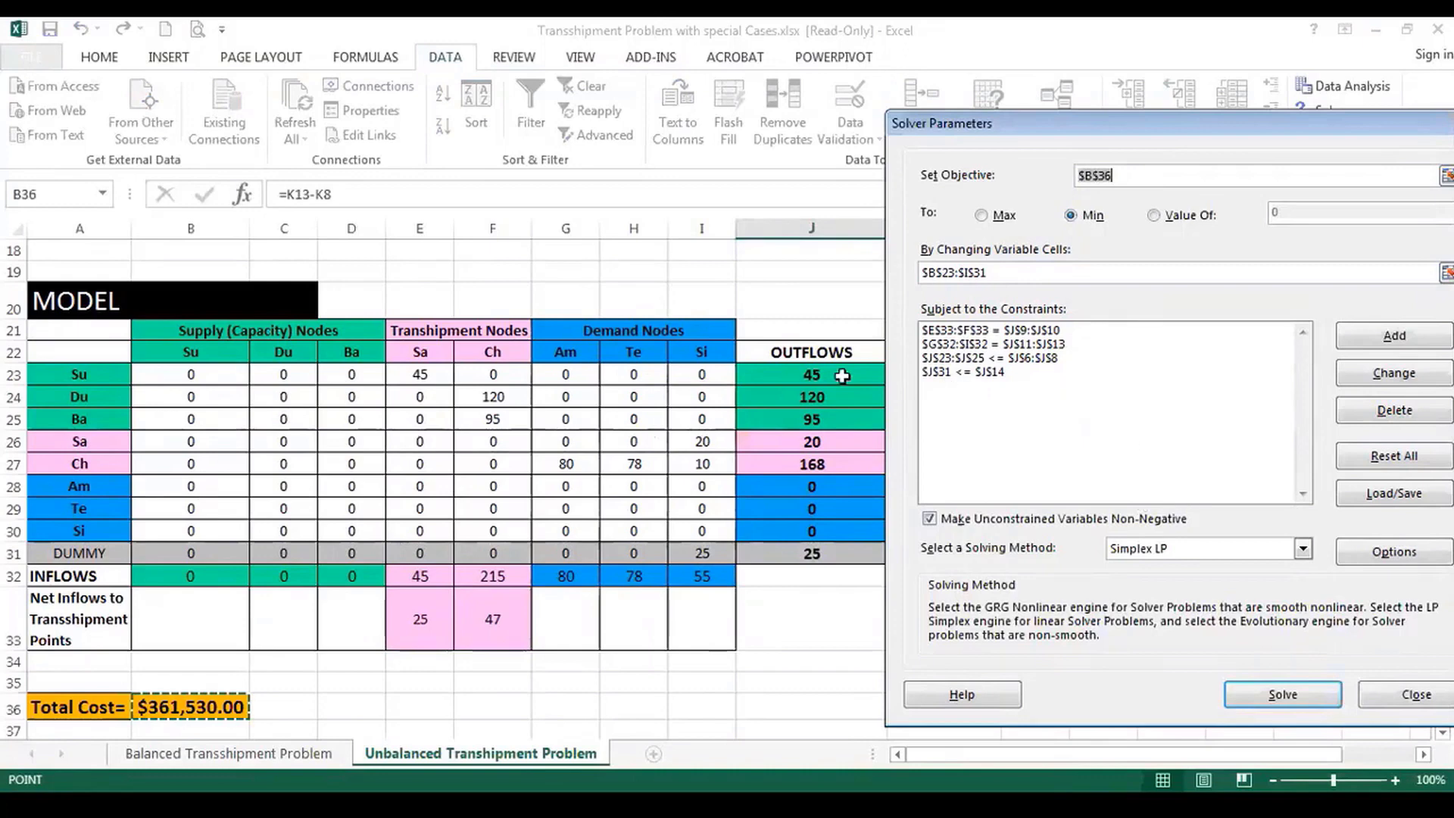
left_click(1035, 360)
left_click(1393, 373)
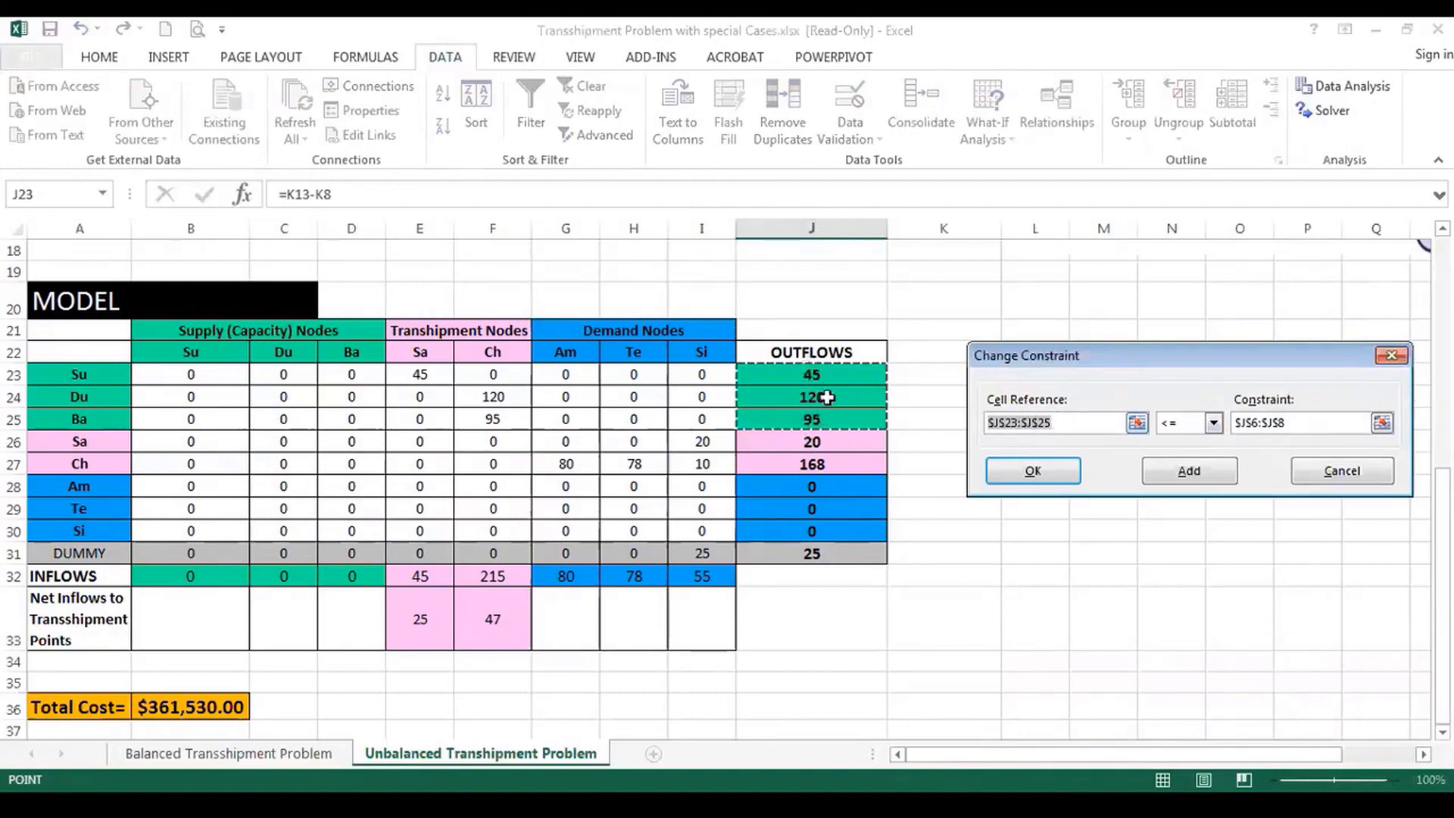
scroll(823, 373, "up", 5)
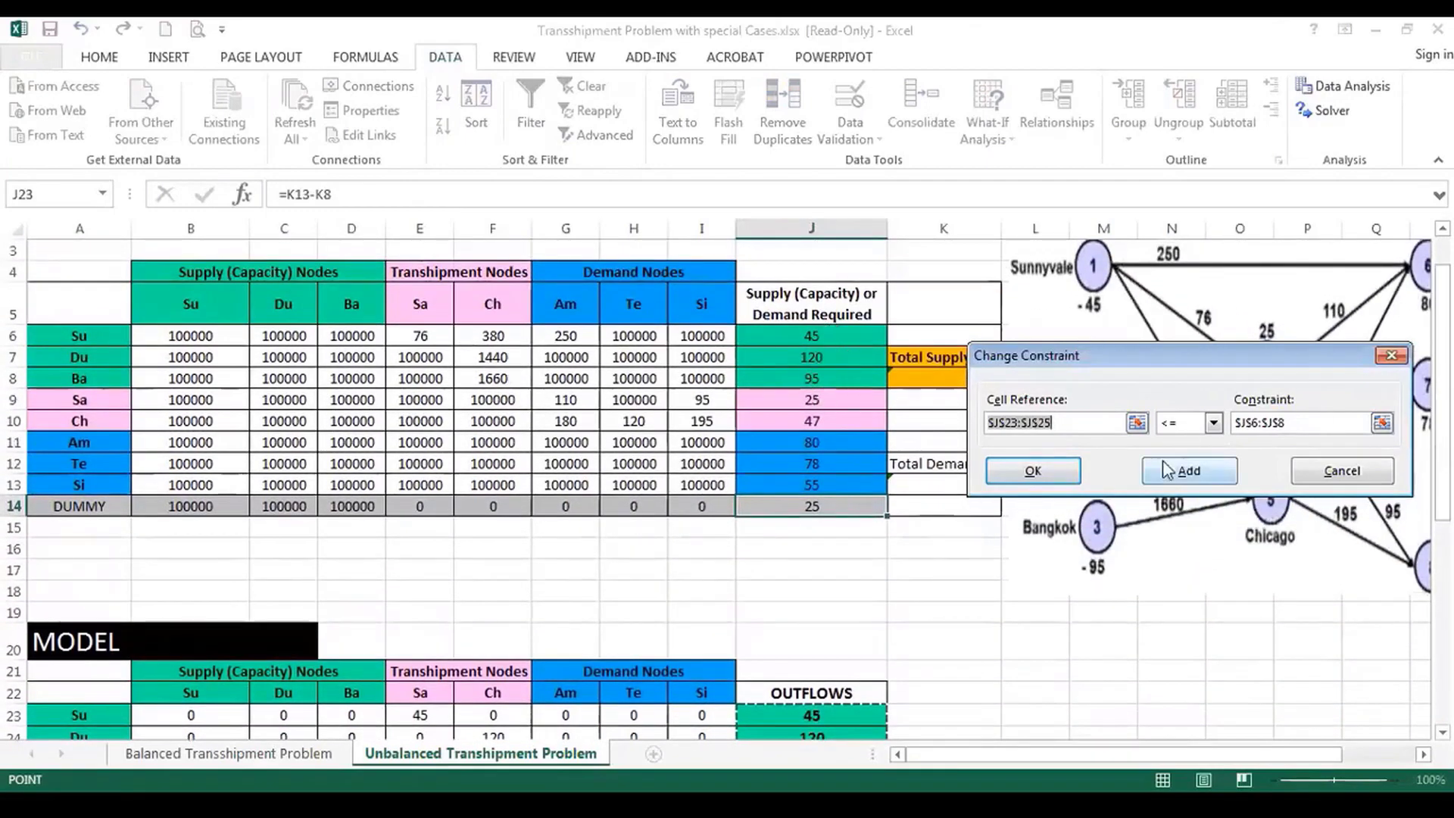
left_click(1065, 475)
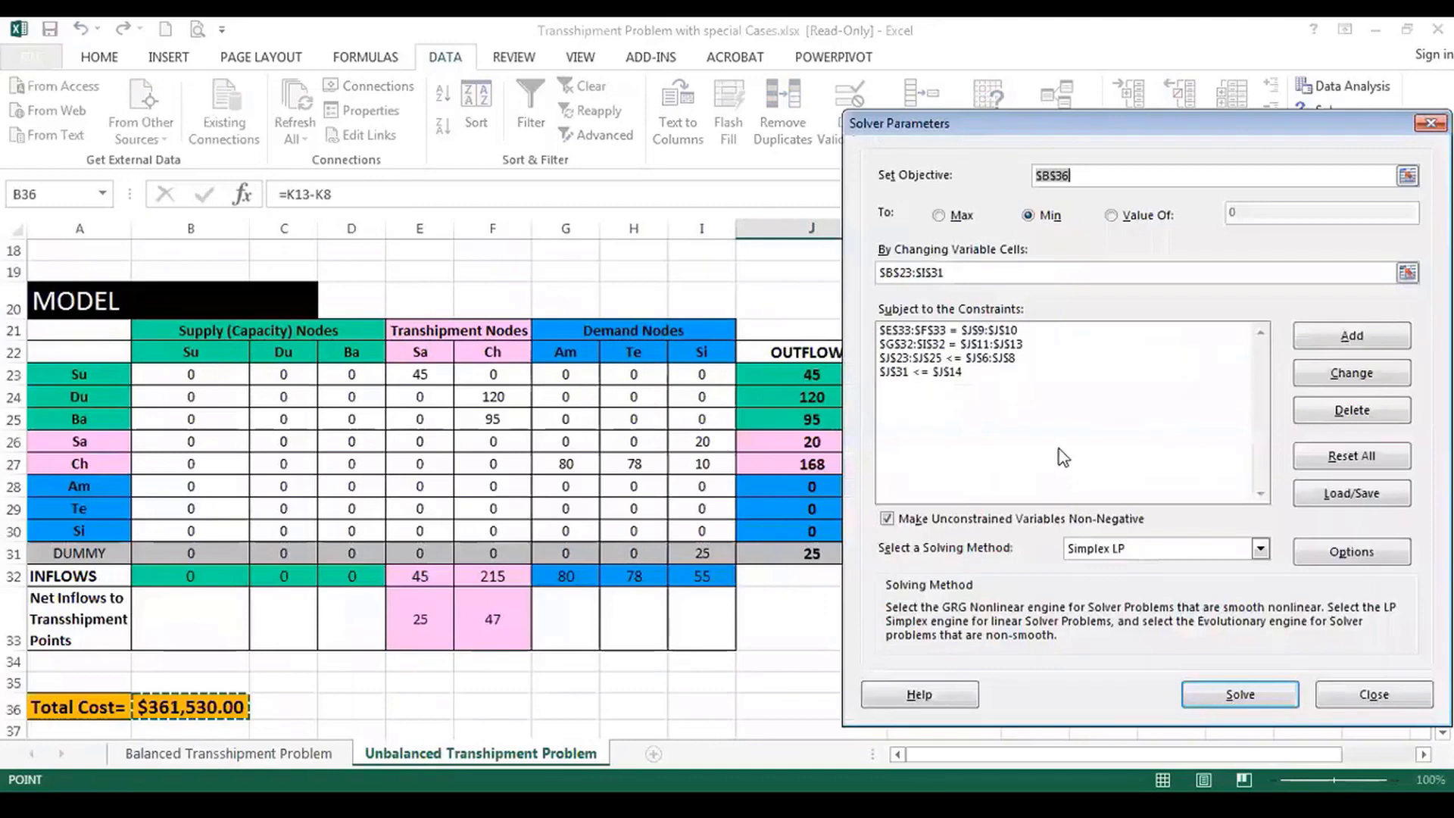
Review the Solver demand constraint on inflows G32:I32 against the demand requirements in J11:J13.
left_click(984, 345)
left_click(1338, 371)
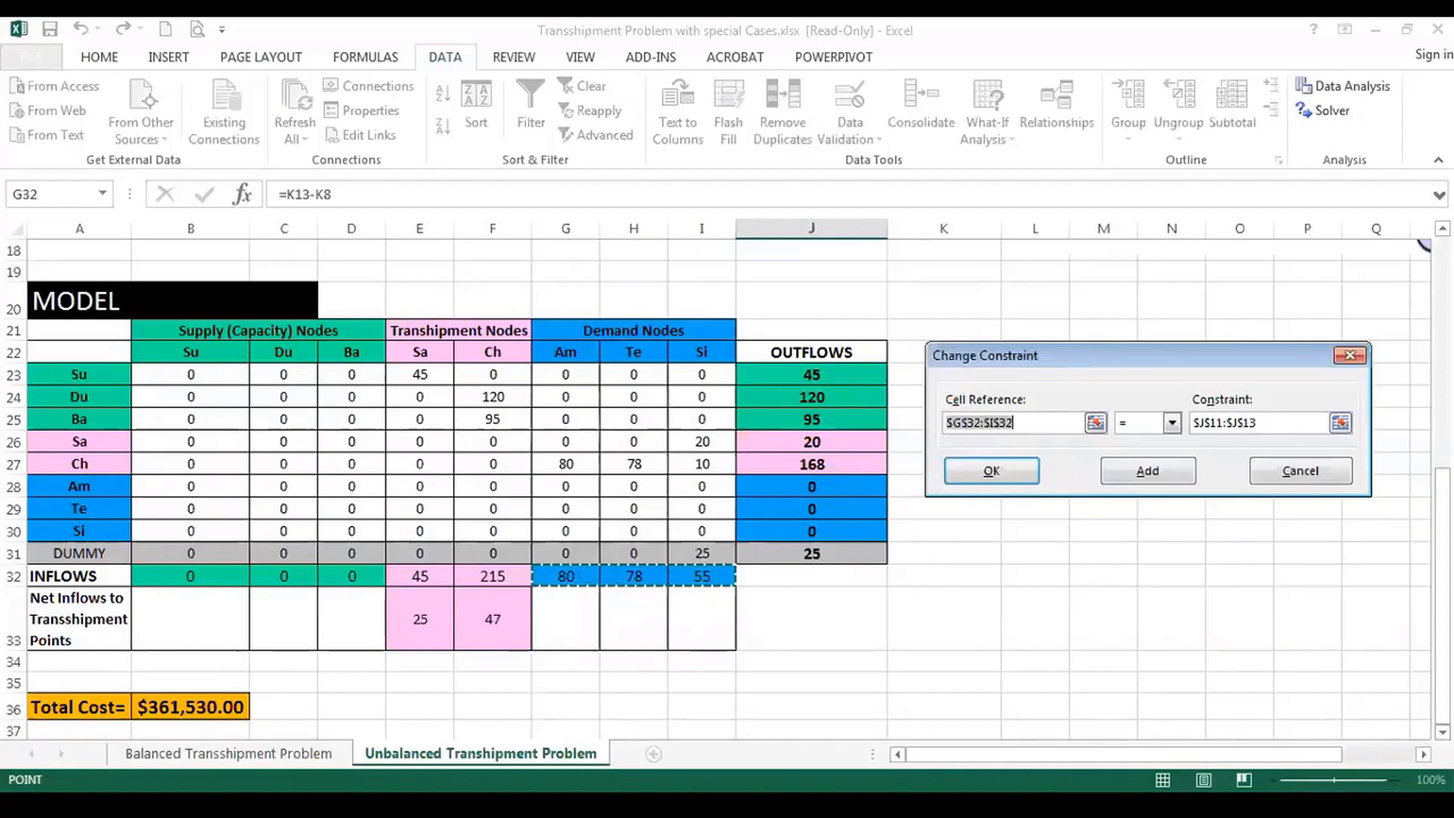
left_click_drag(1442, 712, 1410, 523)
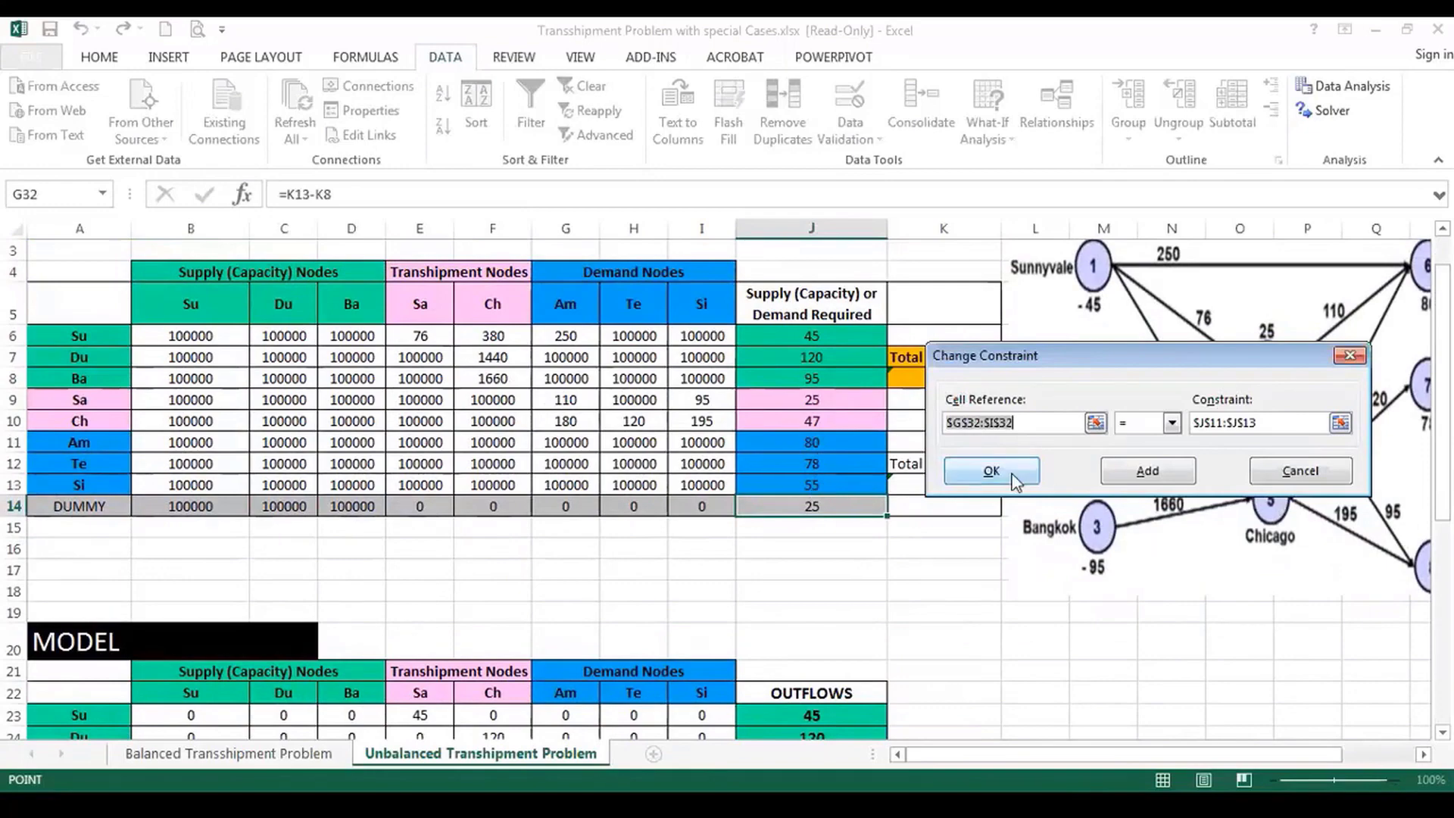
left_click(991, 471)
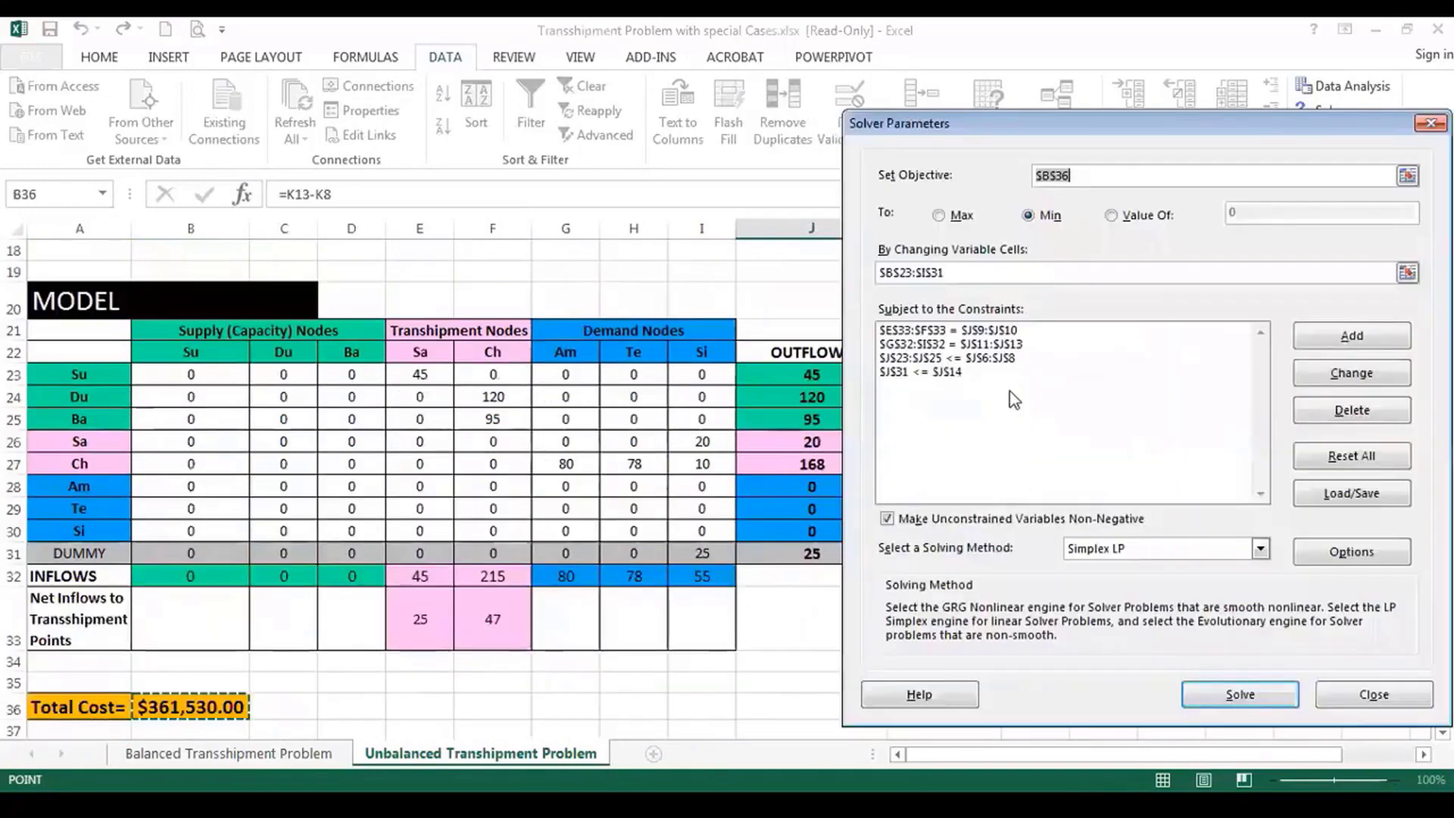
left_click(983, 345)
left_click(1334, 373)
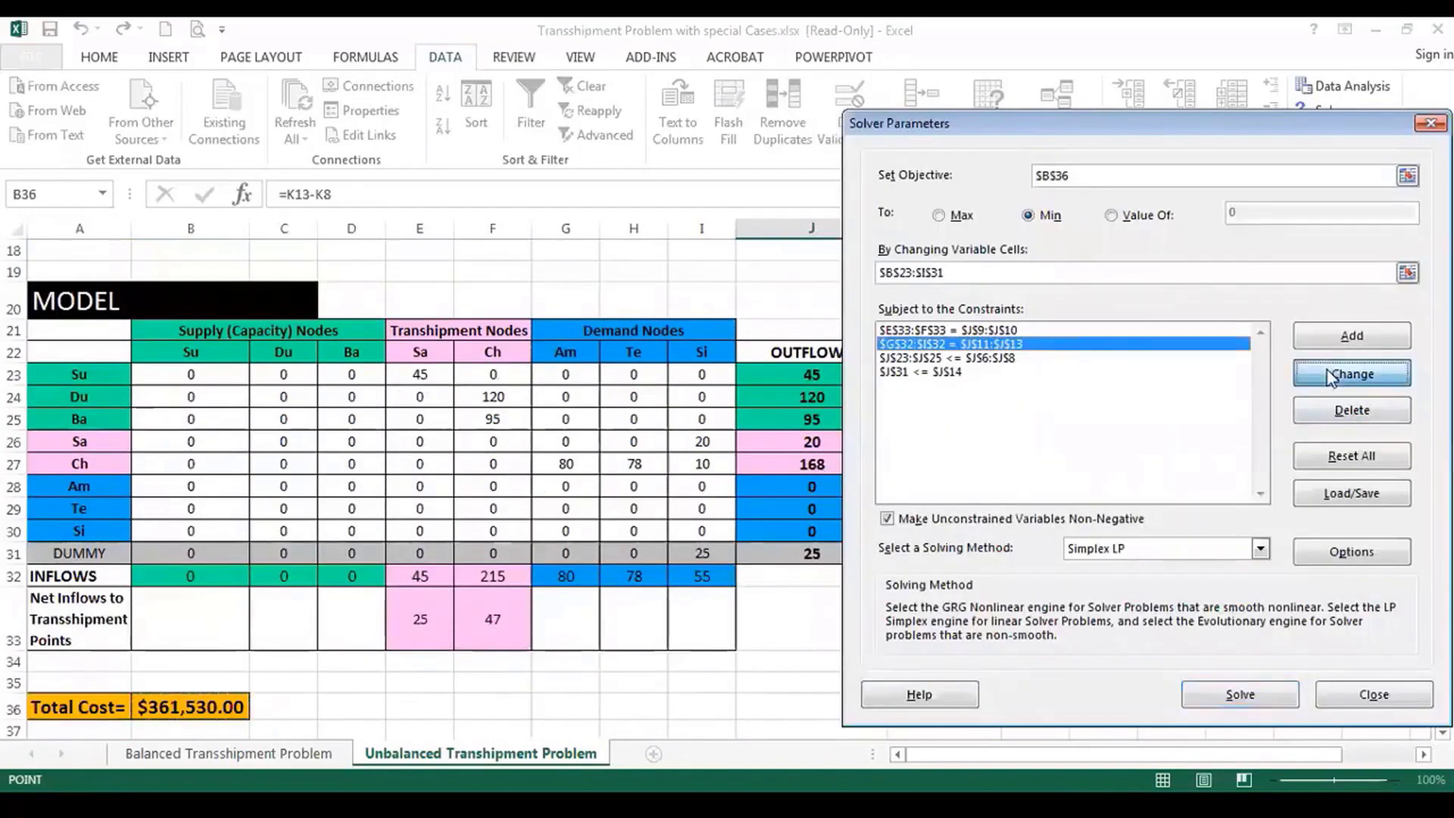
left_click_drag(1442, 493, 1442, 494)
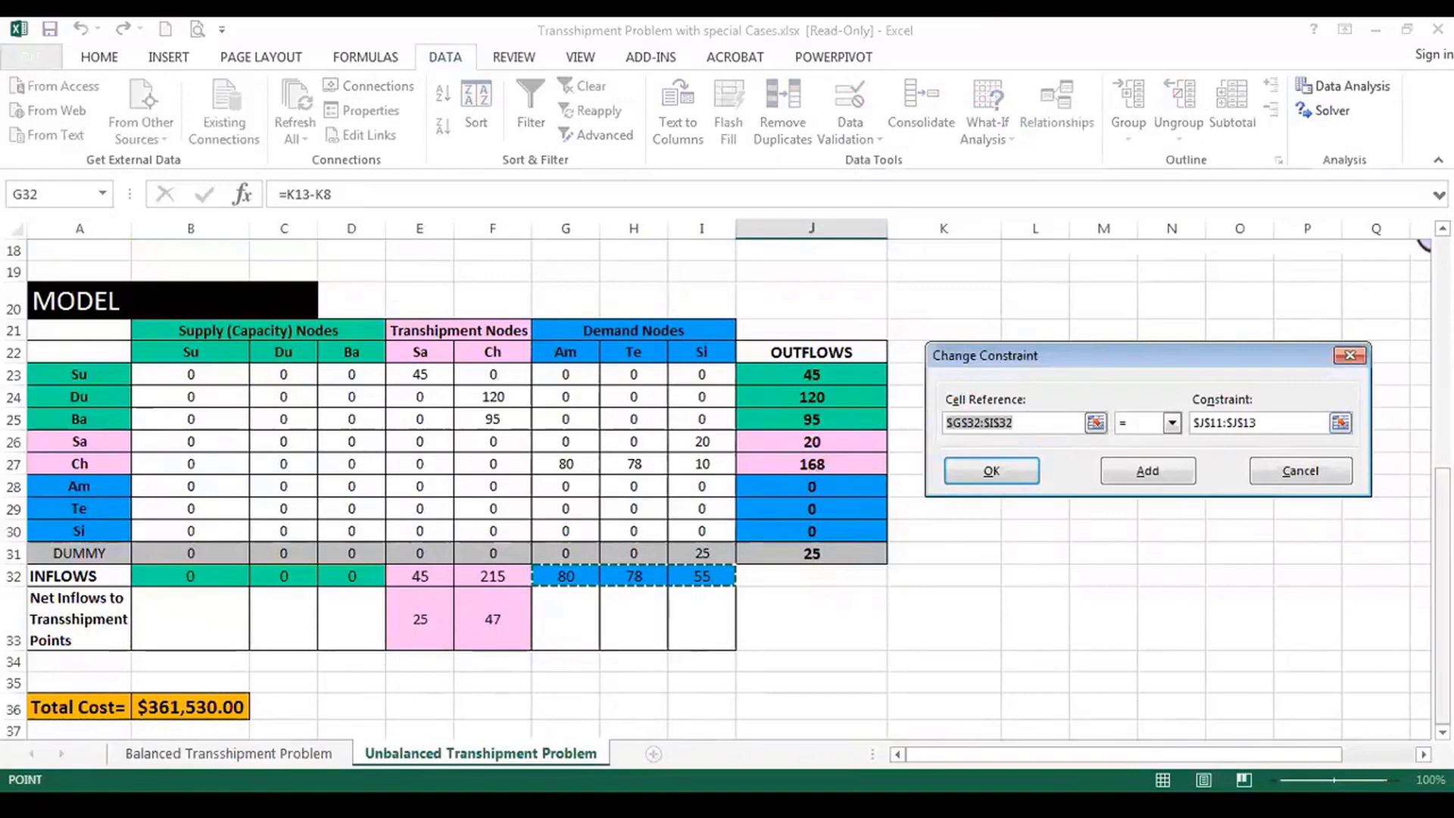
scroll(990, 510, "up", 4)
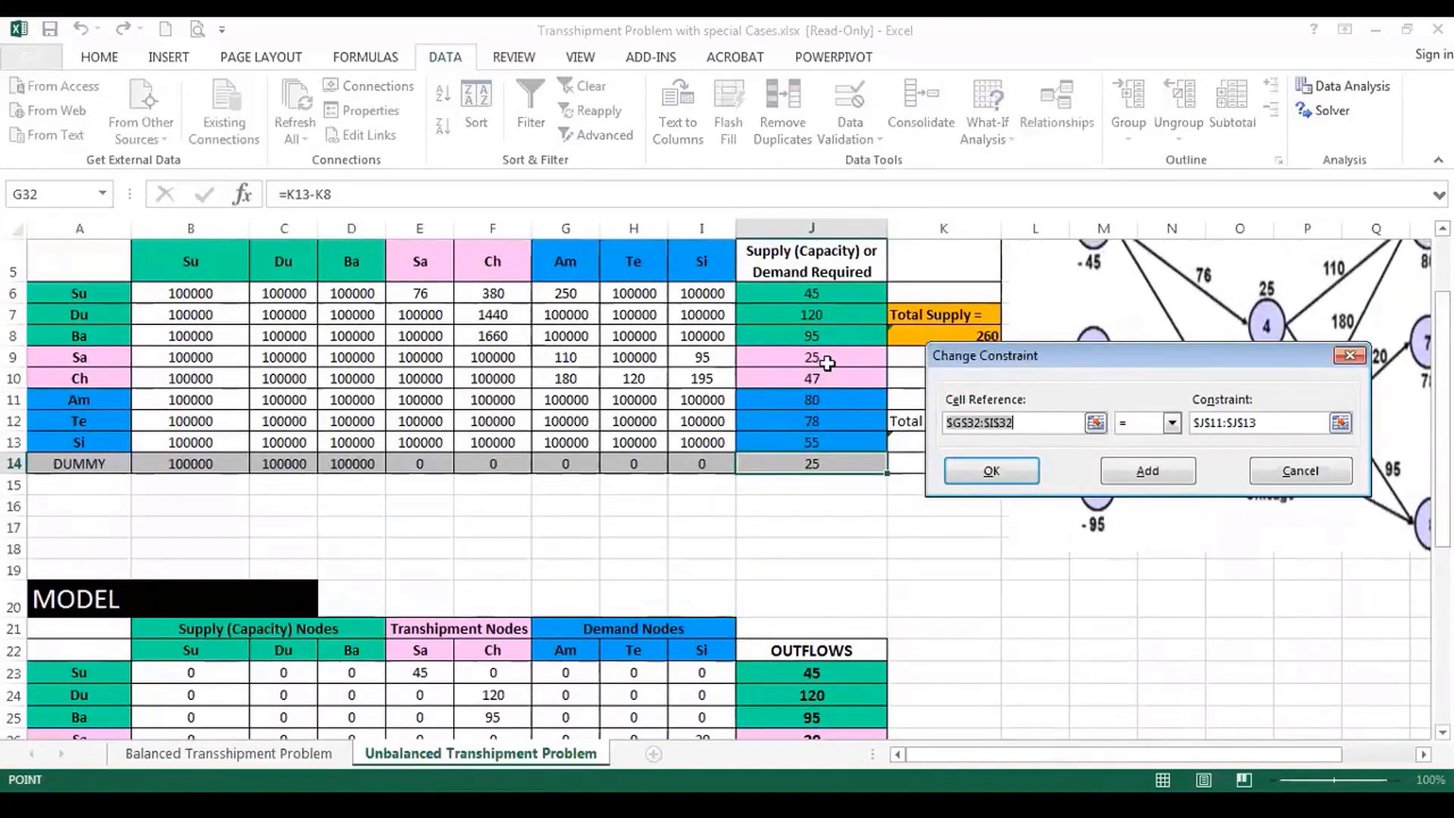
left_click(991, 470)
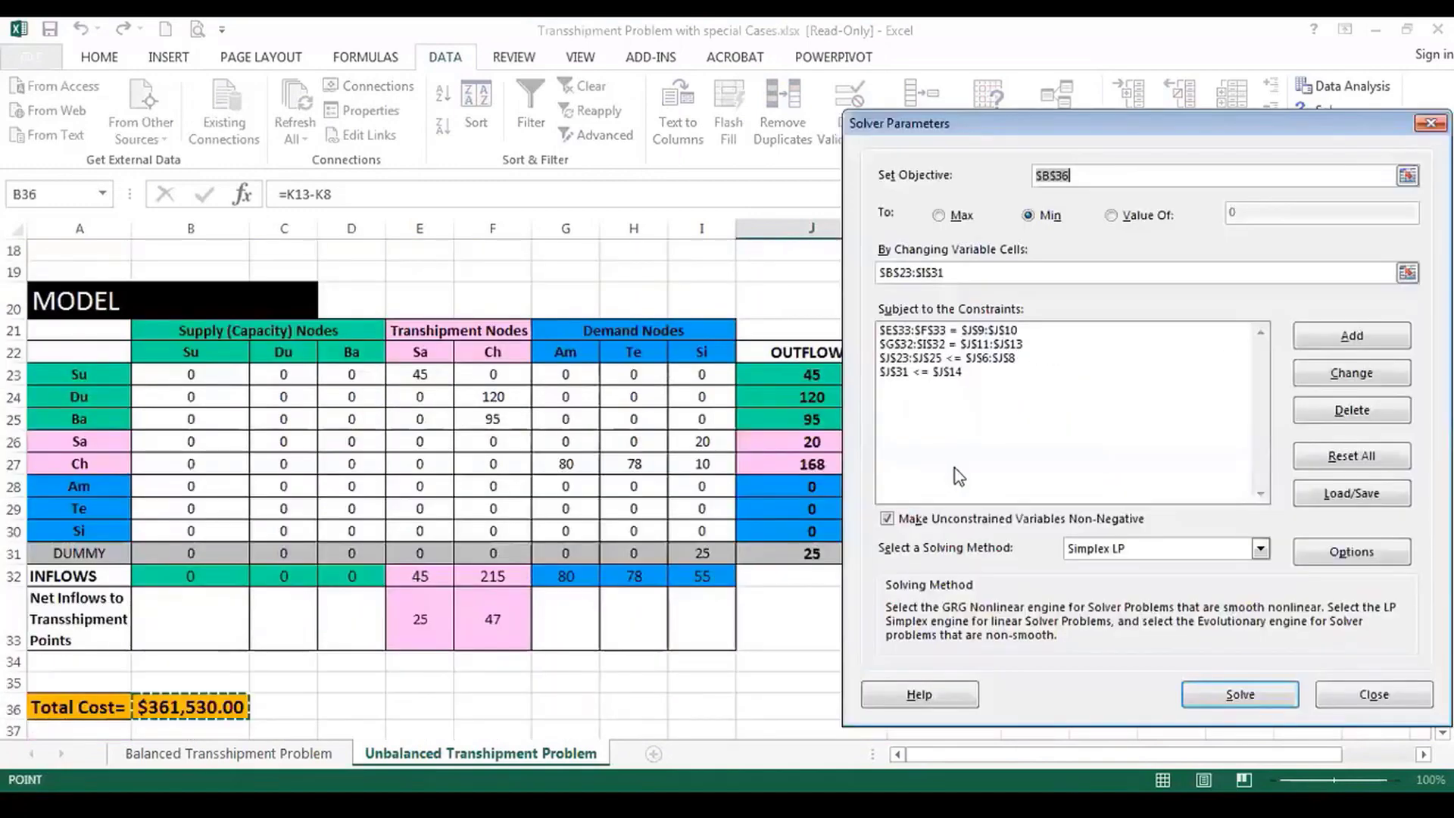
Review the Solver constraint limiting the DUMMY outflow in J31 to the DUMMY supply in J14.
left_click(914, 374)
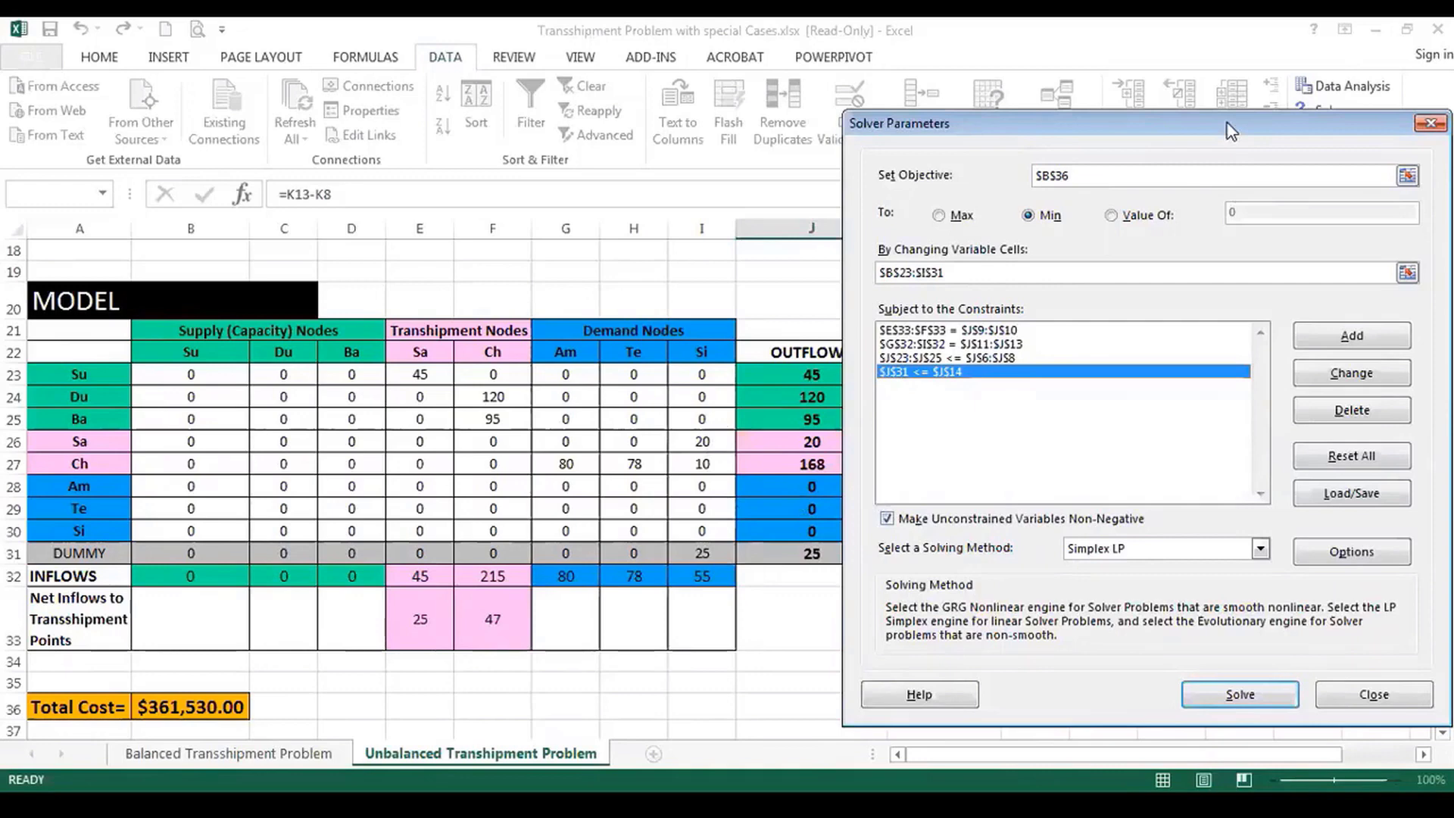
left_click_drag(1231, 130, 1076, 156)
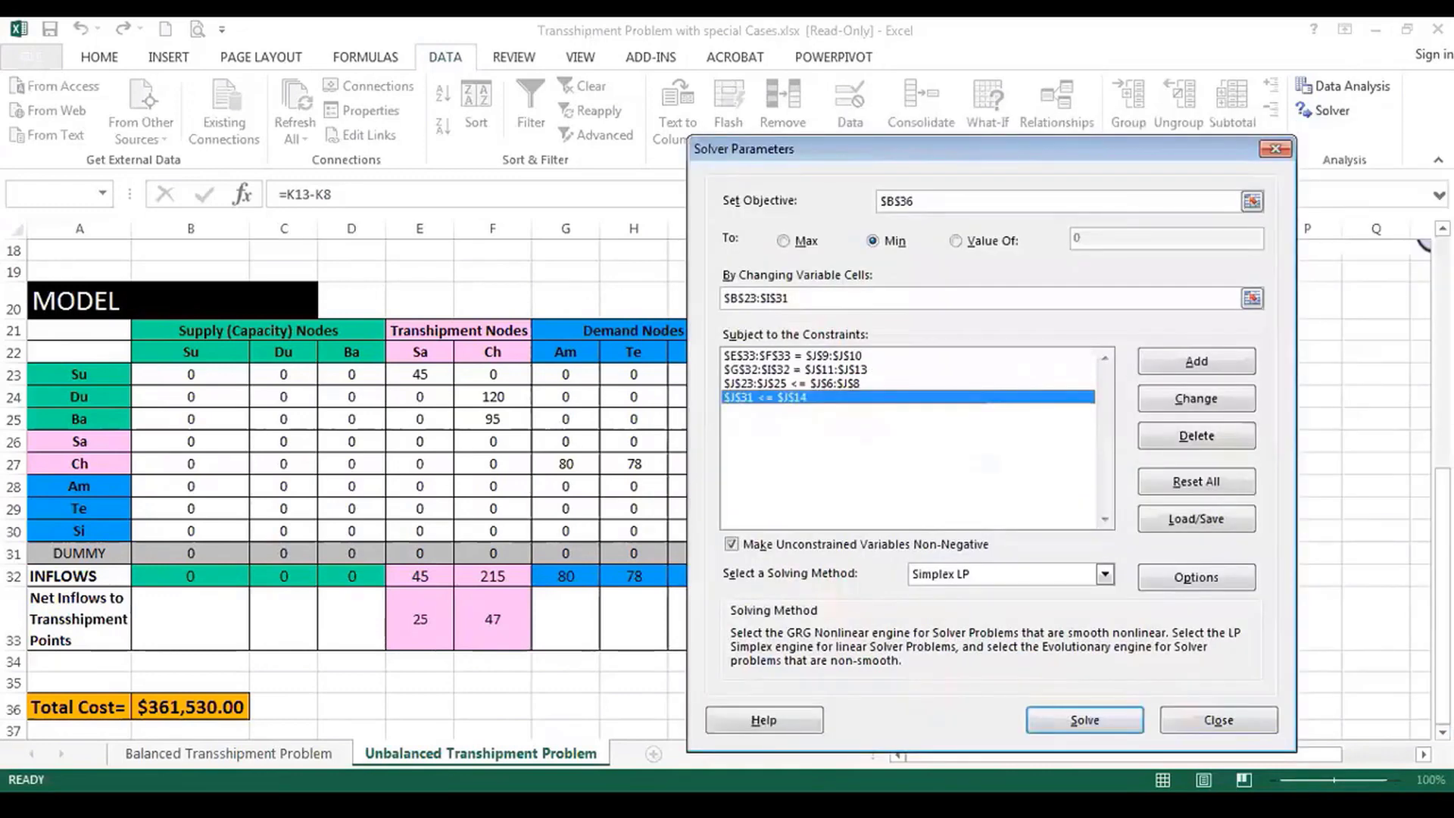
left_click(1182, 401)
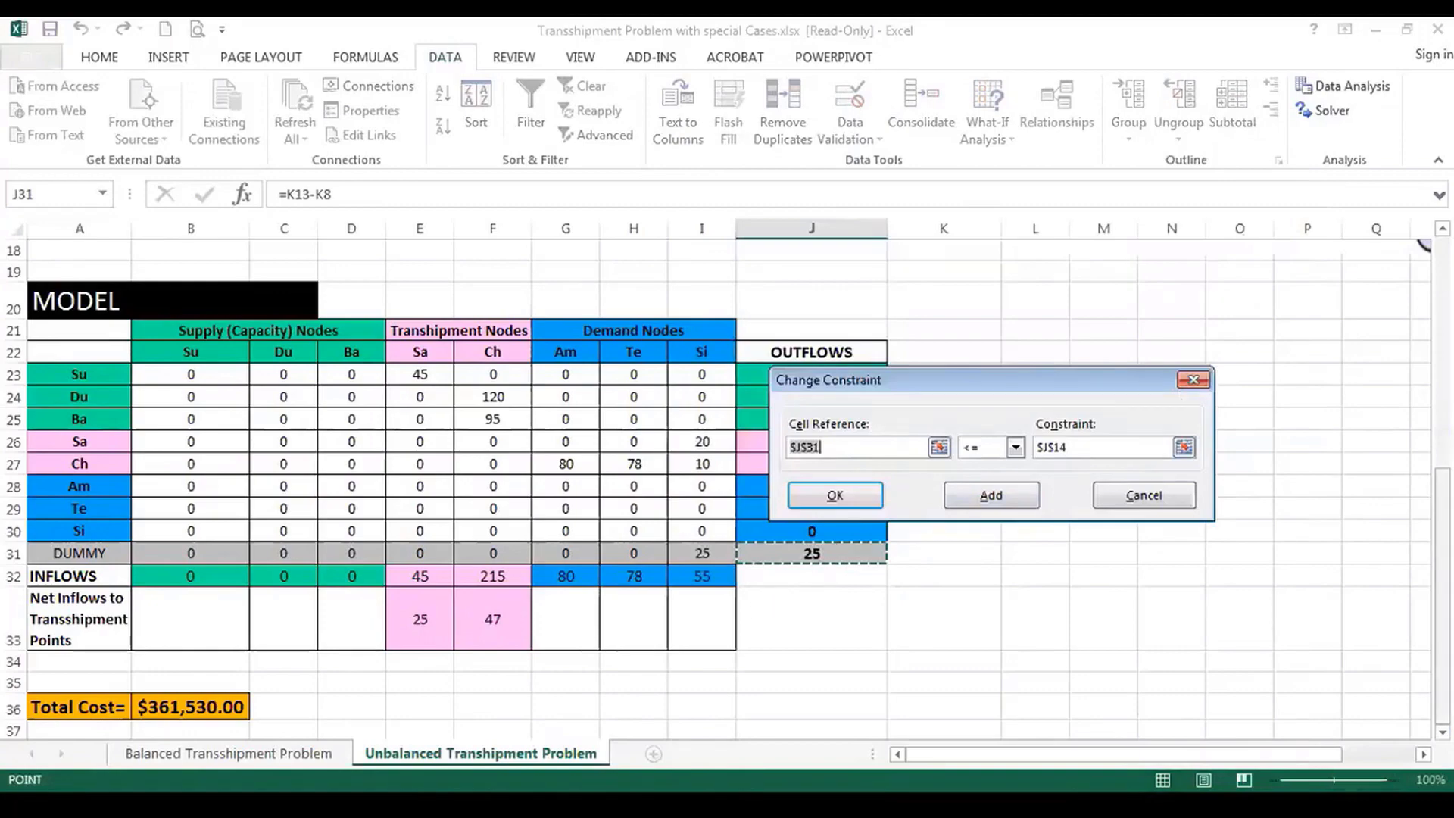
scroll(757, 394, "up", 3)
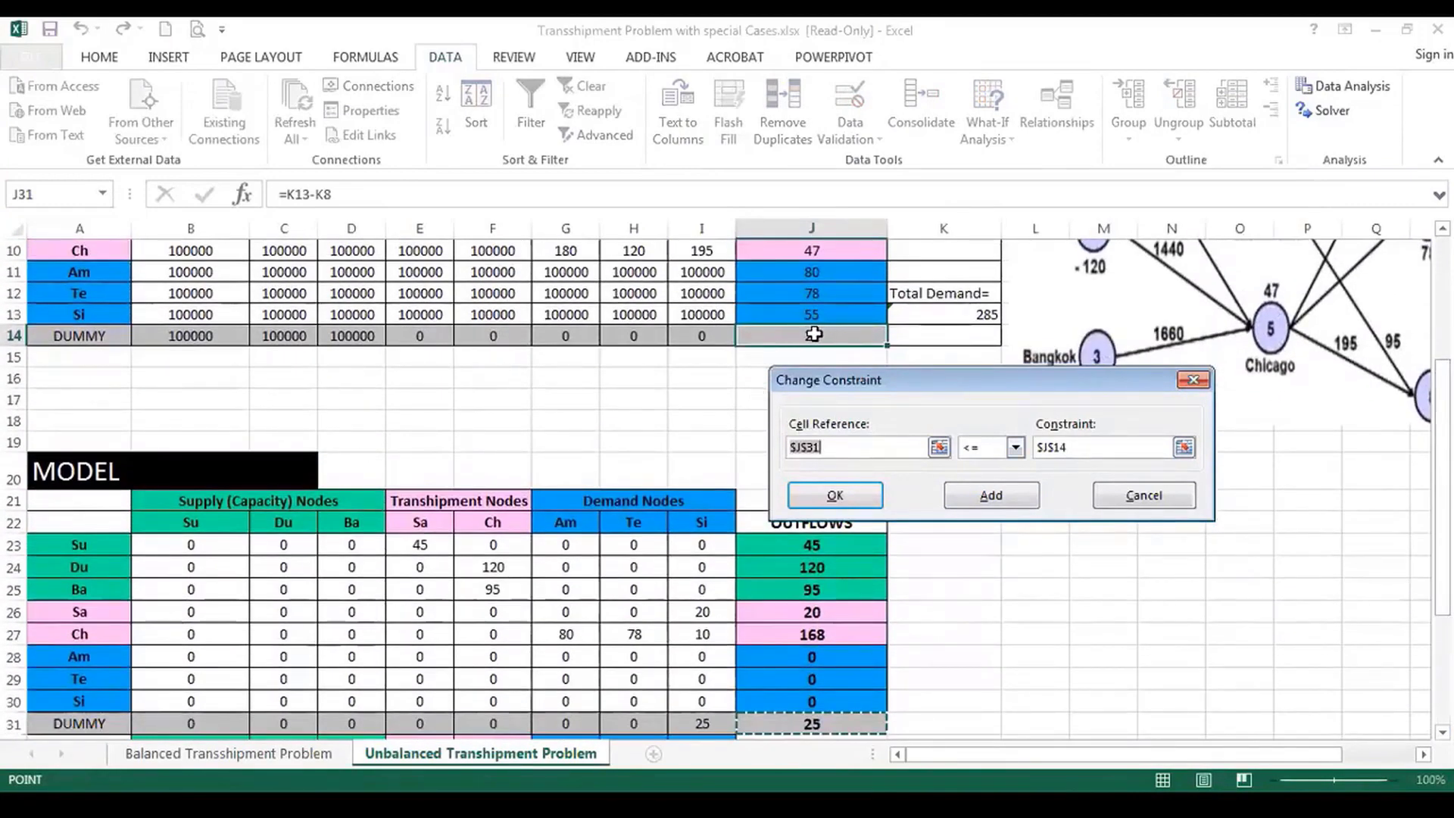
left_click(851, 499)
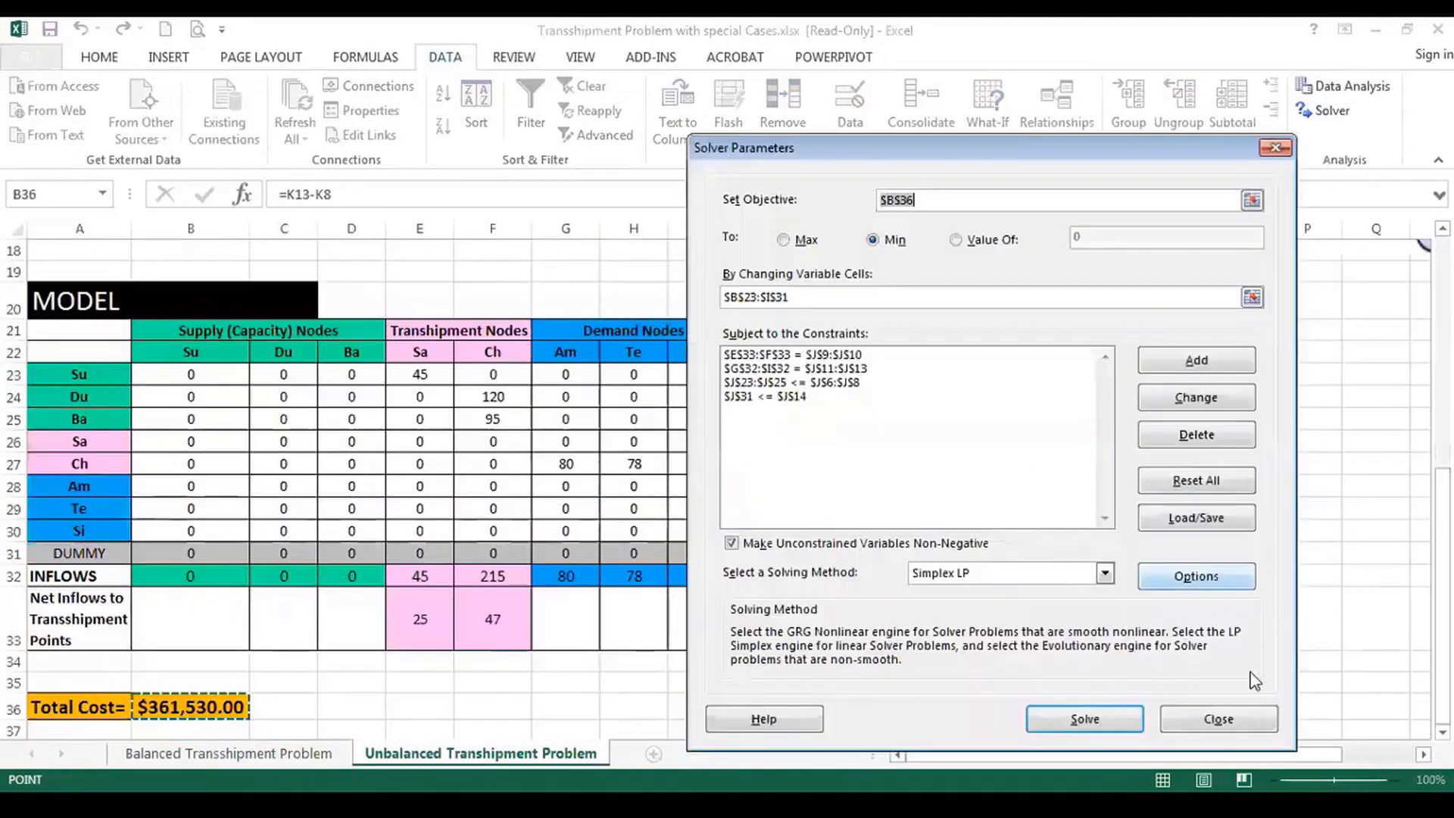
Solve the unbalanced transshipment model with Simplex LP, minimizing B36, and close the Solver results.
left_click(1102, 716)
left_click(549, 451)
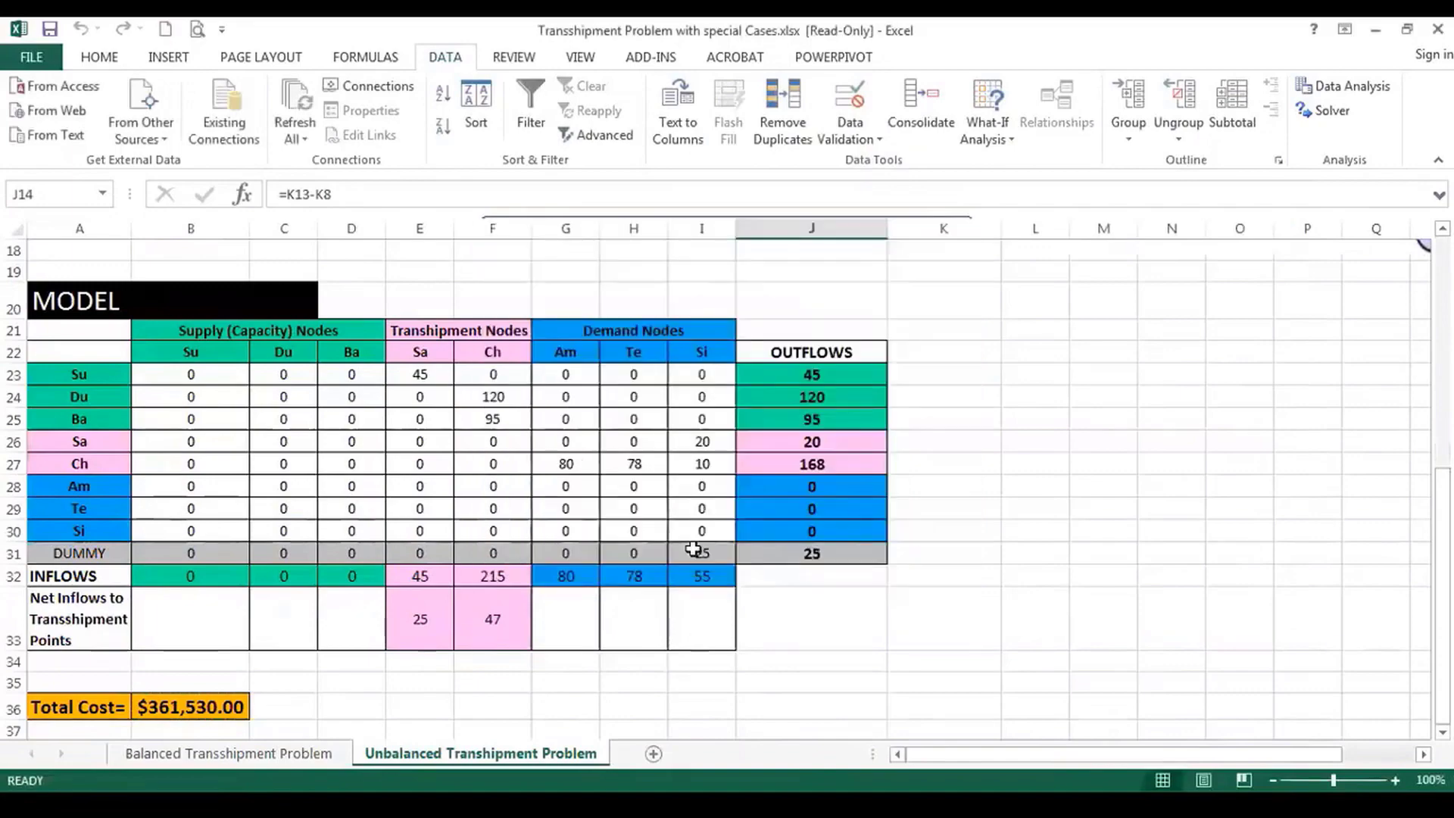
left_click(1004, 685)
Examine the Total Cost result and formula in B36 alongside the unit cost and flow tables.
scroll(491, 565, "down", 3)
scroll(490, 568, "up", 1)
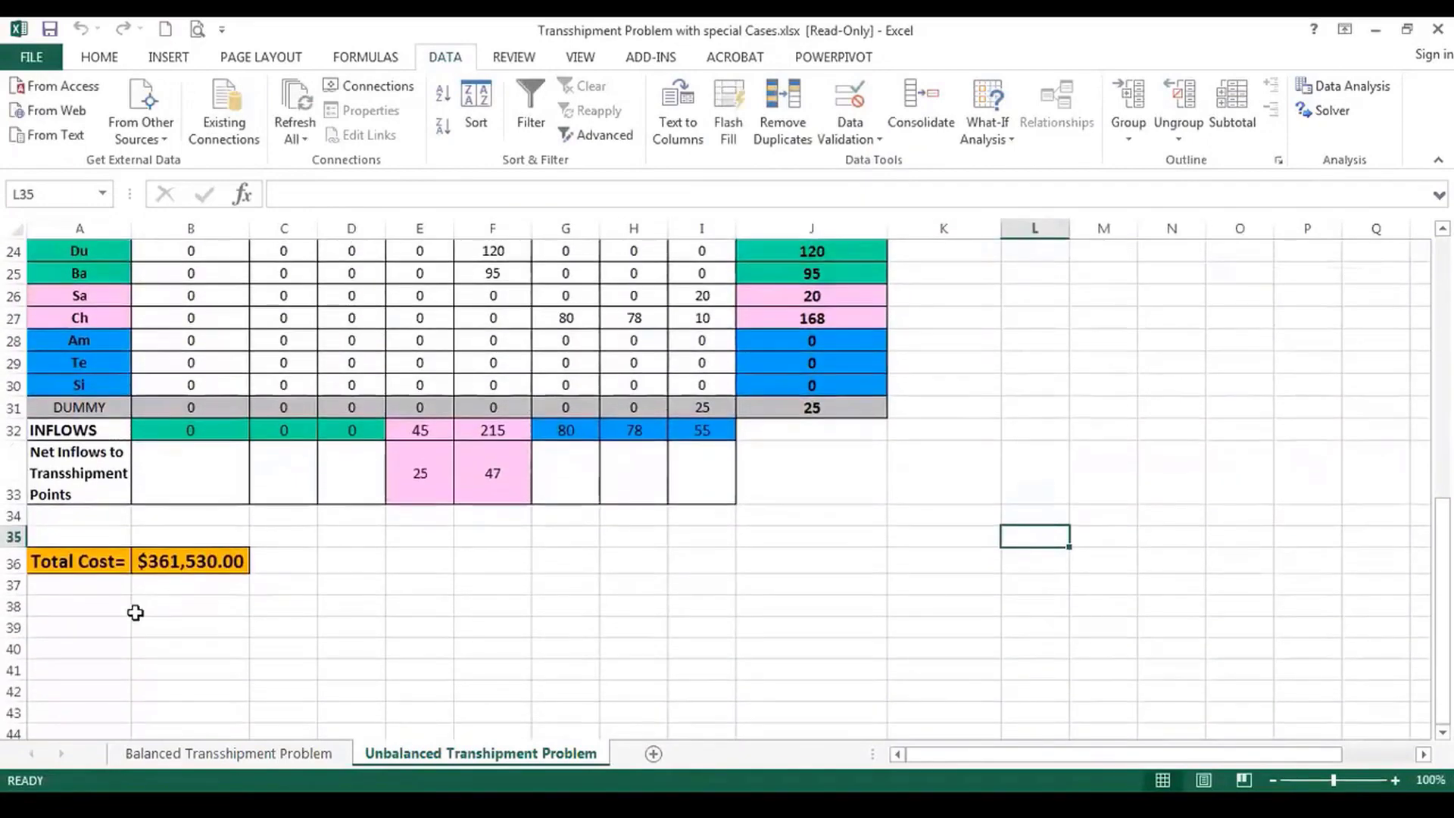
left_click(155, 566)
scroll(427, 591, "up", 6)
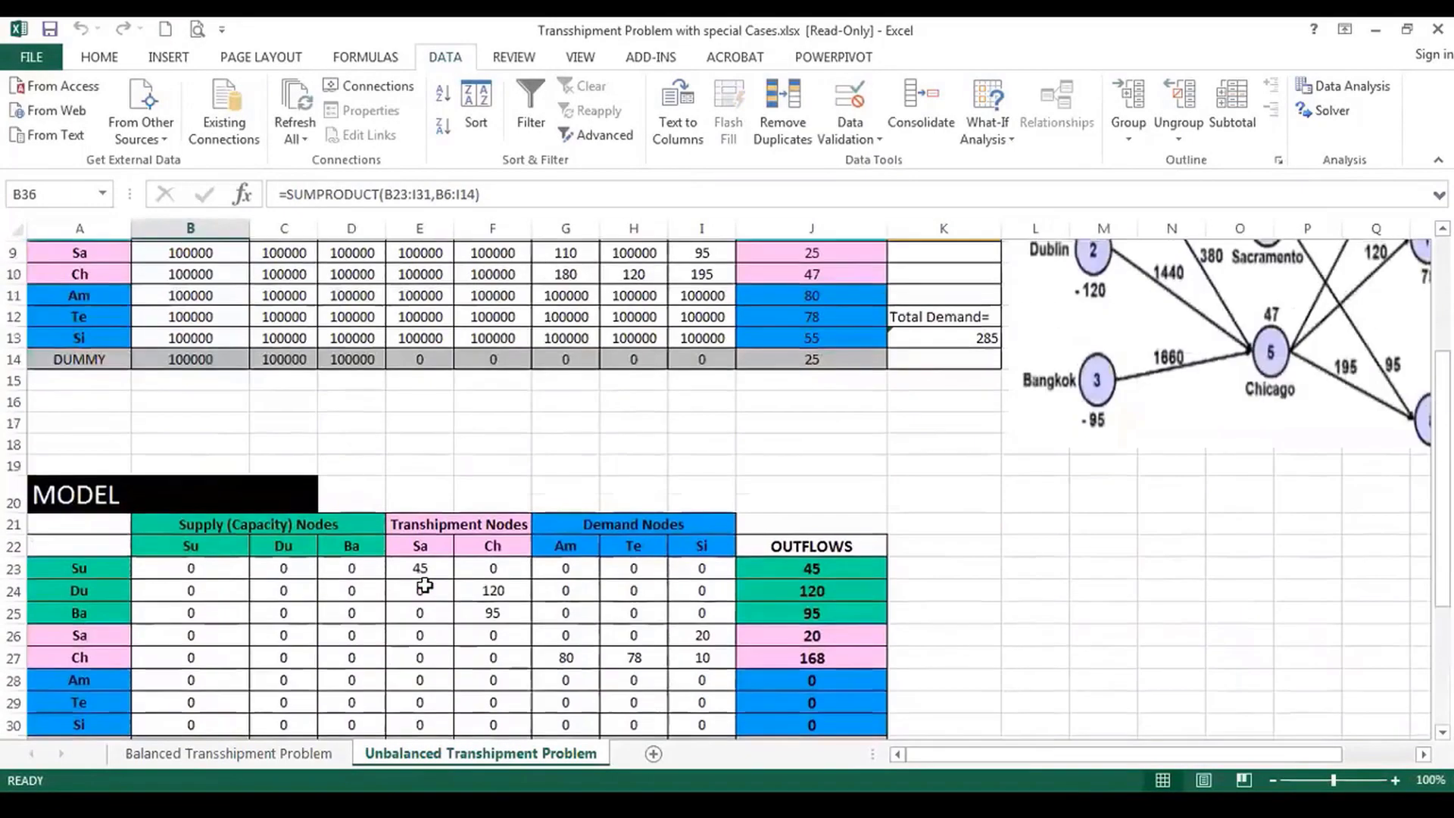
scroll(416, 682, "down", 6)
scroll(447, 565, "up", 5)
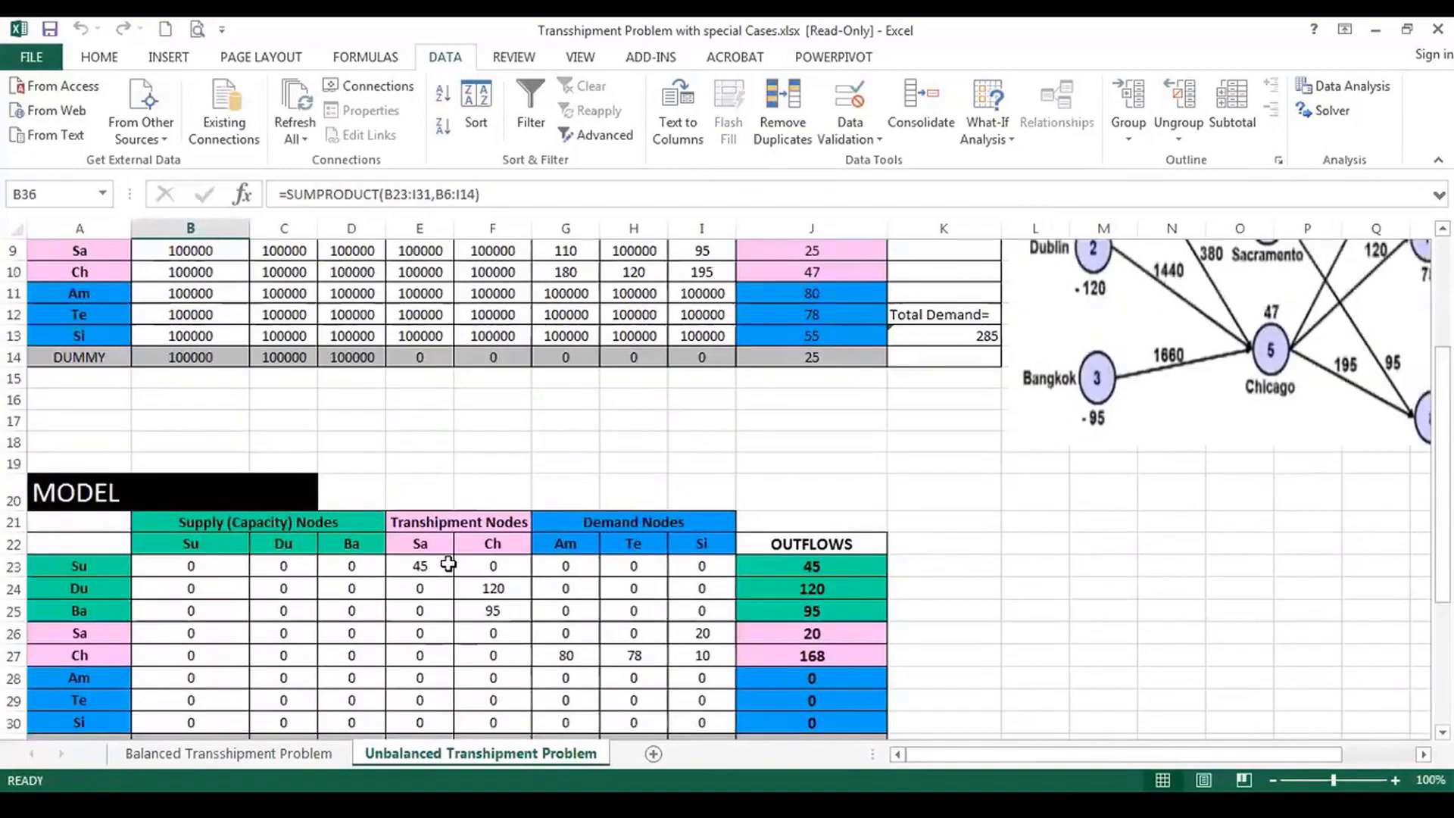
scroll(477, 535, "down", 3)
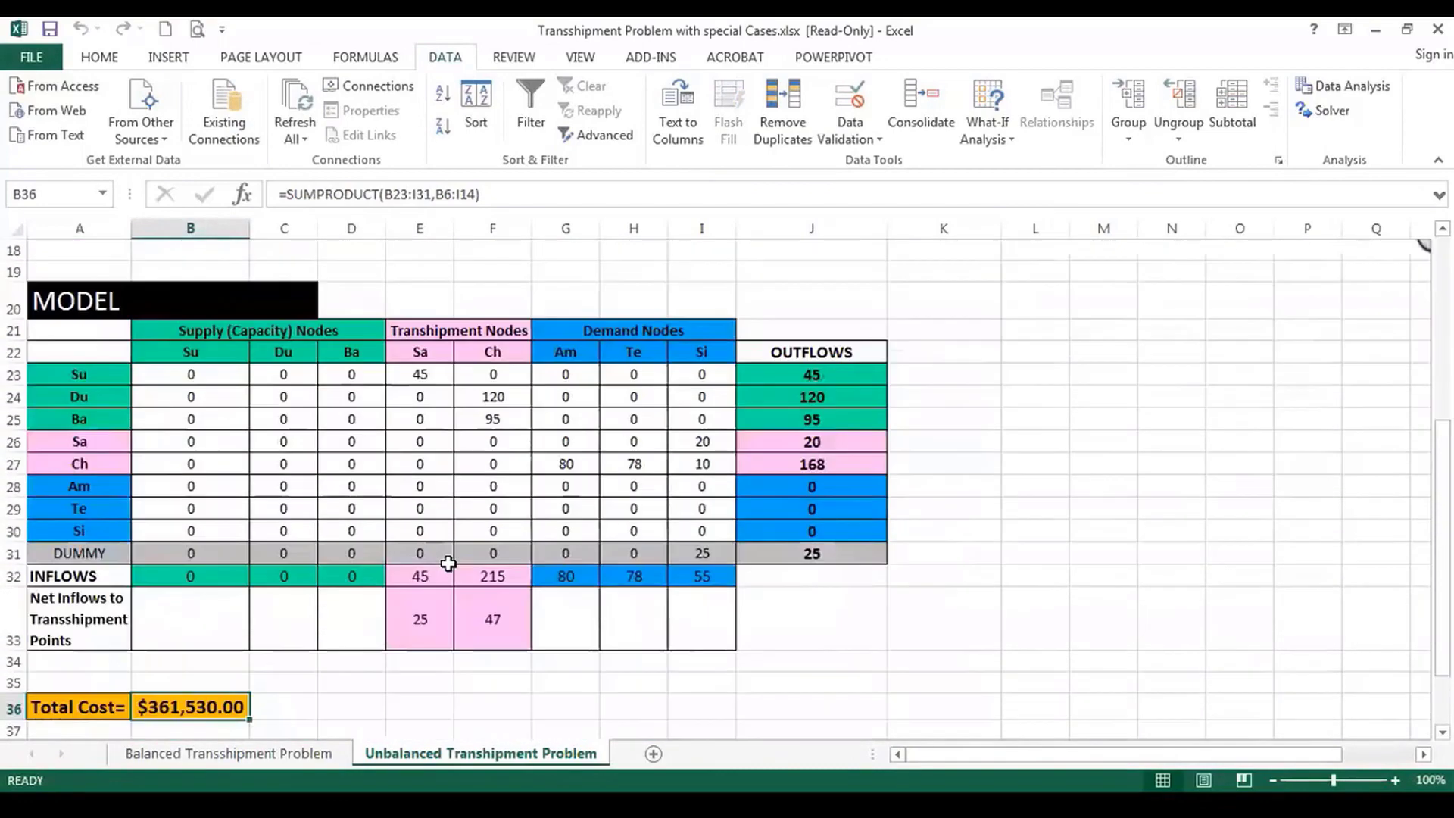
Trace the optimal shipments from supply nodes Su, Du and Ba to transshipment nodes Sa and Ch in E23, F24 and F25.
left_click(83, 374)
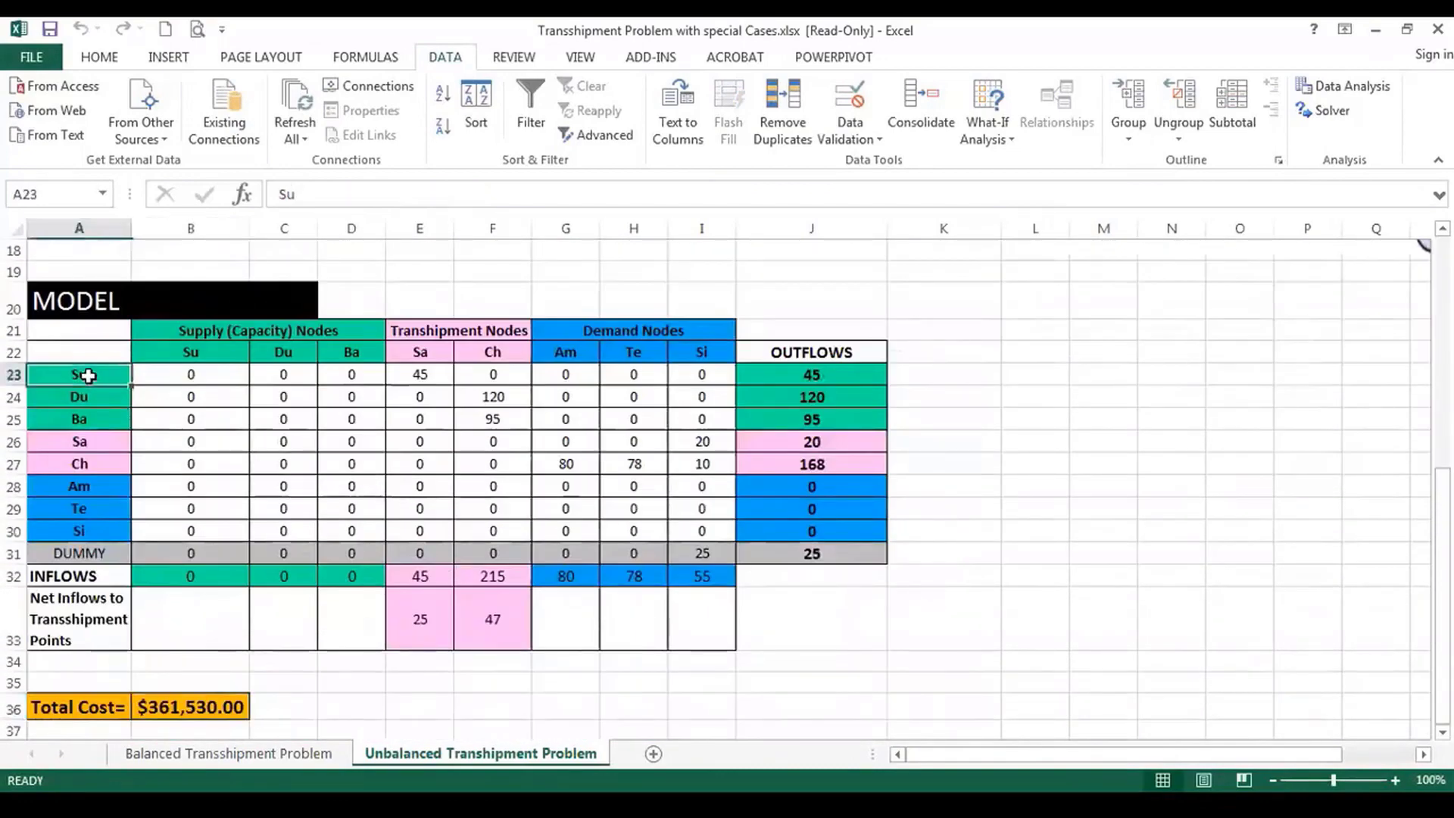
left_click(416, 375)
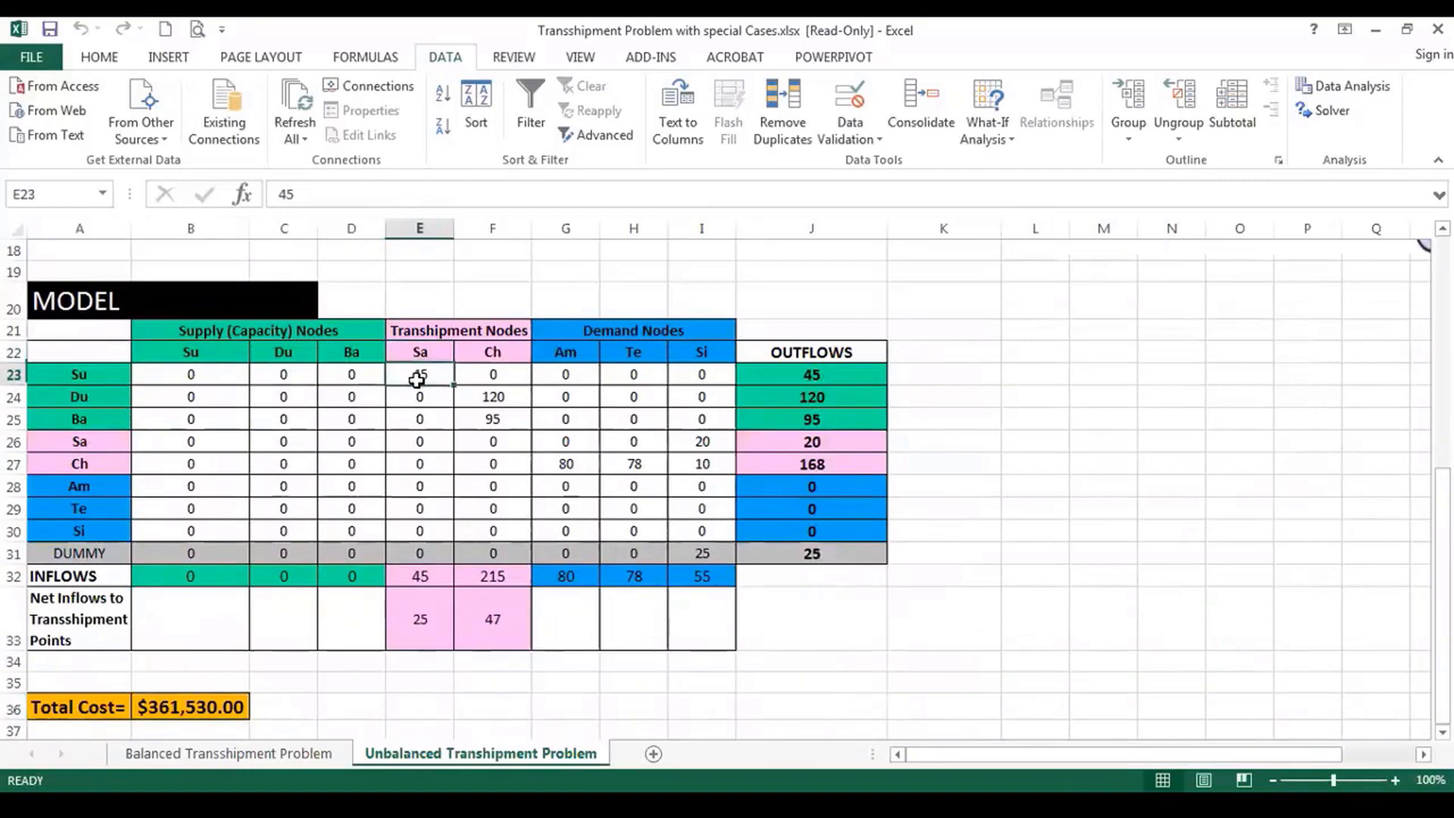
left_click(96, 402)
left_click(501, 350)
left_click(496, 396)
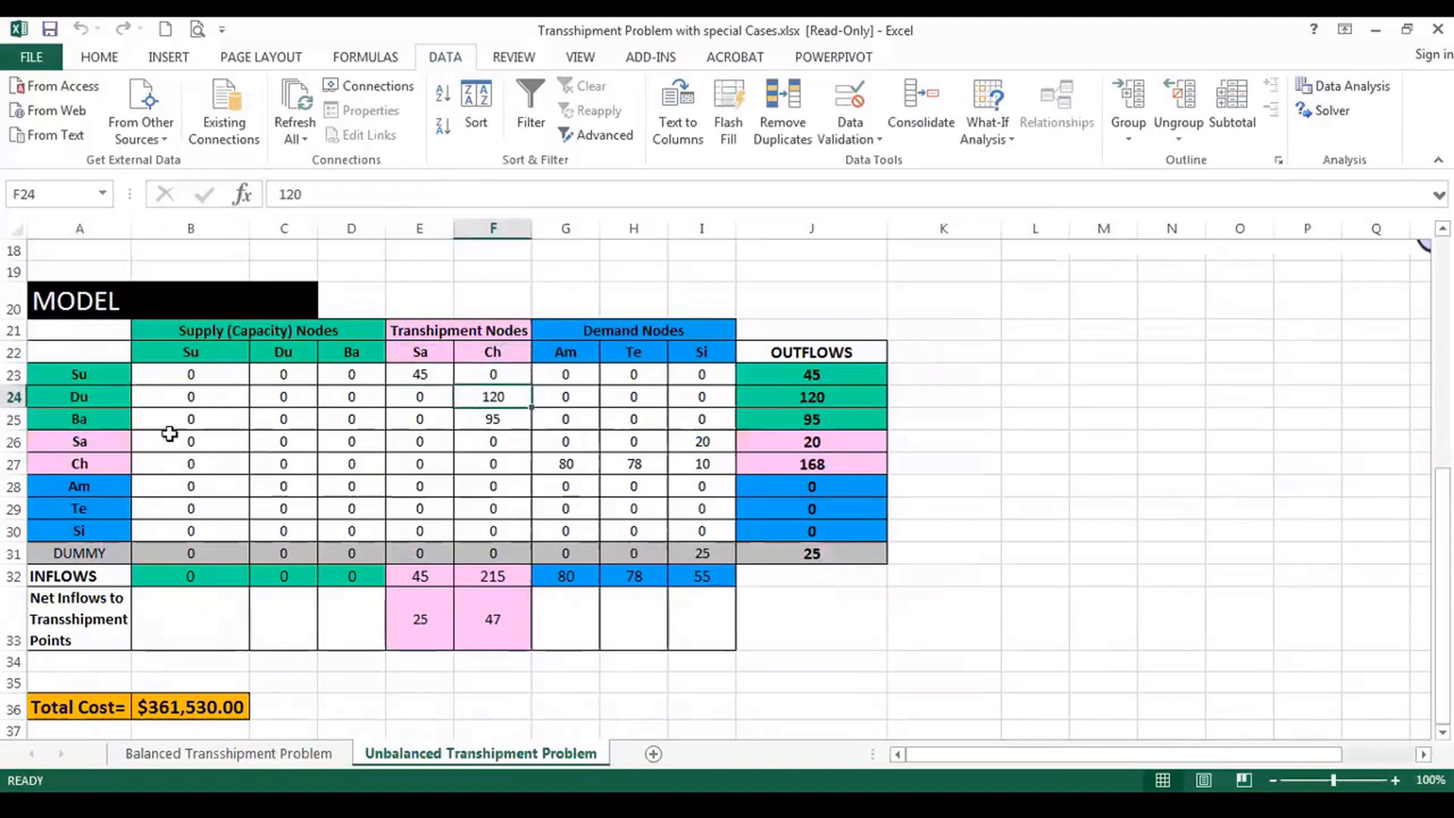
left_click(82, 420)
left_click(497, 352)
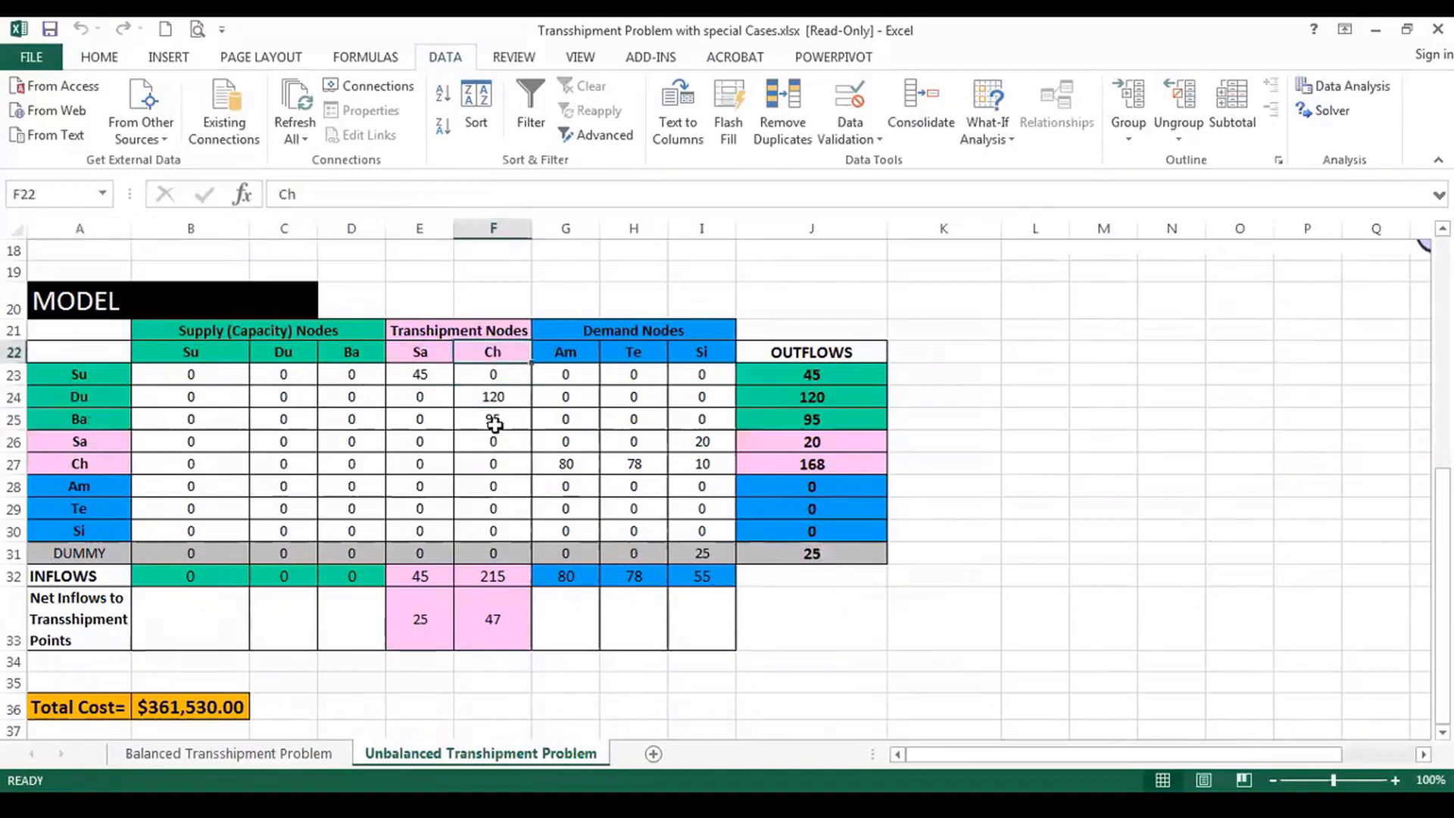
left_click(495, 421)
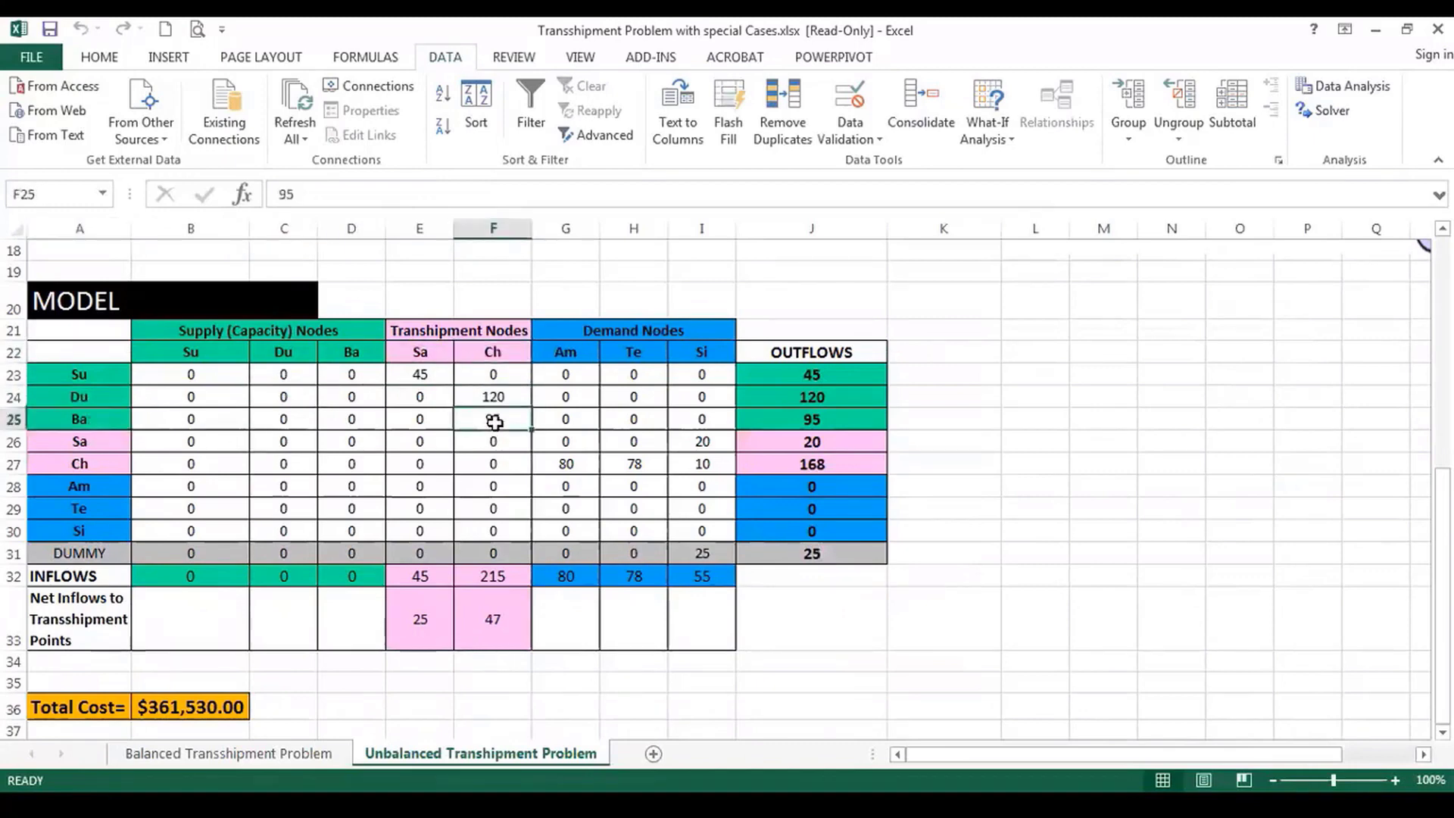
Check the shipments leaving transshipment node Sa in row 26, including the flow to Si in I26.
left_click(87, 444)
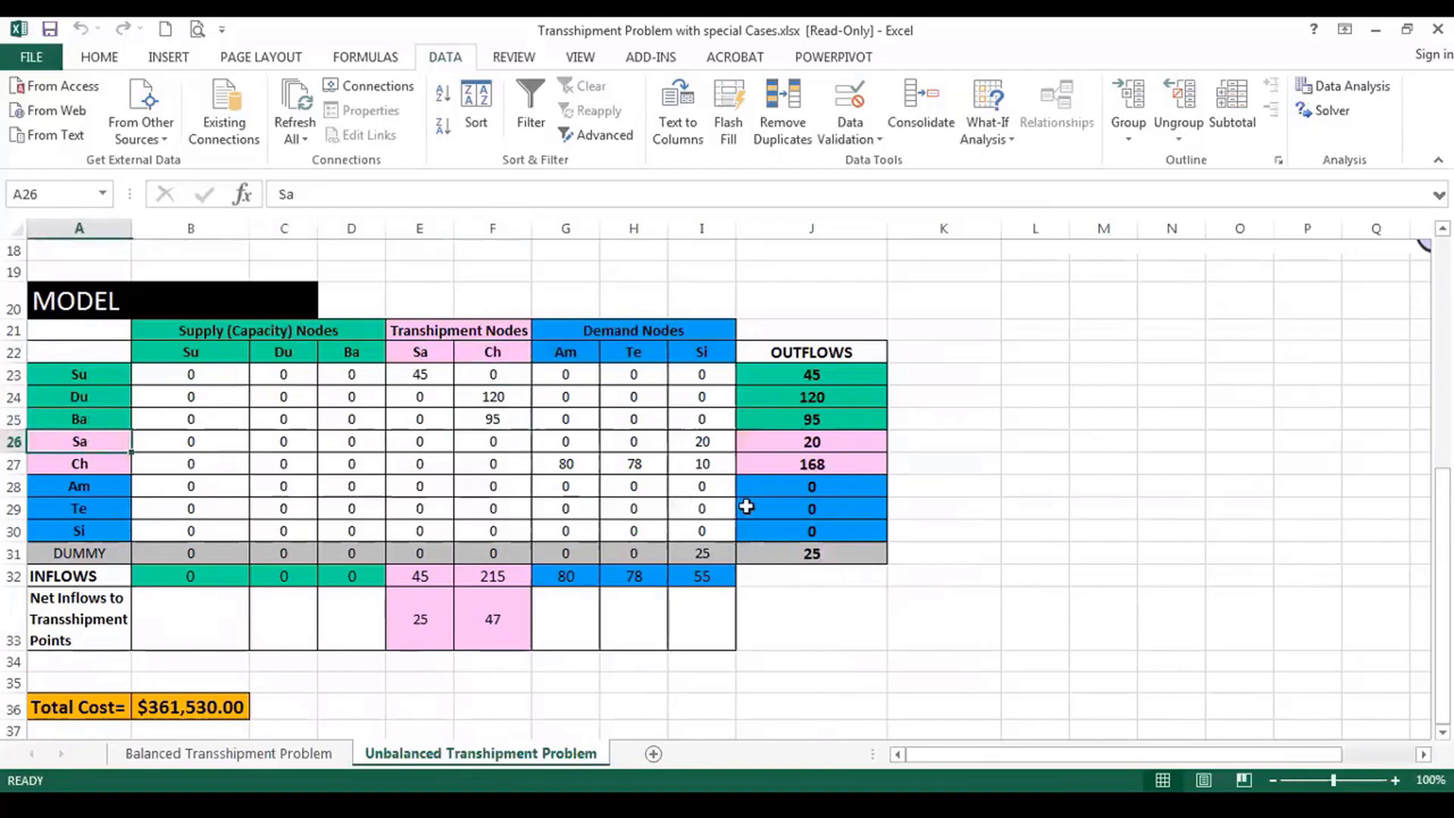
left_click(723, 448)
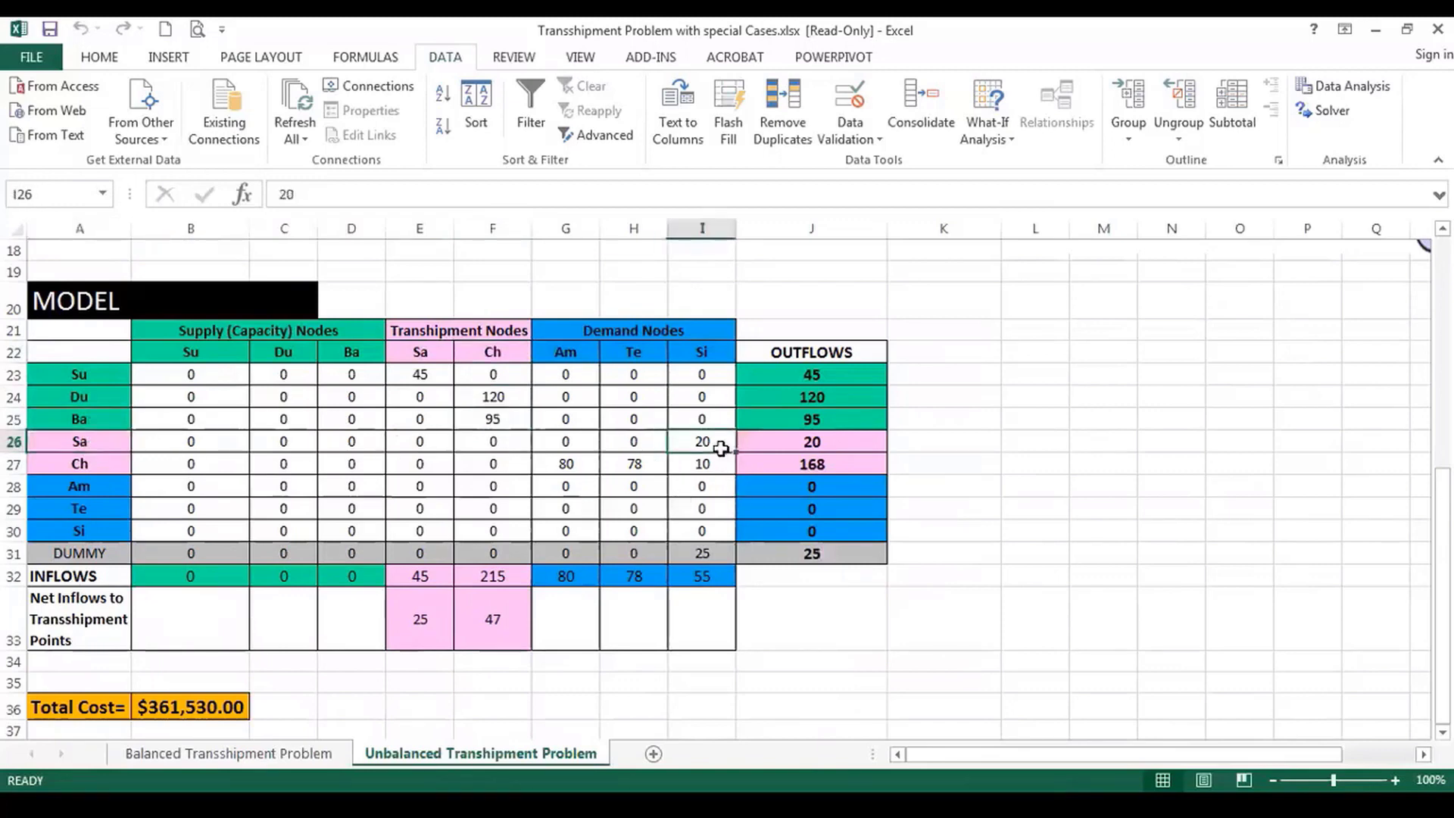
left_click(635, 443)
left_click(518, 439)
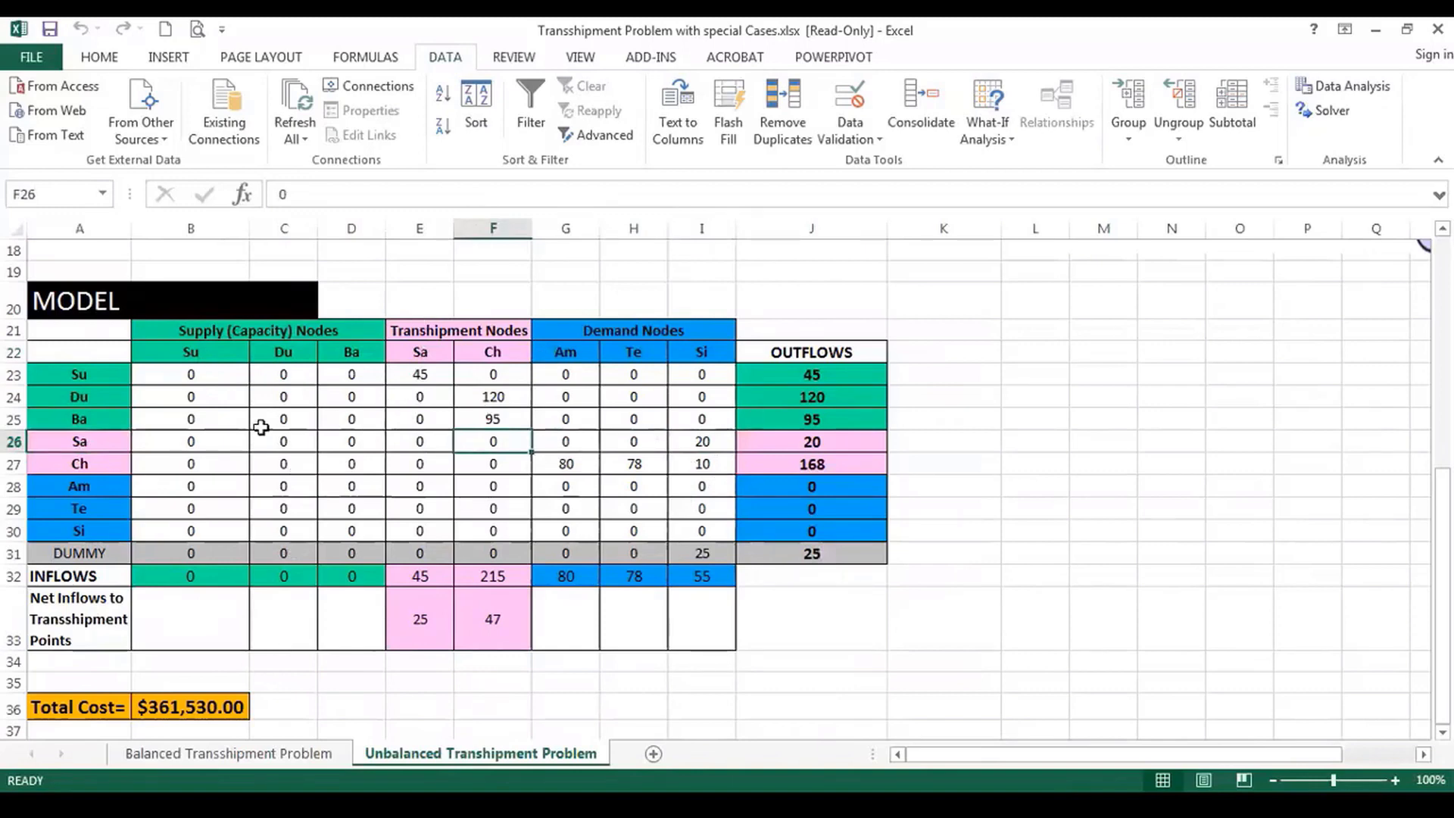
Review the whole flow range B23:I31 and the net inflow formulas for Sa and Ch in E33 and F33.
left_click_drag(171, 372, 700, 550)
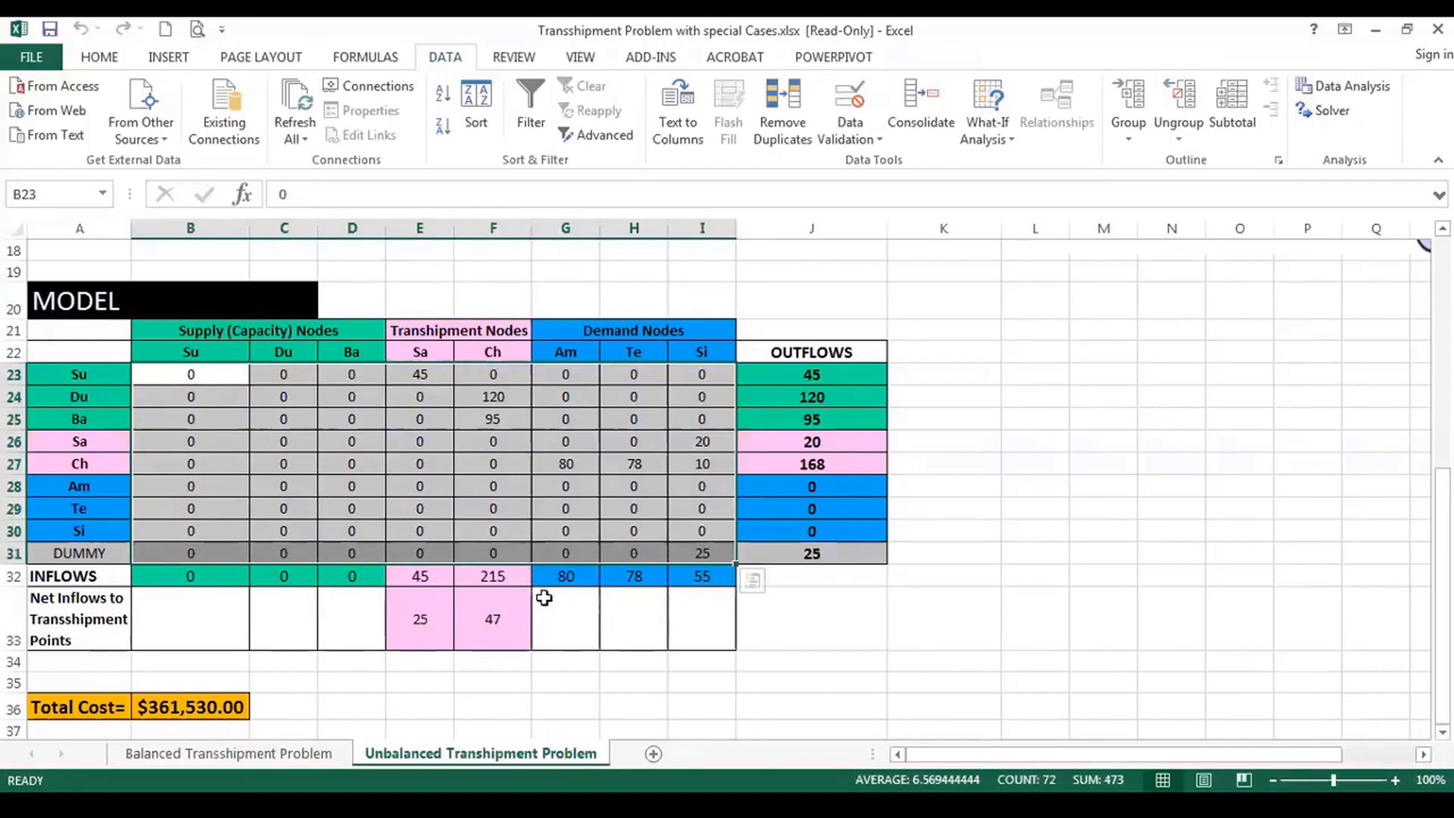
scroll(544, 598, "down", 1)
scroll(542, 504, "up", 2)
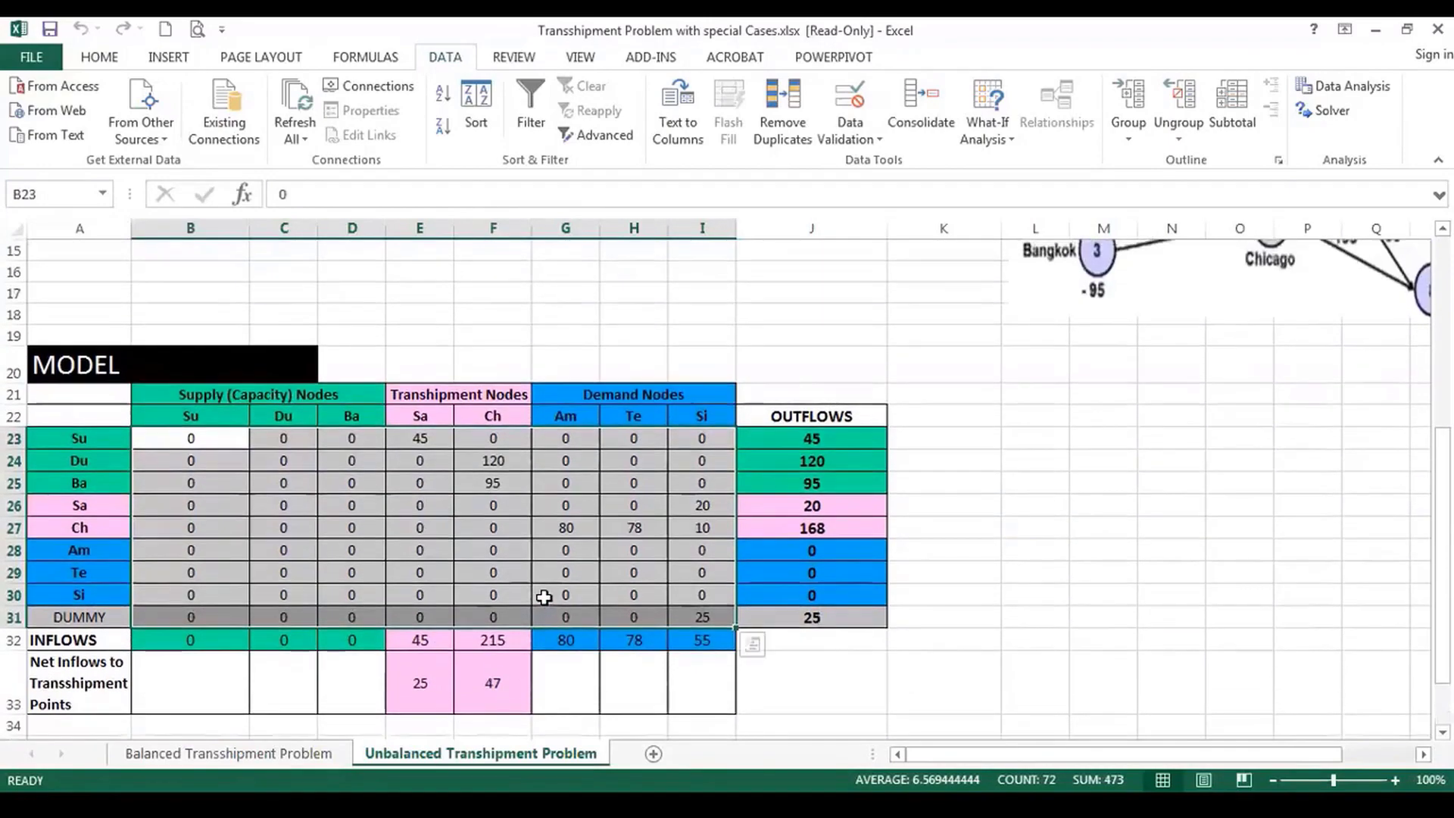
scroll(542, 575, "down", 2)
left_click(427, 544)
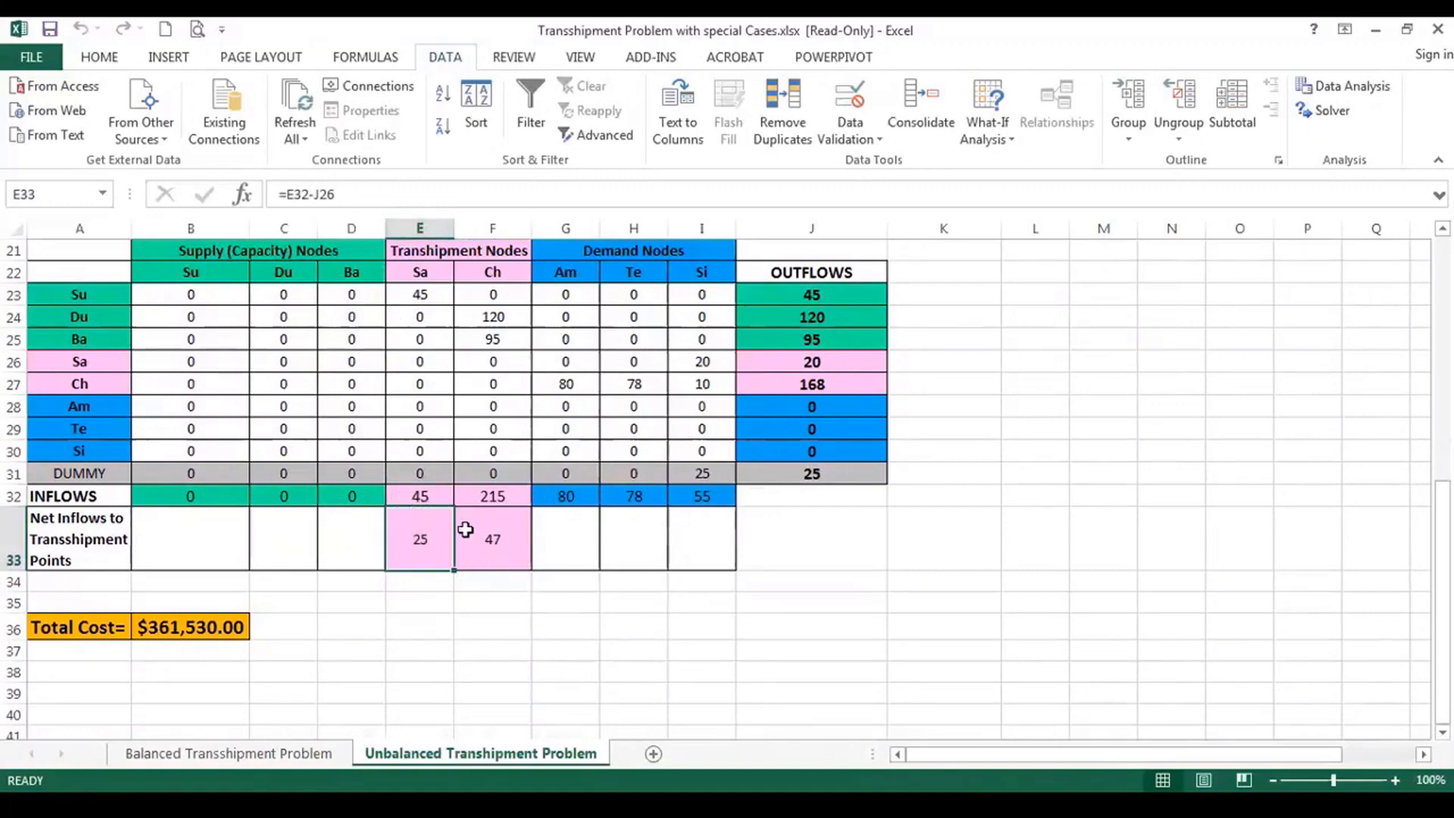
left_click(514, 523)
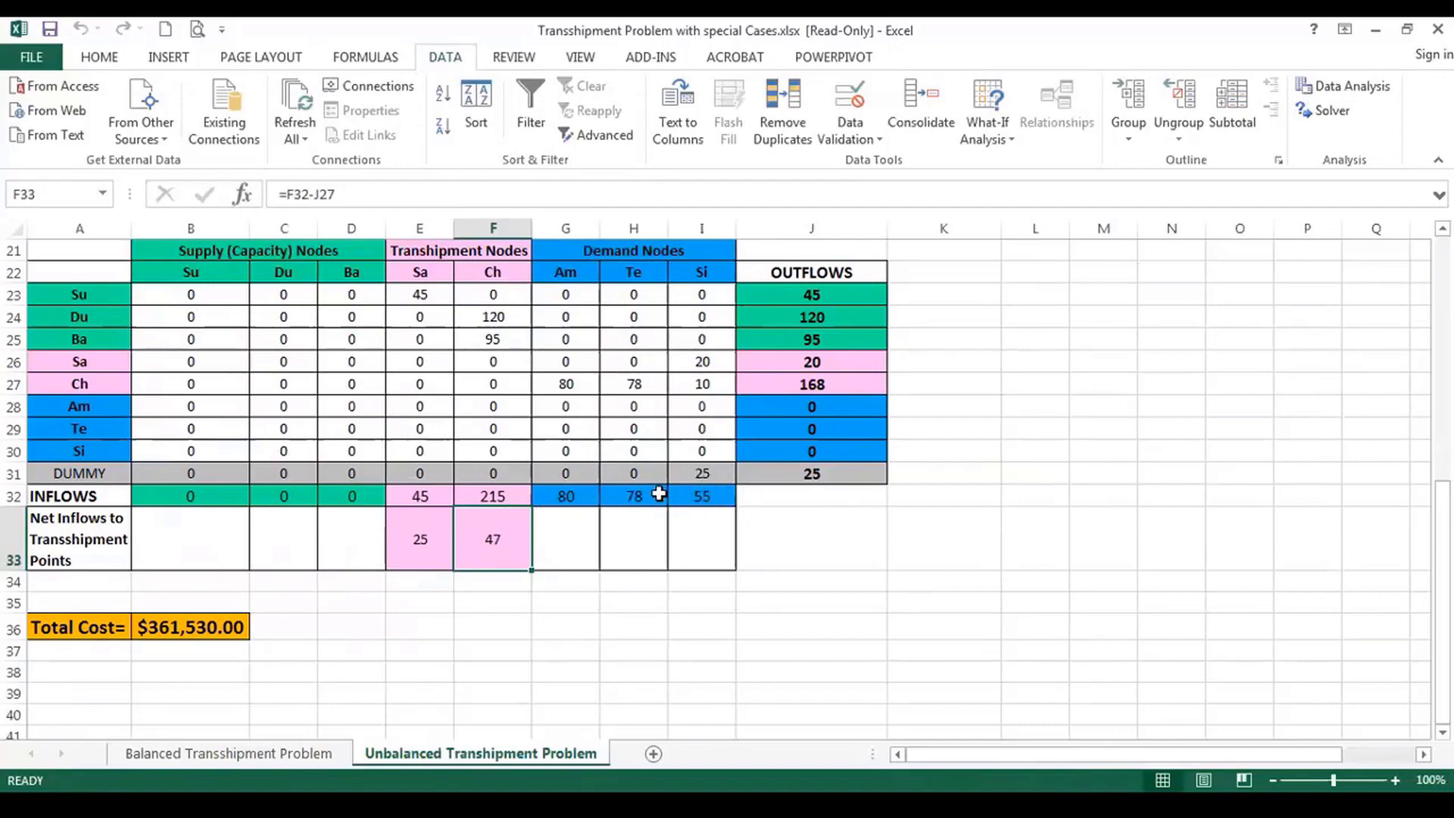
Close the transshipment workbook without saving the changes.
scroll(748, 538, "up", 5)
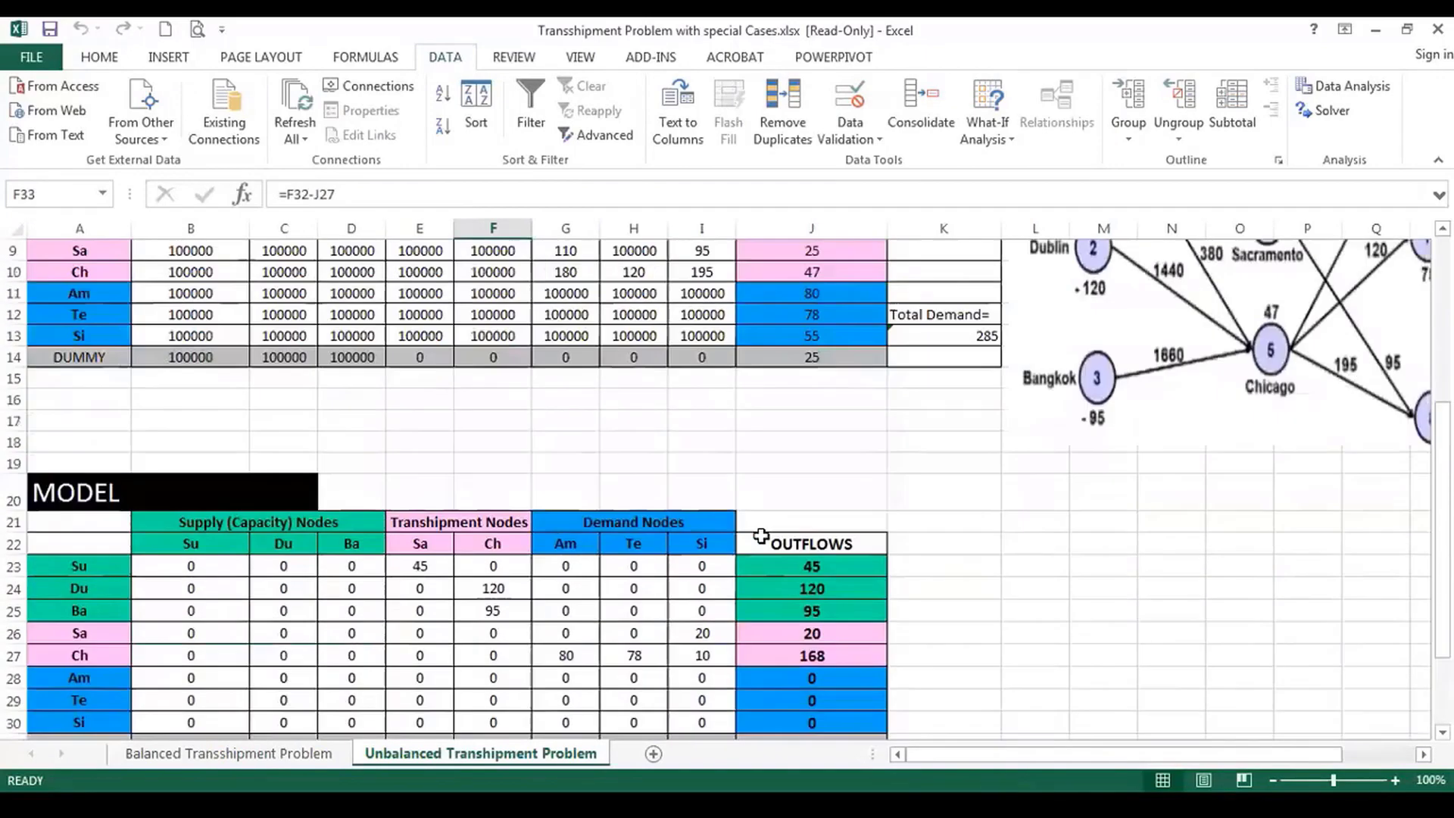
scroll(747, 542, "up", 2)
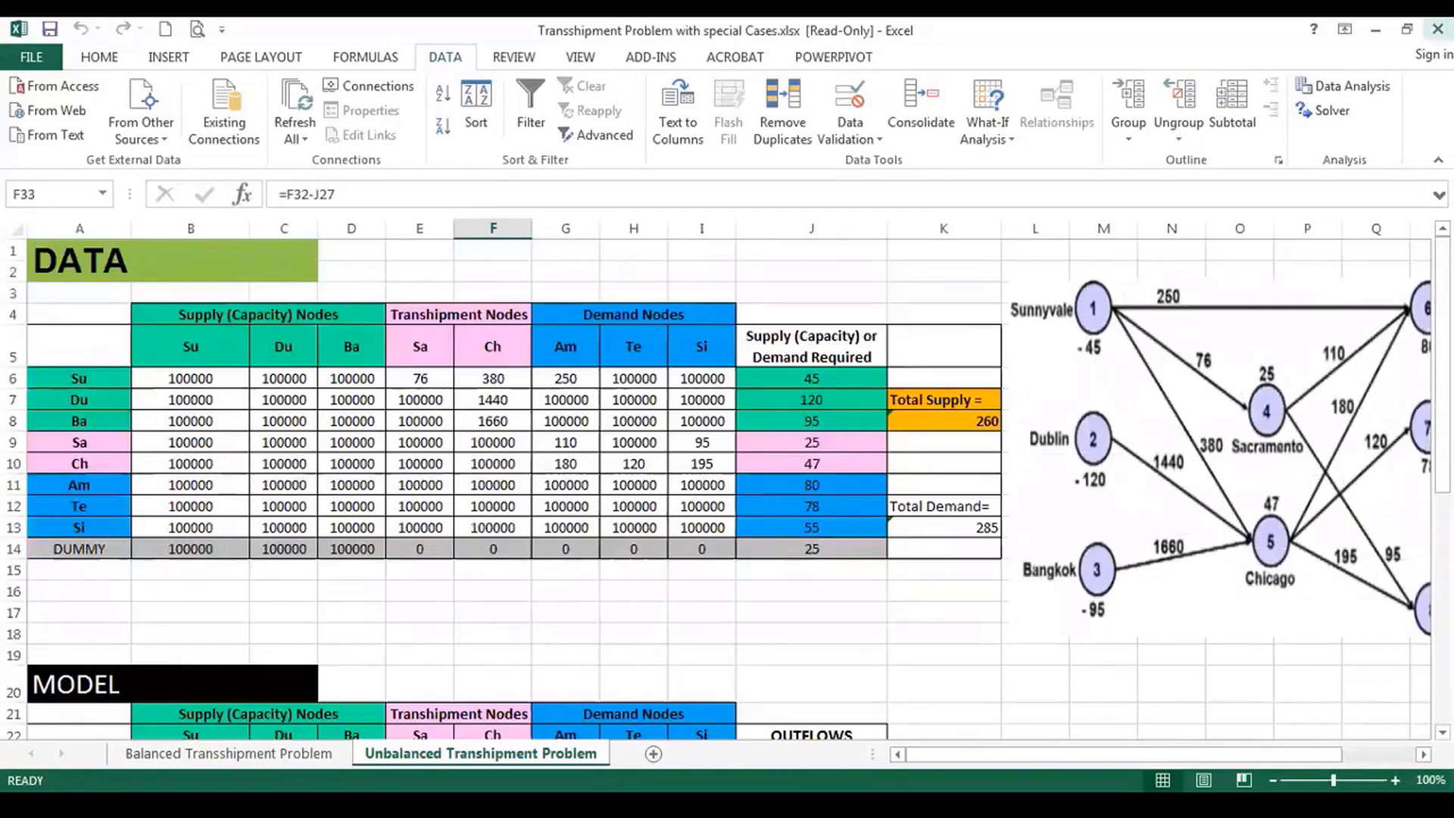
left_click(1437, 28)
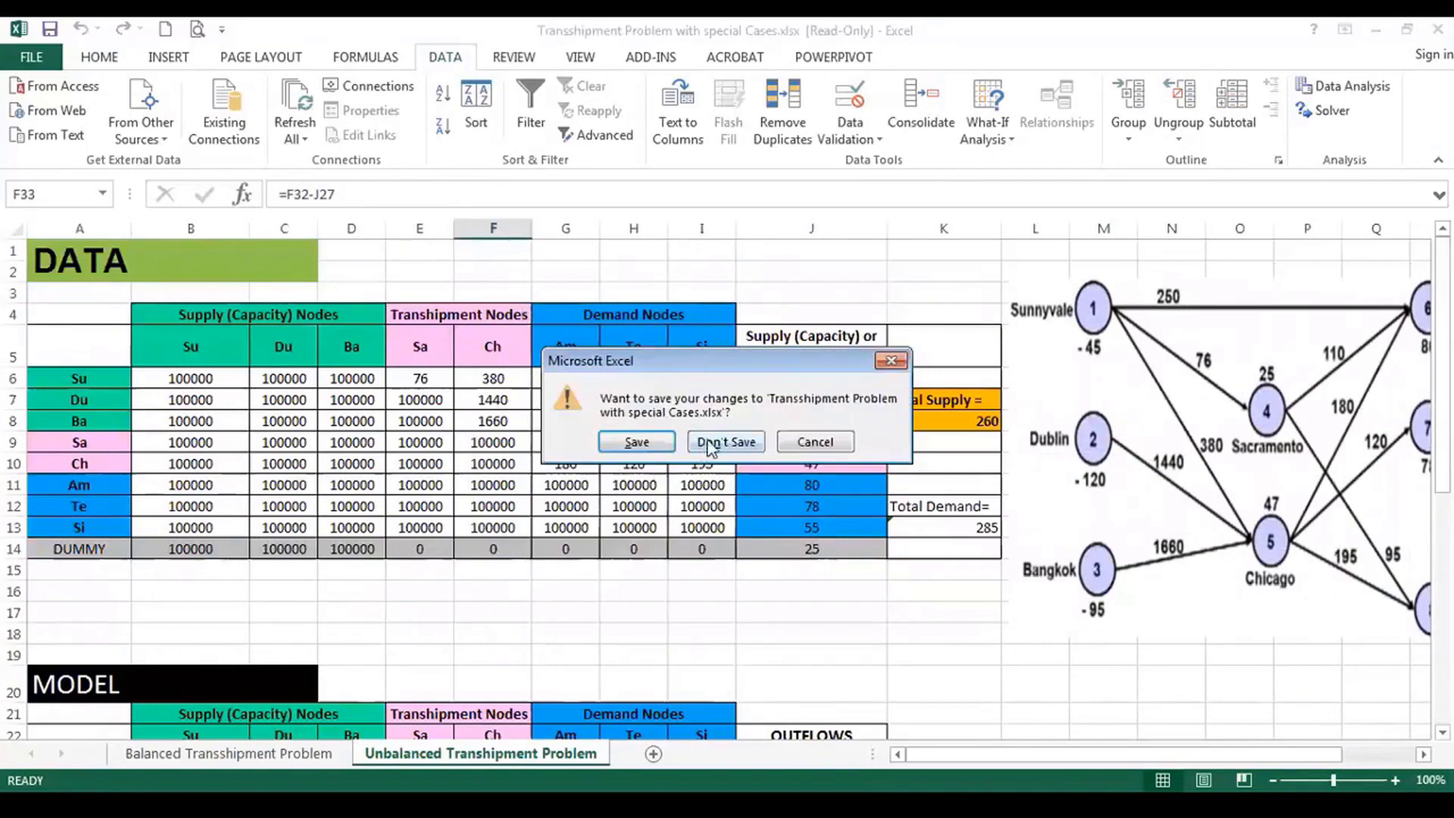
left_click(725, 441)
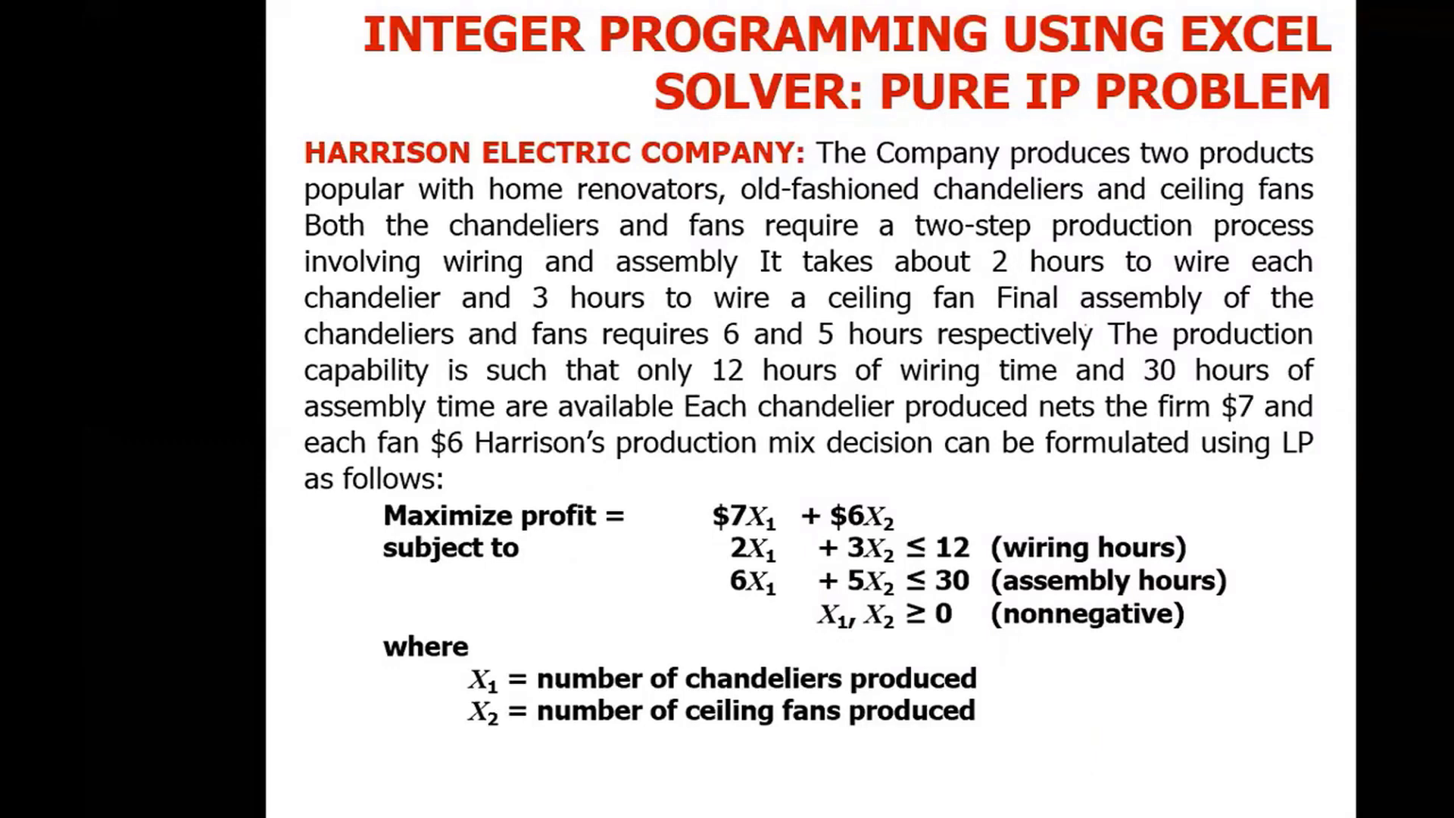
key("Right")
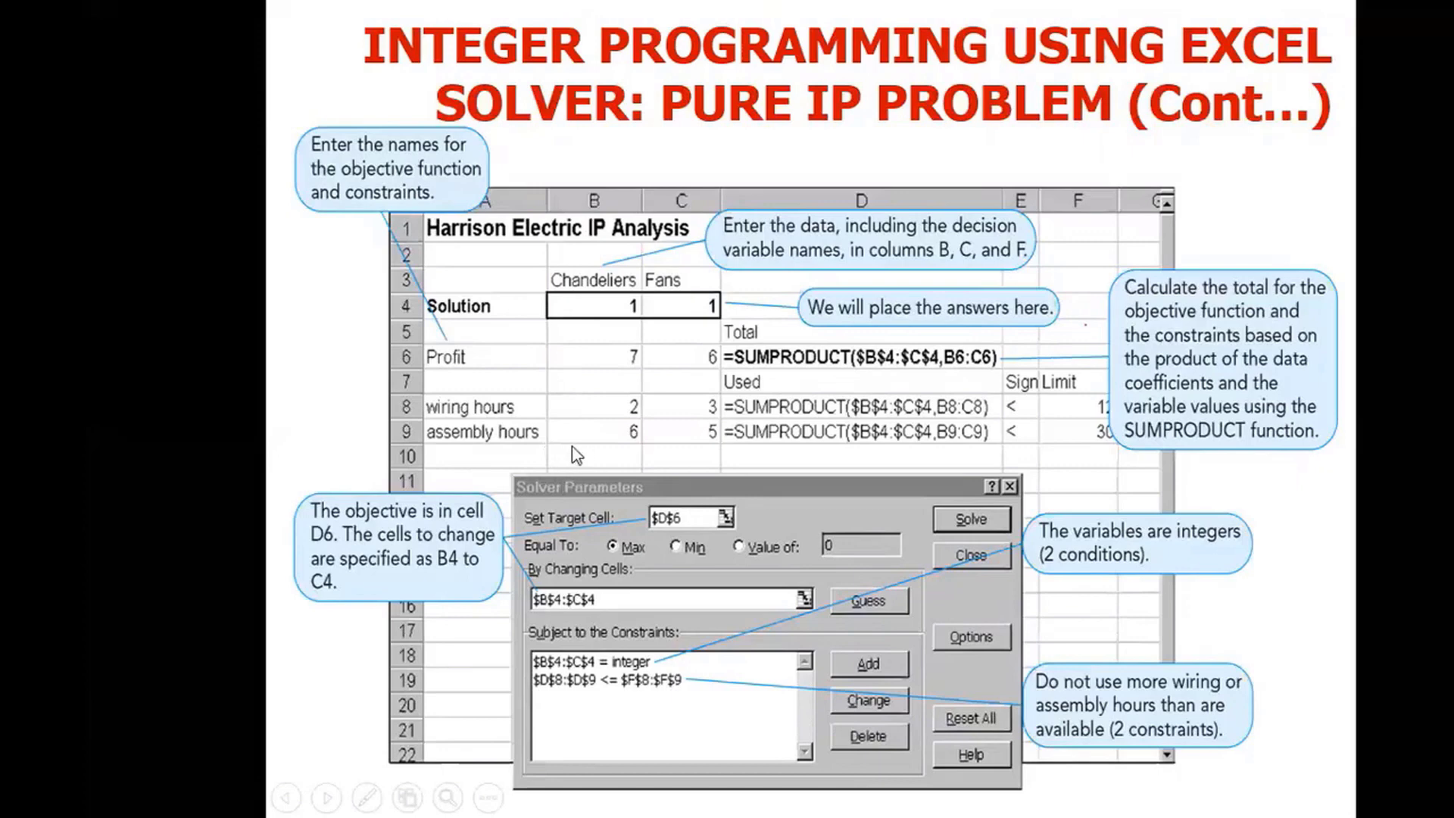
key("Left")
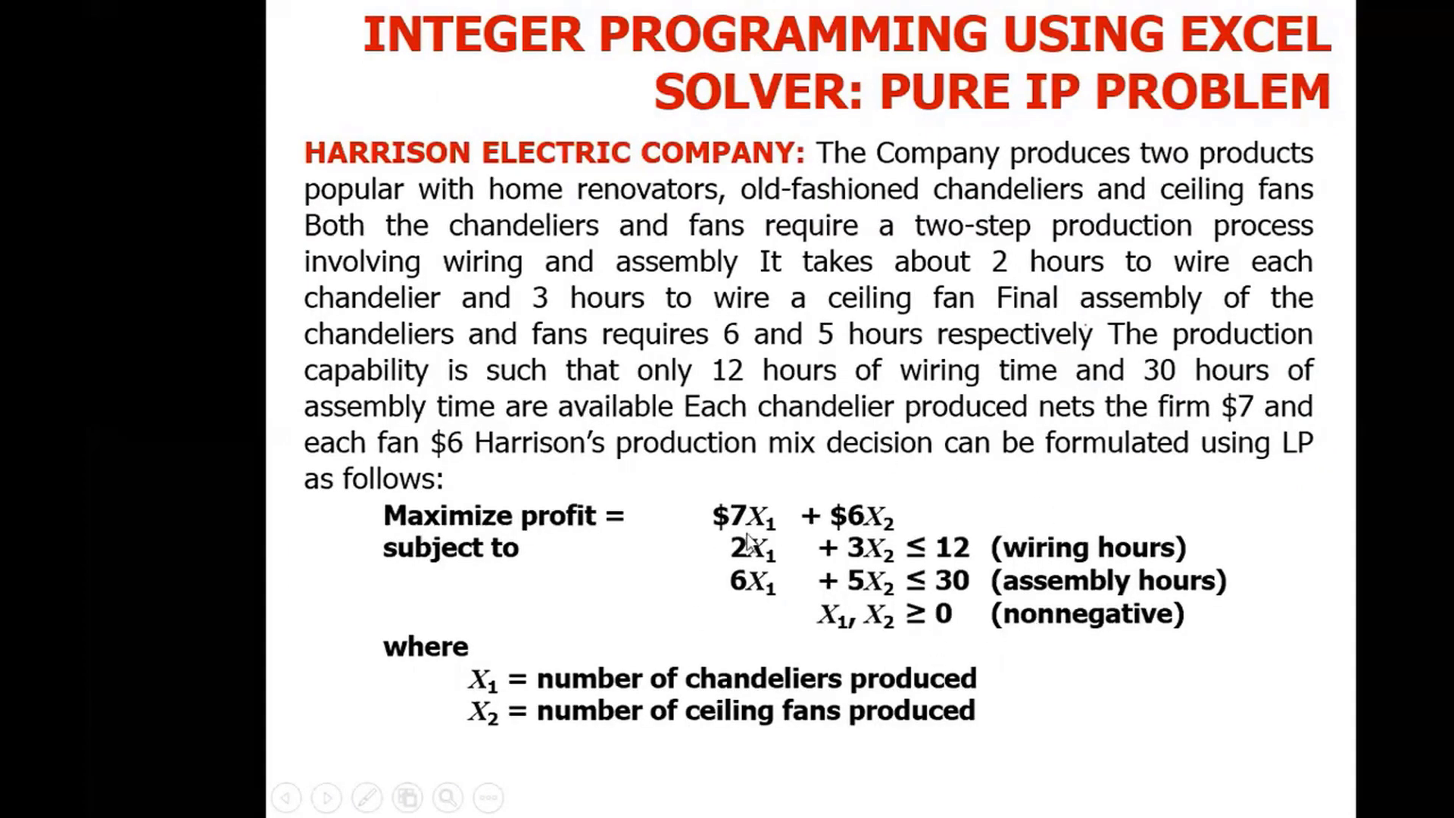
key("Right")
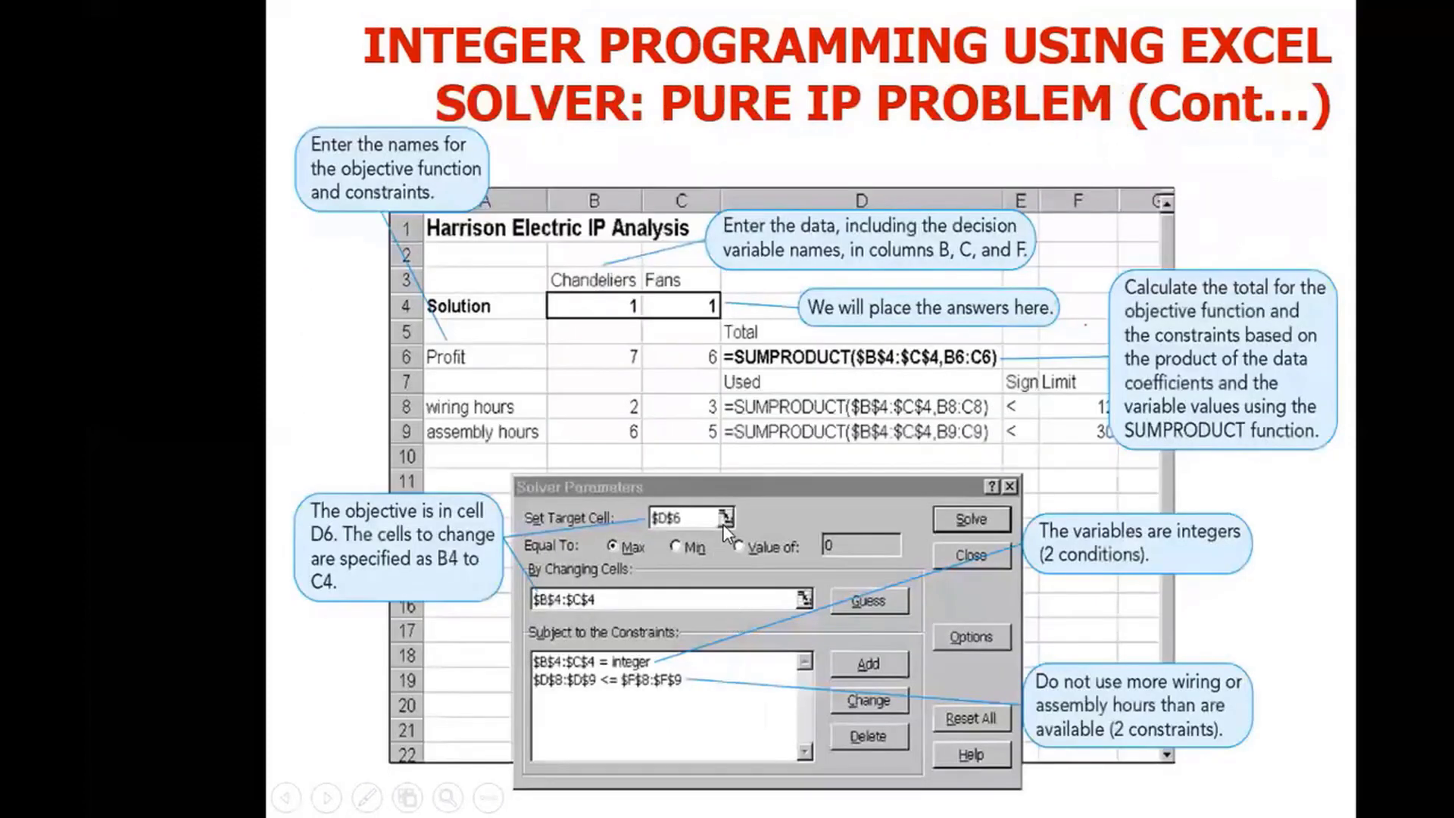
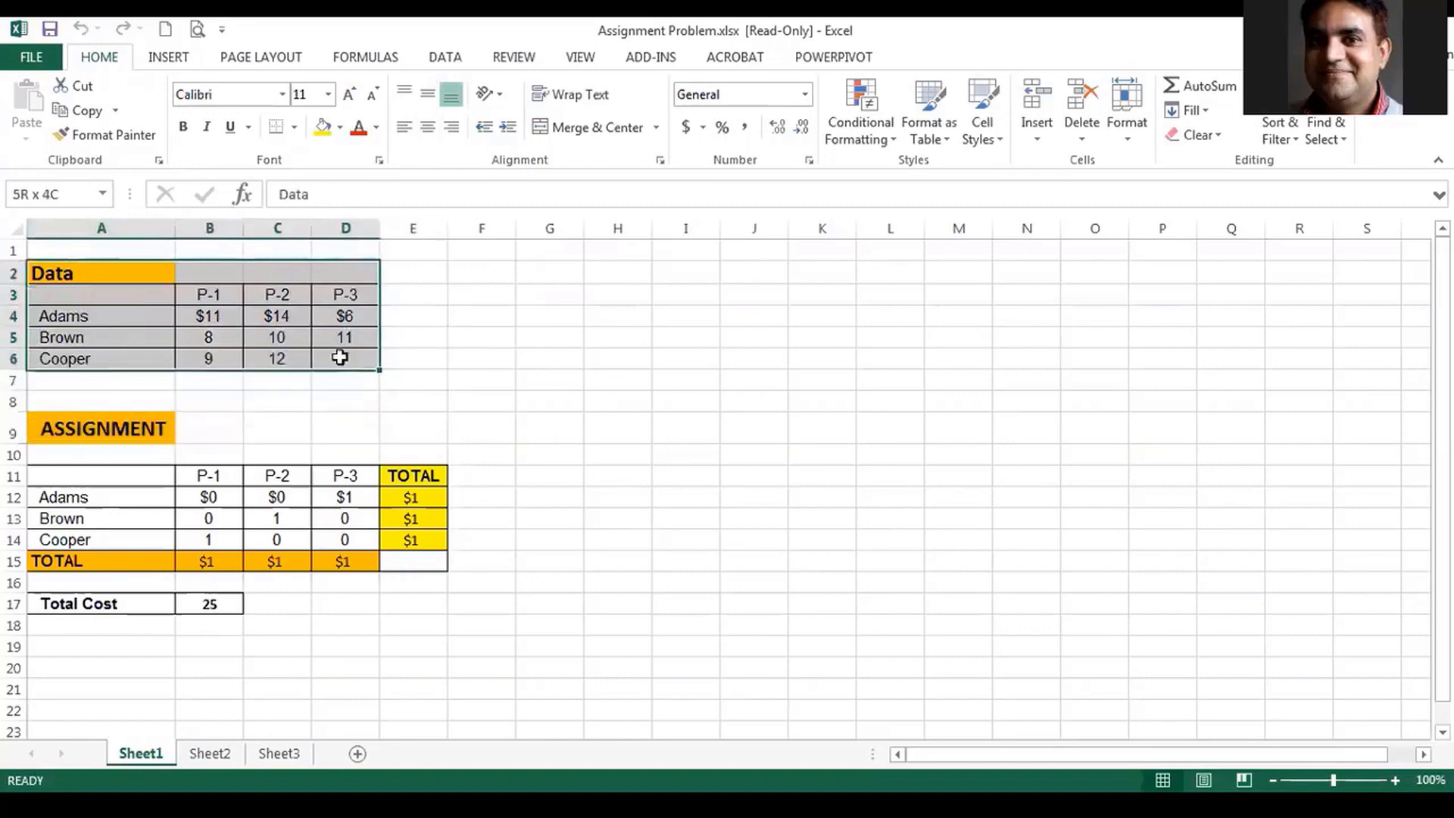
Examine the assignment table's layout: worker rows A12:A14, project headings in row 11 and decision cells B12:D14.
left_click_drag(67, 435, 445, 612)
left_click(548, 602)
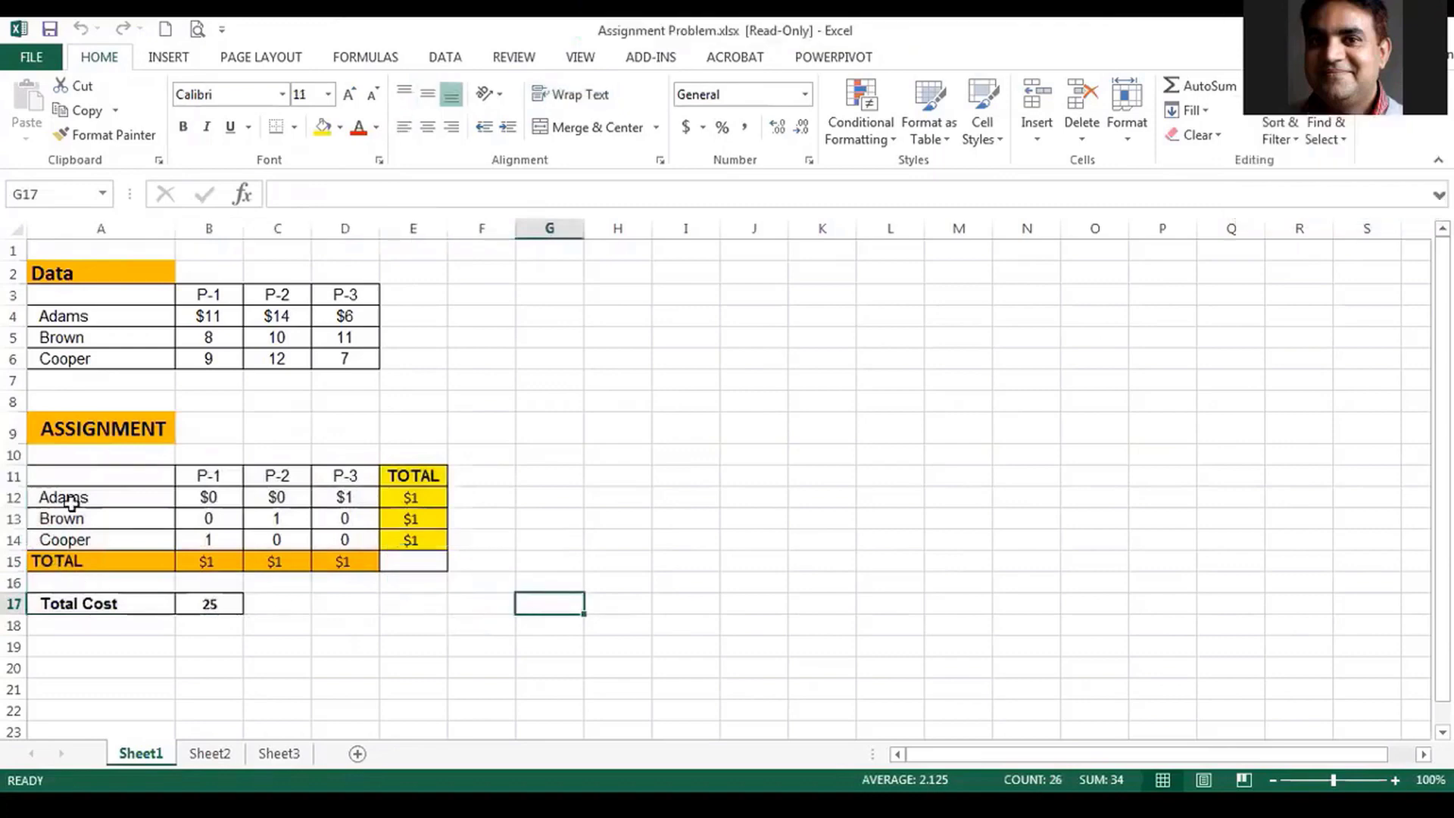
left_click_drag(71, 494, 70, 540)
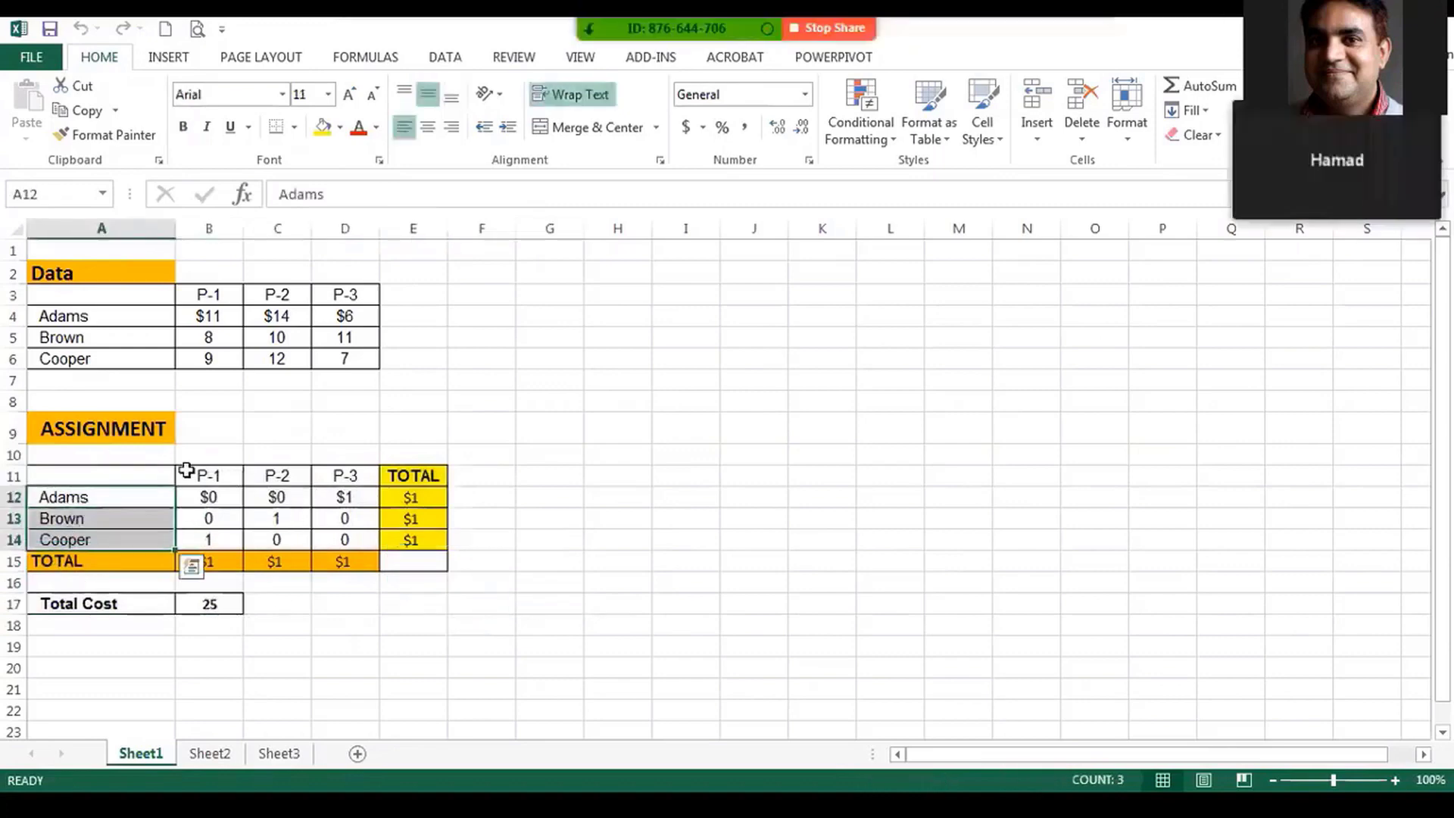
left_click_drag(193, 469, 403, 471)
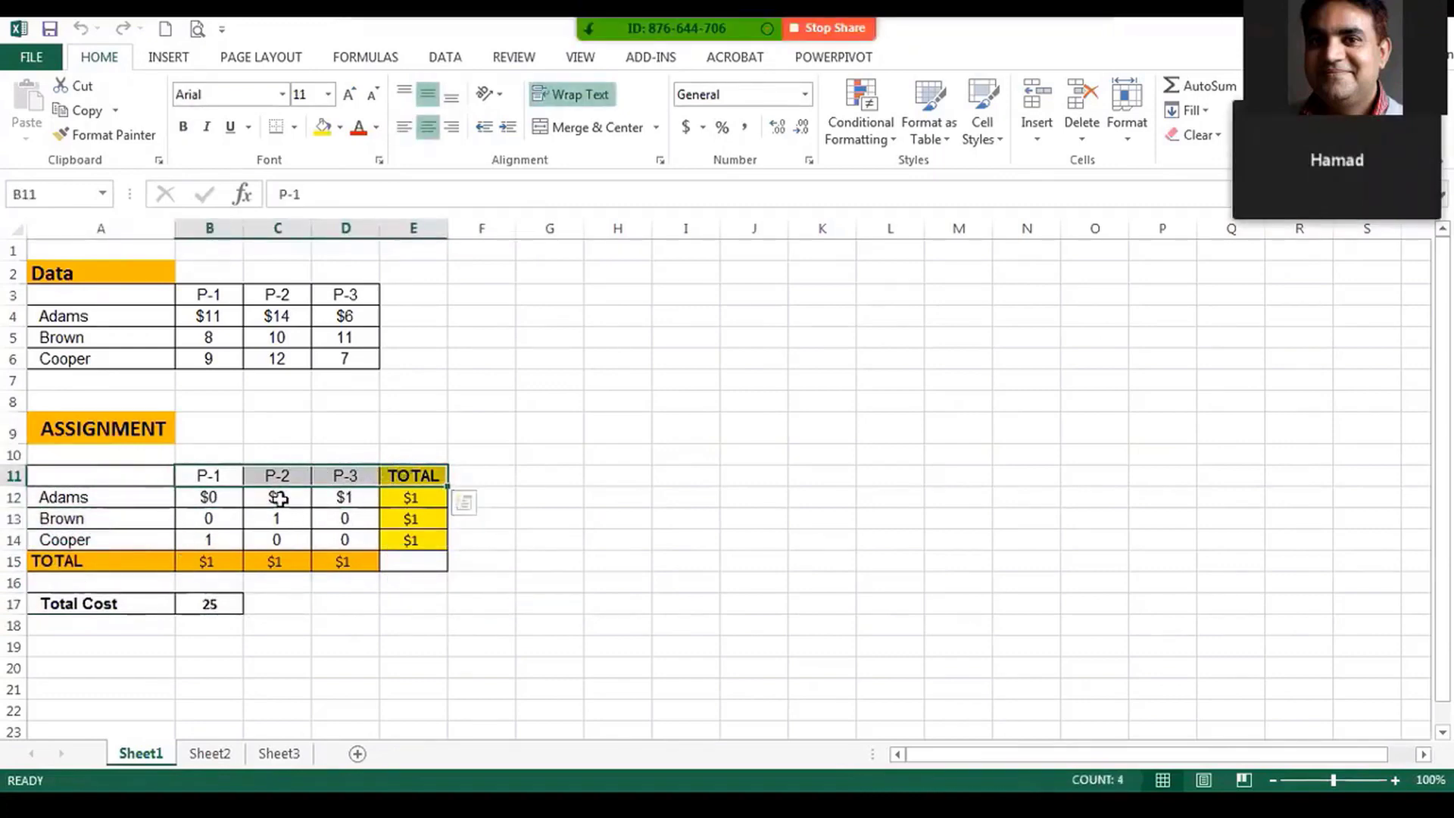
left_click_drag(208, 494, 342, 534)
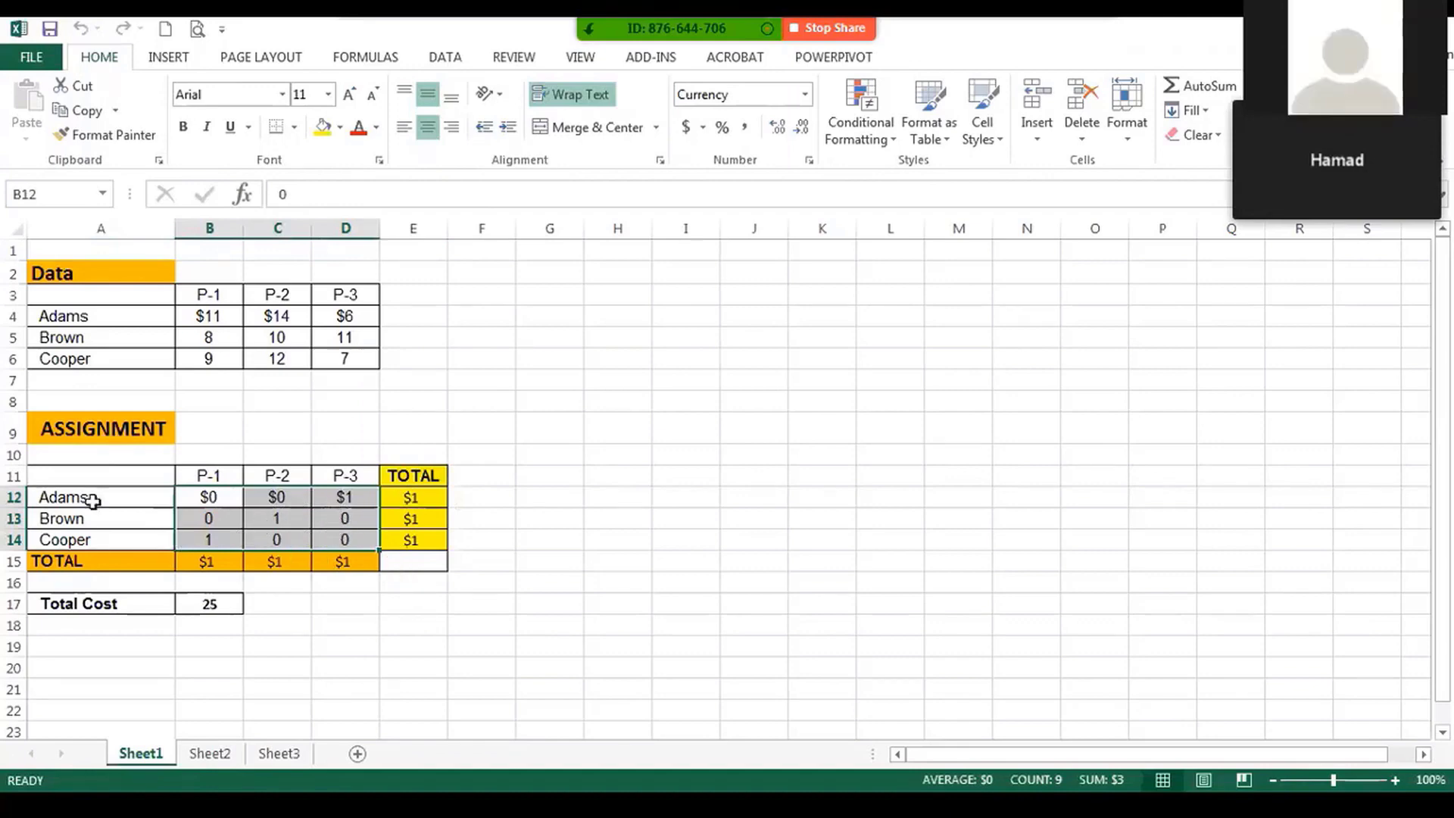
Check the row total formula in E12, the column total formulas in B15:D15 and the total cost formula in B17.
left_click(392, 496)
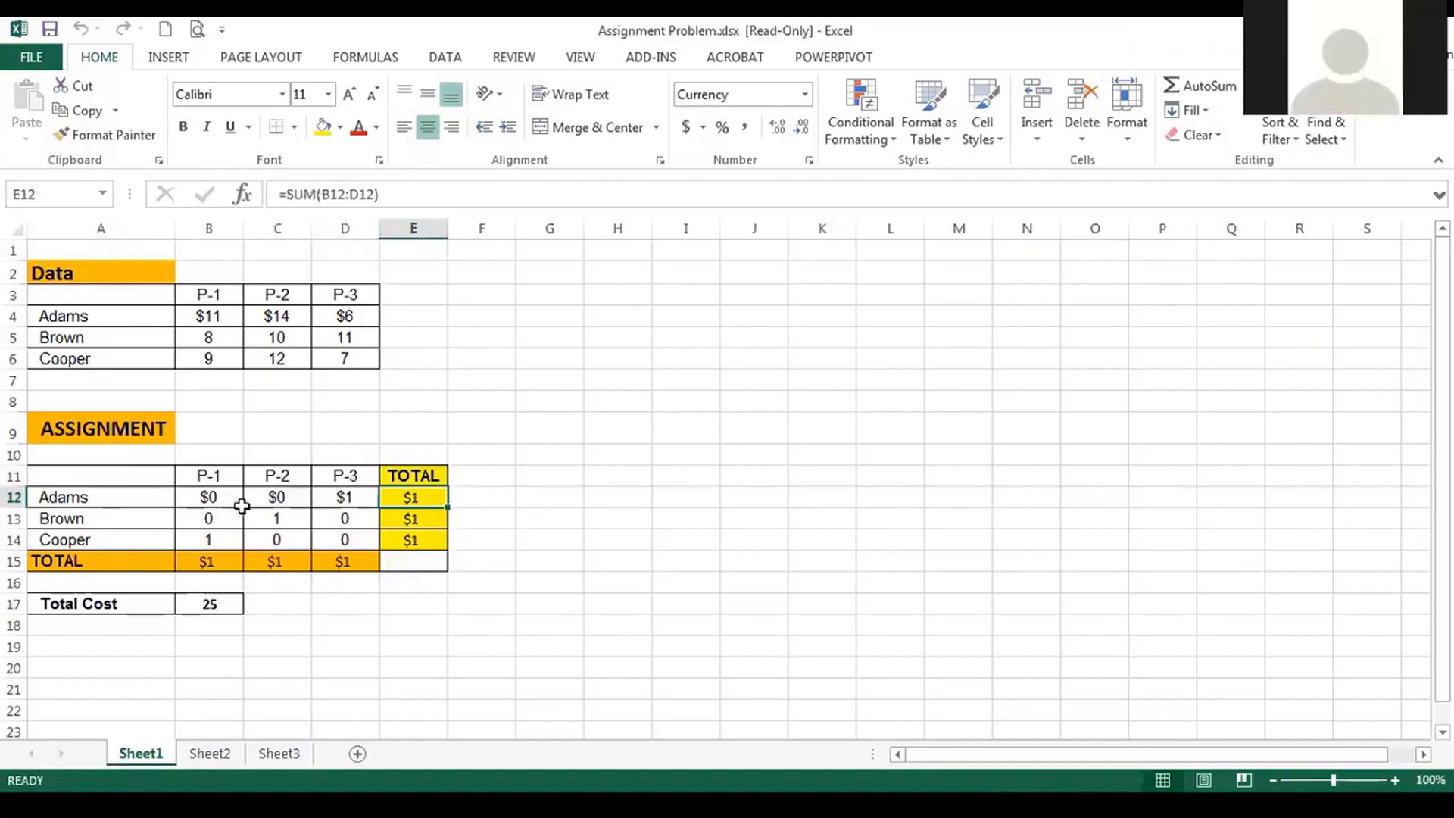
left_click(225, 565)
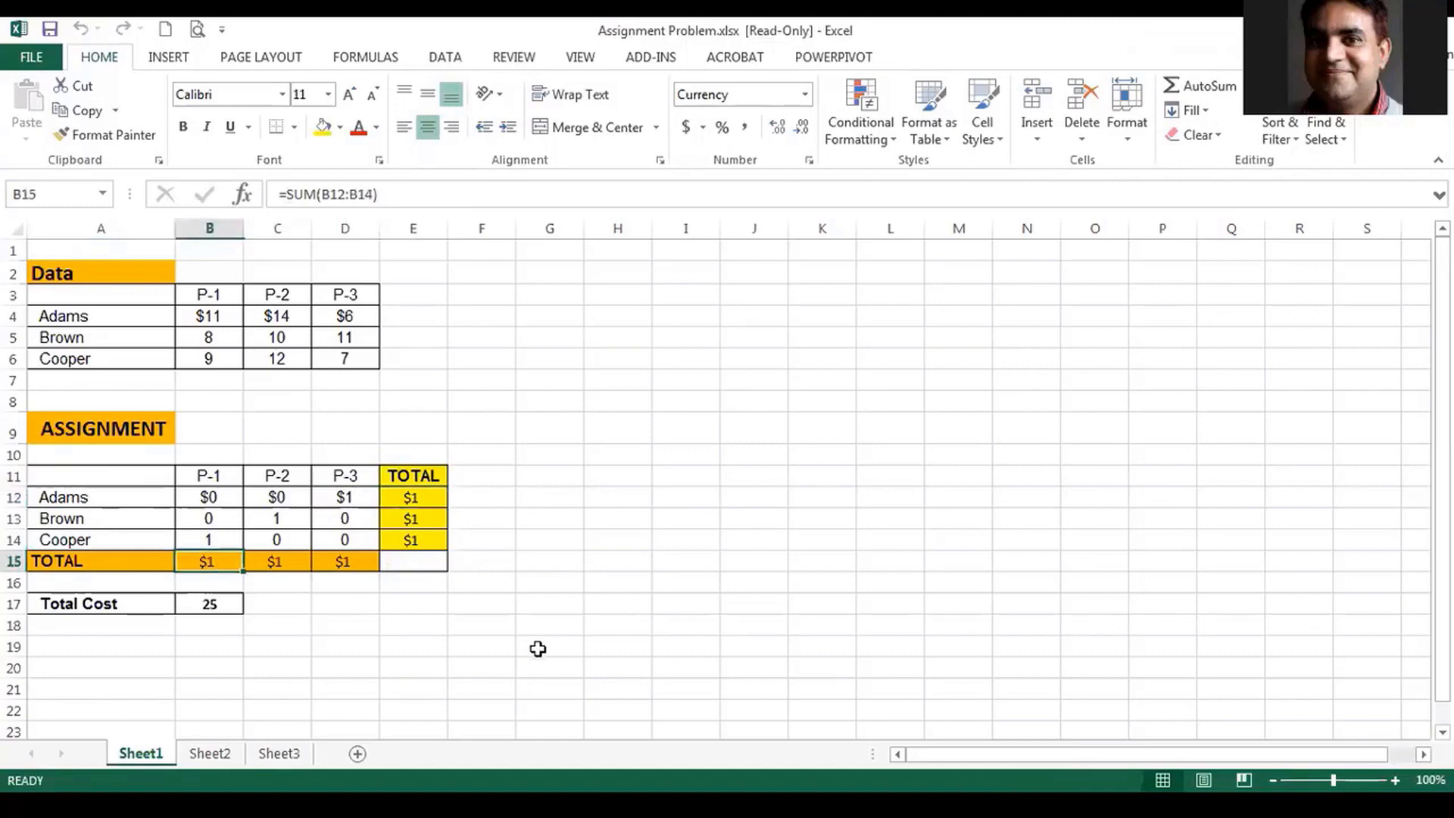
key("Right")
key("Right")
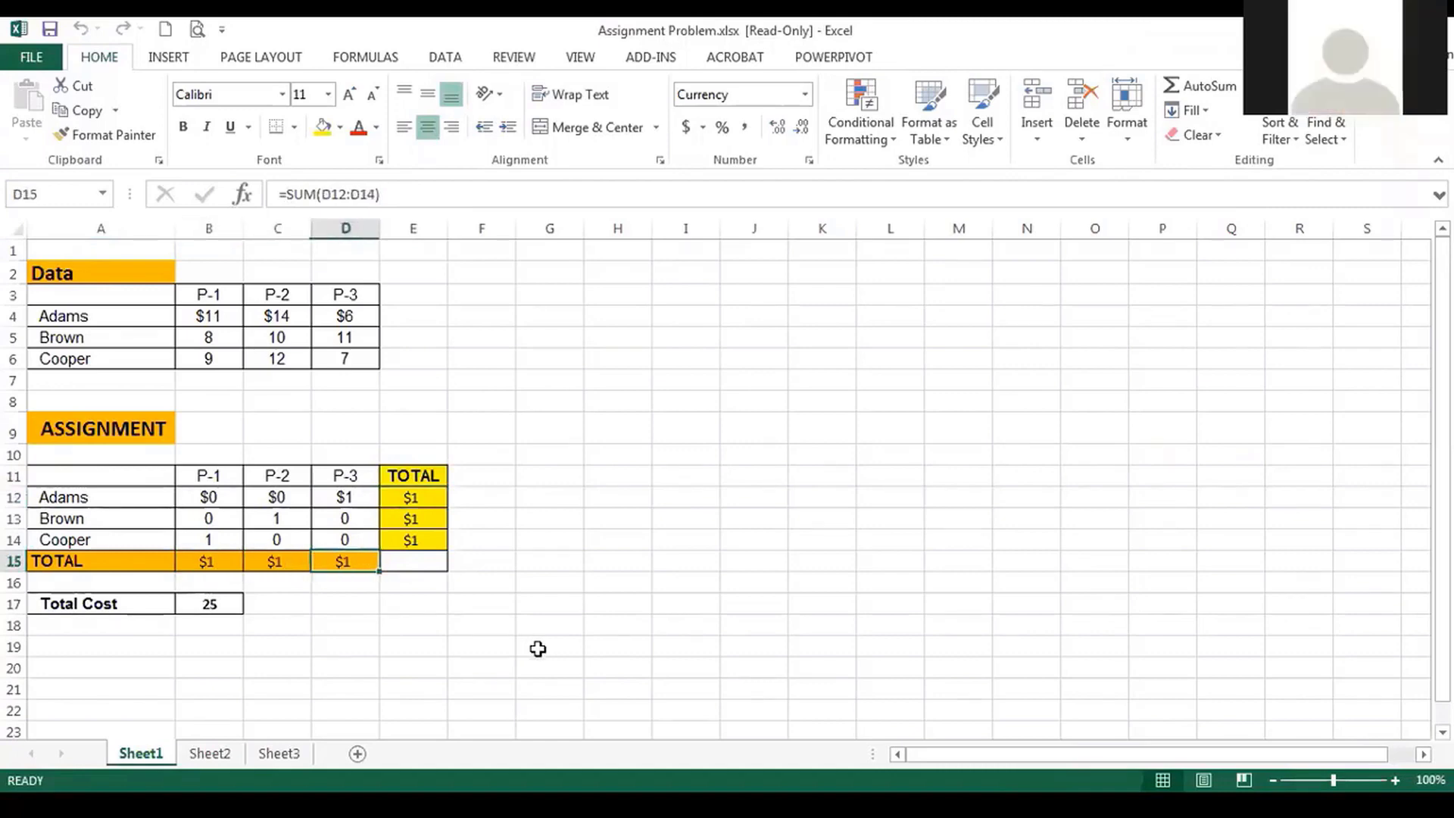
key("Left")
key("Left")
key("Down")
key("Down")
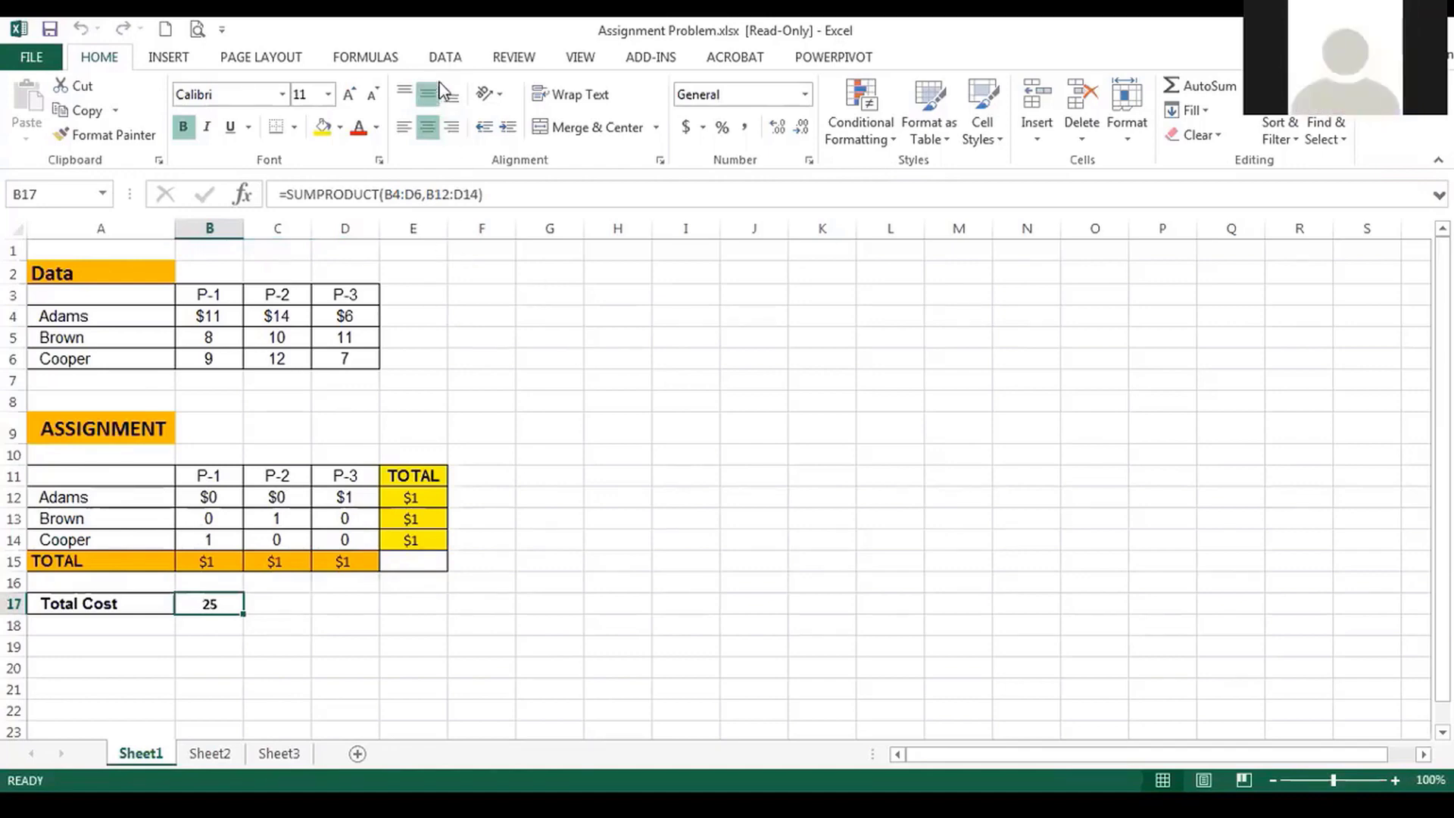
Open Solver for the assignment model and place its dialog clear of the data tables.
left_click(446, 59)
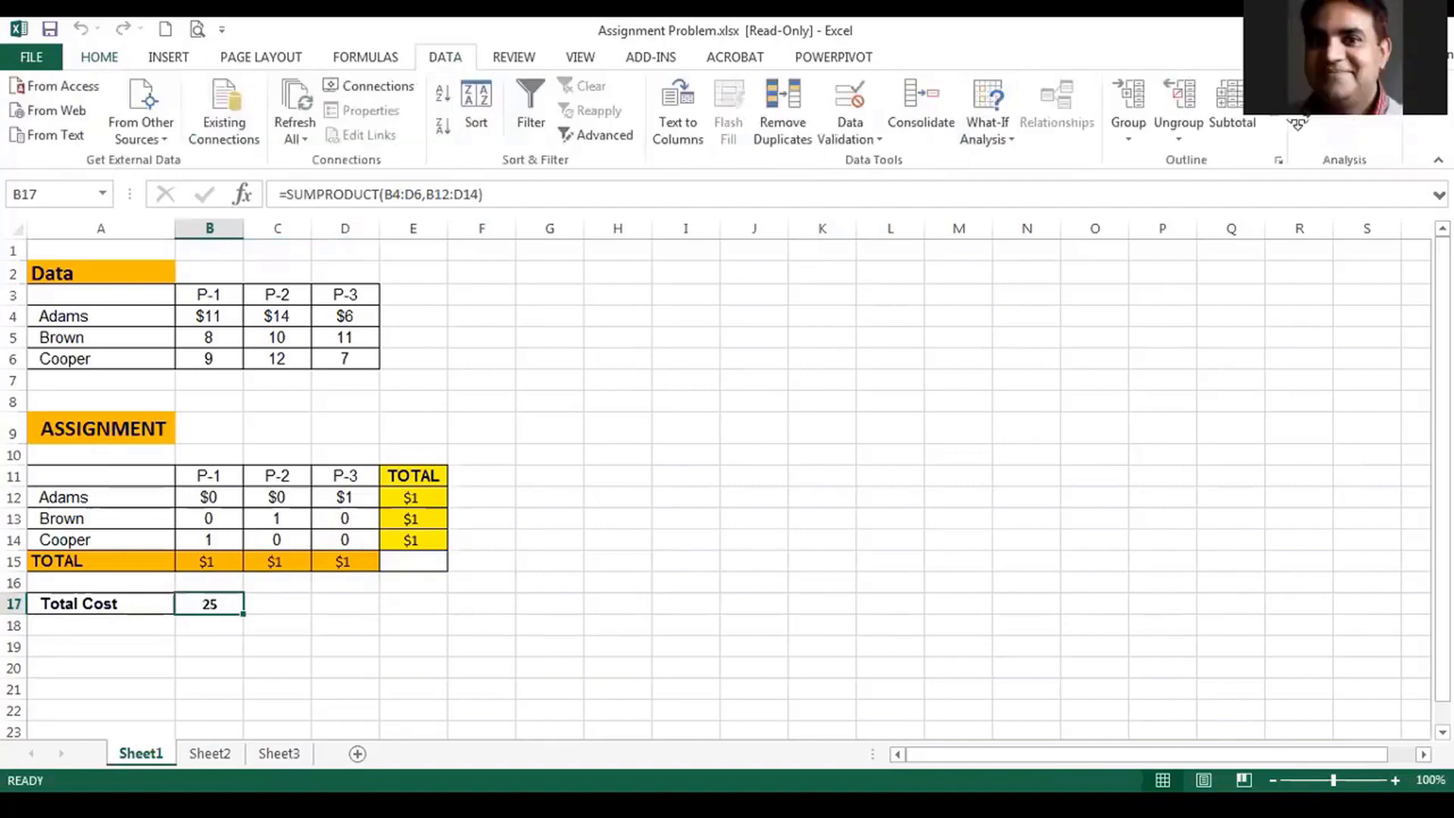
left_click(1341, 114)
left_click(1031, 147)
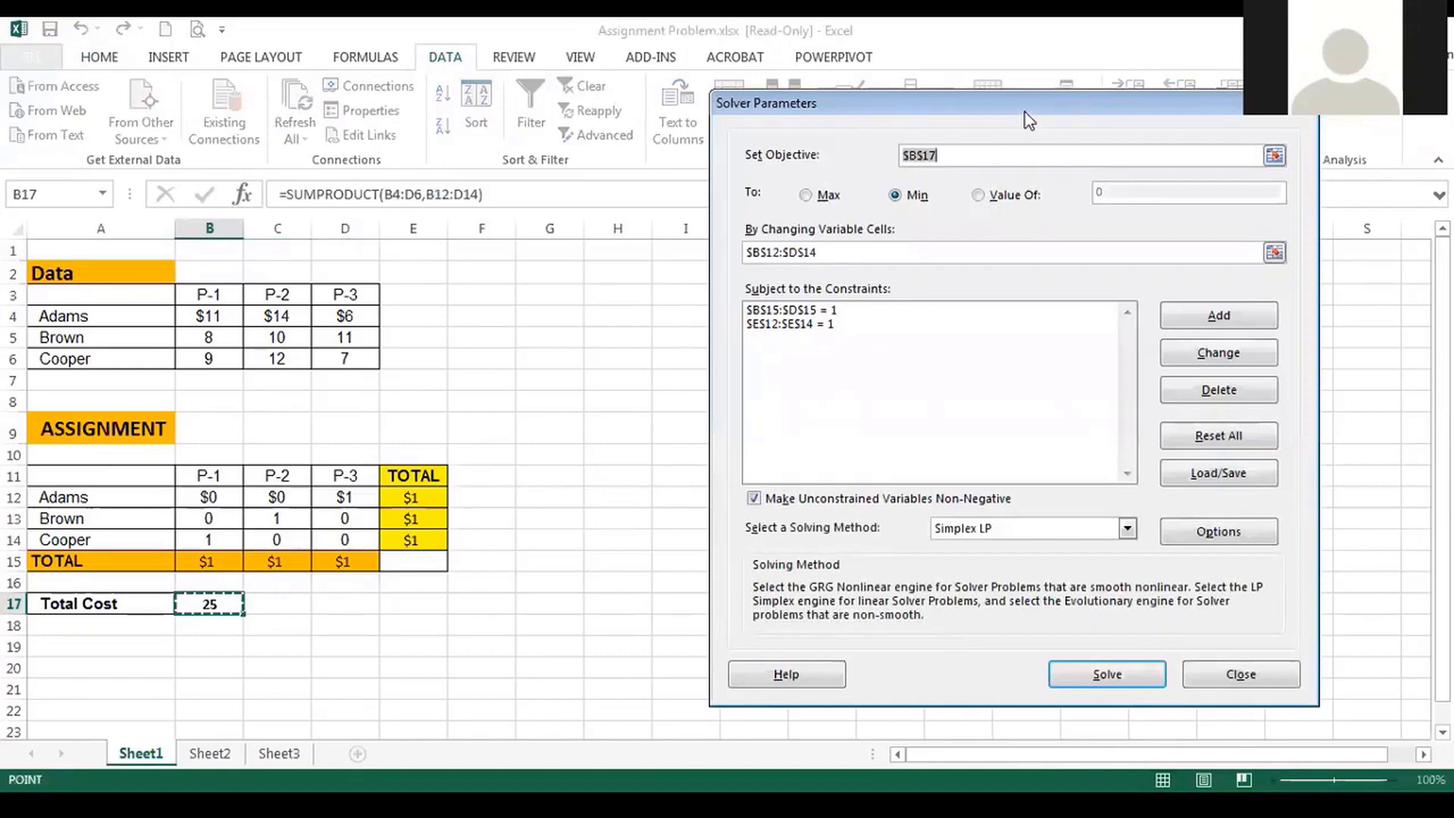
left_click_drag(1023, 112, 836, 141)
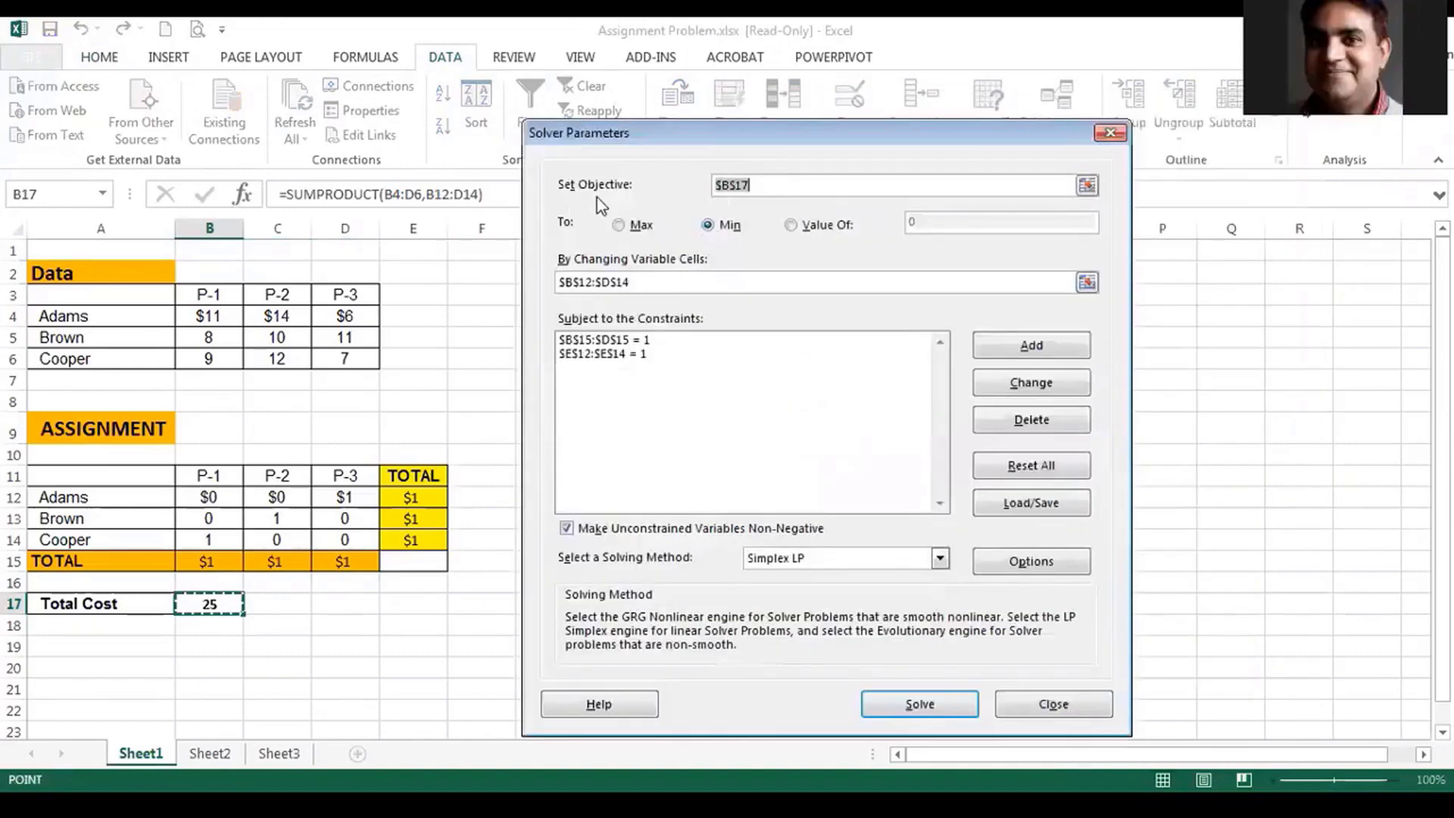
Reselect B17 as the Solver objective and B12:D14 as the changing variable cells.
left_click(1088, 185)
left_click(209, 604)
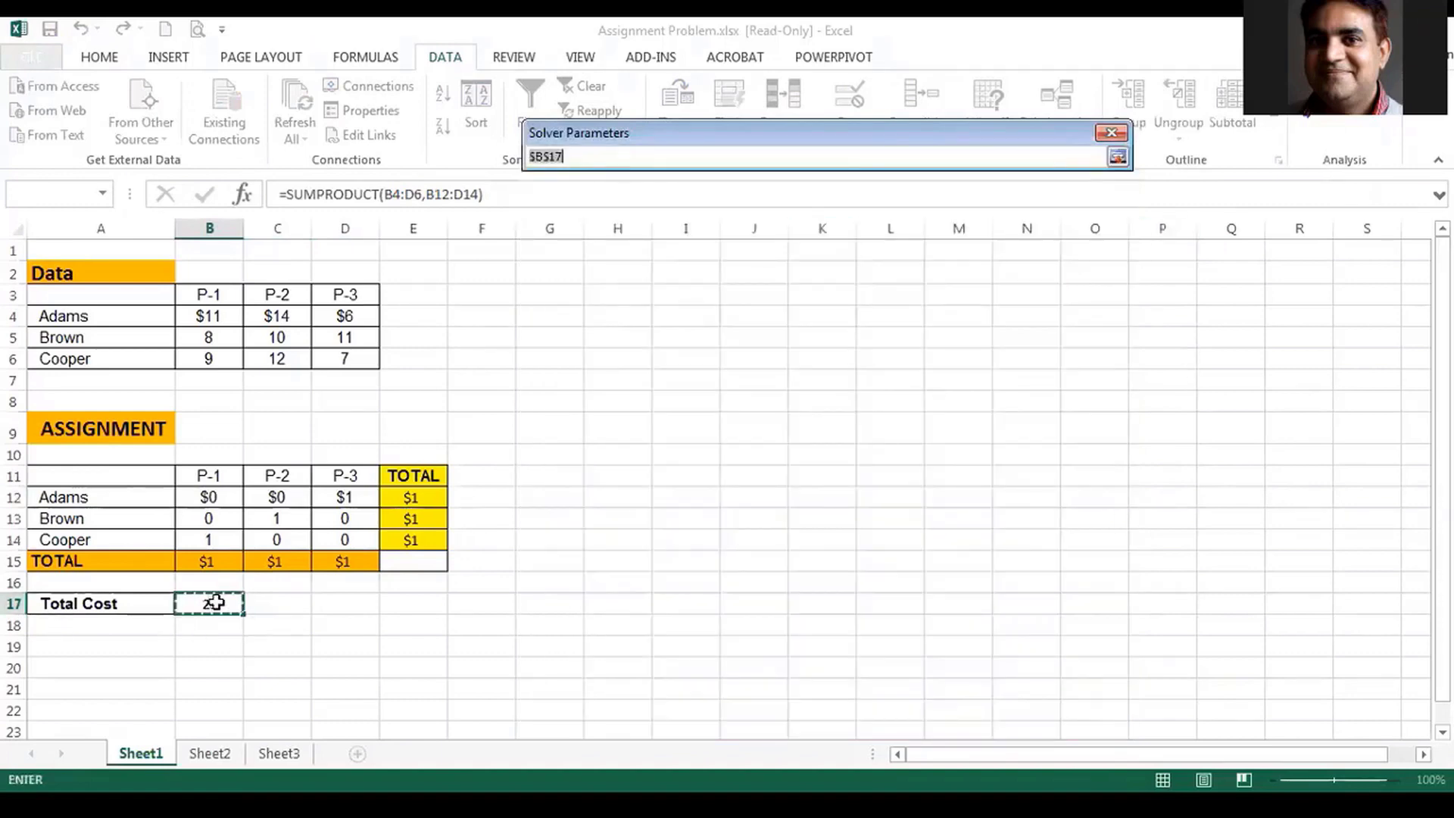
left_click(1118, 156)
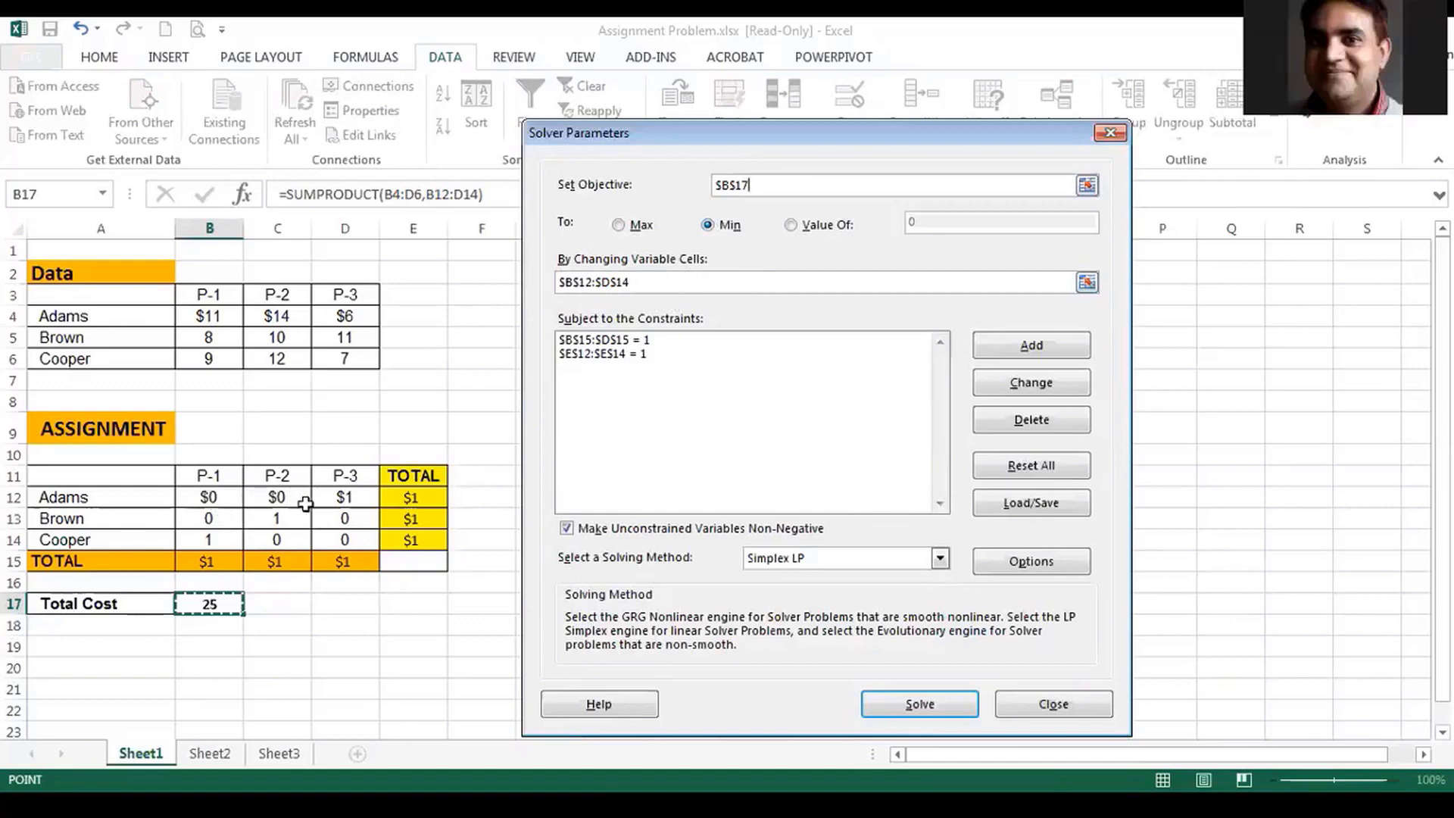
left_click(1087, 281)
left_click_drag(208, 496, 355, 542)
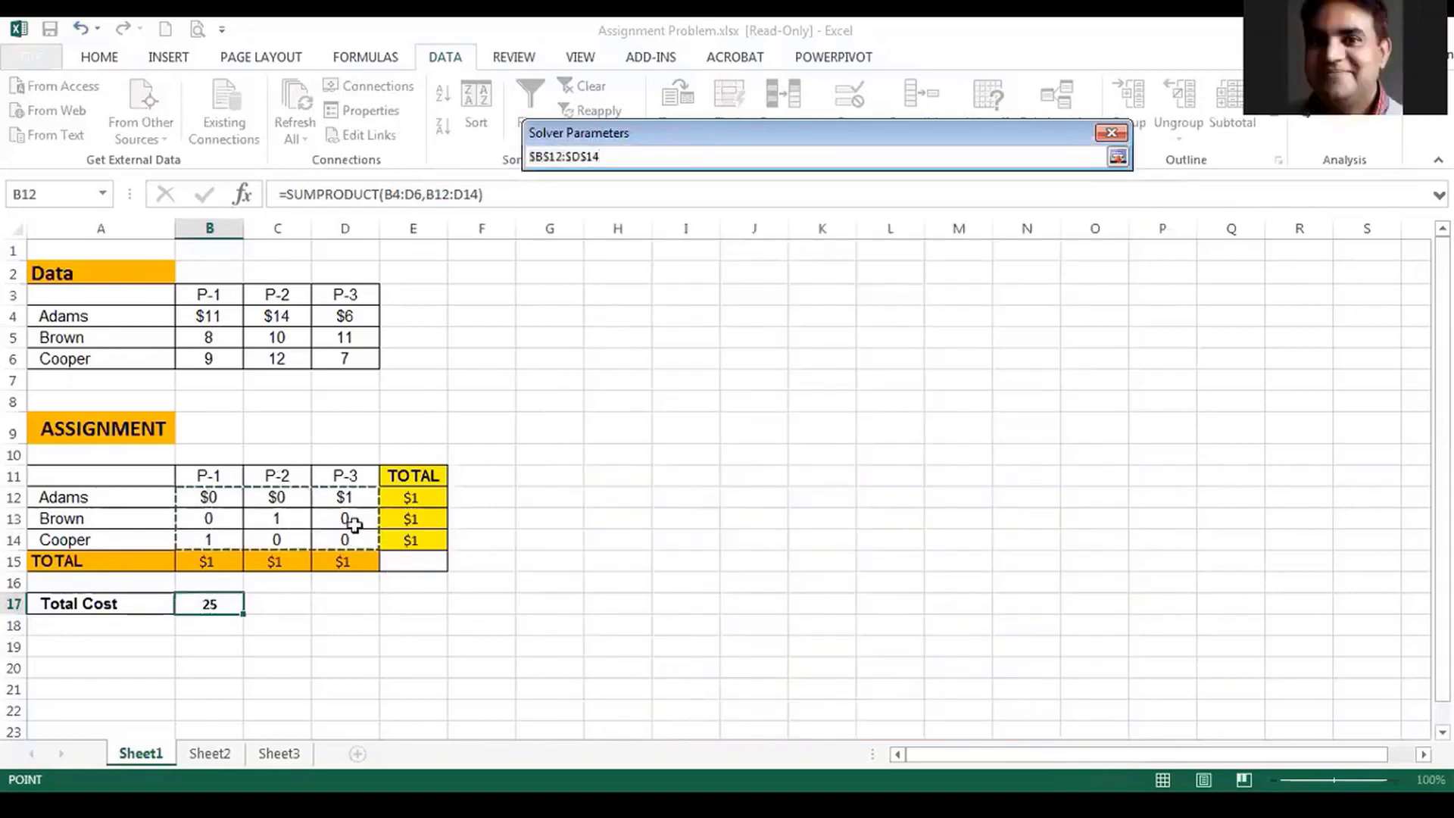
left_click(1117, 157)
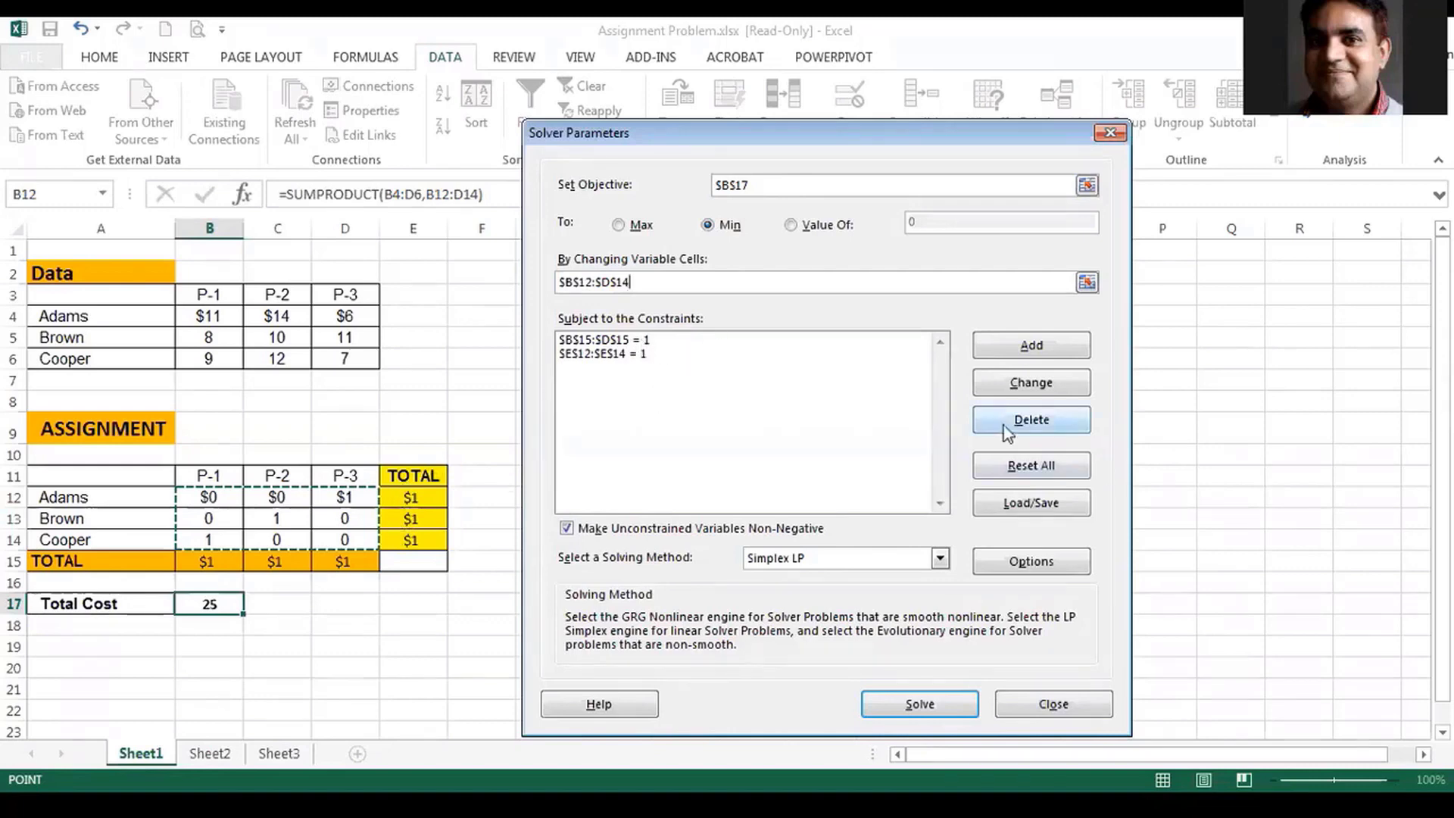
Delete the Solver constraints on B15:D15 and E12:E14.
left_click(617, 341)
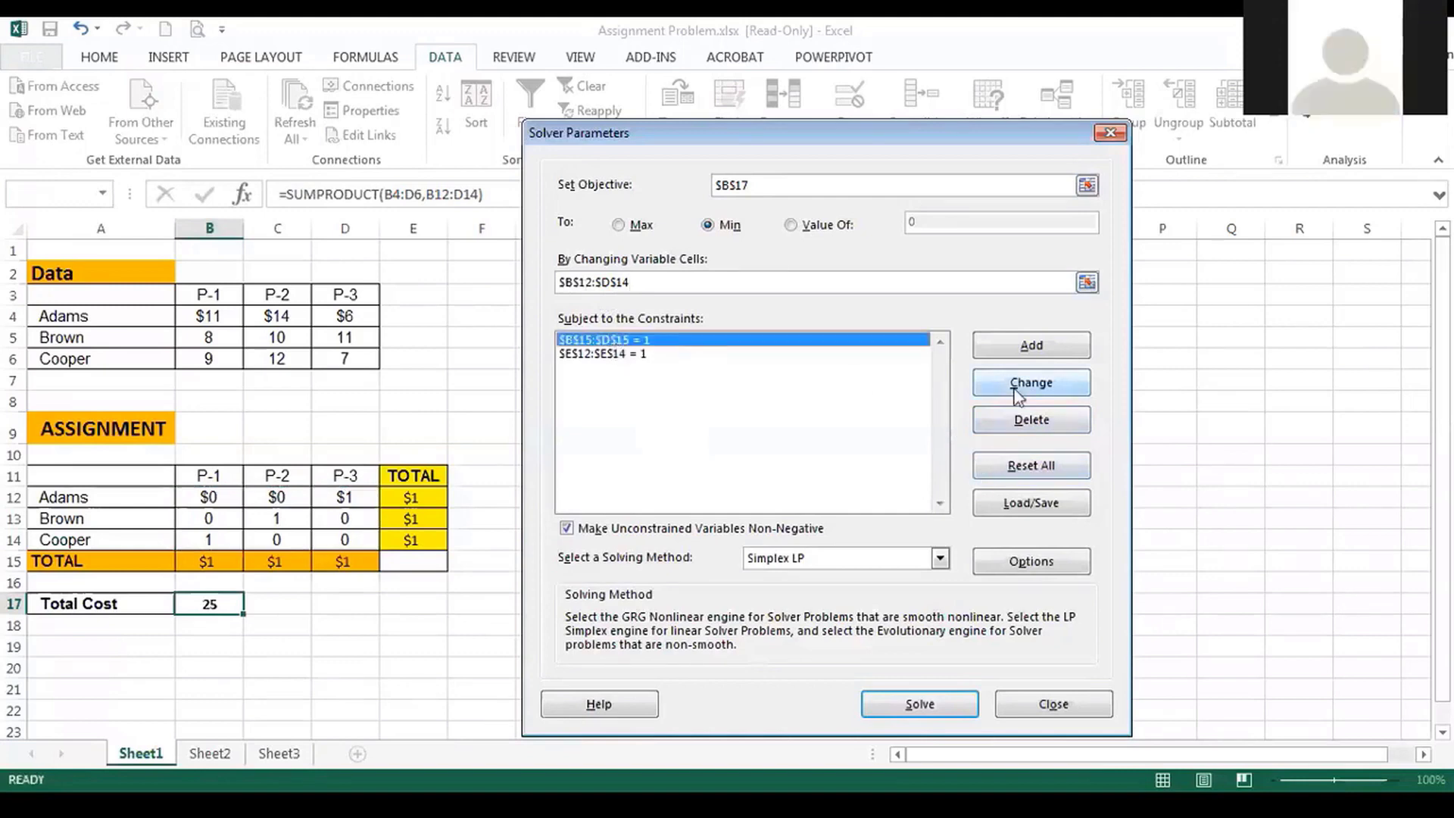
left_click(1005, 421)
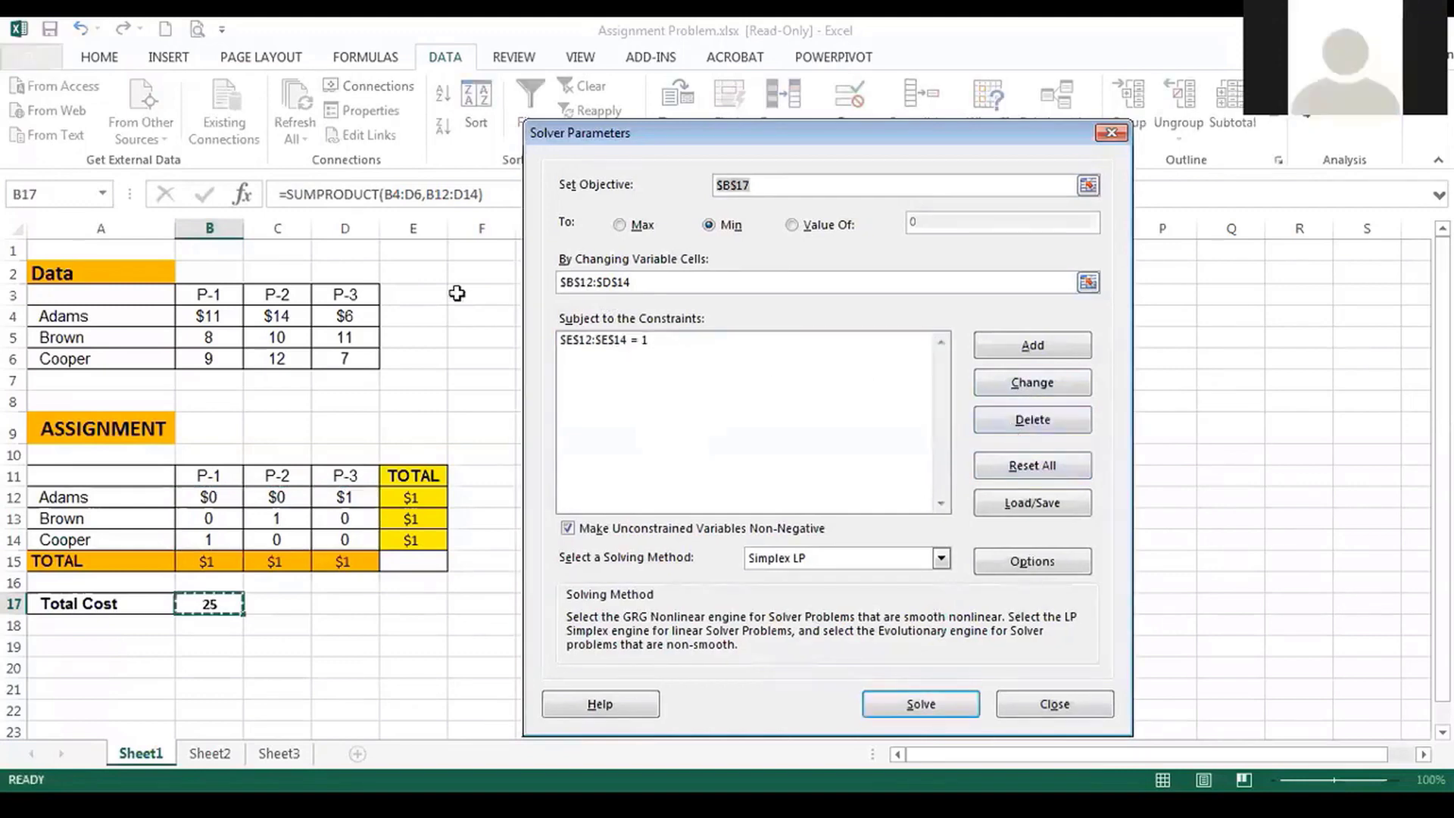
left_click(587, 345)
left_click(1005, 421)
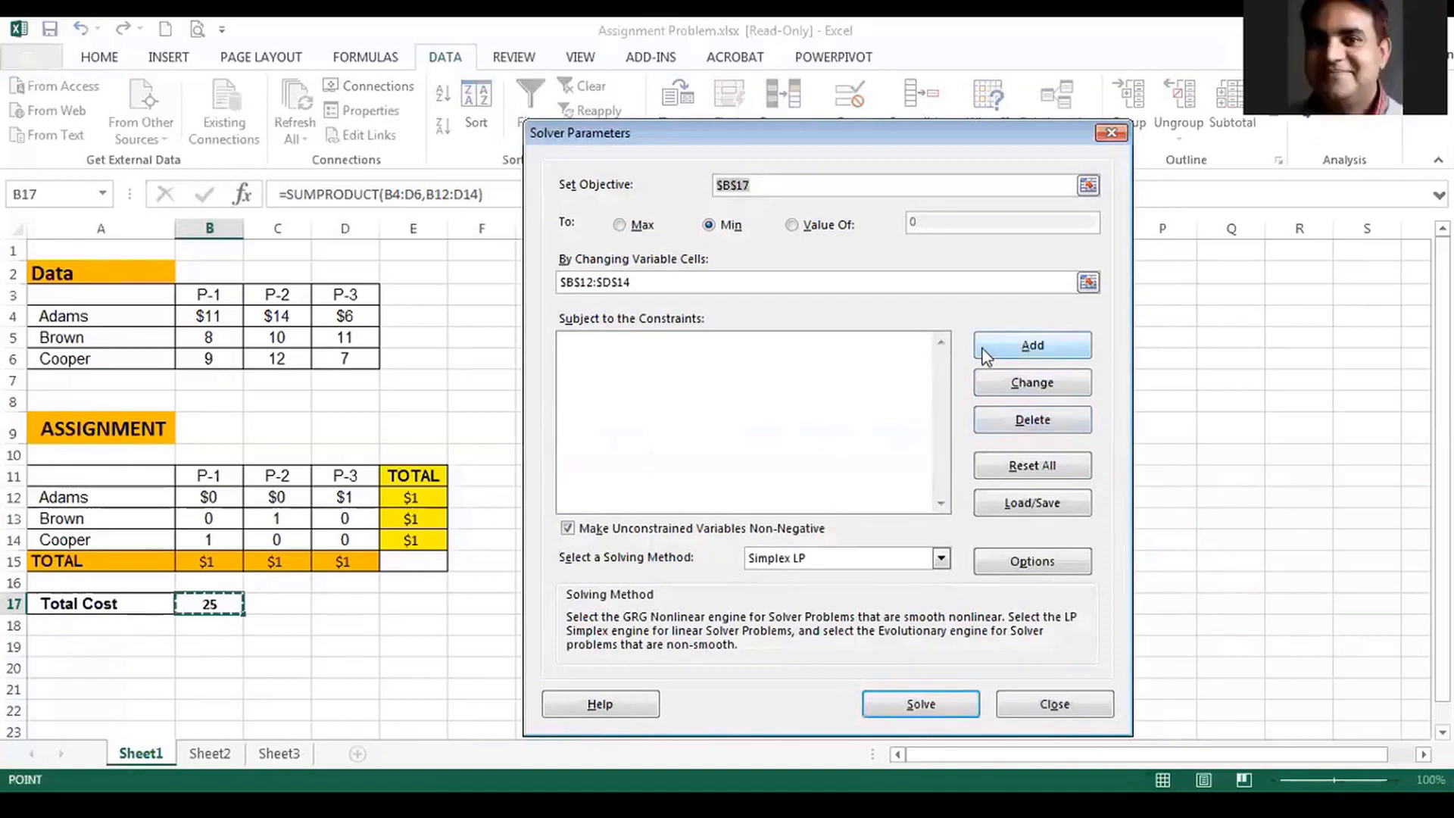
Add a Solver constraint that makes the first worker's total in E12 equal to 1.
left_click(1030, 347)
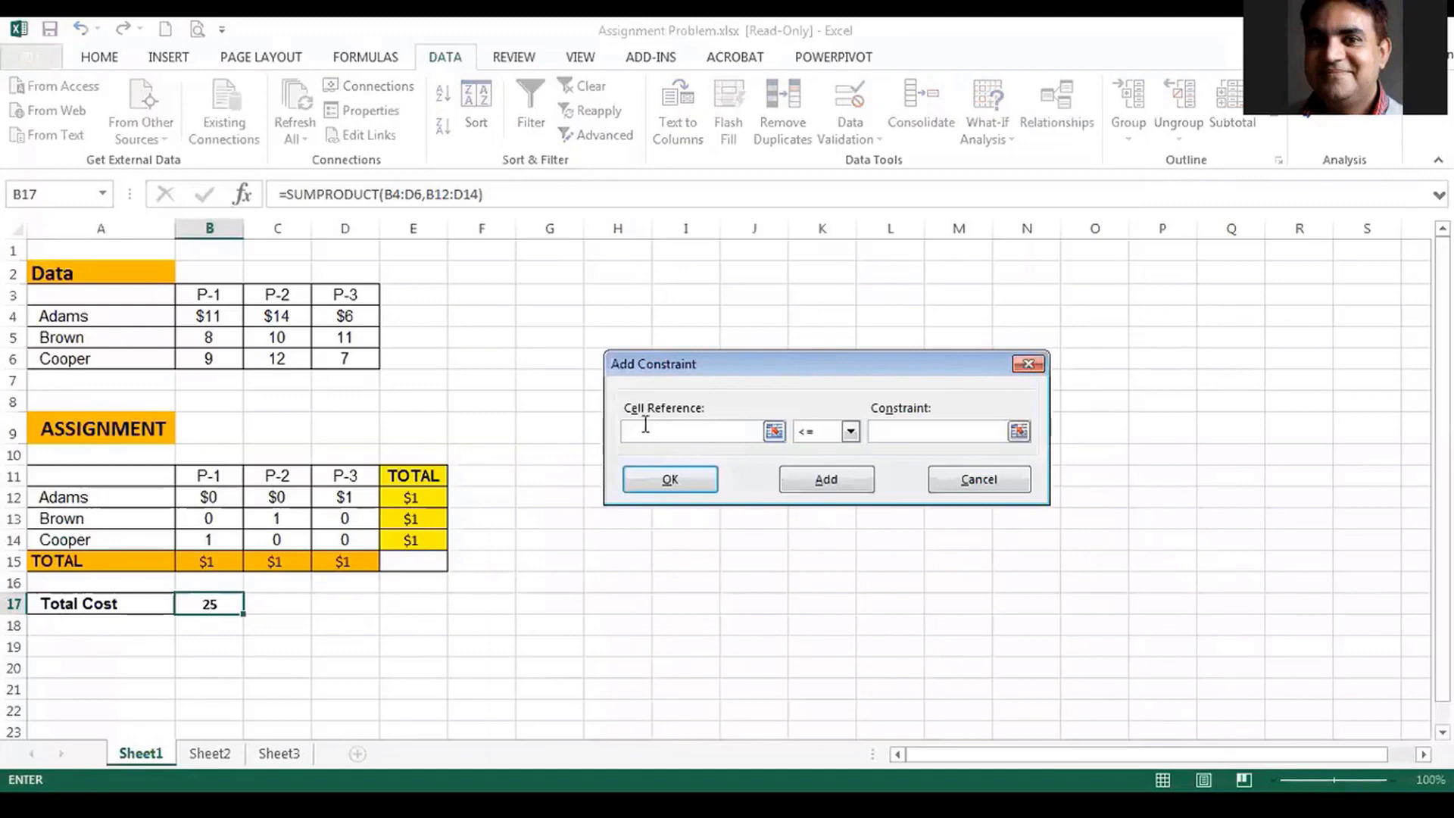
left_click(410, 499)
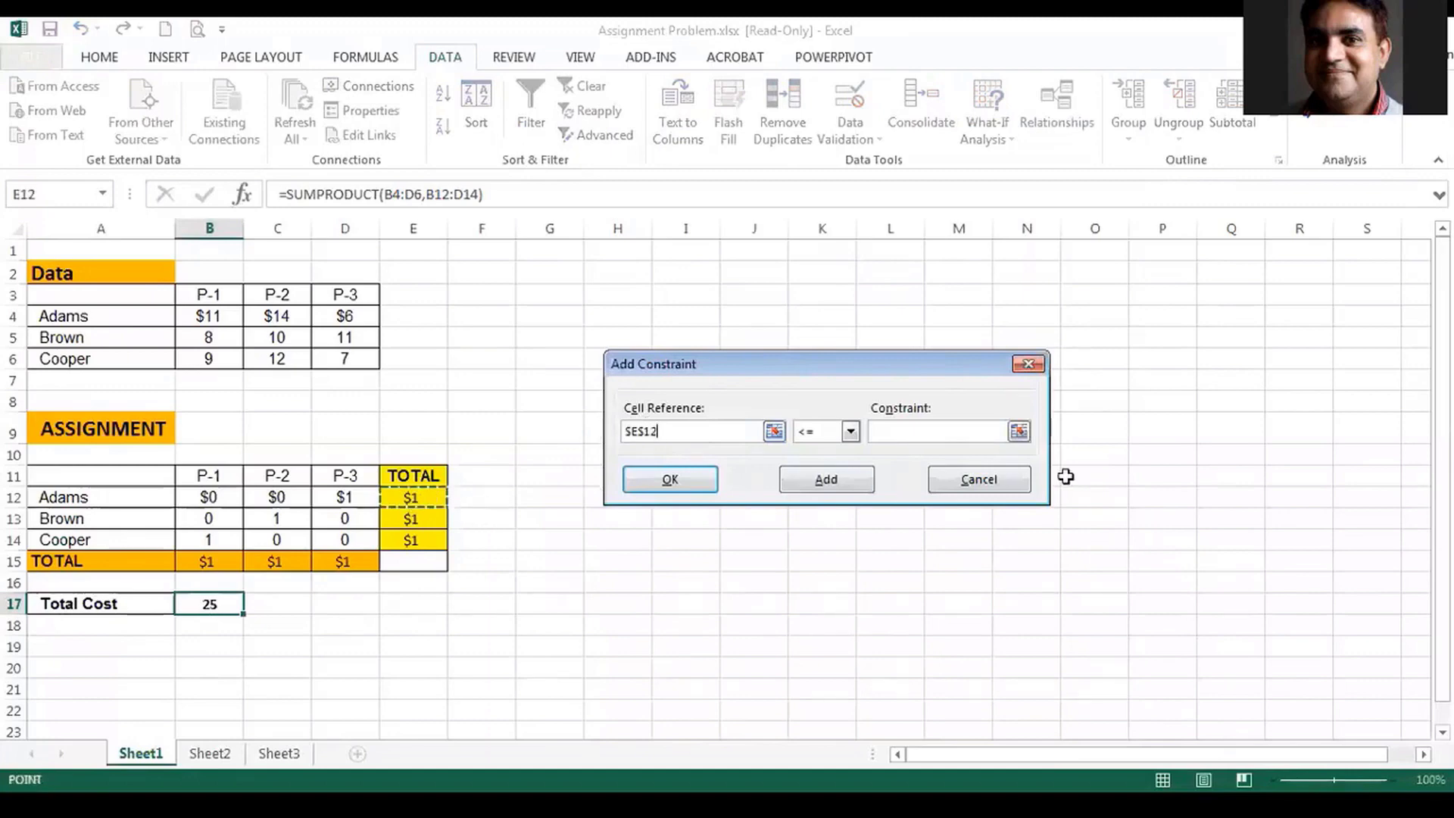
left_click(851, 431)
left_click(811, 465)
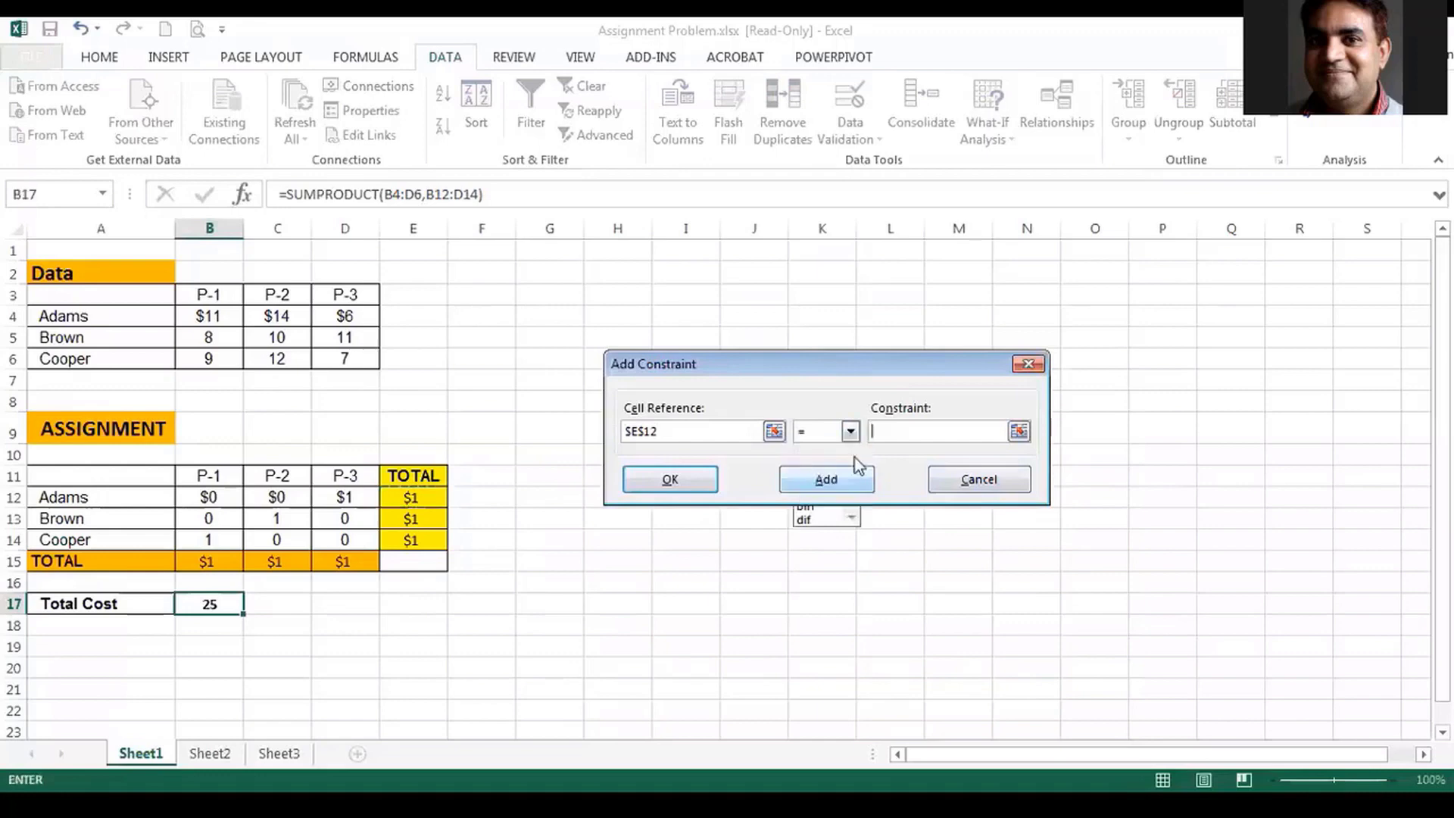
type("1")
left_click(830, 482)
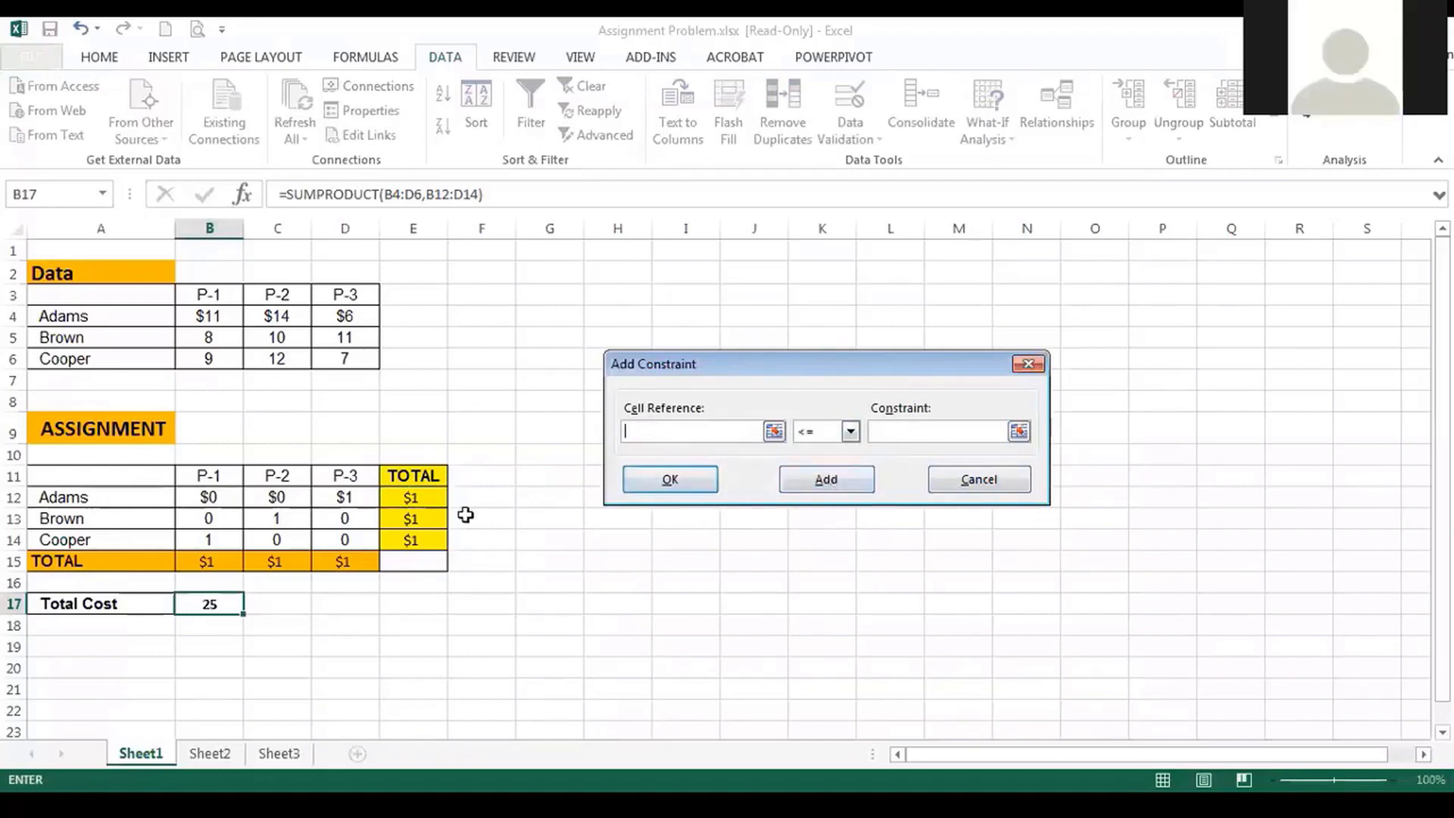
Add a Solver constraint that makes the second worker's total in E13 equal to 1.
left_click(421, 519)
left_click(850, 432)
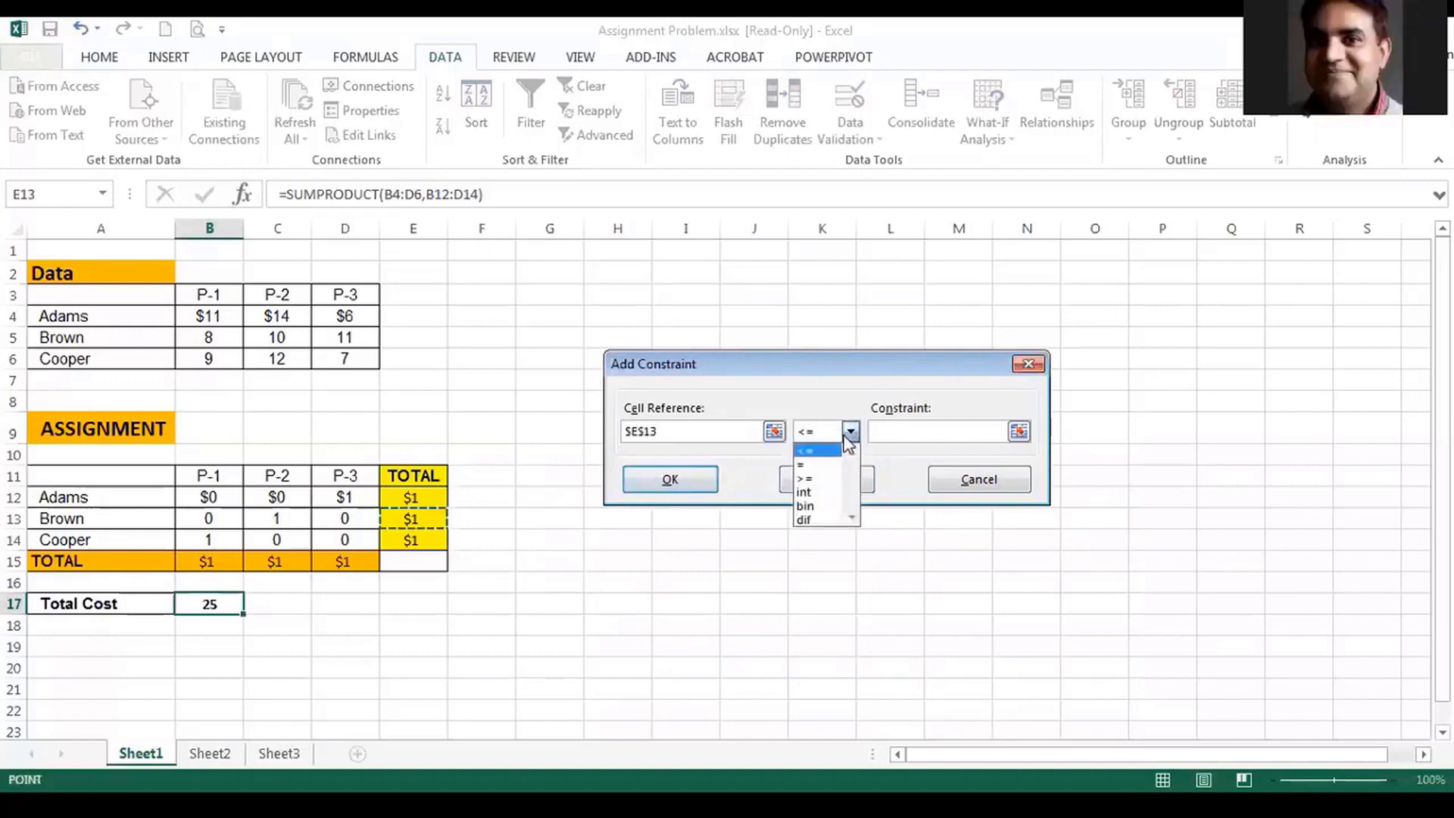
left_click(811, 464)
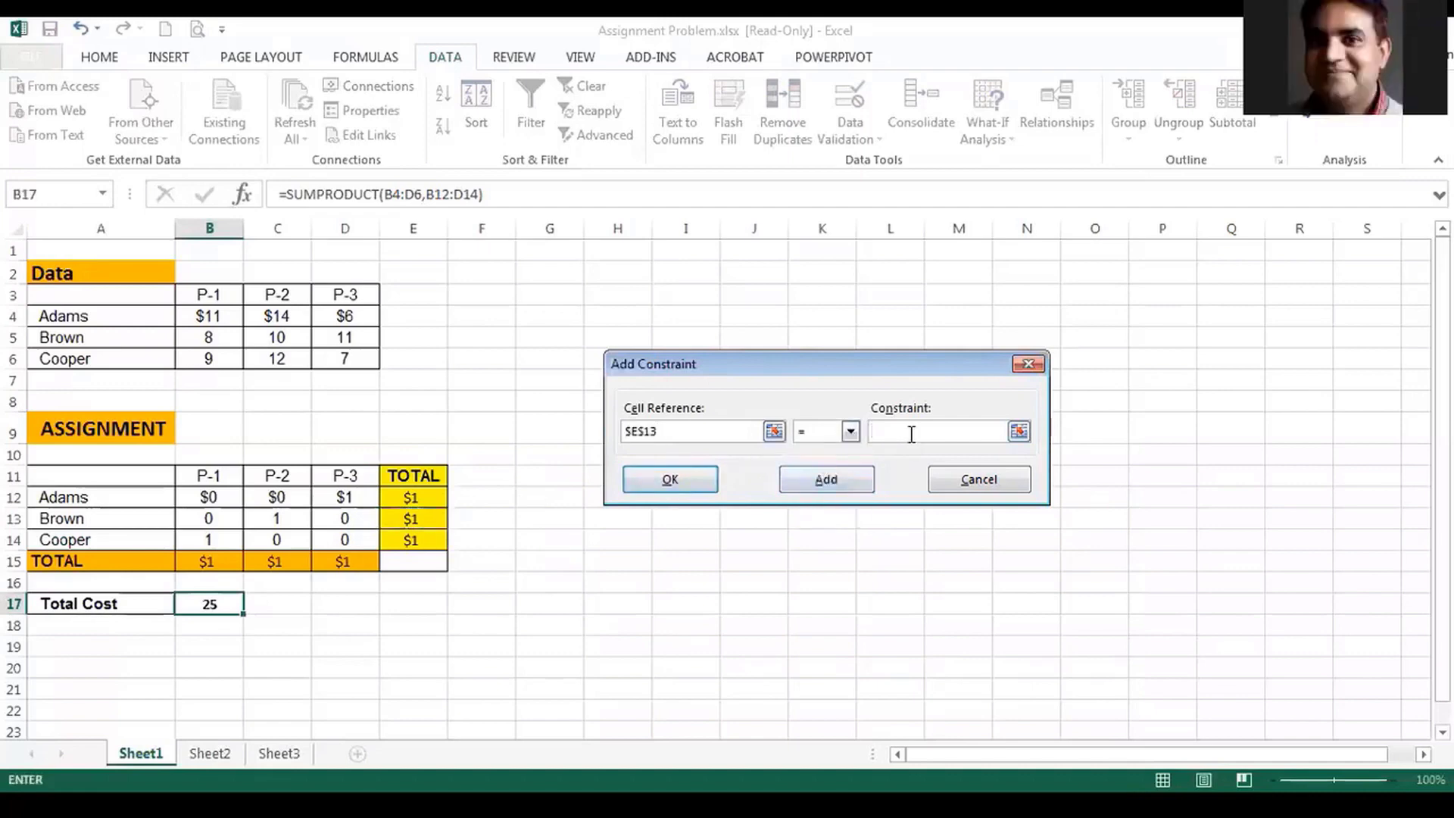
type("1")
left_click(667, 480)
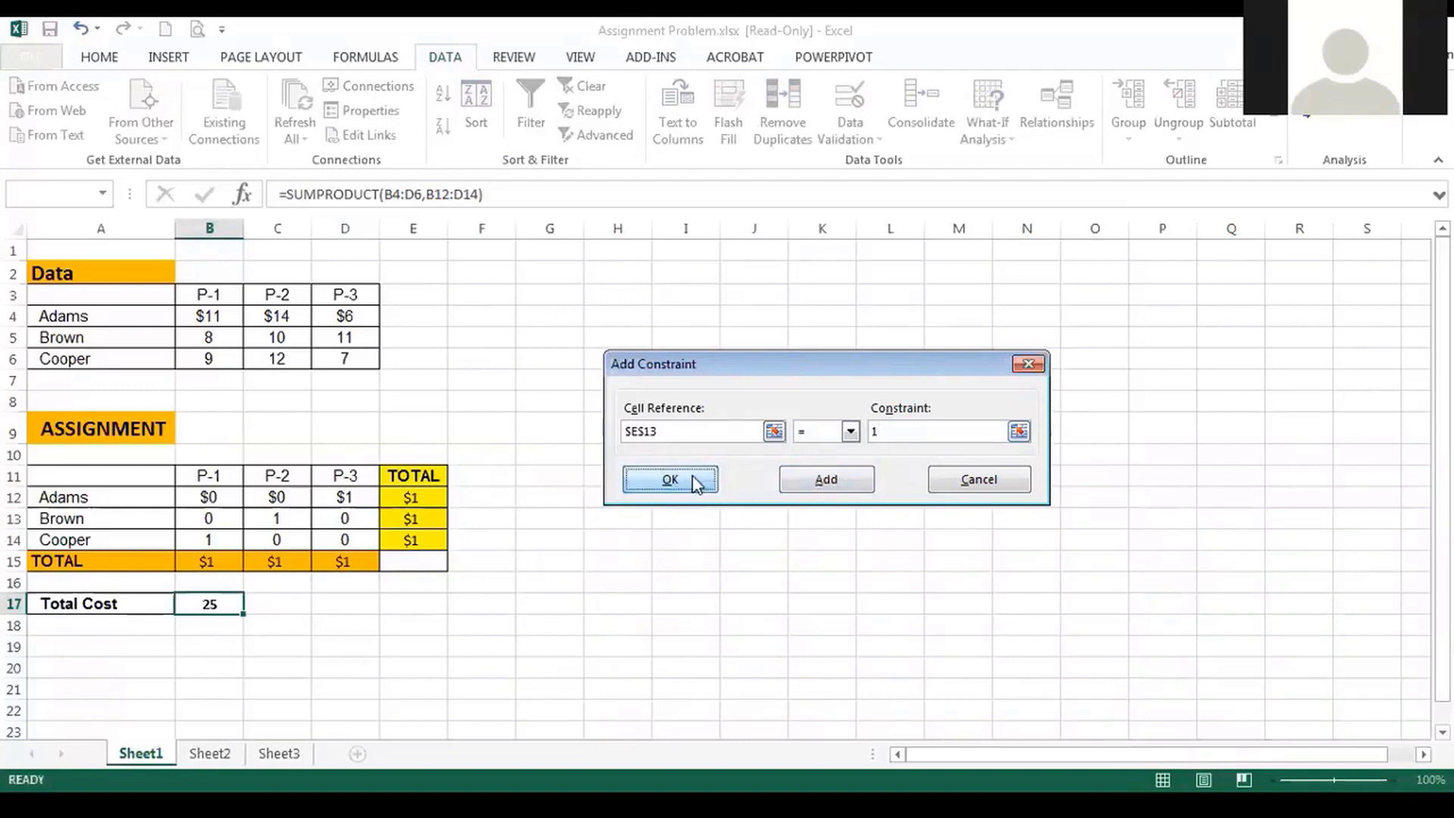
Reset all Solver options and cell selections.
left_click(589, 356)
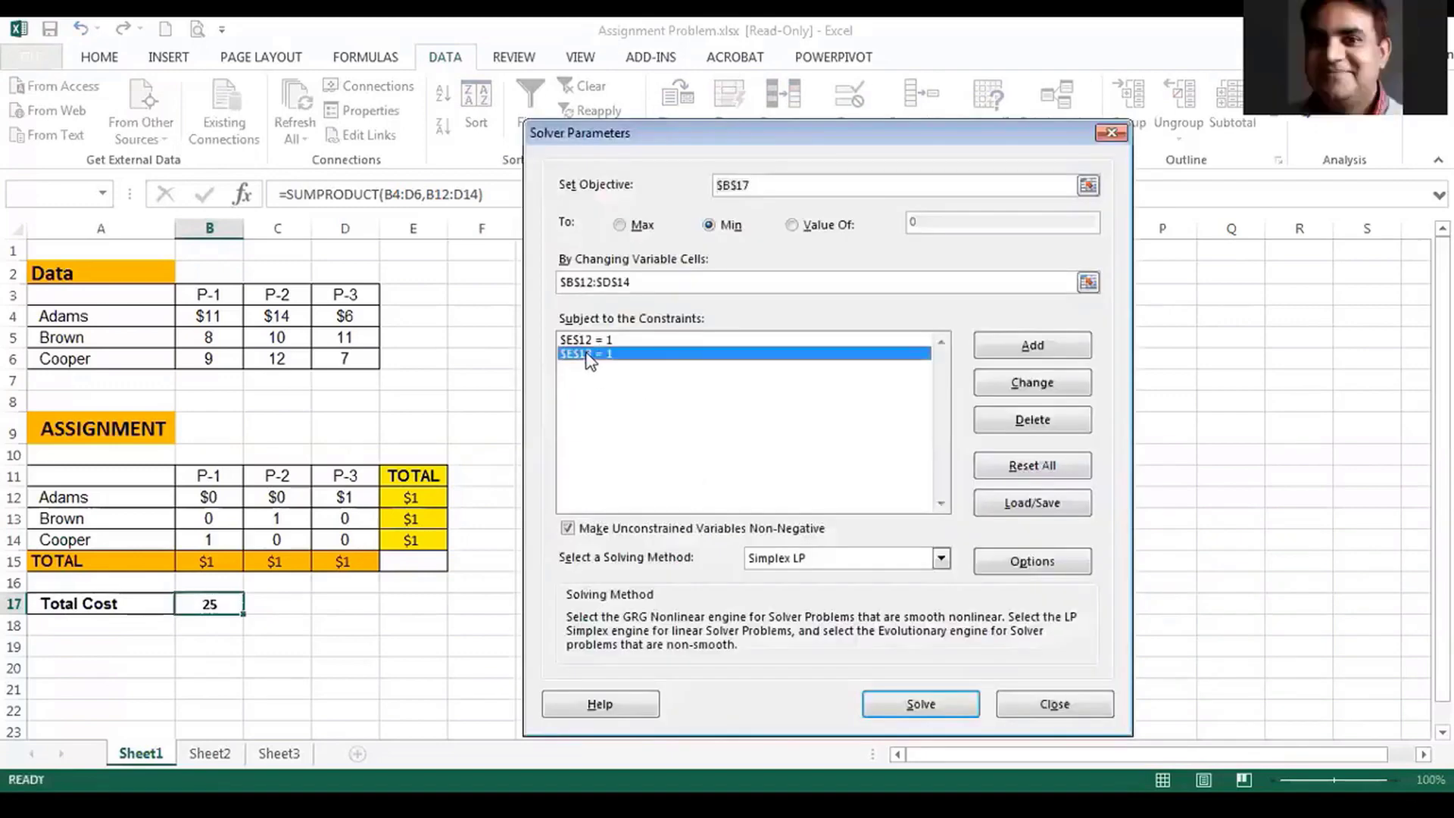
left_click(1019, 461)
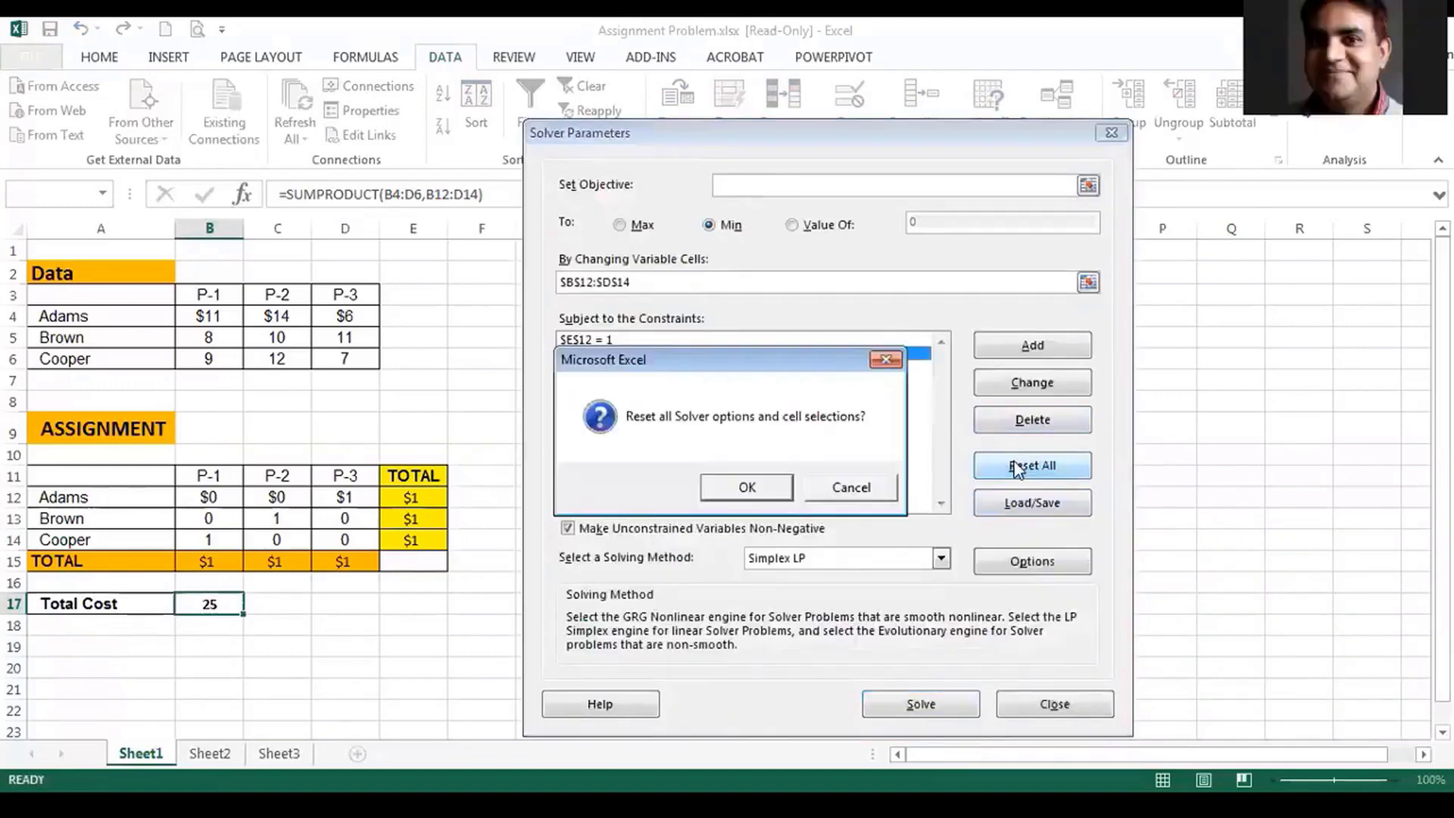
left_click(768, 489)
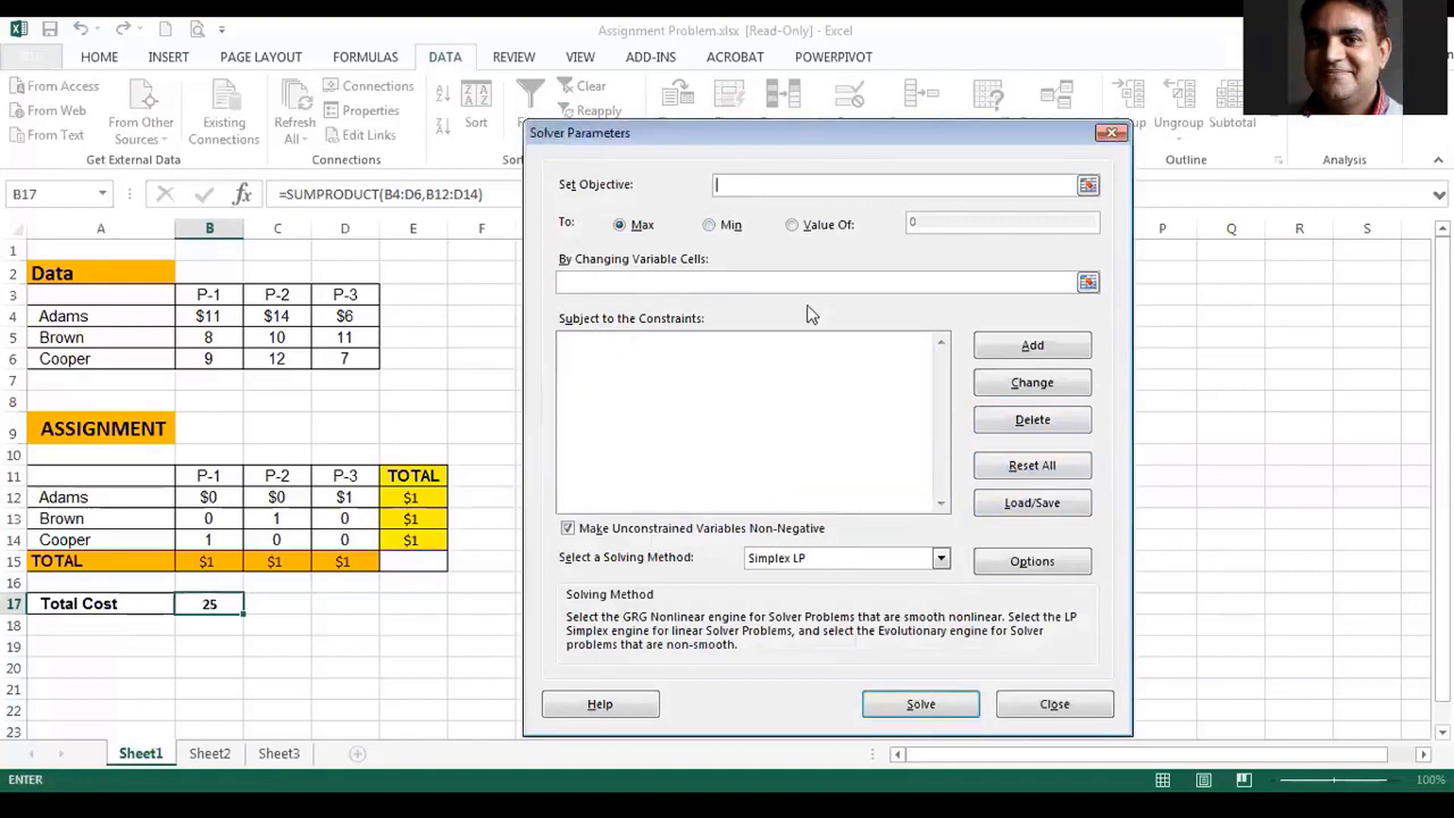
Set Solver to minimize the total cost in B17.
left_click(1087, 186)
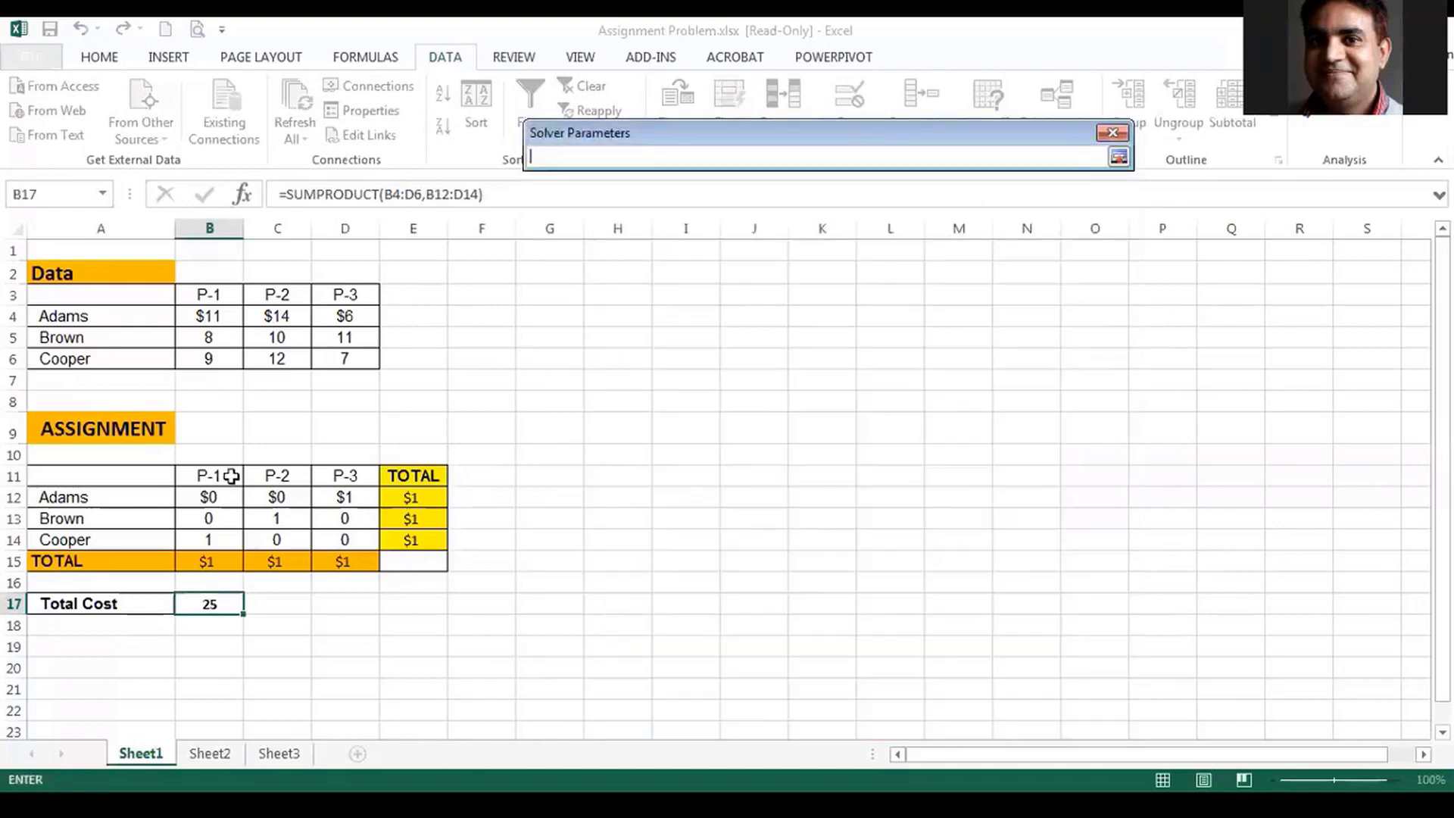
left_click(216, 604)
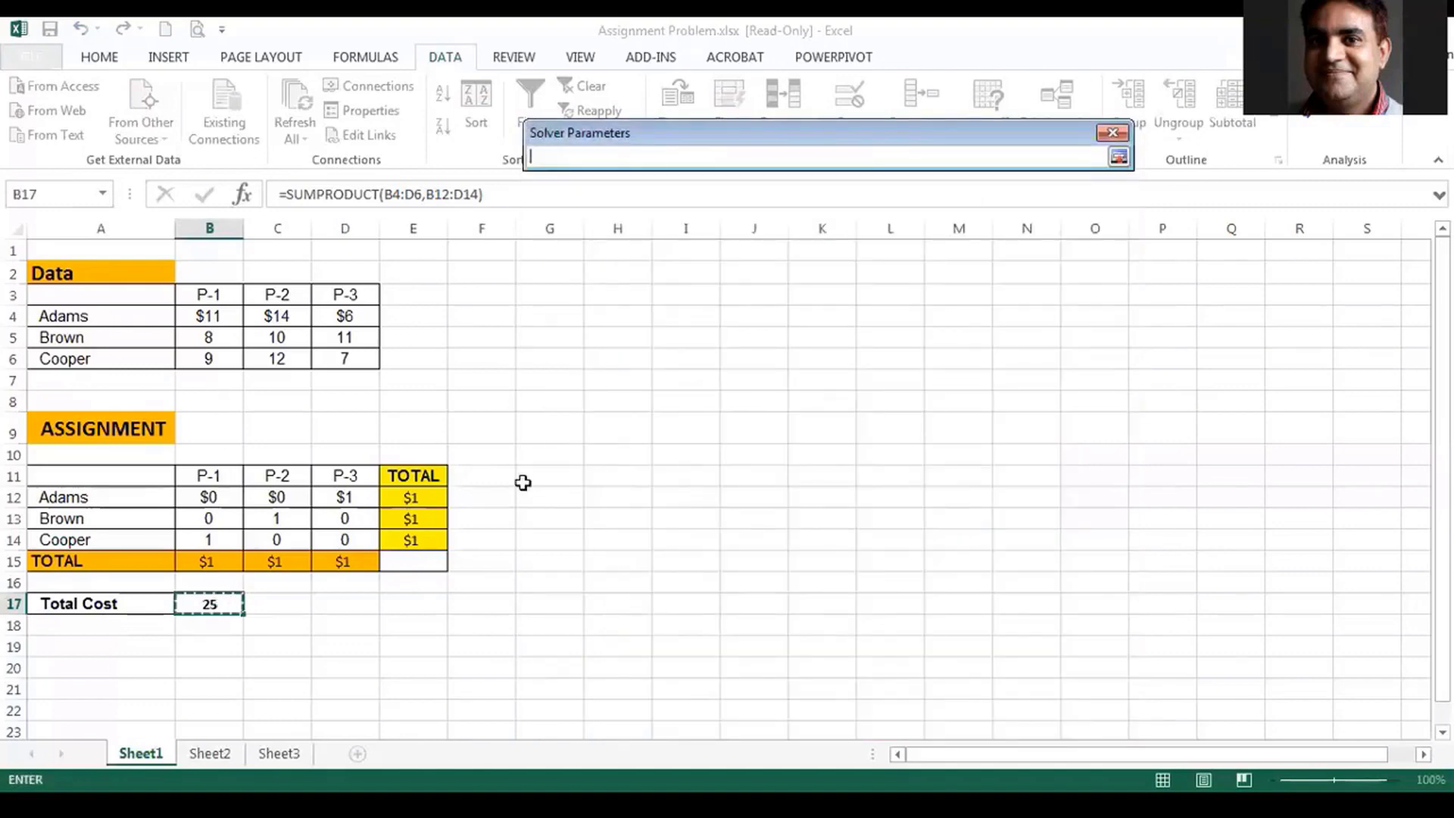
left_click(1118, 157)
left_click(734, 235)
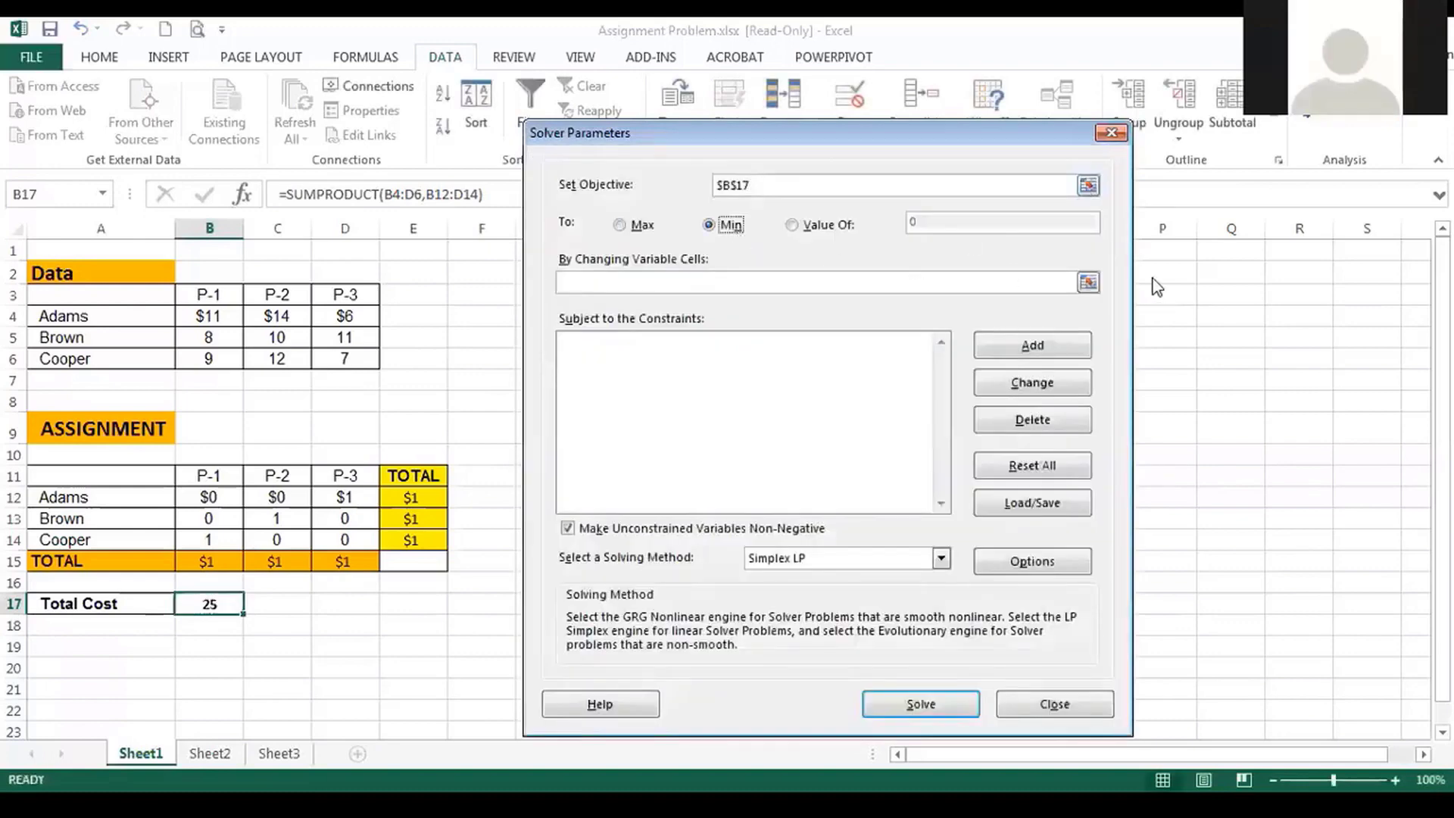
Set the assignment cells B12:D14 as Solver's changing variable cells.
left_click(1087, 283)
left_click_drag(214, 497, 356, 539)
left_click(1119, 157)
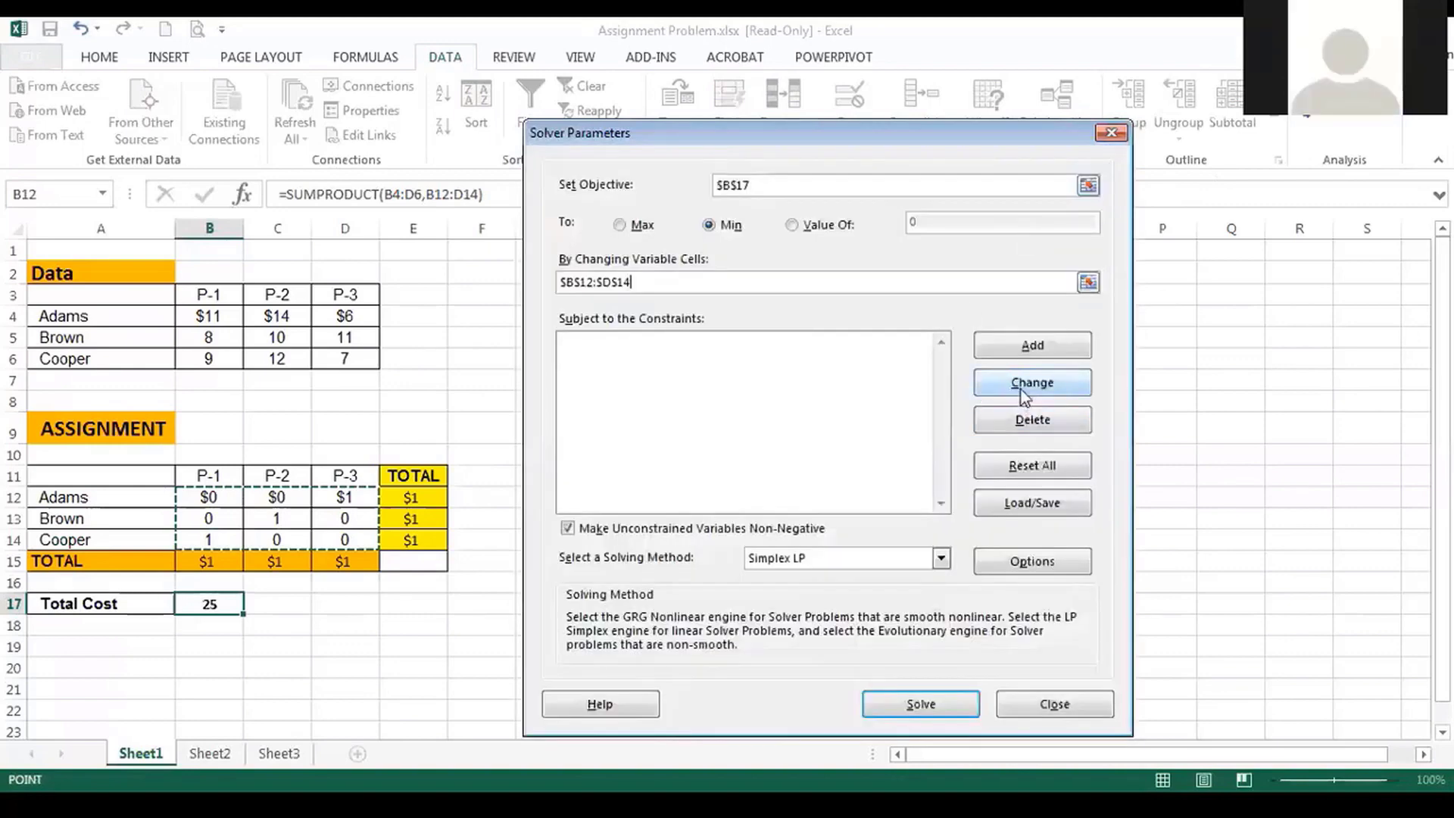
Add a Solver constraint that makes the project column totals in B15:D15 equal to 1.
left_click(1024, 346)
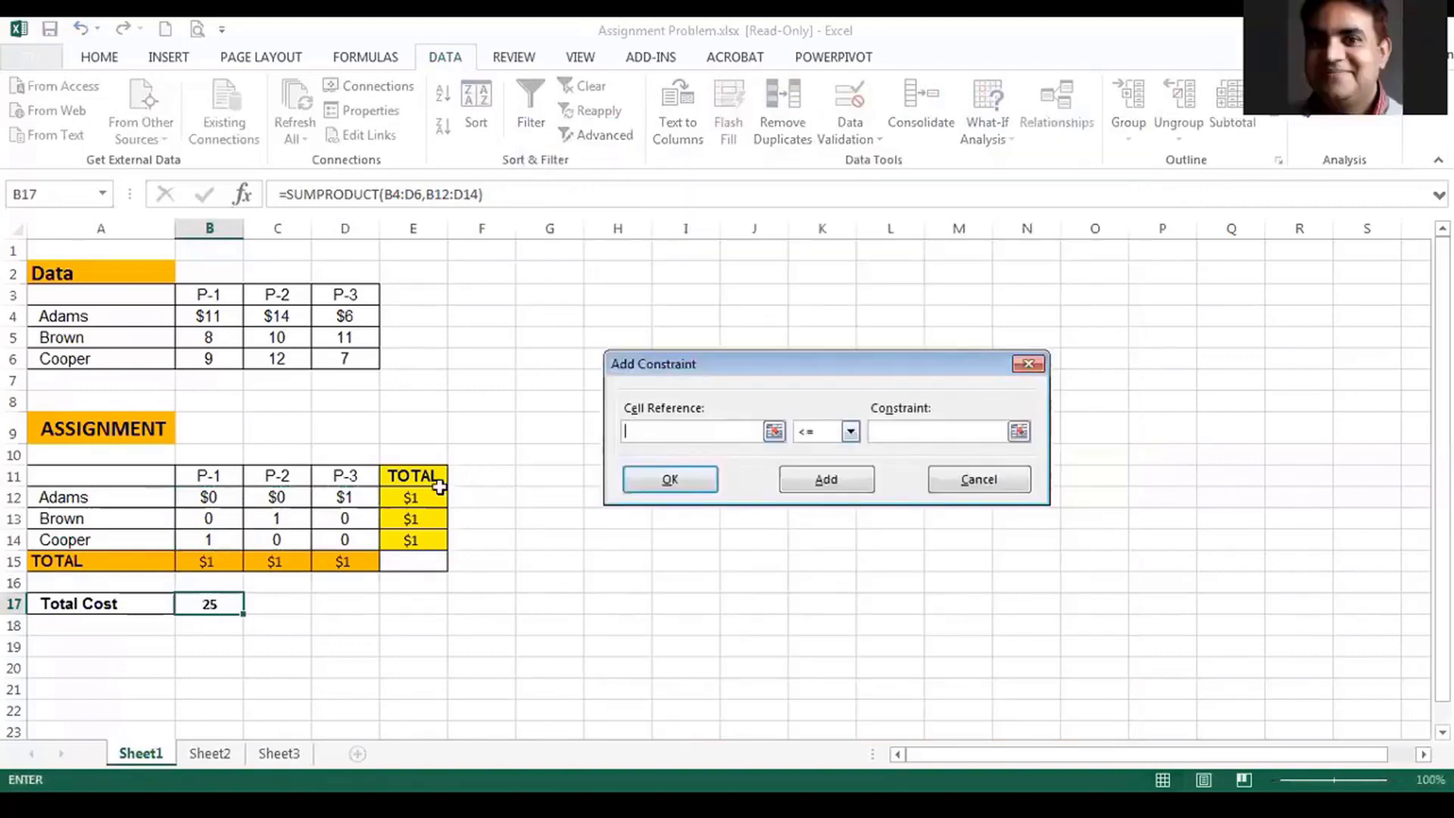
left_click_drag(198, 560, 337, 561)
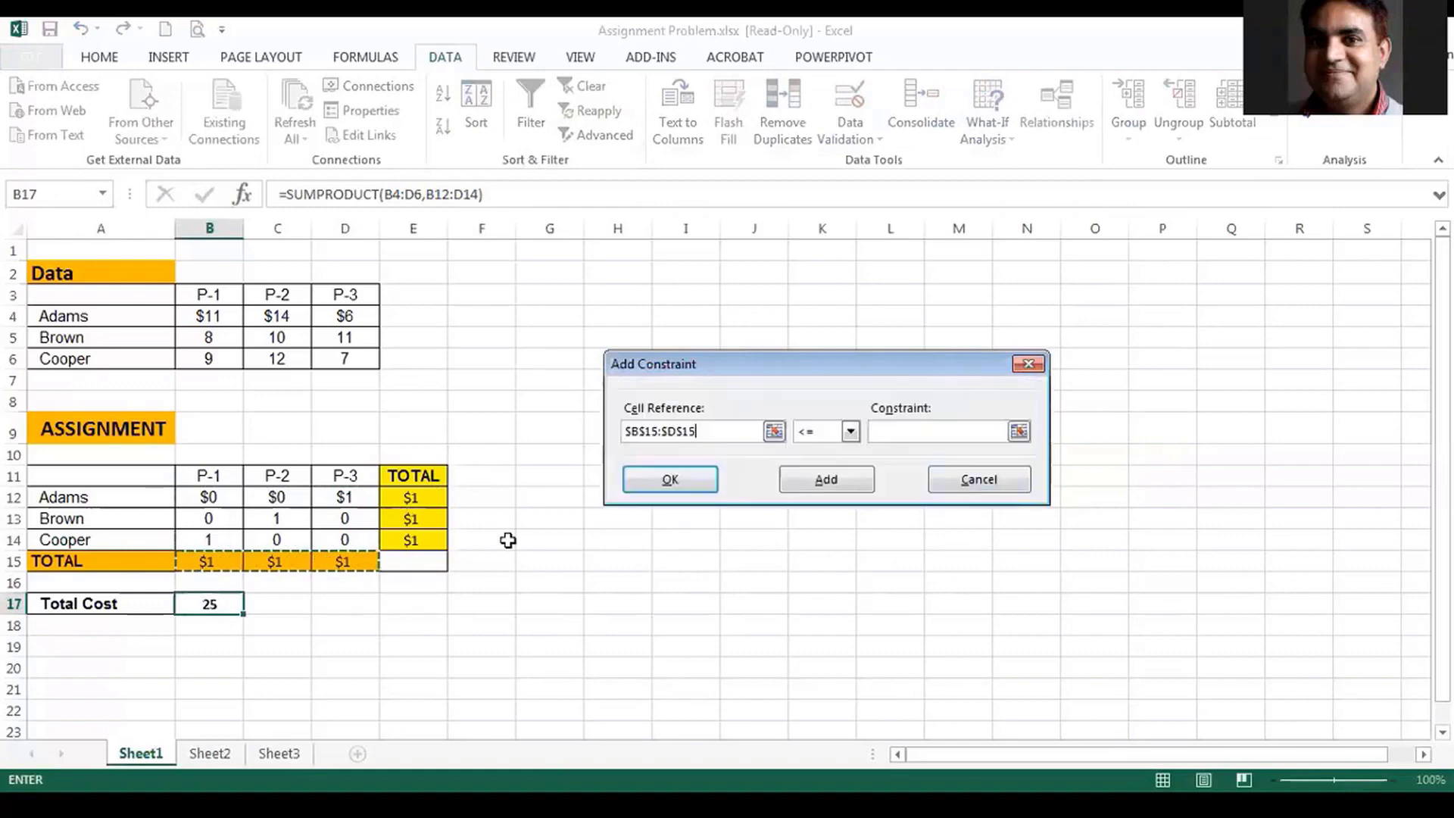
left_click(851, 432)
left_click(818, 463)
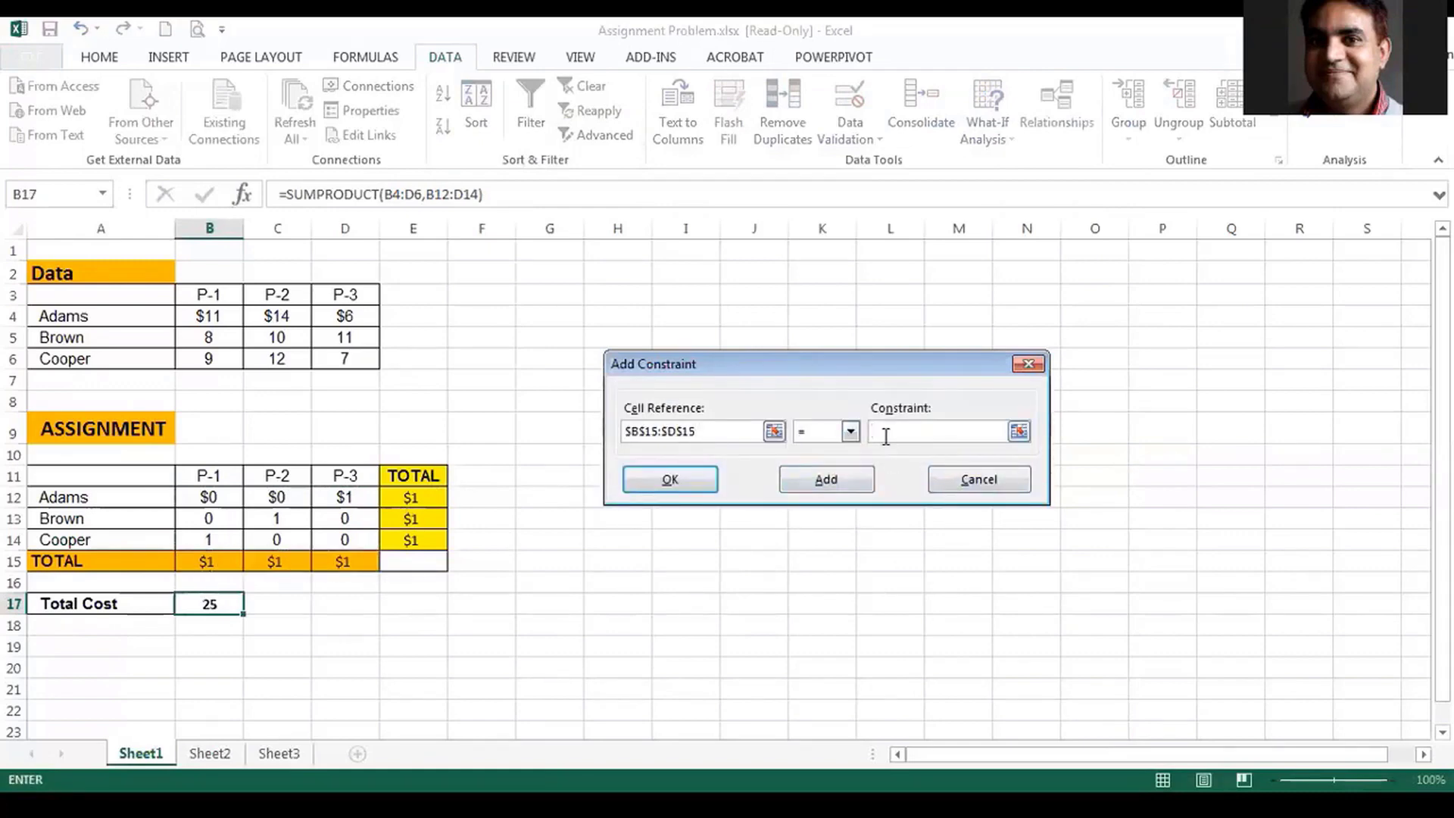
left_click(826, 479)
Add a Solver constraint that makes the row totals in E12:E14 equal to 1.
left_click_drag(425, 500, 415, 539)
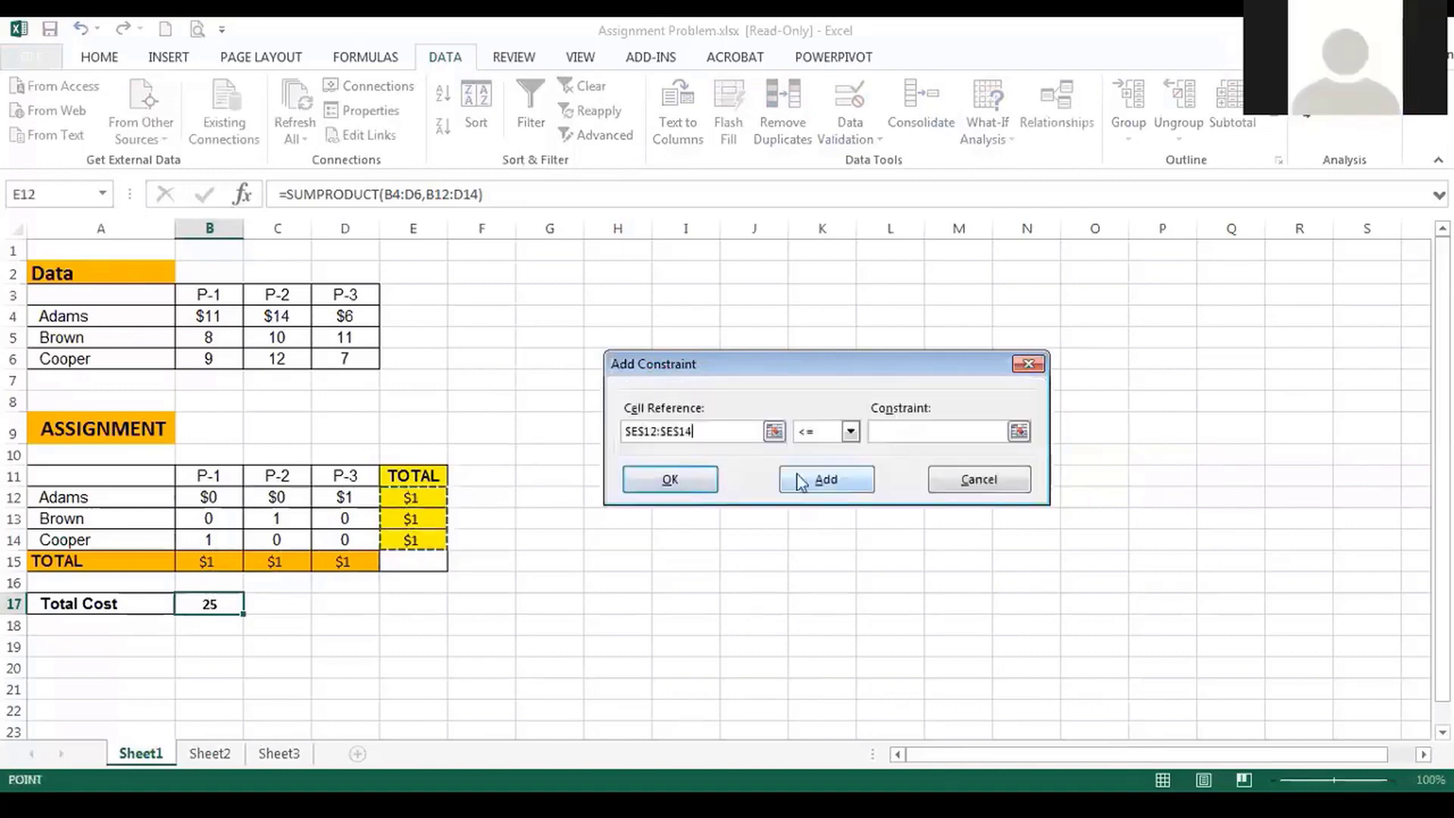
left_click(851, 431)
left_click(817, 463)
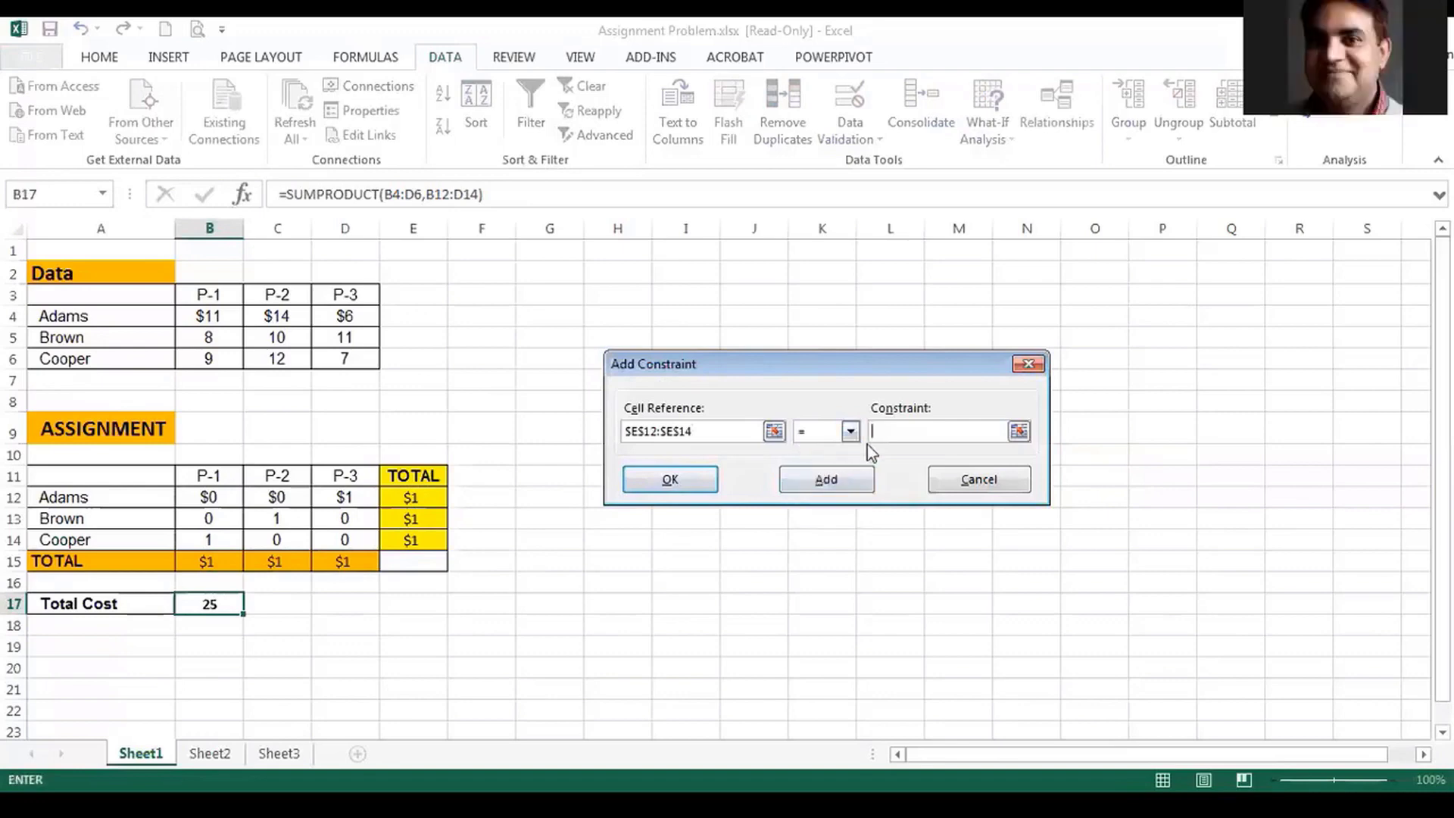
type("1")
left_click(677, 478)
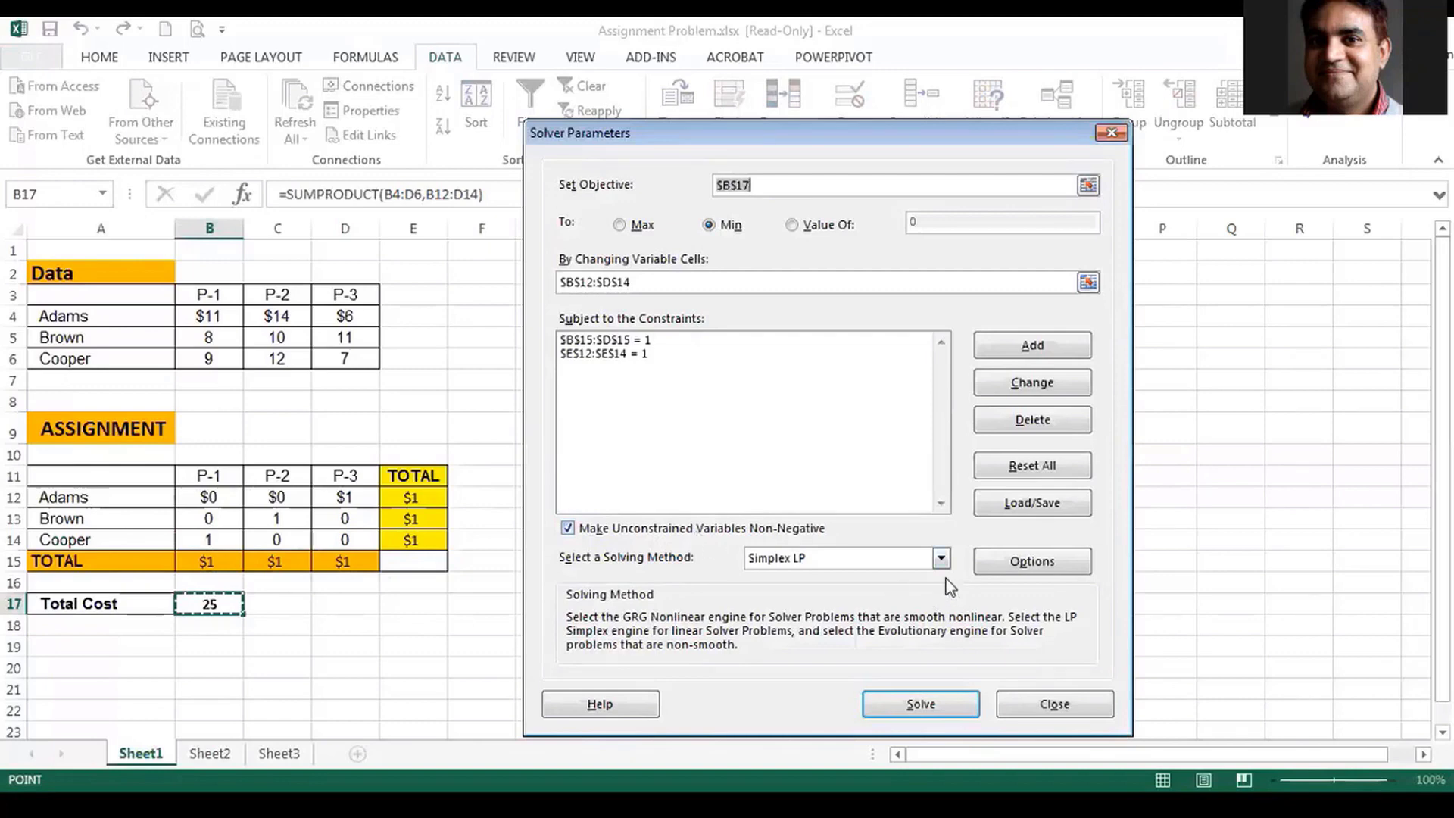
Solve the assignment model with the Simplex LP method and keep the Solver solution.
left_click(942, 558)
left_click(942, 560)
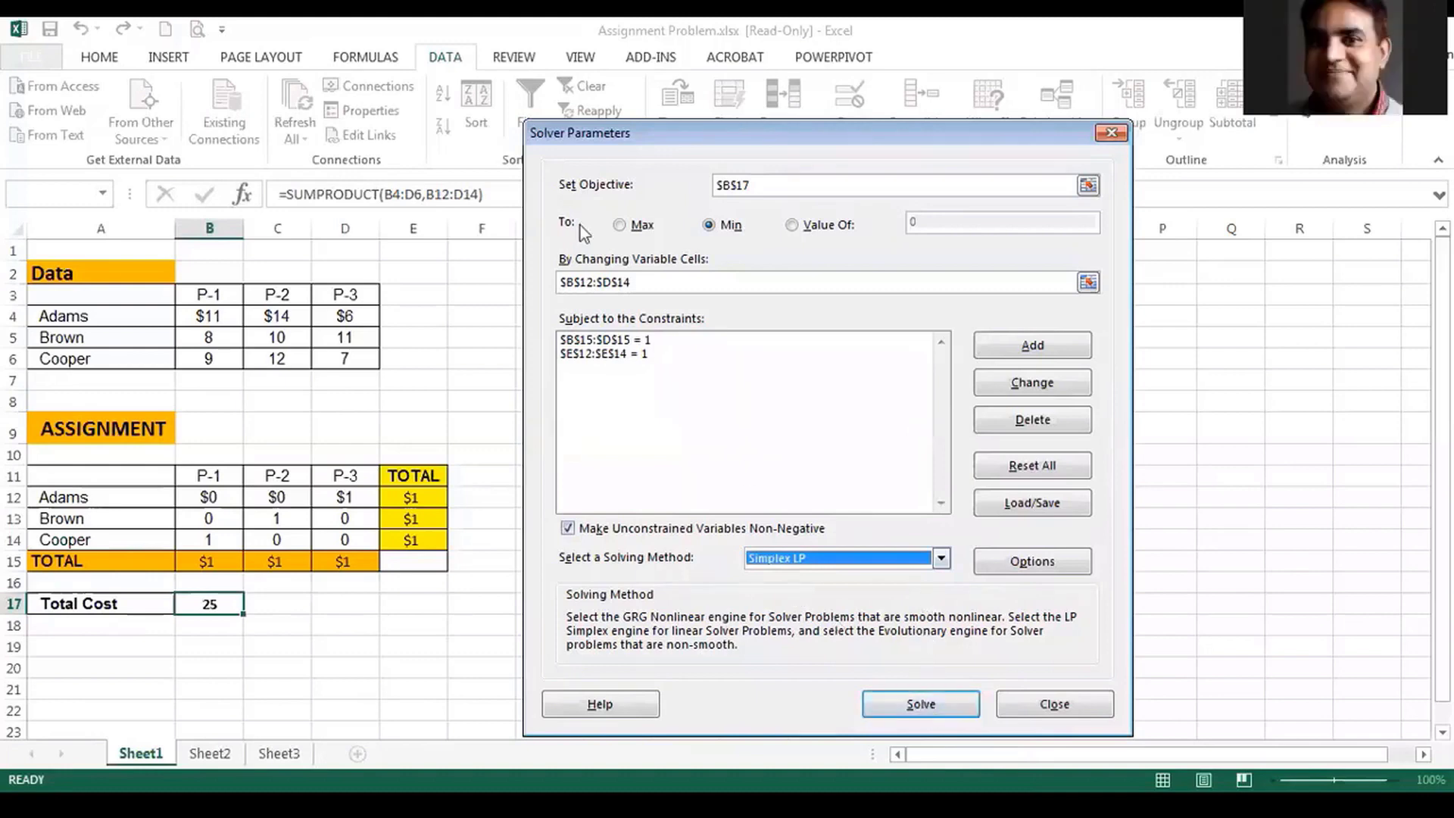
left_click(894, 706)
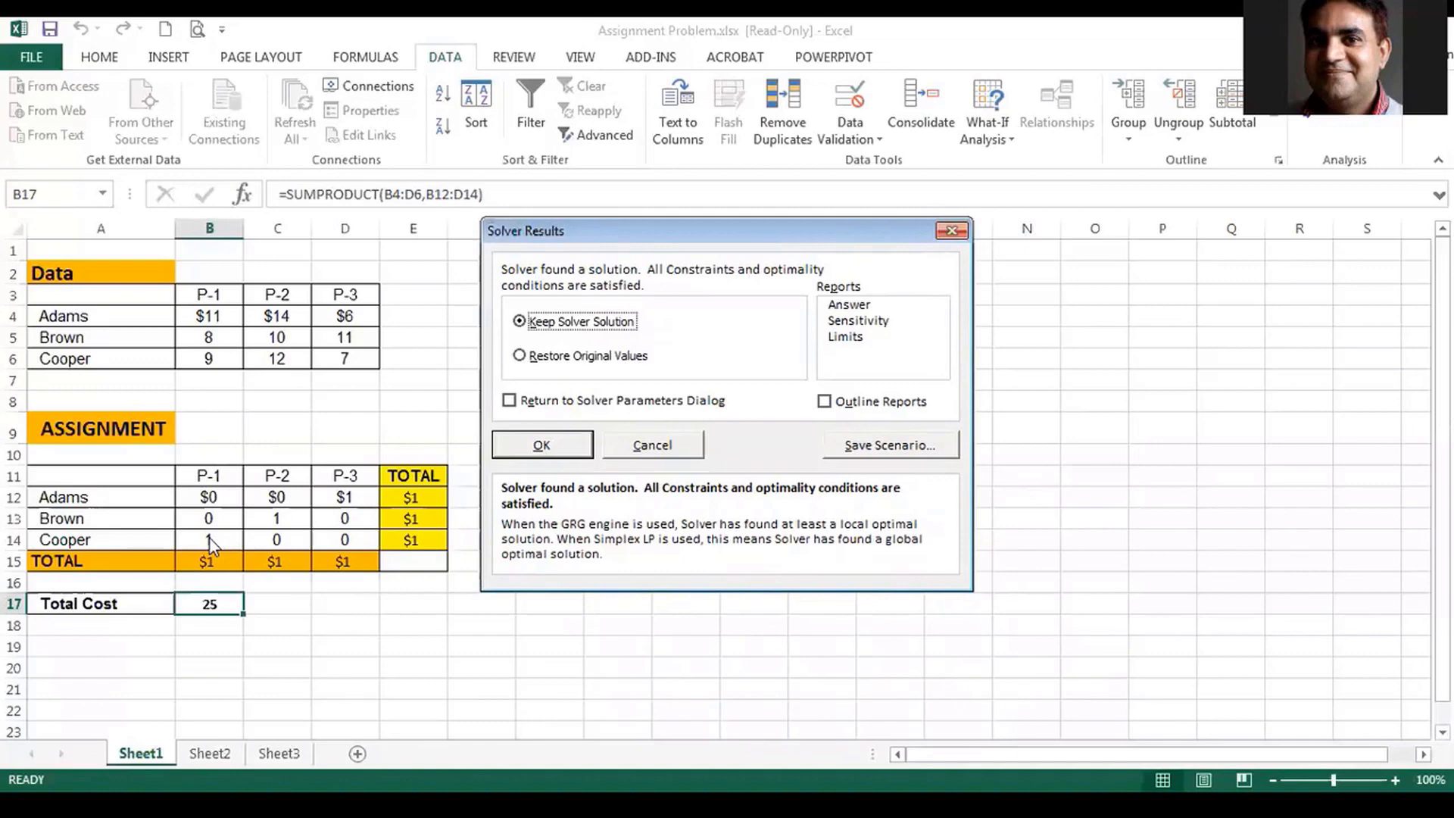
left_click(546, 449)
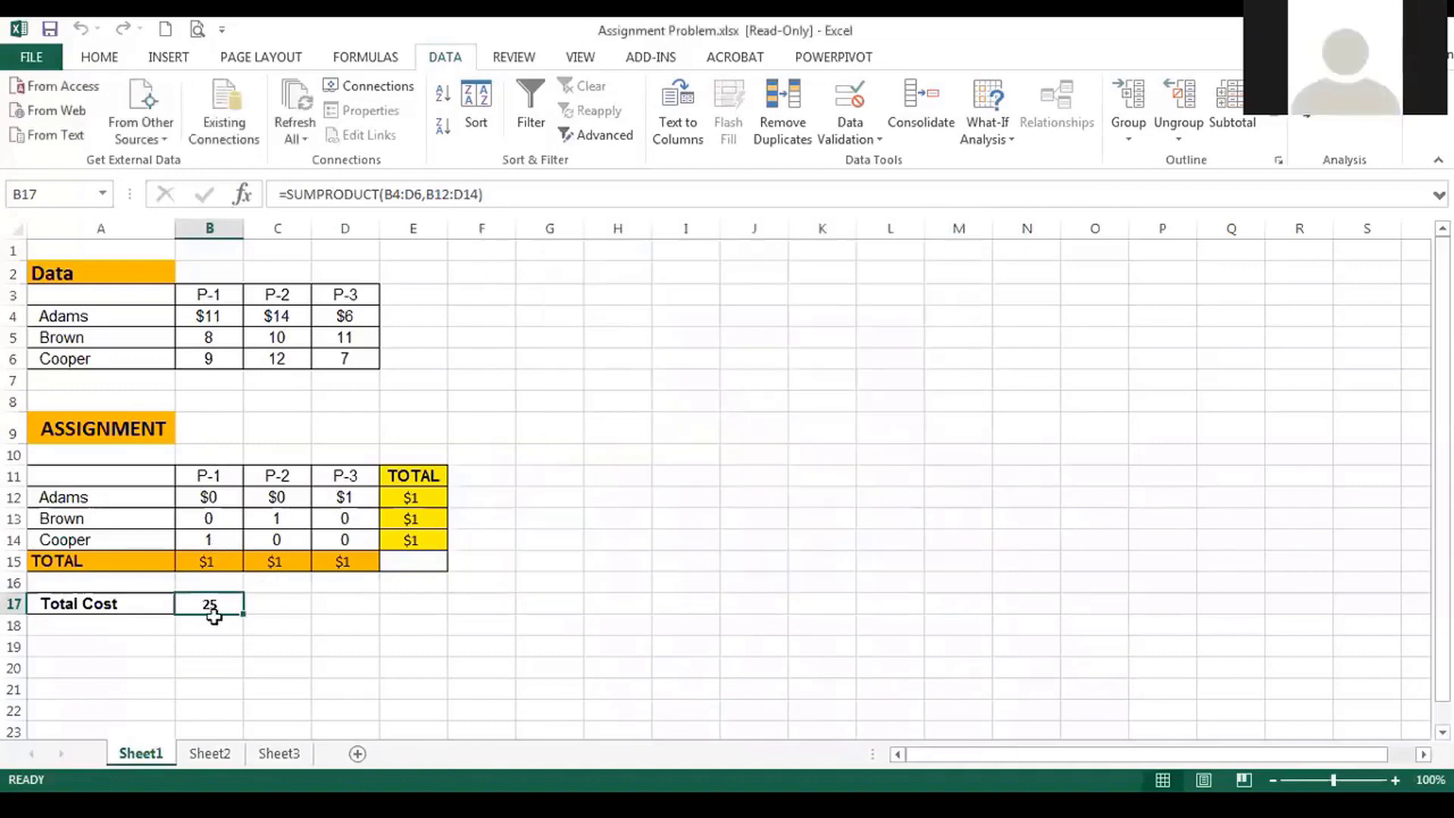